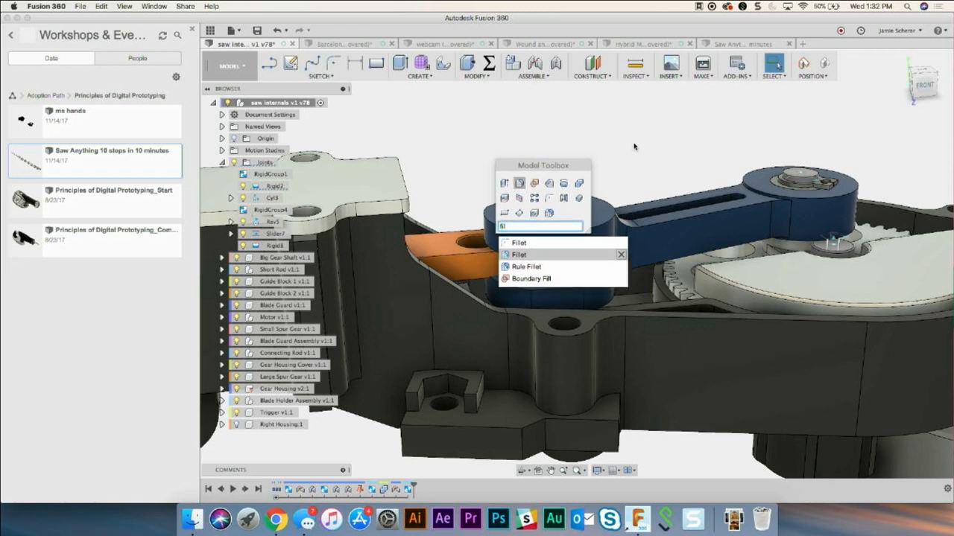
Dismiss the command search and fit the whole saw assembly in the view.
click(685, 120)
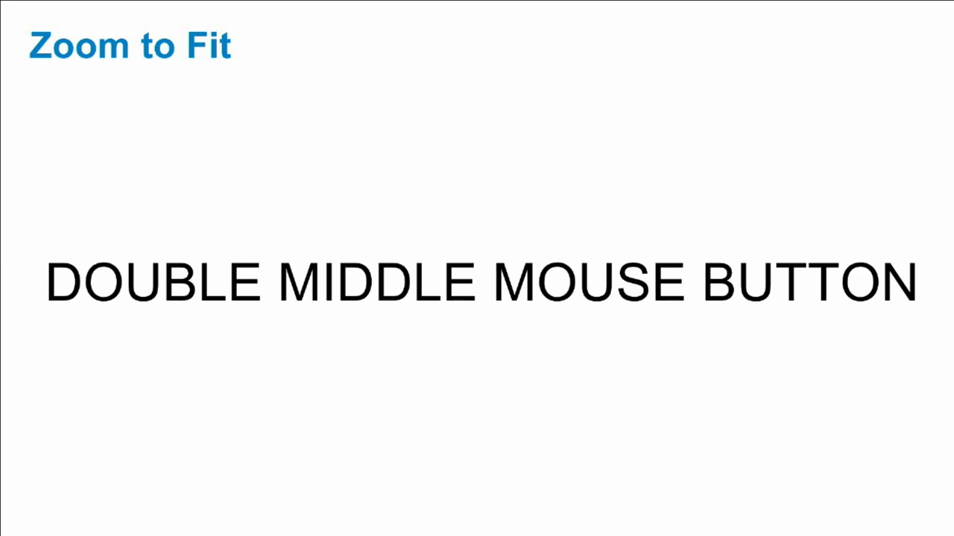
key(ctrl+Left)
key(ctrl+Right)
scroll(646, 237, right, 5)
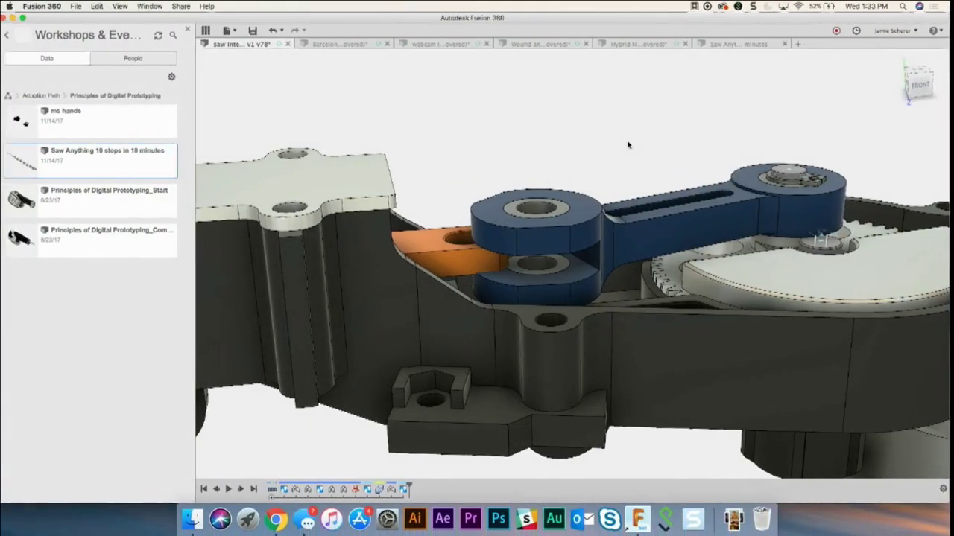
middle_click(646, 121)
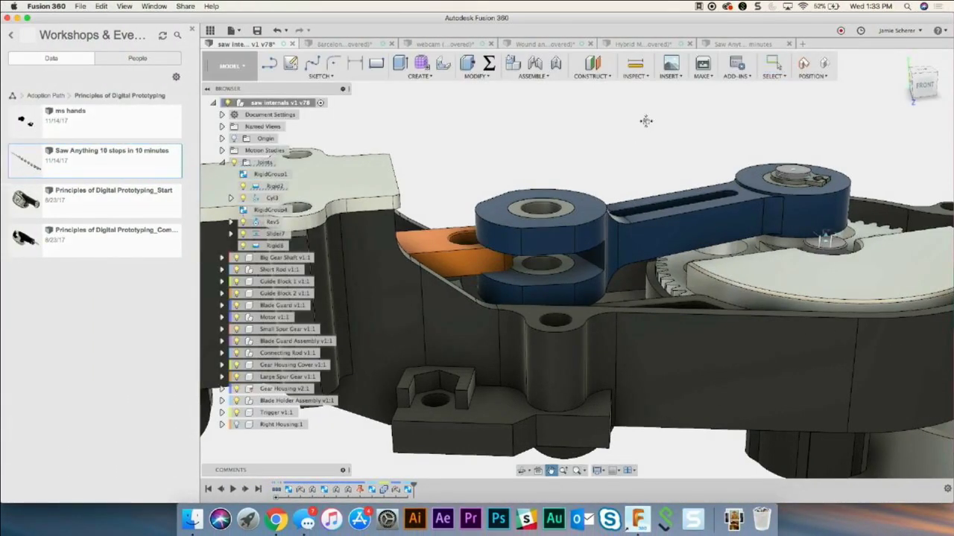
middle_click(647, 123)
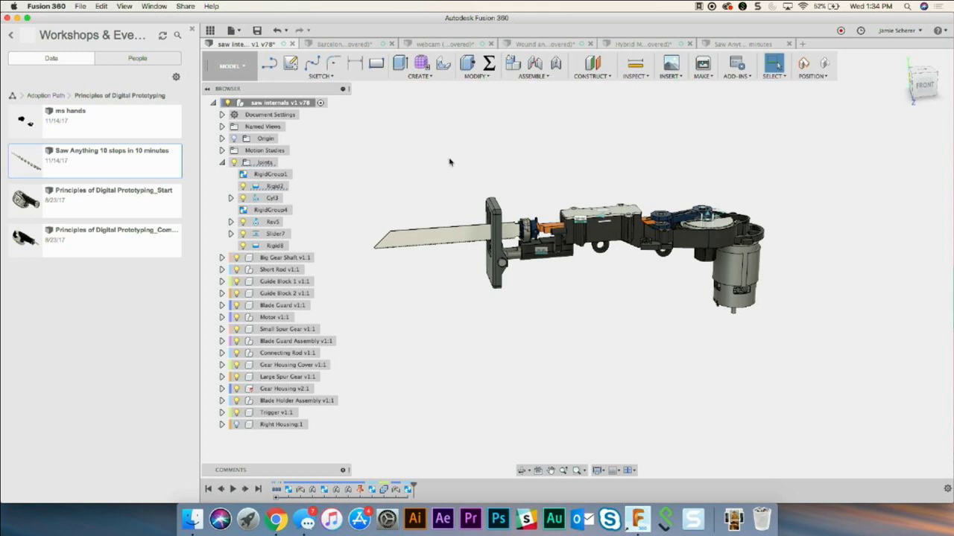
Cycle through the open designs, including the furniture and webcam models, ending on Saw Anything 10 steps in 10 minutes.
key(ctrl+Tab)
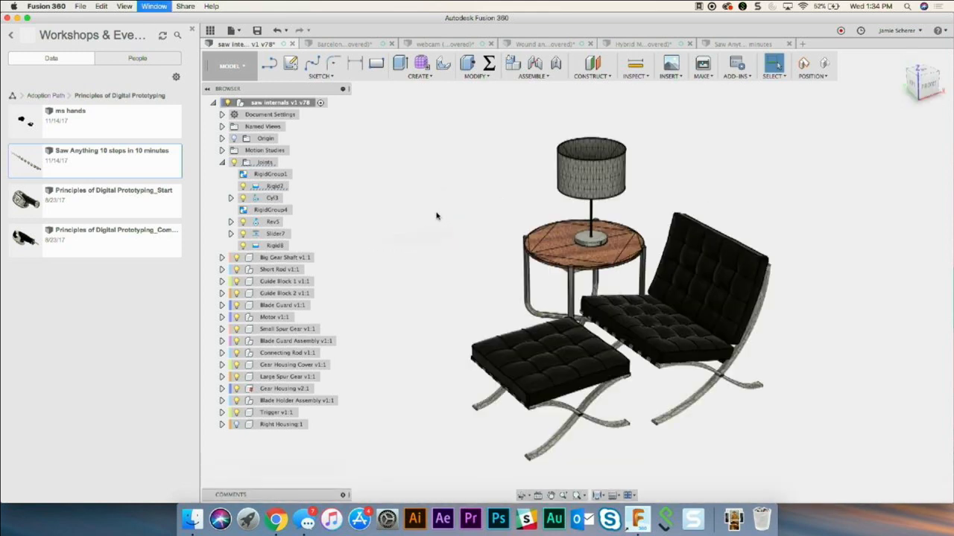
key(ctrl+Tab)
key(ctrl+Tab)
key(ctrl+Tab)
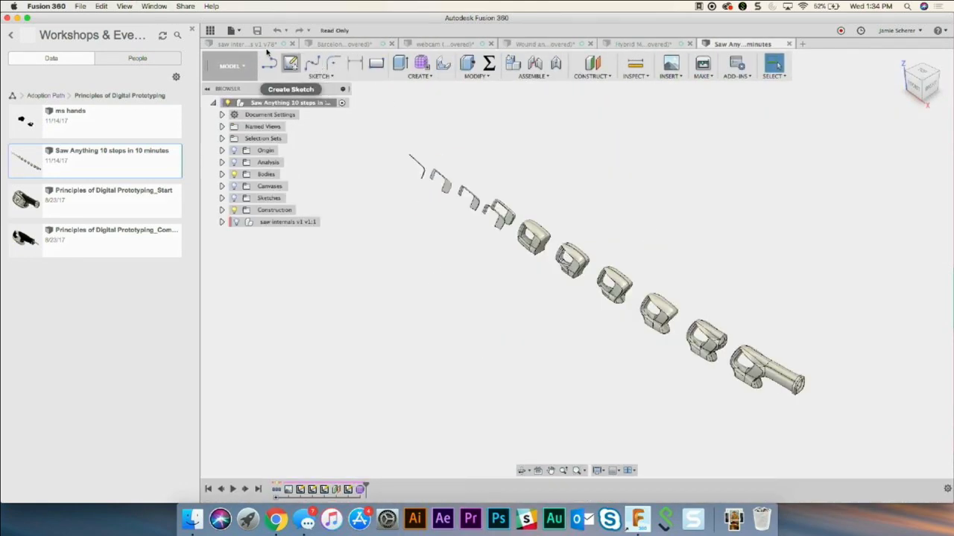
key(ctrl+Tab)
key(ctrl+Tab)
key(ctrl+Tab)
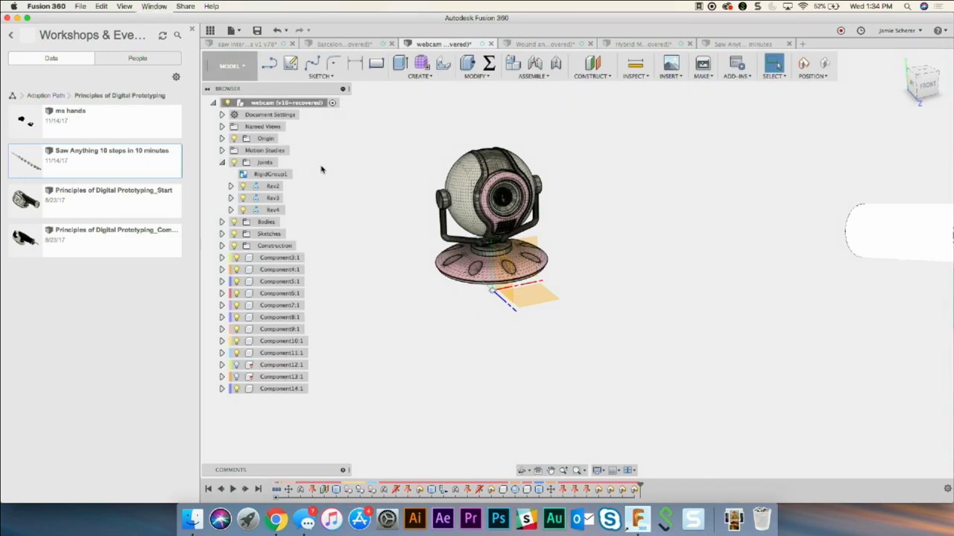
key(ctrl+Tab)
key(ctrl+Tab)
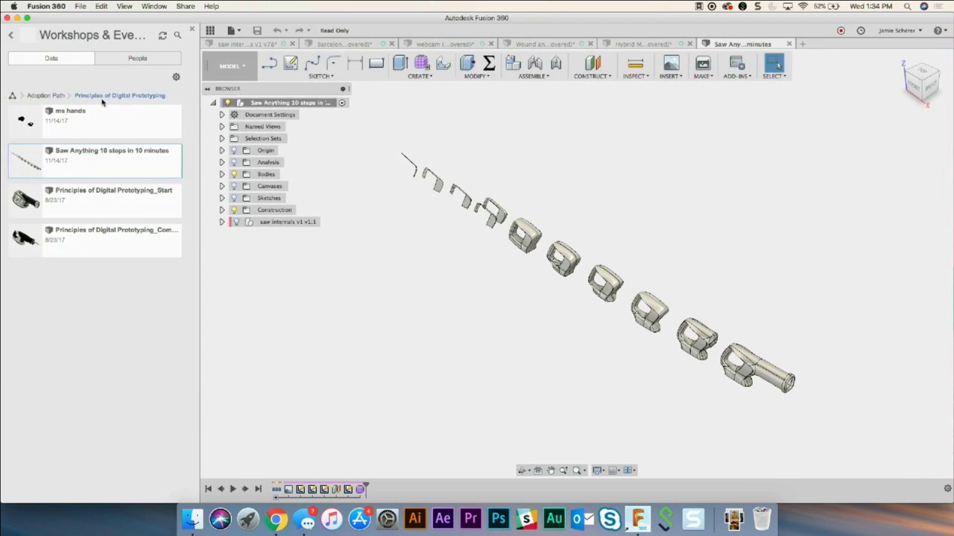
Open the HDRs folder inside Environments of the Rendering Assets project.
click(10, 35)
scroll(60, 147, down, 10)
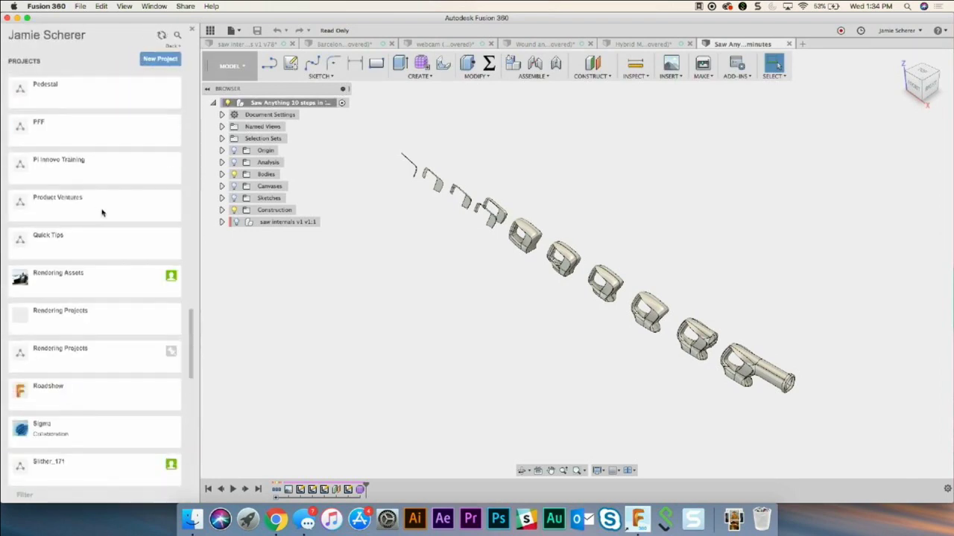
click(74, 268)
click(82, 115)
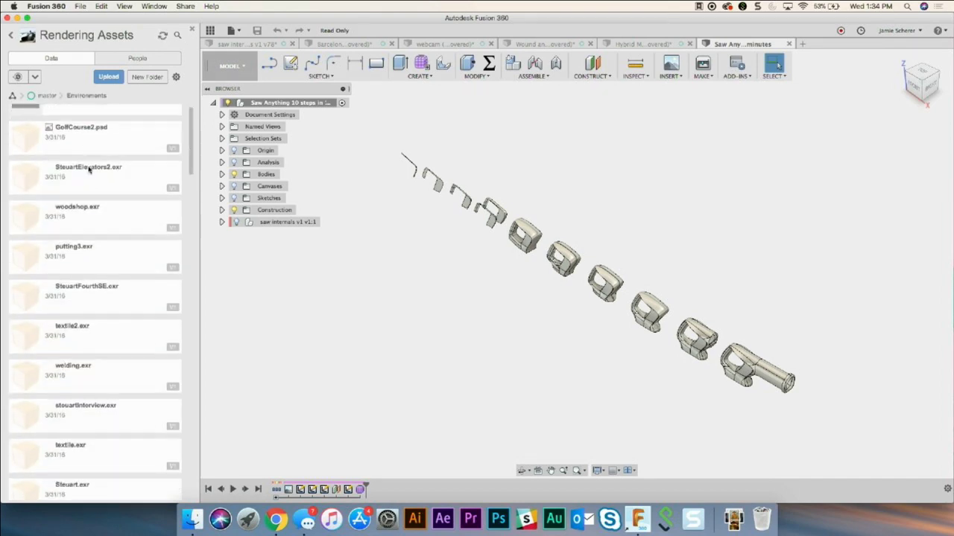
click(95, 137)
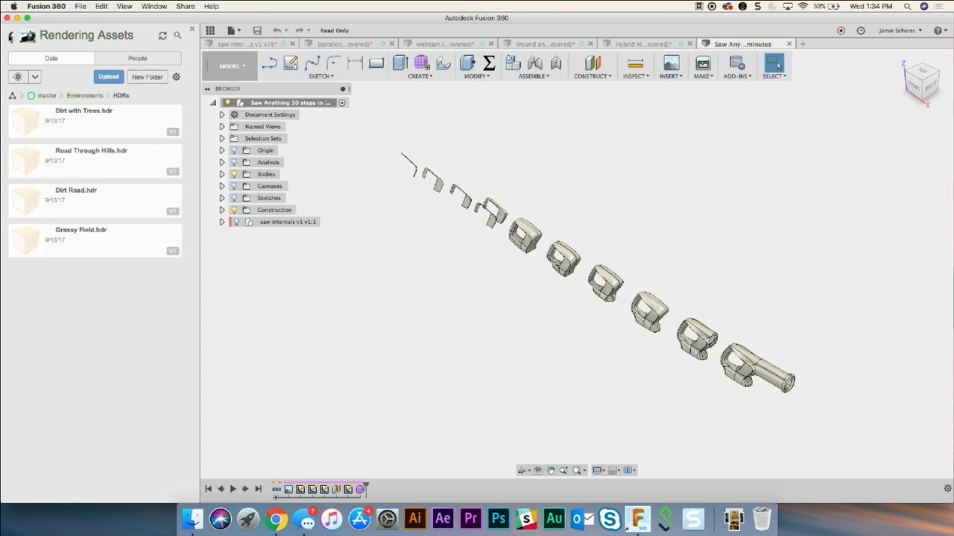
Leave for the project list and return to the HDRs folder twice, first through its parent folders, the second time directly.
click(10, 35)
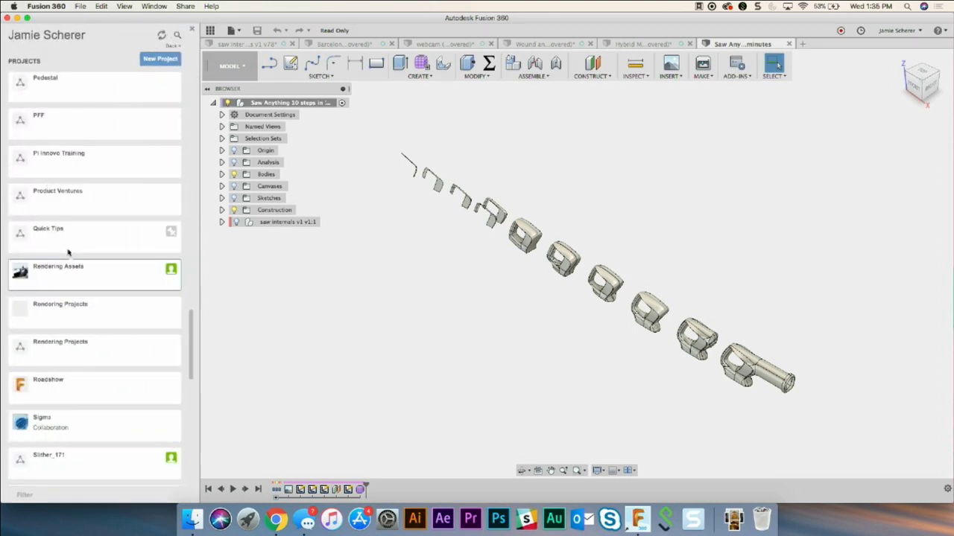
click(84, 280)
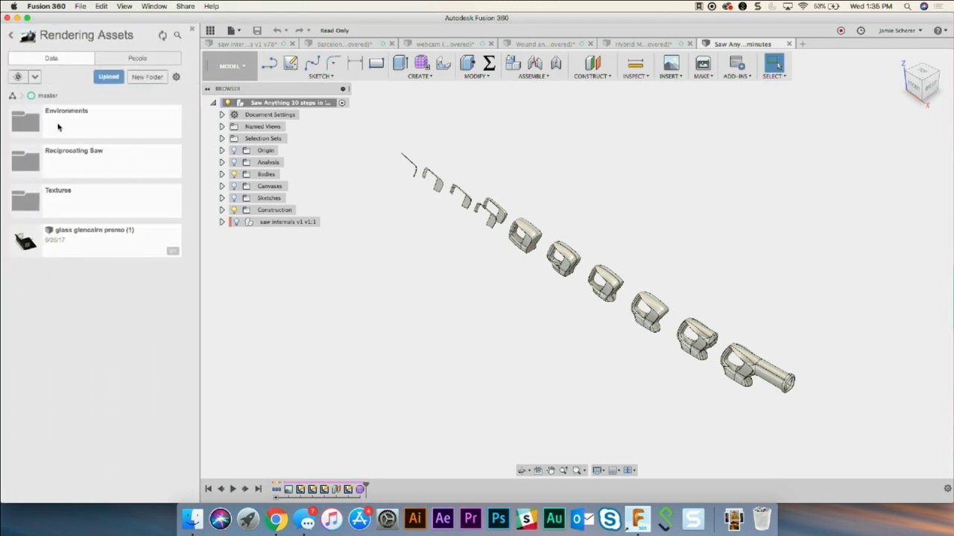
click(86, 134)
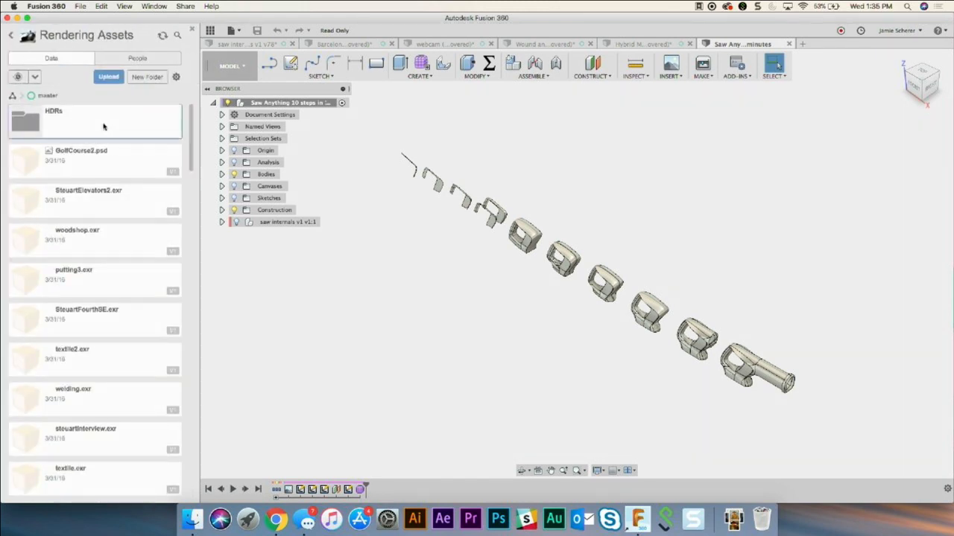
click(102, 128)
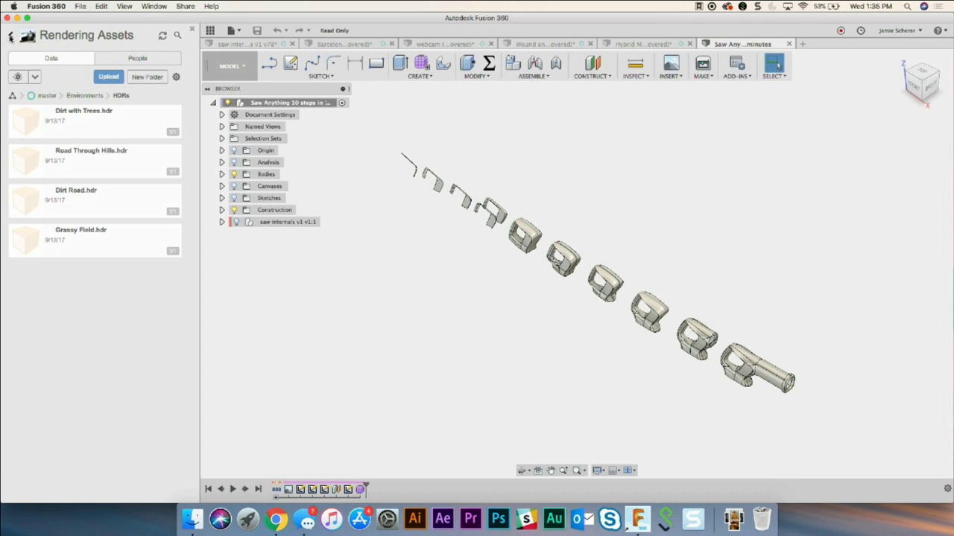
click(10, 38)
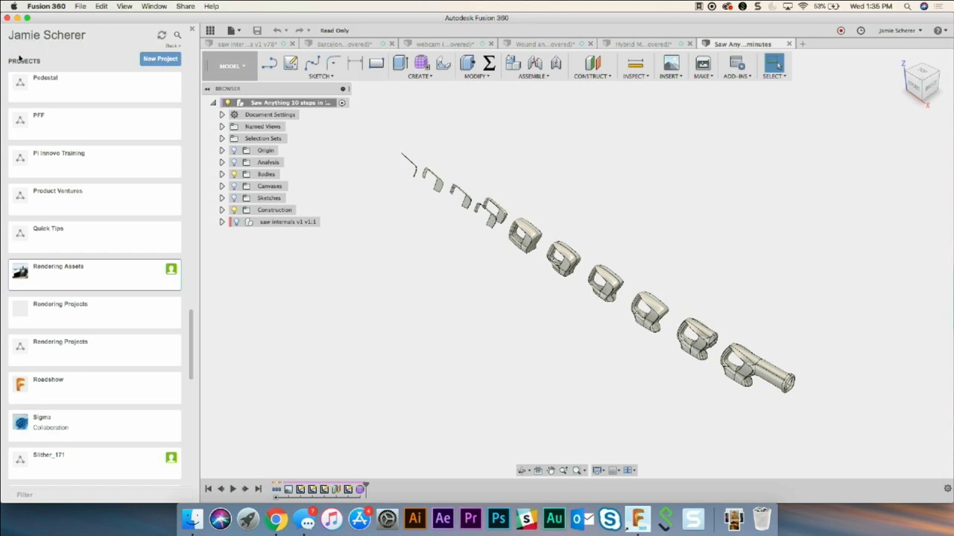
click(173, 48)
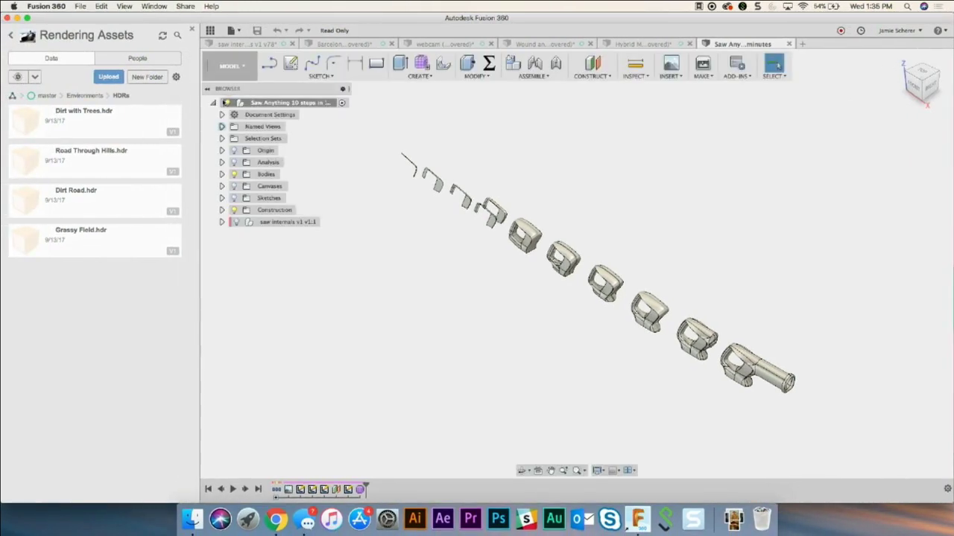
In the saw internals design, select the hidden underside face of the connecting rod's upper lug from the faces behind the front face.
scroll(566, 233, up, 10)
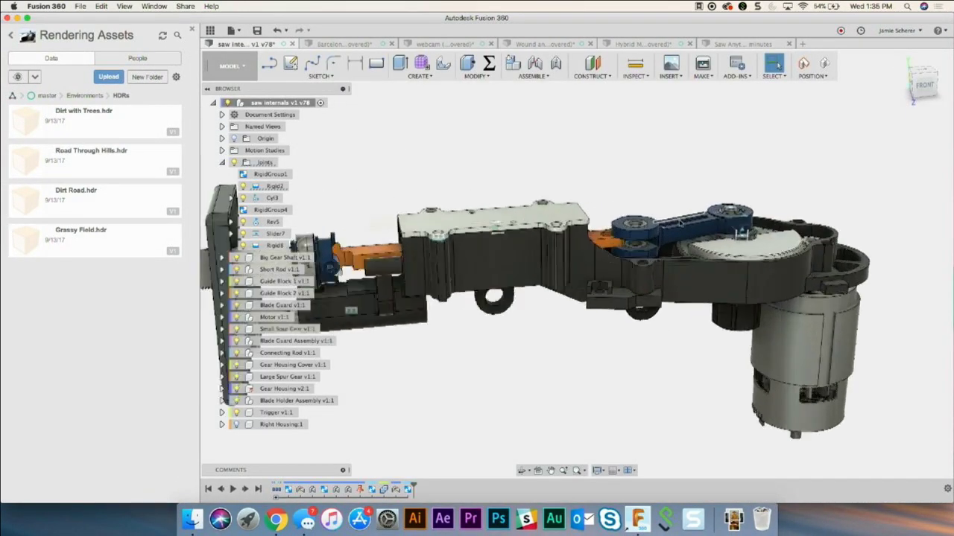
scroll(566, 233, up, 8)
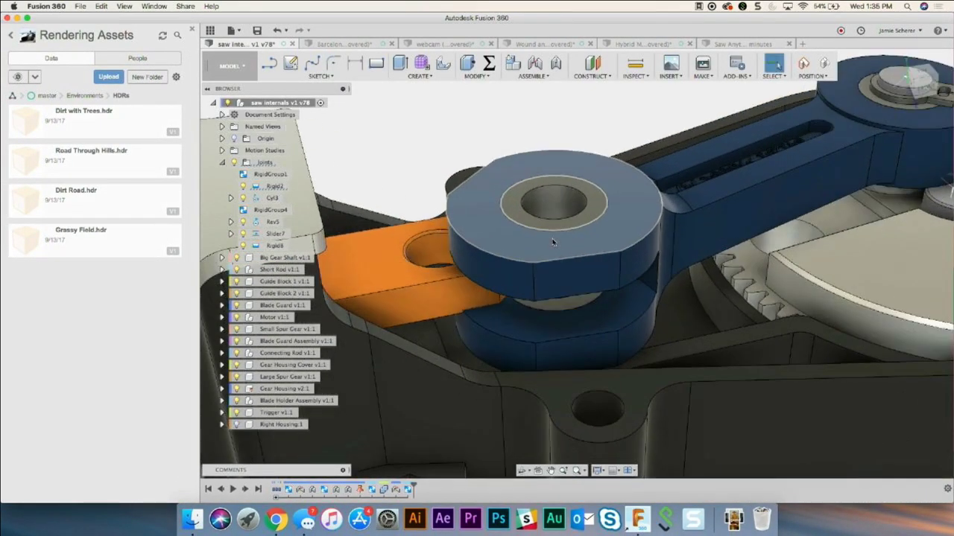
middle_drag(528, 237, 521, 240)
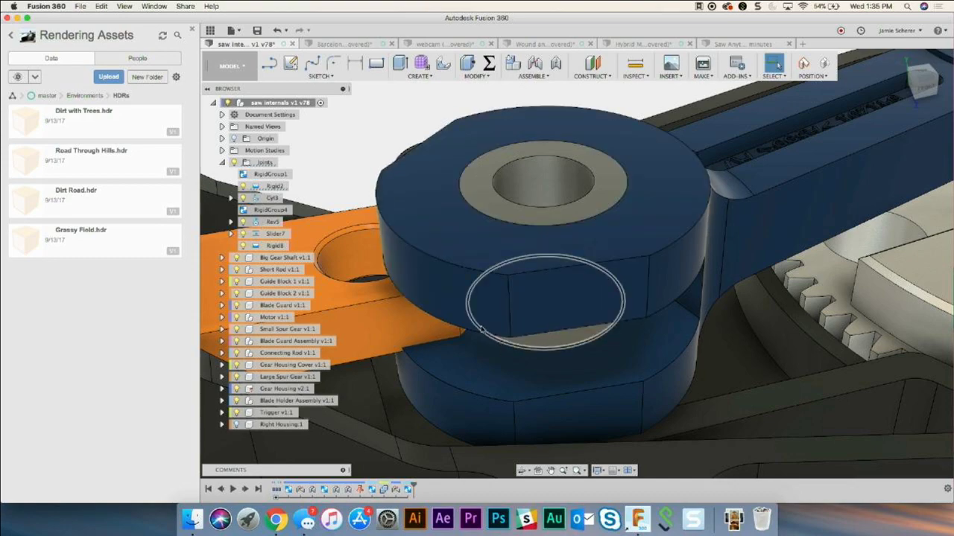
mouse_move(506, 322)
shift+middle_down()
mouse_move(506, 276)
mouse_move(500, 376)
mouse_move(494, 325)
shift+middle_up()
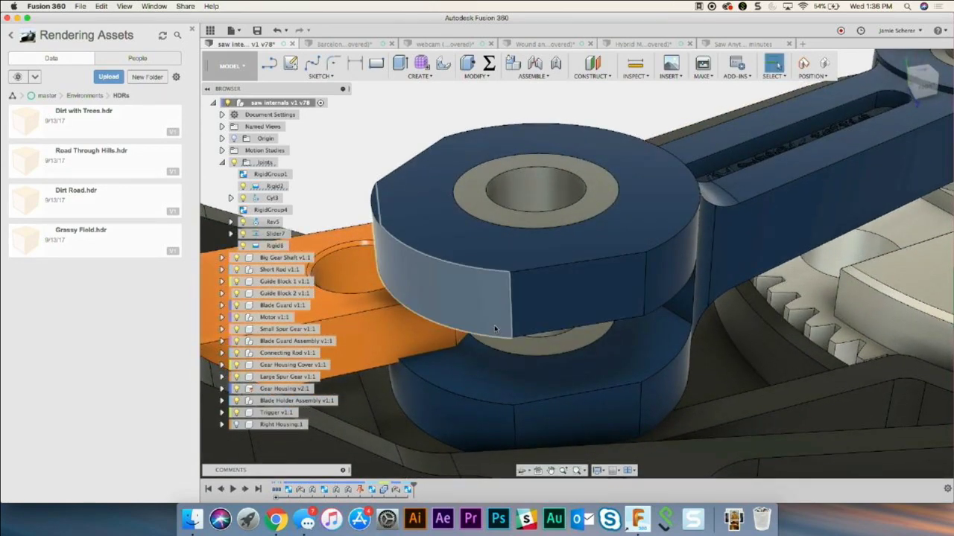
click(495, 328)
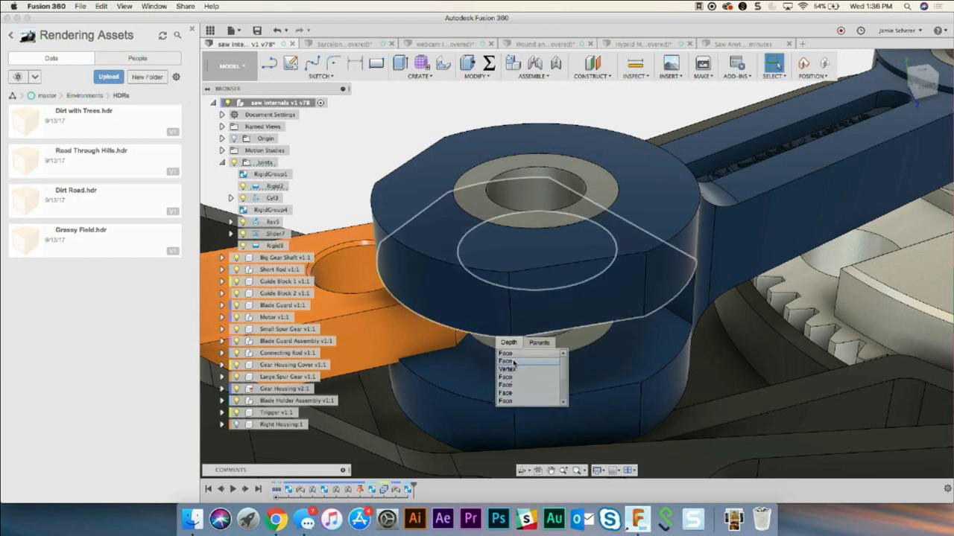
click(513, 362)
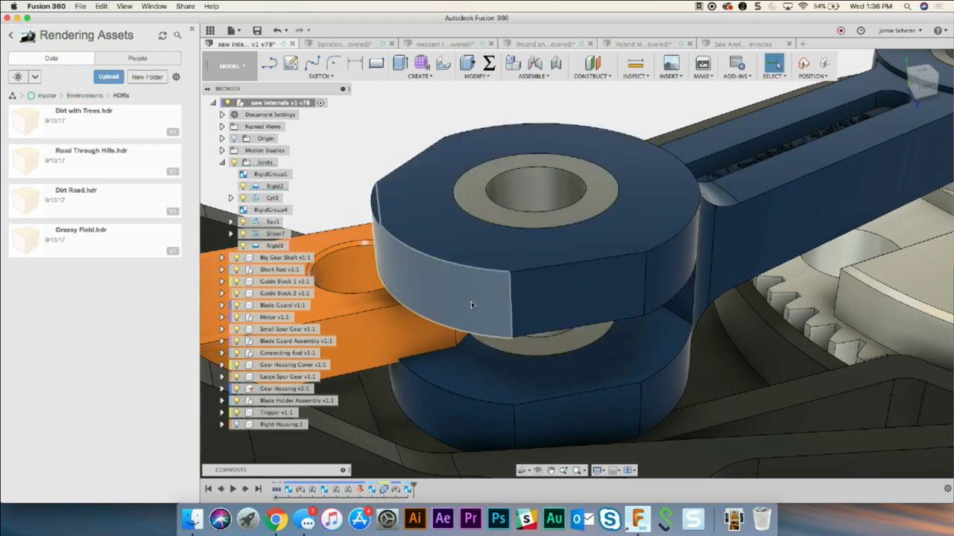
Select the connecting rod's entire body as the parent of its curved front face.
click(471, 301)
click(516, 319)
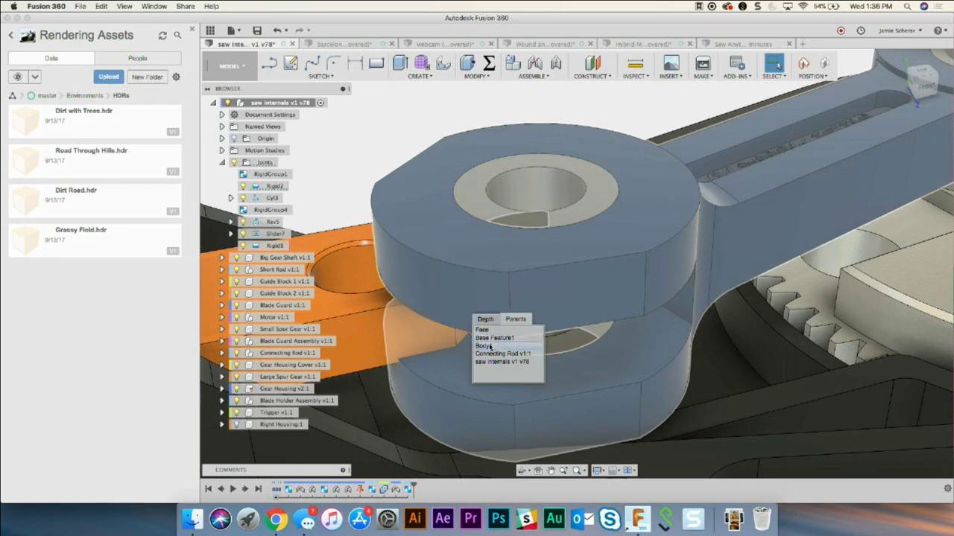
click(485, 346)
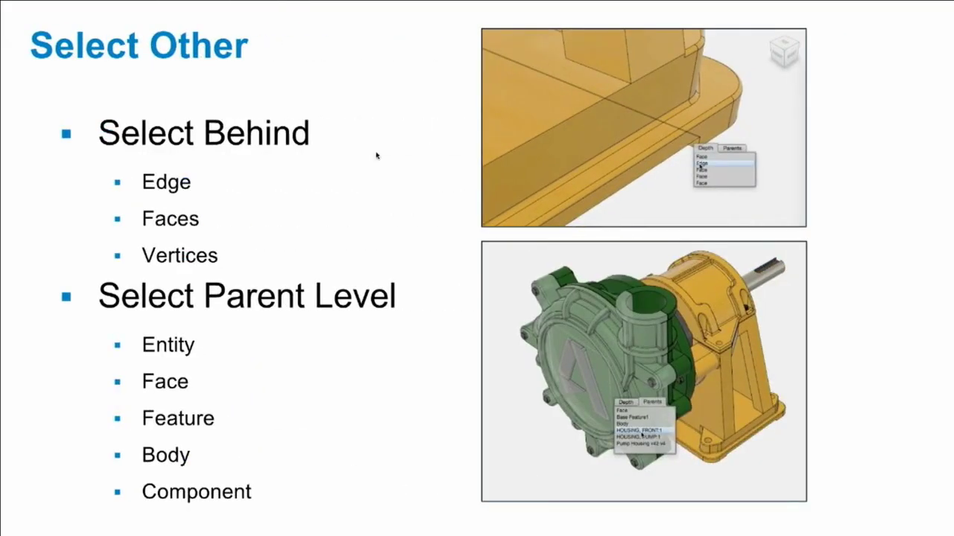
Return from the slides to Fusion 360 and select the flat top face of the large spur gear's counterweight.
key(Right)
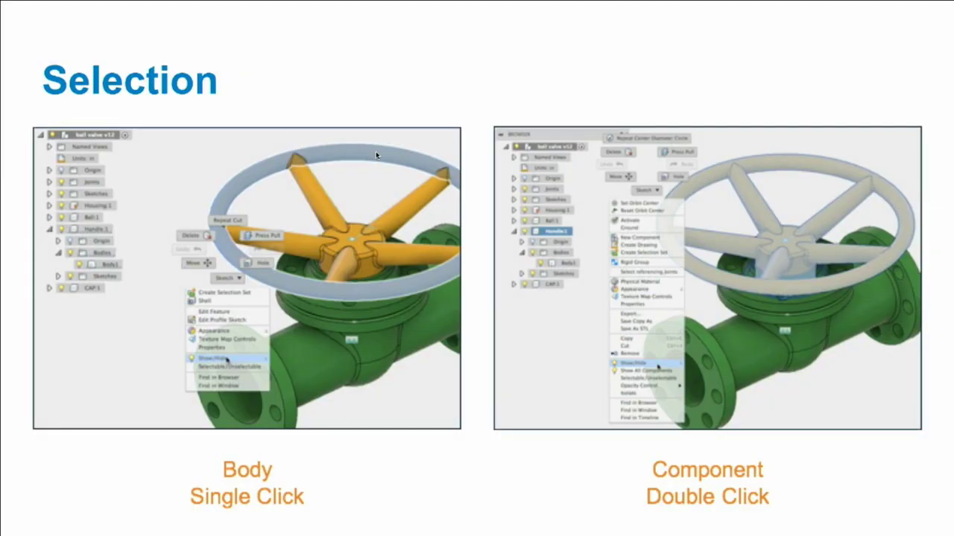
key(ctrl+Left)
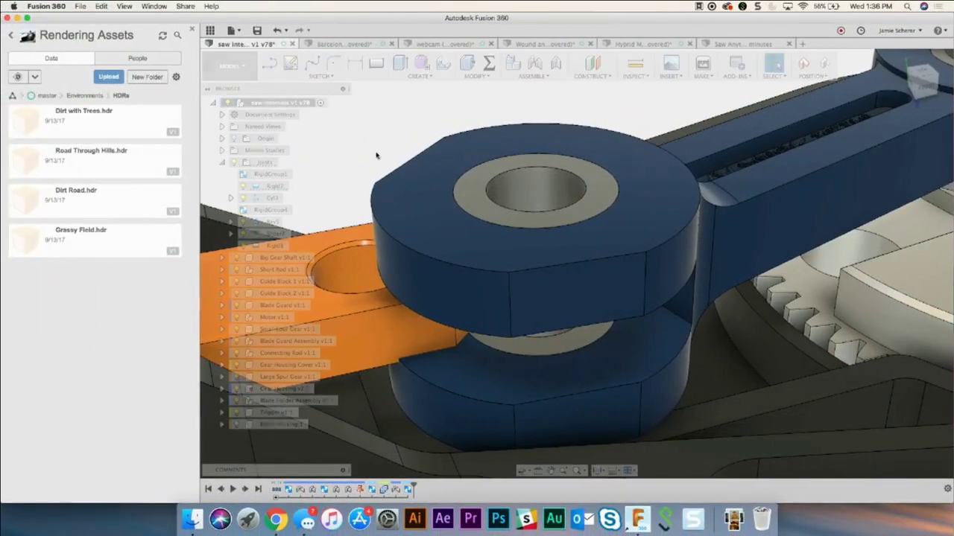
scroll(386, 146, down, 3)
scroll(387, 145, down, 3)
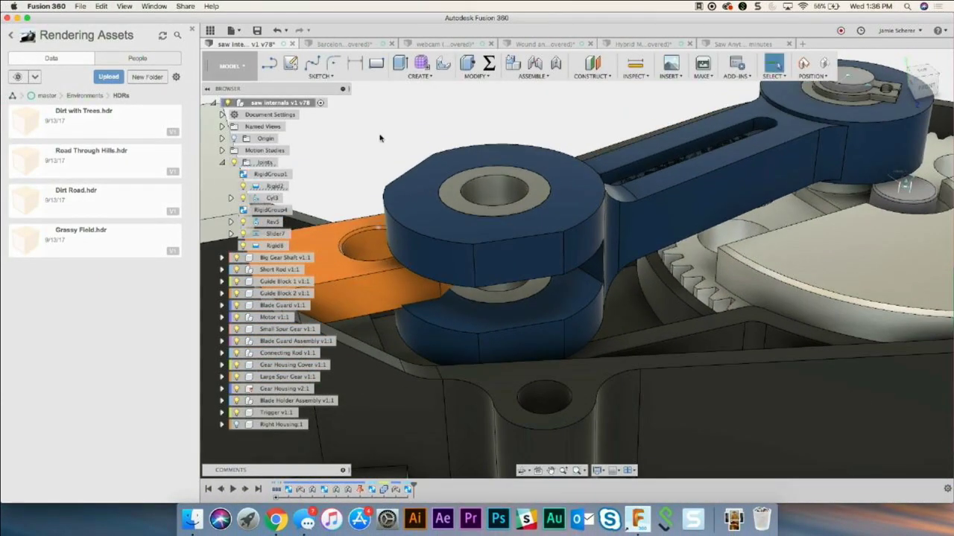
scroll(383, 134, down, 3)
middle_drag(382, 128, 415, 164)
scroll(413, 161, down, 3)
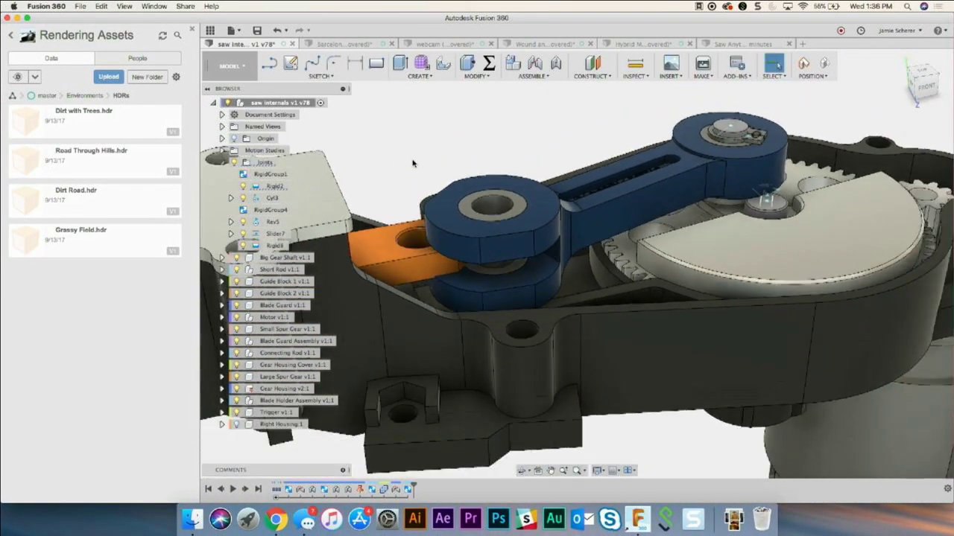
click(783, 239)
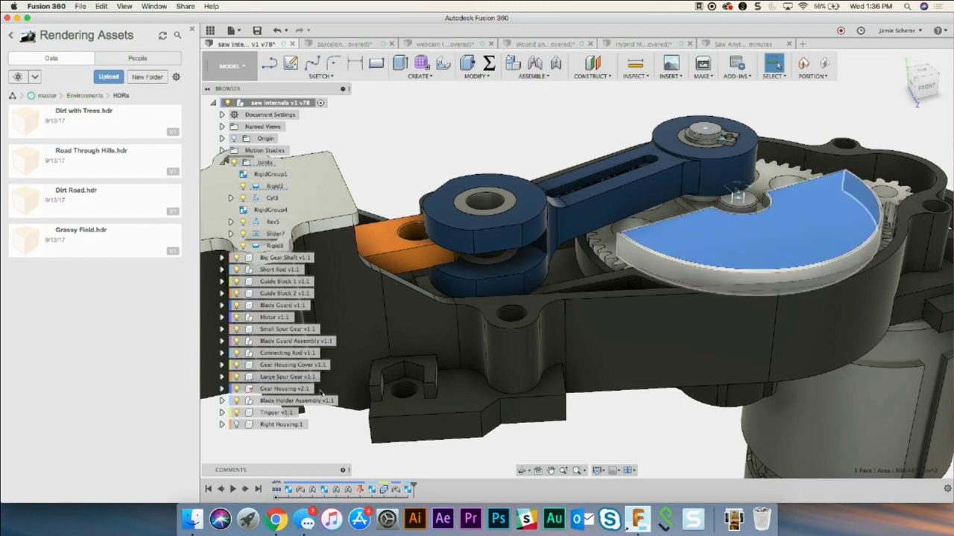
Hide the project data area and select Body1 among the bodies of Large Spur Gear v1:1.
click(222, 377)
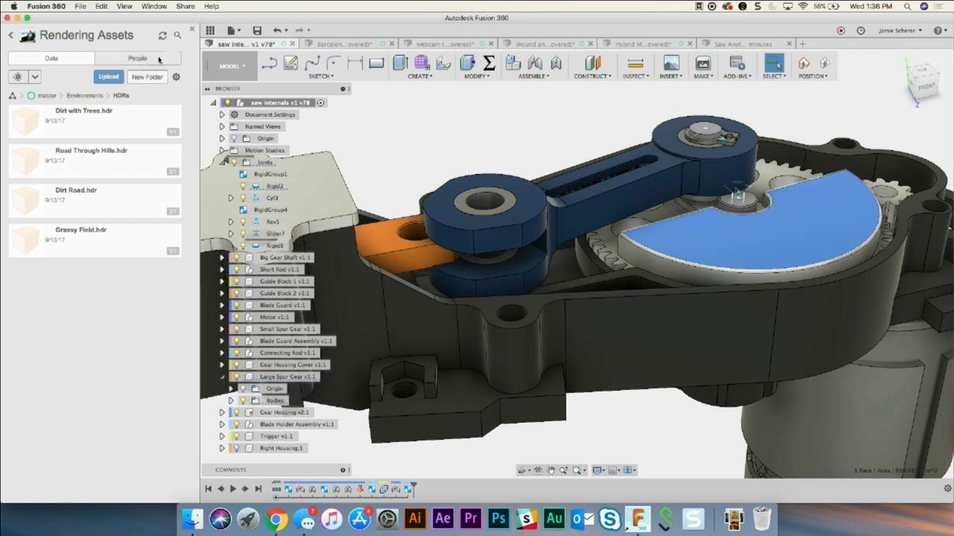
drag(200, 324, 30, 438)
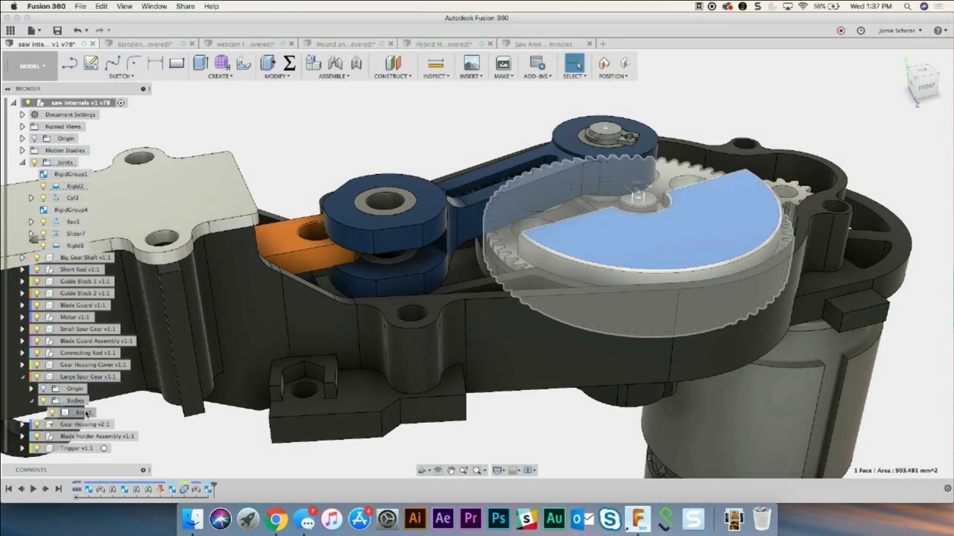
click(83, 412)
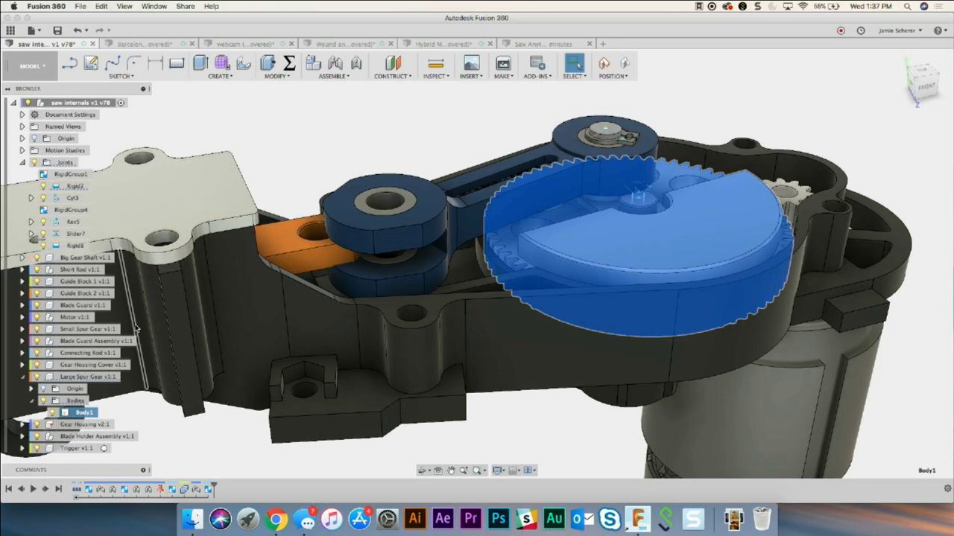
Clear the body selection, select the whole Large Spur Gear v1:1 component from the model, and deselect it.
click(345, 153)
click(618, 239)
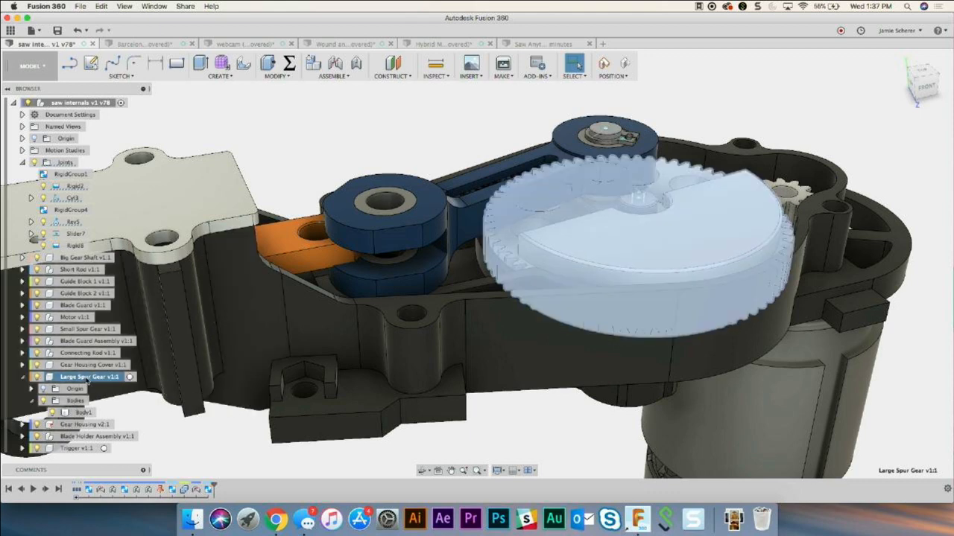
click(431, 159)
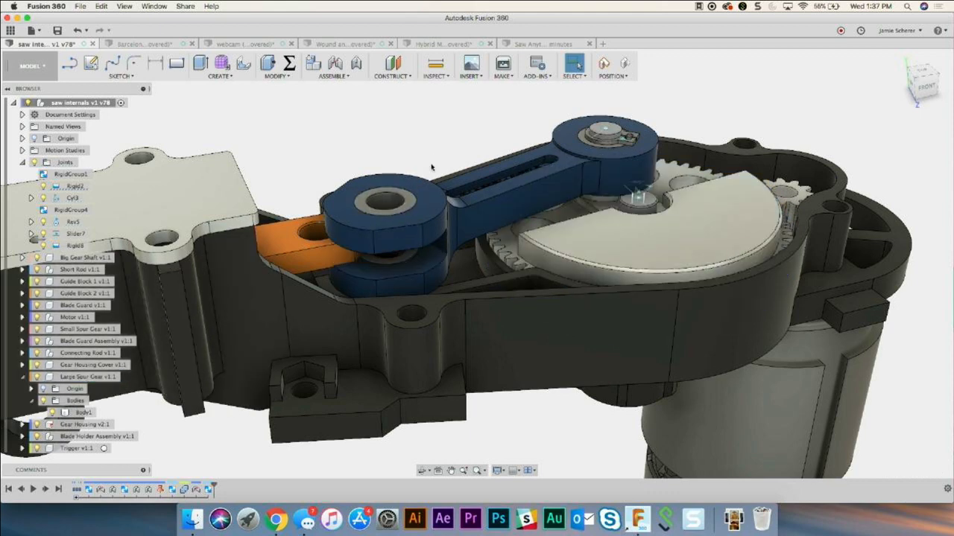
Select the counterweight's top face and the Large Spur Gear v1:1 component, and toggle the visibility of its Body1.
click(597, 236)
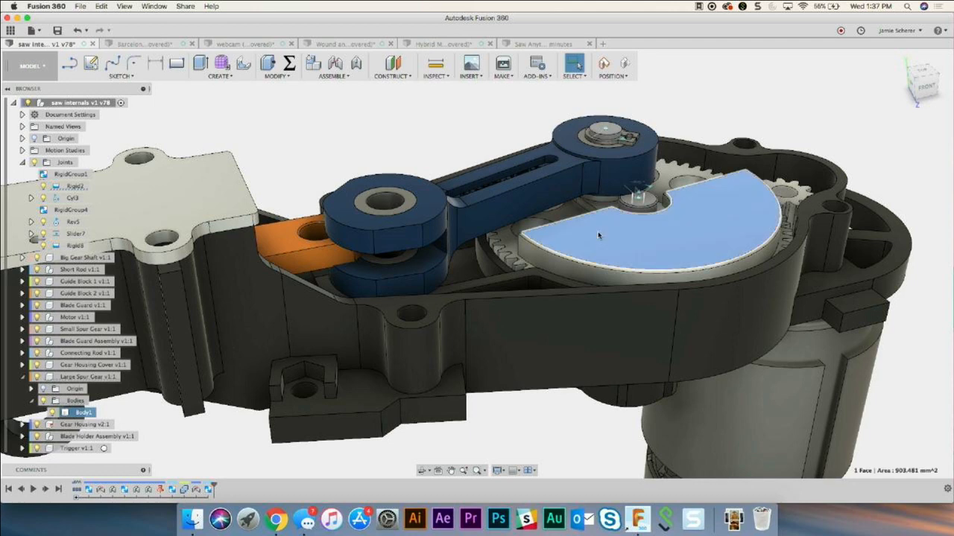
click(97, 378)
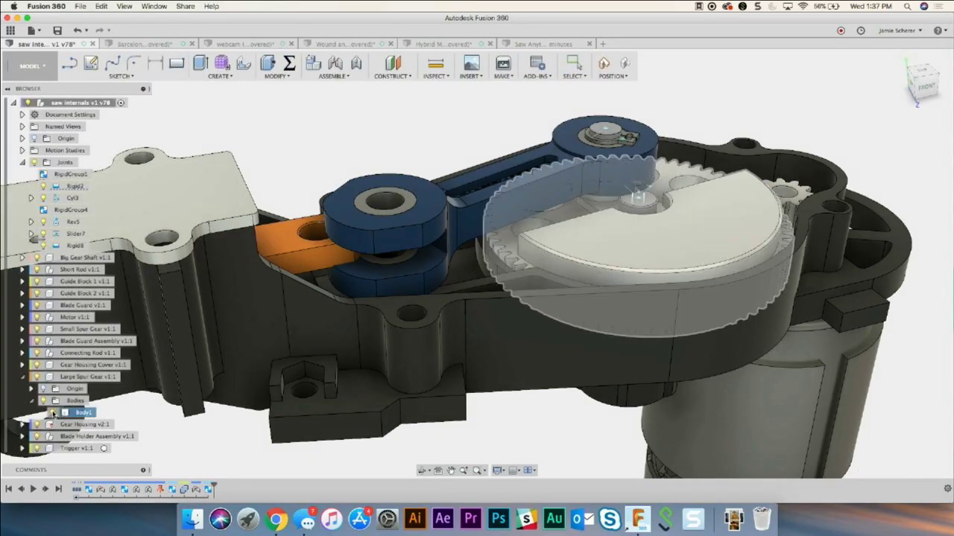
click(53, 413)
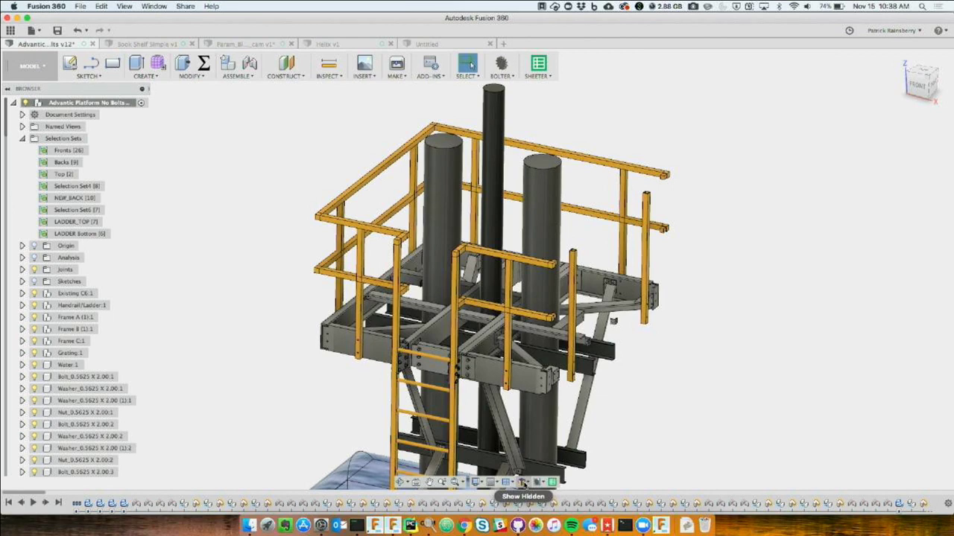
Display only the hidden bodies of the platform assembly with Show Hidden Bodies.
click(523, 483)
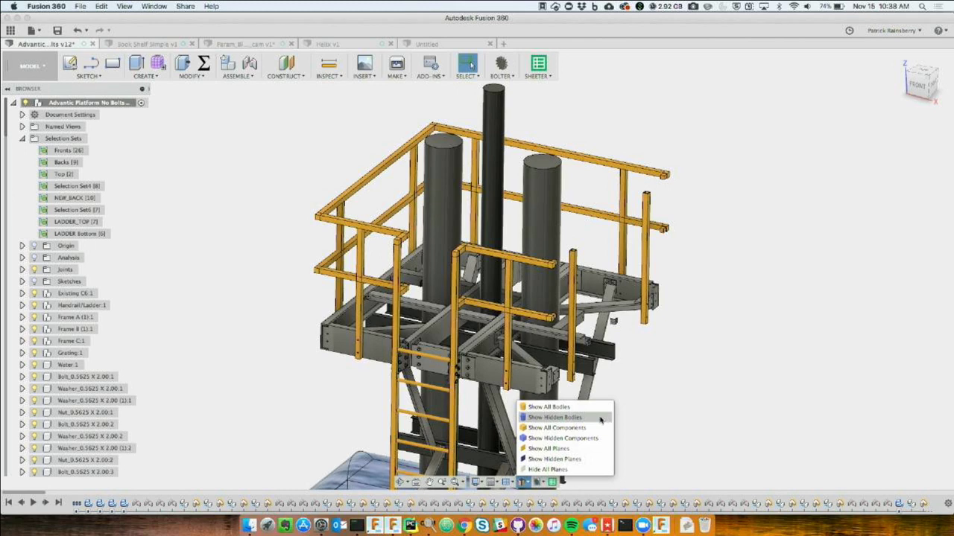
click(699, 402)
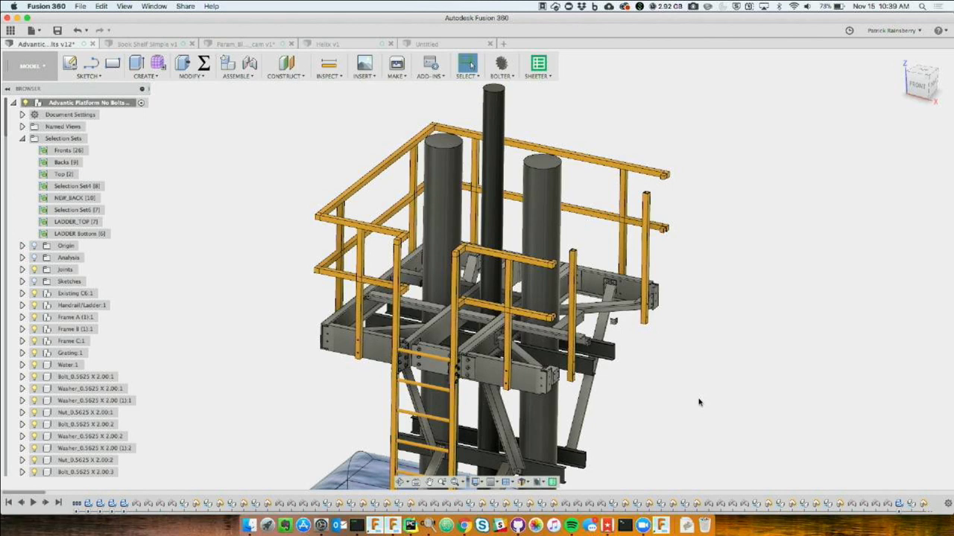
click(523, 482)
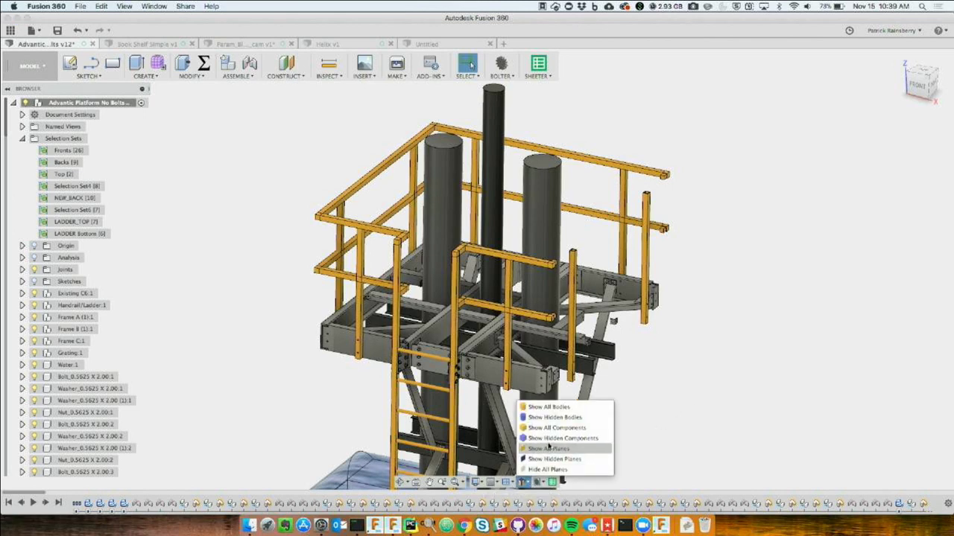
click(555, 418)
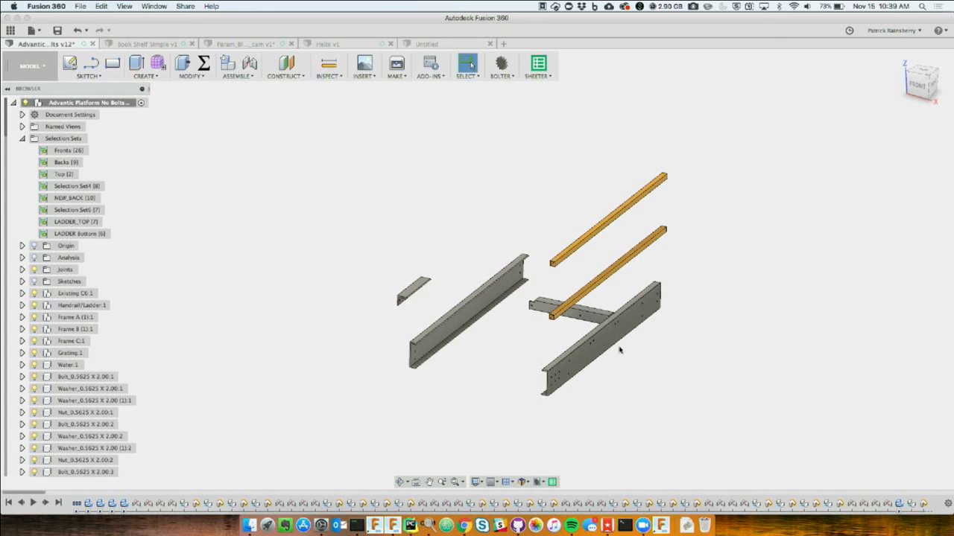
Window-select the two yellow handrails and the long channel beam below them, and toggle off their visibility.
click(592, 347)
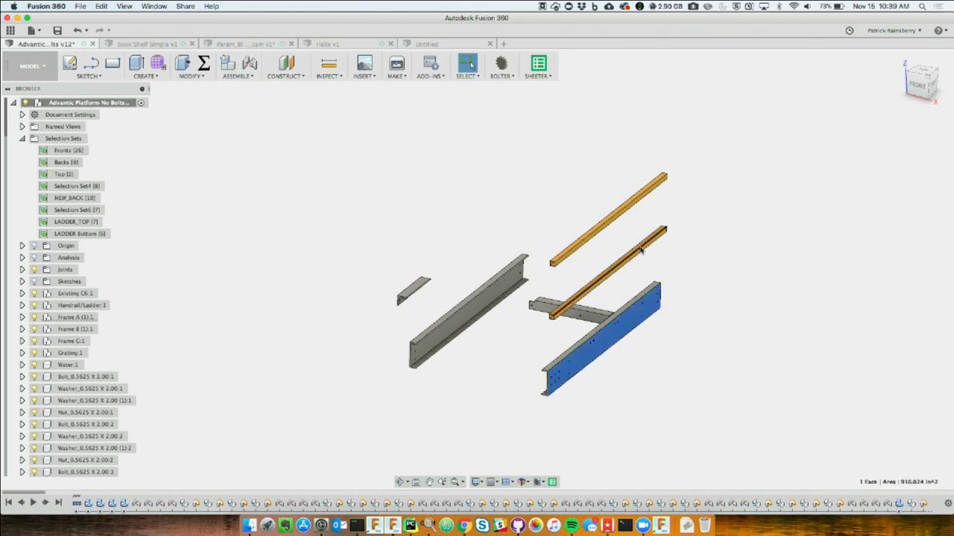
scroll(632, 265, up, 3)
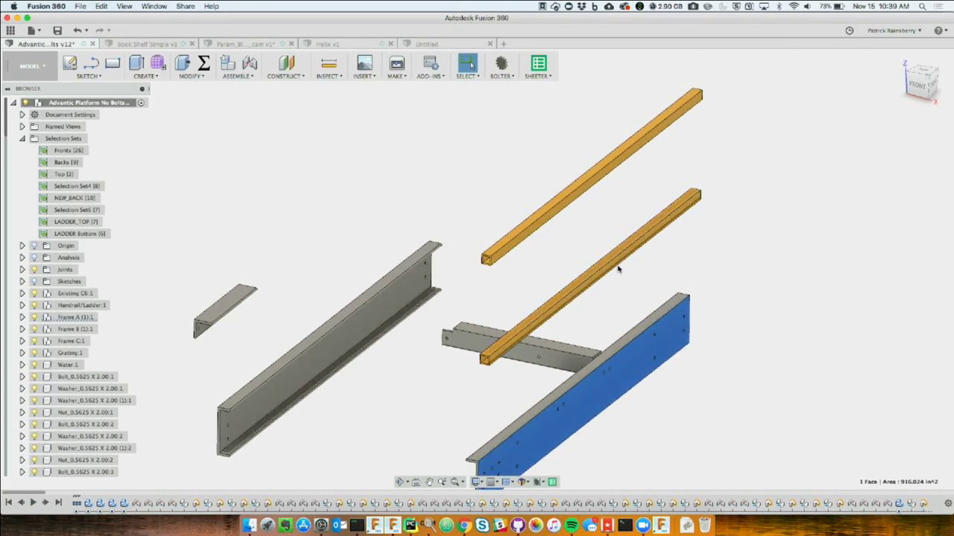
shift+click(608, 249)
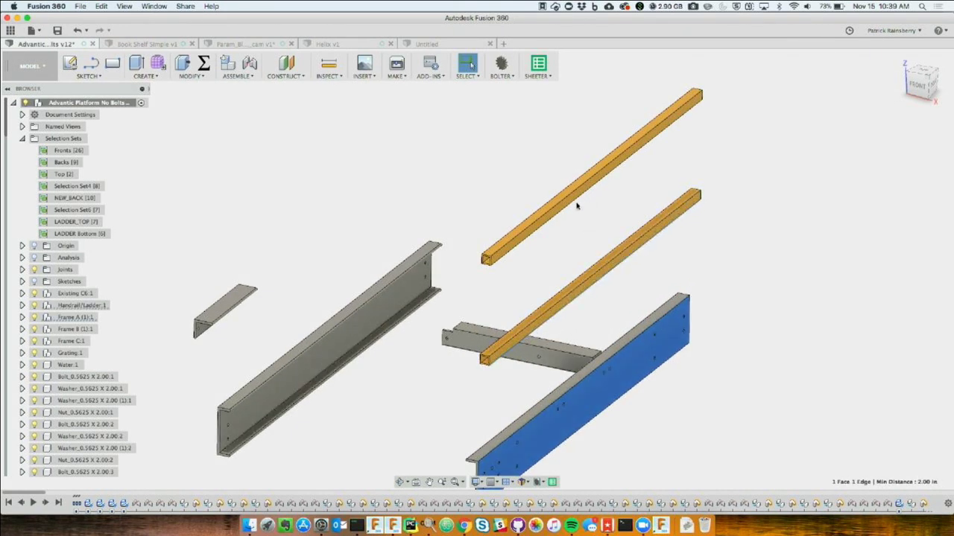
click(746, 103)
drag(748, 88, 649, 350)
right_click(781, 257)
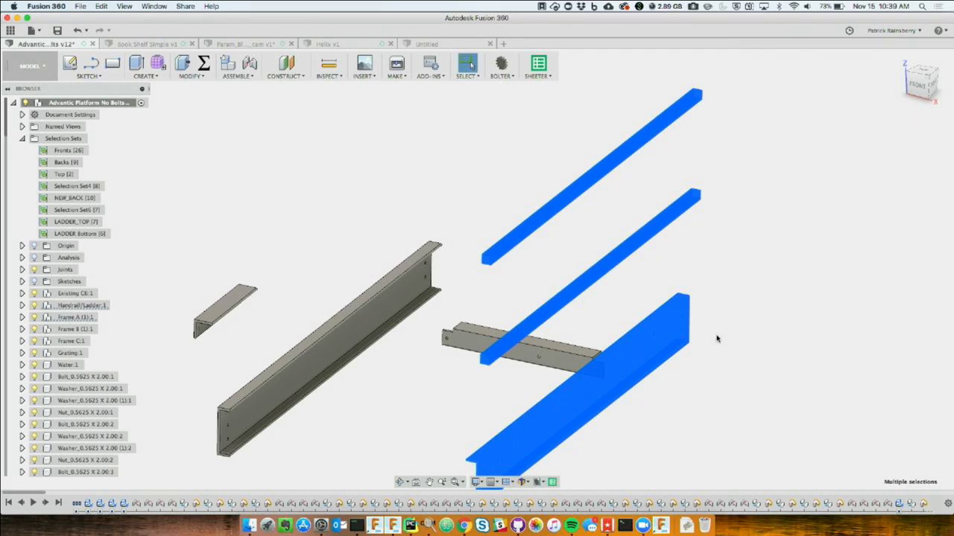
key(v)
Swap the display back to the platform's other bodies with Show Hidden Bodies, and apply Show Hidden Planes.
click(523, 482)
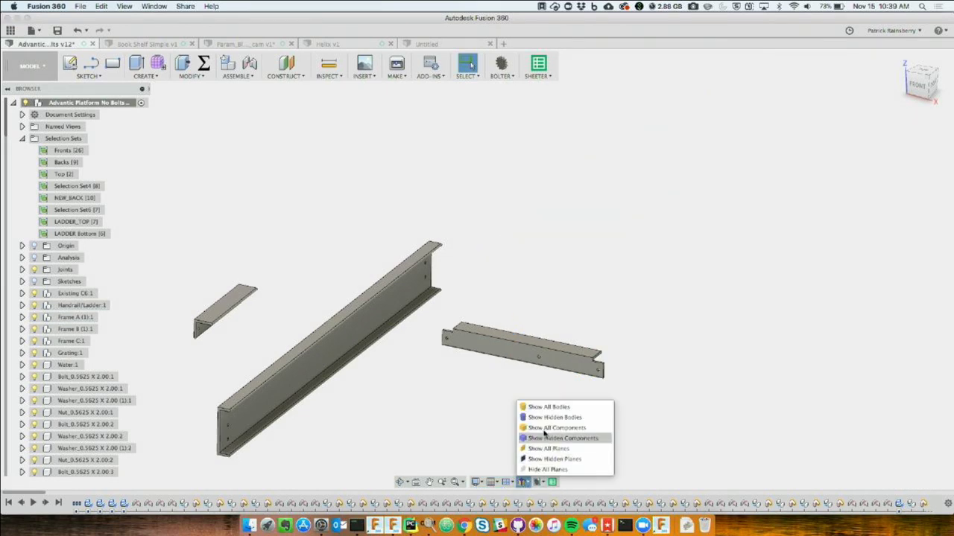
click(550, 418)
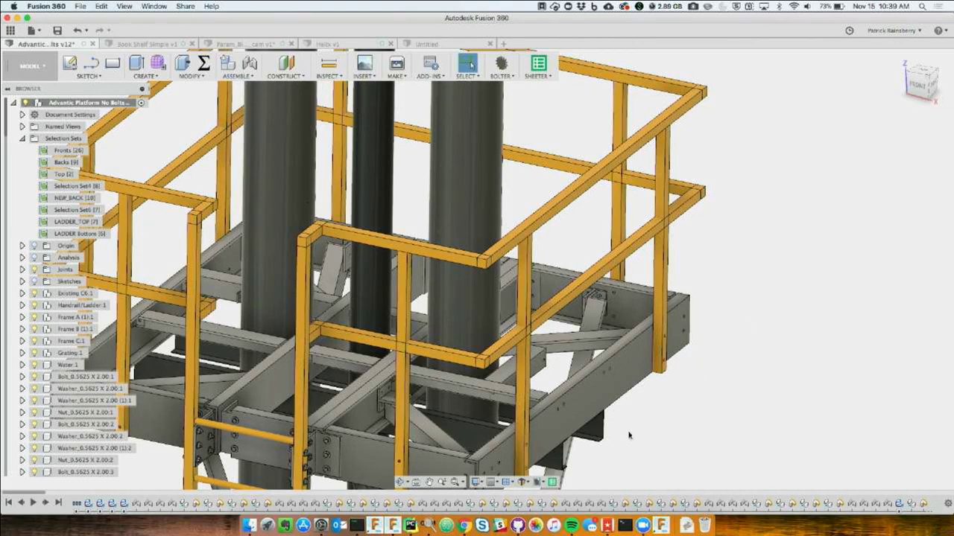
click(523, 482)
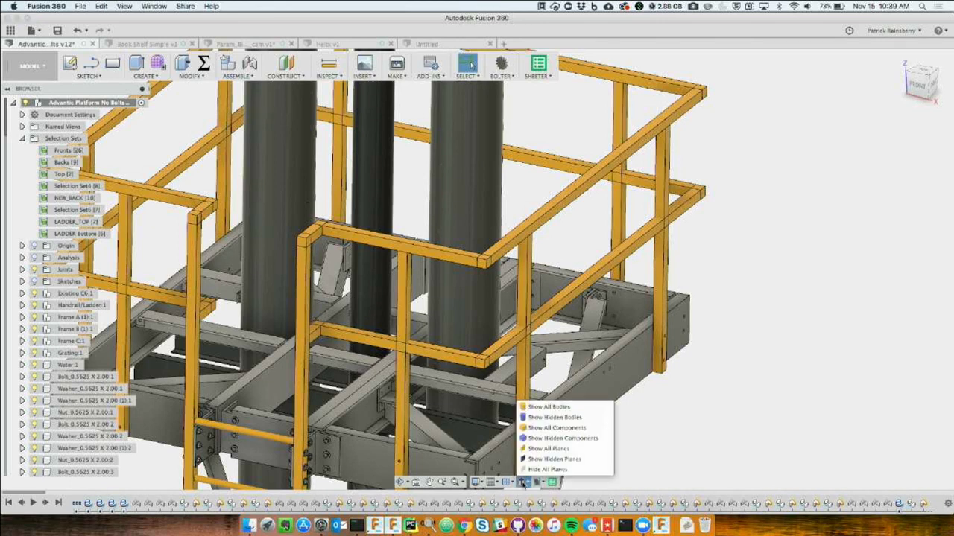
click(575, 460)
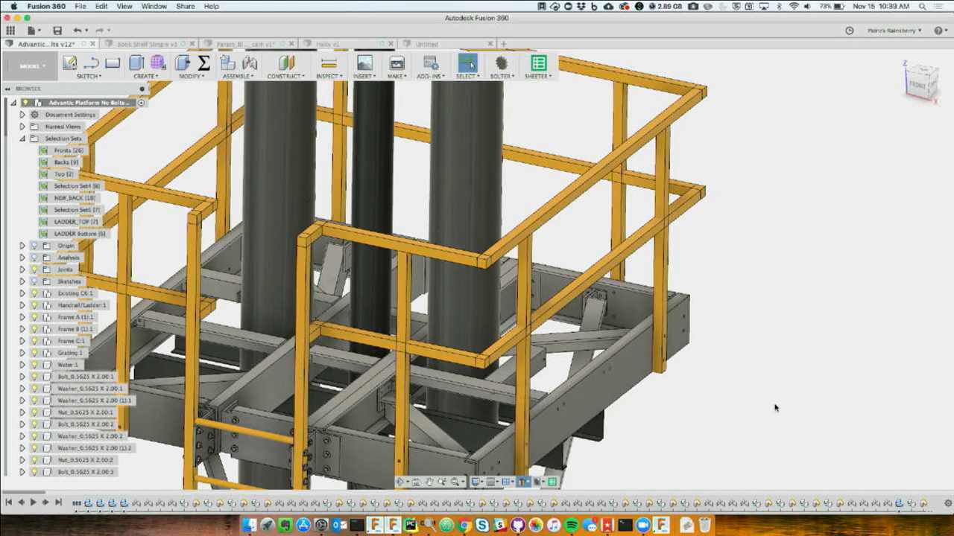
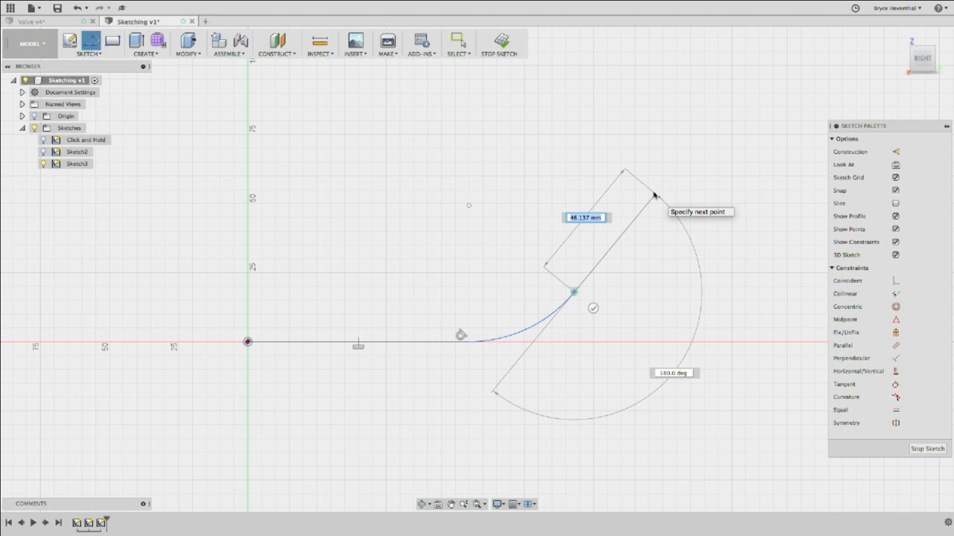
Finish the line chain with a straight segment about 46 mm long, tangent to the end of the arc.
click(654, 195)
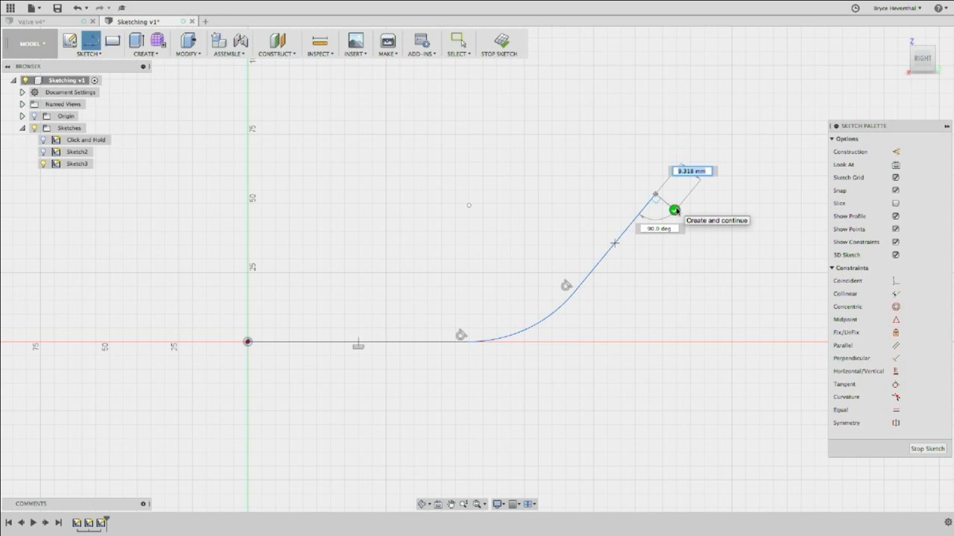
click(674, 210)
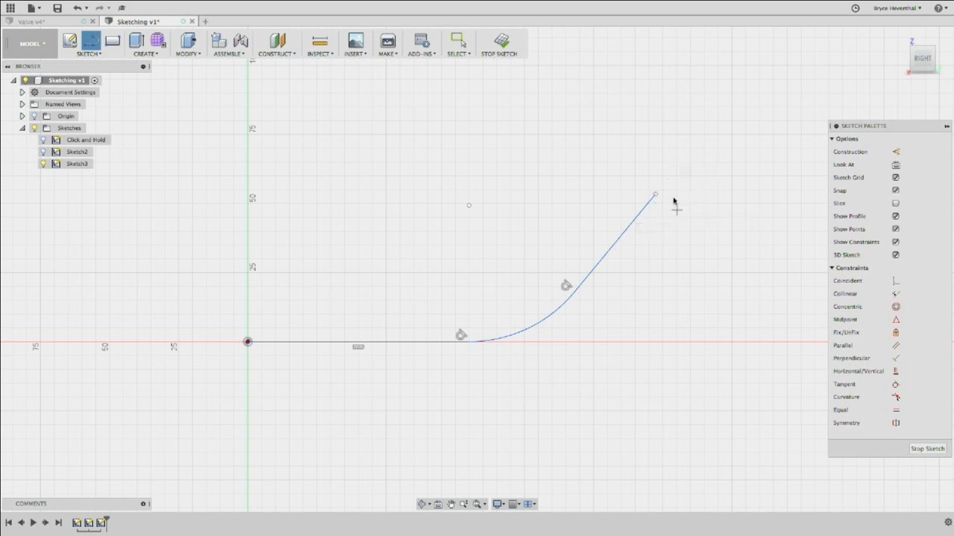
Draw two separate upward-slanting lines from the vertical axis, one starting at the 25 mm mark and one higher up.
click(249, 272)
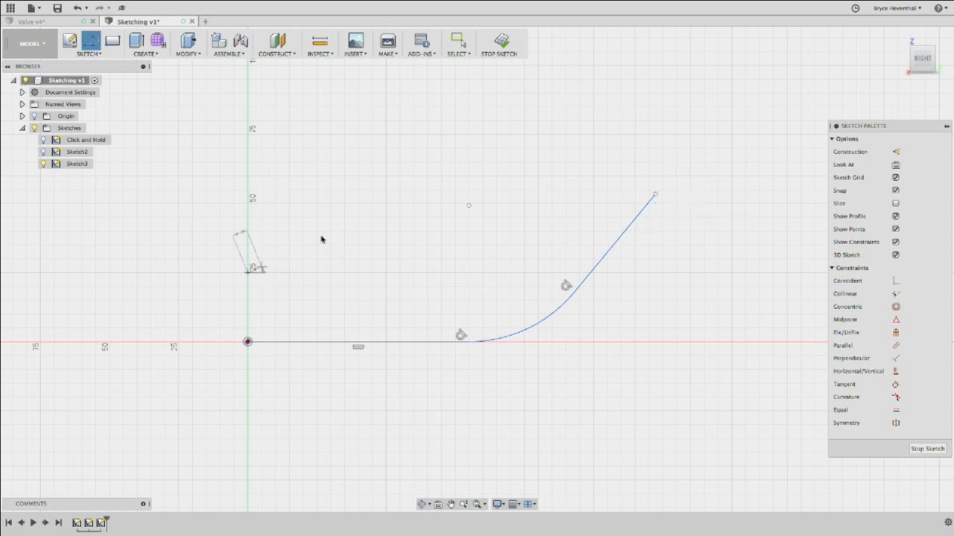
double_click(460, 173)
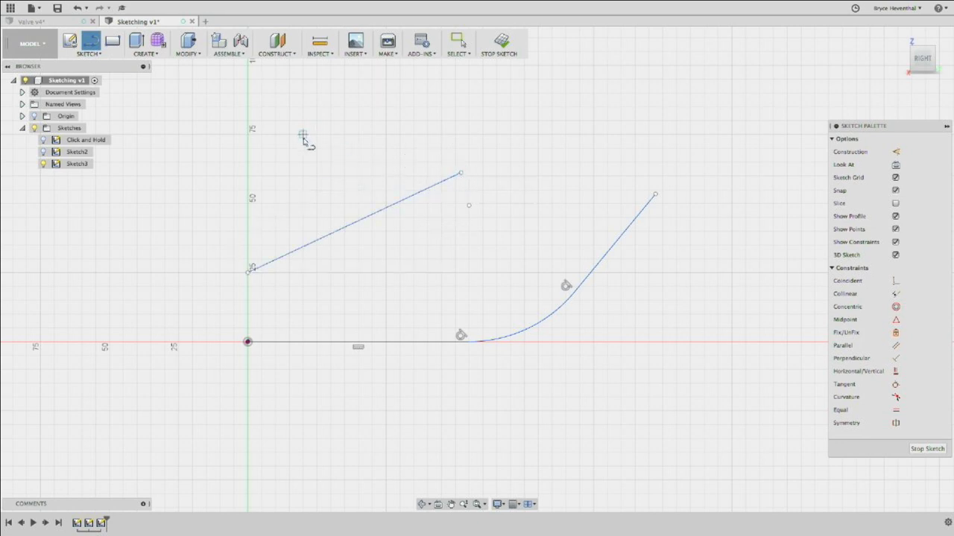
click(248, 155)
click(385, 104)
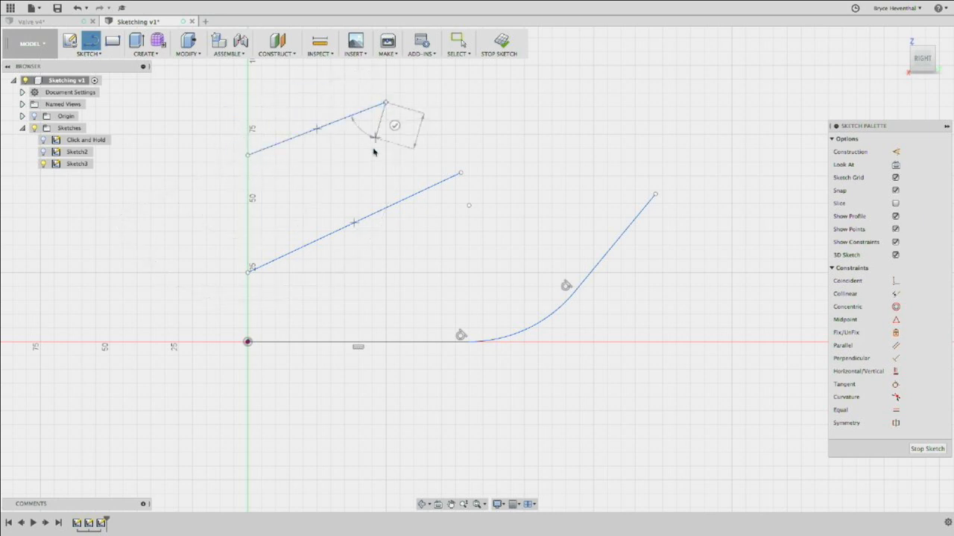
key(Escape)
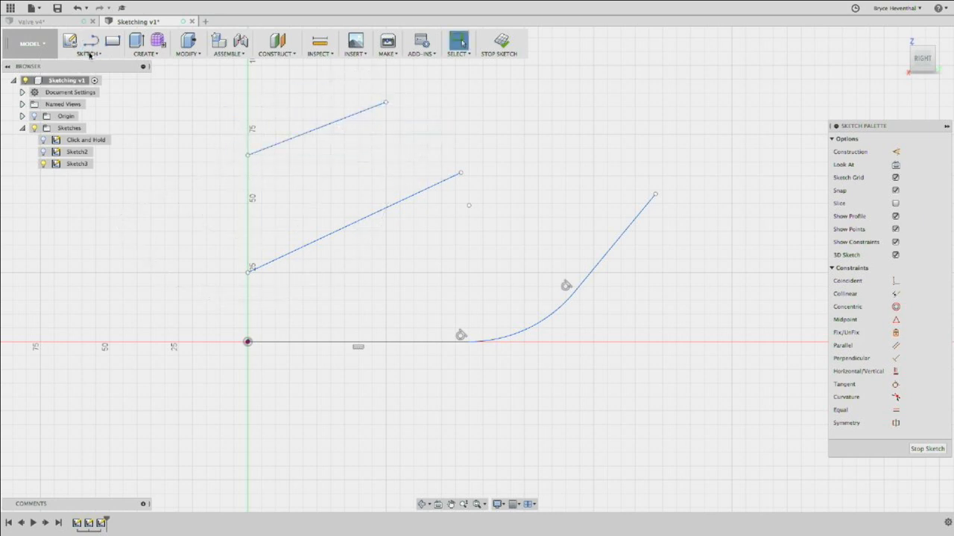
Repeat the Line command and draw two aligned segments, about 52 mm and 38 mm long at about 21°, between the two slanted lines.
click(91, 42)
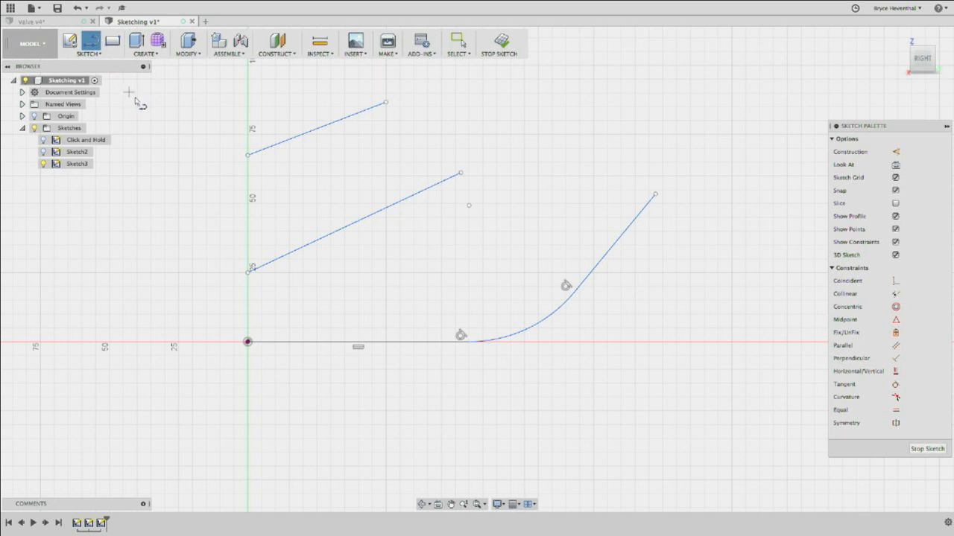
right_click(123, 176)
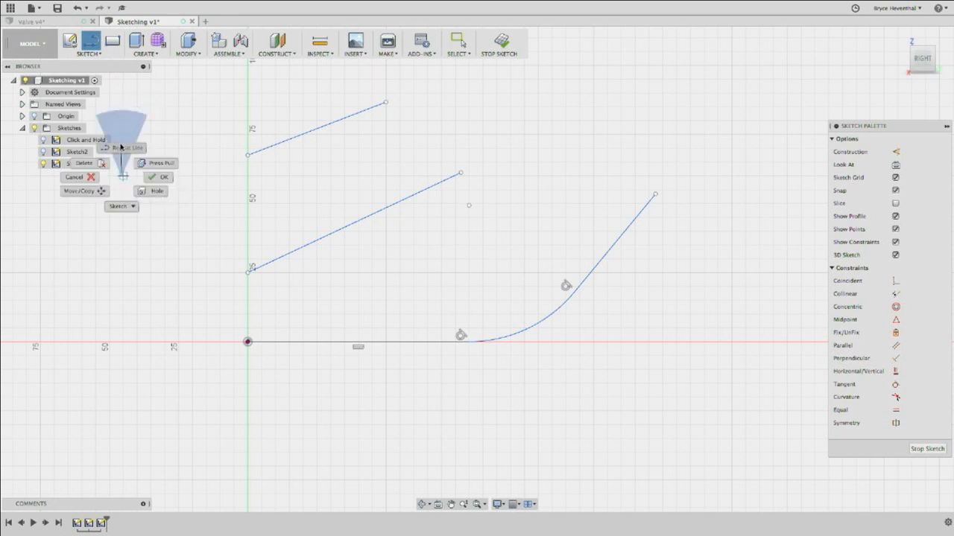
click(125, 142)
click(253, 206)
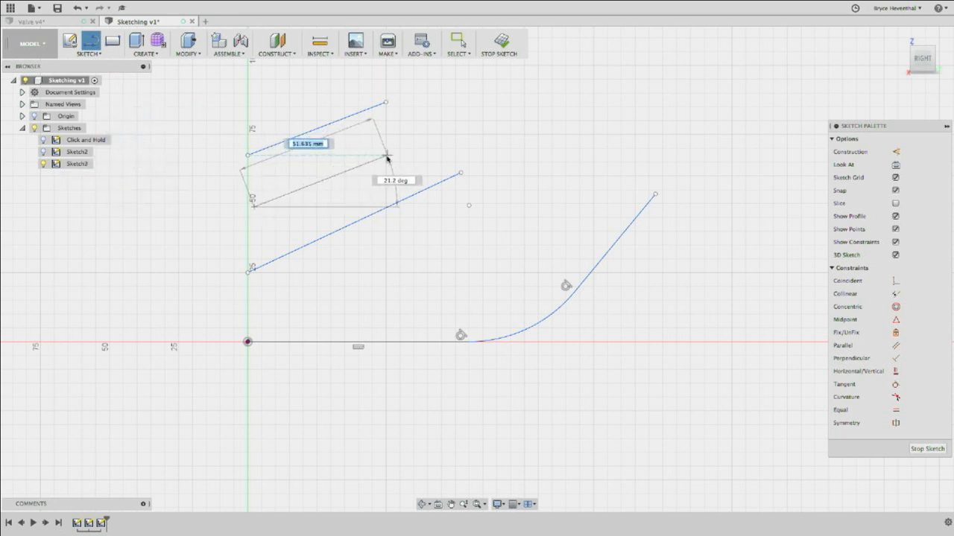
click(387, 155)
drag(386, 155, 486, 118)
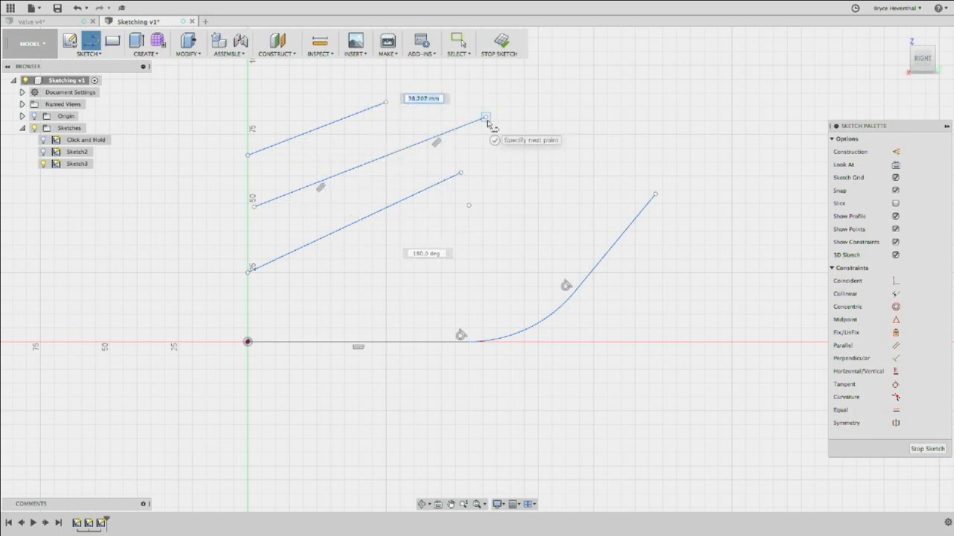
key(Escape)
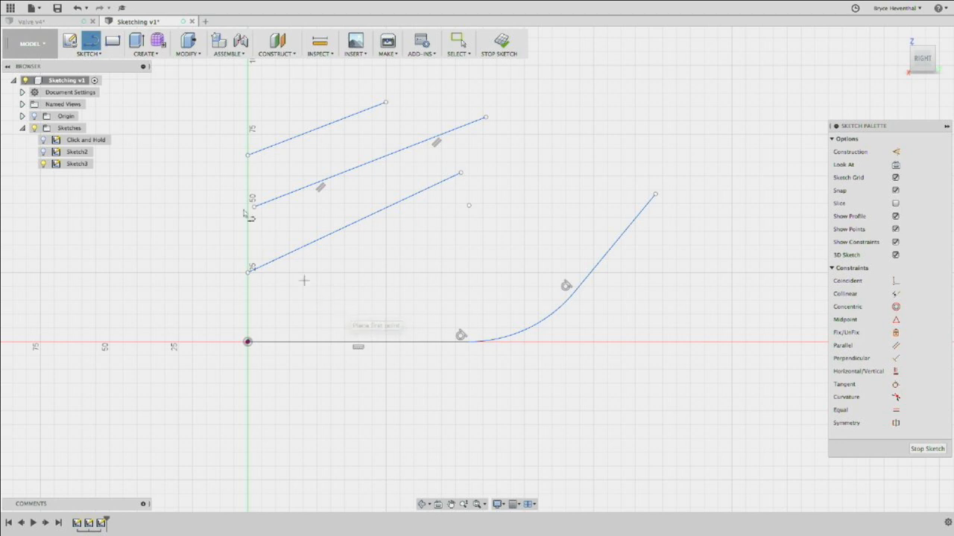
Exit and hide Sketch3, and open the Click and Hold sketch for editing.
click(504, 53)
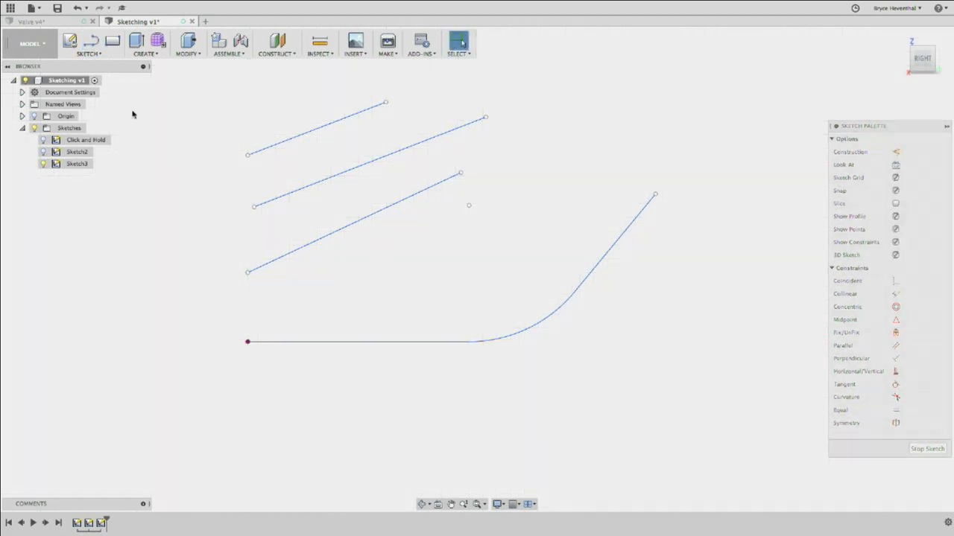
click(43, 163)
click(83, 143)
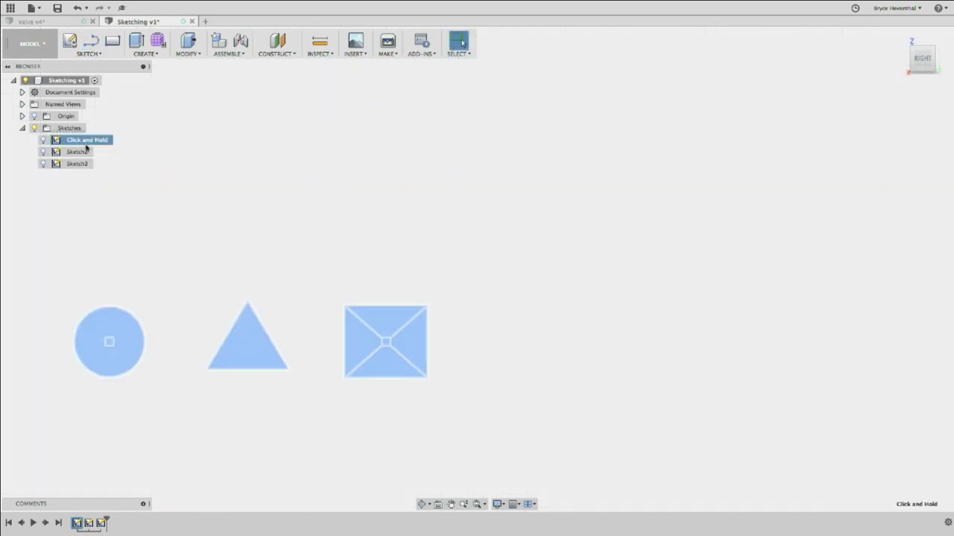
right_click(87, 143)
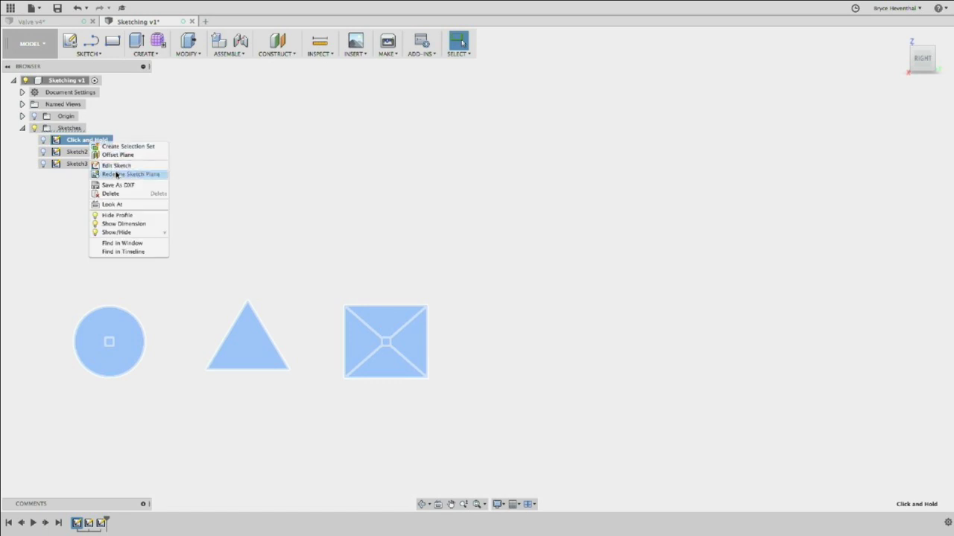
click(111, 164)
Draw a standalone line with the Line command, perpendicular and upward from the rectangle's top edge.
scroll(142, 205, down, 1)
right_click(144, 205)
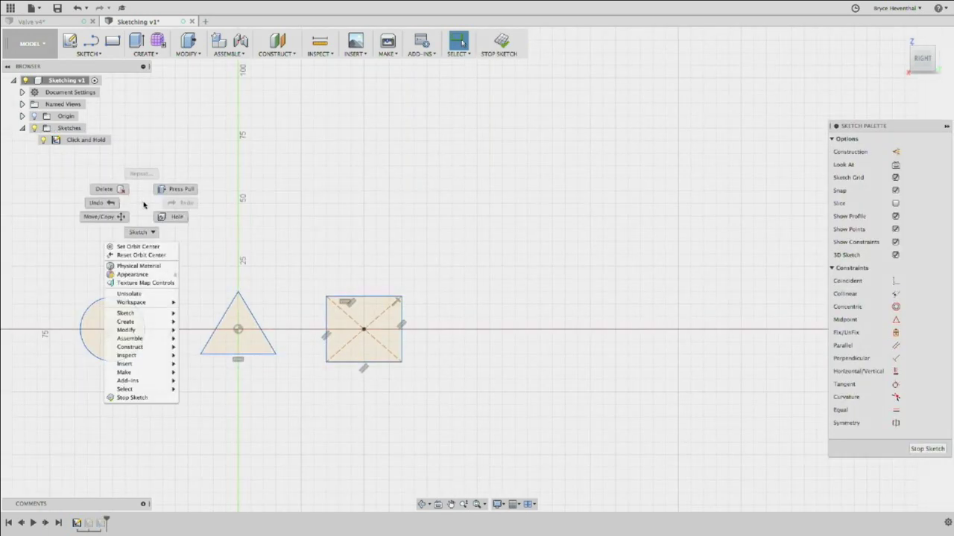
key(Escape)
scroll(122, 245, up, 4)
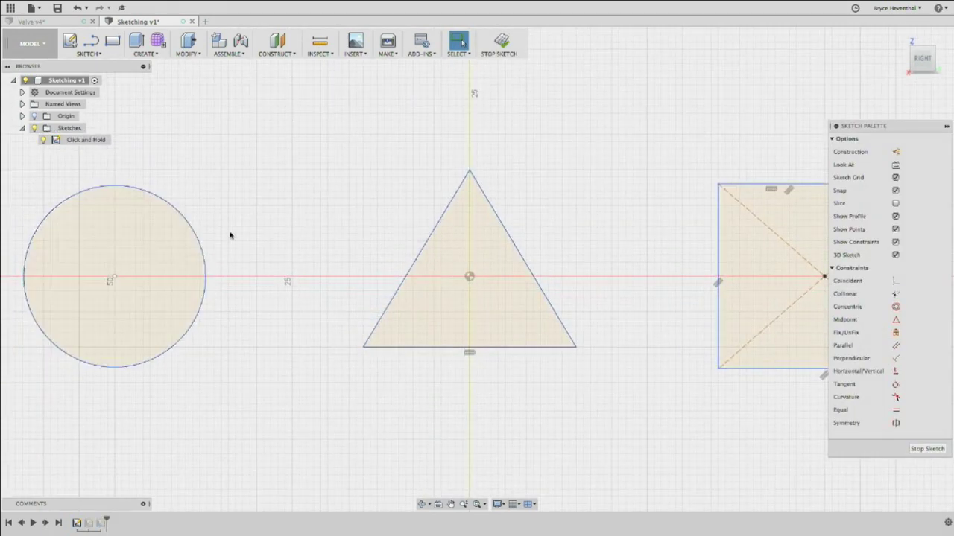
scroll(230, 236, down, 1)
middle_drag(230, 236, 282, 231)
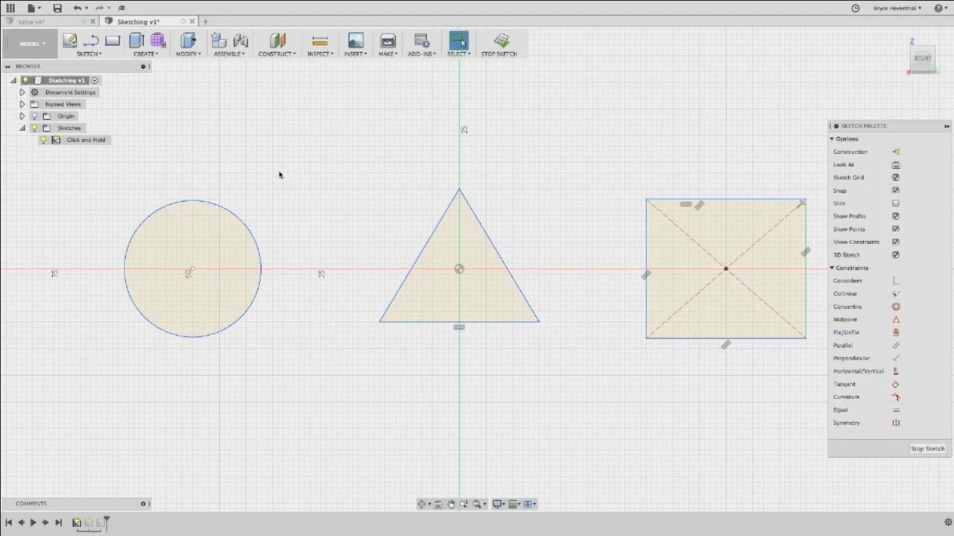
key(s)
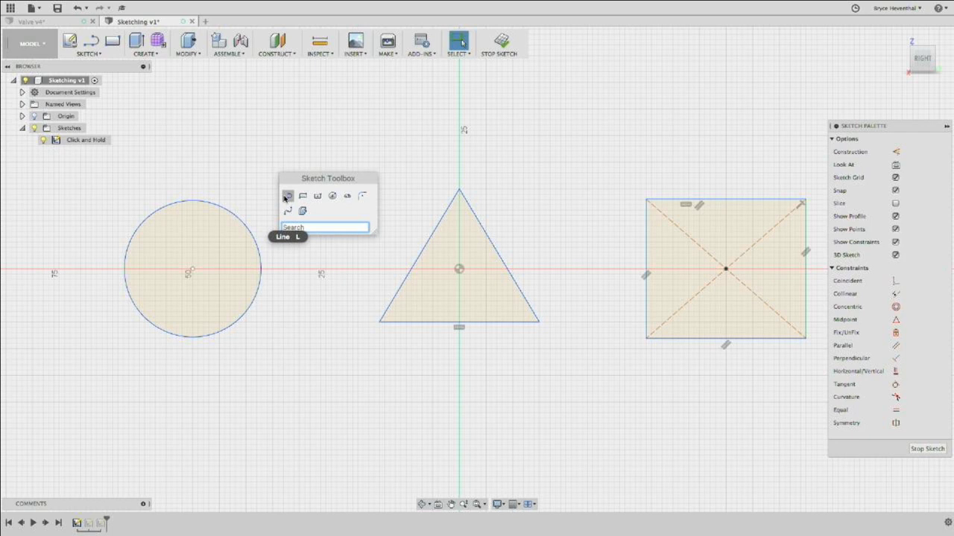
click(286, 197)
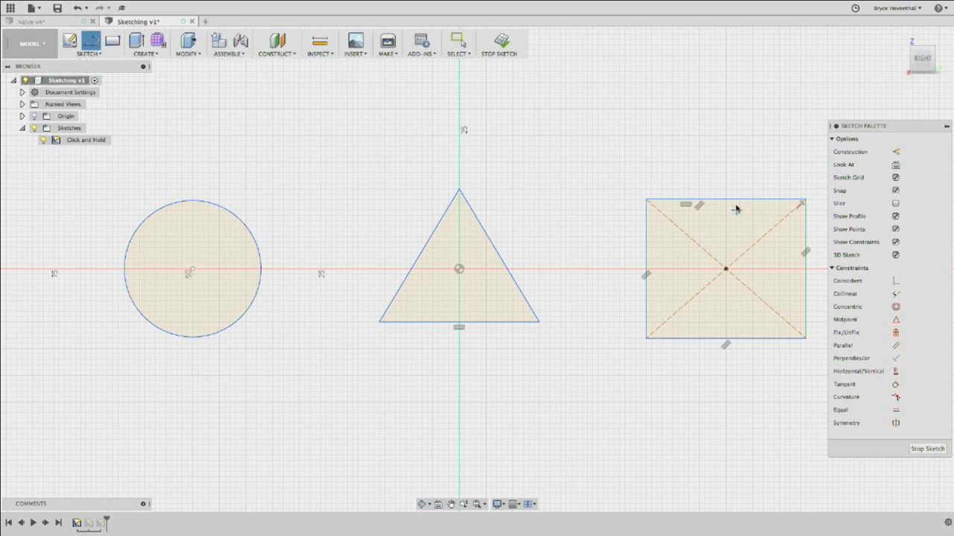
middle_drag(736, 197, 609, 205)
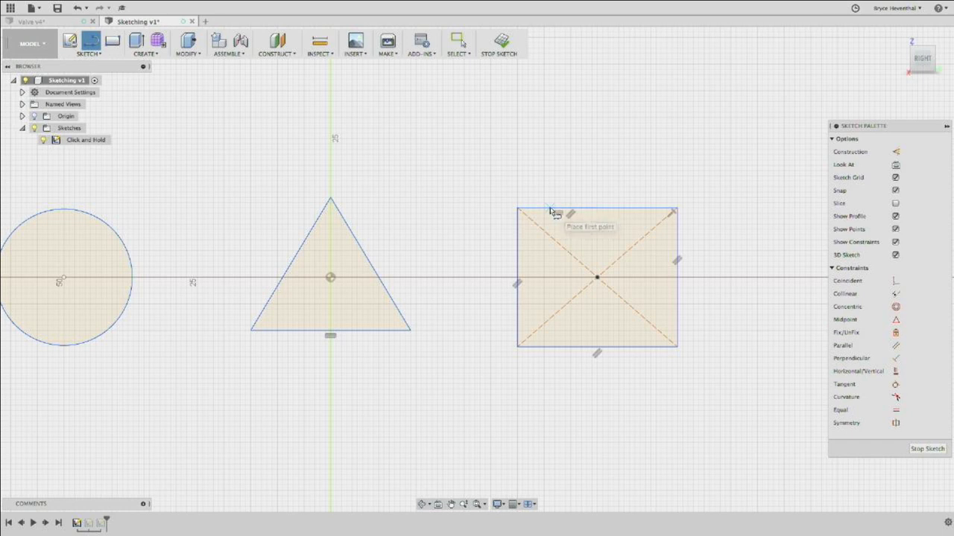
click(550, 209)
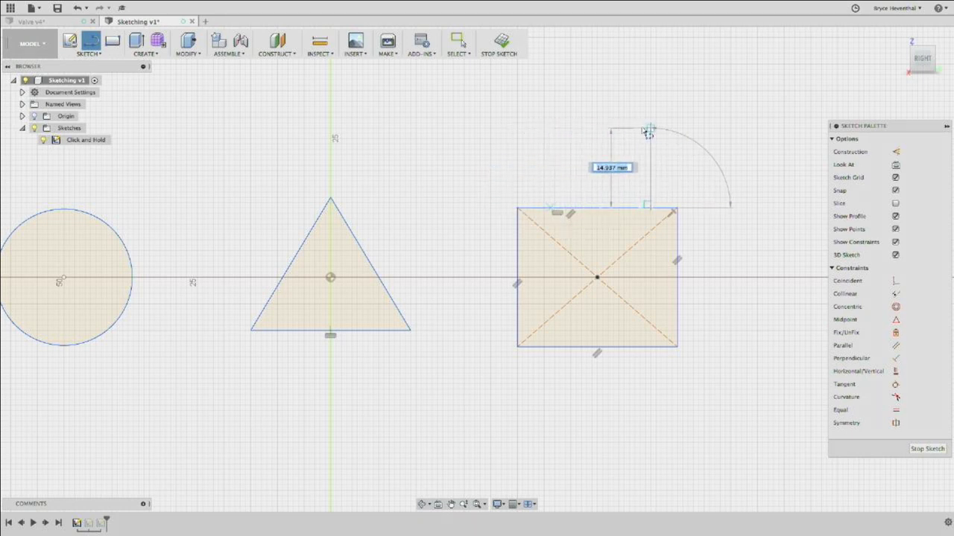
click(555, 134)
click(579, 133)
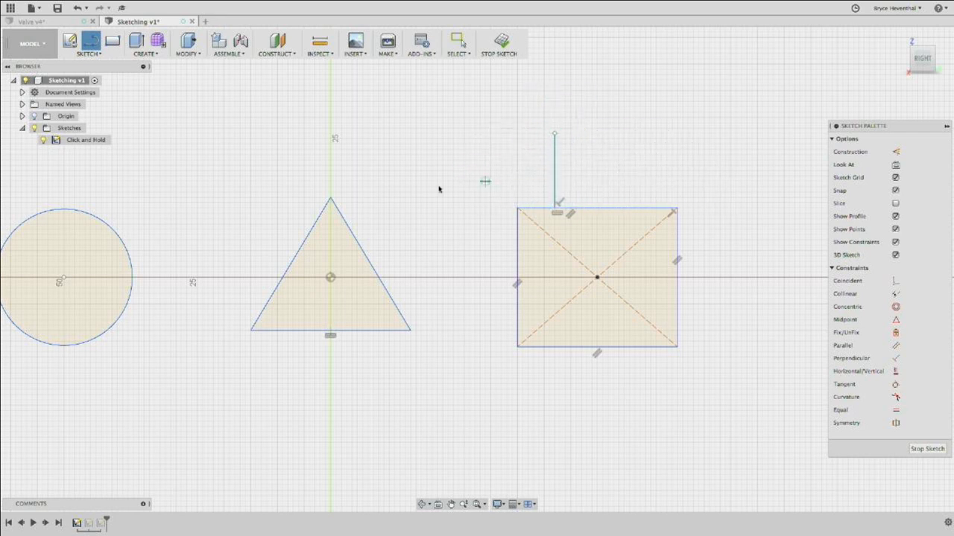
Draw a standalone line perpendicular to the triangle's right side, slanting up toward the rectangle.
click(359, 243)
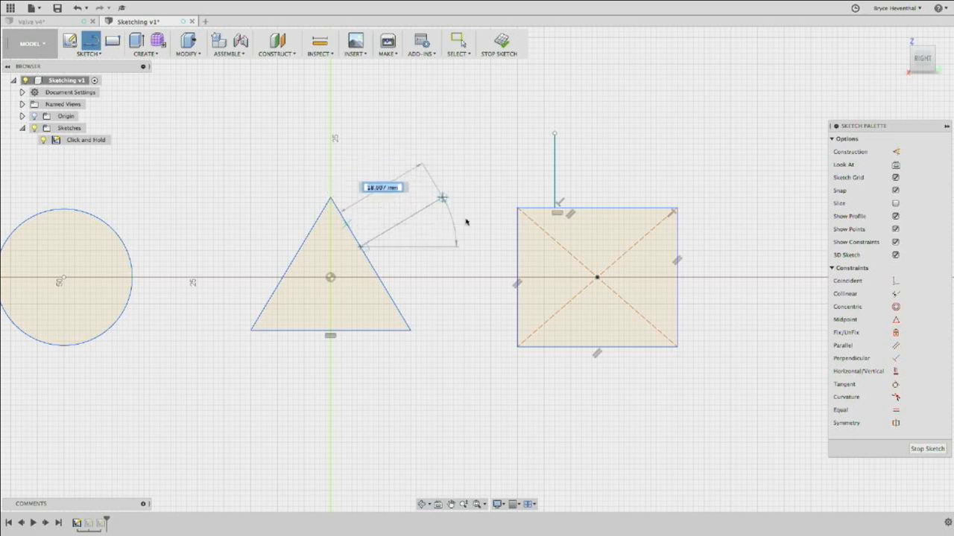
drag(447, 172, 463, 193)
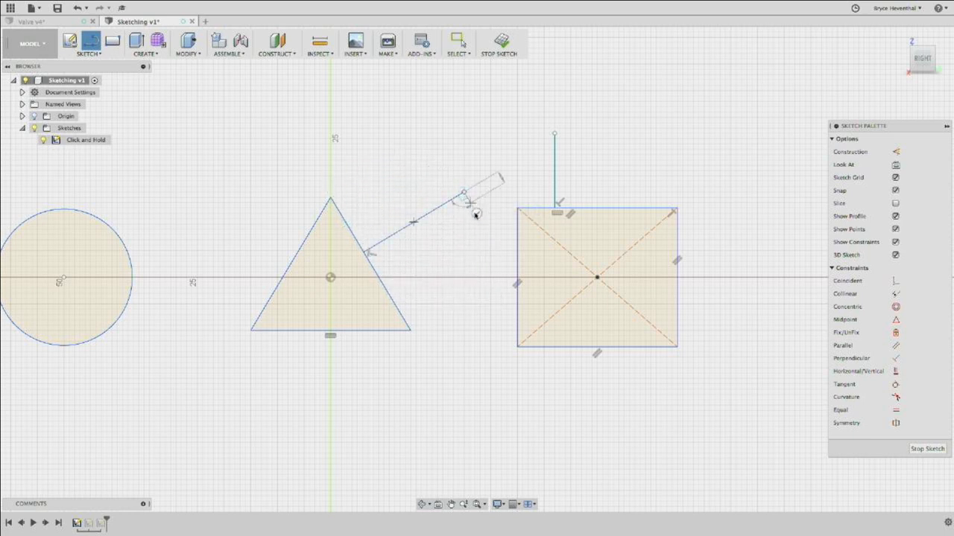
click(474, 215)
Draw a standalone line tangent to the circle's upper-right side, running down toward the triangle.
middle_drag(222, 221, 442, 217)
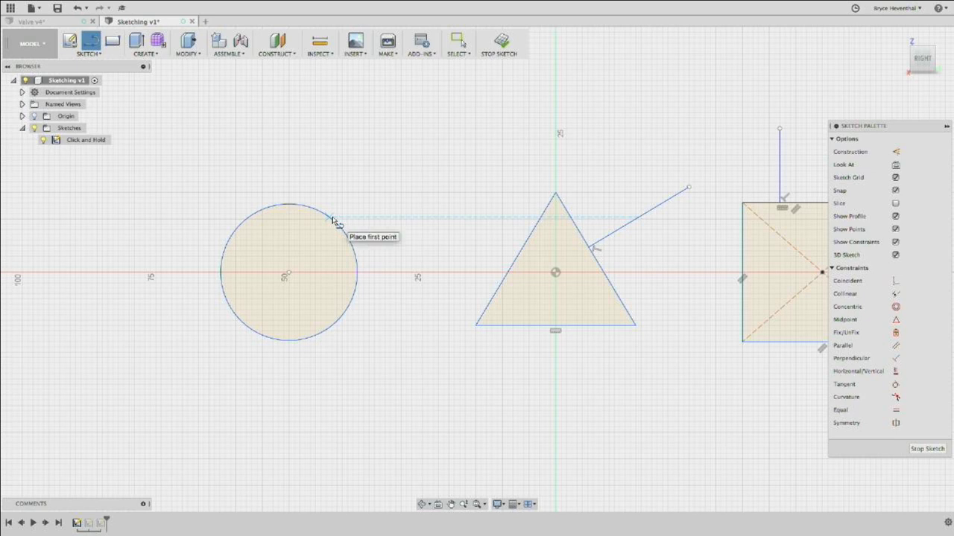
click(347, 237)
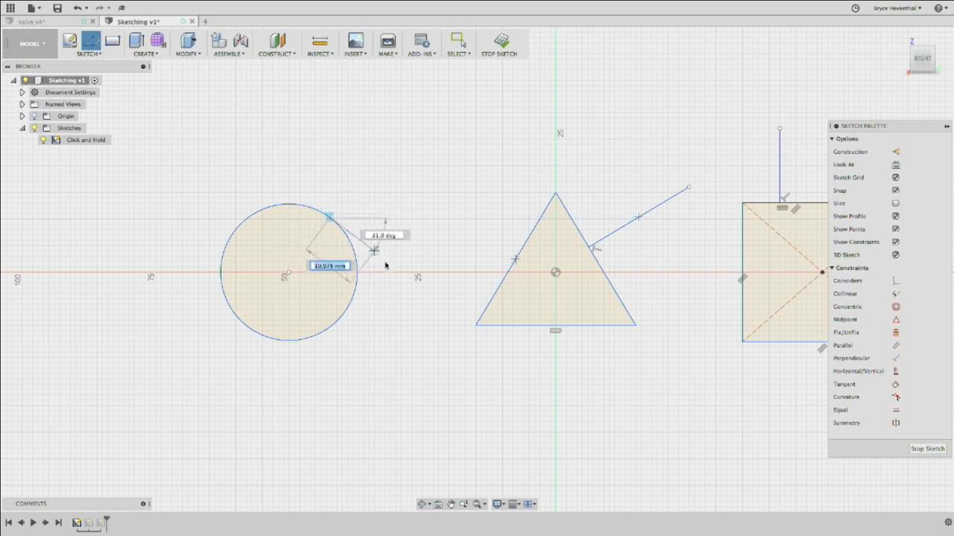
click(412, 337)
drag(409, 339, 375, 362)
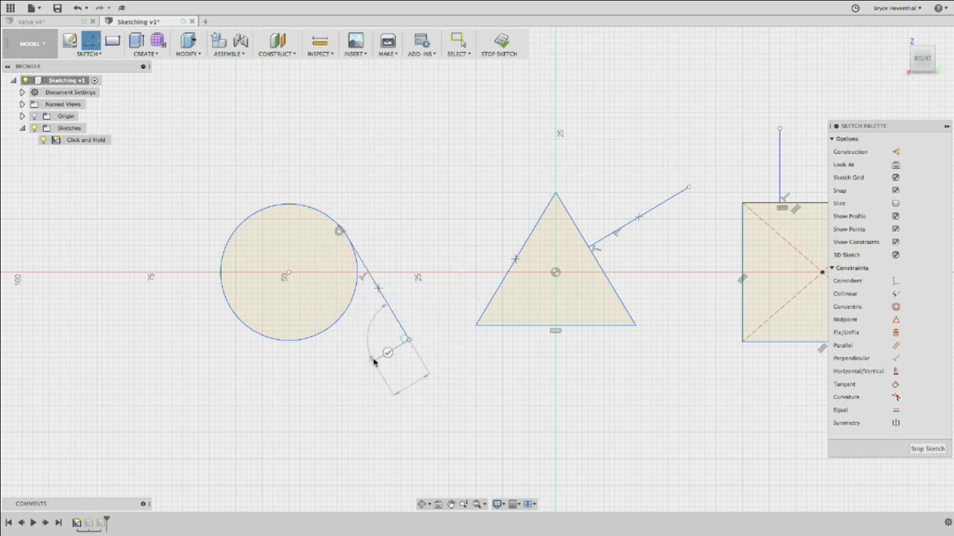
click(387, 353)
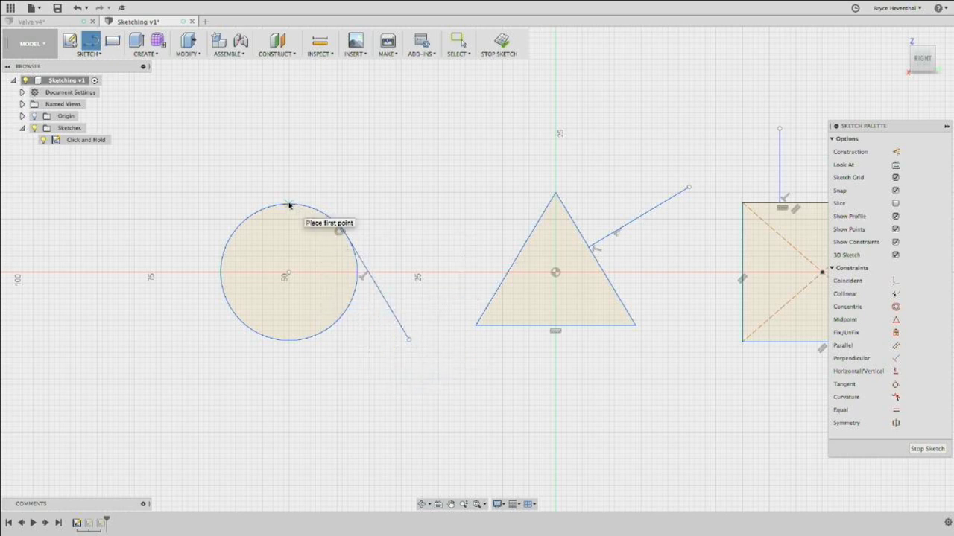
Draw a line perpendicular to the circle, outward from its upper-left side, and end the Line command.
click(289, 205)
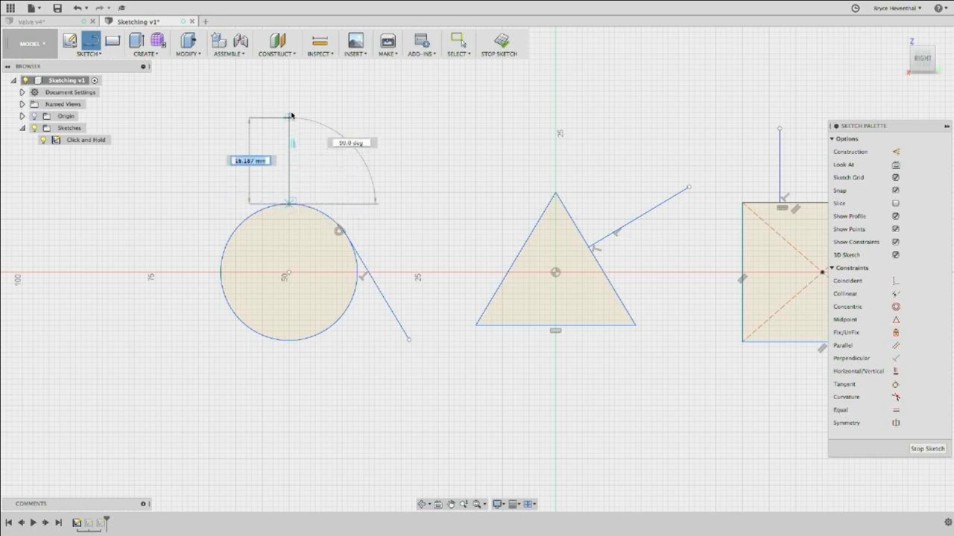
click(161, 192)
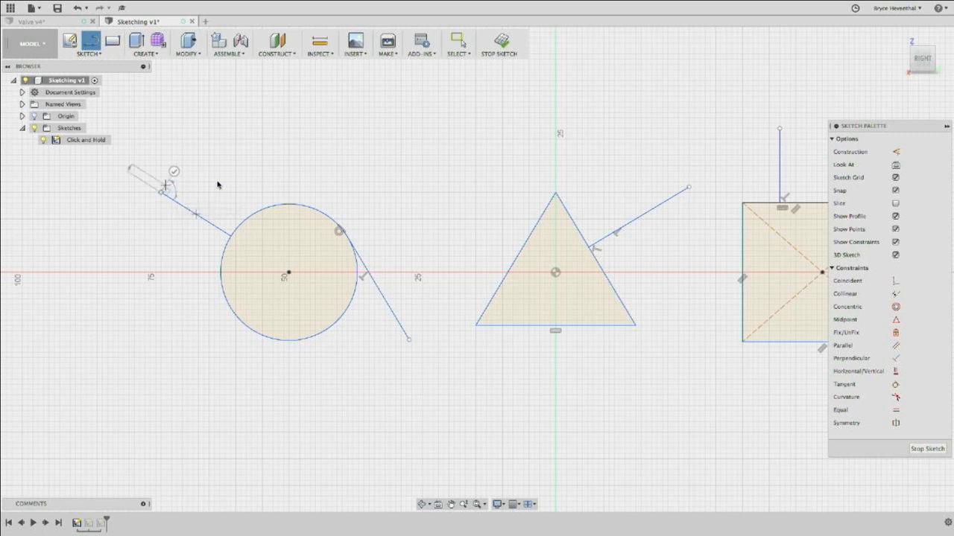
key(Escape)
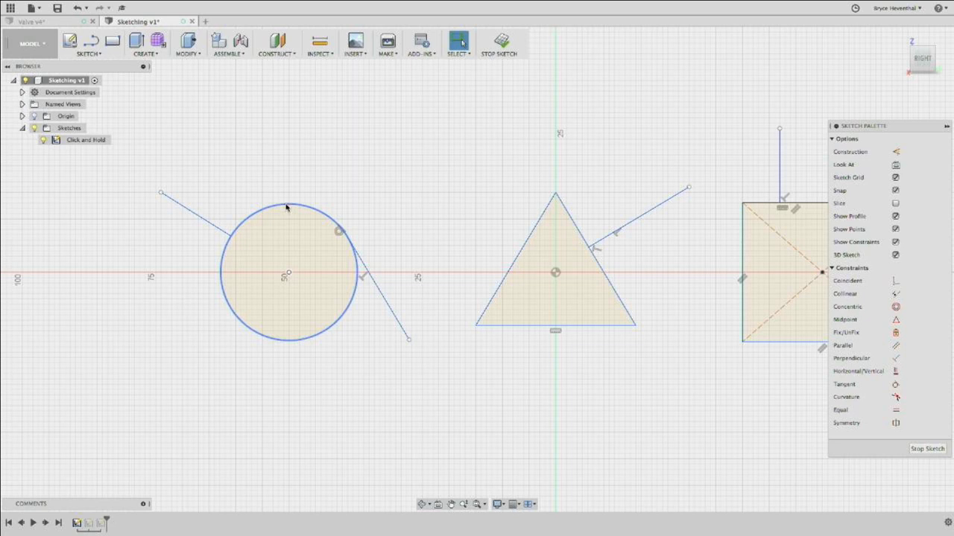
Exit the Click and Hold sketch and open Sketch2 for editing.
click(499, 43)
right_click(80, 153)
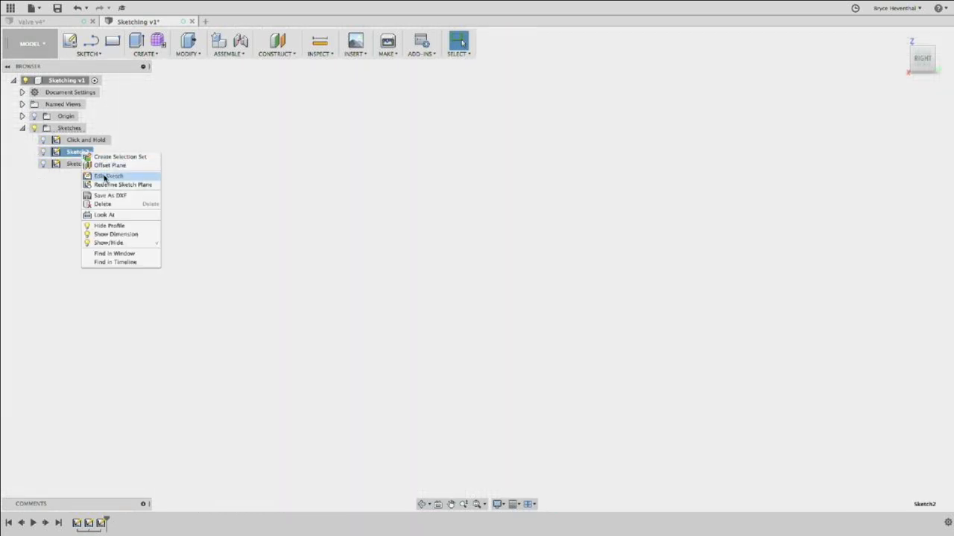
click(103, 178)
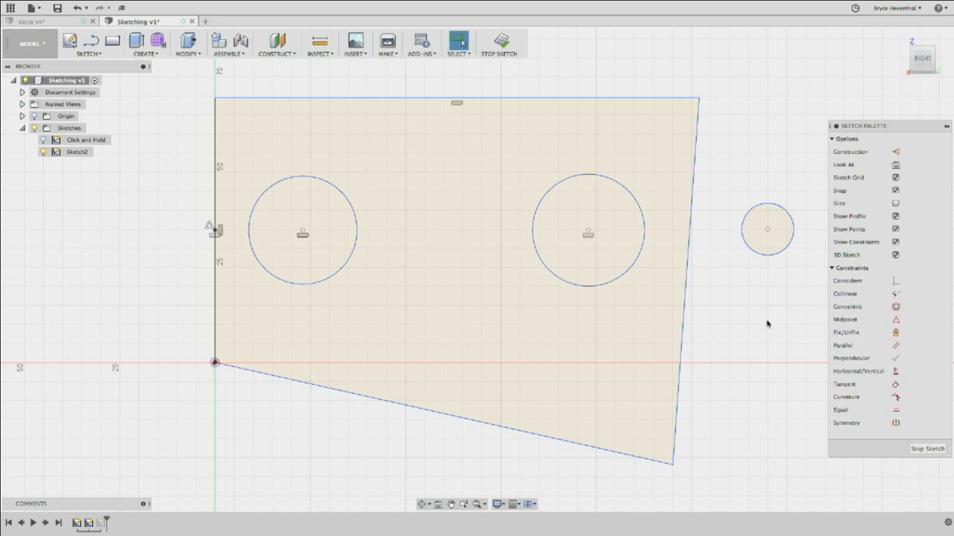
click(681, 342)
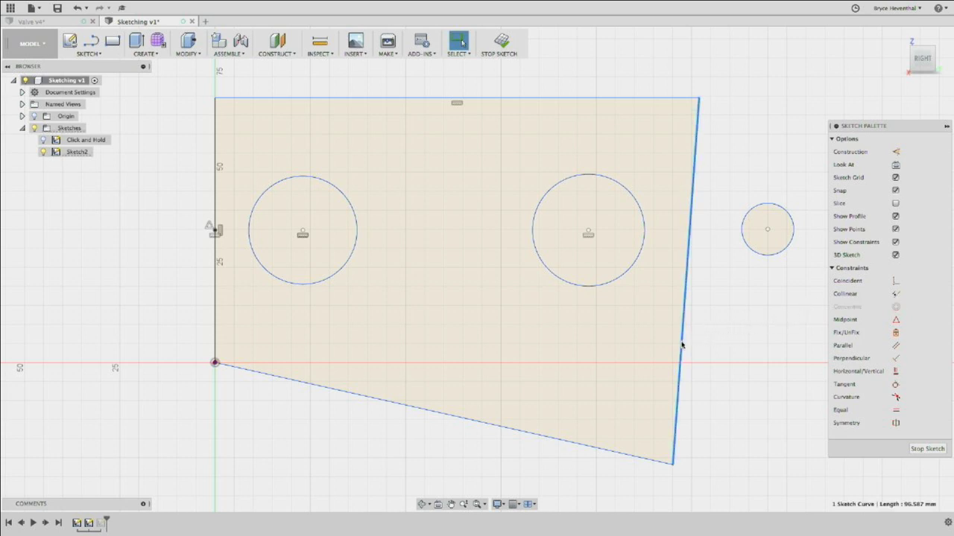
click(604, 449)
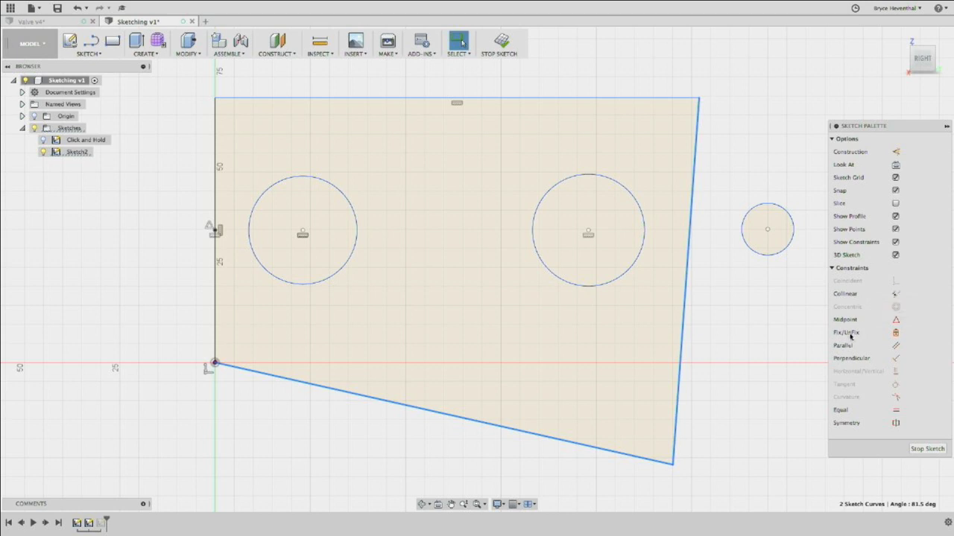
click(704, 336)
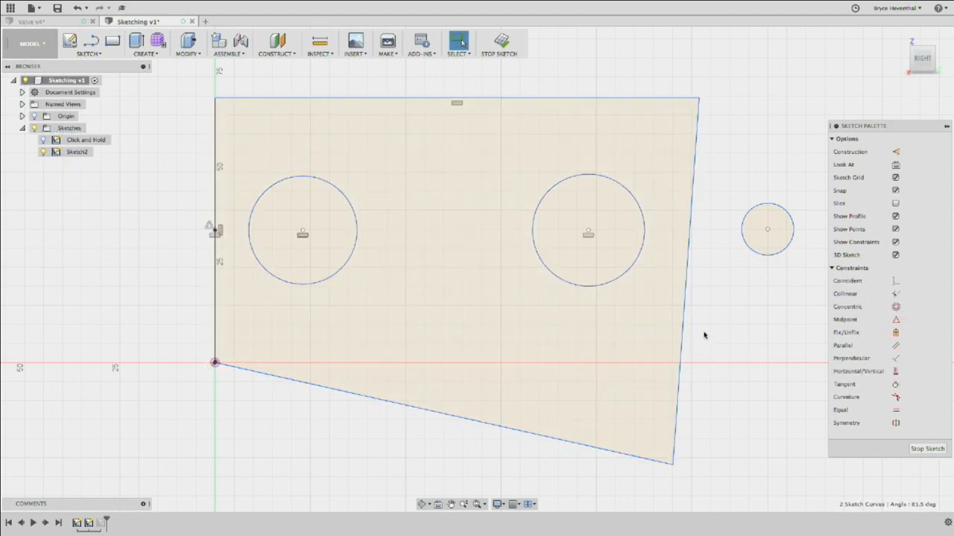
Try to apply a Parallel constraint between the quadrilateral's slanted right and bottom lines.
click(682, 355)
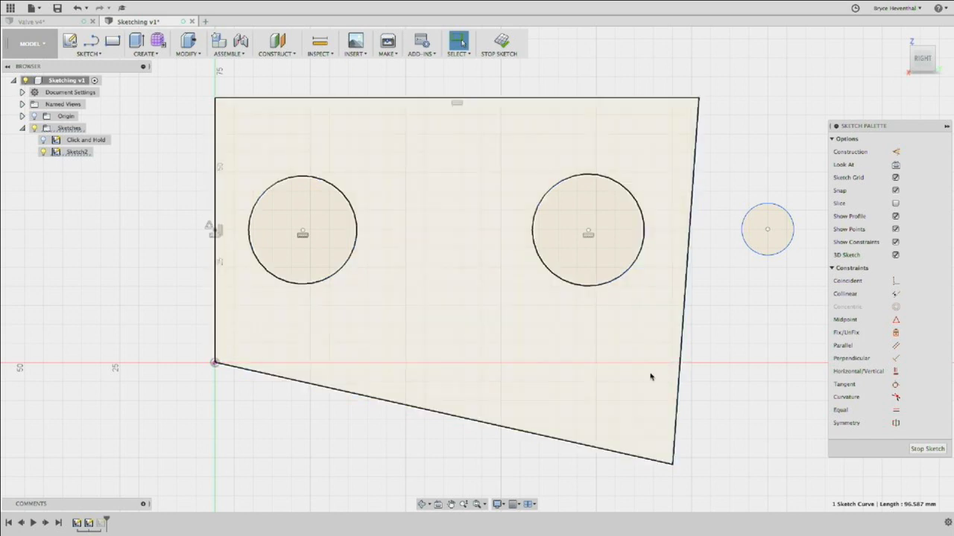
shift+click(601, 447)
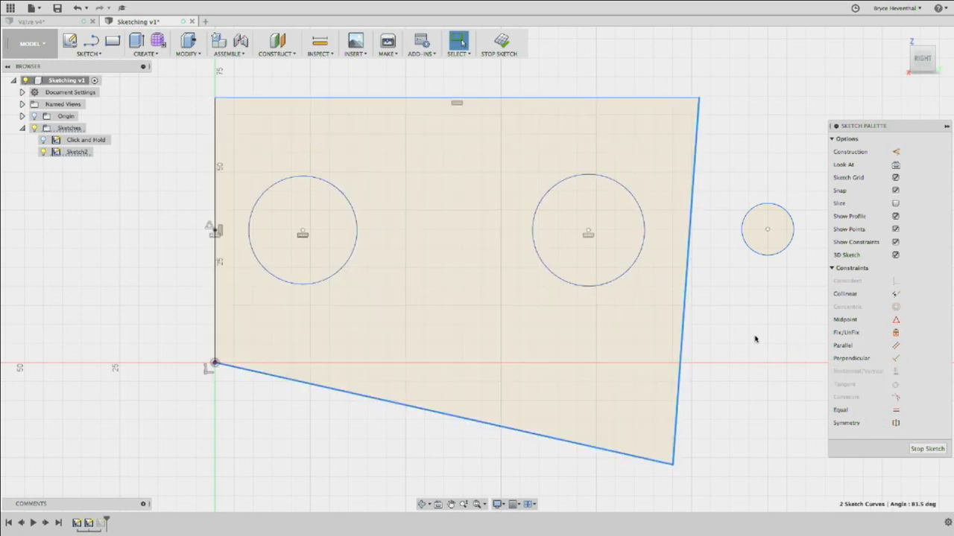
right_click(697, 339)
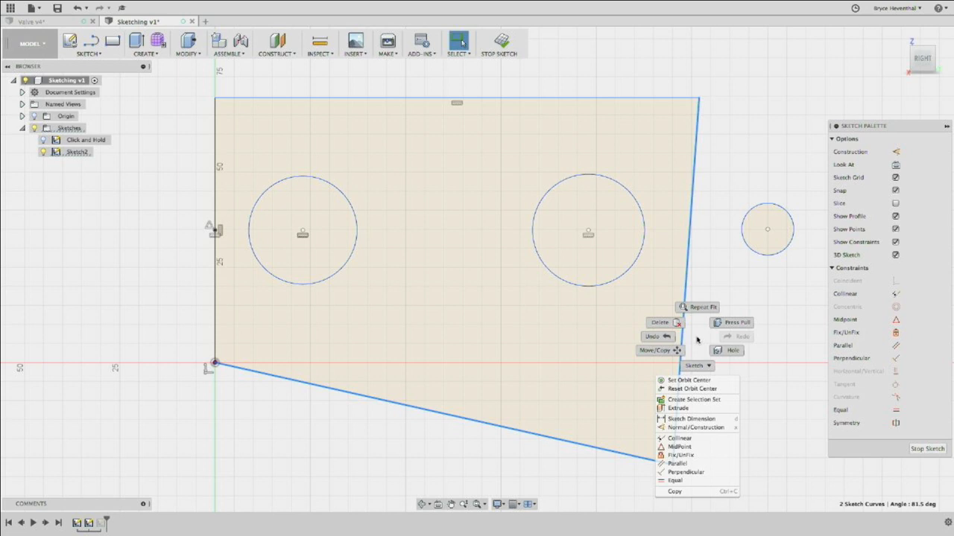
click(676, 464)
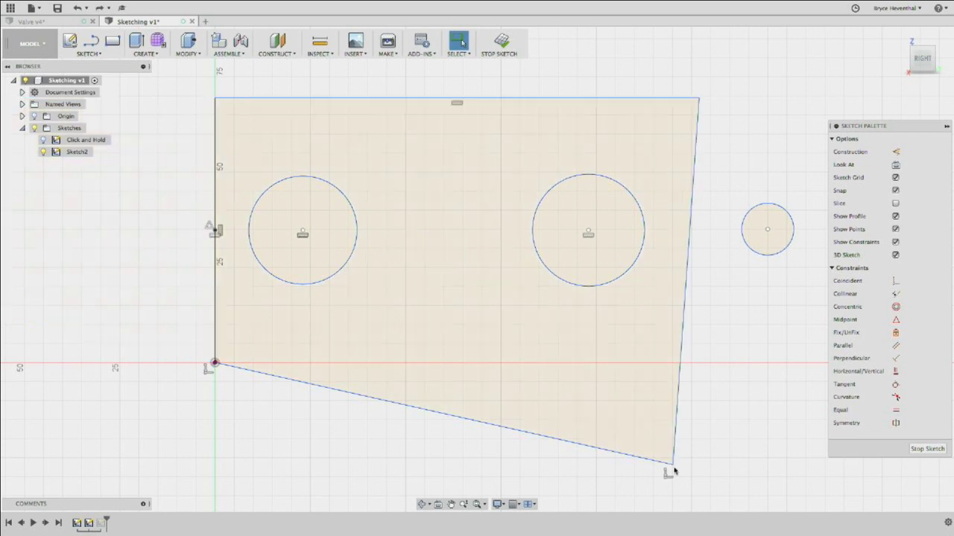
Apply a Perpendicular constraint between the quadrilateral's bottom and right lines.
click(651, 460)
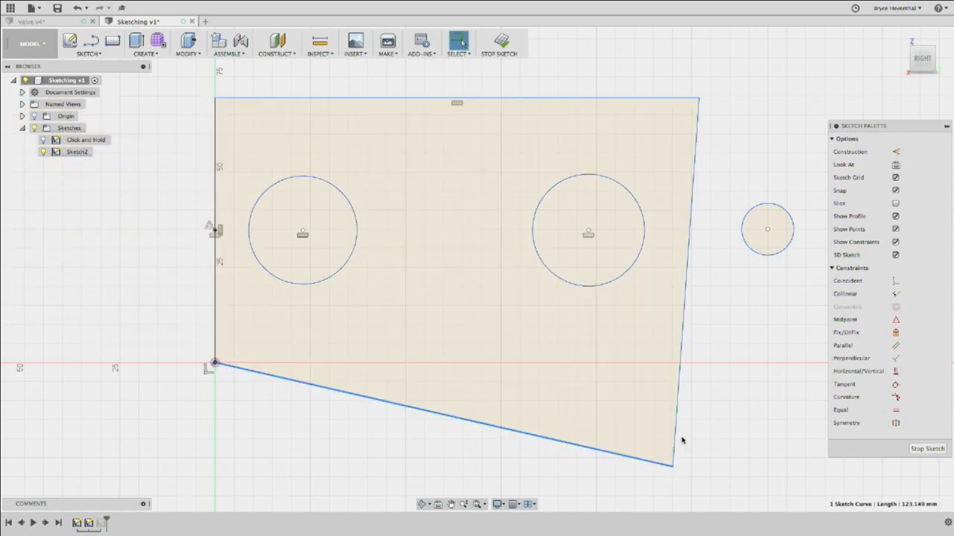
shift+click(675, 440)
right_click(721, 393)
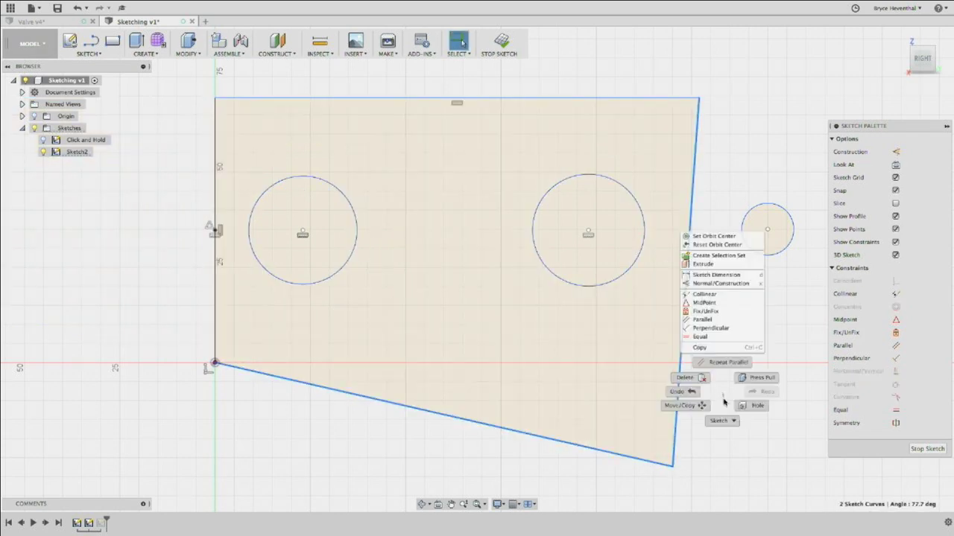
click(717, 329)
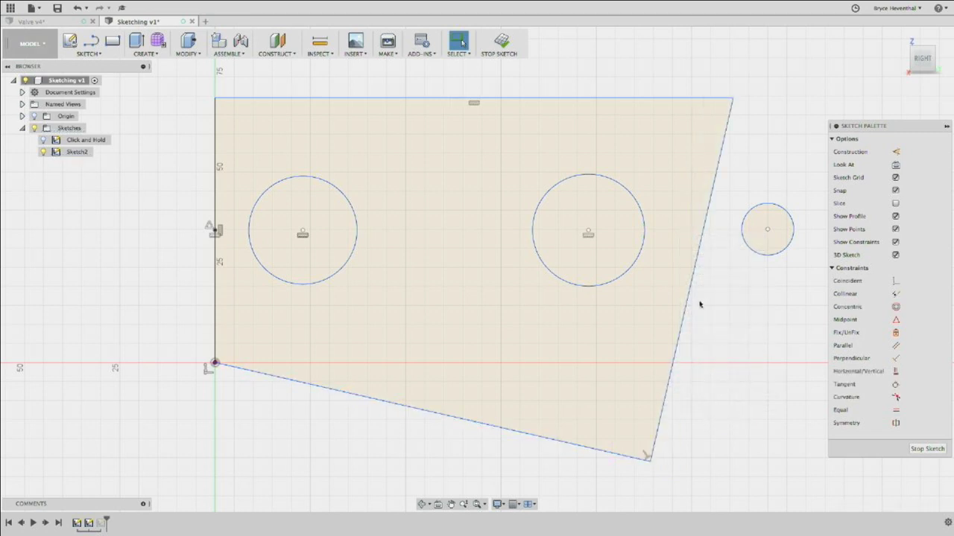
Constrain the quadrilateral's right line to vertical with the Horizontal/Vertical constraint.
click(712, 187)
right_click(712, 187)
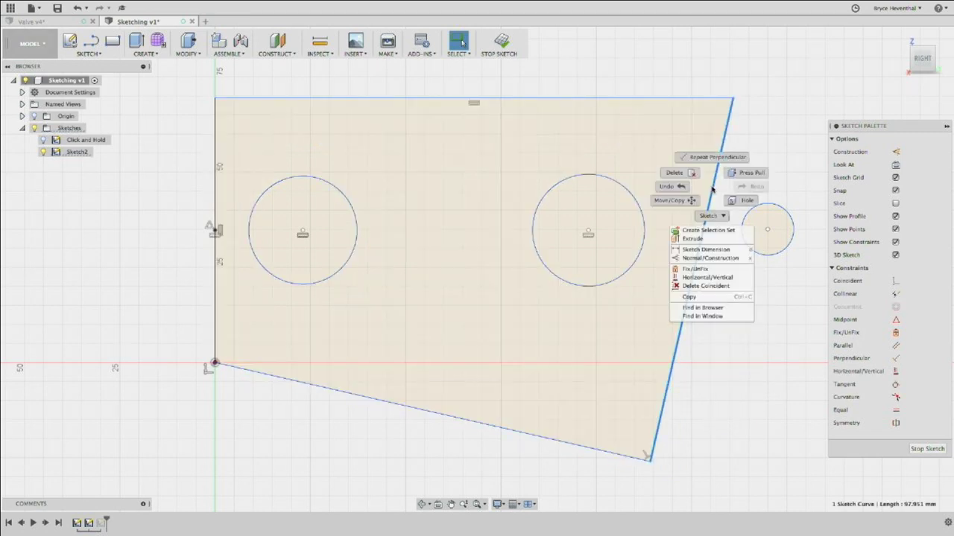
click(709, 279)
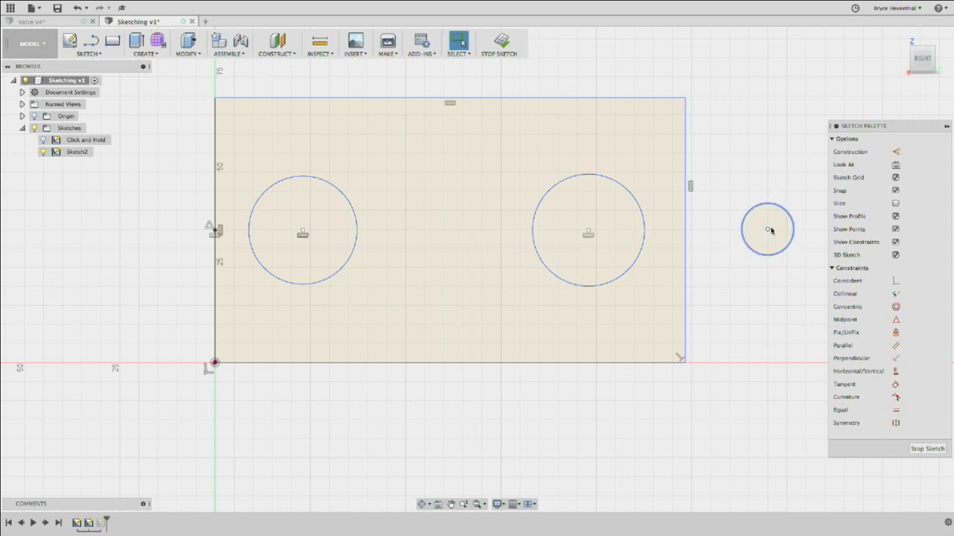
Move the small circle into the rectangle, between the two large circles, to about Y 65 mm, Z 43 mm, and deselect it.
mouse_move(768, 230)
mouse_down()
mouse_move(467, 183)
mouse_move(417, 212)
mouse_up()
drag(521, 157, 464, 198)
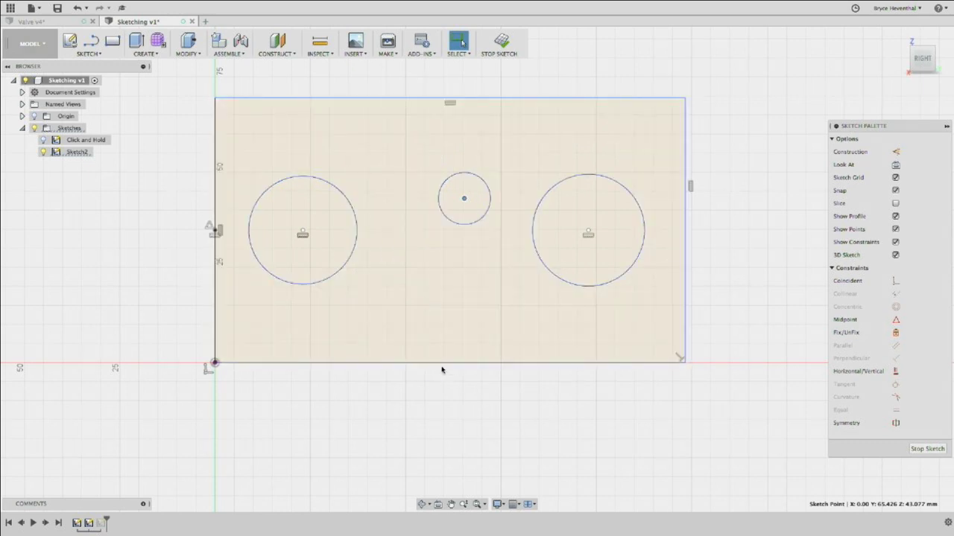
click(754, 204)
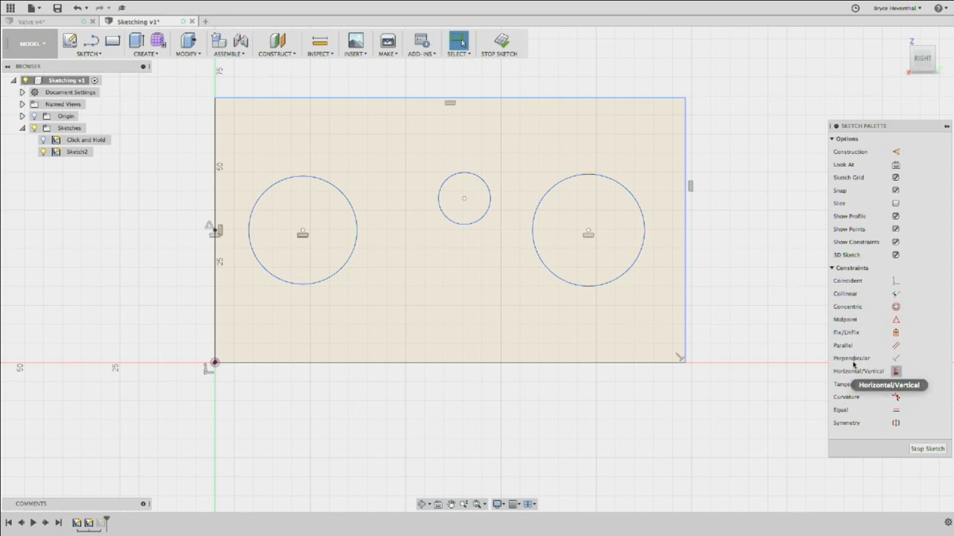
Move the large circle on the right up toward the rectangle's upper-right corner and deselect it.
click(896, 371)
drag(589, 236, 596, 160)
click(792, 356)
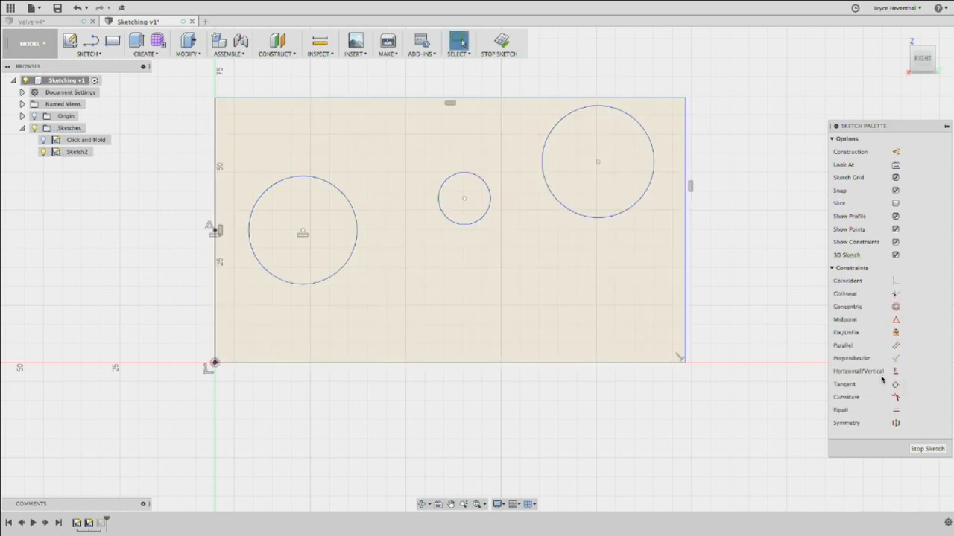
Align the centres of all three circles horizontally with the Horizontal/Vertical constraint, and move the small circle's centre to about Y 67 mm, Z 34 mm.
click(896, 372)
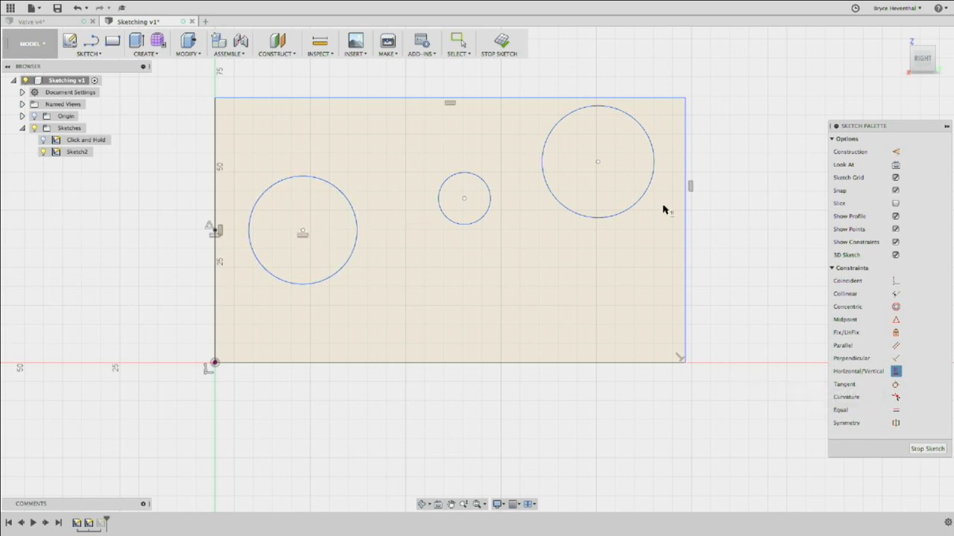
click(302, 232)
click(464, 199)
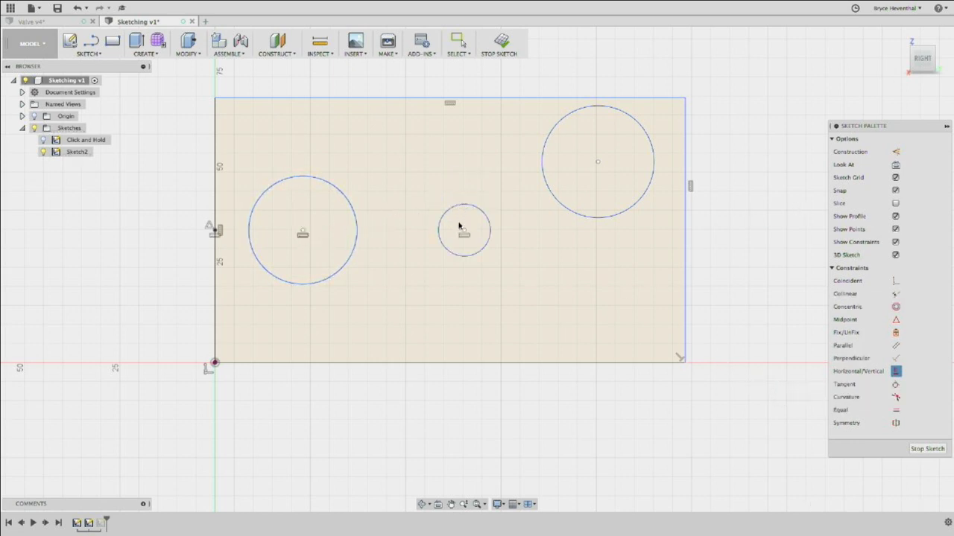
click(597, 161)
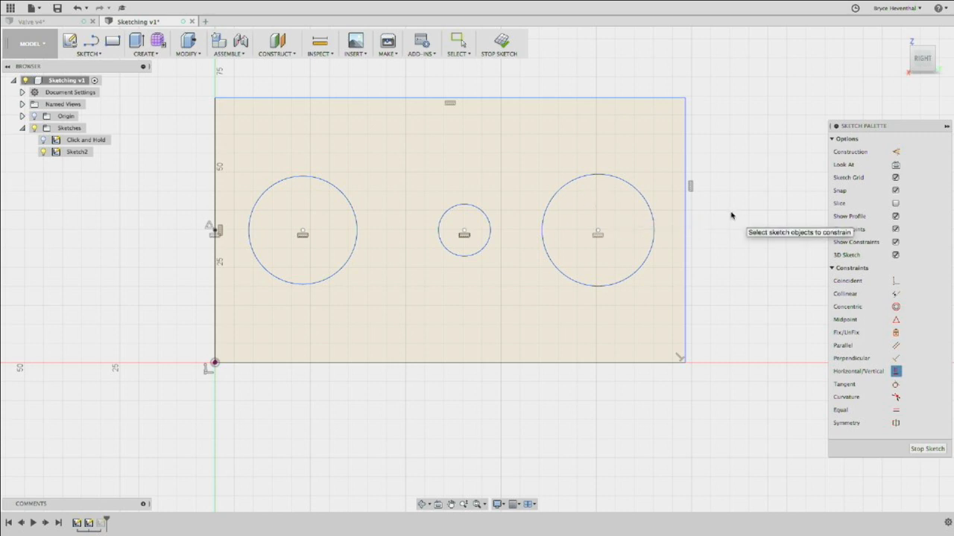
key(Escape)
mouse_move(465, 233)
mouse_down()
mouse_move(489, 229)
mouse_move(469, 234)
mouse_up()
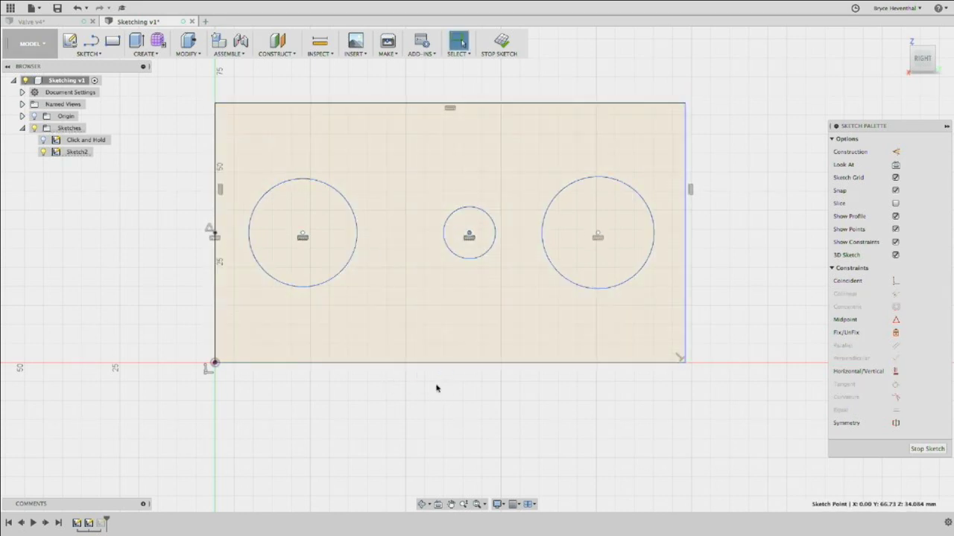
click(779, 320)
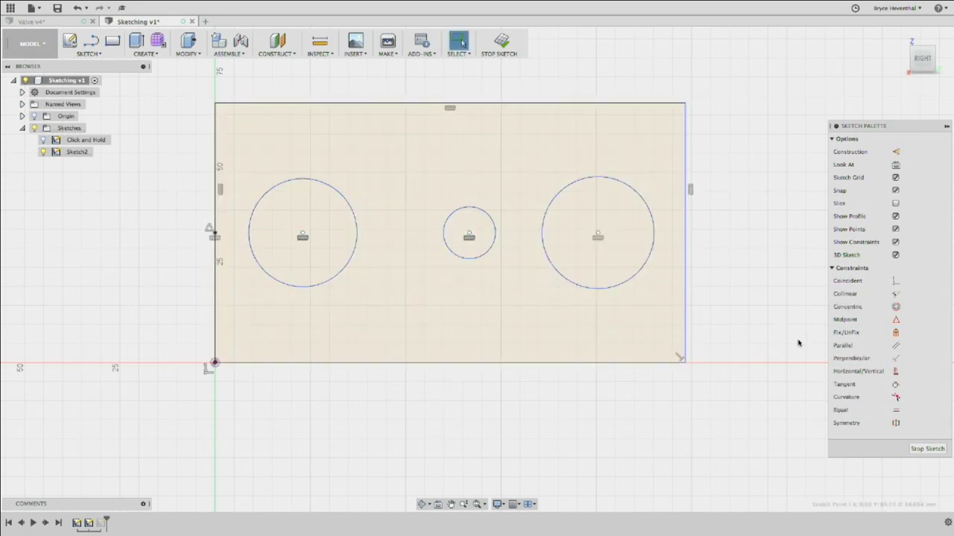
Align the small circle's centre vertically with the midpoint of the rectangle's bottom line, and stretch the rectangle's right line slightly outward.
click(896, 371)
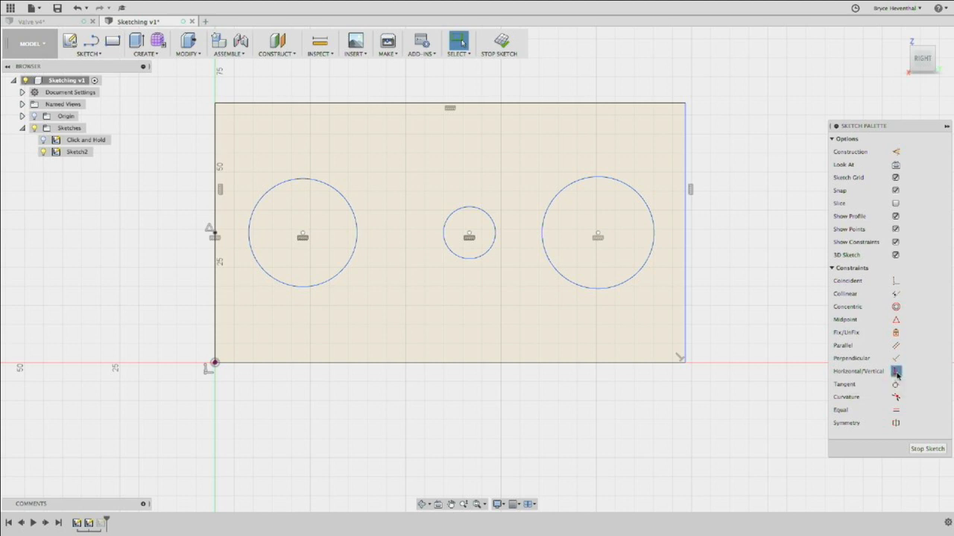
click(468, 236)
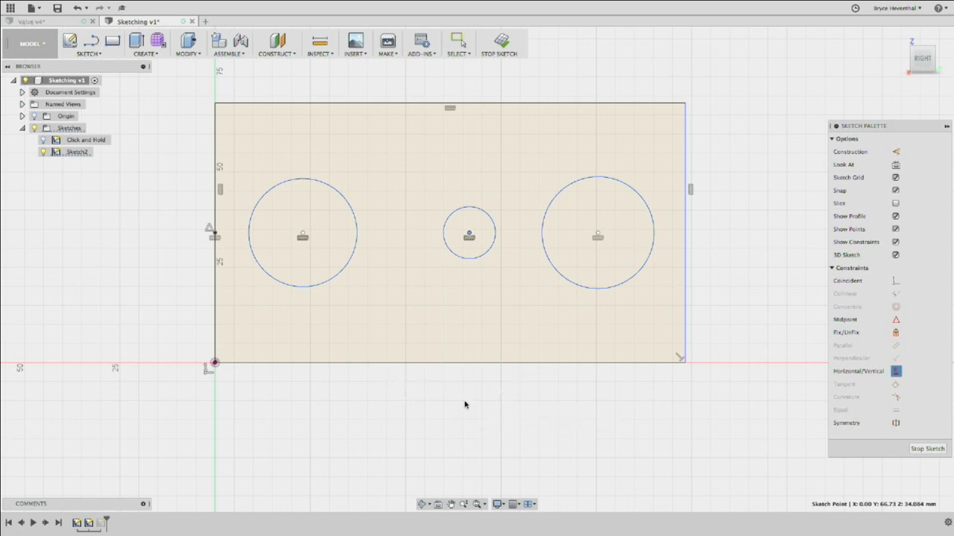
click(450, 365)
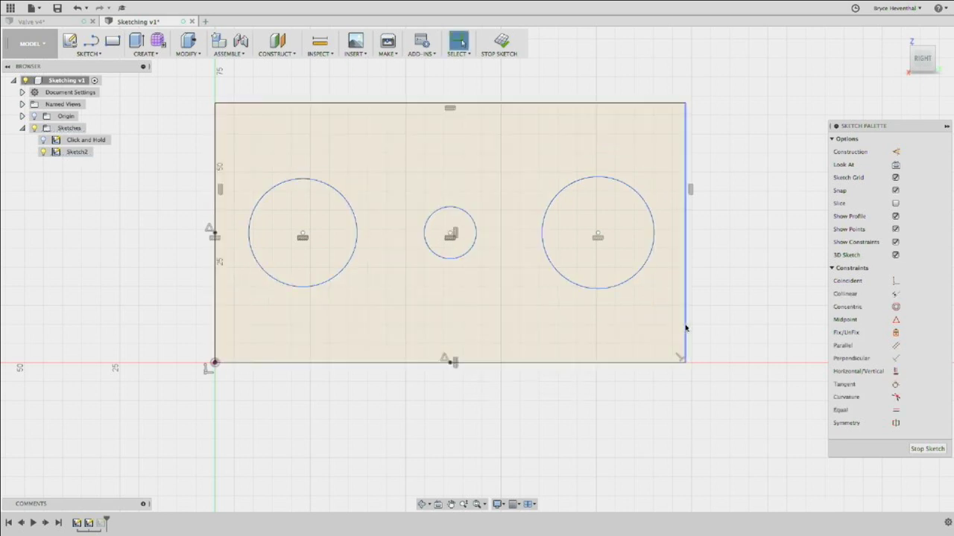
drag(686, 326, 717, 325)
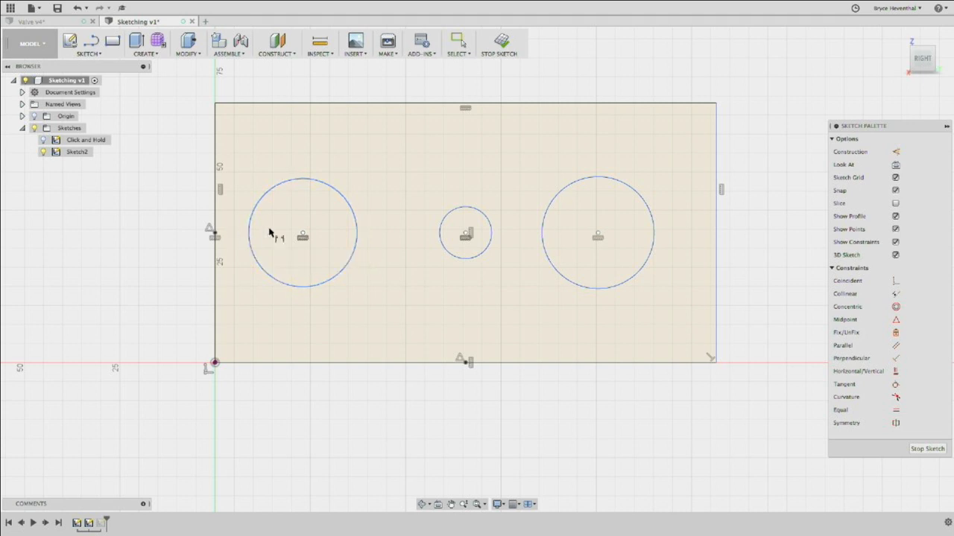
Dimension the gap from the rectangle's left line to the near tangent of the left circle as 10 mm, using Pick Circle/Arc Tangent.
click(215, 217)
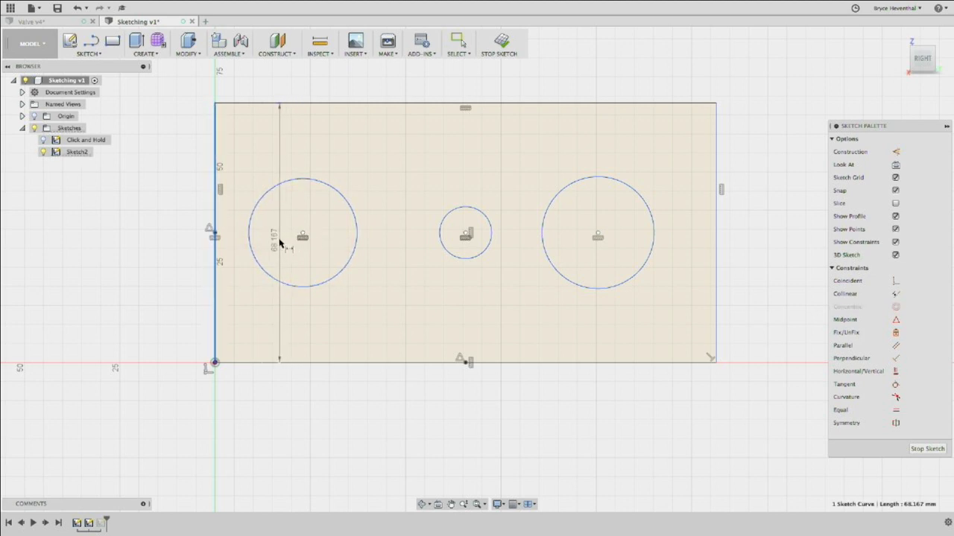
right_click(242, 272)
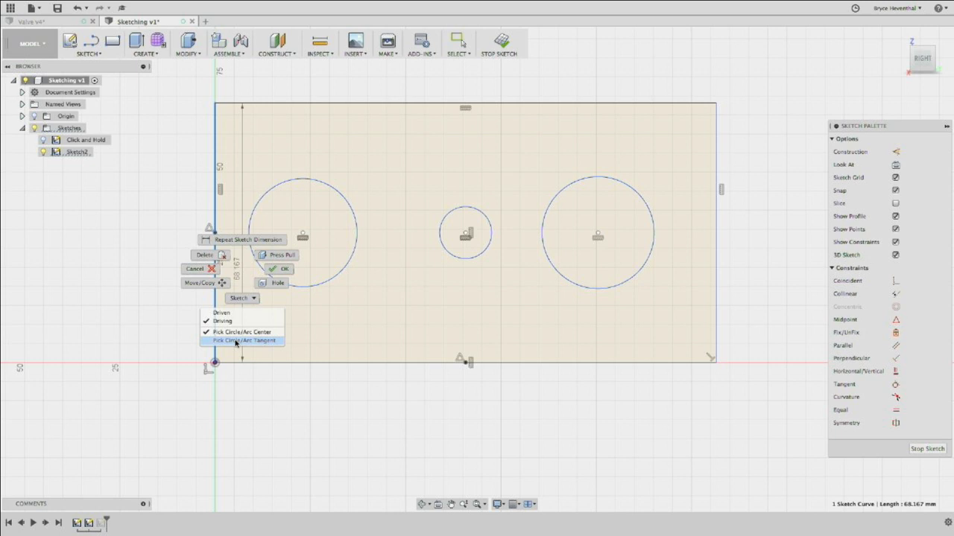
click(236, 340)
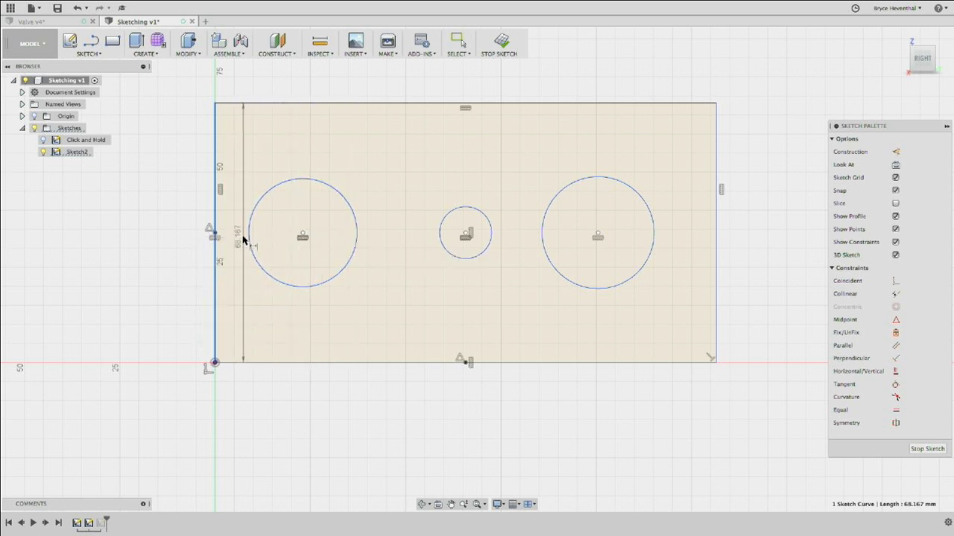
click(249, 235)
click(239, 312)
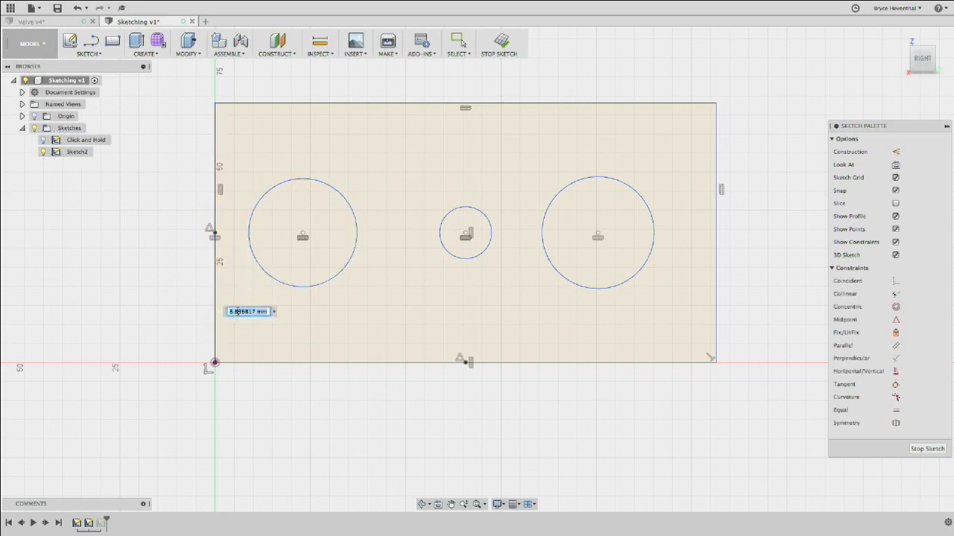
key(Return)
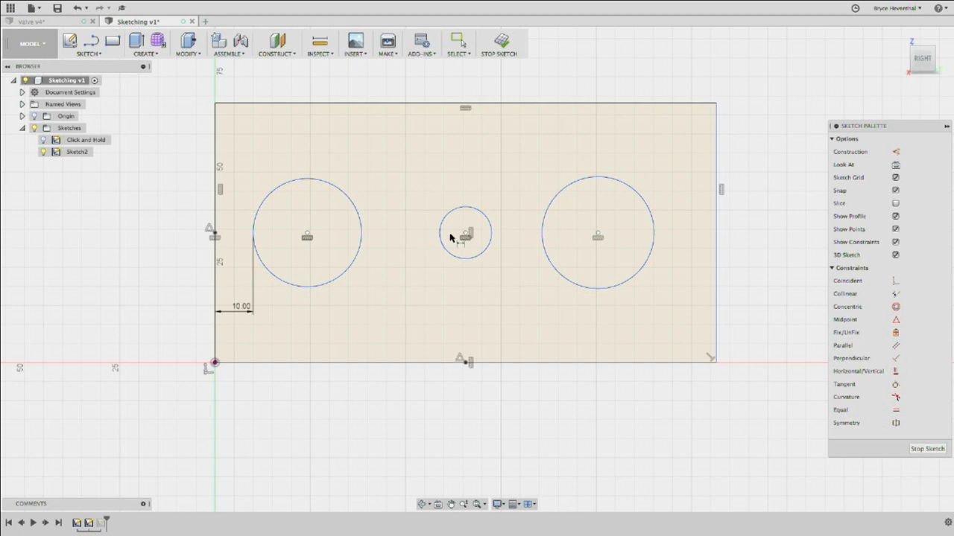
right_click(380, 265)
click(382, 313)
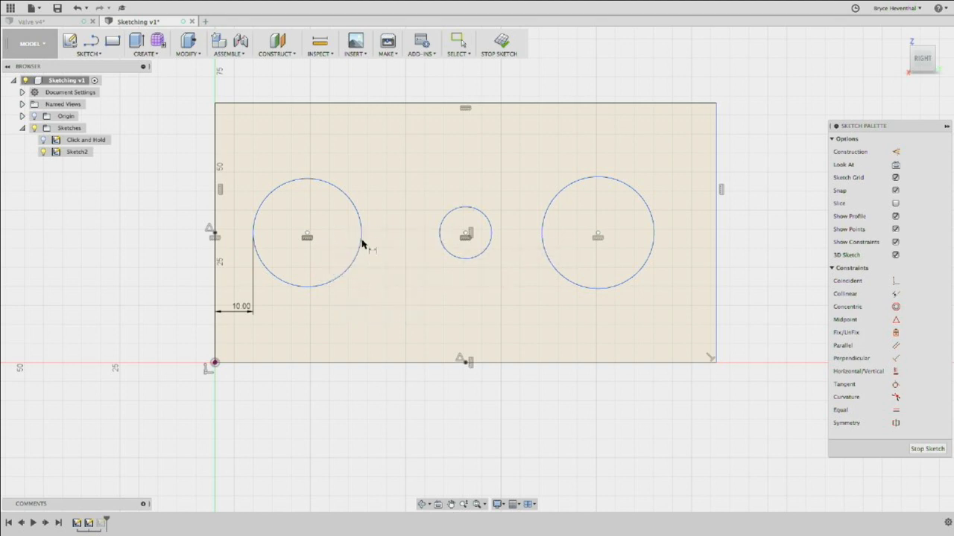
click(362, 236)
right_click(386, 240)
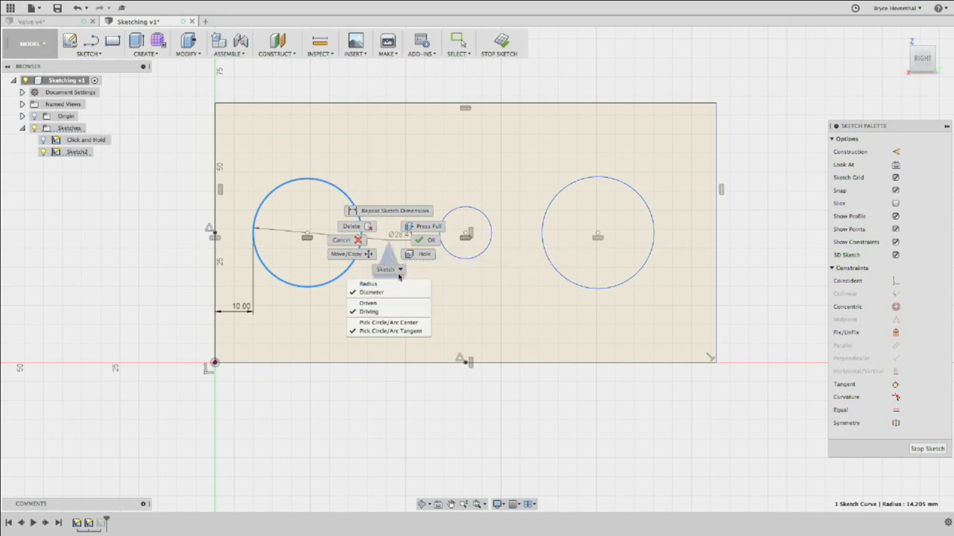
click(447, 272)
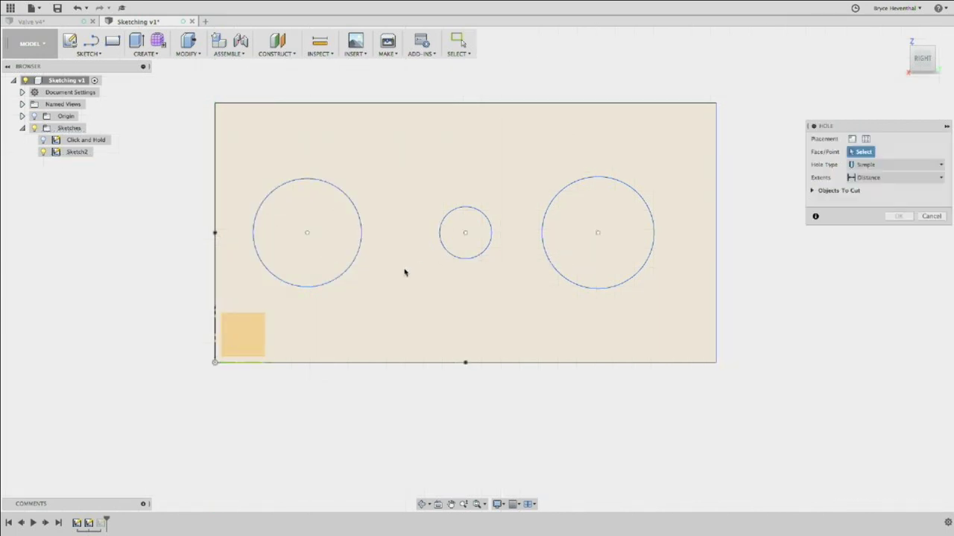
click(930, 217)
right_click(378, 248)
click(383, 261)
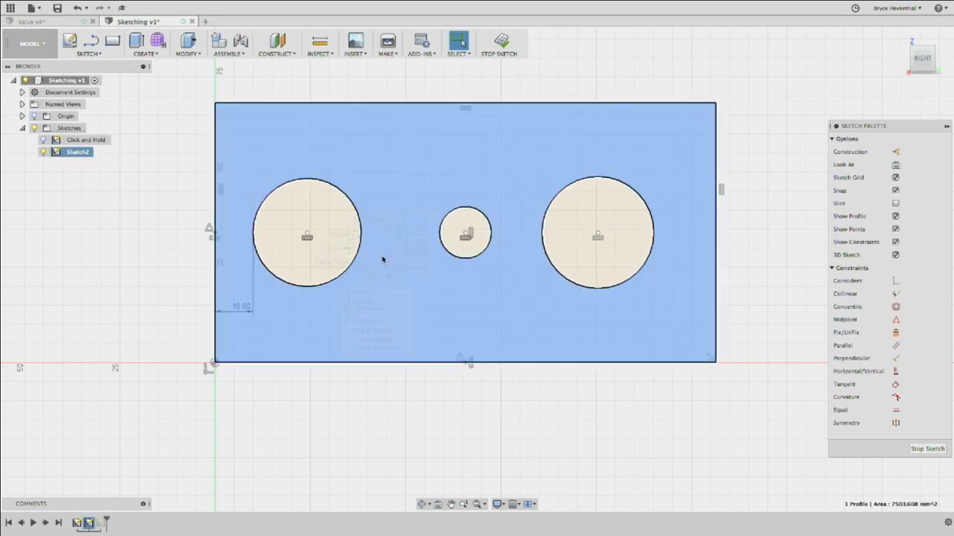
Dimension the tangent-to-tangent gap between the left circle and the small circle as 20 mm.
key(d)
right_click(381, 257)
click(392, 309)
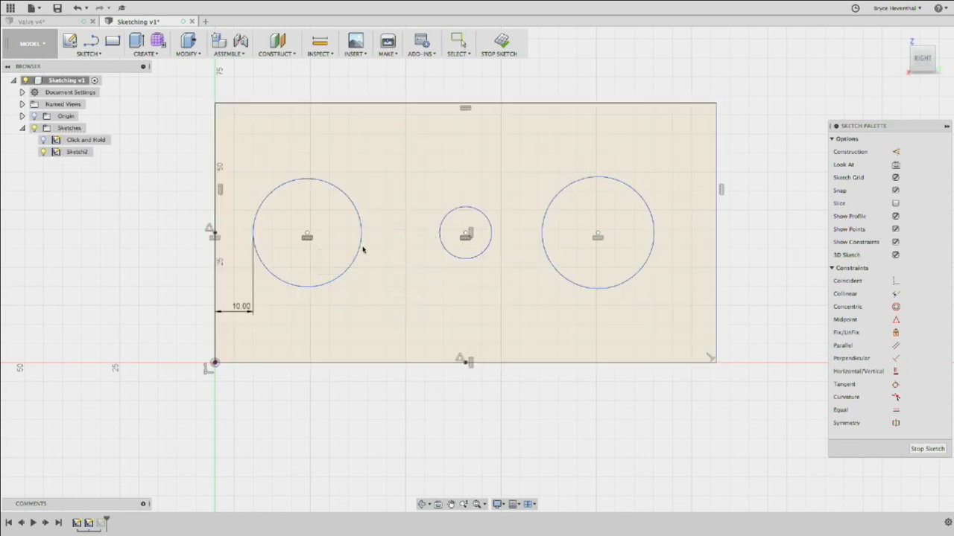
click(361, 235)
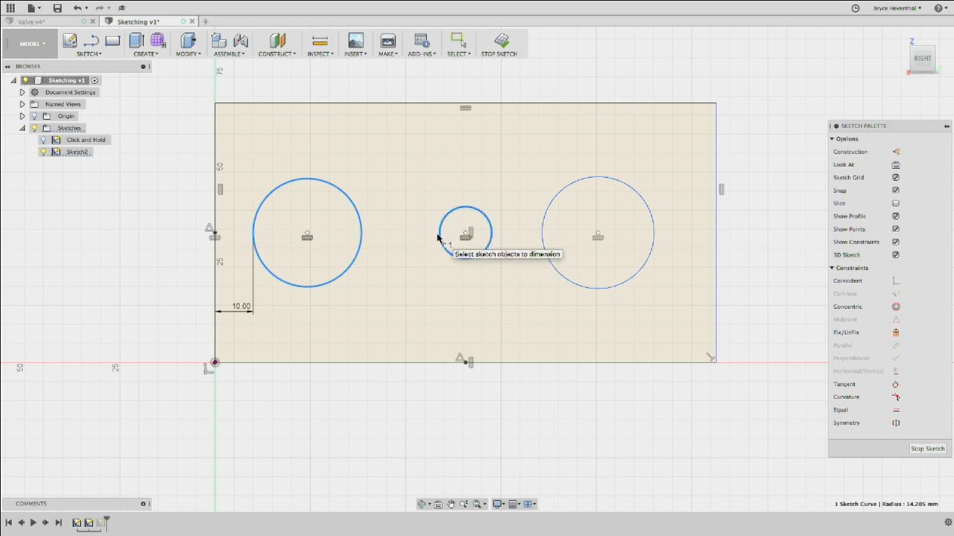
click(439, 236)
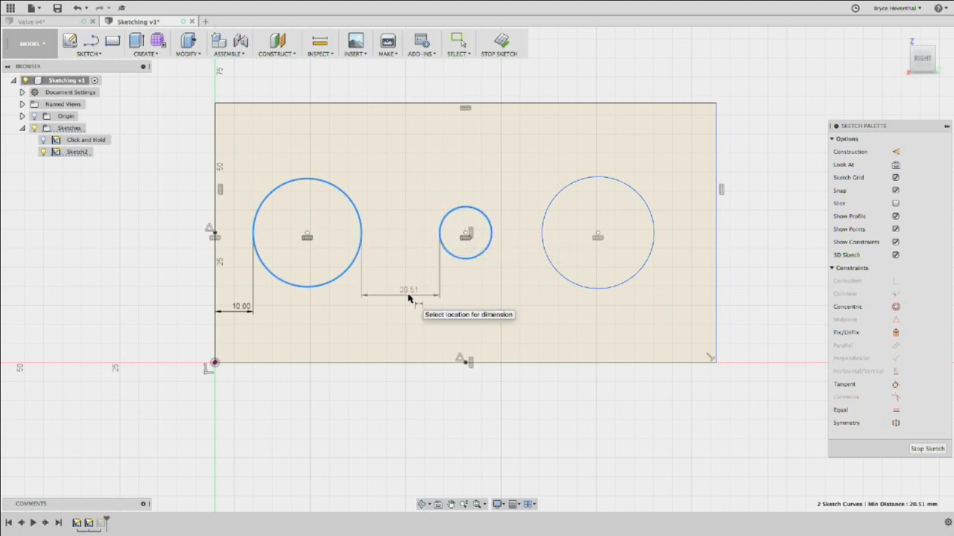
click(408, 298)
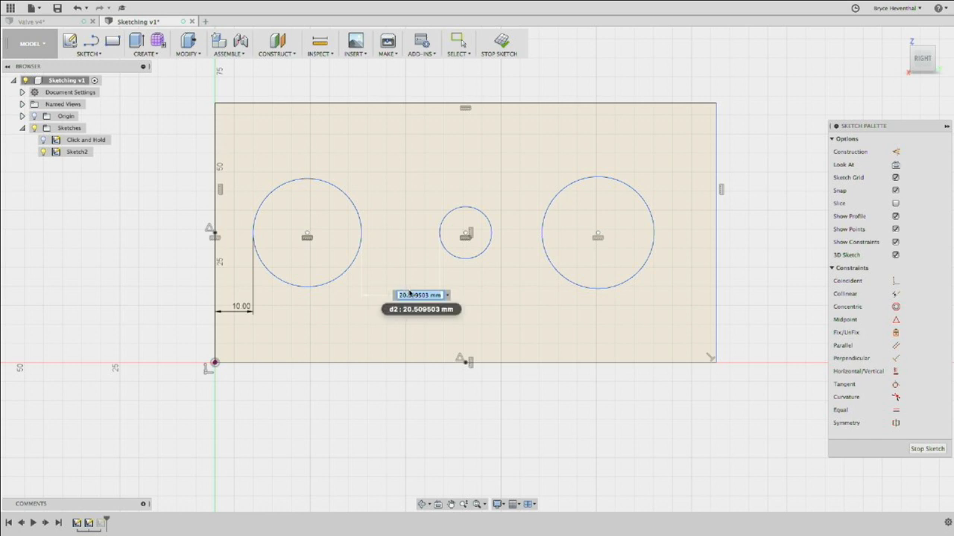
text(20)
key(Return)
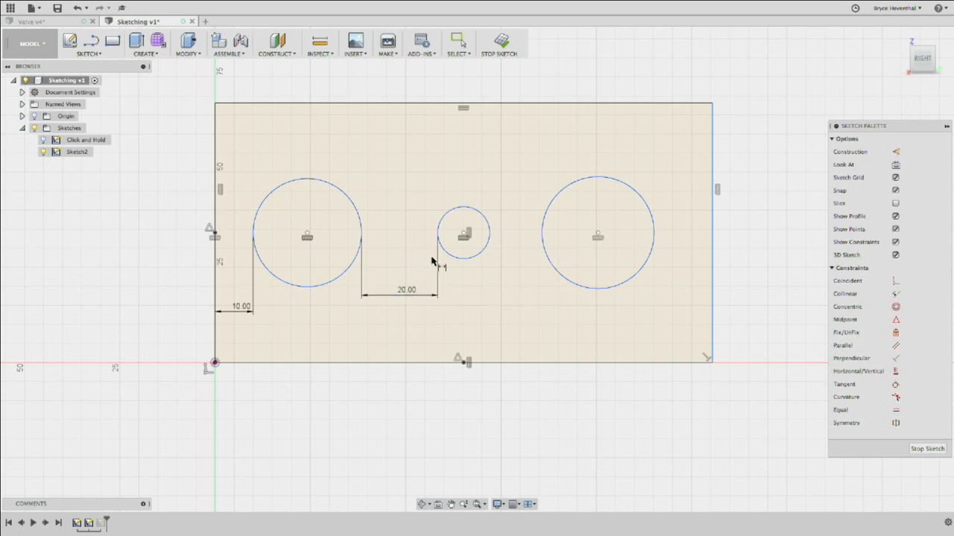
Draw two slanted lines from the rectangle's top line to its bottom line, one crossing the small circle and one beside the right circle.
scroll(398, 256, down, 4)
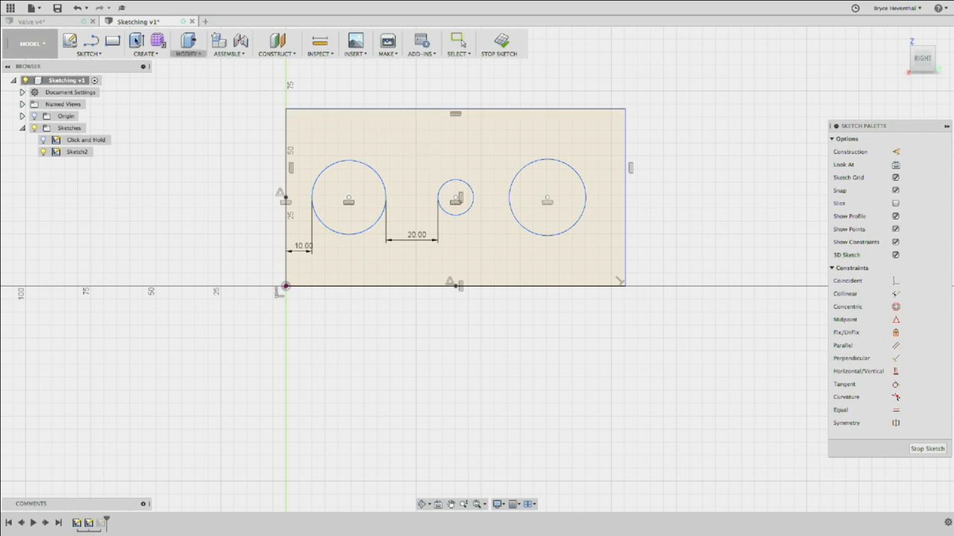
click(90, 41)
click(403, 109)
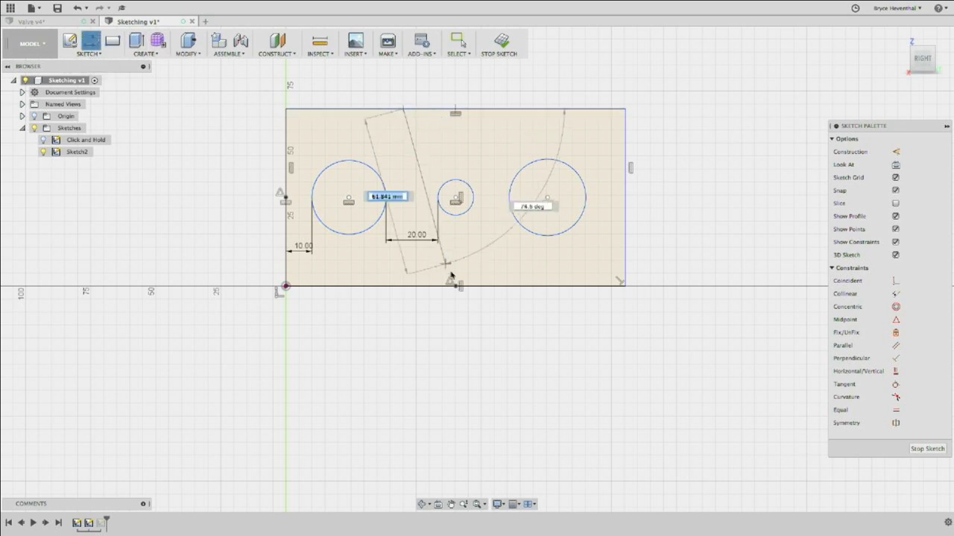
click(475, 286)
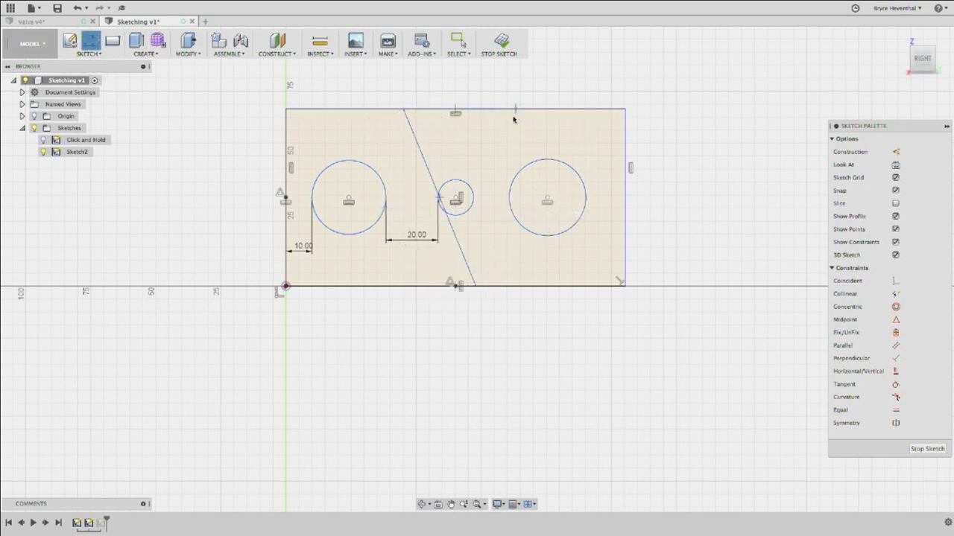
click(514, 110)
click(494, 285)
key(Escape)
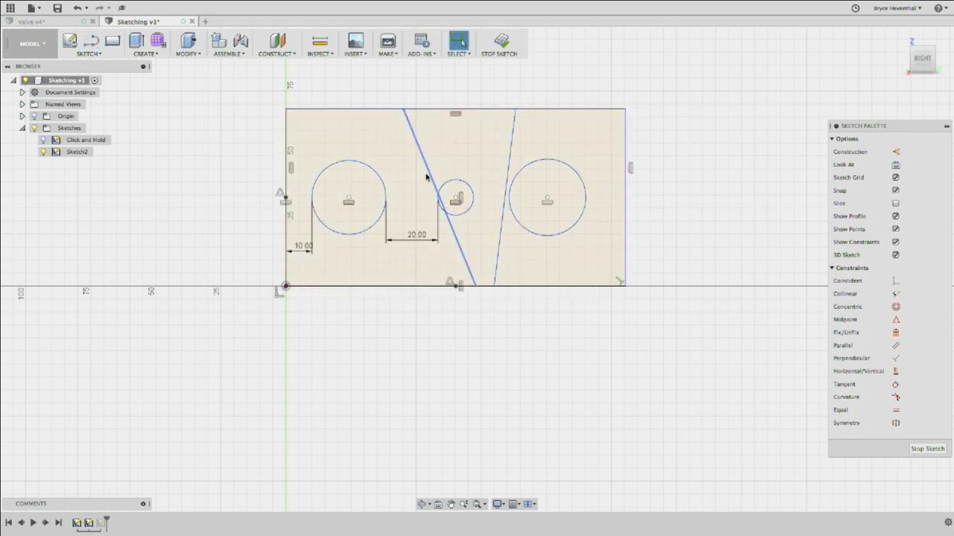
Delete both slanted lines crossing the rectangle.
click(512, 141)
key(Delete)
click(424, 159)
key(Delete)
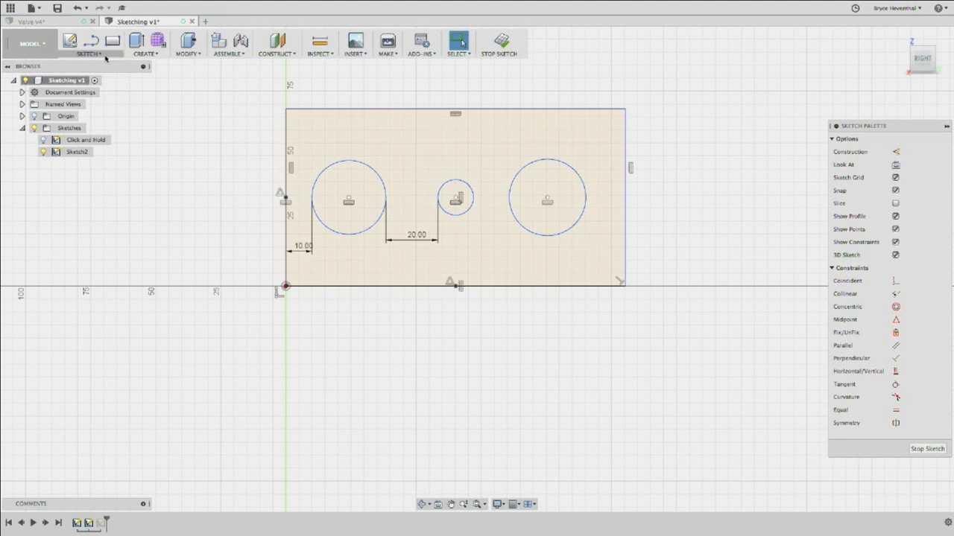
Draw a two-point rectangle about 41 mm tall in the empty area below the existing rectangle.
click(112, 41)
click(390, 456)
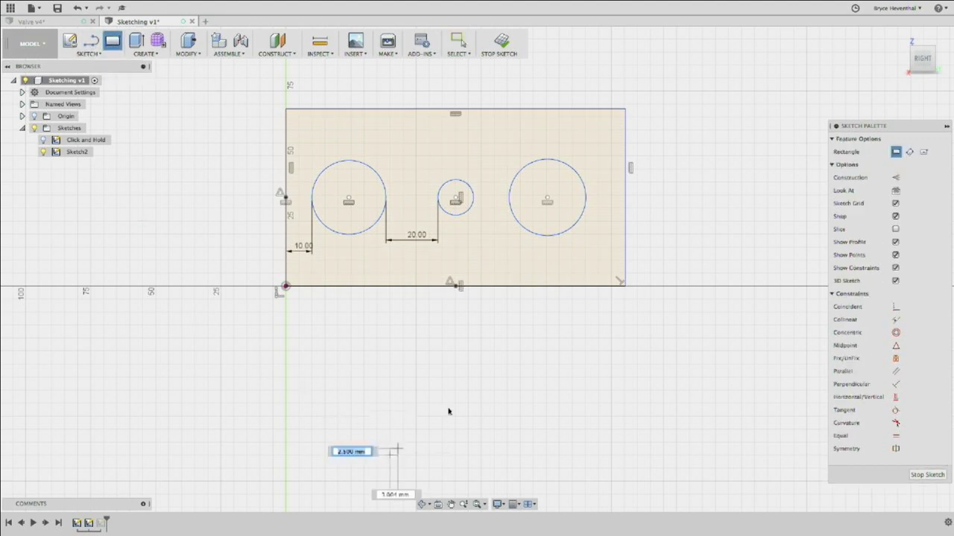
click(640, 348)
key(Escape)
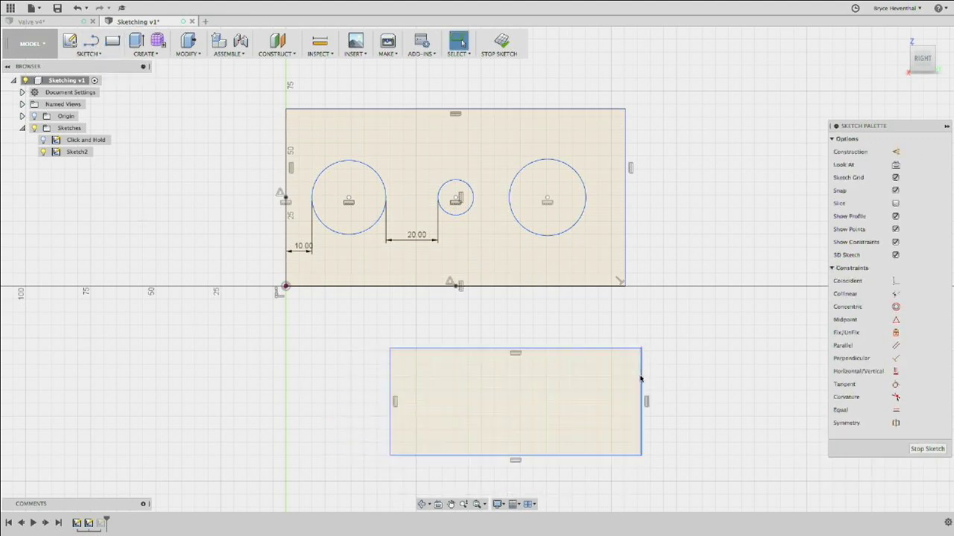
Turn the lower rectangle's right line into a construction line, and undo both that change and the lower rectangle.
click(641, 379)
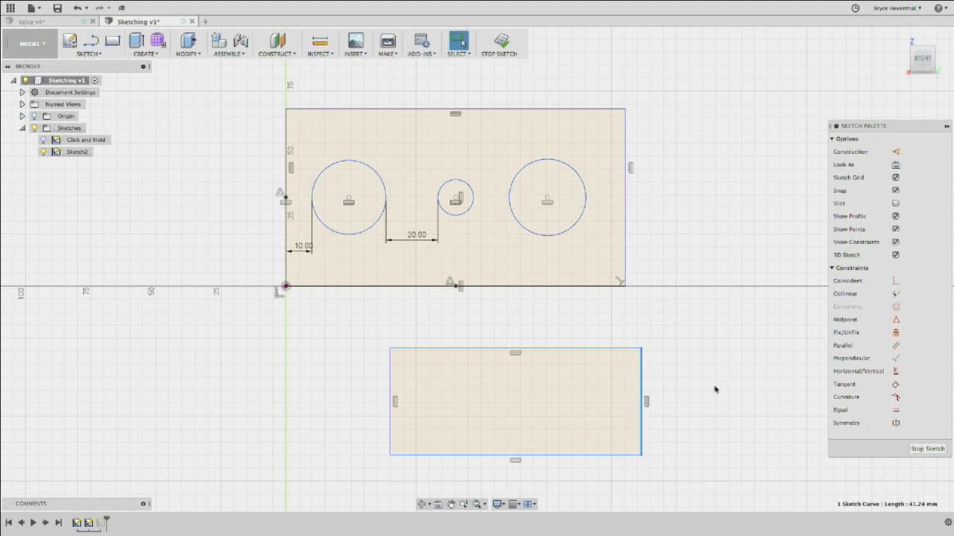
key(x)
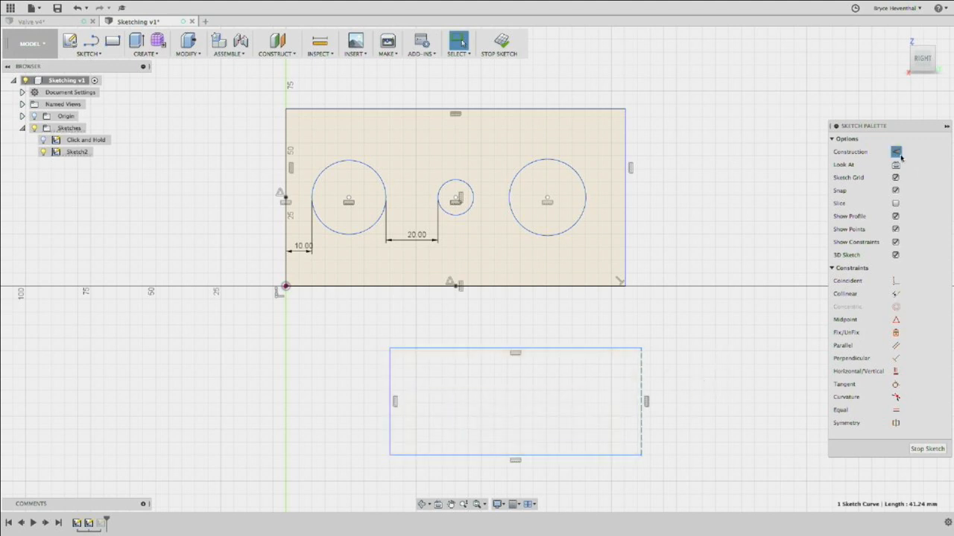
key(ctrl+z)
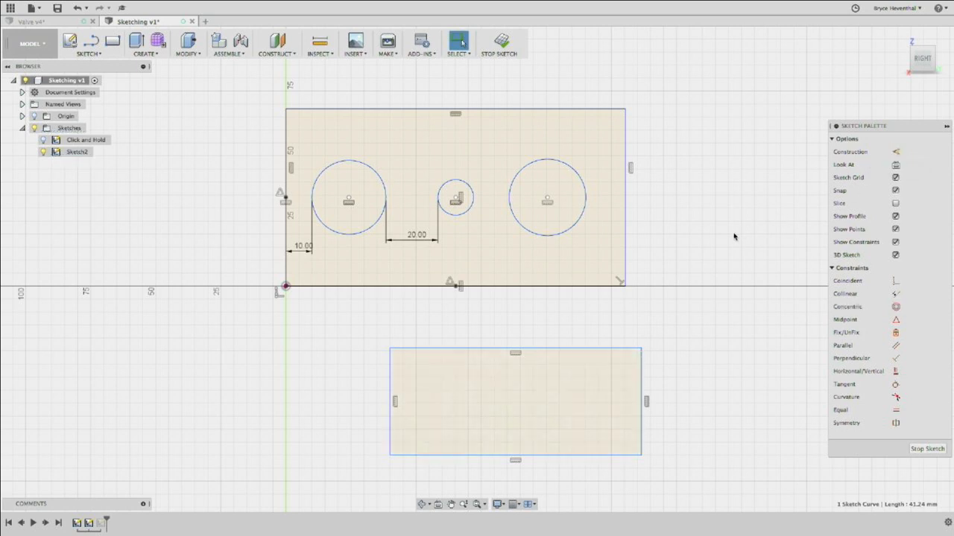
key(ctrl+z)
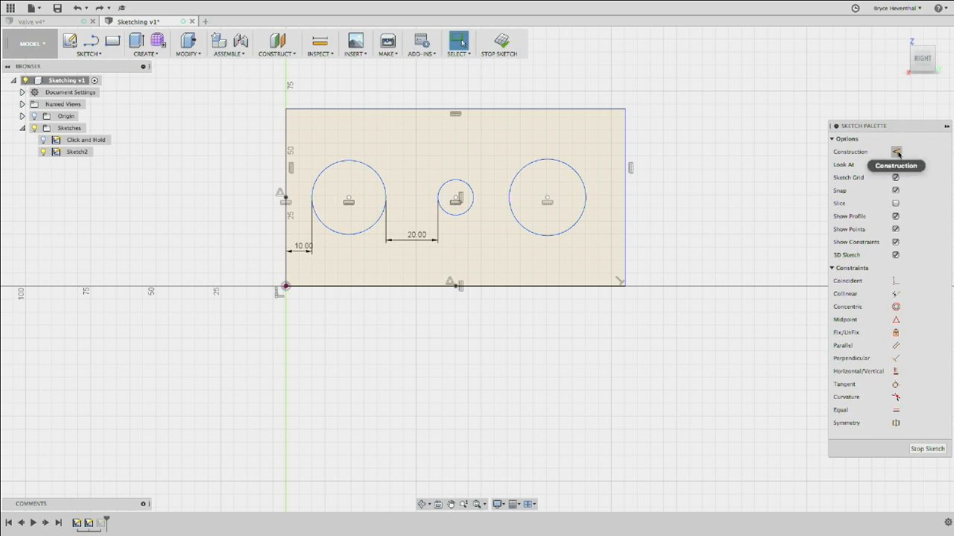
Turn on construction mode and draw a wide two-point construction rectangle in the empty area below the existing rectangle.
click(897, 153)
click(113, 41)
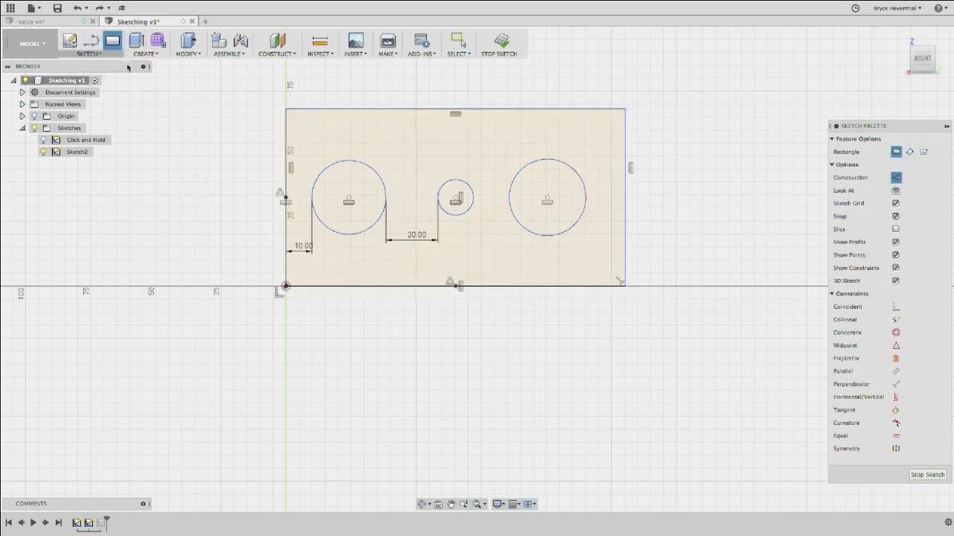
click(260, 352)
click(590, 450)
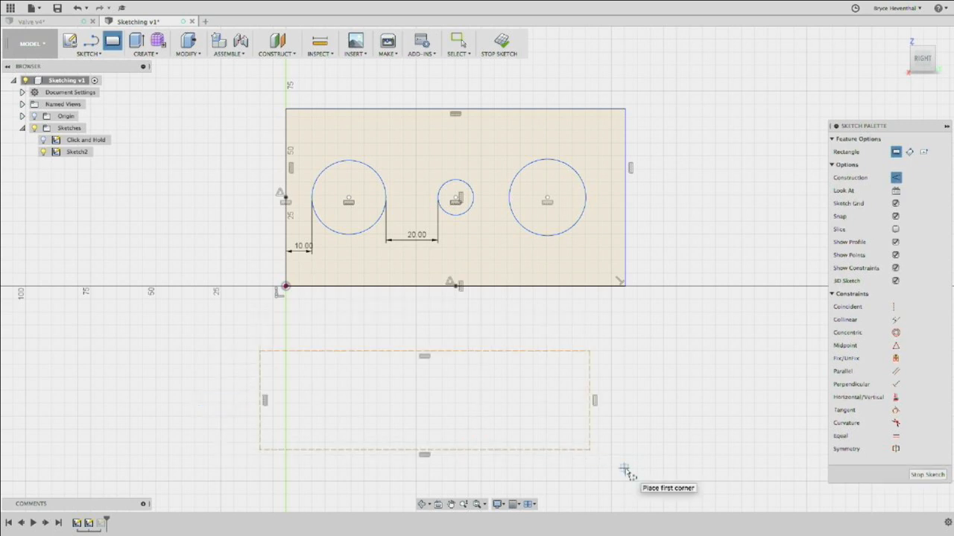
key(Escape)
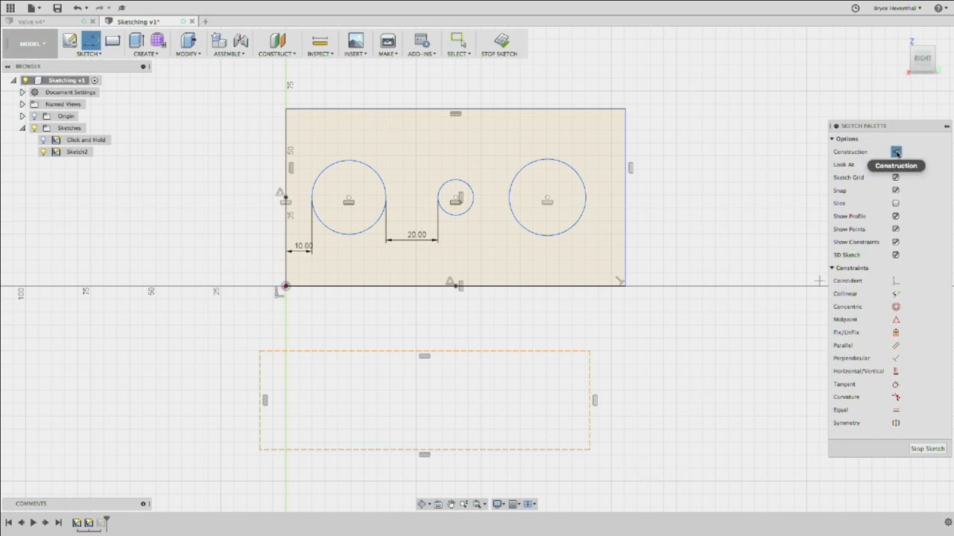
Draw three connected slanted construction lines to the right of both rectangles and delete the whole chain.
click(897, 152)
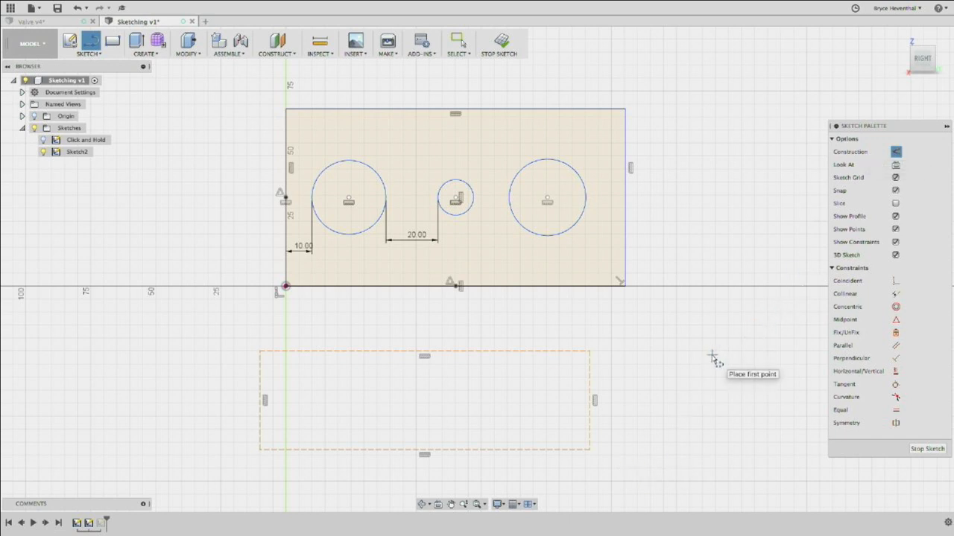
click(734, 444)
click(765, 241)
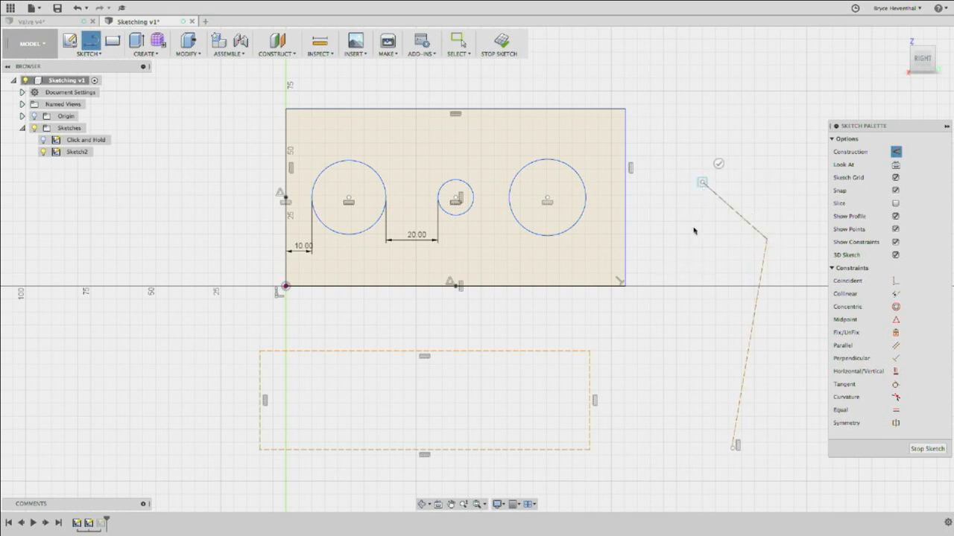
click(701, 182)
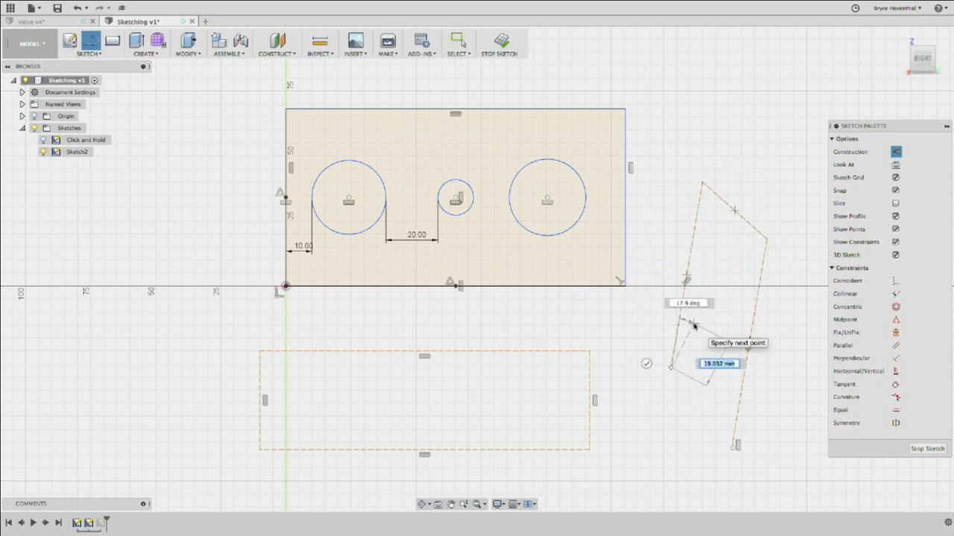
key(Escape)
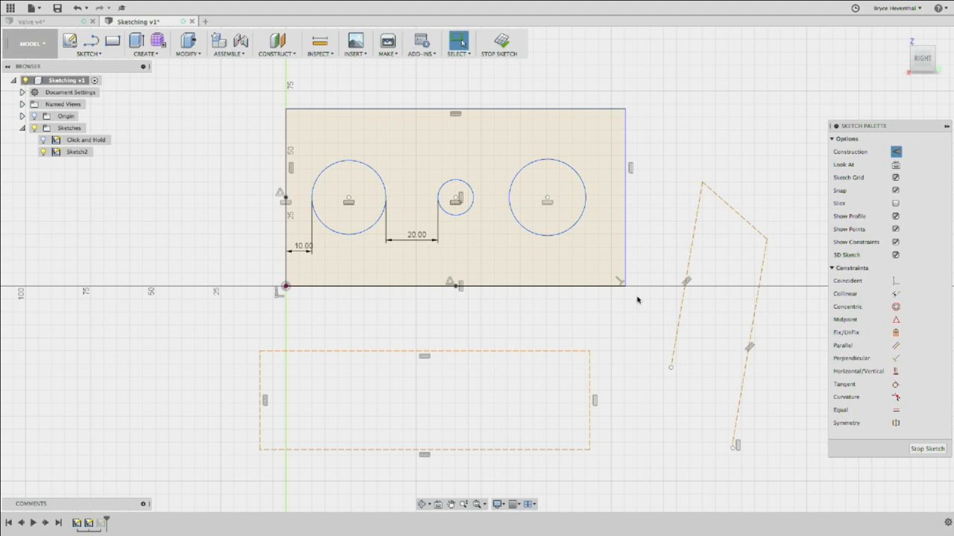
double_click(679, 311)
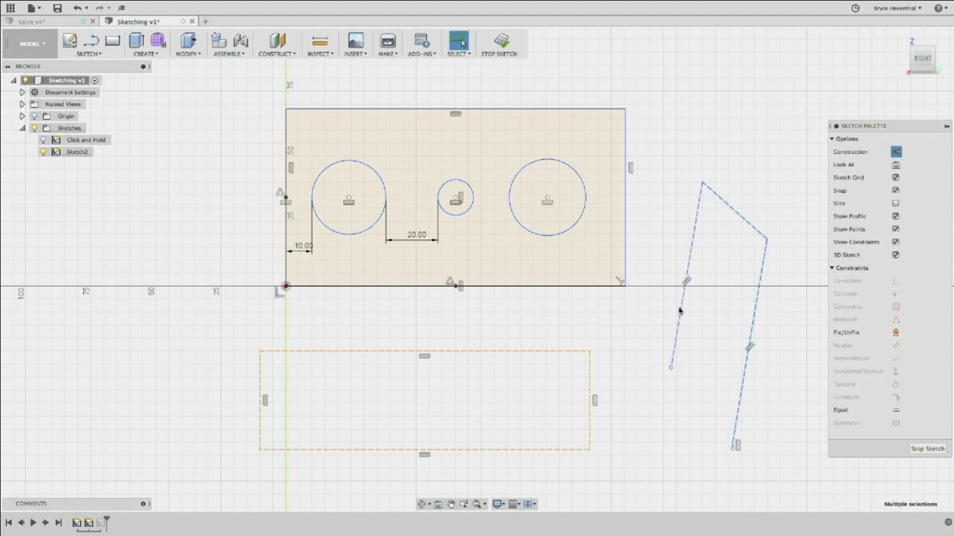
key(Delete)
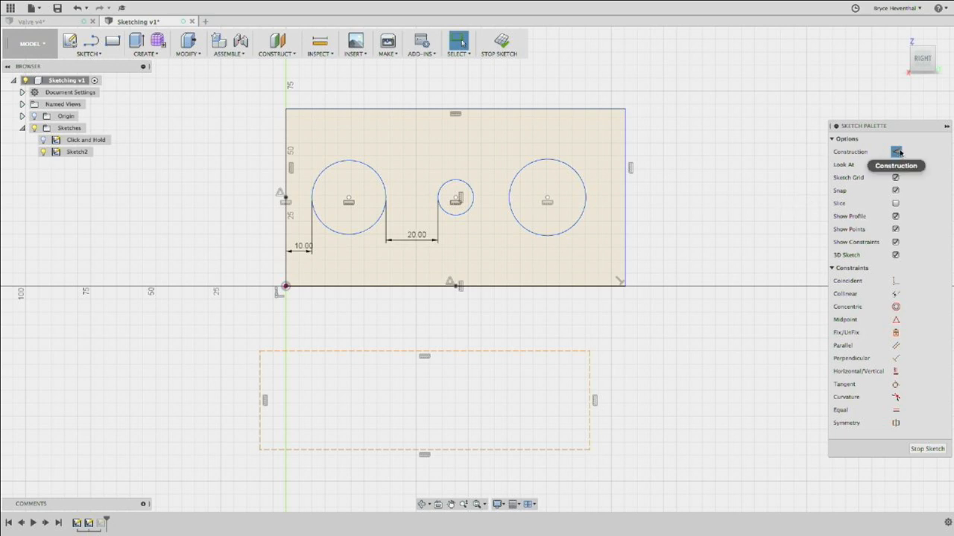
Draw a construction ellipse to the left of the rectangle, centred on the horizontal axis.
click(89, 53)
click(101, 126)
click(143, 286)
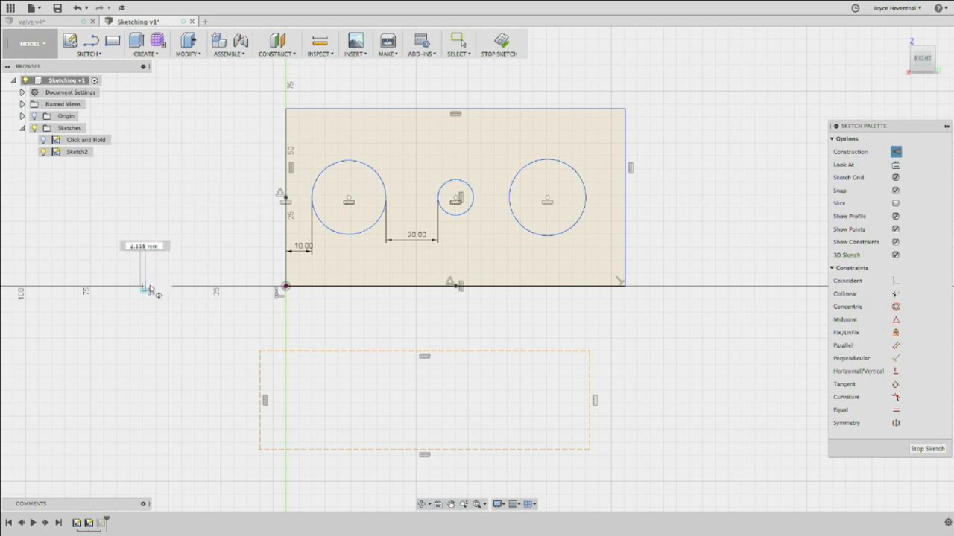
click(208, 234)
click(142, 208)
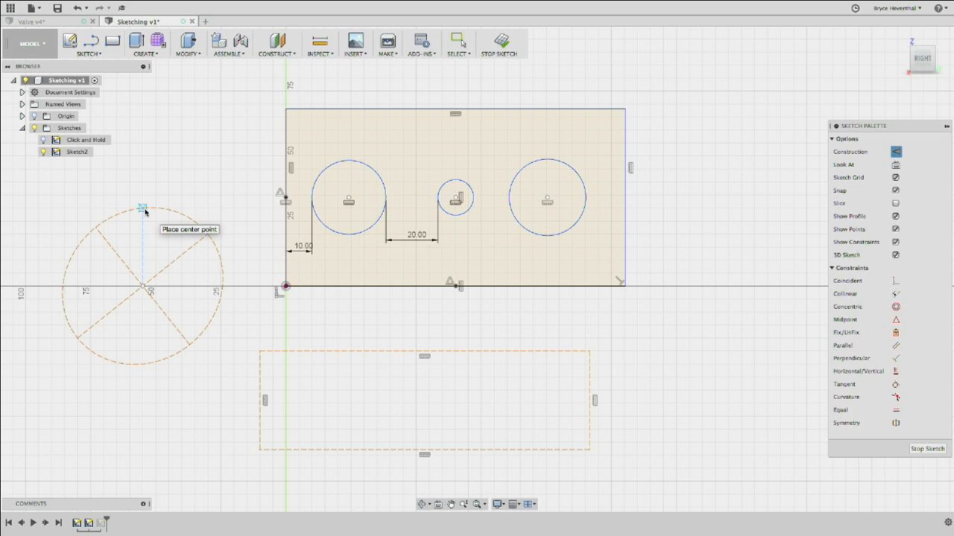
scroll(251, 260, down, 3)
middle_drag(251, 259, 368, 230)
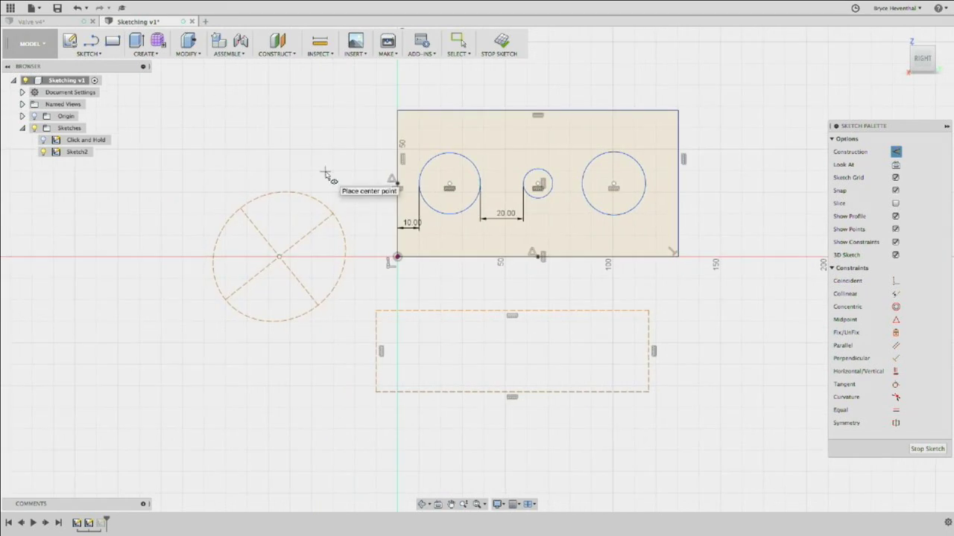
key(Escape)
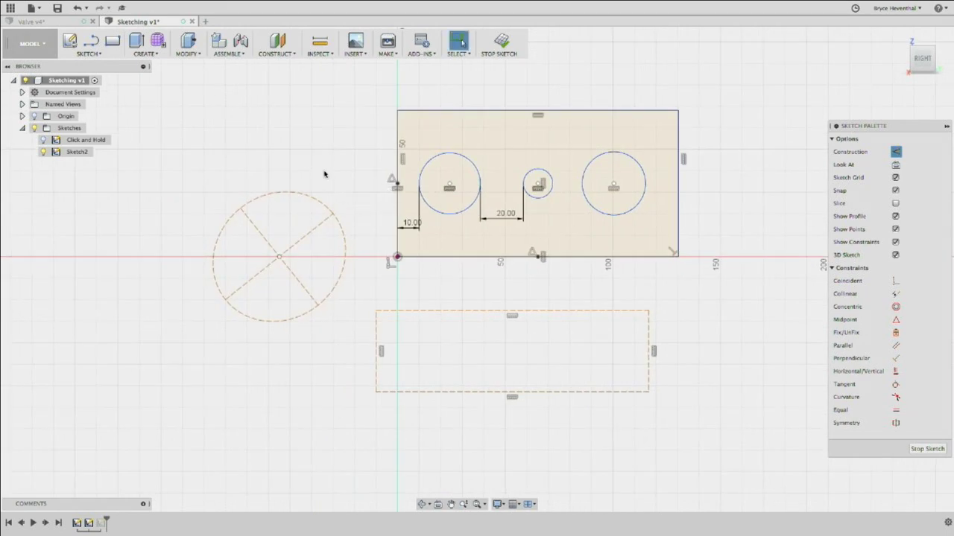
Convert the ellipse's outline from construction to normal geometry, leaving its two axes as construction lines.
click(273, 194)
key(x)
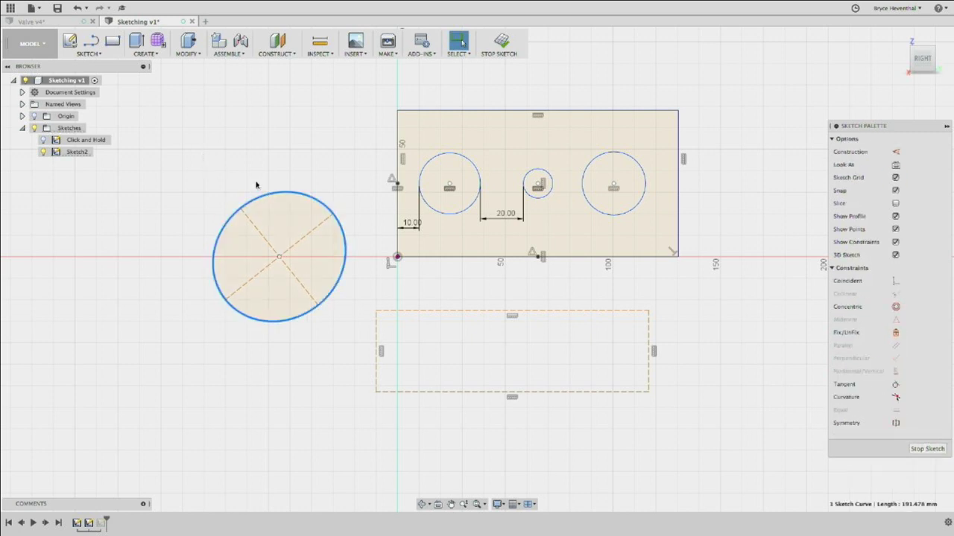
click(225, 165)
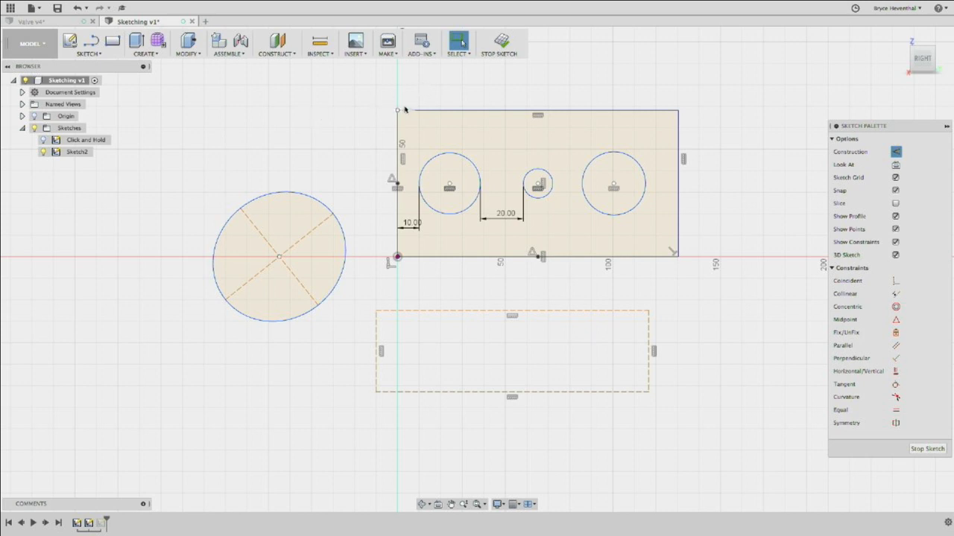
Try Window Selection on the ellipse, enclosing it from the left and crossing it from the right.
click(461, 56)
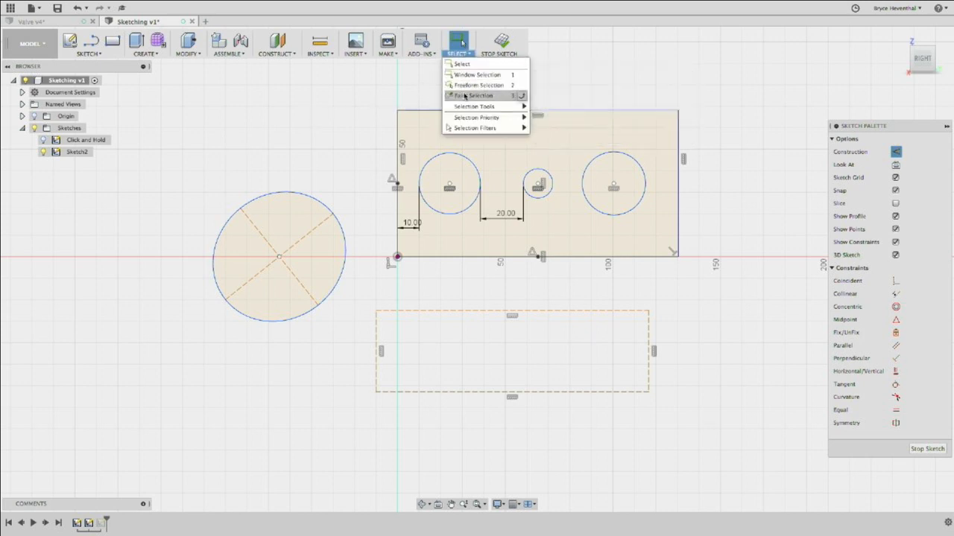
mouse_move(464, 106)
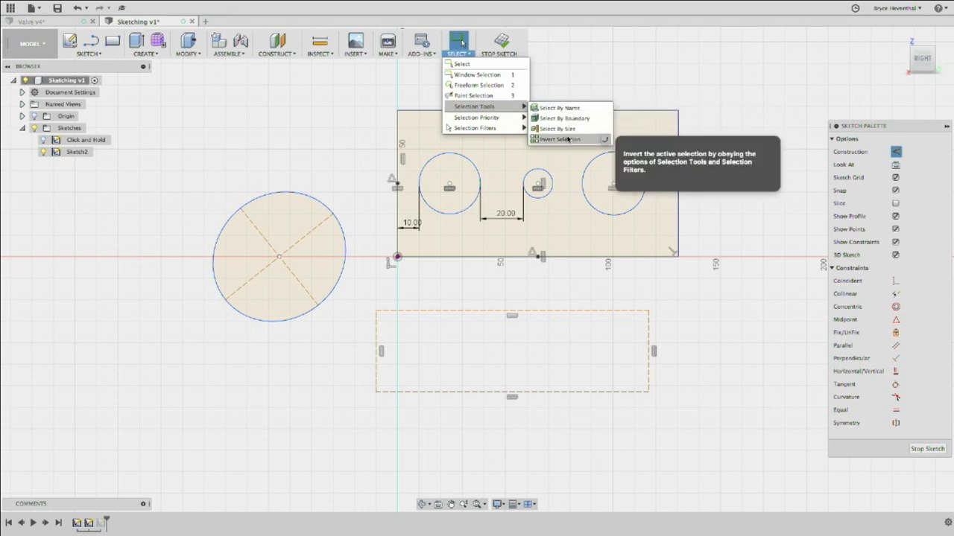
click(453, 75)
drag(163, 128, 323, 366)
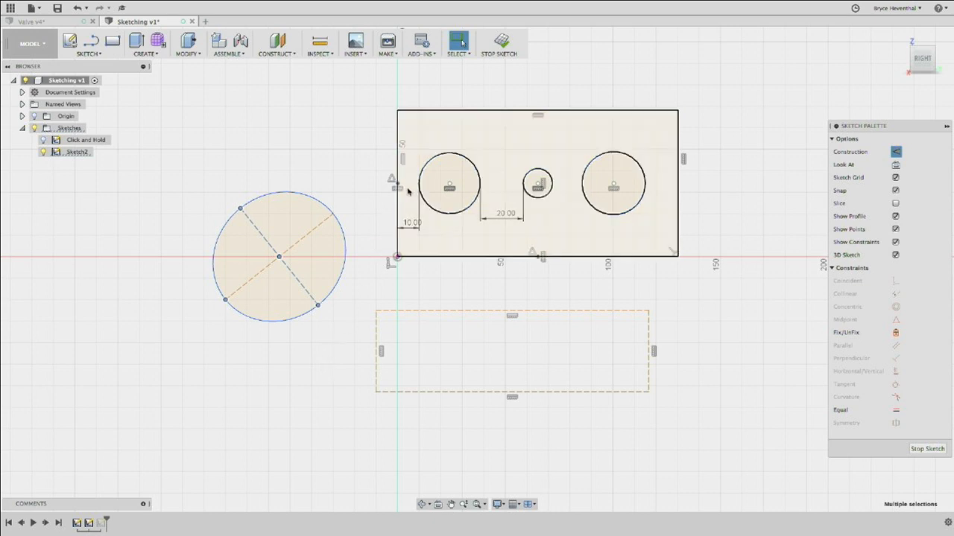
drag(362, 157, 358, 304)
drag(149, 153, 143, 344)
drag(356, 164, 367, 194)
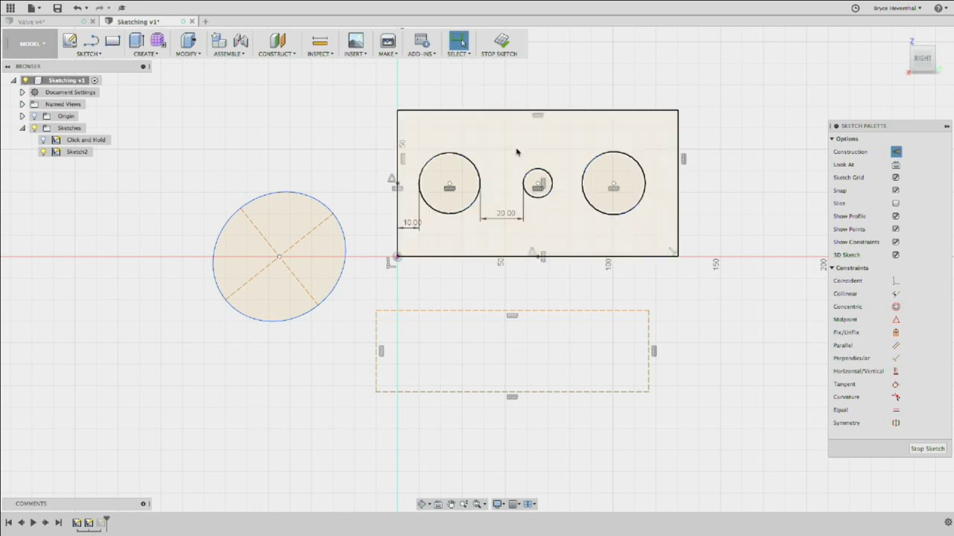
Select the ellipse and its axes with a Freeform Selection boundary, and clear the selection.
click(459, 55)
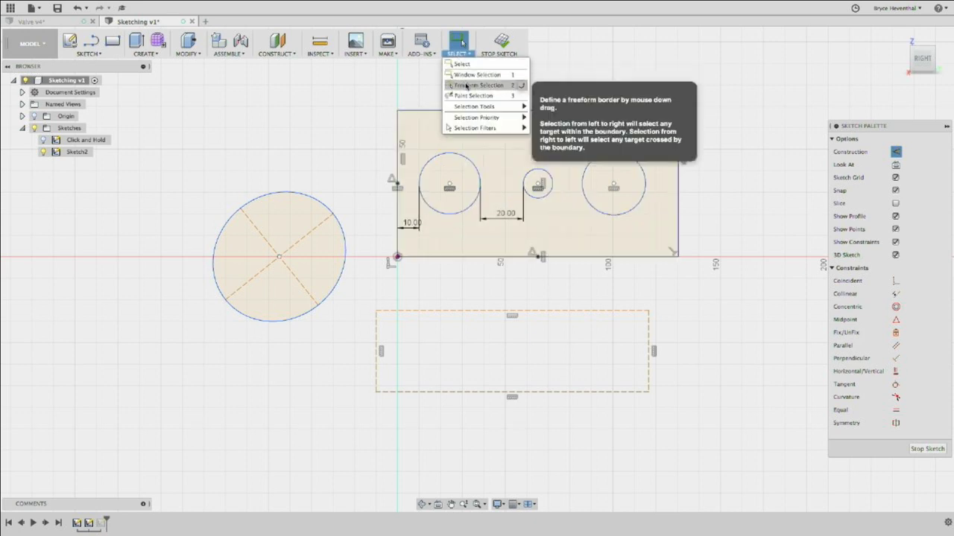
click(470, 86)
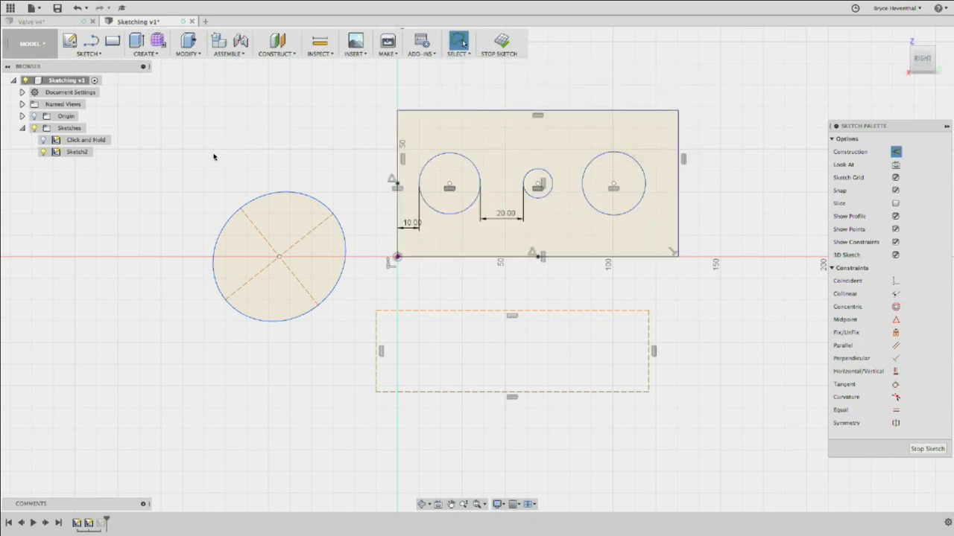
mouse_move(188, 216)
mouse_down()
mouse_move(302, 79)
mouse_move(454, 202)
mouse_move(816, 216)
mouse_move(271, 402)
mouse_move(543, 283)
mouse_move(22, 224)
mouse_move(611, 387)
mouse_move(647, 301)
mouse_move(713, 362)
mouse_move(467, 221)
mouse_move(417, 208)
mouse_up()
mouse_move(225, 143)
mouse_down()
mouse_move(257, 135)
mouse_move(320, 151)
mouse_move(357, 190)
mouse_move(298, 358)
mouse_move(165, 350)
mouse_up()
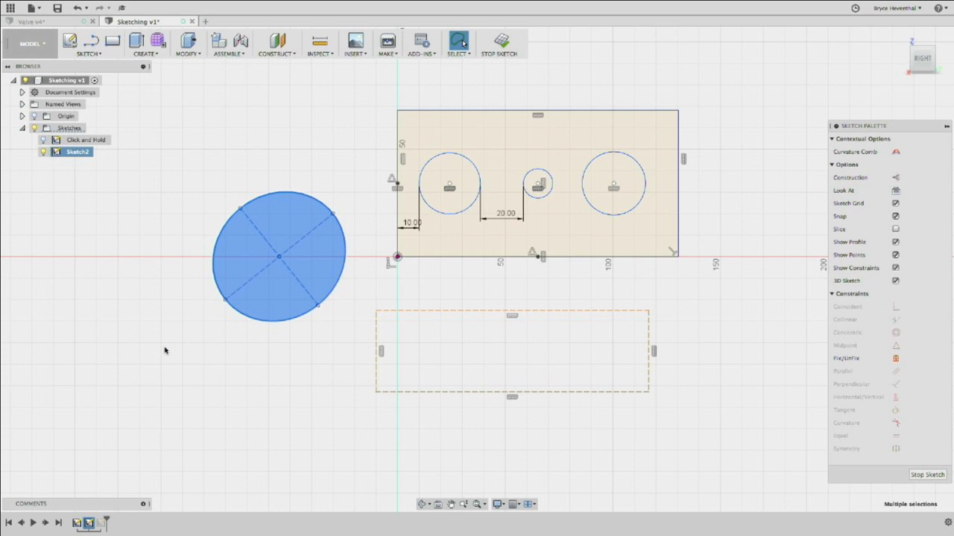
click(210, 409)
Try Freeform Selection with loops drawn across the upper-left corner of the lower construction rectangle.
mouse_move(365, 327)
mouse_down()
mouse_move(362, 276)
mouse_move(245, 316)
mouse_move(362, 321)
mouse_up()
drag(368, 273, 349, 327)
mouse_move(370, 254)
mouse_down()
mouse_move(343, 318)
mouse_move(288, 260)
mouse_up()
mouse_move(369, 230)
mouse_down()
mouse_move(258, 244)
mouse_move(305, 375)
mouse_move(313, 358)
mouse_up()
mouse_move(357, 314)
mouse_down()
mouse_move(306, 172)
mouse_move(266, 339)
mouse_move(304, 330)
mouse_up()
click(307, 345)
mouse_move(358, 348)
mouse_down()
mouse_move(363, 261)
mouse_move(294, 350)
mouse_up()
mouse_move(289, 389)
mouse_down()
mouse_move(364, 406)
mouse_move(257, 372)
mouse_move(339, 346)
mouse_up()
mouse_move(395, 288)
mouse_down()
mouse_move(417, 351)
mouse_move(357, 282)
mouse_move(355, 296)
mouse_up()
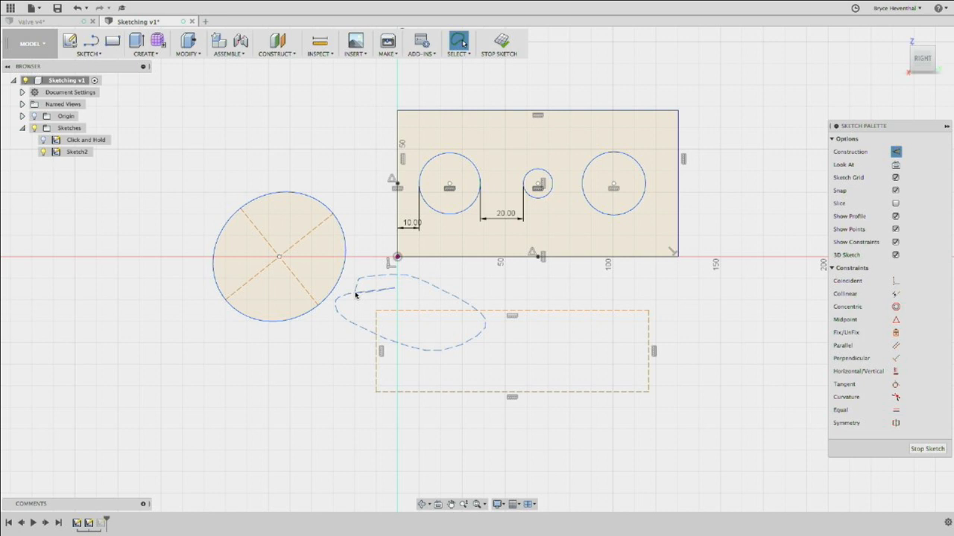
drag(354, 296, 356, 298)
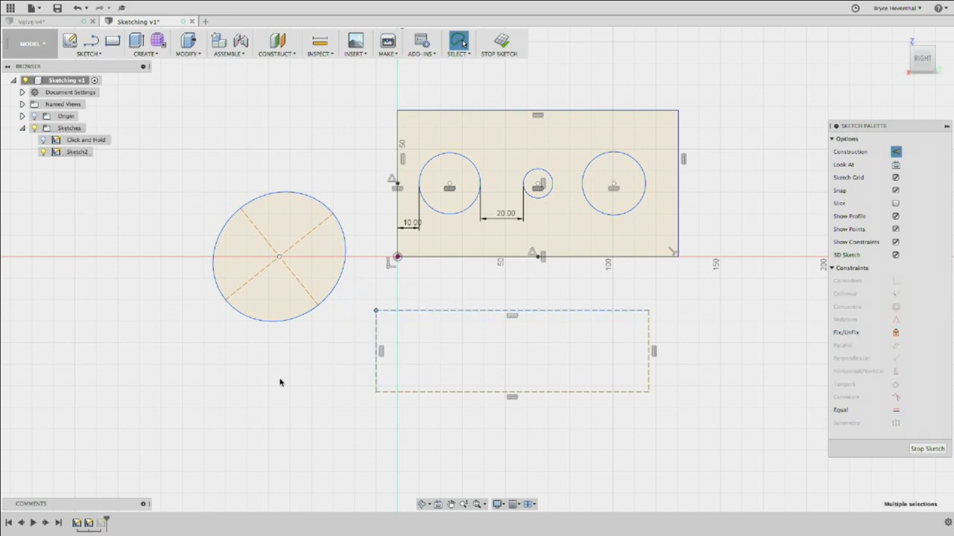
Switch to the Valve v4 document and hide the Section3 analysis.
click(44, 22)
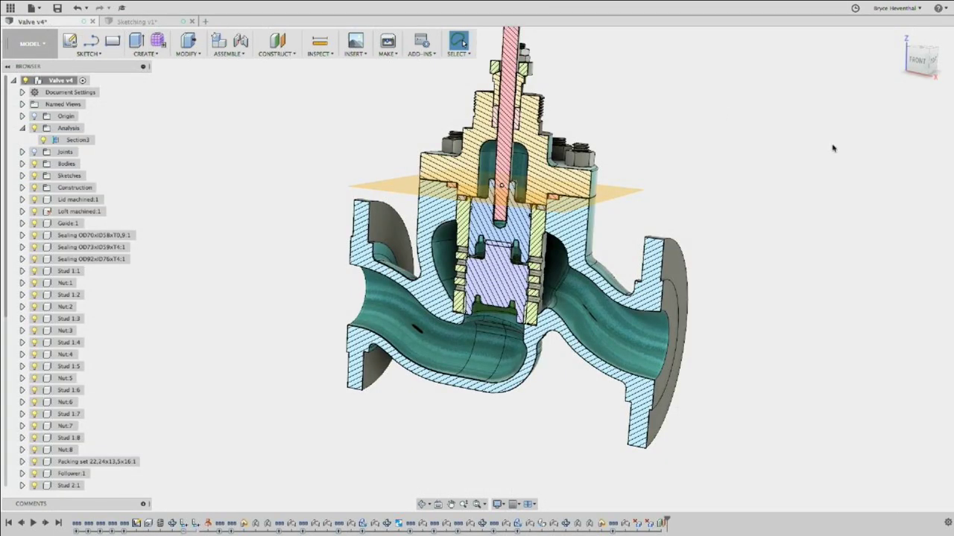
shift+middle_drag(830, 147, 669, 261)
right_click(668, 260)
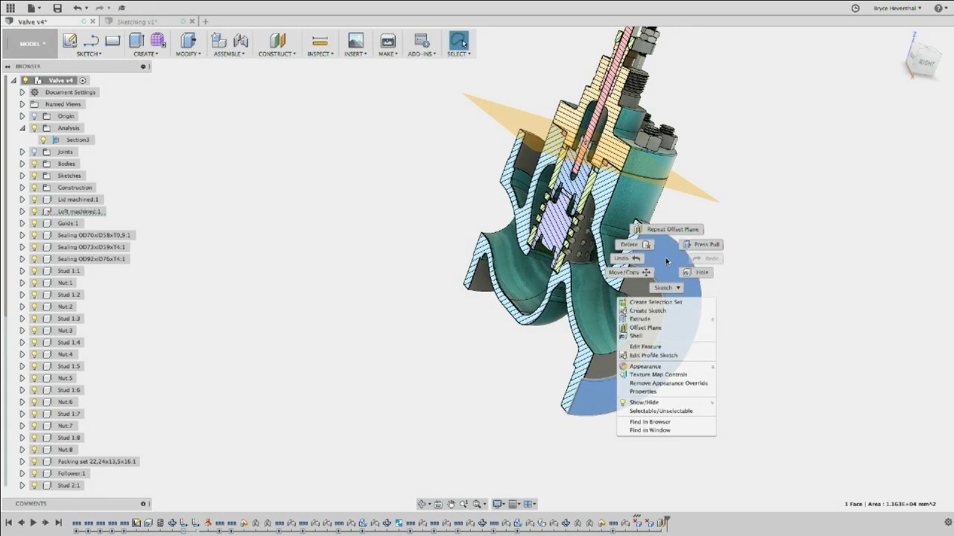
click(667, 260)
click(45, 140)
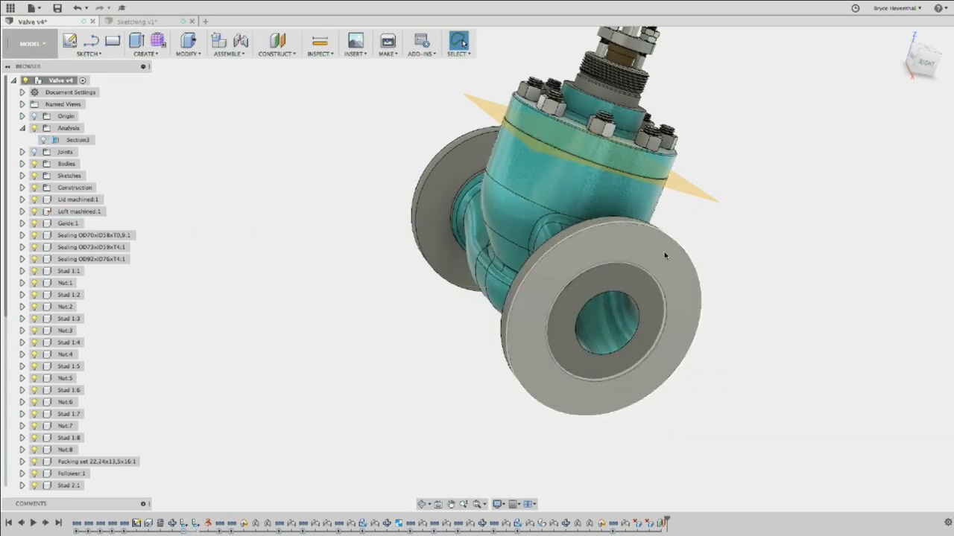
Create a sketch on the outer face of the valve's front flange.
right_click(666, 258)
click(667, 305)
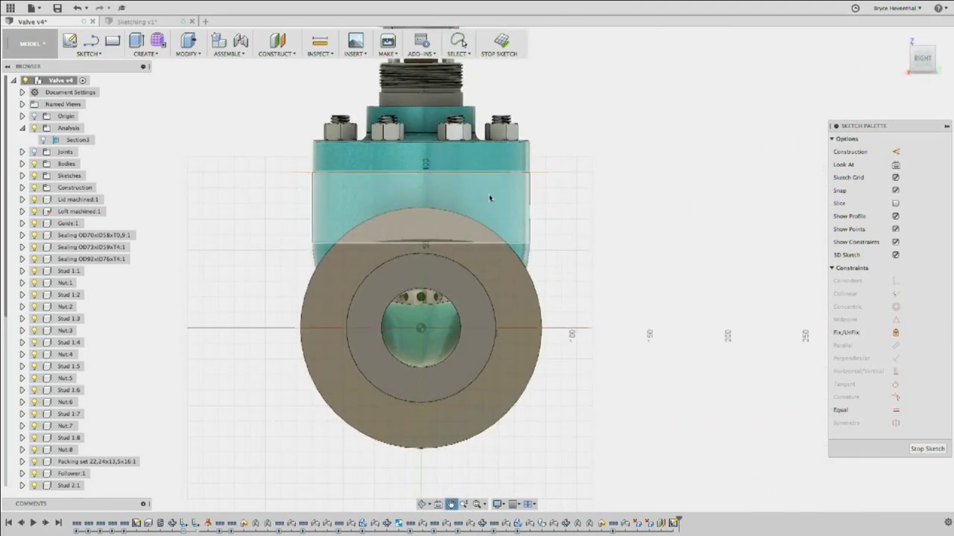
key(s)
click(655, 276)
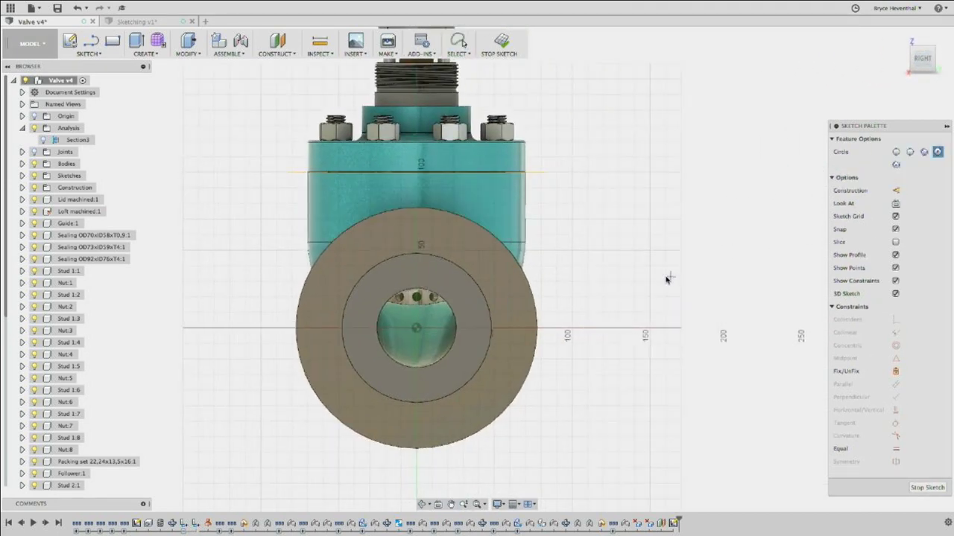
click(479, 249)
click(469, 270)
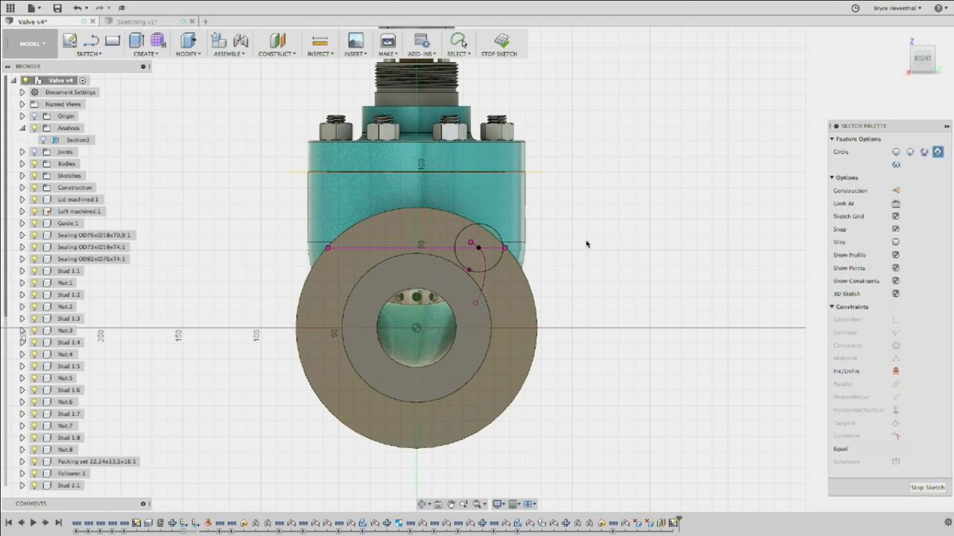
key(Escape)
Draw a small circle on the upper-right part of the flange face, between its inner and outer rings.
key(s)
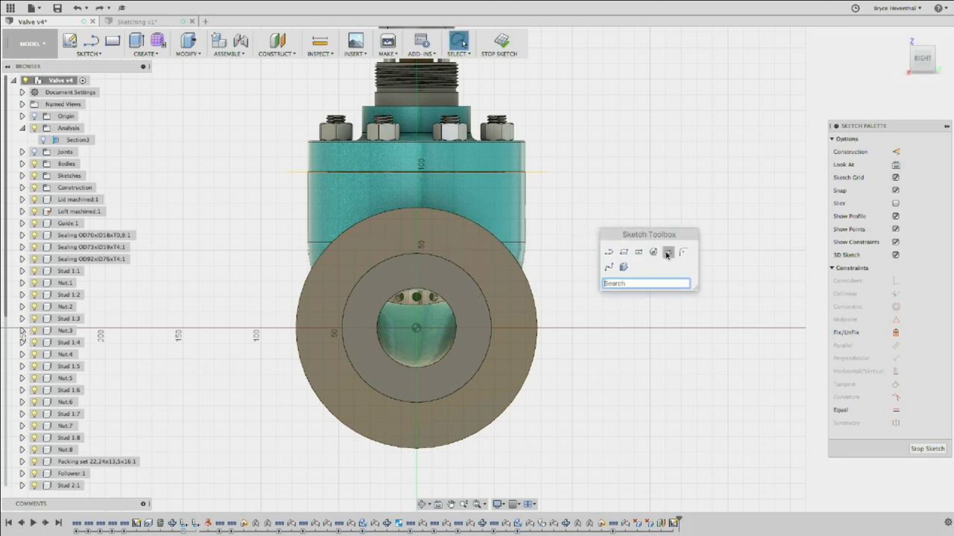
click(653, 252)
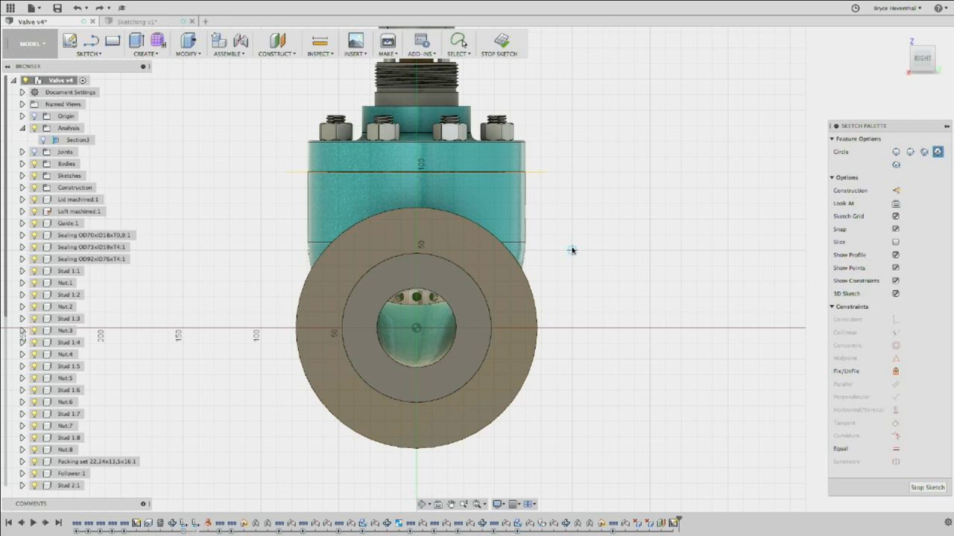
click(485, 260)
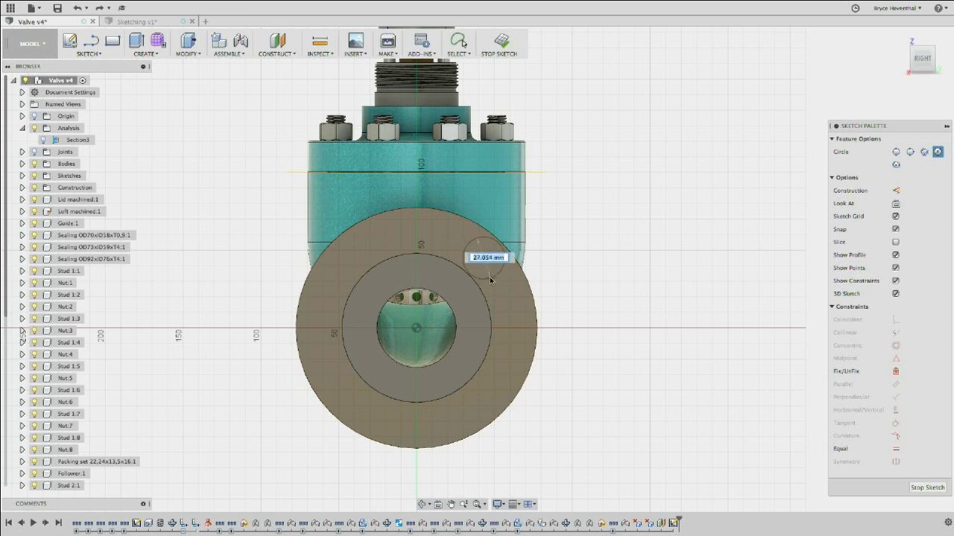
click(487, 273)
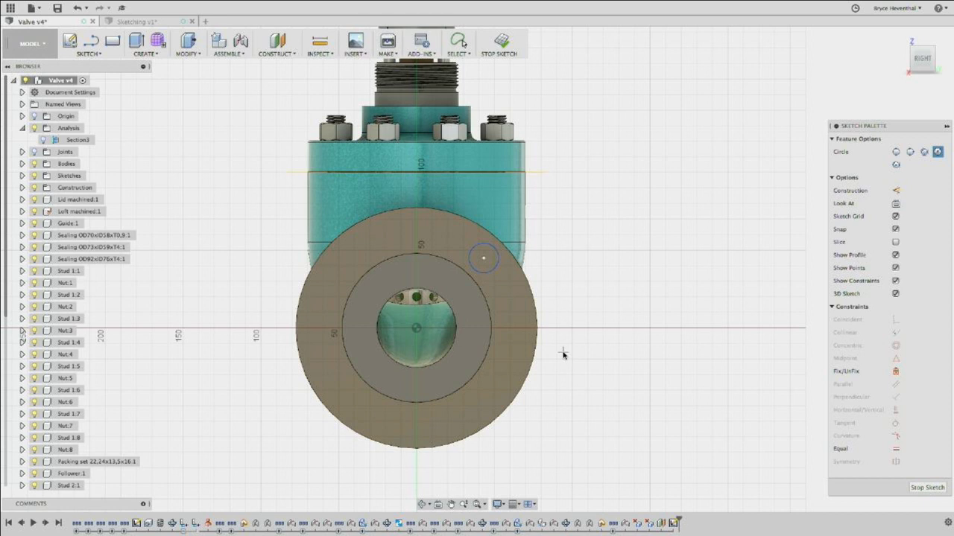
Create a full circular pattern of the small circle around the flange centre with a quantity of 4.
text(s)
text(c)
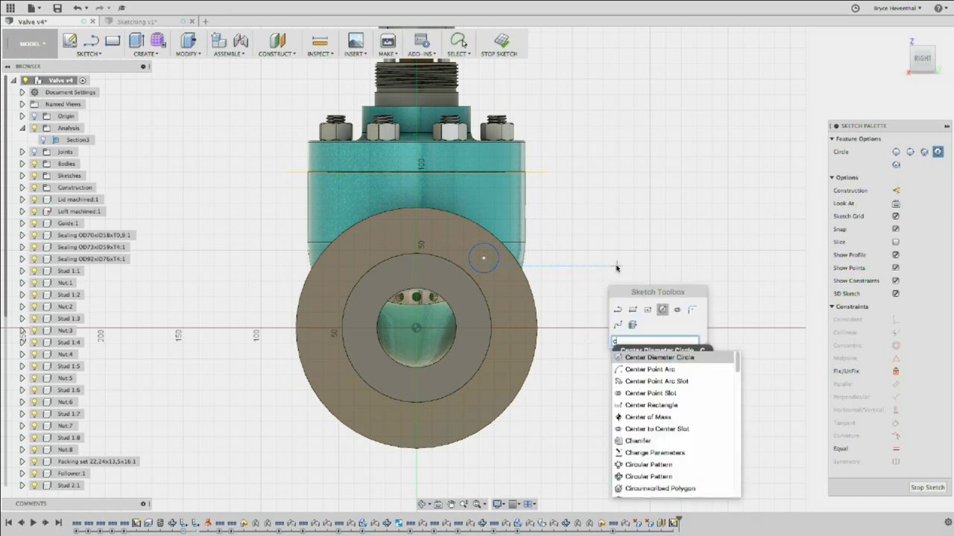
text(irc)
key(Return)
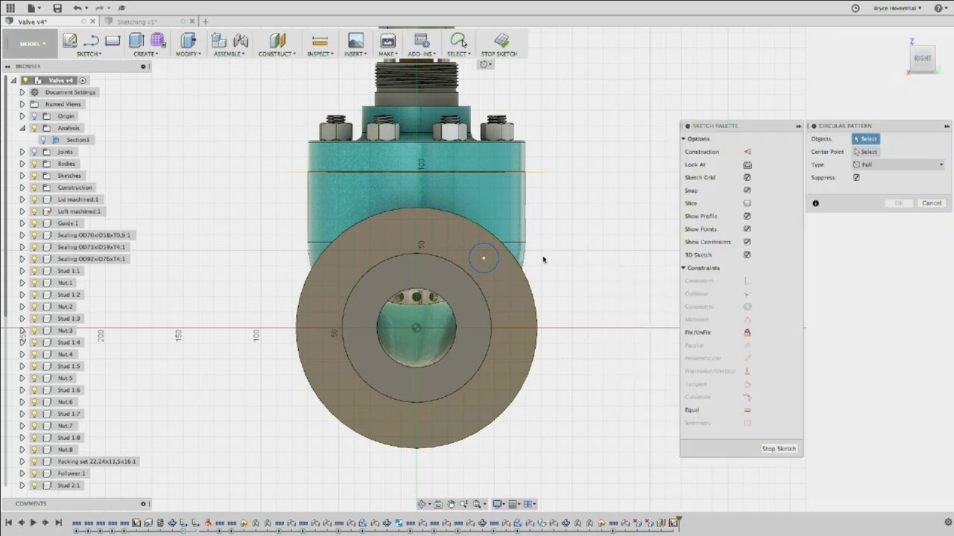
click(486, 274)
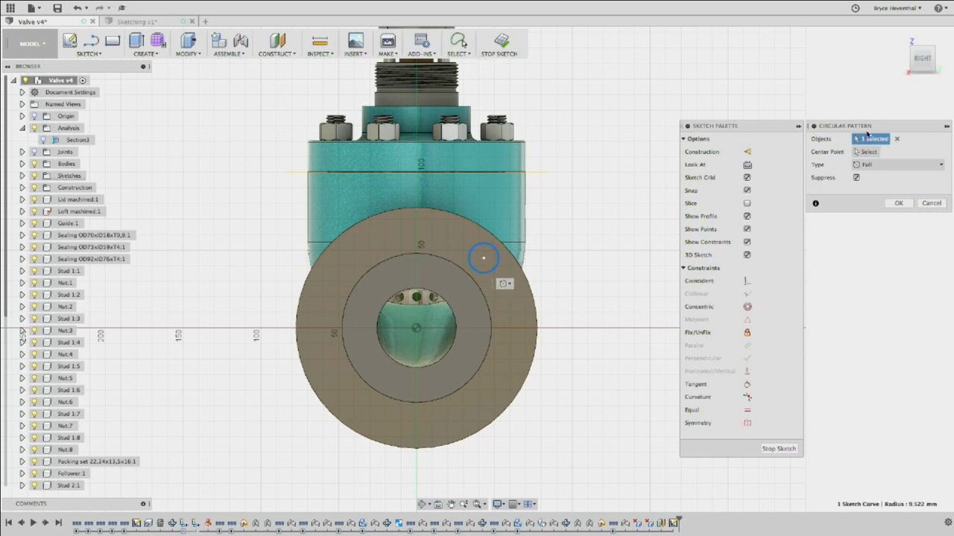
click(416, 328)
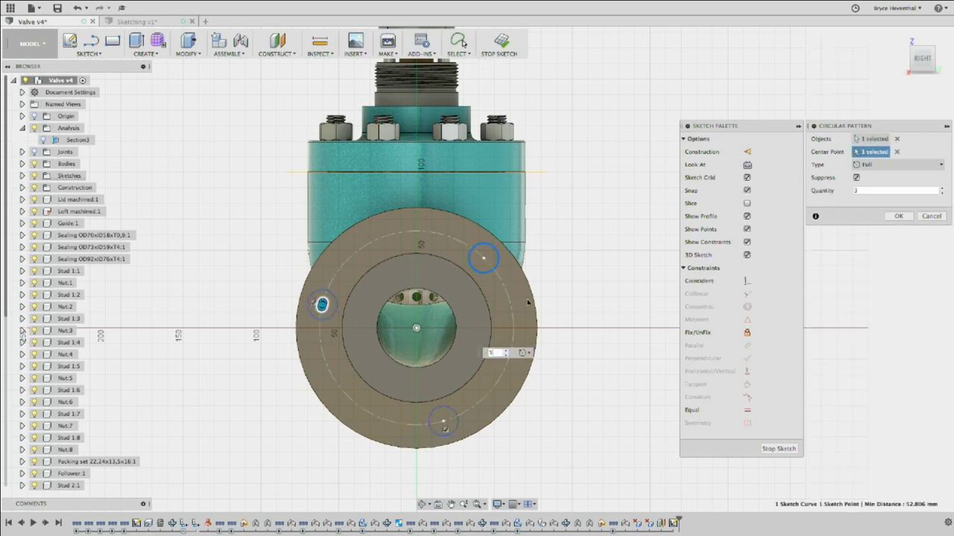
double_click(870, 192)
text(4)
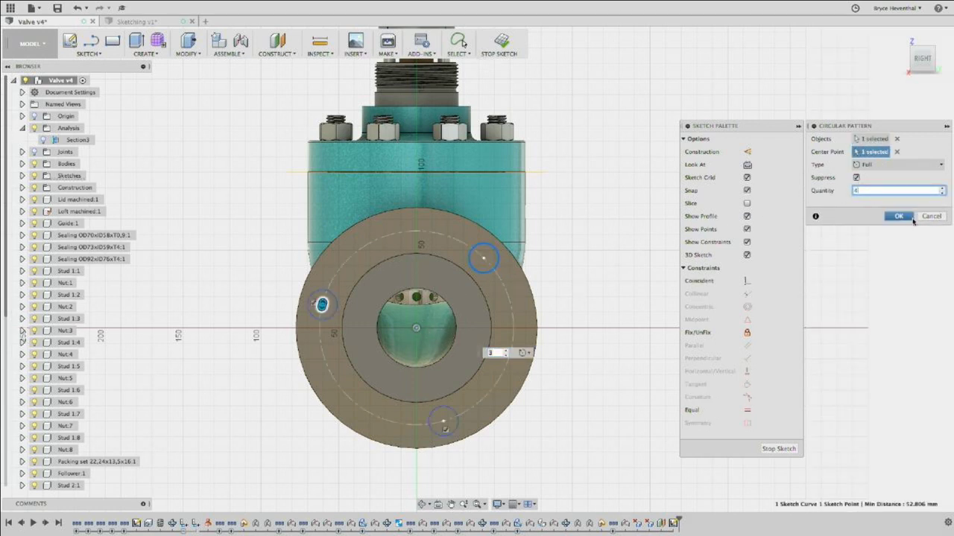
click(898, 216)
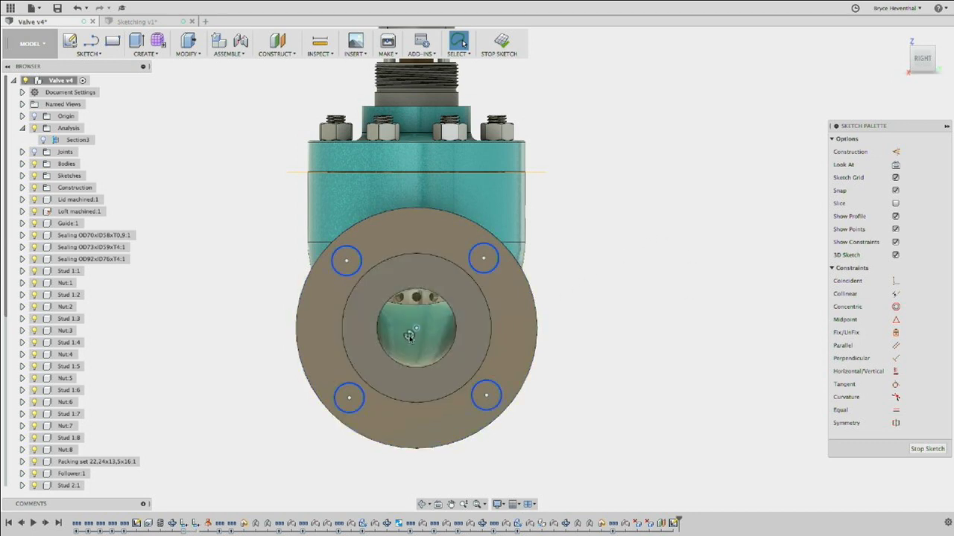
Edit the circular pattern on the flange and set its quantity to 6.
click(409, 336)
right_click(409, 335)
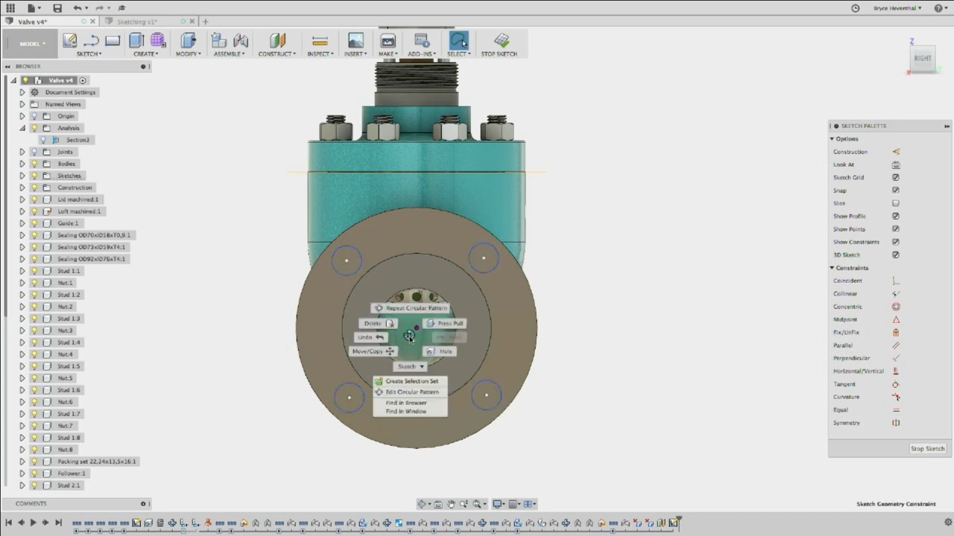
click(412, 393)
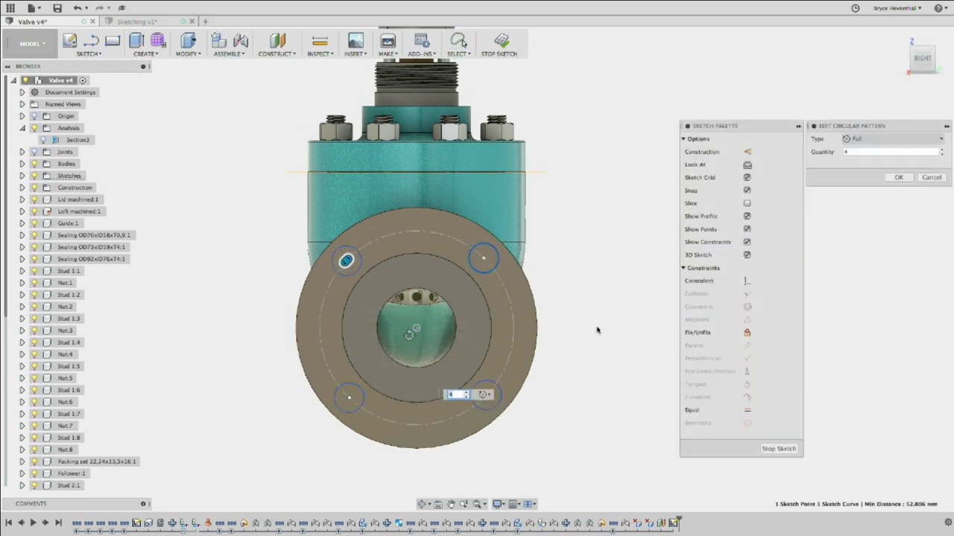
click(888, 152)
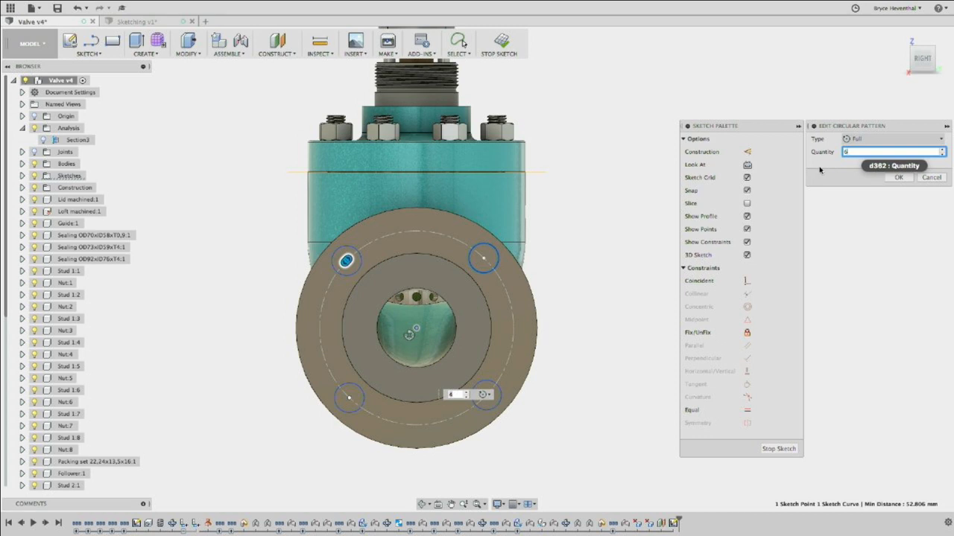
key(Return)
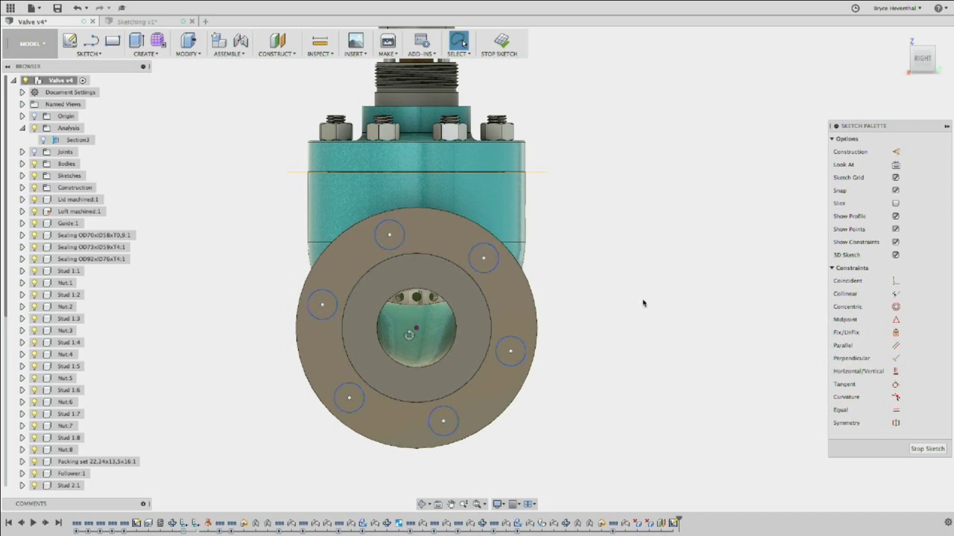
Create a sketch on the horizontal construction plane cutting through the upper valve body.
shift+middle_drag(641, 300, 539, 270)
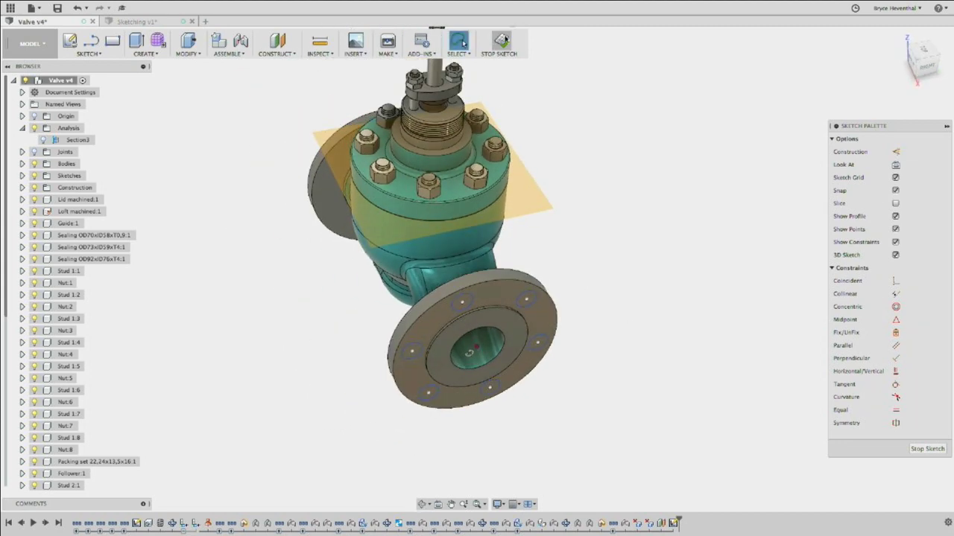
mouse_move(632, 221)
shift+middle_down()
mouse_move(658, 271)
mouse_move(681, 249)
shift+middle_up()
right_click(560, 270)
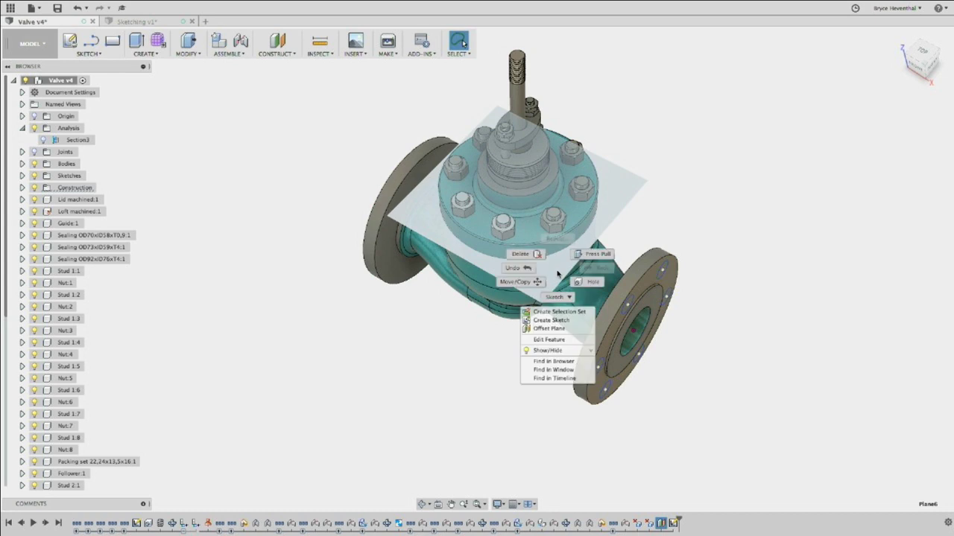
click(551, 320)
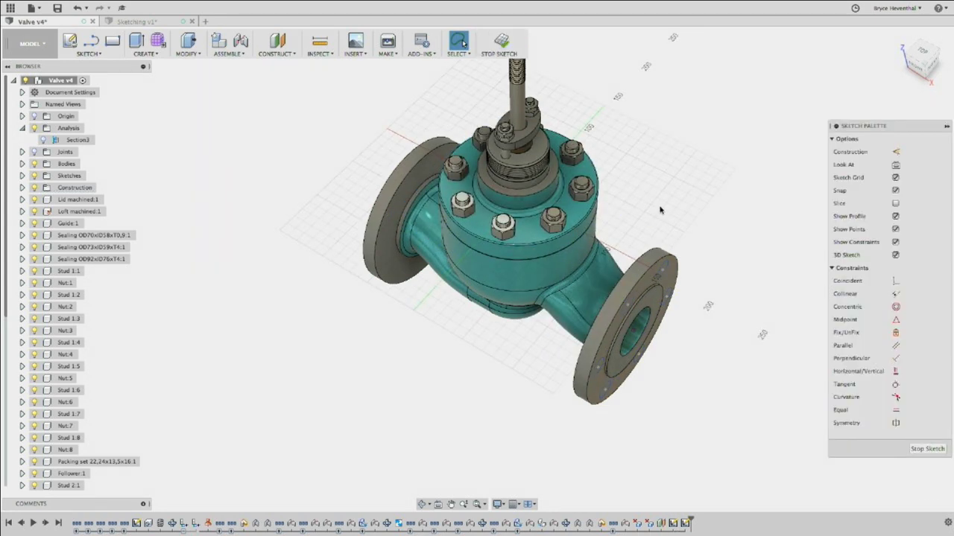
Draw a large circle centred on the valve stem axis in the new sketch, staying within the lid's outer edge.
key(s)
click(713, 231)
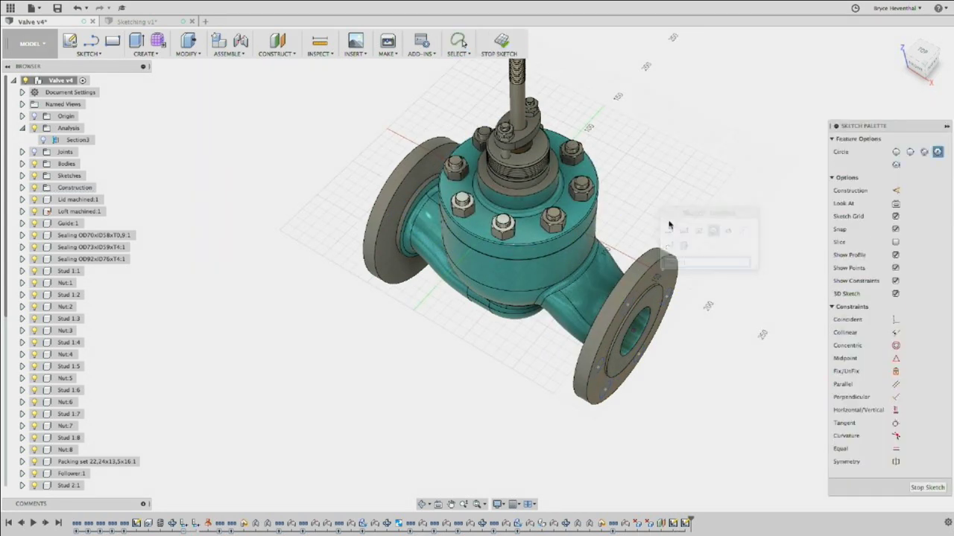
click(520, 201)
key(Escape)
key(Escape)
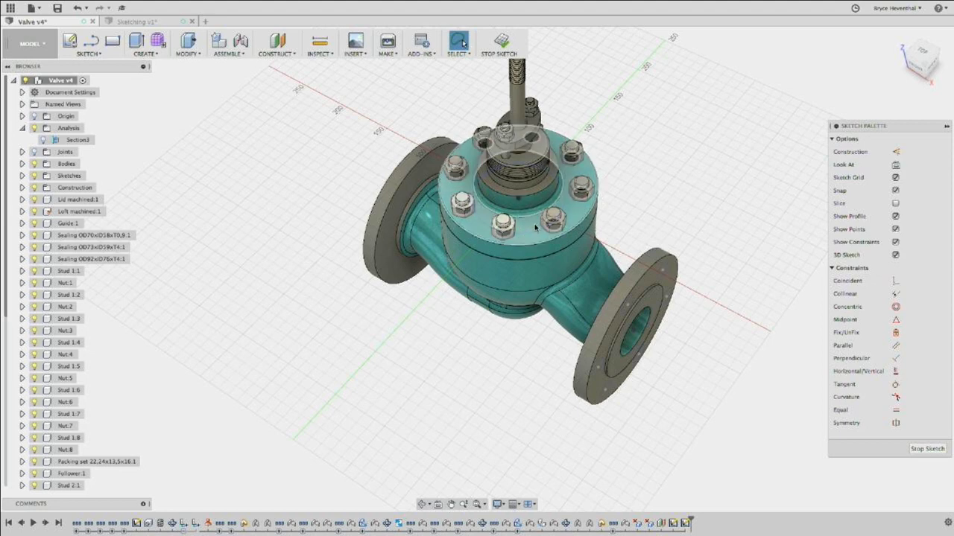
key(e)
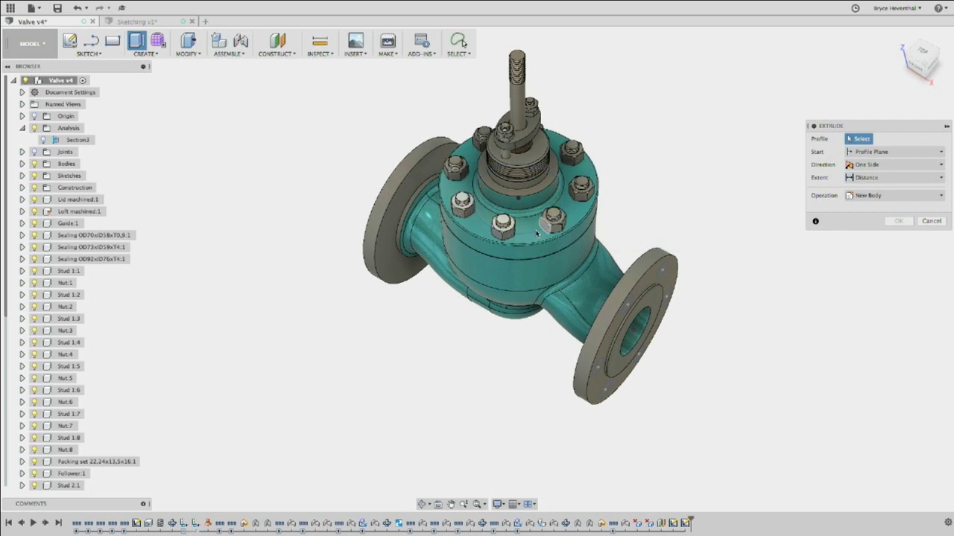
key(Escape)
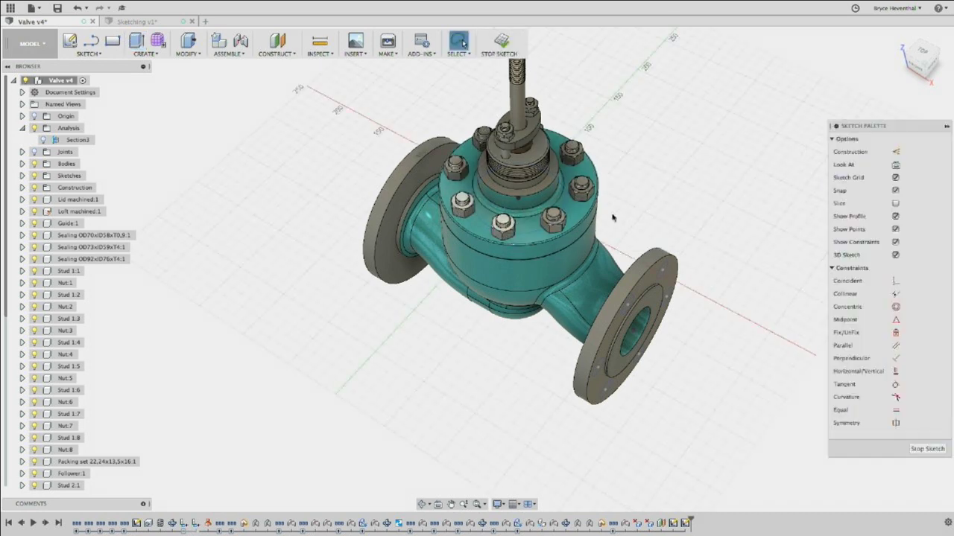
Turn on Slice for the sketch and select the large circular profile inside the valve body.
click(893, 204)
click(895, 205)
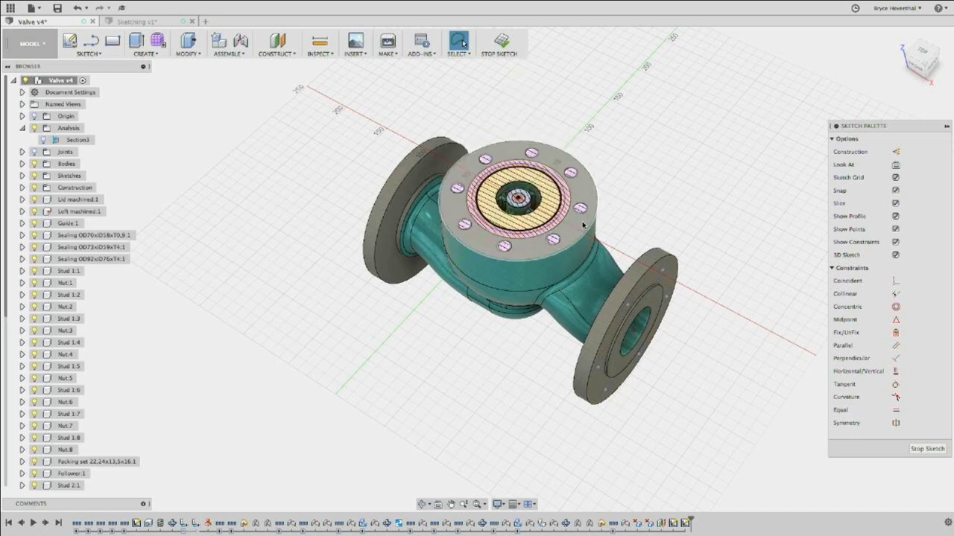
shift+middle_drag(561, 202, 560, 225)
click(552, 211)
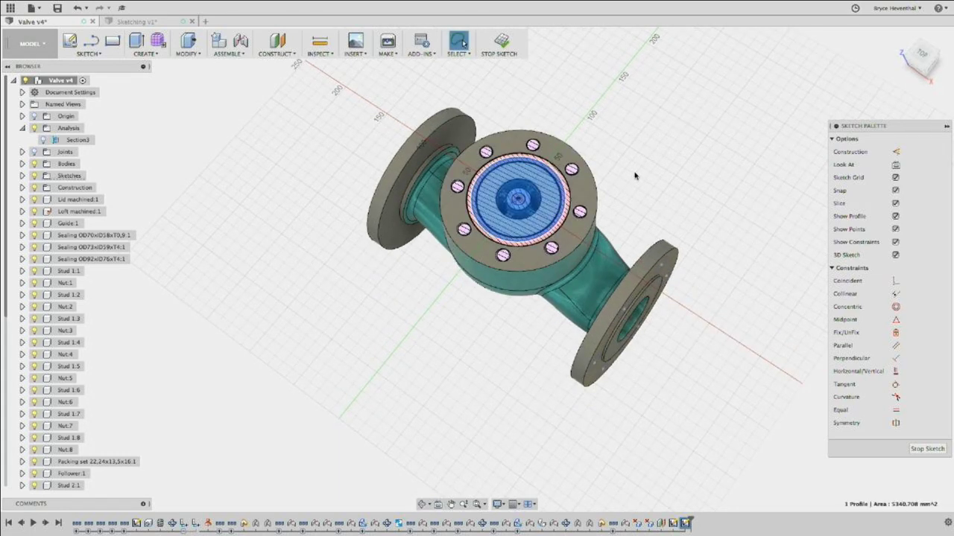
Draw a smaller circle centred near the large circle's edge, and turn off Slice.
key(s)
click(688, 197)
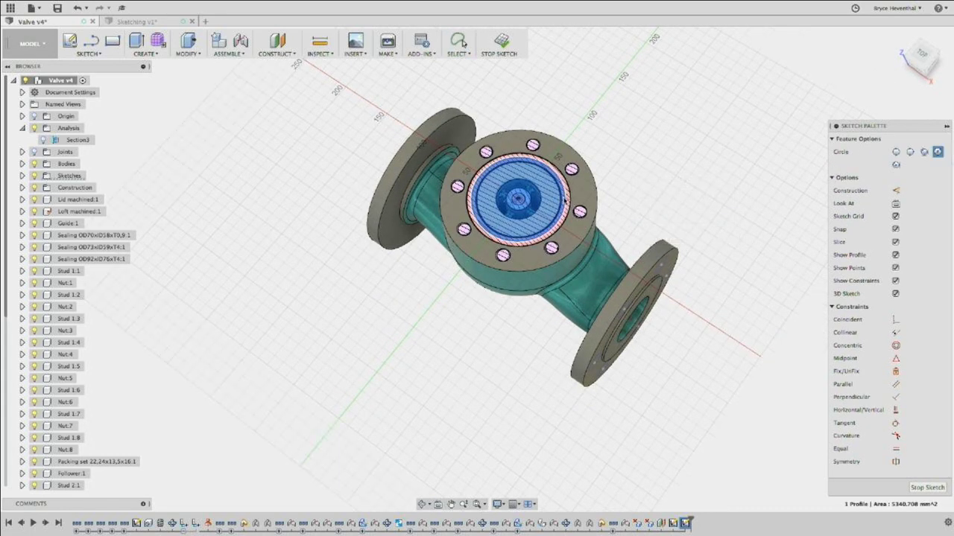
click(564, 200)
click(579, 205)
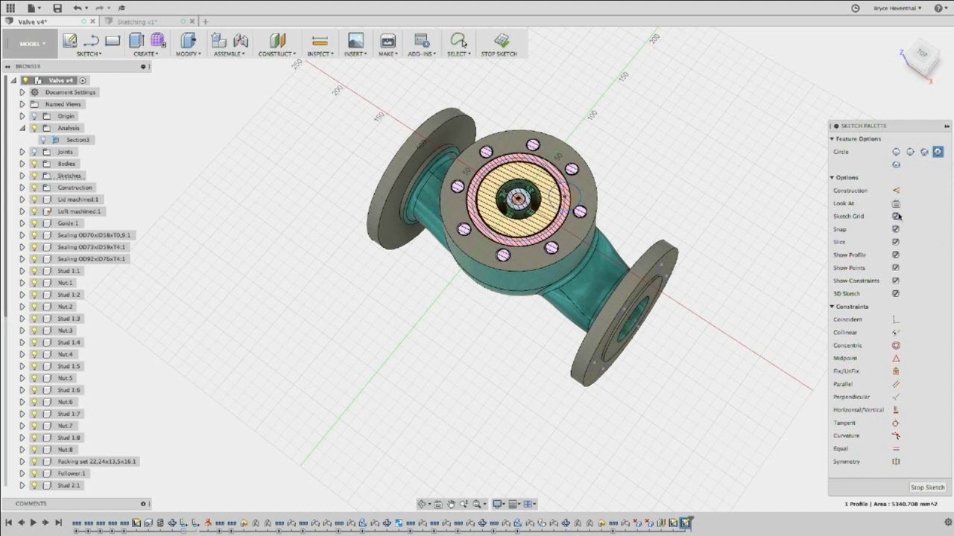
click(894, 244)
key(Escape)
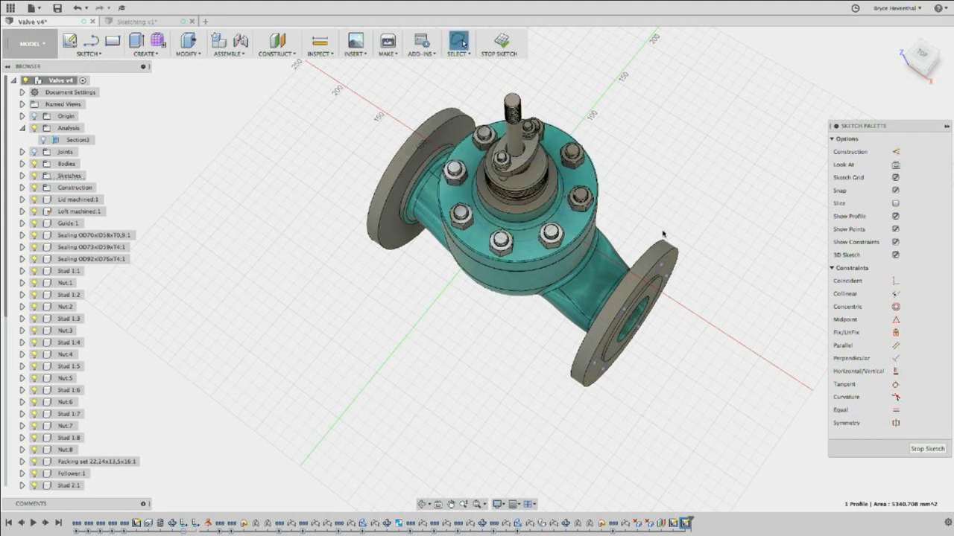
List the design's sketches and examine the options available for Sketch20, including Slice Sketch.
click(22, 175)
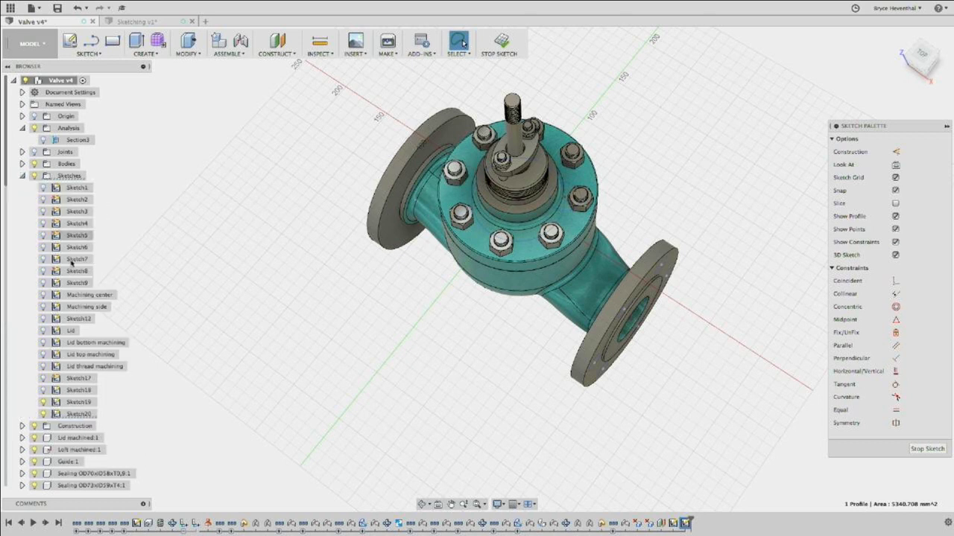
right_click(79, 414)
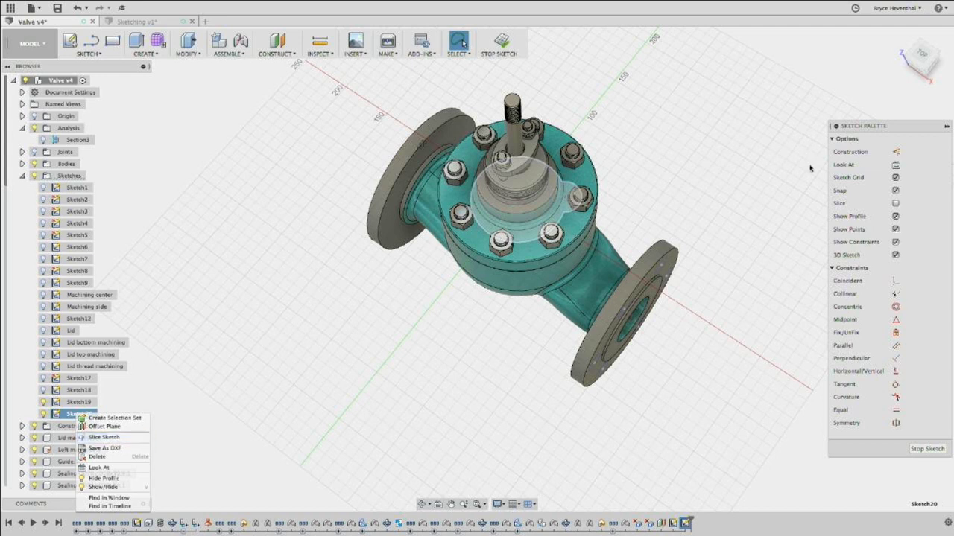
click(617, 202)
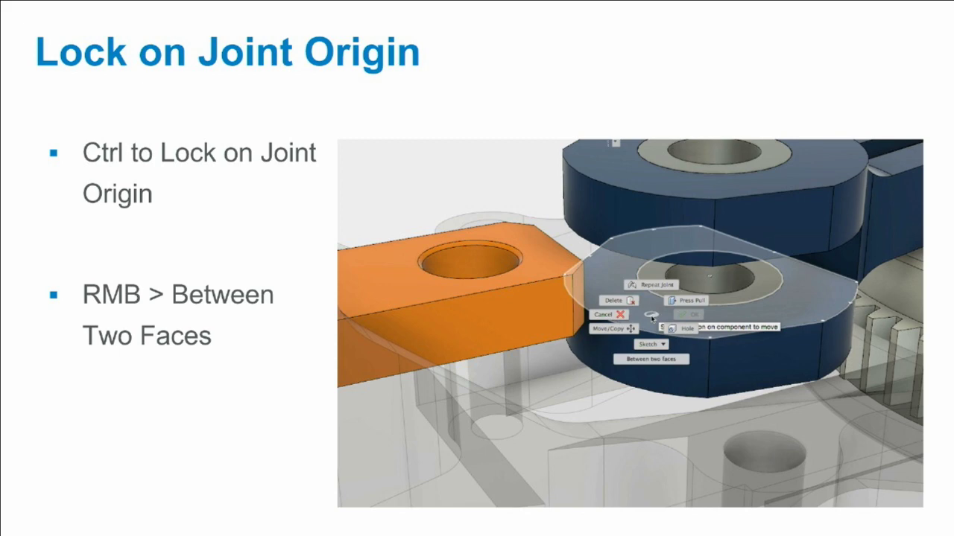
Switch from the presentation to the saw internals v1 document in Fusion 360 and pick out the orange blade holder beside the blue connecting rod.
key(ctrl+Left)
key(ctrl+Right)
key(ctrl+Right)
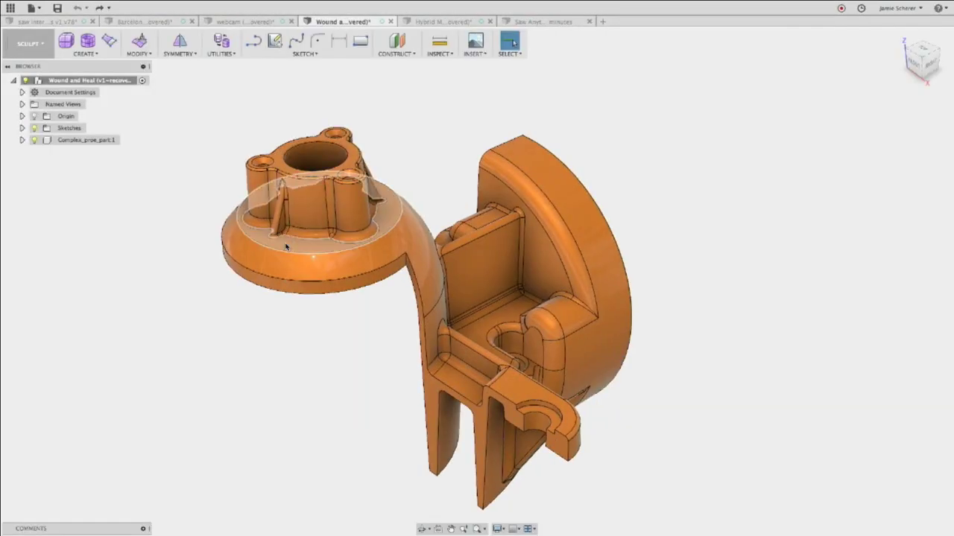
click(49, 22)
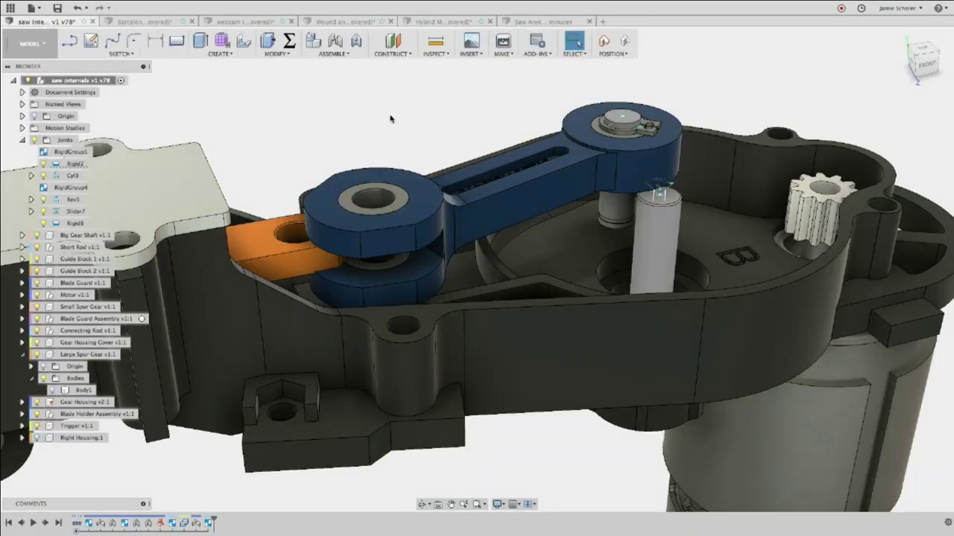
scroll(321, 238, up, 5)
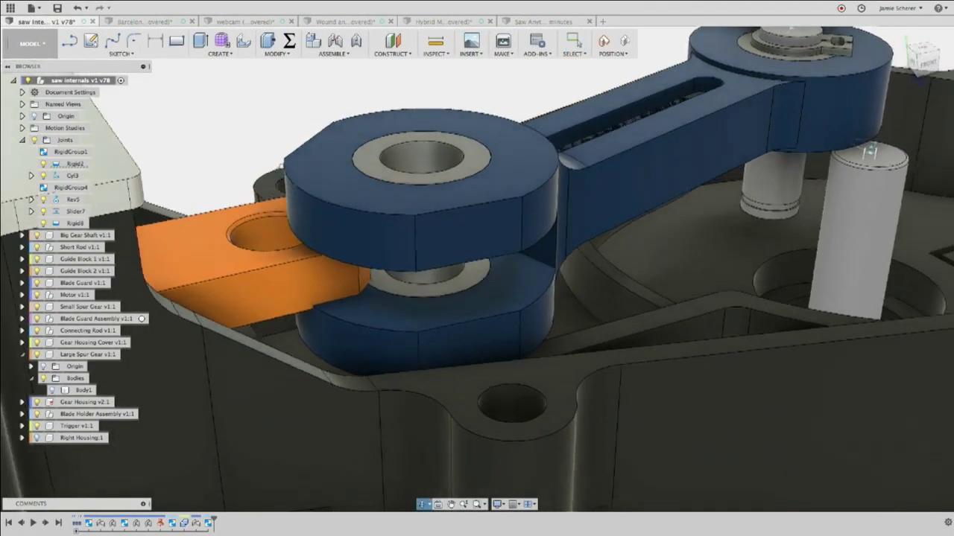
scroll(282, 166, up, 5)
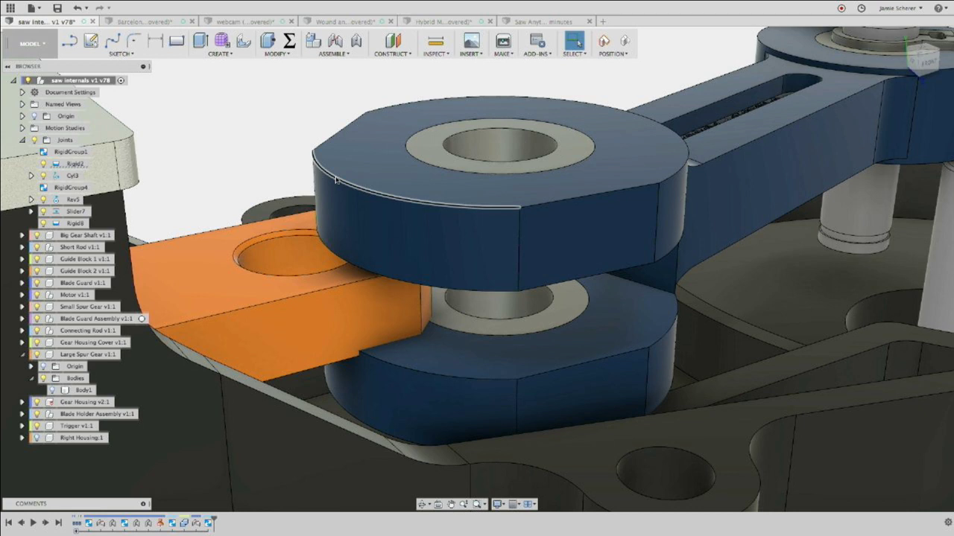
click(194, 283)
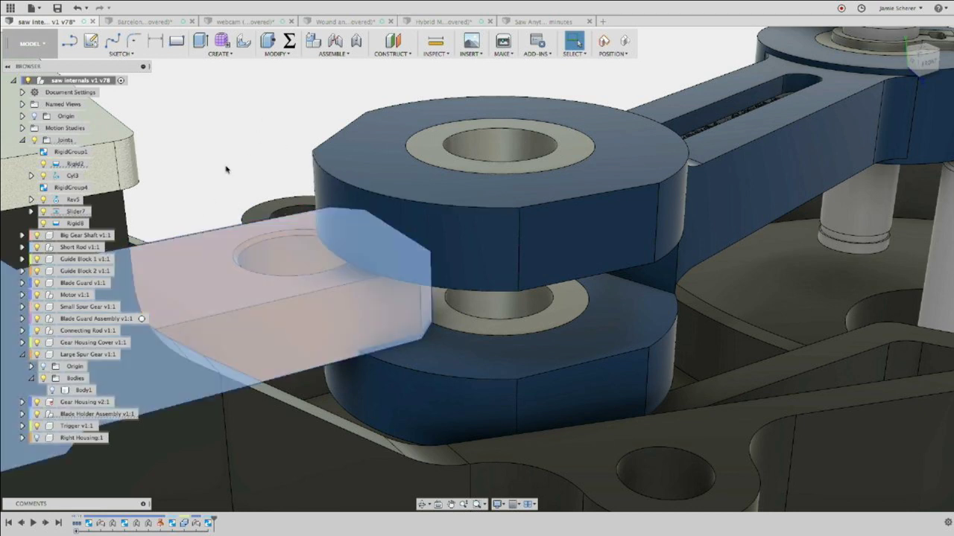
click(227, 172)
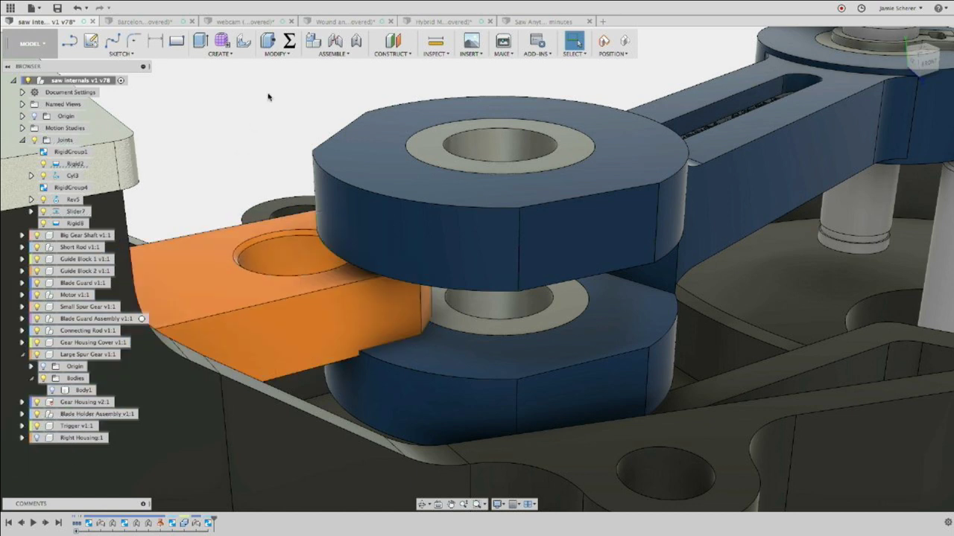
Start a joint, capture the moved components' current position, and set the first origin at the mid-height centre of the orange blade holder's hole.
click(340, 43)
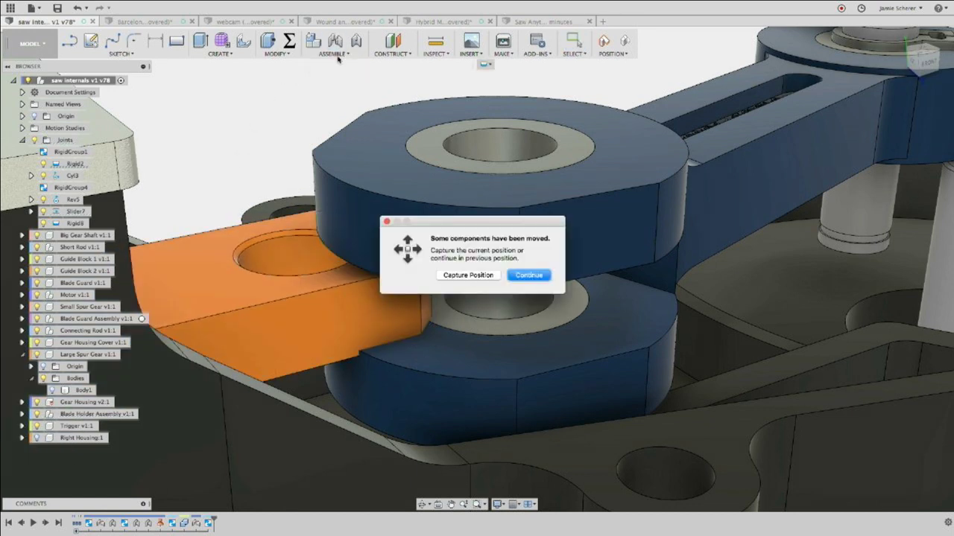
click(482, 277)
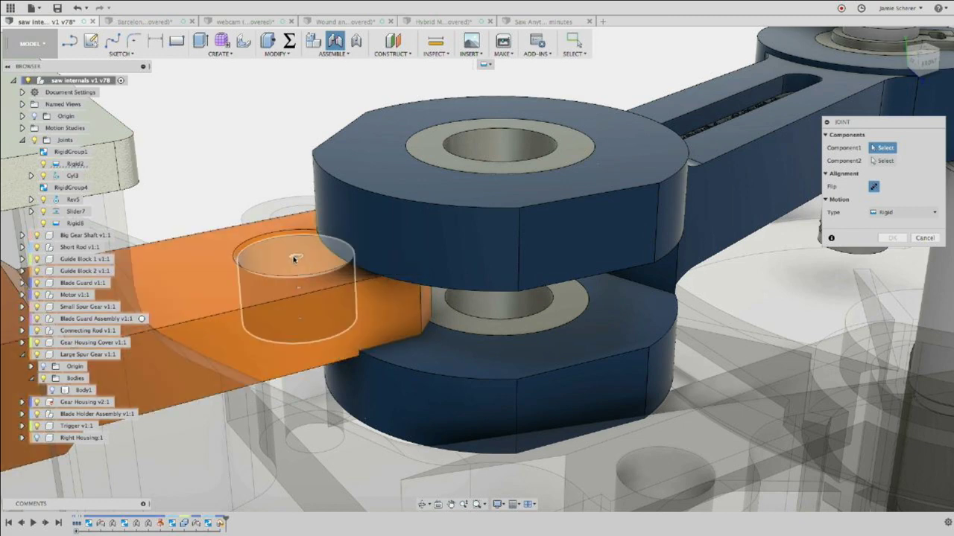
click(301, 289)
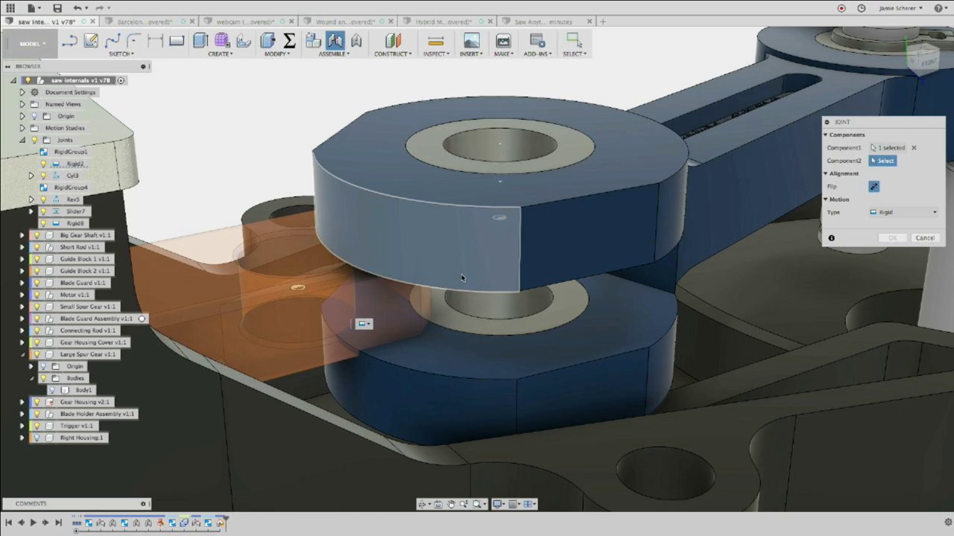
Locate the second joint origin between the connecting rod fork's two inner faces, centred on the lower fork arm's hole.
click(460, 273)
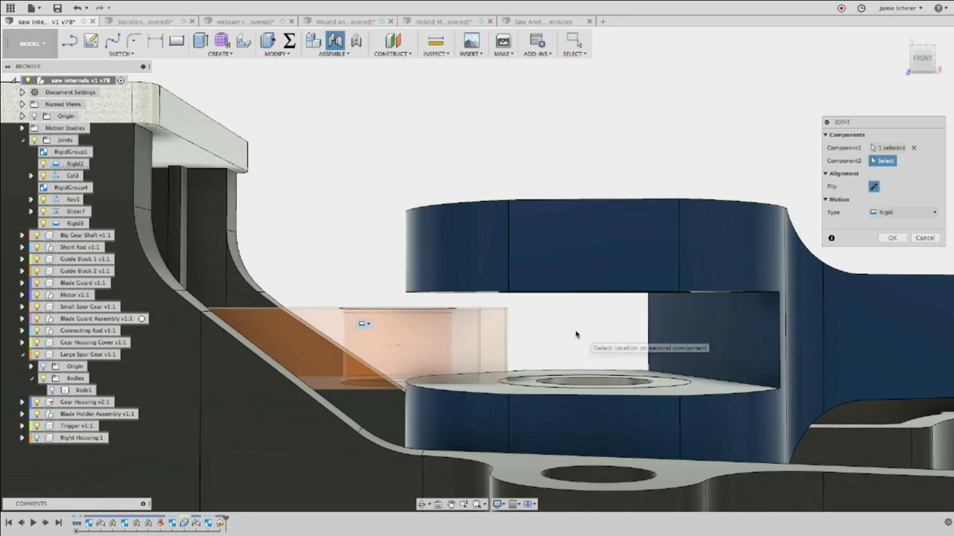
mouse_move(571, 321)
shift+middle_down()
mouse_move(584, 330)
mouse_move(564, 313)
shift+middle_up()
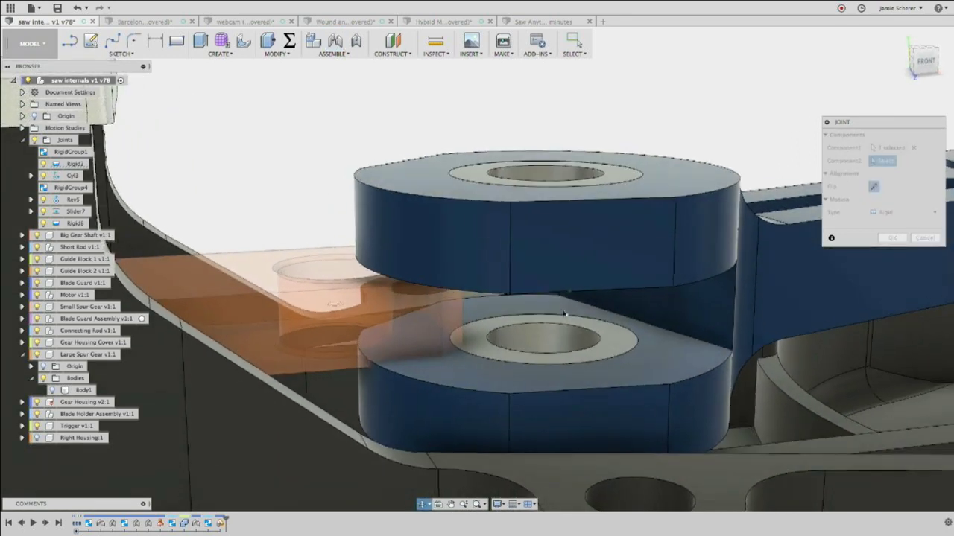
right_click(400, 140)
mouse_move(400, 166)
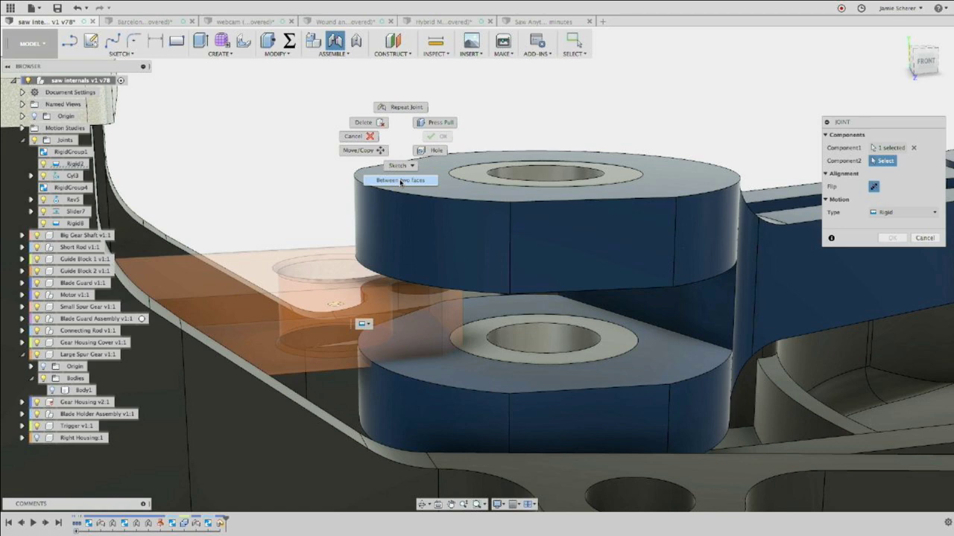
click(401, 181)
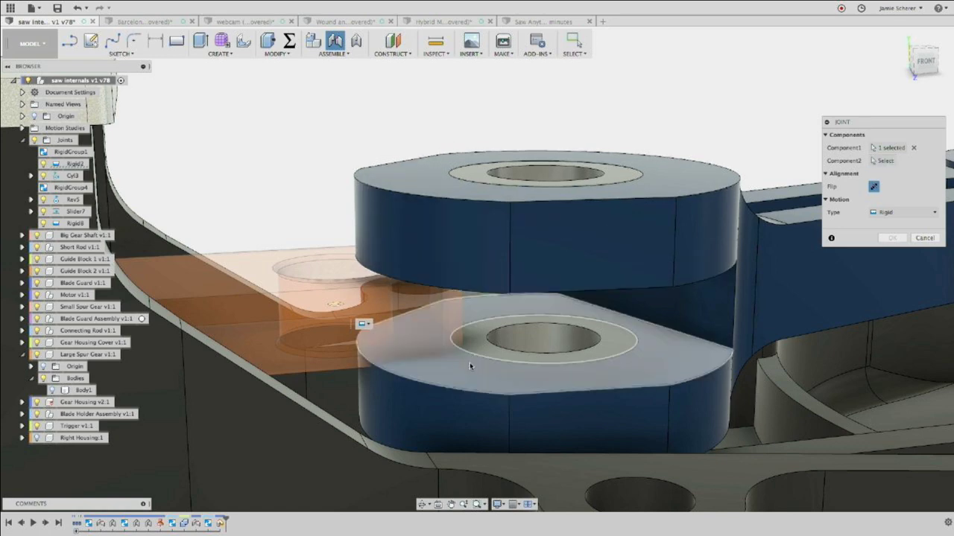
click(470, 365)
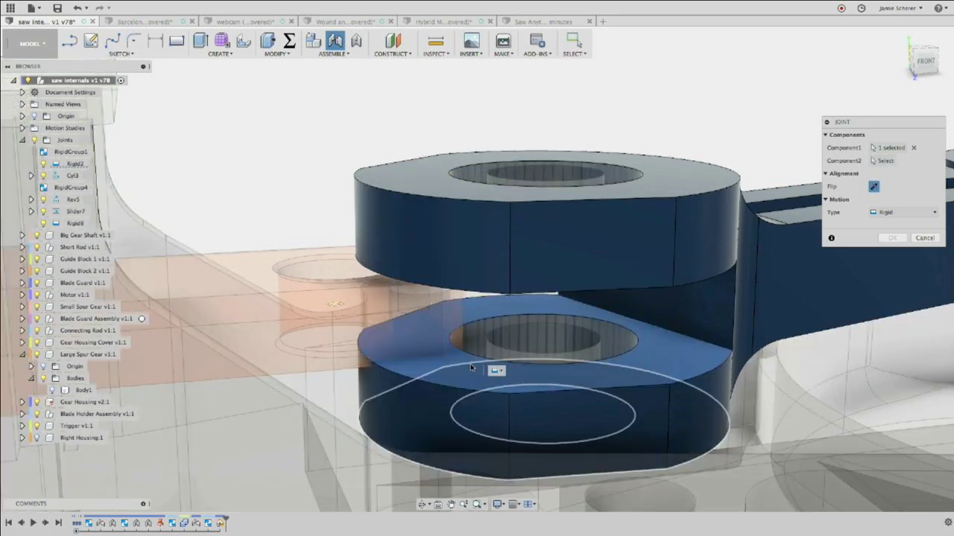
shift+middle_drag(490, 342, 498, 274)
click(484, 245)
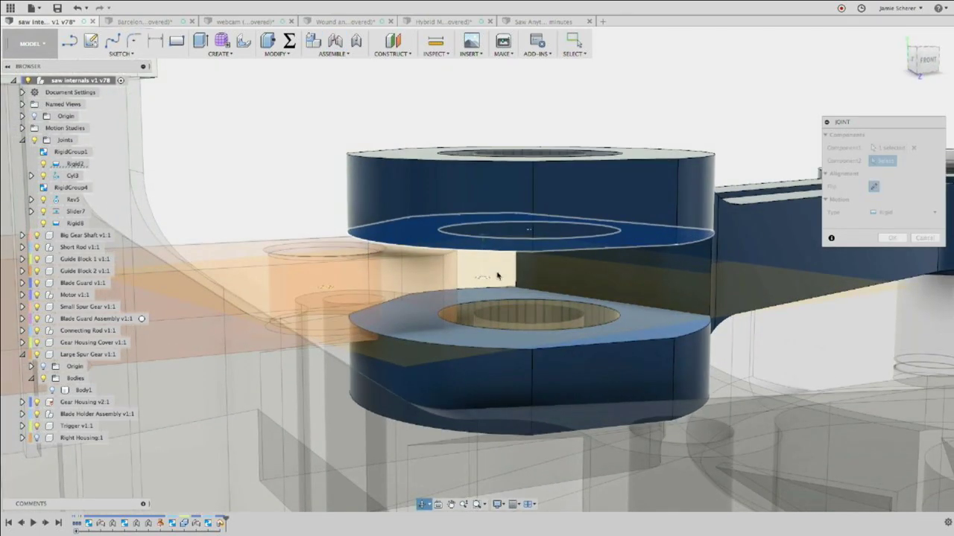
click(517, 325)
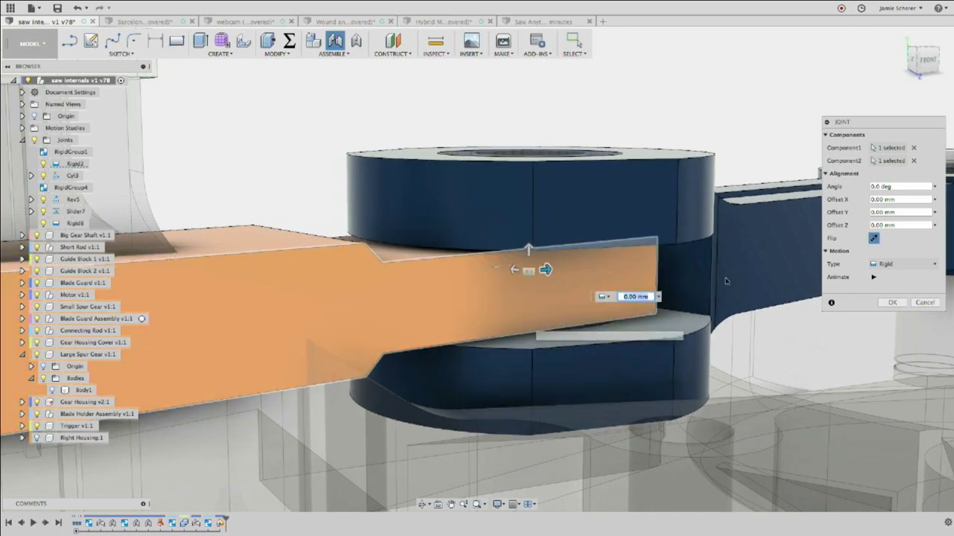
Set the joint's motion type to Revolute and create the joint.
click(894, 263)
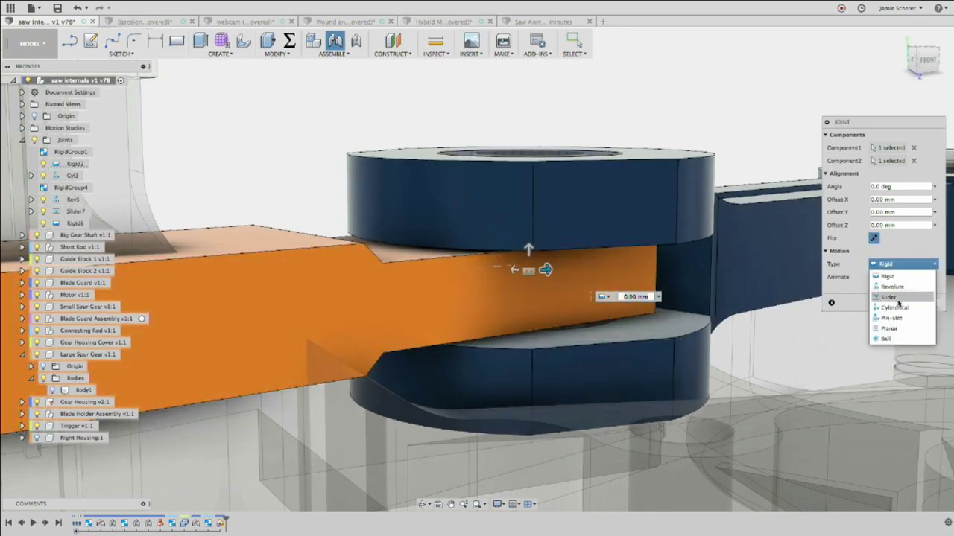
click(892, 286)
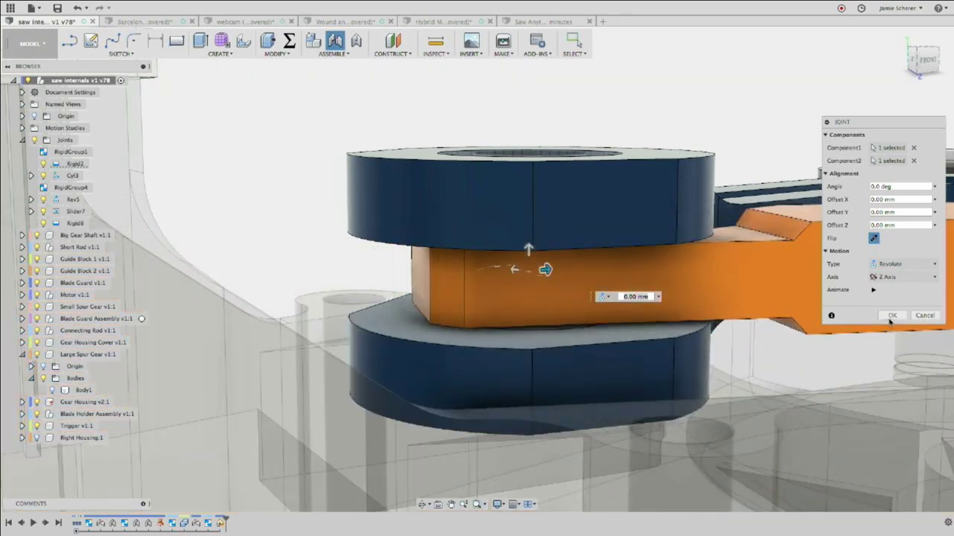
click(892, 315)
scroll(549, 124, down, 2)
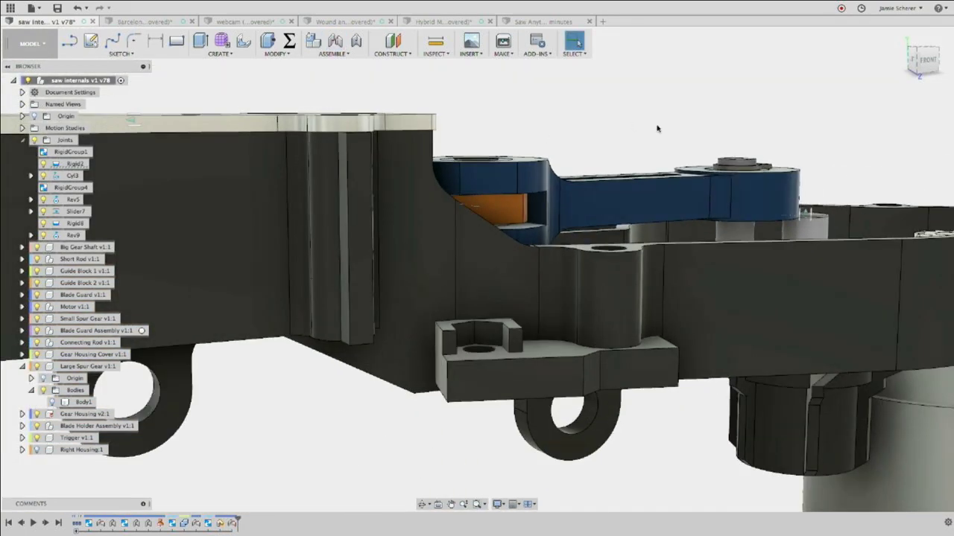
middle_drag(678, 131, 623, 135)
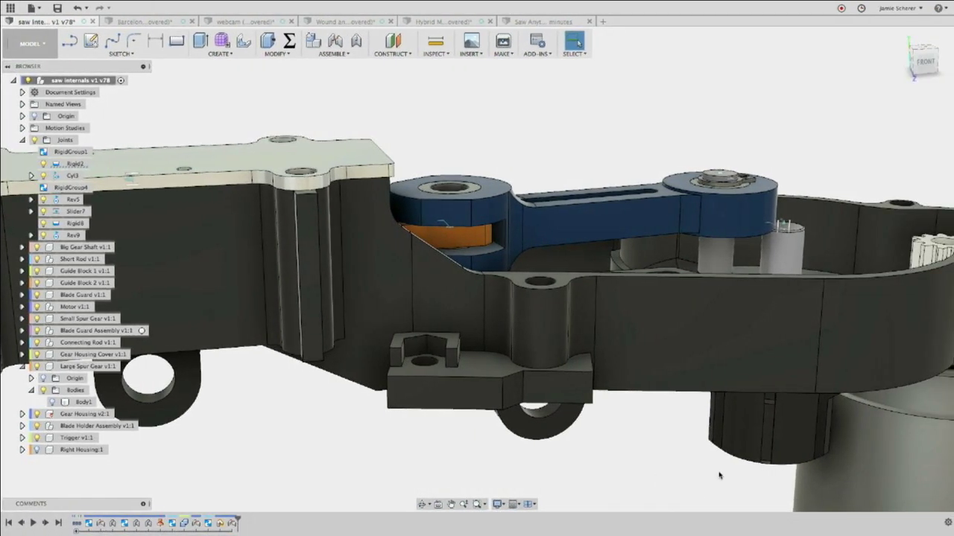
mouse_move(641, 535)
scroll(683, 235, right, 1)
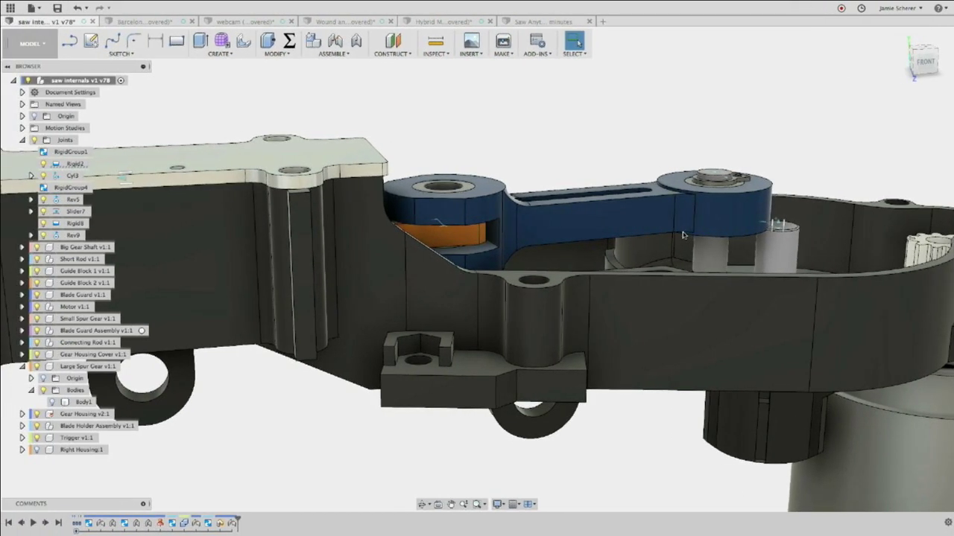
scroll(682, 235, right, 1)
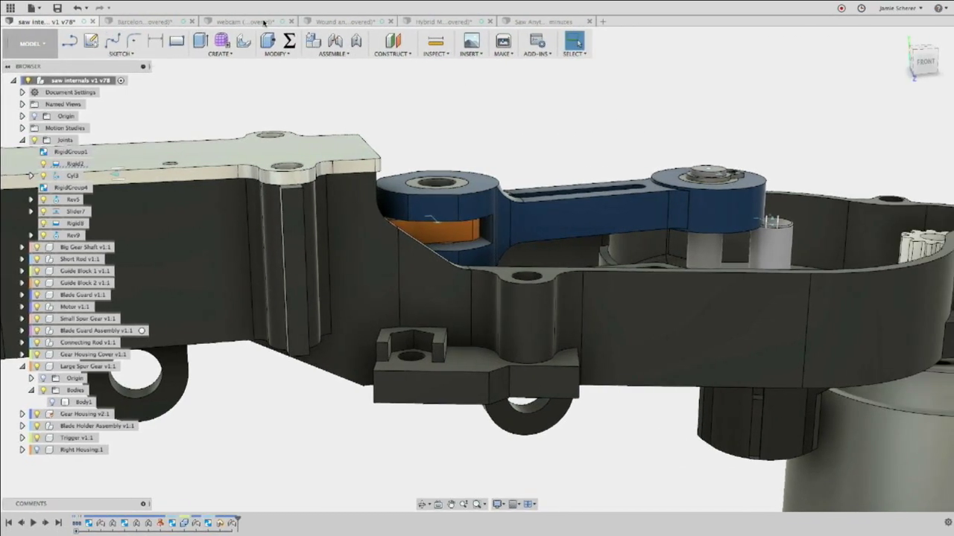
Switch to the Wound and Heal document and examine the narrow fillet faces along the base of the pocket wall.
click(342, 22)
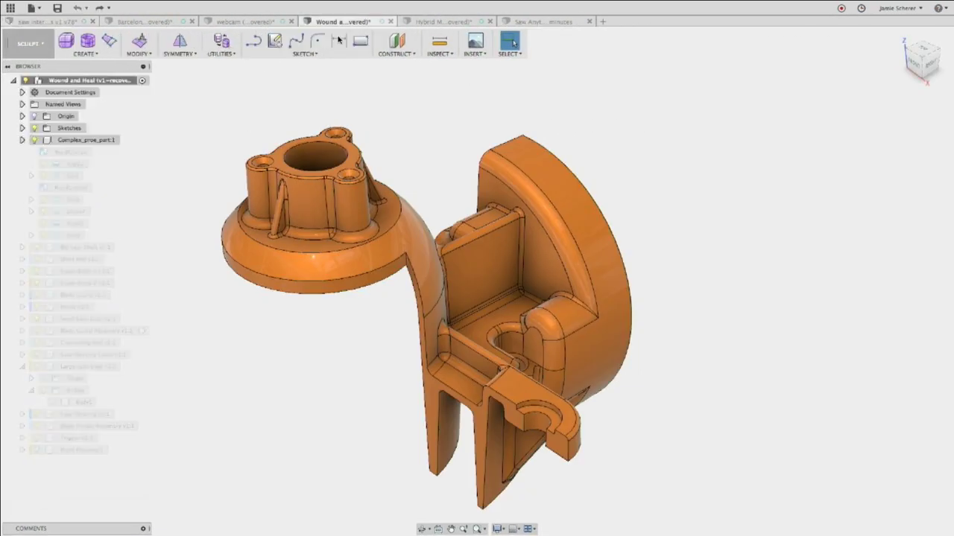
scroll(492, 246, up, 5)
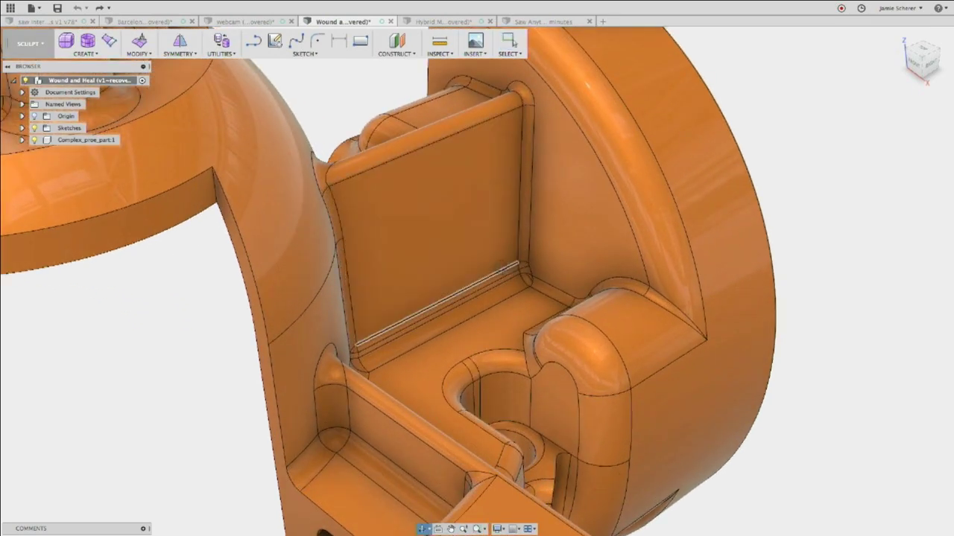
shift+middle_drag(499, 269, 462, 263)
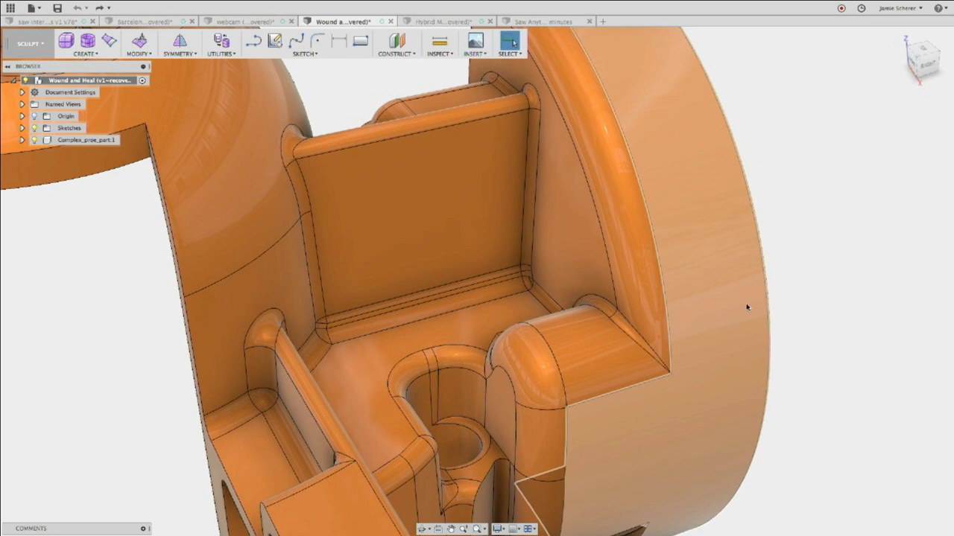
scroll(464, 300, up, 5)
scroll(213, 330, up, 5)
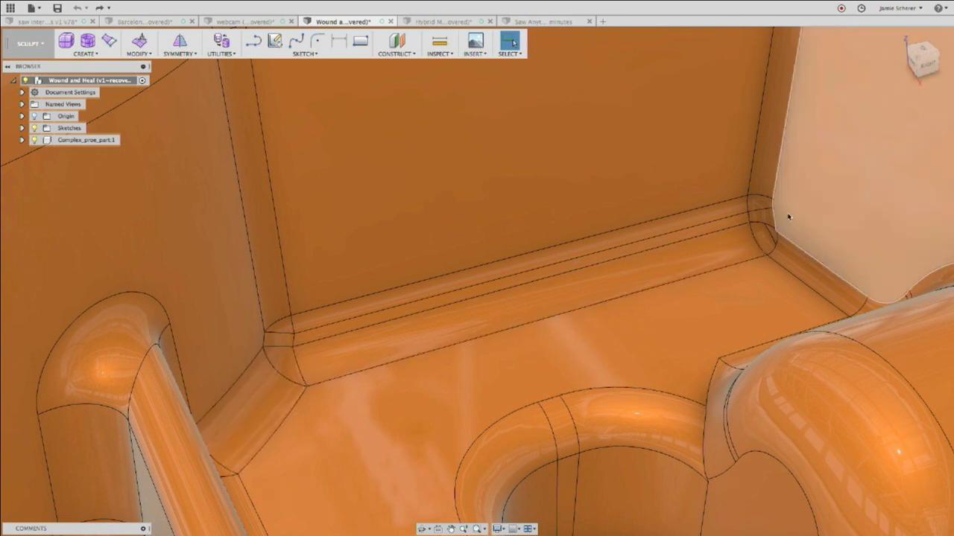
middle_drag(788, 213, 752, 227)
scroll(757, 231, up, 4)
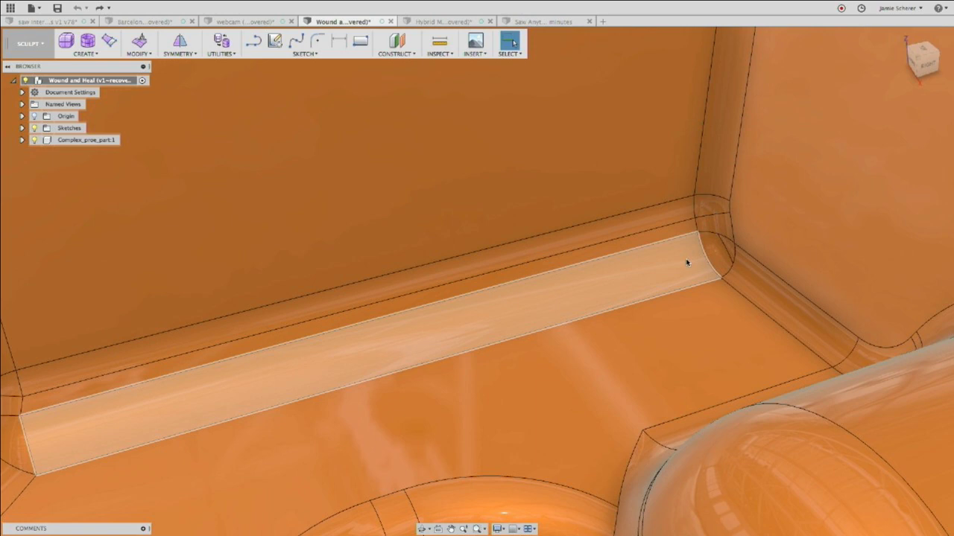
scroll(718, 237, down, 5)
Pick out the upper fillet strip along the pocket wall with its two end corner faces, and examine both corners.
click(710, 212)
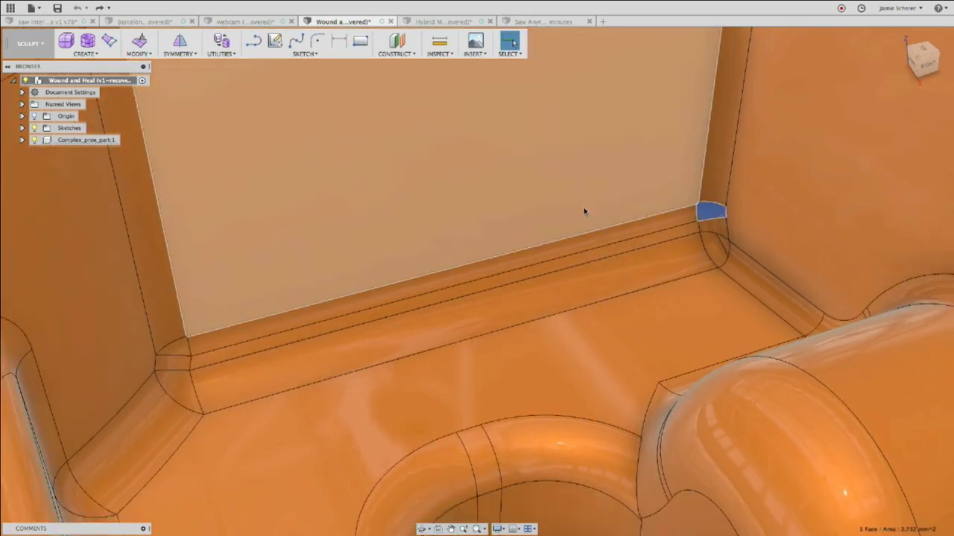
shift+click(553, 256)
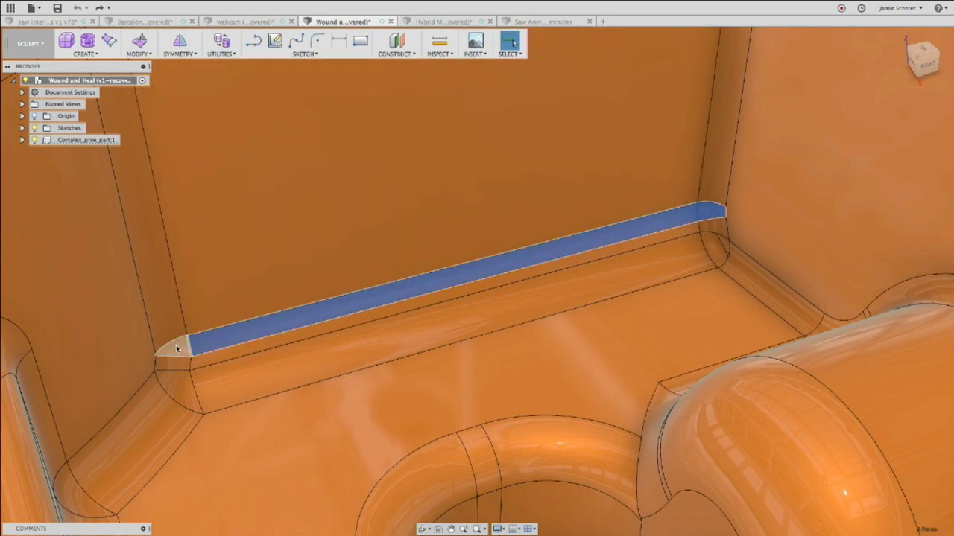
shift+click(177, 349)
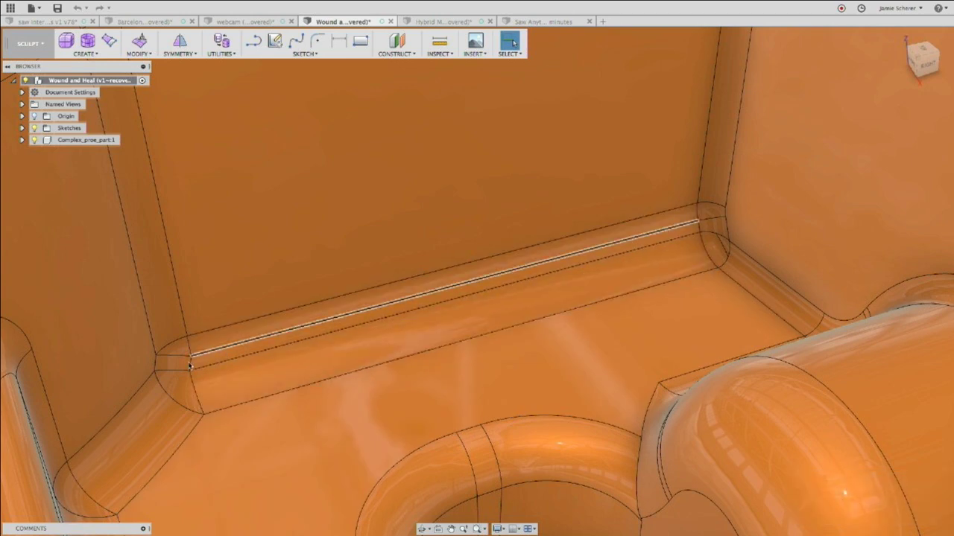
scroll(192, 371, down, 1)
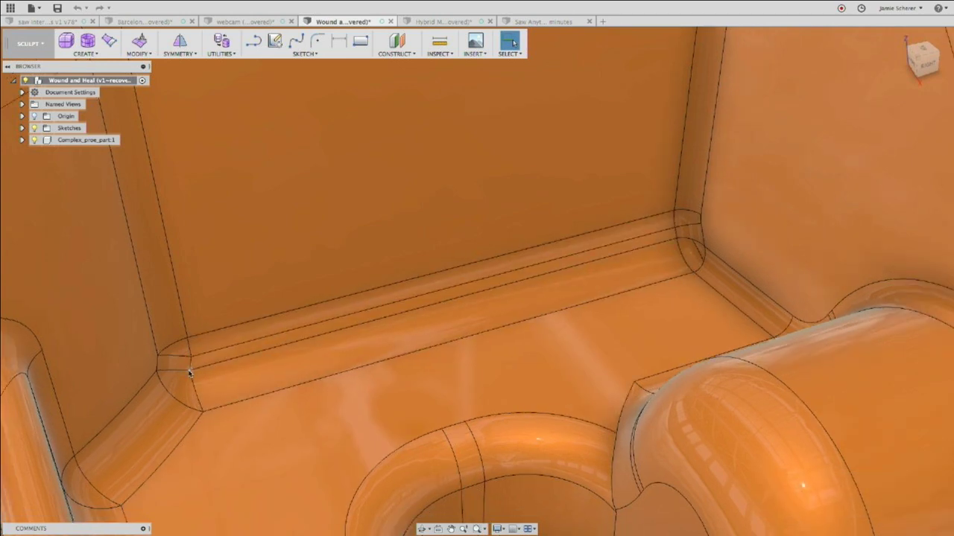
scroll(677, 224, up, 3)
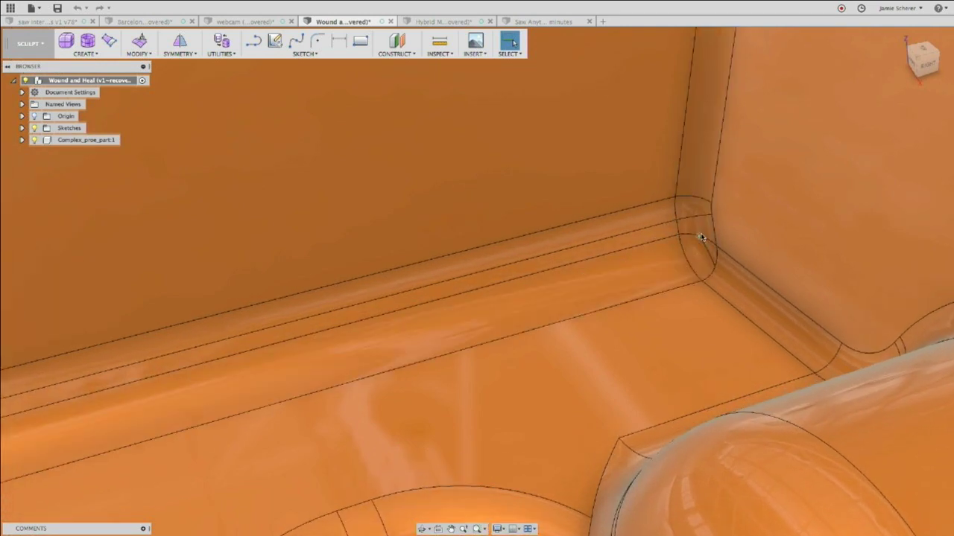
scroll(686, 242, down, 5)
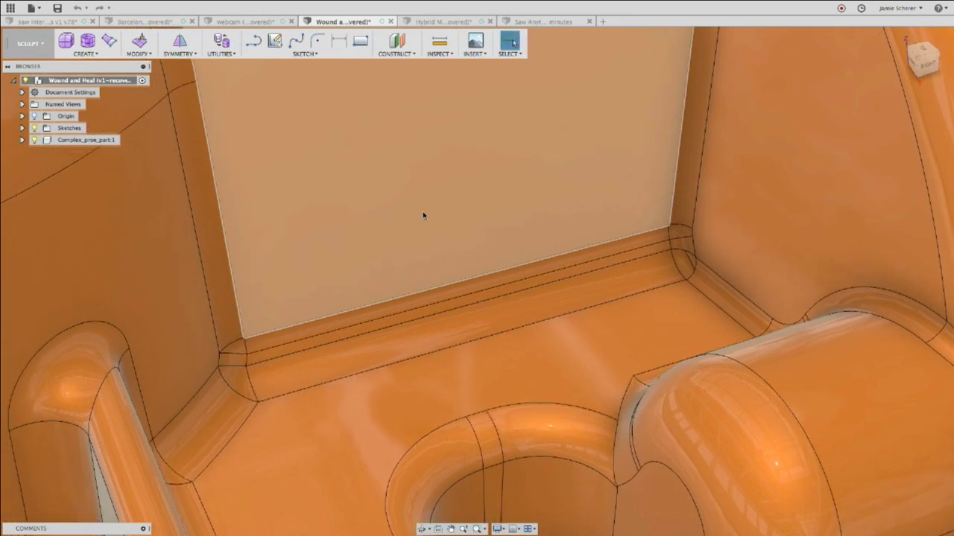
Create a construction plane along the long fillet edge at the pocket wall's base, with the distance set to 0.00.
click(402, 56)
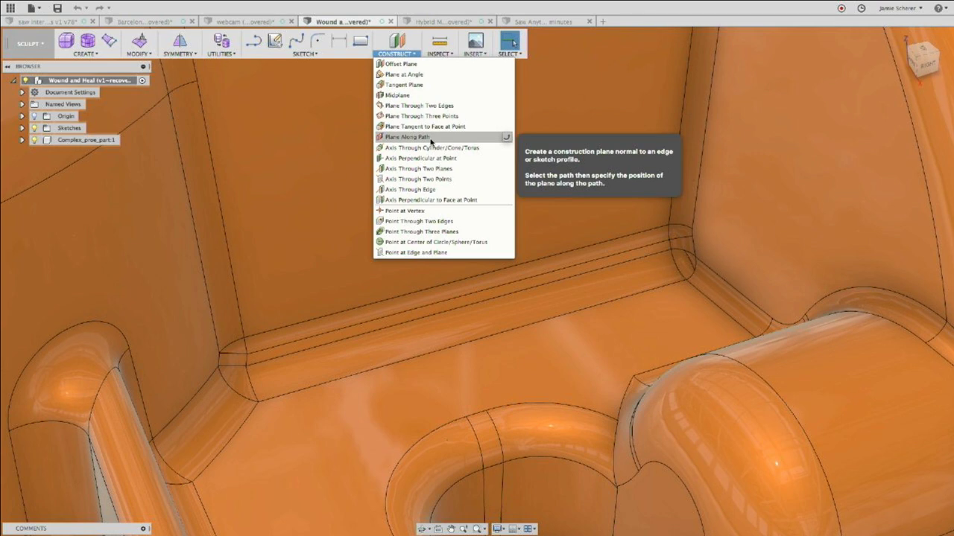
click(430, 138)
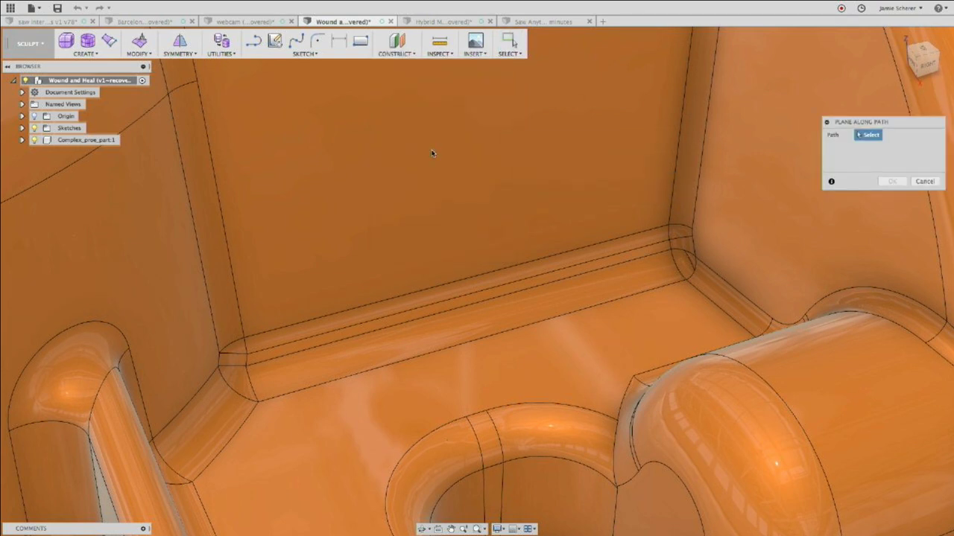
click(473, 293)
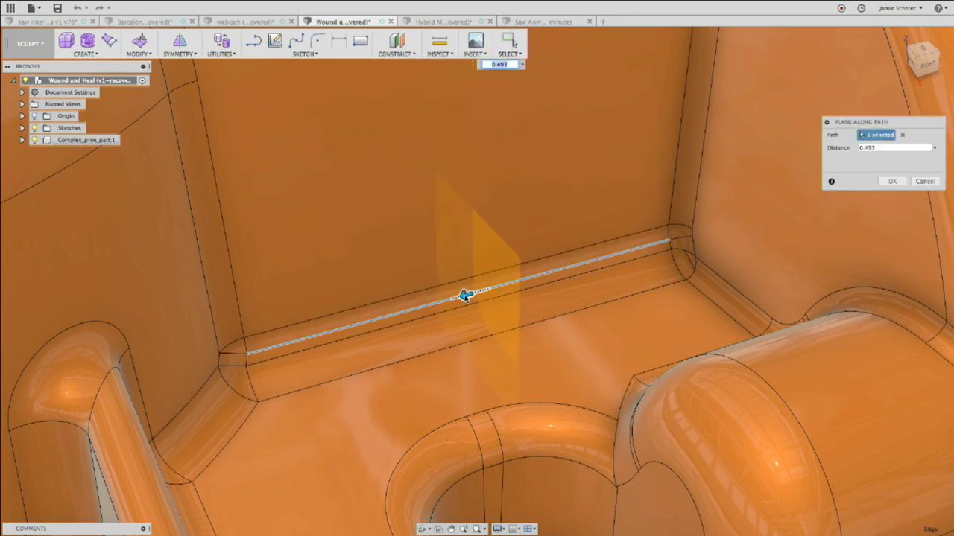
drag(465, 296, 738, 240)
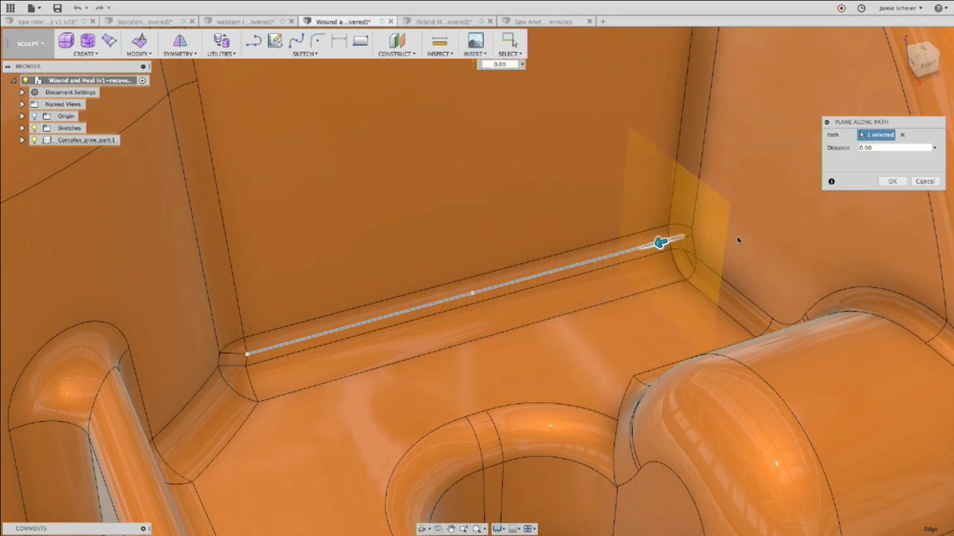
click(890, 181)
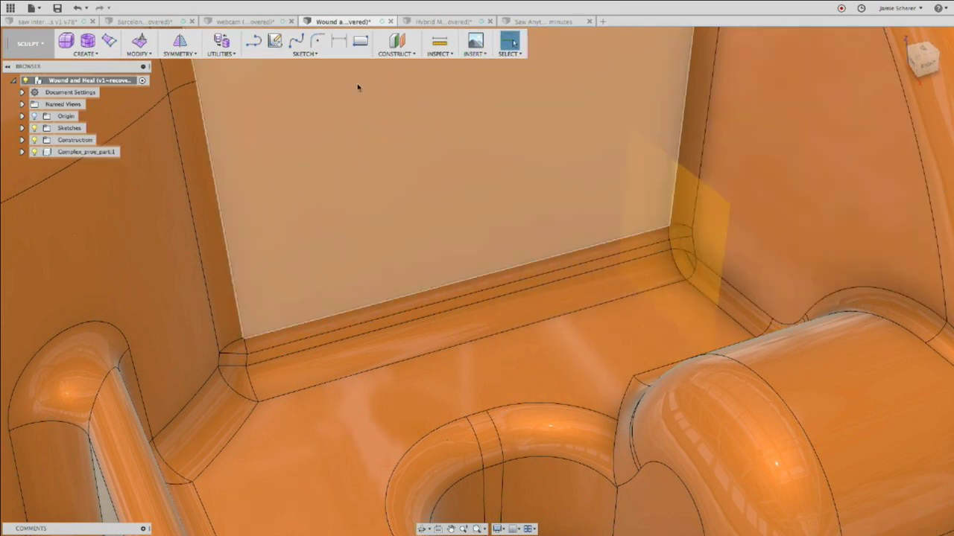
In the Model workspace, cut a sphere about 8.8 mm in diameter from the fillet corner at the existing construction plane.
click(28, 43)
click(28, 85)
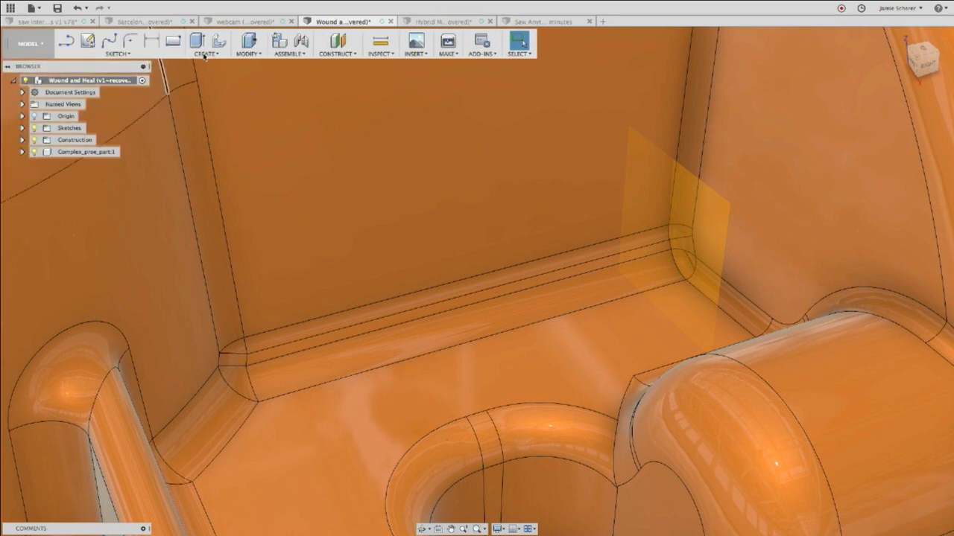
click(205, 54)
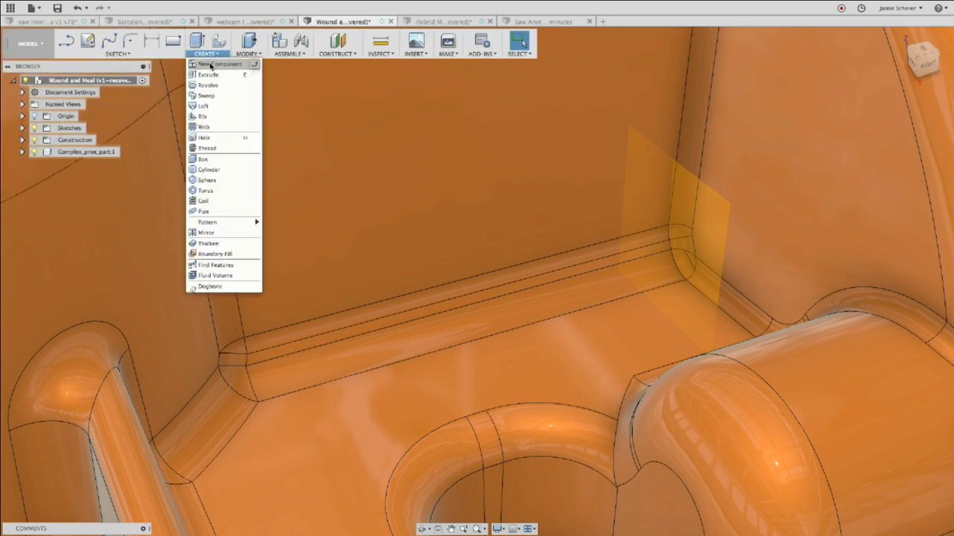
click(215, 180)
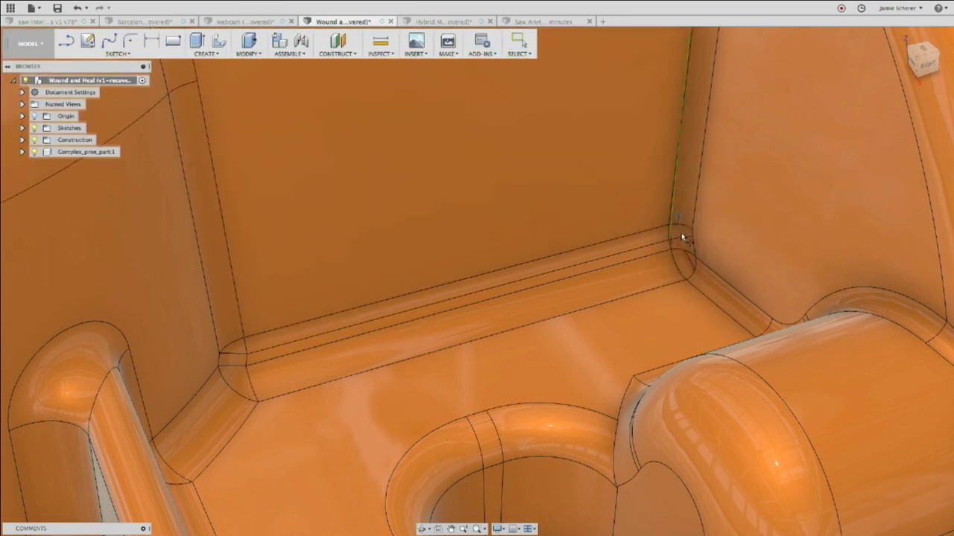
click(672, 238)
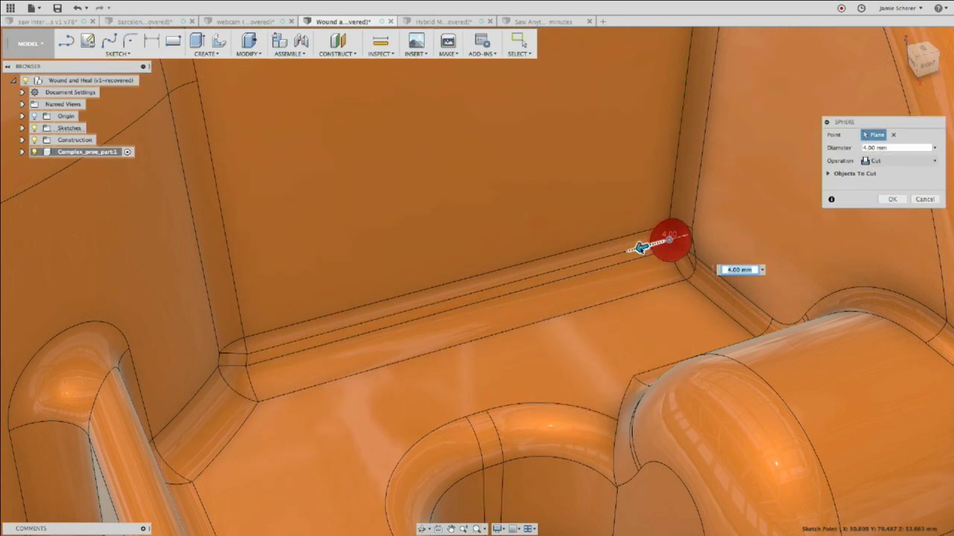
drag(641, 248, 601, 266)
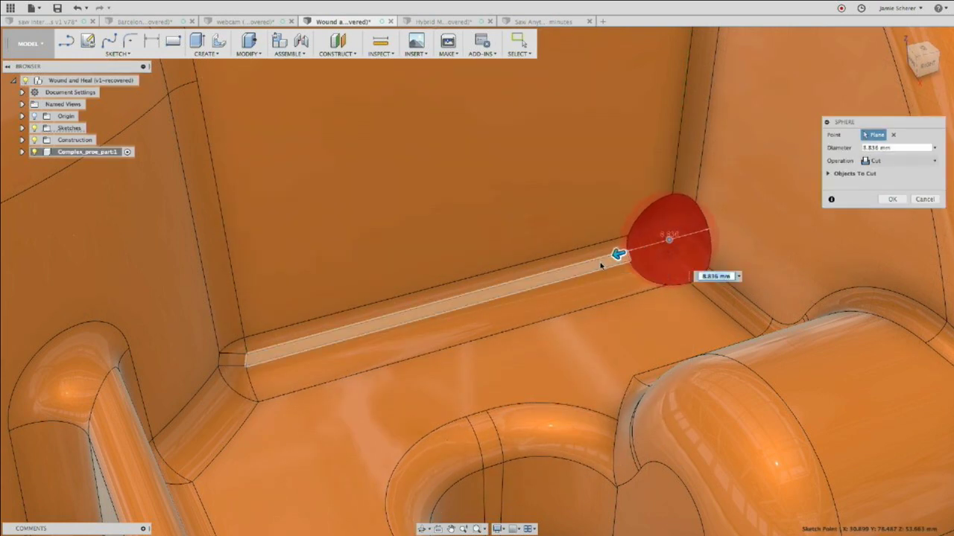
click(891, 199)
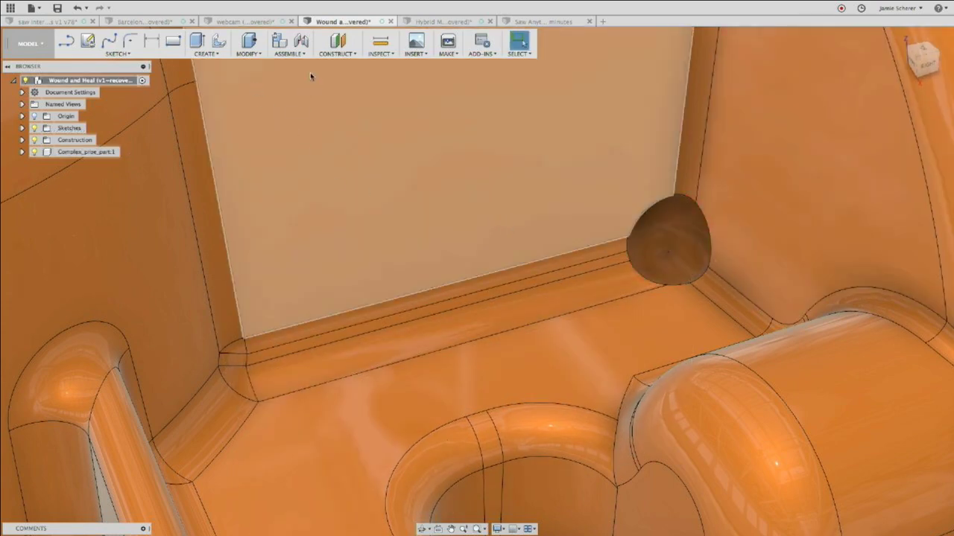
Create a plane along the wall's long fillet edge at its opposite, uncut end, with the distance set to 0.00.
click(381, 54)
click(337, 54)
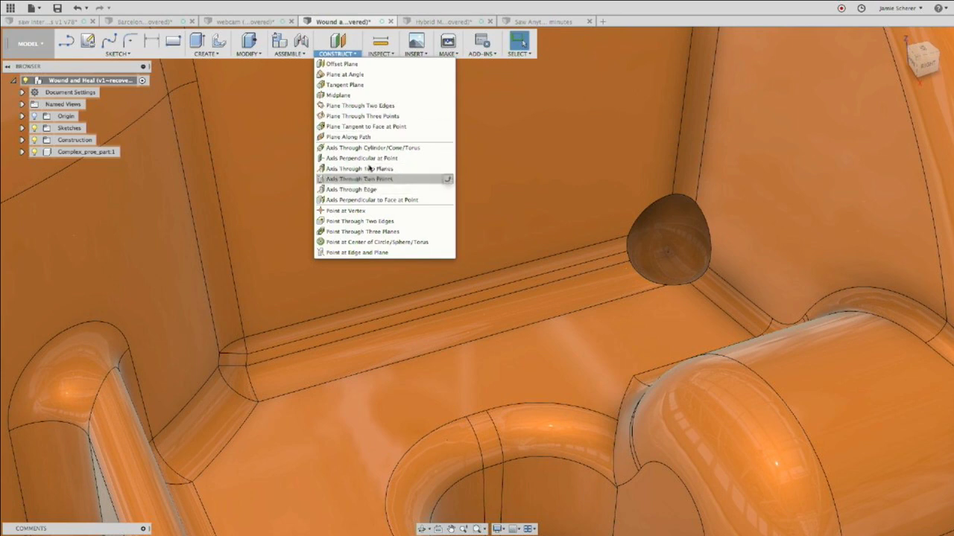
click(348, 137)
click(362, 305)
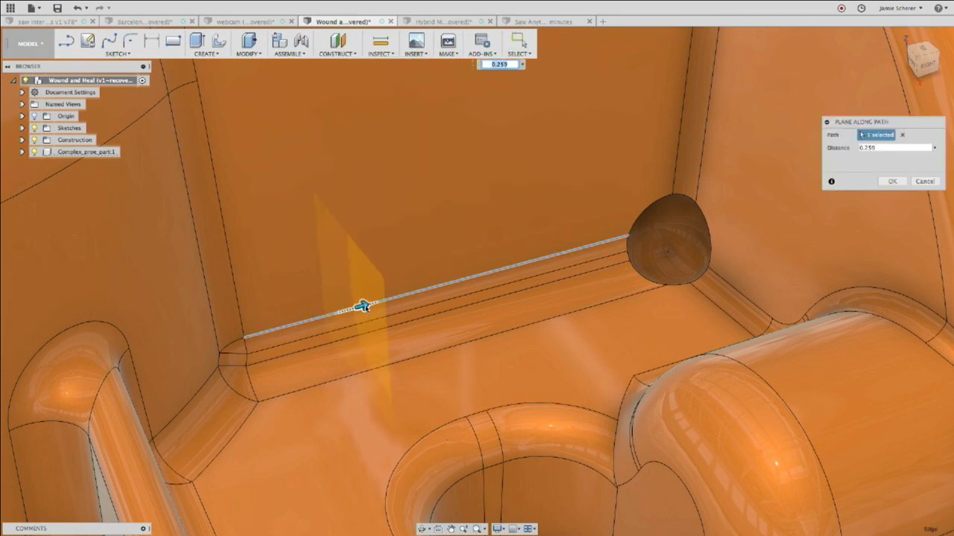
drag(365, 307, 205, 324)
click(891, 183)
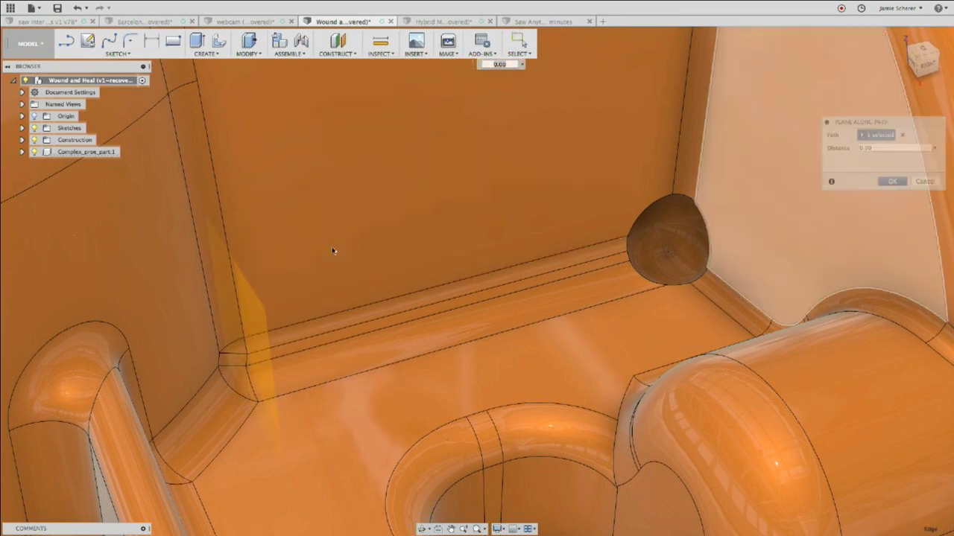
Cut a sphere about 8.65 mm in diameter from the remaining fillet corner, centred on the new construction plane.
click(206, 53)
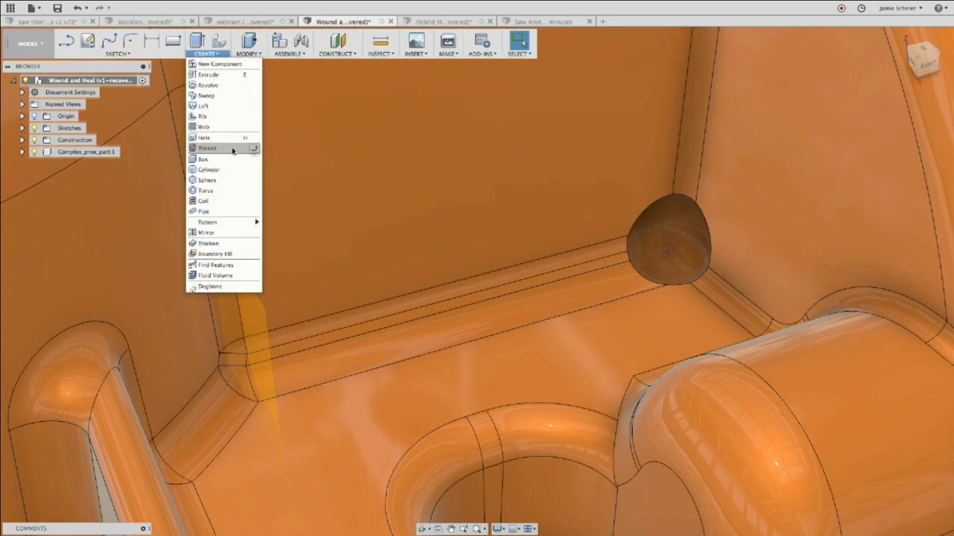
click(208, 179)
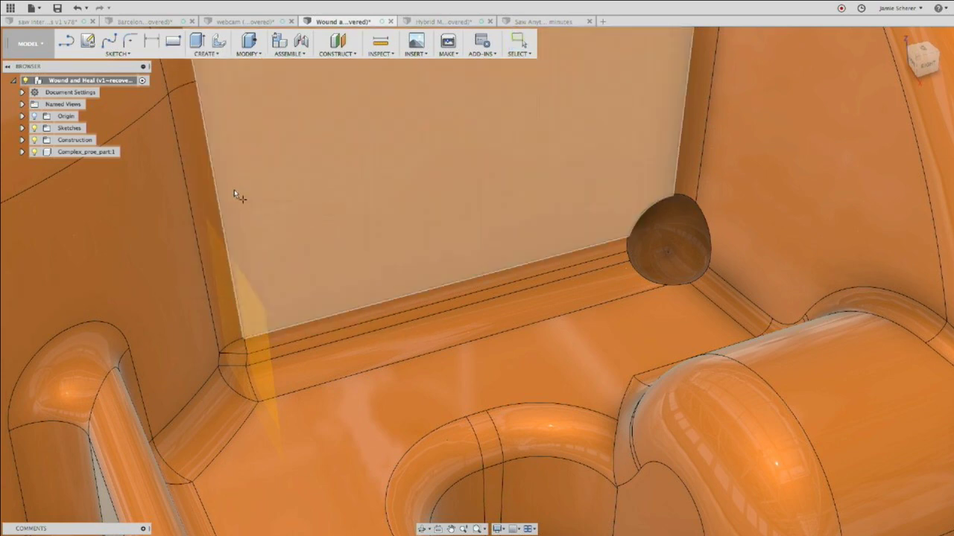
click(228, 292)
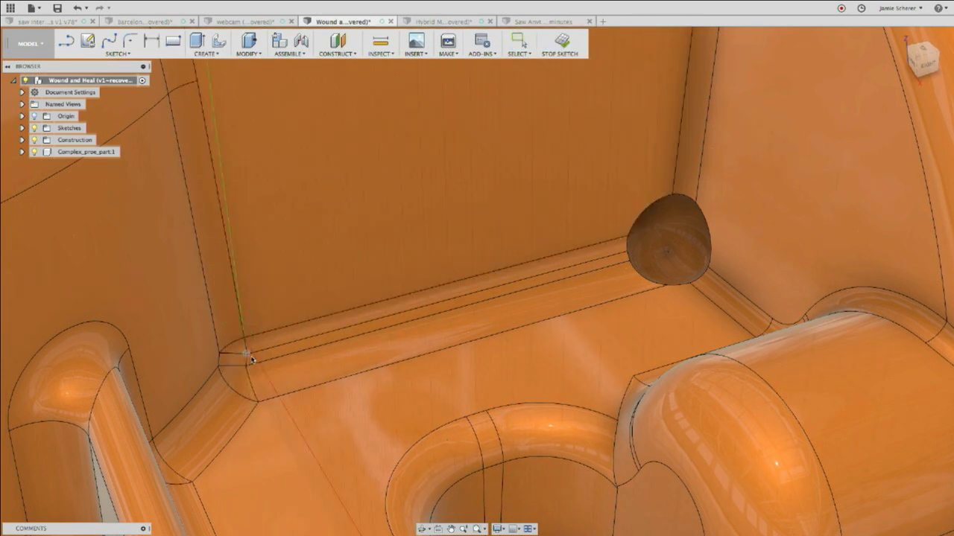
click(248, 355)
mouse_move(273, 339)
mouse_down()
mouse_move(332, 309)
mouse_move(302, 331)
mouse_up()
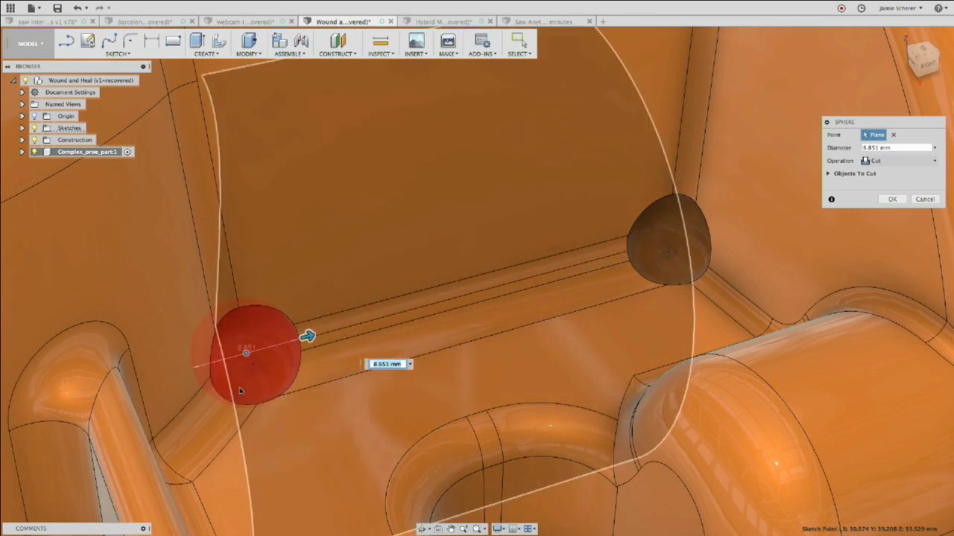
key(Return)
Delete the three fillet strips running between the two spherical cuts along the pocket wall's base.
click(323, 342)
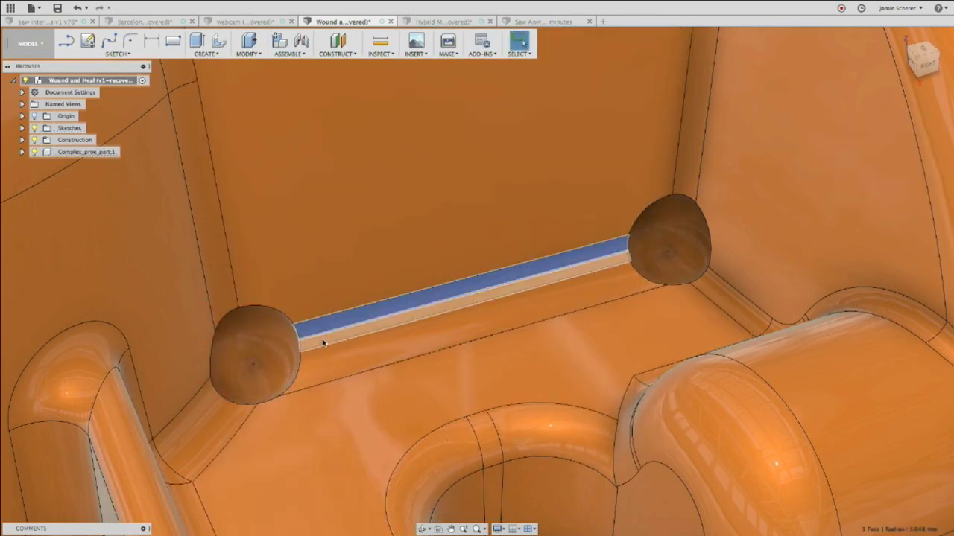
shift+click(323, 342)
shift+click(333, 361)
key(Delete)
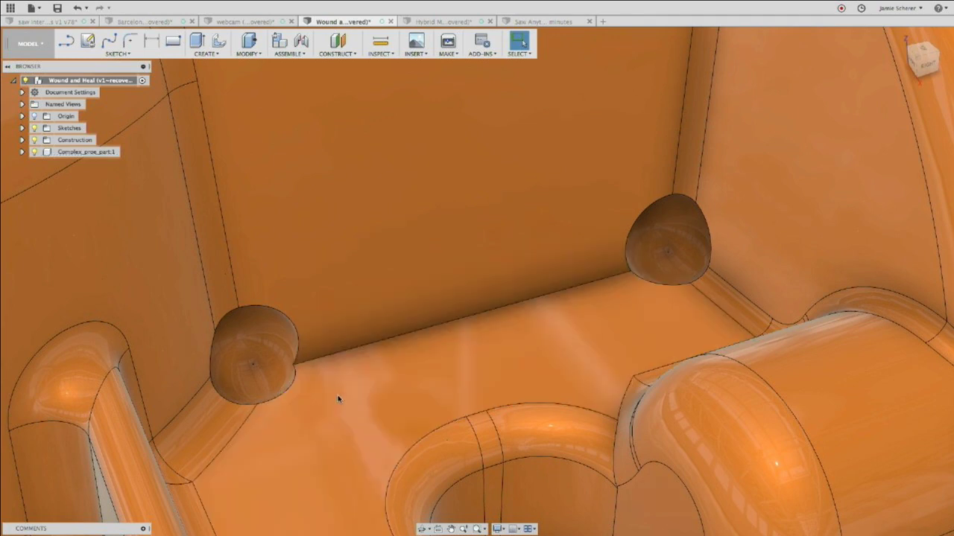
Delete both spherical cut faces to heal the corners of the pocket.
click(266, 360)
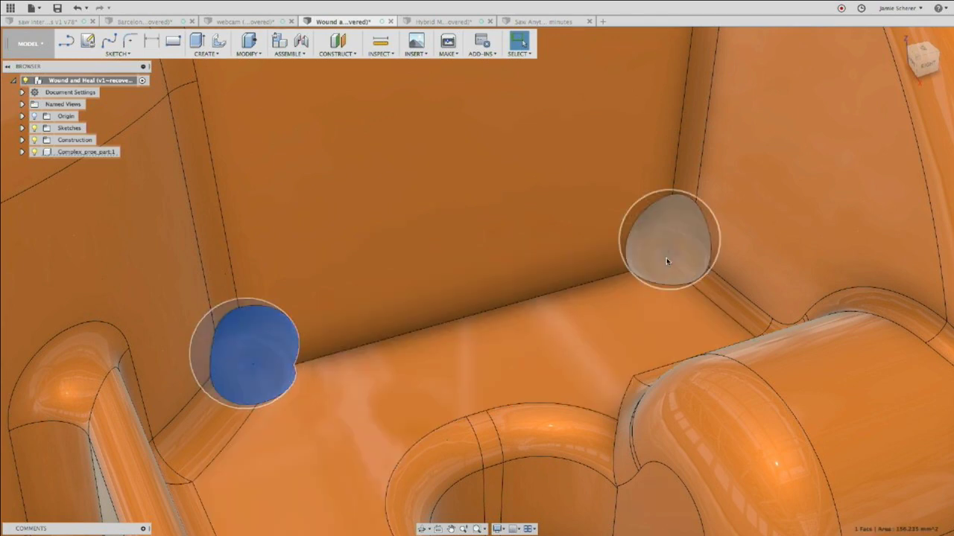
shift+click(666, 258)
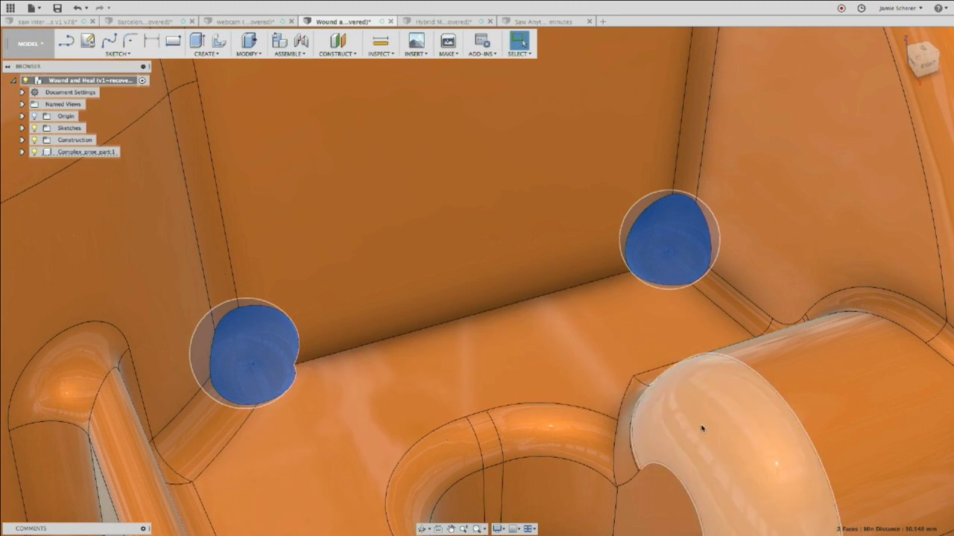
key(Delete)
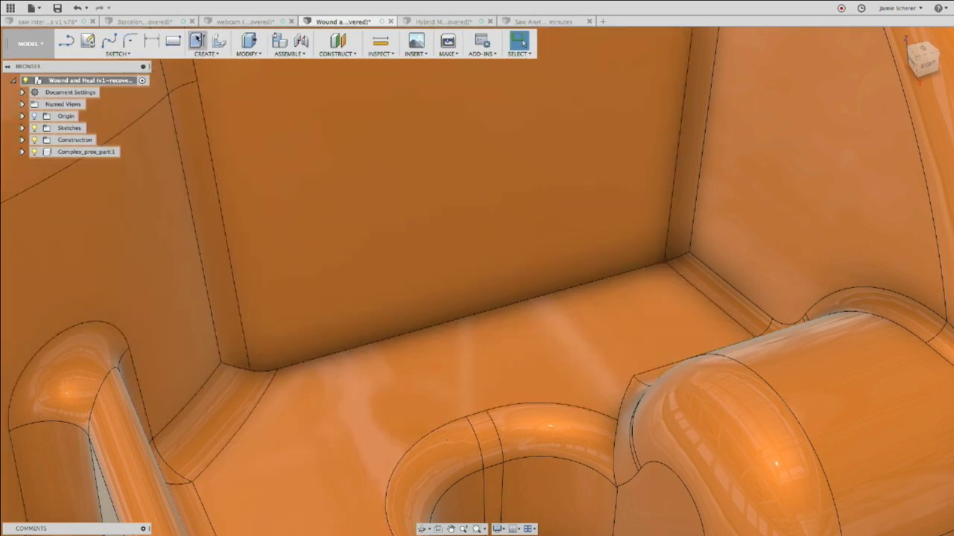
Fillet the sharp tangent edge chain along the pocket wall's base with a radius of 3 mm.
click(249, 41)
click(243, 370)
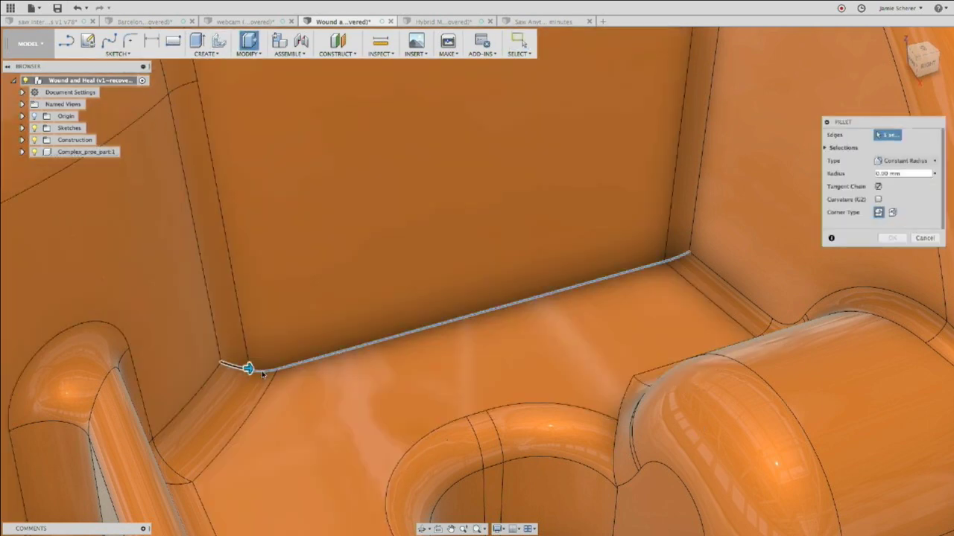
click(246, 369)
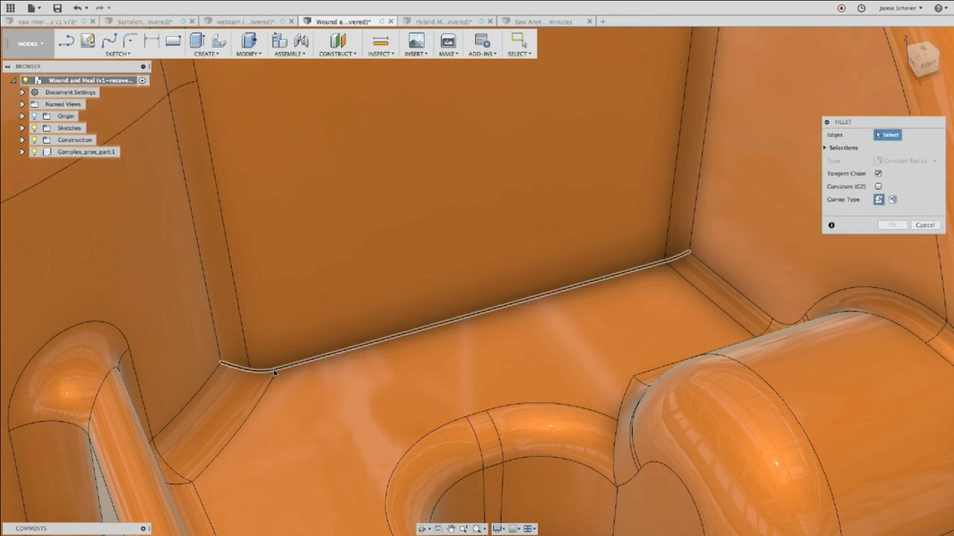
click(305, 358)
text(3)
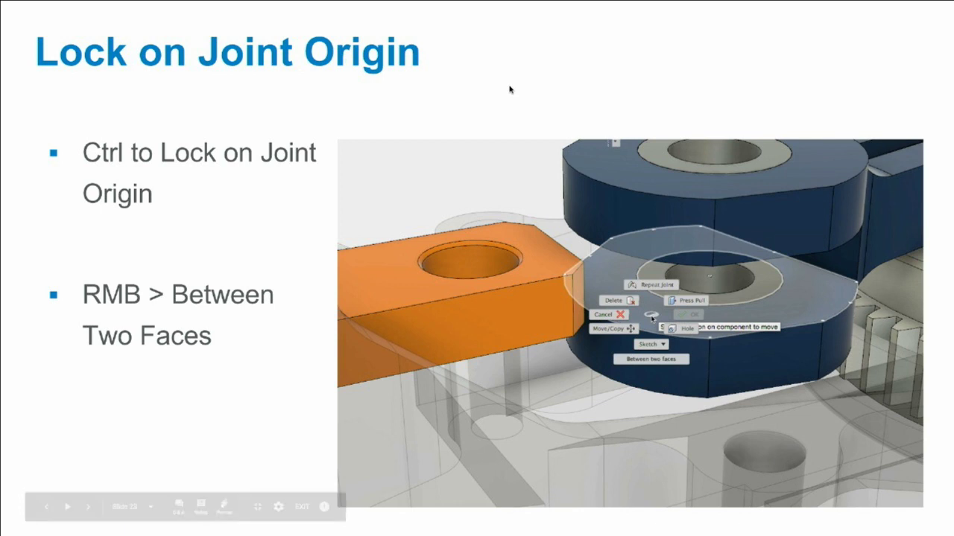
key(Right)
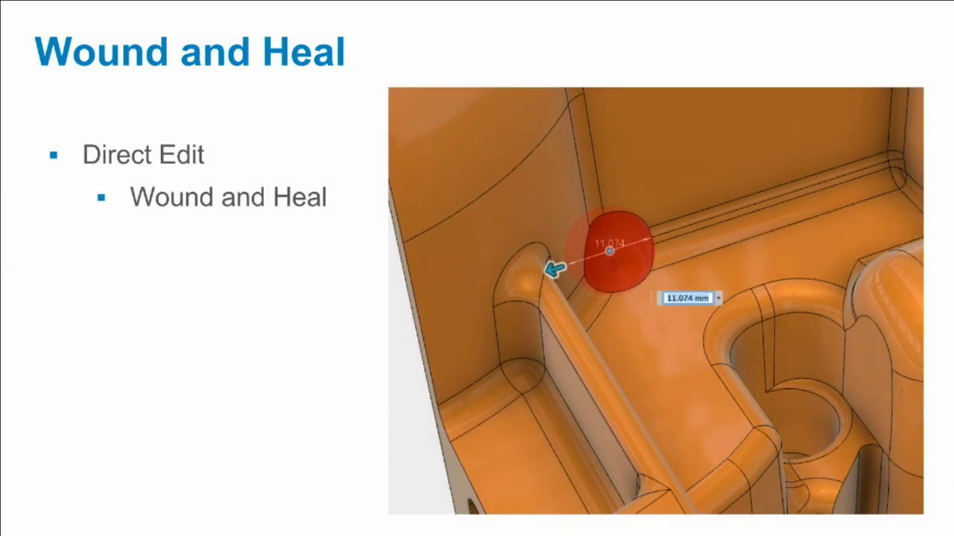
key(Right)
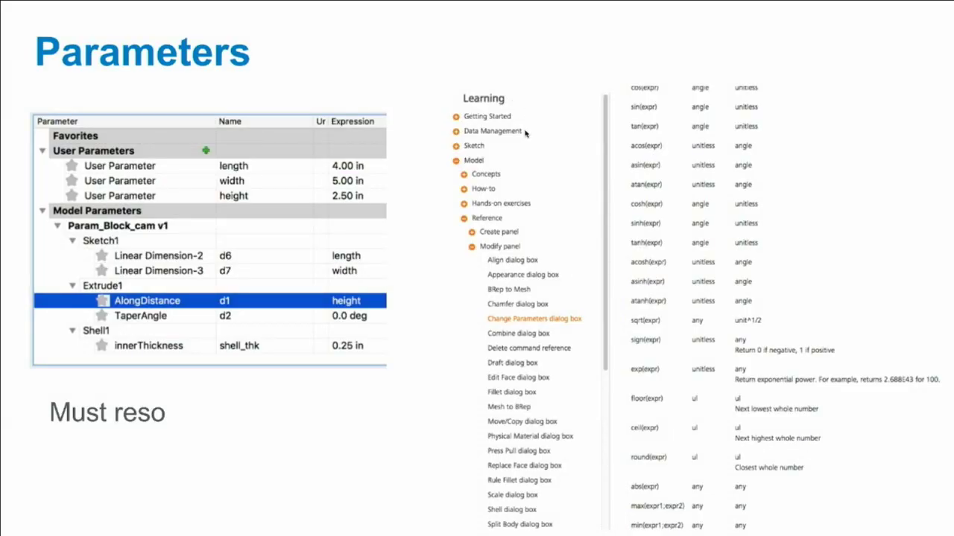
key(Right)
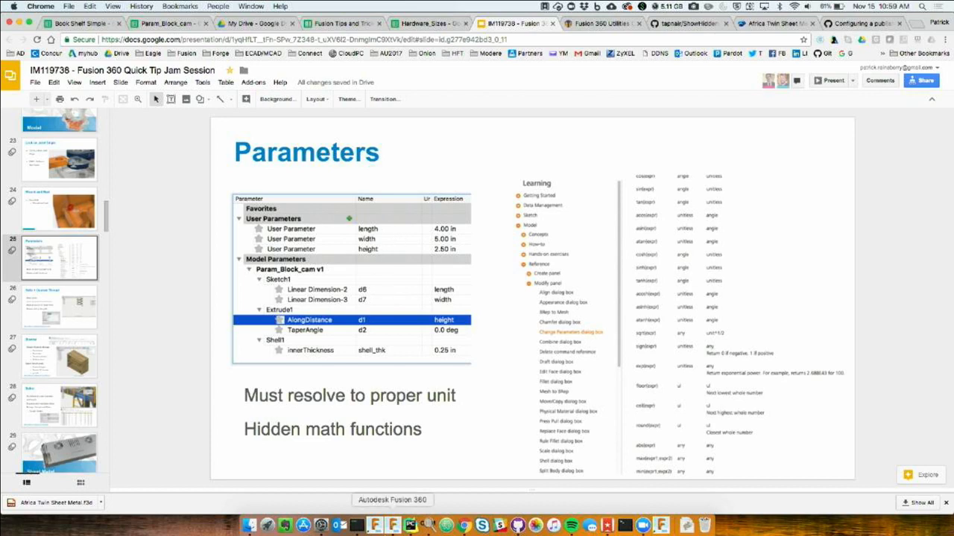
Switch to the Param_Block_cam document in Fusion 360 and open its parameters table to review the user and model parameters.
click(390, 526)
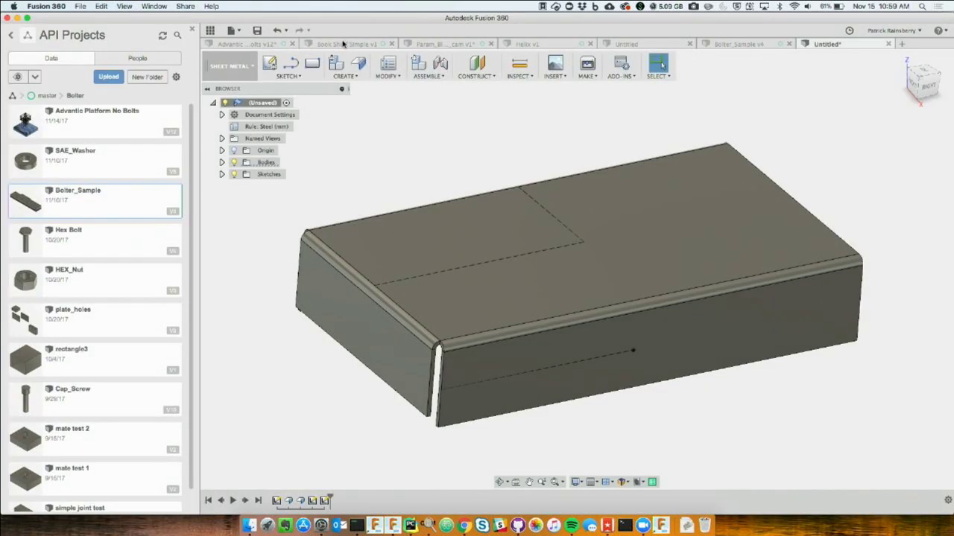
click(467, 45)
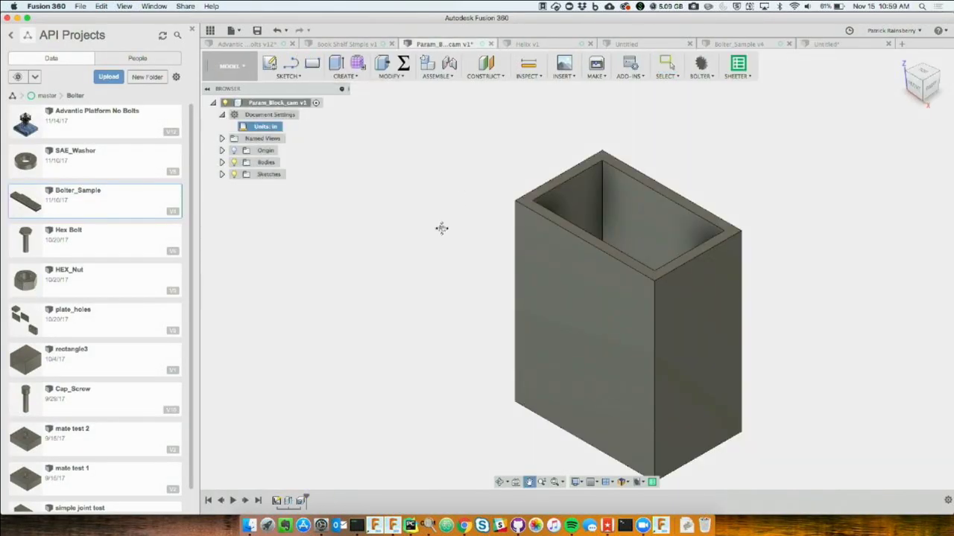
middle_drag(441, 228, 400, 196)
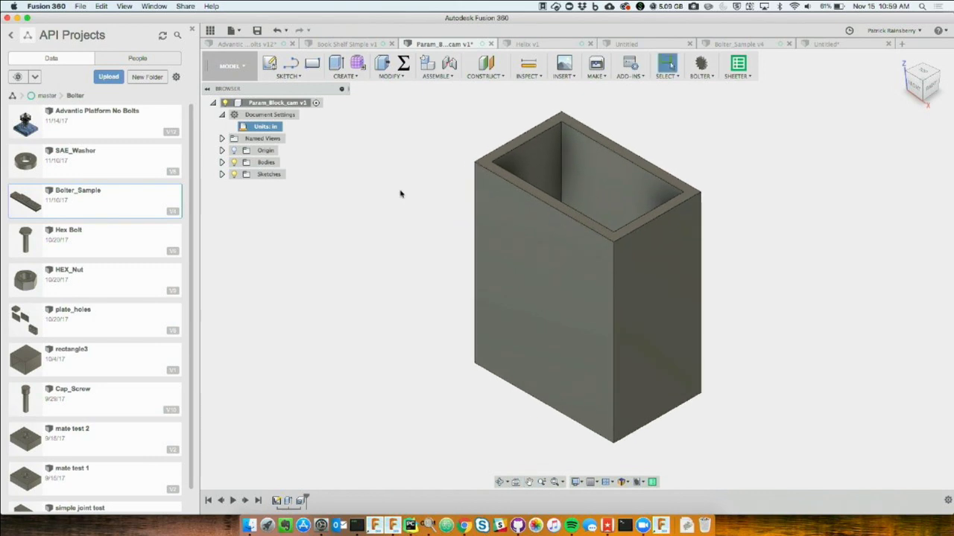
click(390, 74)
click(397, 289)
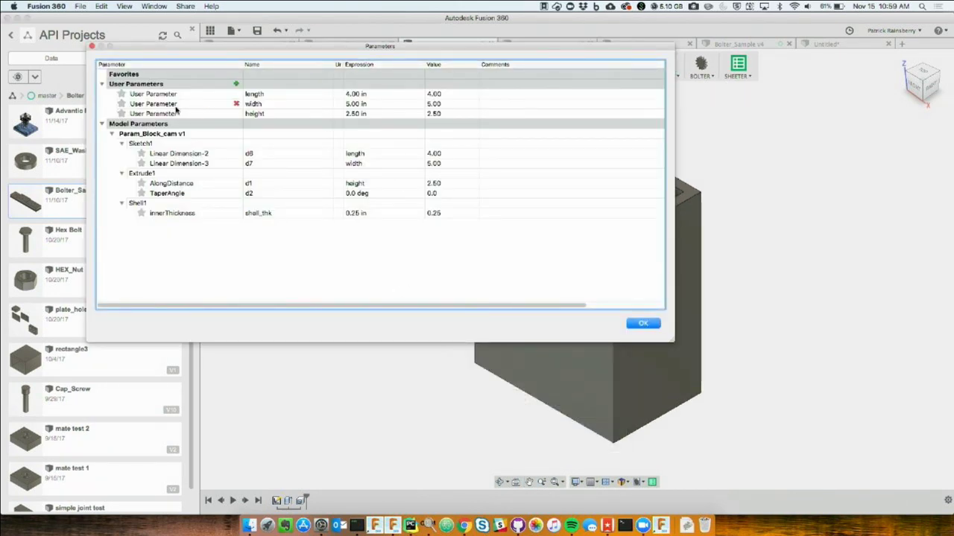
click(102, 85)
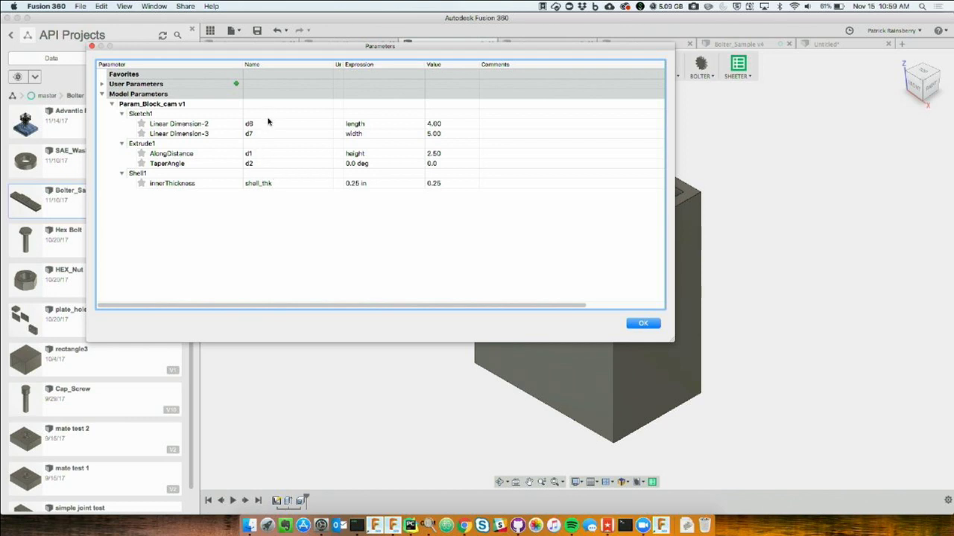
click(103, 84)
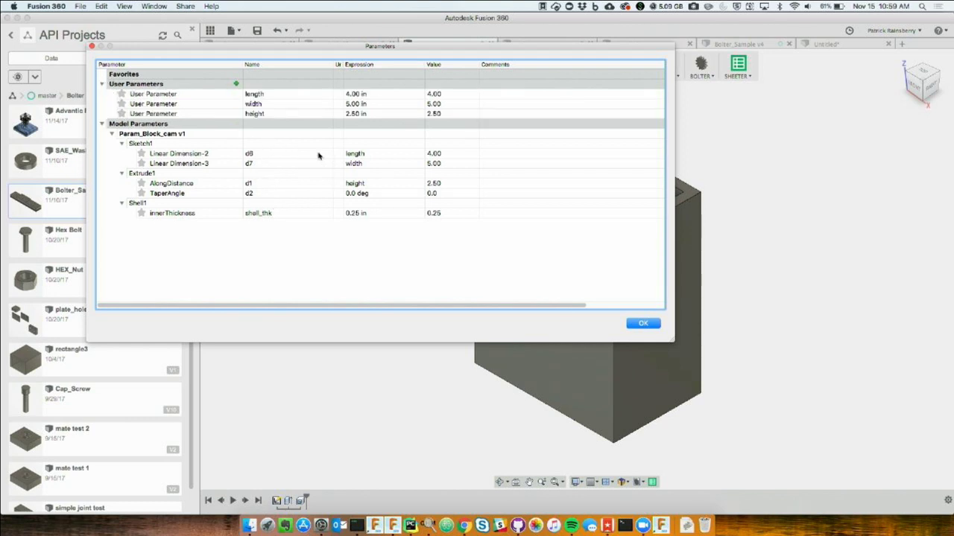
Add a user parameter named thickness in inches with the expression .25.
click(236, 84)
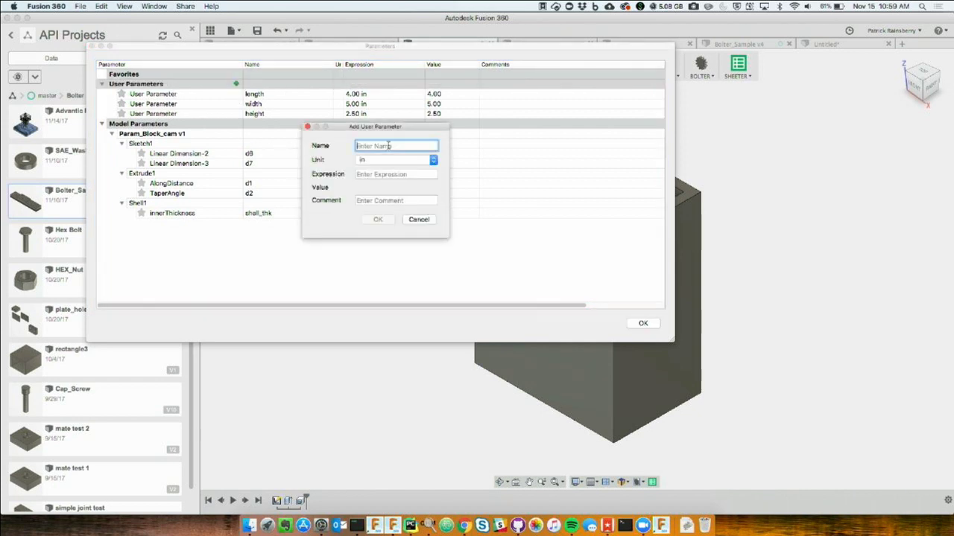
text(thickn)
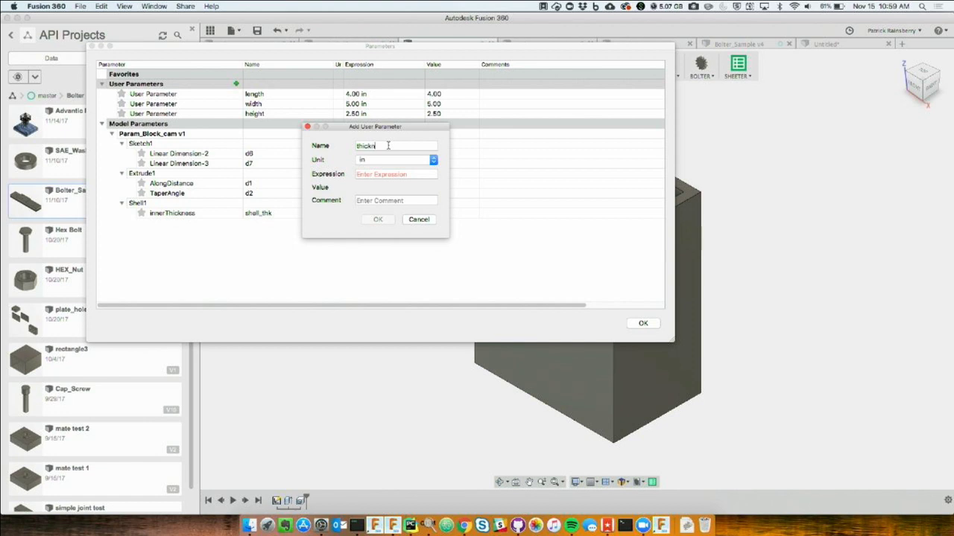
text(ess)
click(381, 174)
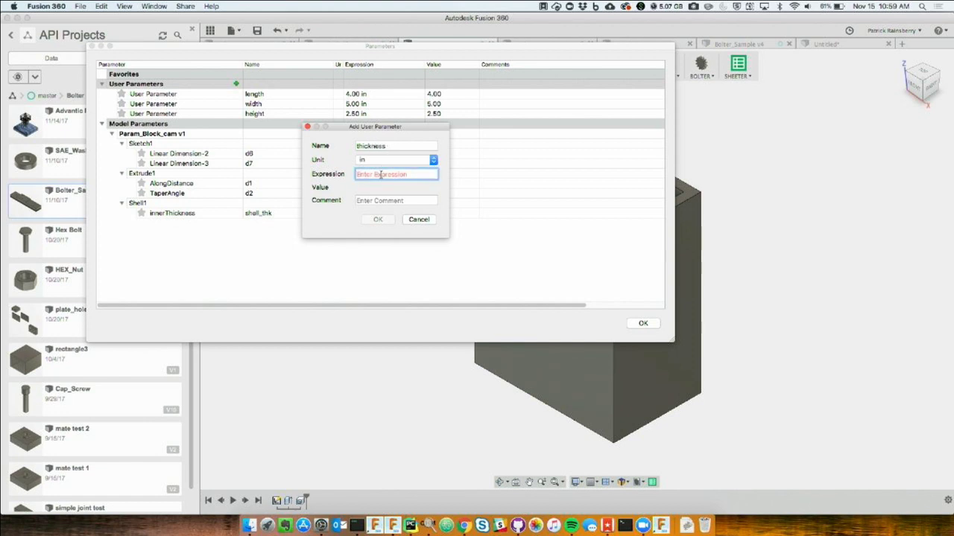
text(.25)
key(Return)
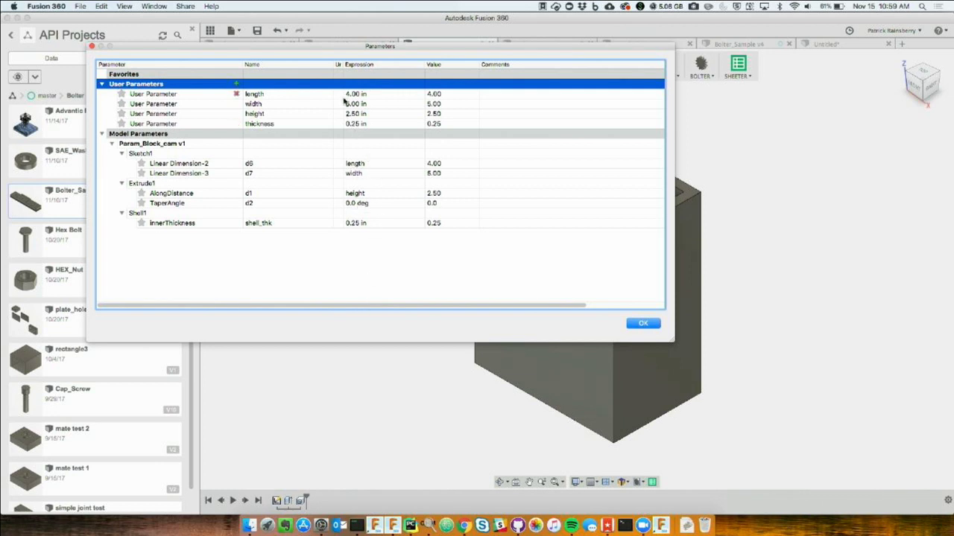
Set the expression of Shell1's innerThickness model parameter to 0.5 in and apply it to the block.
double_click(354, 224)
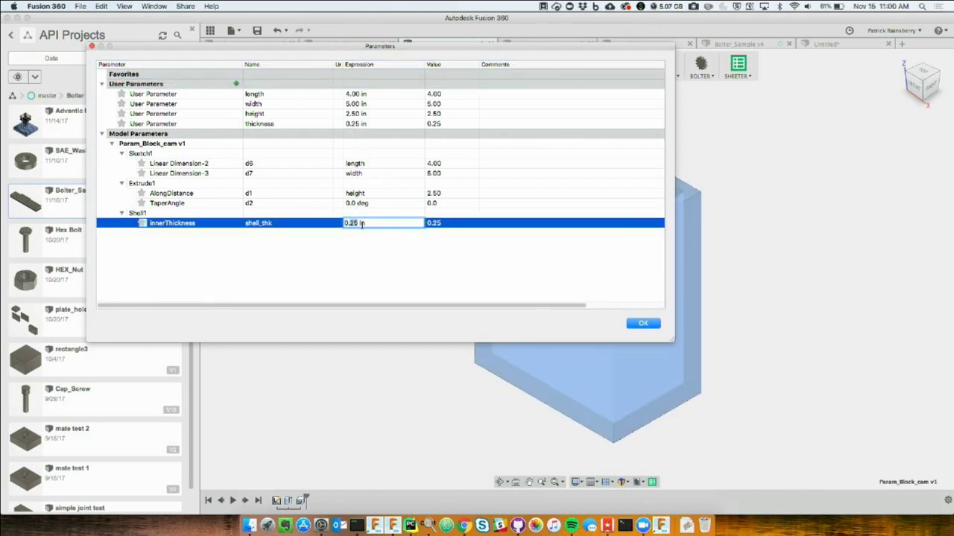
text(0.5)
key(Return)
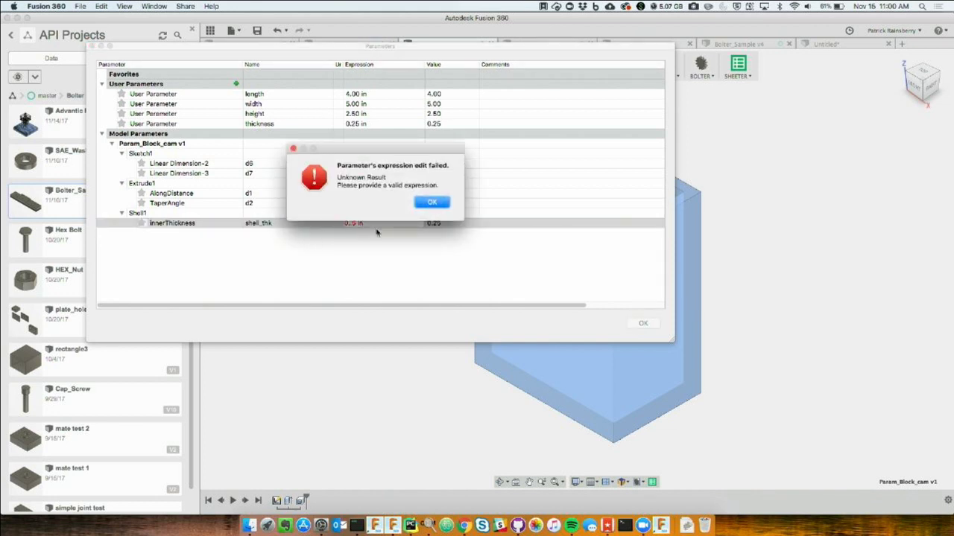
click(429, 206)
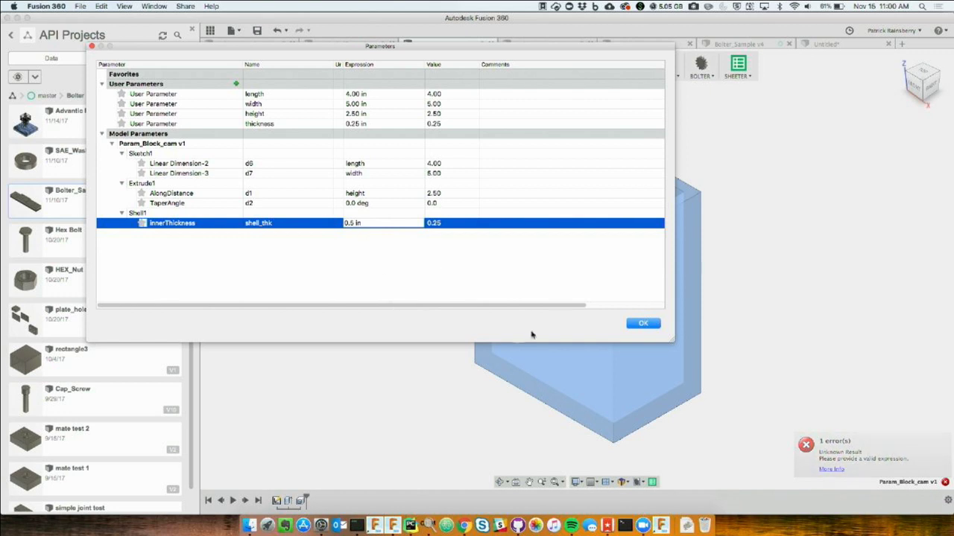
click(382, 203)
middle_drag(744, 313, 768, 482)
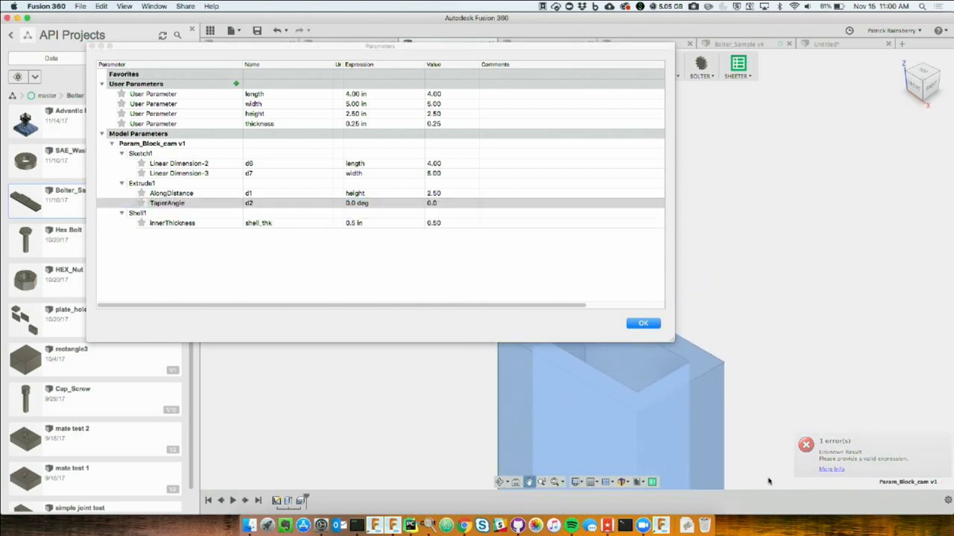
Drive Shell1's innerThickness model parameter with the thickness user parameter.
click(351, 223)
double_click(353, 223)
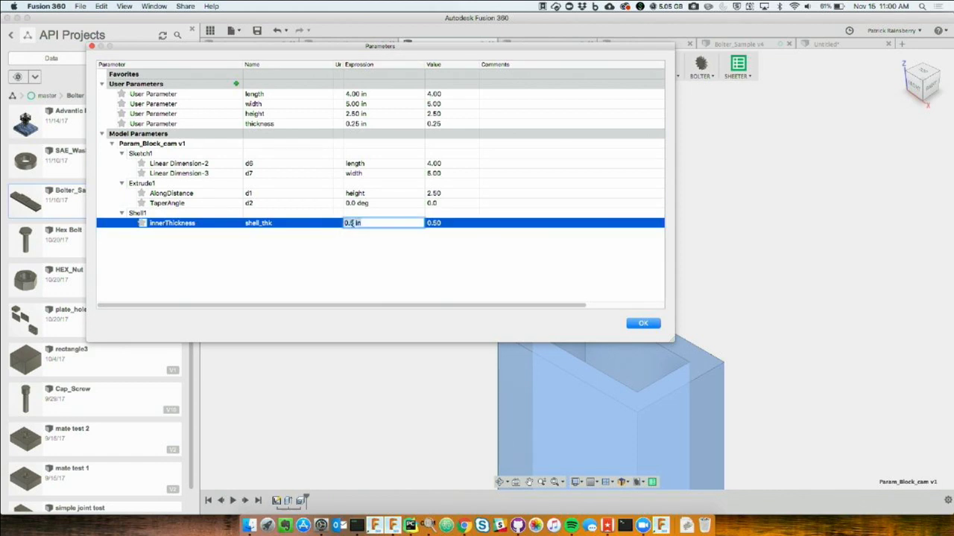
click(353, 222)
drag(363, 223, 335, 226)
text(thickn)
key(Return)
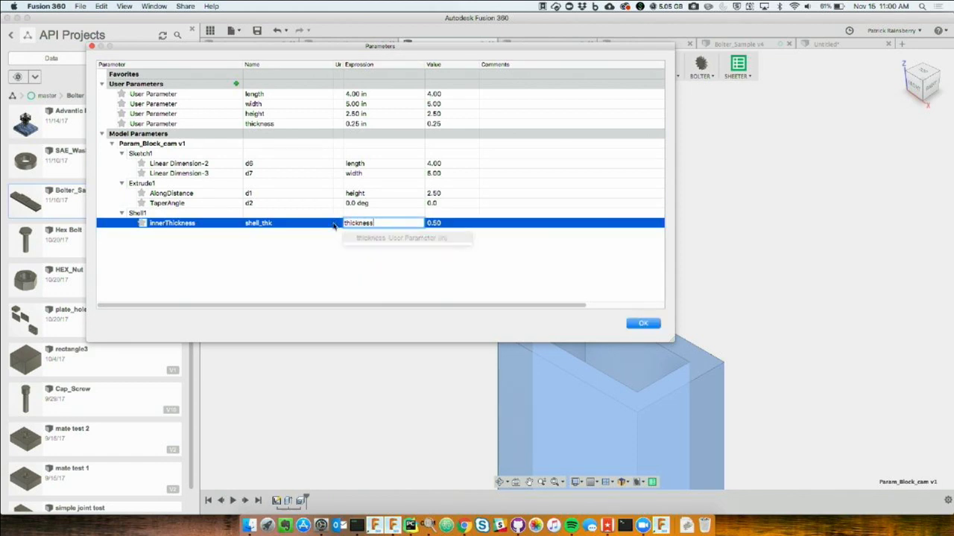
click(376, 204)
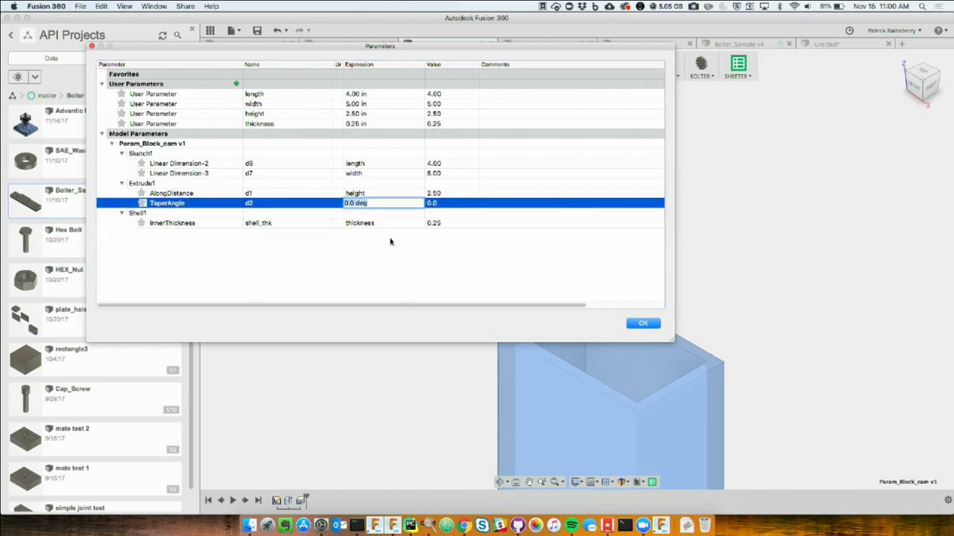
click(371, 163)
click(371, 163)
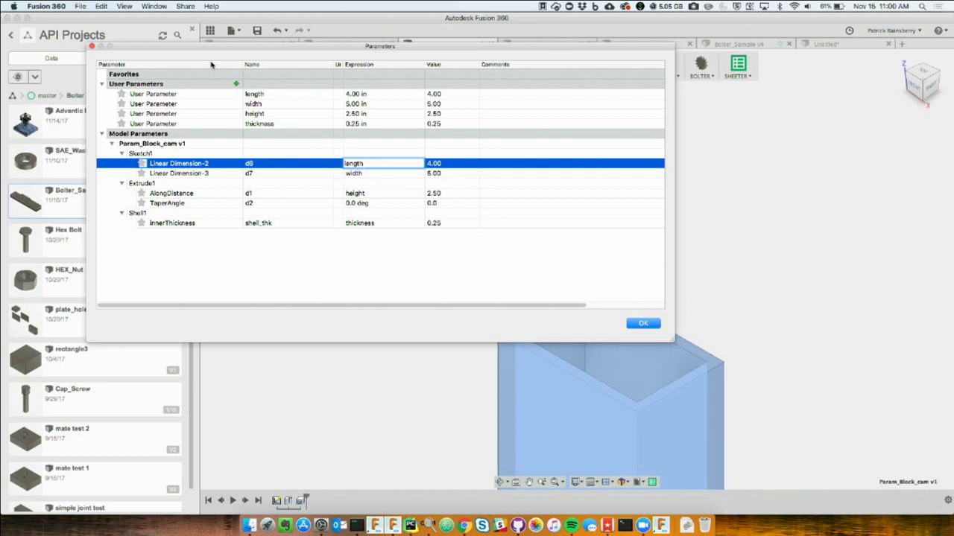
Add a user parameter named height_CM in cm with the expression height.
click(236, 84)
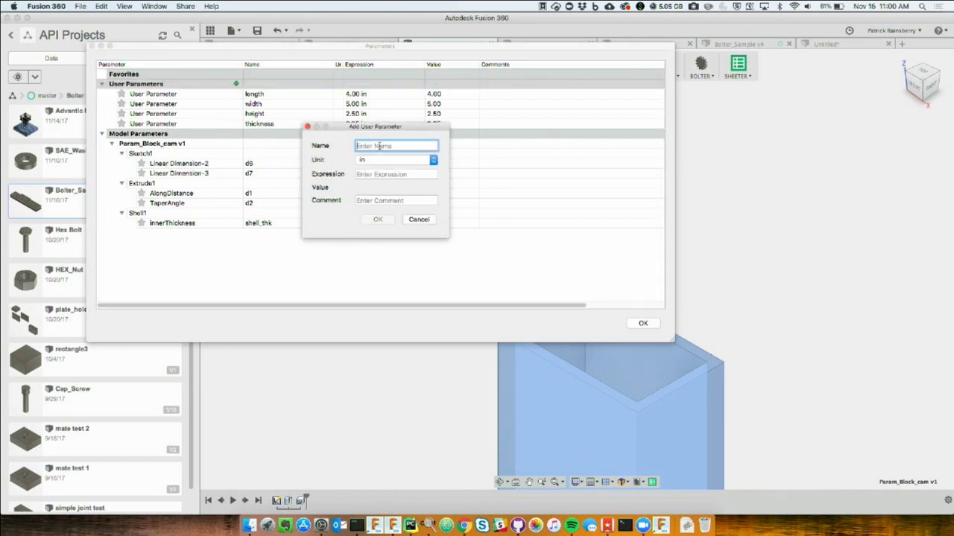
text(height_EM)
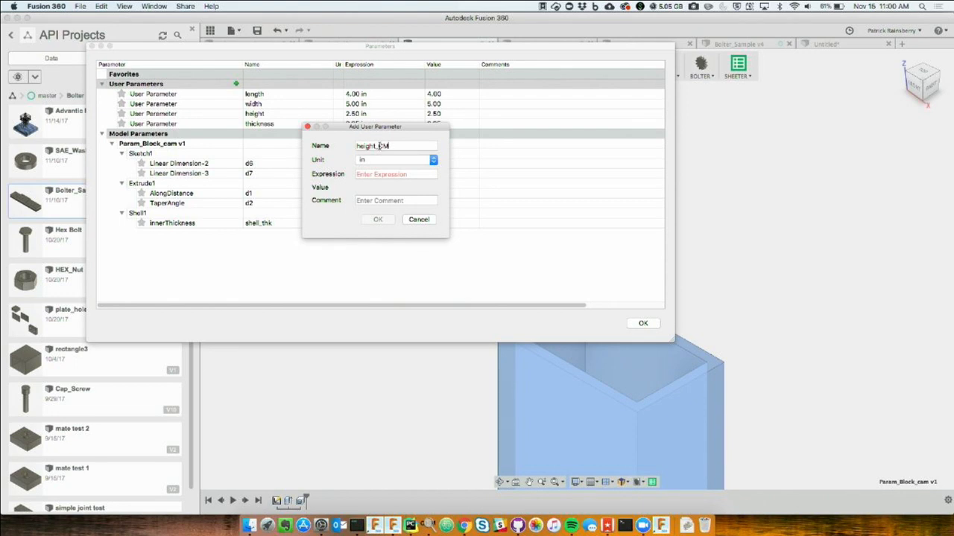
click(385, 161)
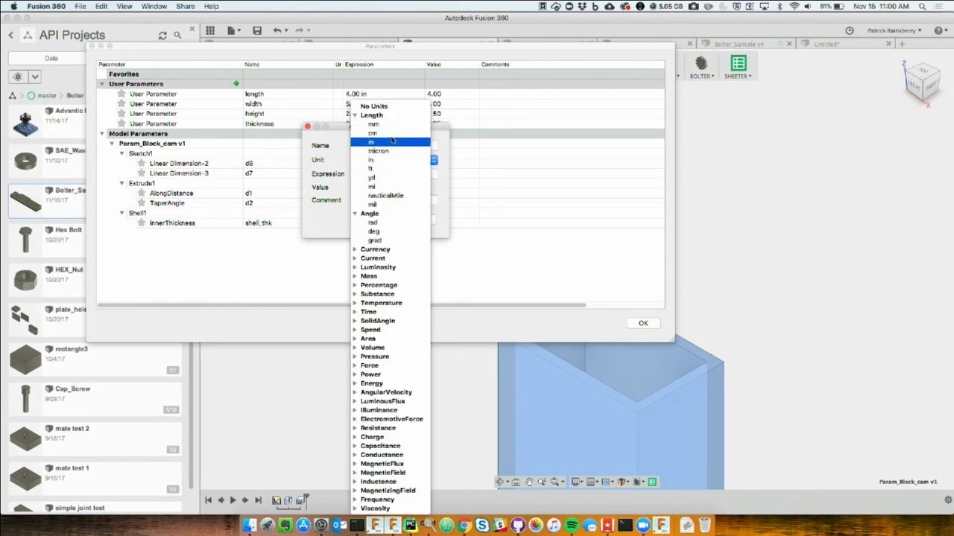
click(380, 132)
click(388, 173)
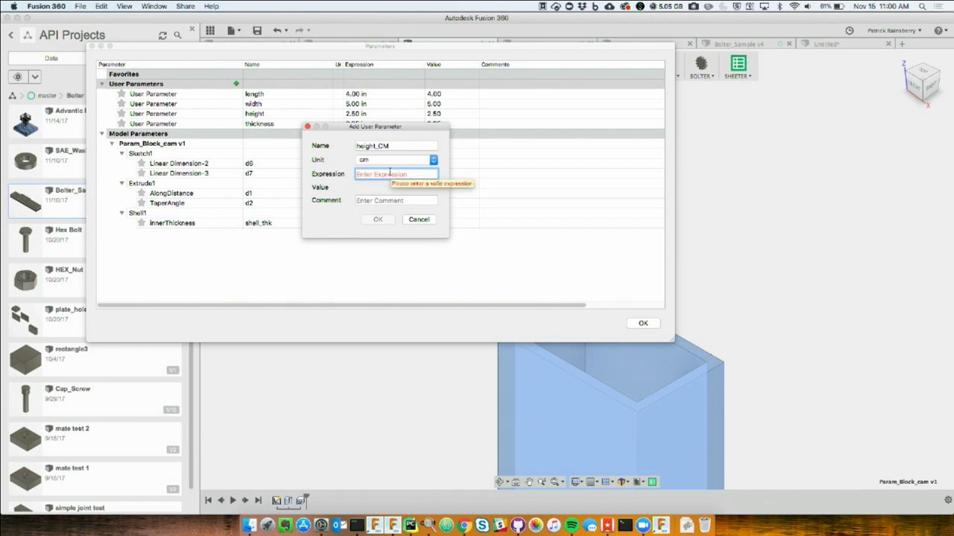
text(height)
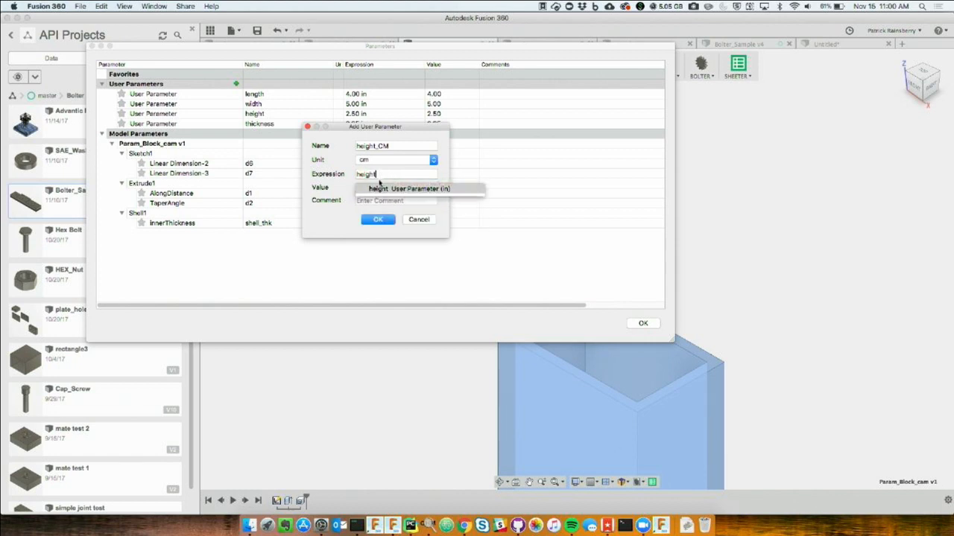
click(380, 186)
click(377, 219)
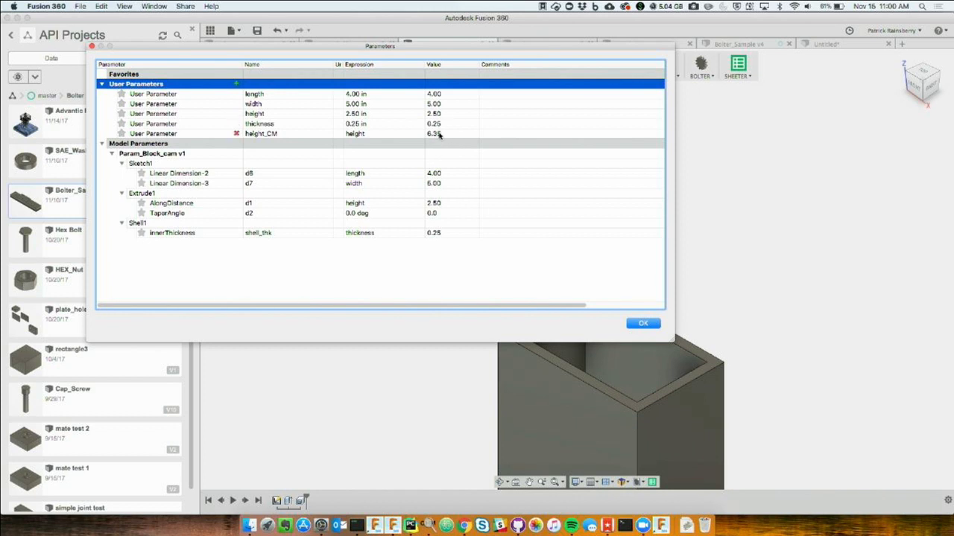
Try to set the expression of Sketch1's Linear Dimension-2 to length*width.
click(377, 173)
click(378, 172)
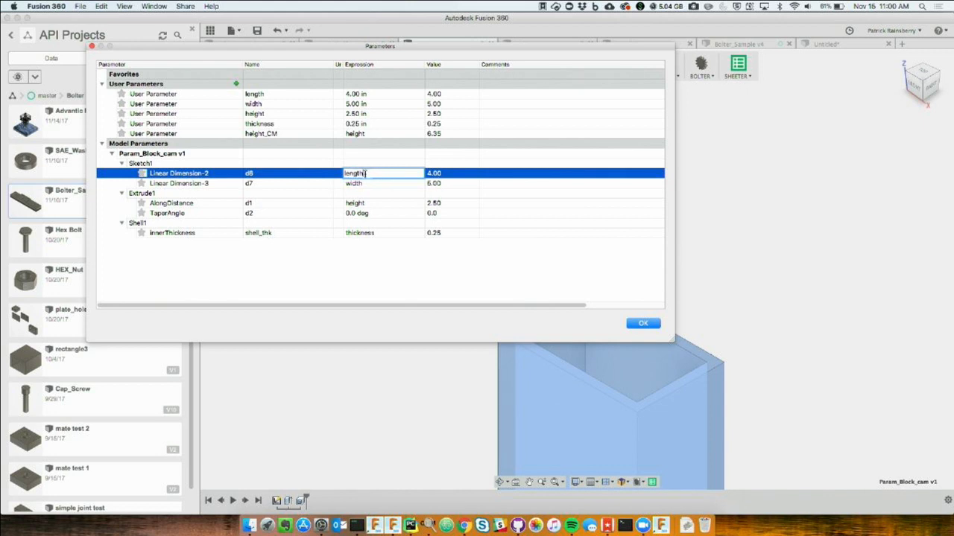
text(*)
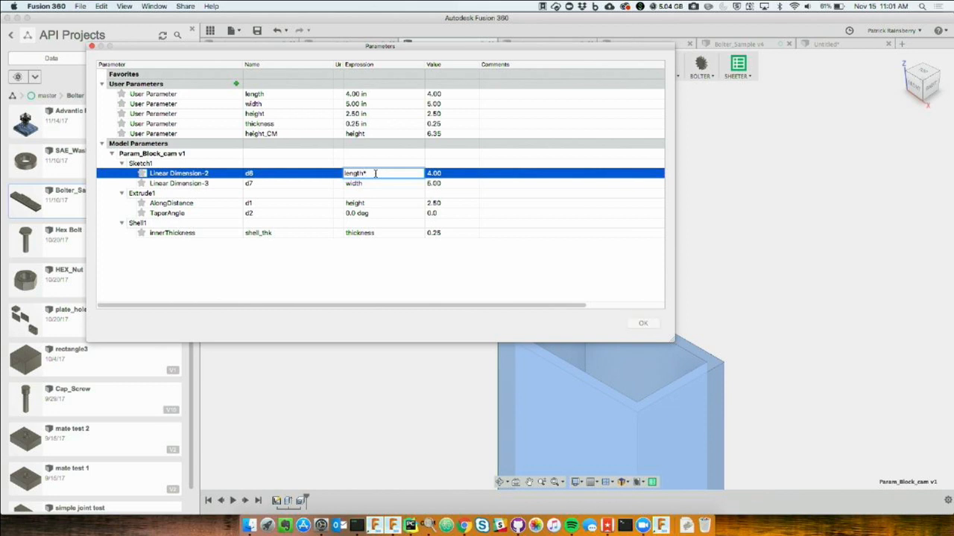
text(width)
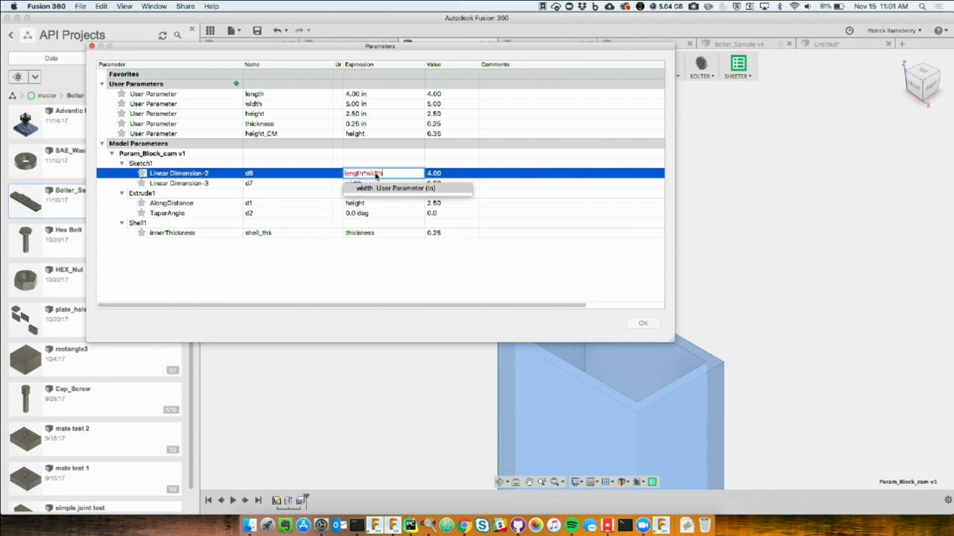
key(Return)
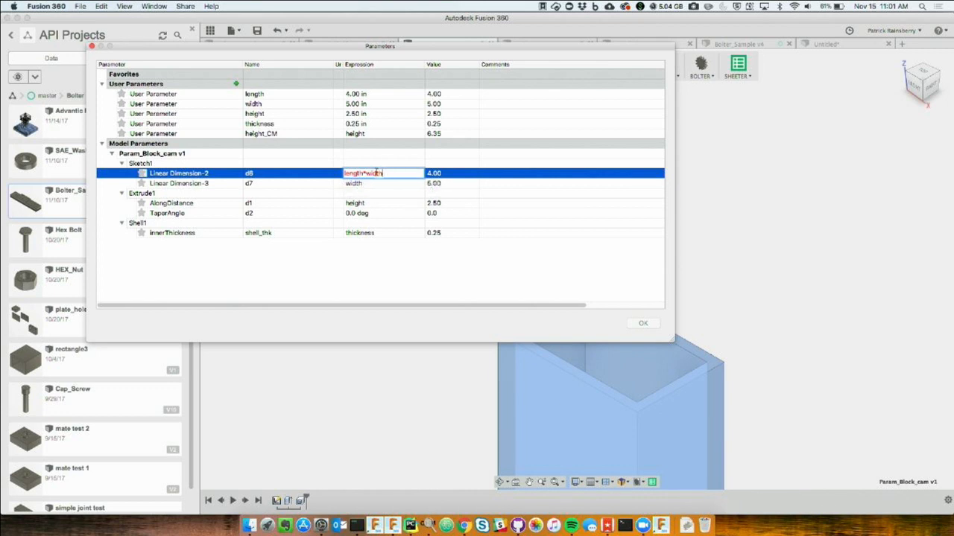
key(Return)
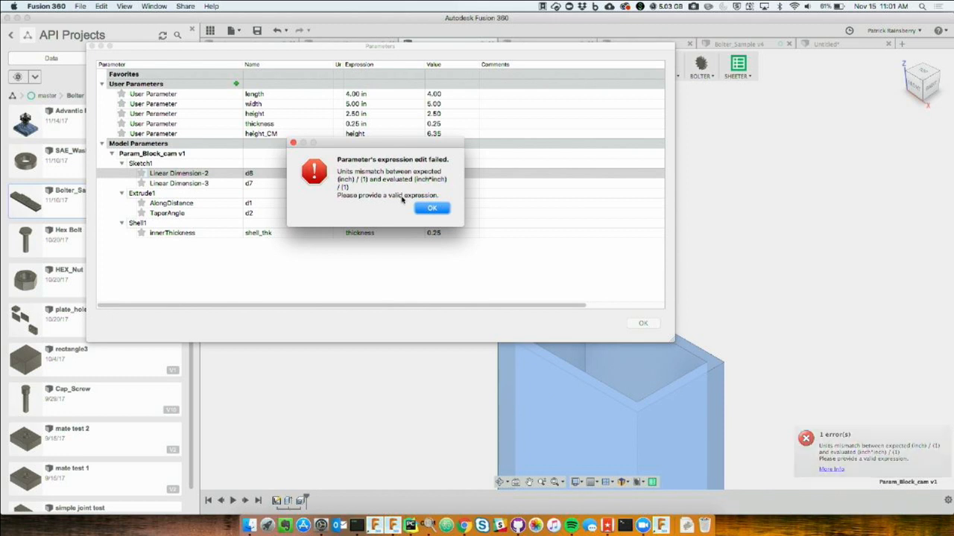
click(435, 210)
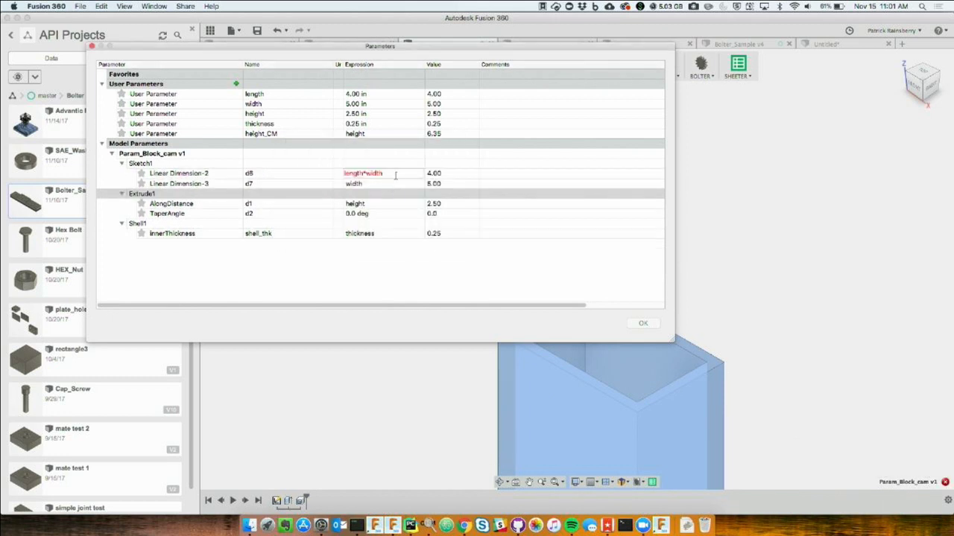
Correct the units of Sketch1's Linear Dimension-2 by extending its expression to length*width/1 in.
click(396, 174)
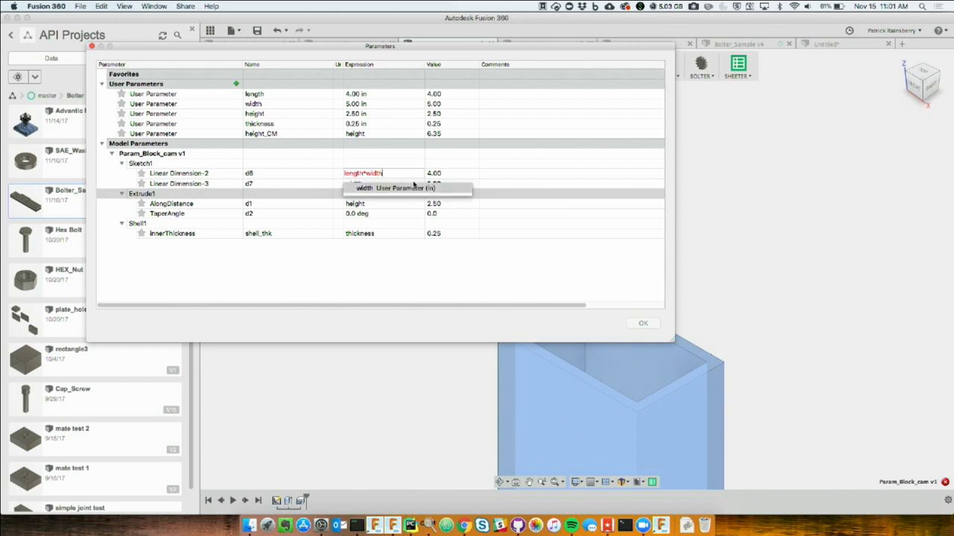
text(/)
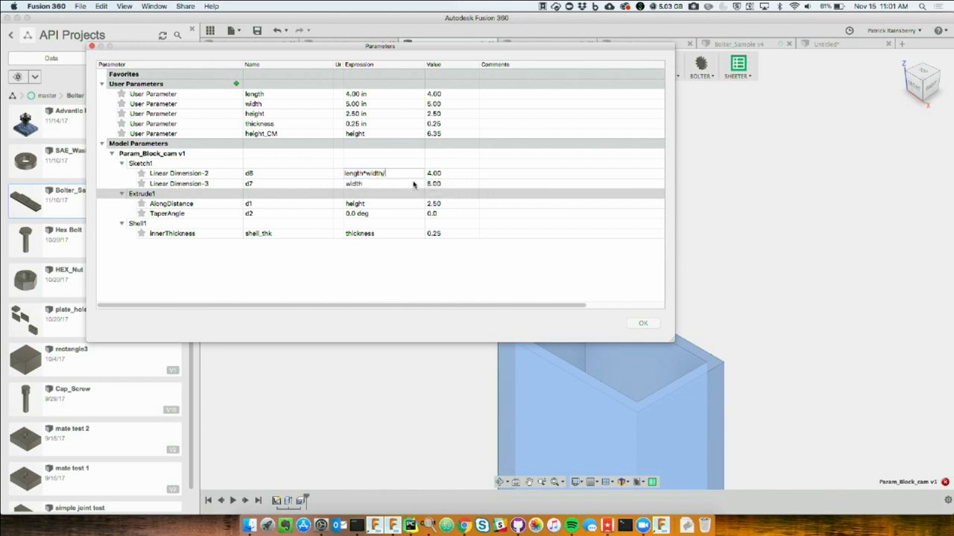
text(1 in)
Enter floor(height) as the expression of Shell1's innerThickness parameter to try a math function.
click(385, 234)
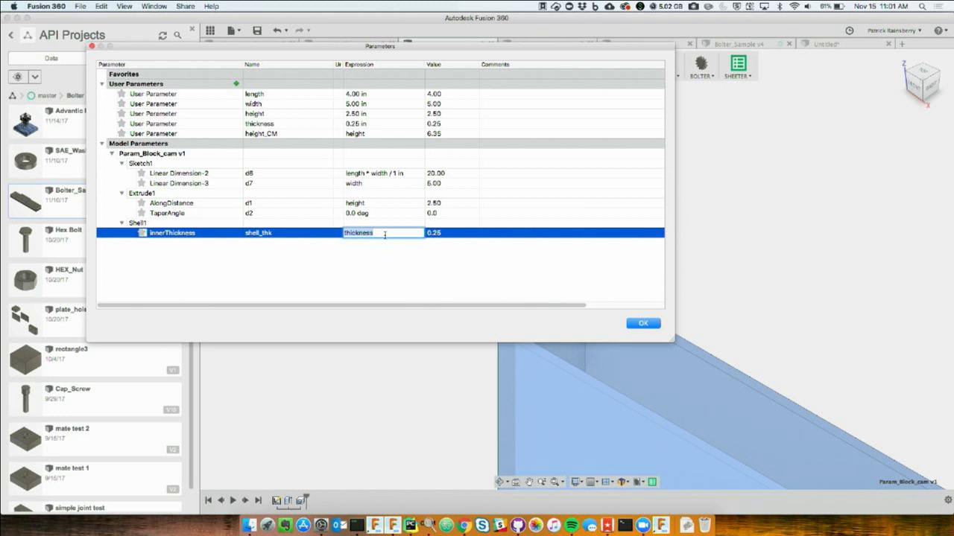
text(t)
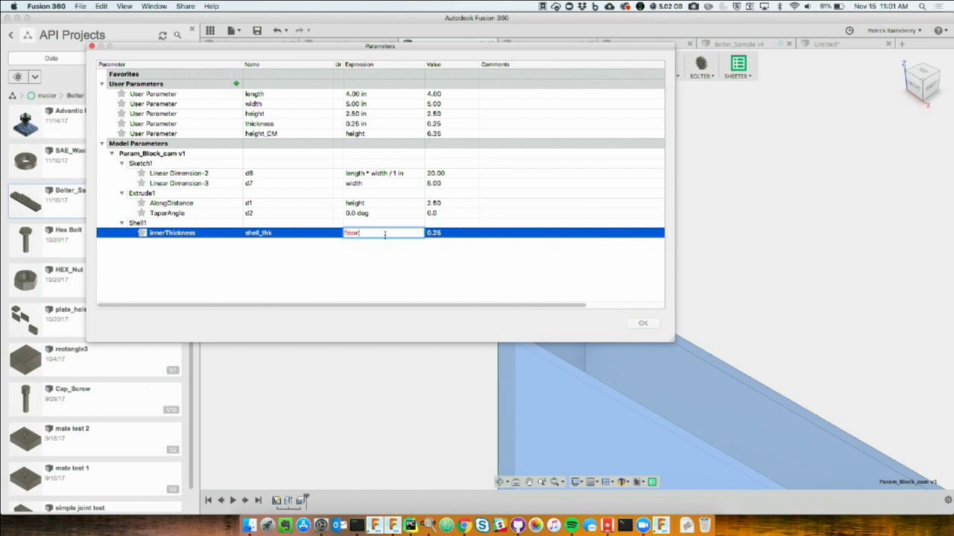
text(height)
text())
Replace the floor function in Shell1's innerThickness expression with the thickness user parameter.
triple_click(393, 233)
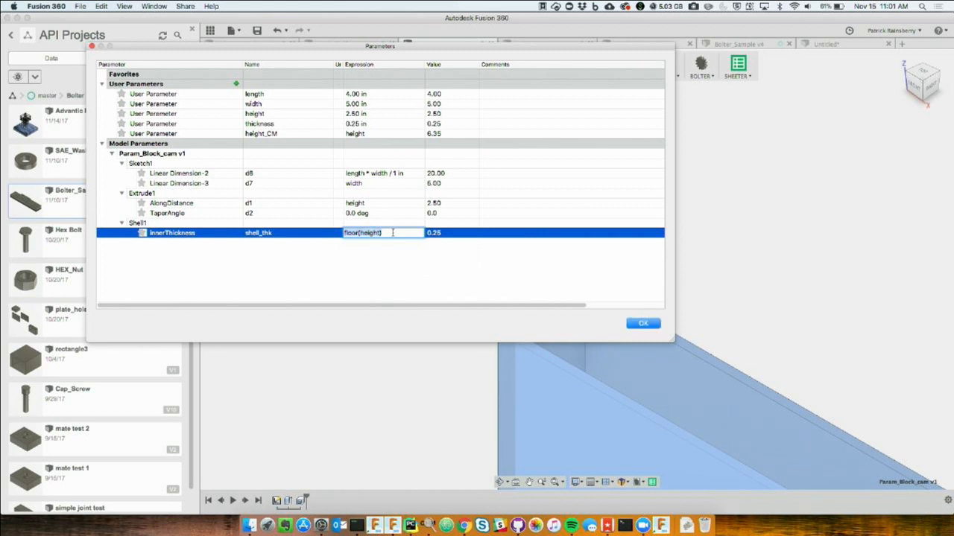
text(thic)
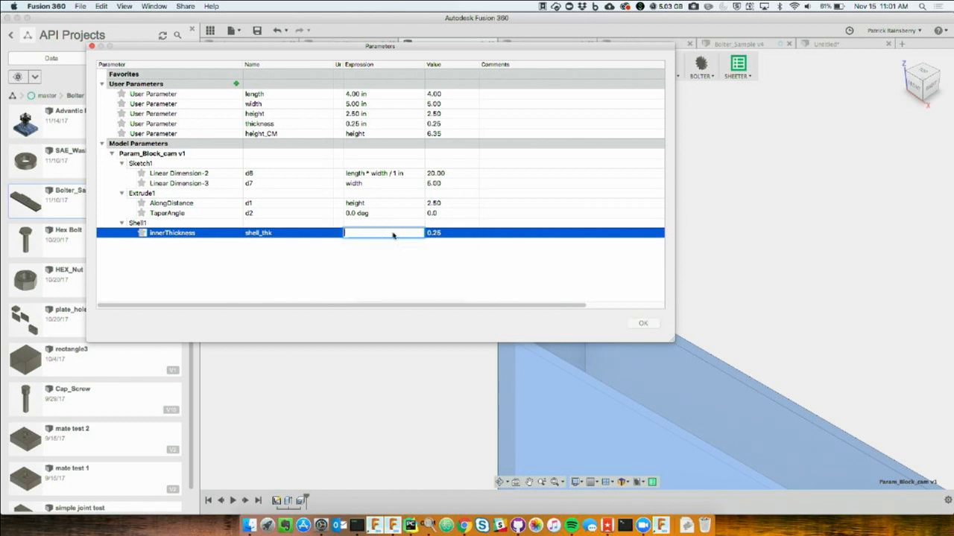
text(kness)
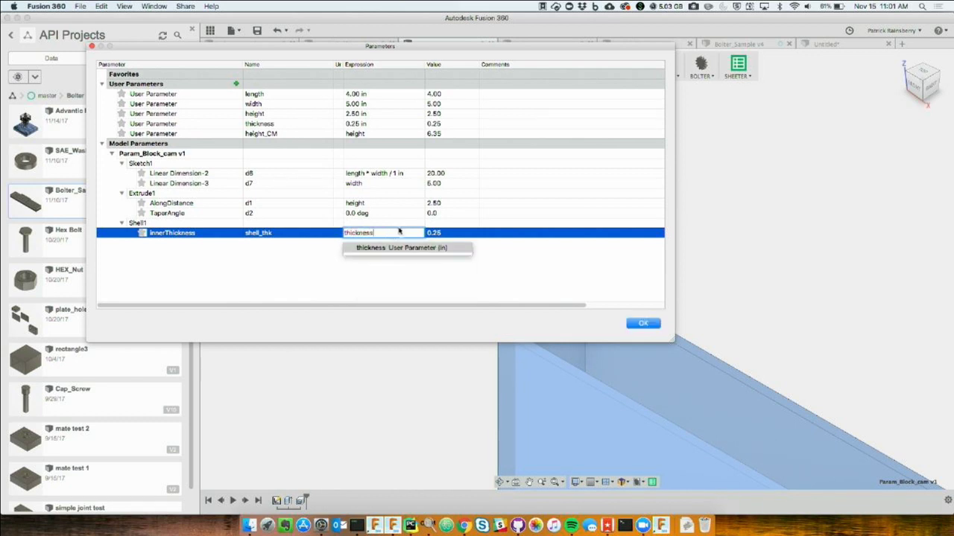
click(408, 234)
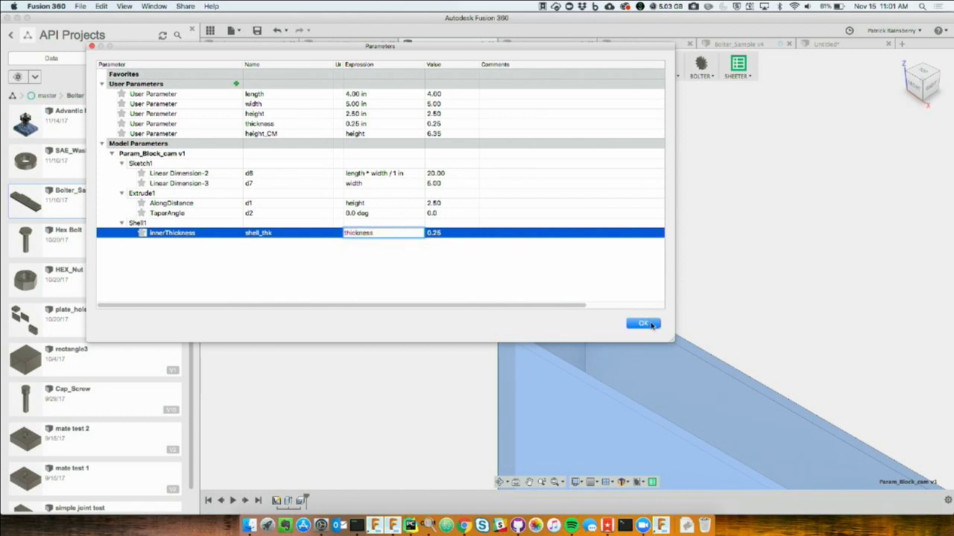
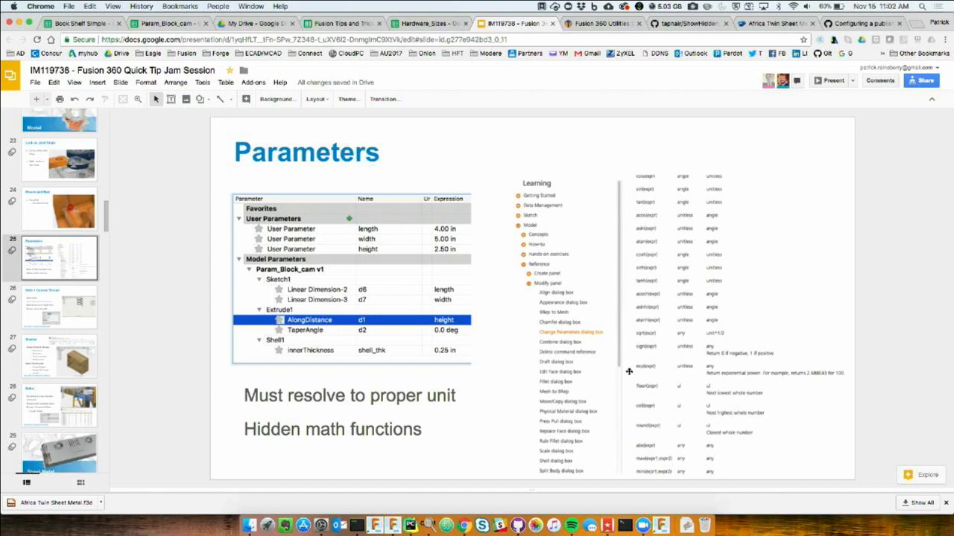
Switch to Fusion 360 and undo the last three changes to the Param_Block_cam model.
key(super+Tab)
key(super+z)
key(super+z)
key(super+z)
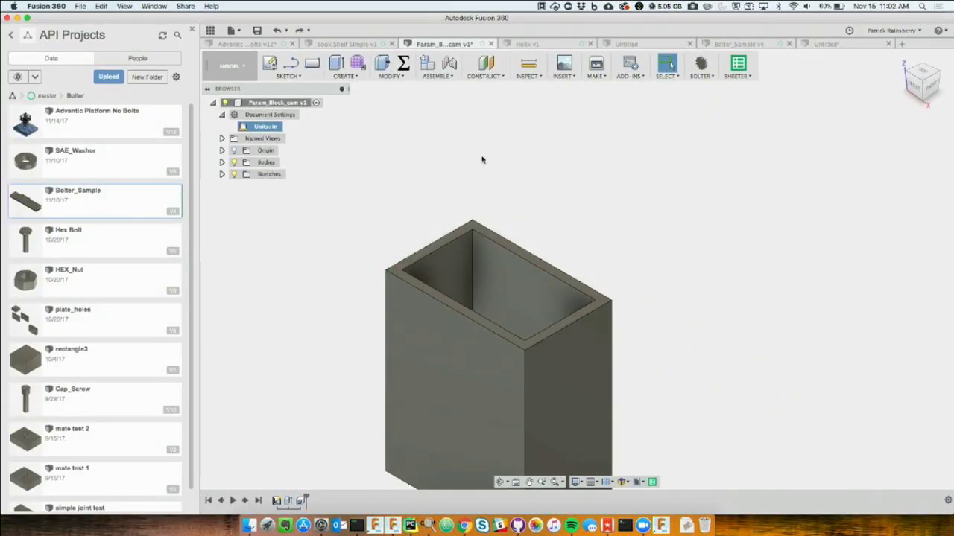
Switch to the Google Slides presentation in Chrome and advance to the Helix + Custom Thread slide.
key(super+Tab)
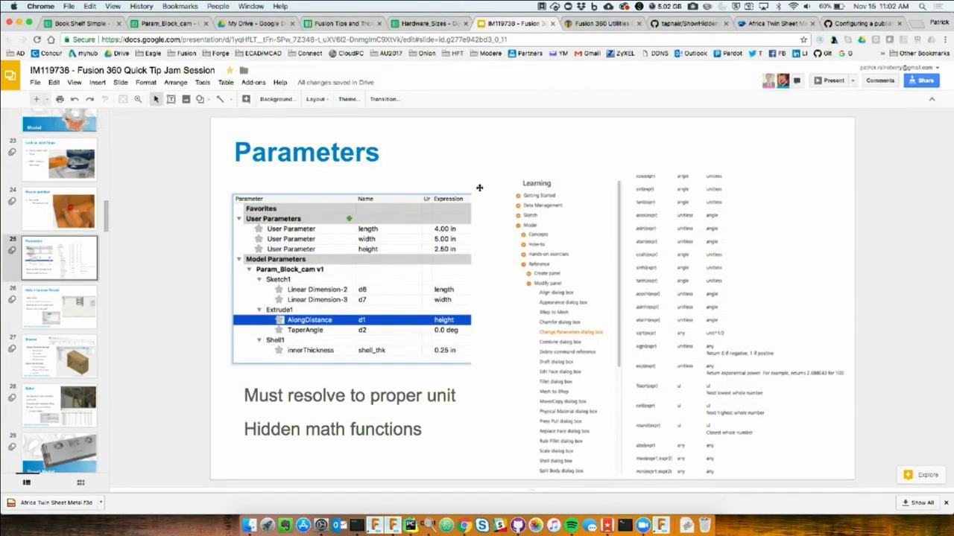
key(Down)
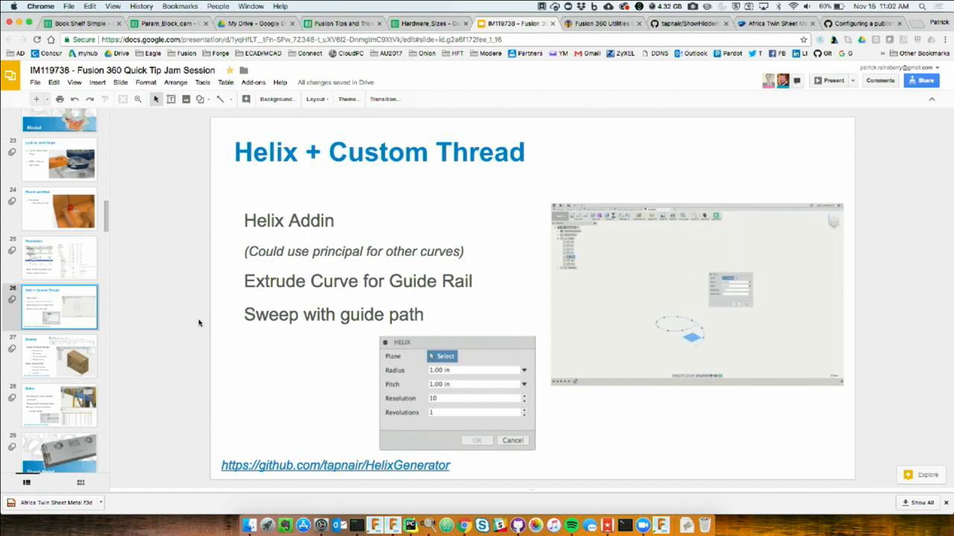
Switch to Fusion 360 and create a new, empty design.
key(super+Tab)
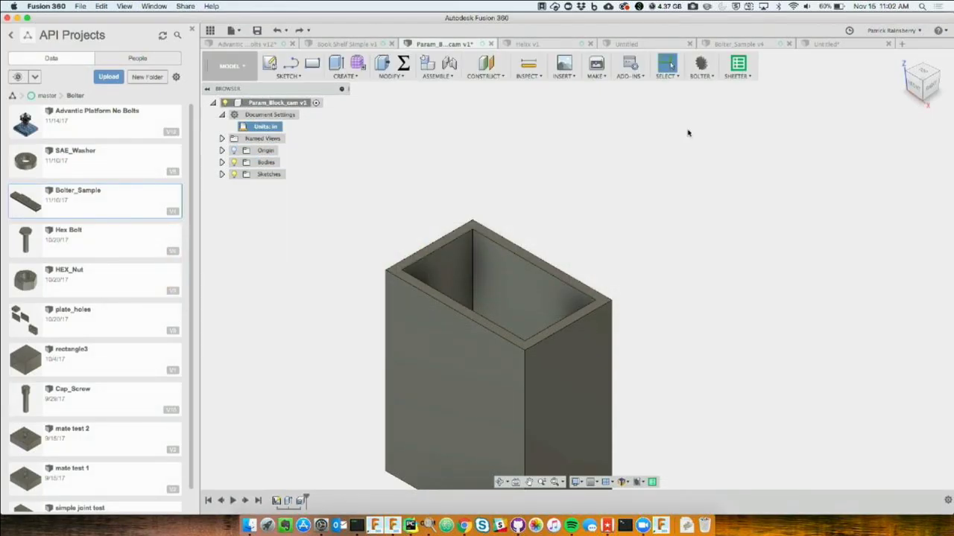
click(856, 47)
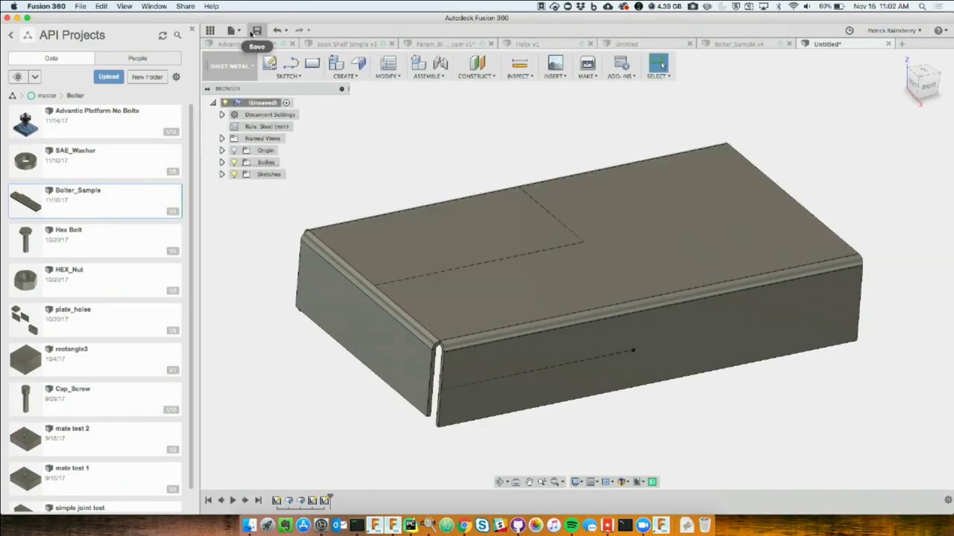
click(233, 31)
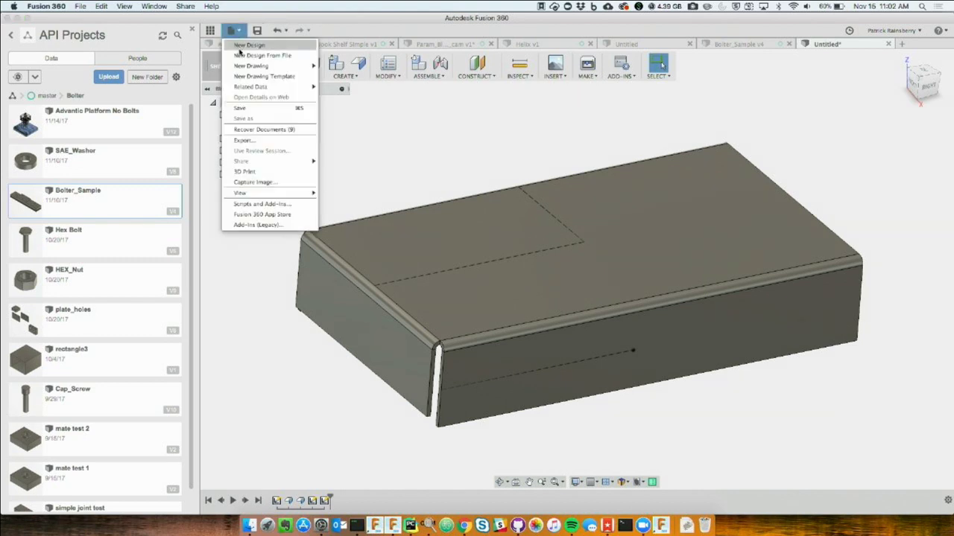
click(246, 52)
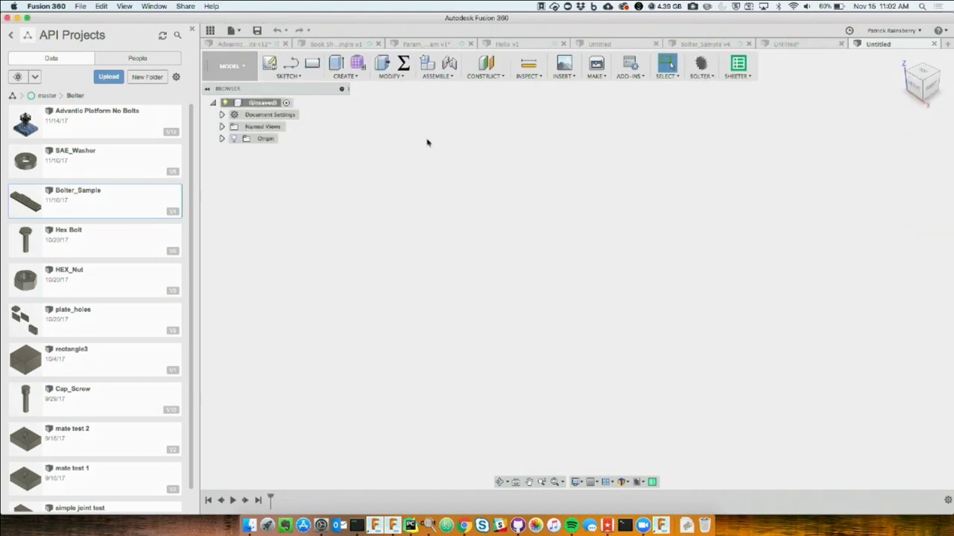
Start the Helix add-in on the origin XY plane with a 1.00 in radius and 1.00 in pitch.
click(308, 76)
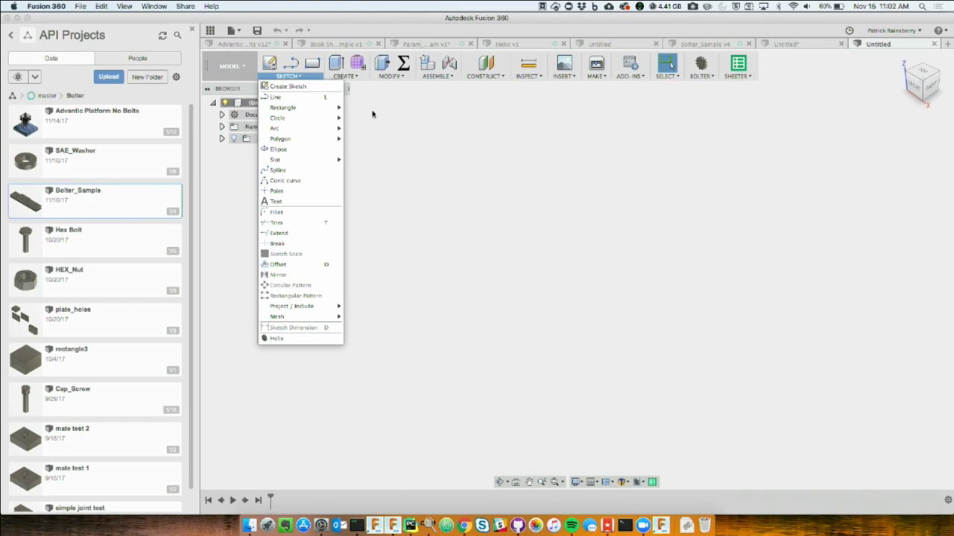
click(278, 338)
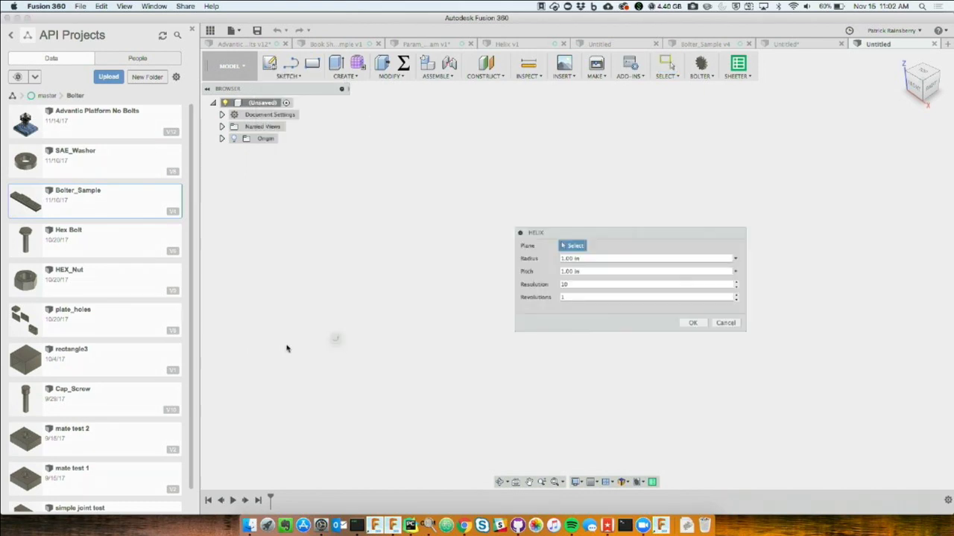
click(222, 140)
click(262, 198)
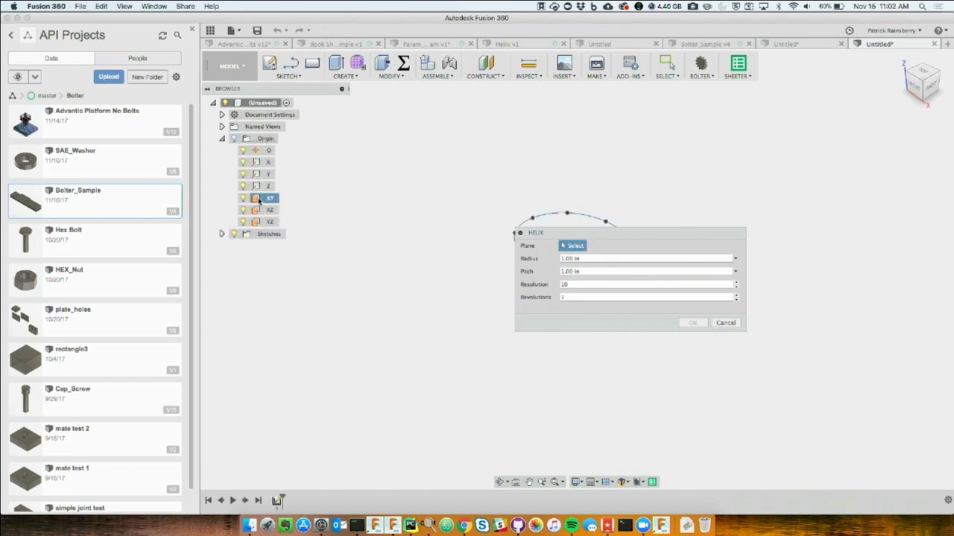
mouse_move(667, 240)
mouse_down()
mouse_move(400, 239)
mouse_move(429, 248)
mouse_up()
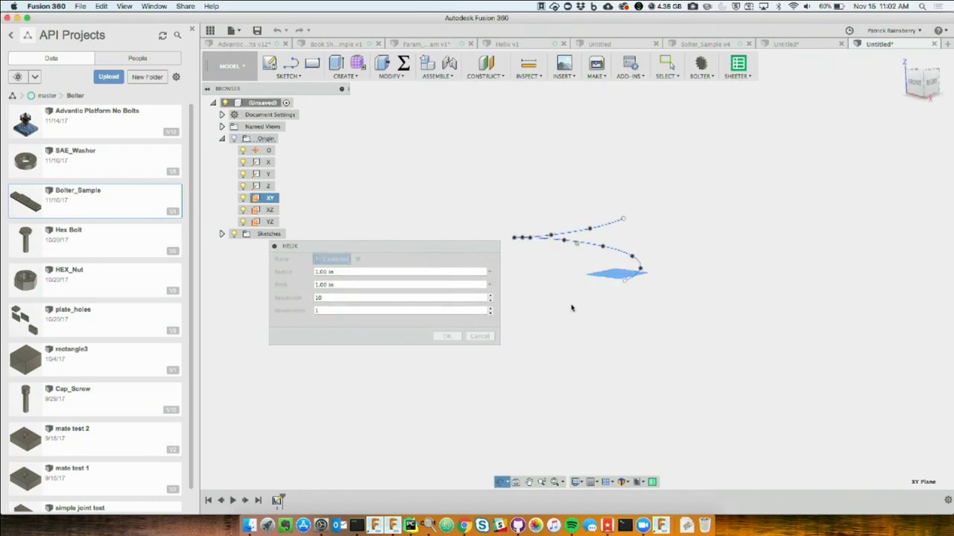
middle_drag(578, 300, 630, 336)
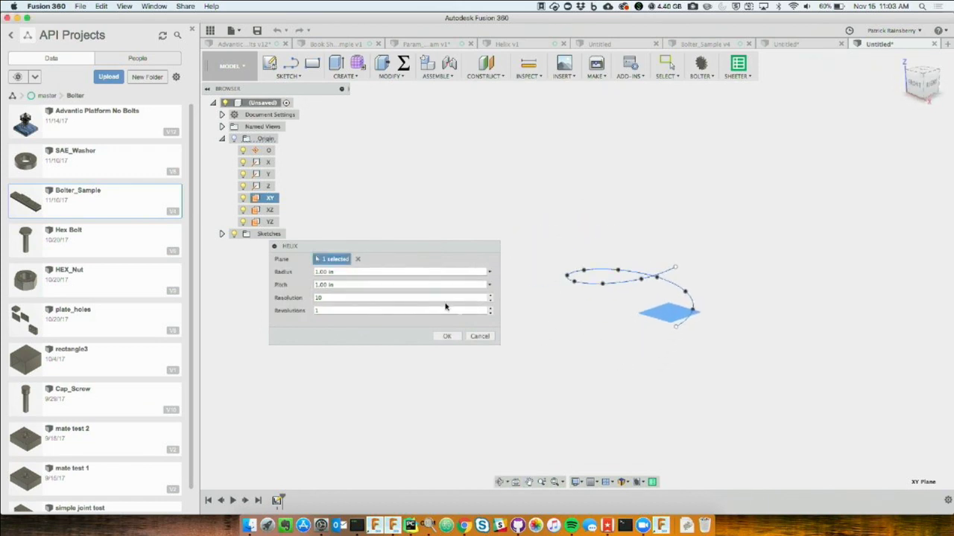
Set the helix resolution to 20 and revolutions to 4, and create the helix curve.
click(490, 296)
click(491, 296)
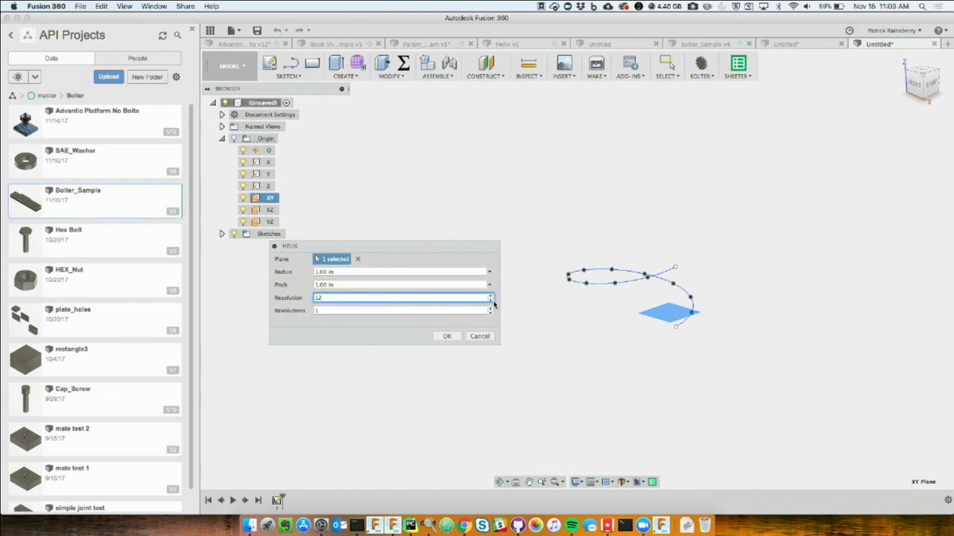
click(491, 308)
click(491, 308)
click(491, 309)
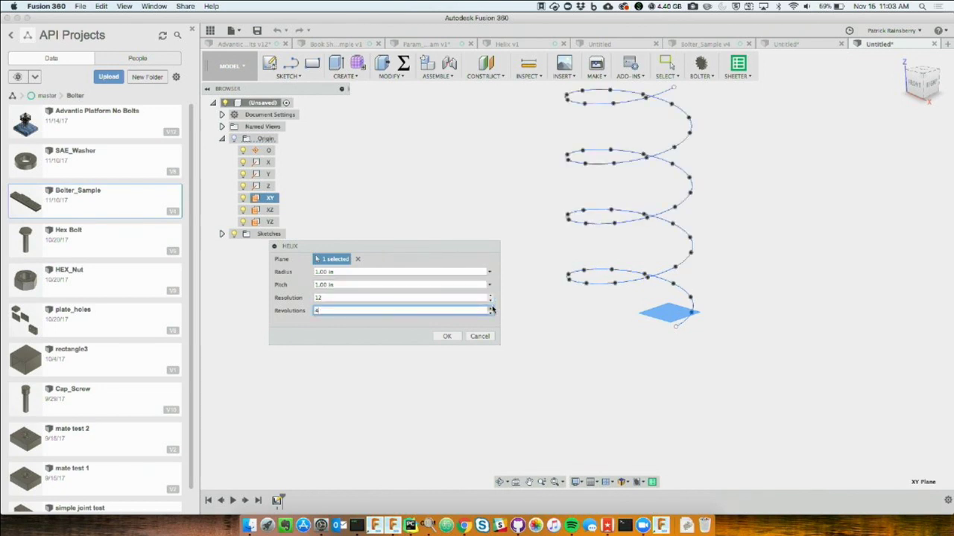
click(460, 298)
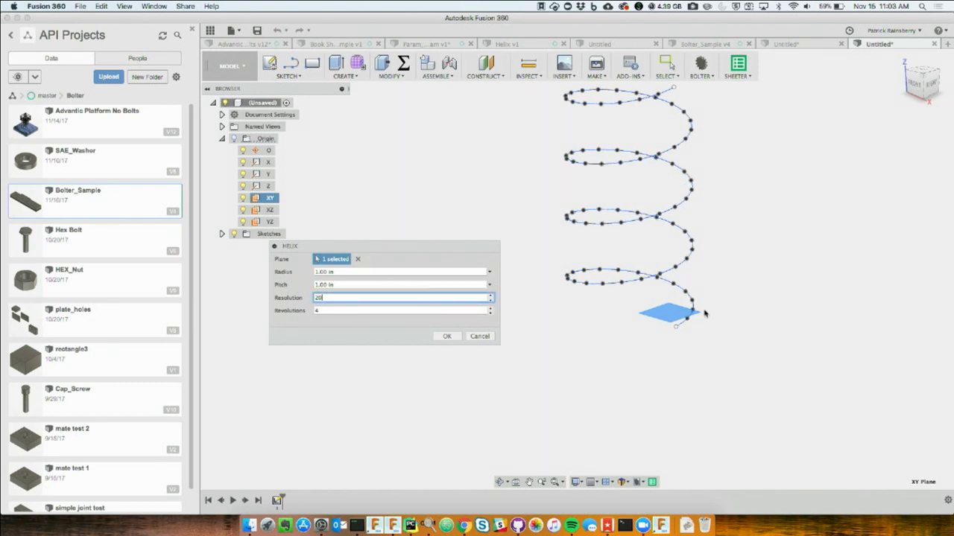
click(447, 337)
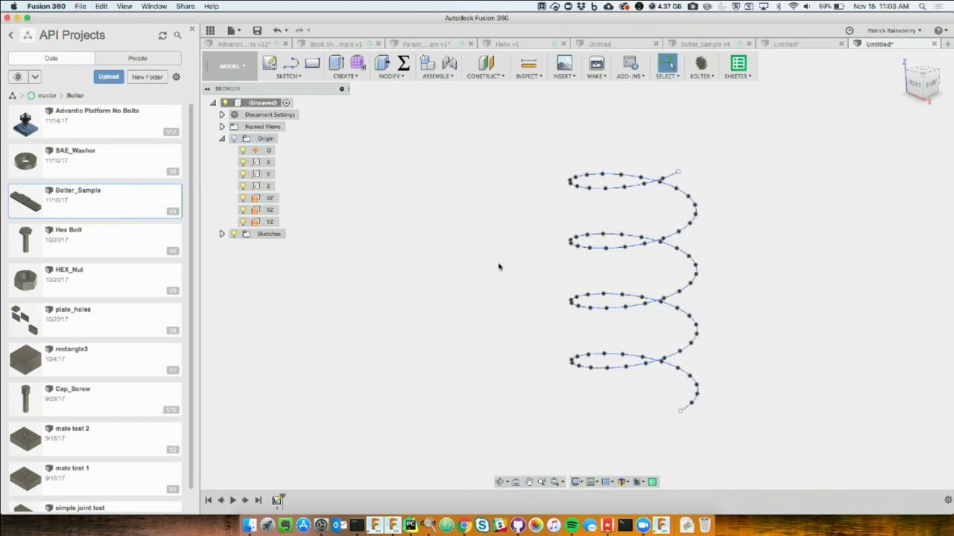
Switch to the Patch workspace and choose the helix curve as the profile of a surface Extrude.
mouse_move(499, 267)
shift+middle_down()
mouse_move(488, 243)
mouse_move(494, 261)
shift+middle_up()
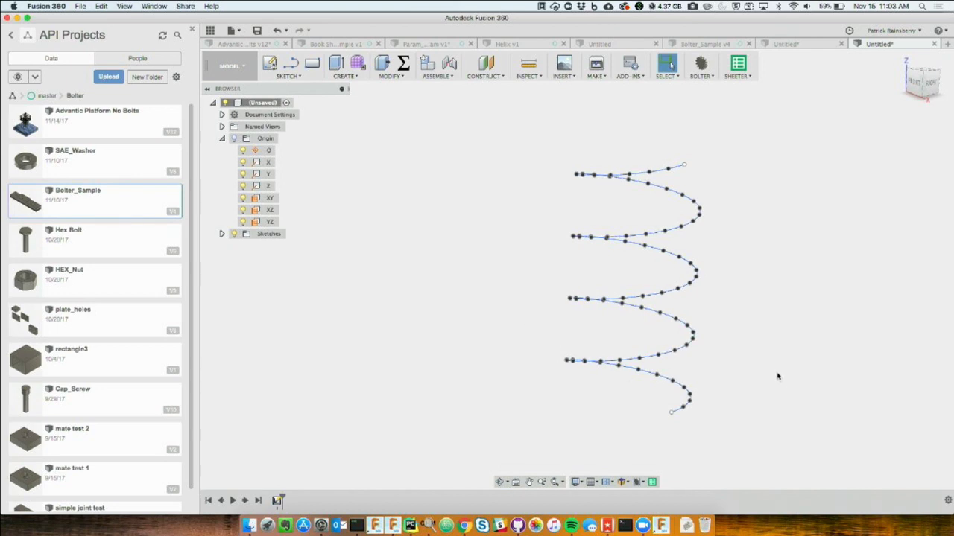
shift+middle_drag(777, 376, 656, 351)
click(231, 66)
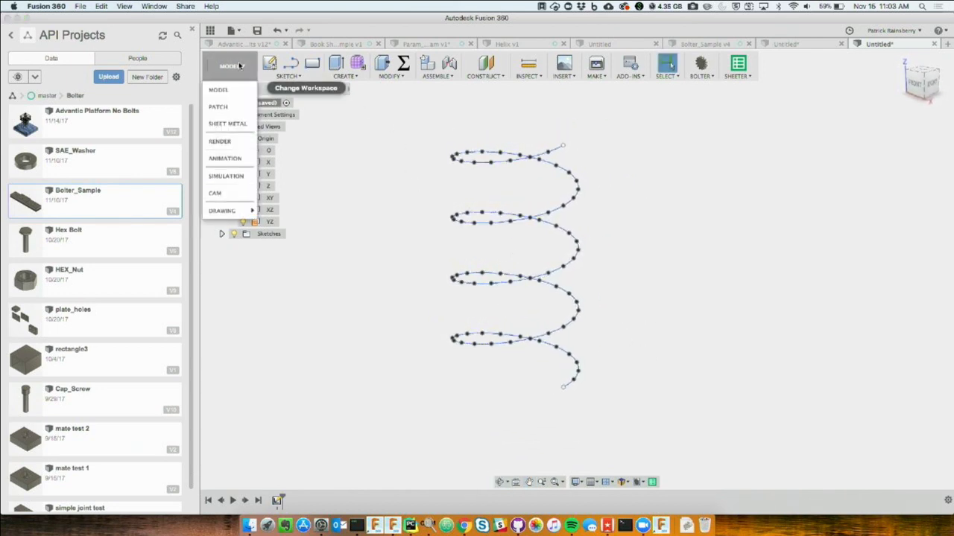
click(231, 109)
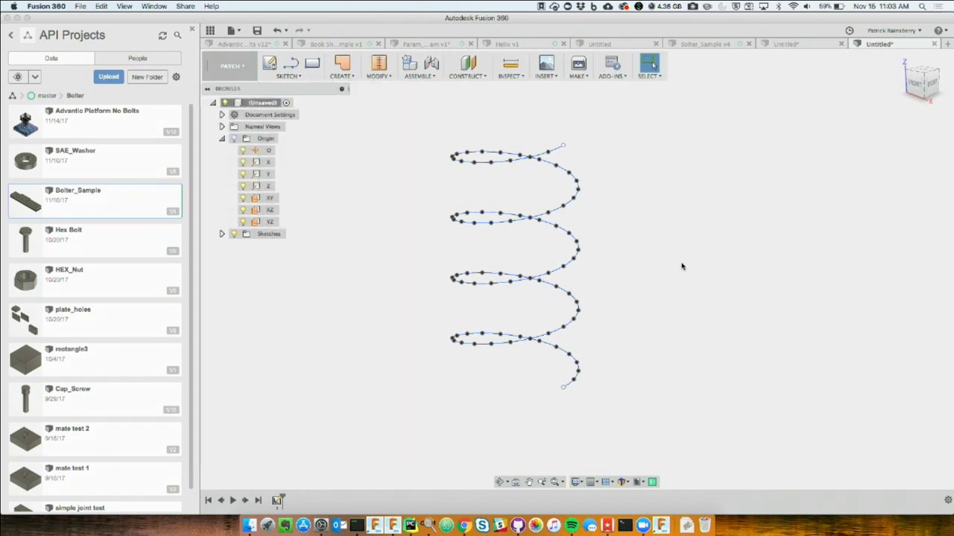
shift+middle_drag(671, 257, 670, 254)
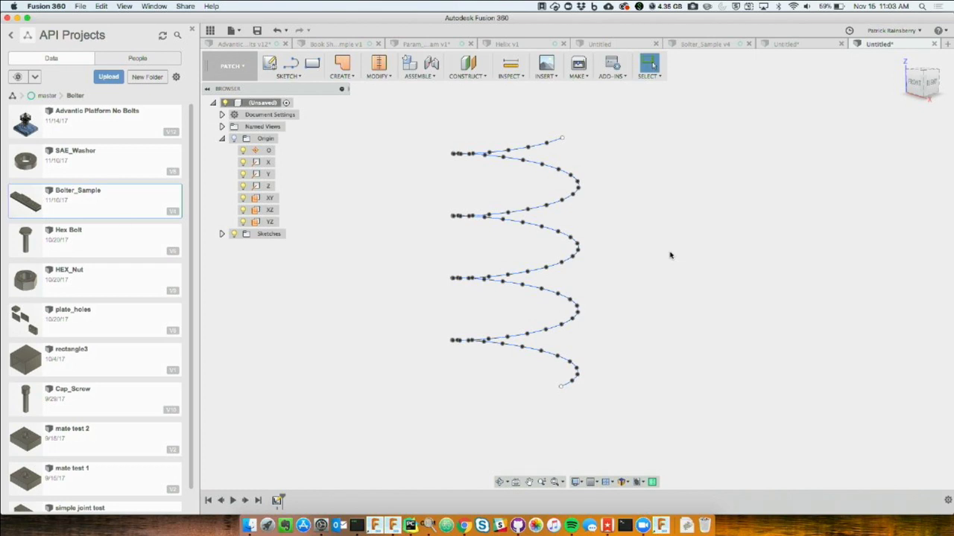
click(347, 76)
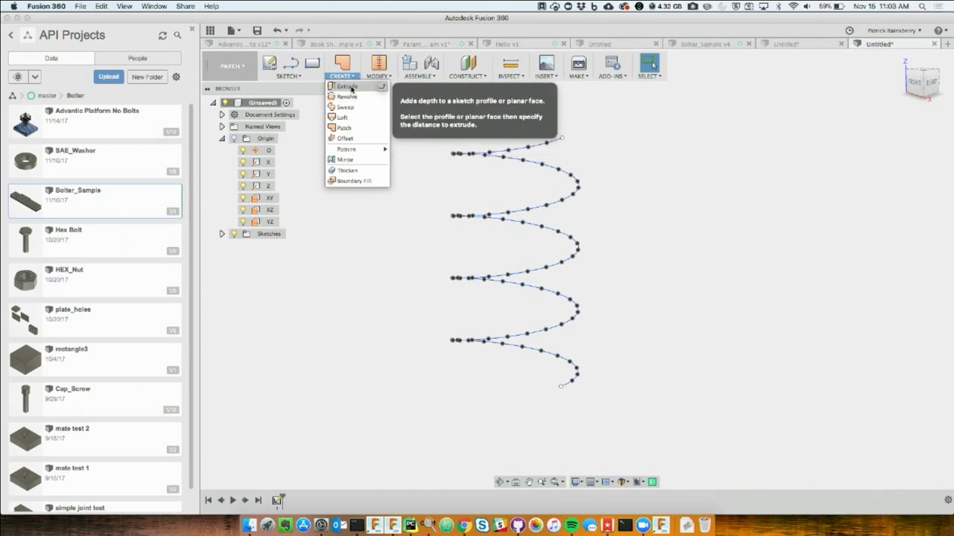
click(348, 87)
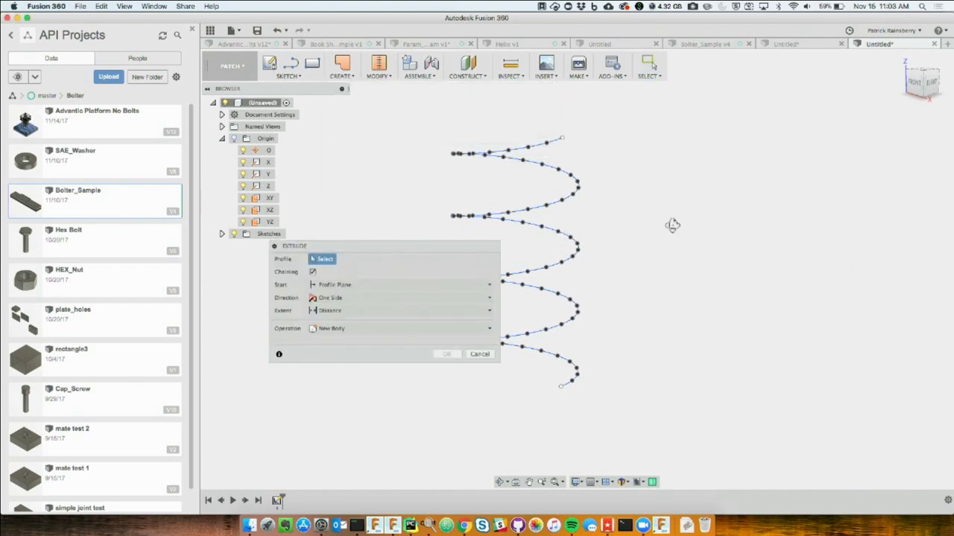
mouse_move(673, 223)
shift+middle_down()
mouse_move(677, 304)
mouse_move(677, 226)
shift+middle_up()
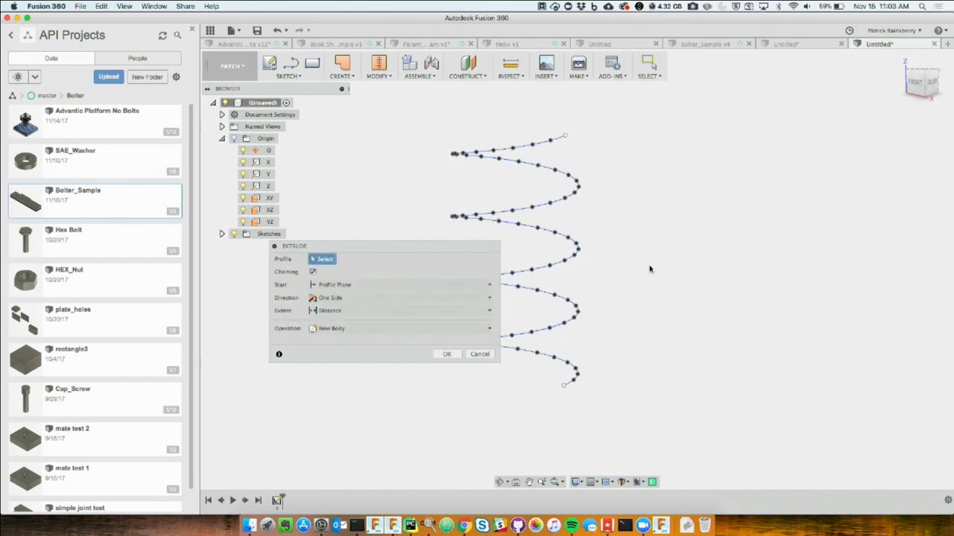
click(541, 265)
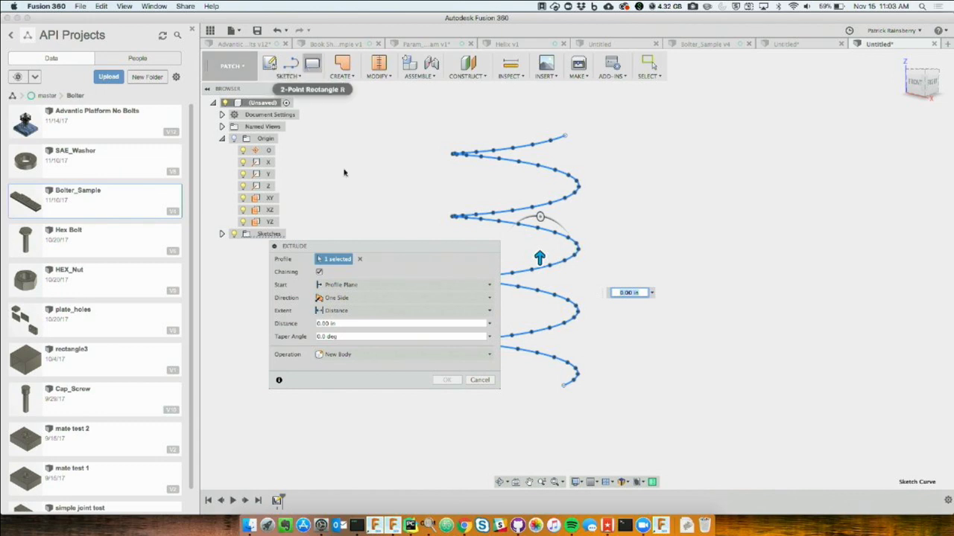
Extrude the helix curve upward by 0.25 in as a new surface body.
drag(539, 257, 540, 242)
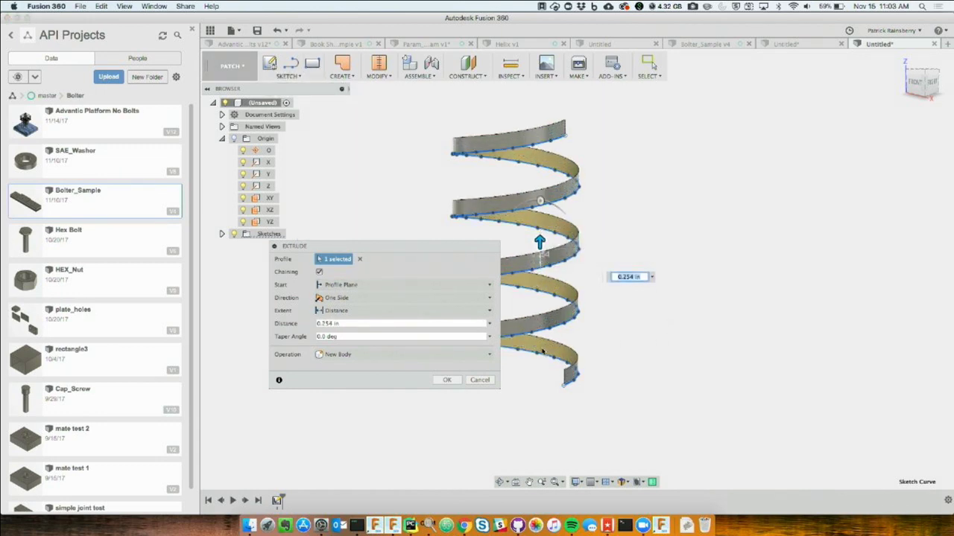
click(363, 323)
key(BackSpace)
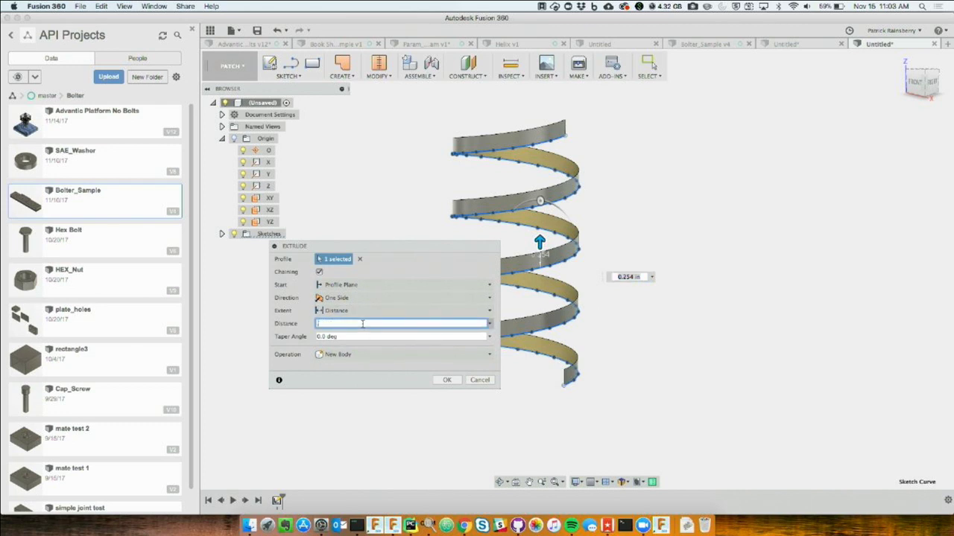
text(.25)
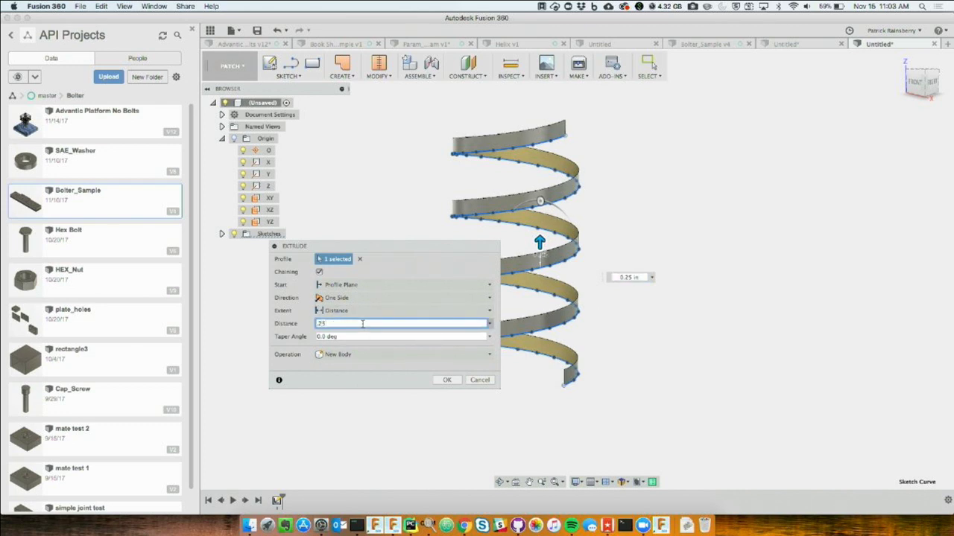
click(447, 380)
shift+middle_drag(672, 296, 670, 303)
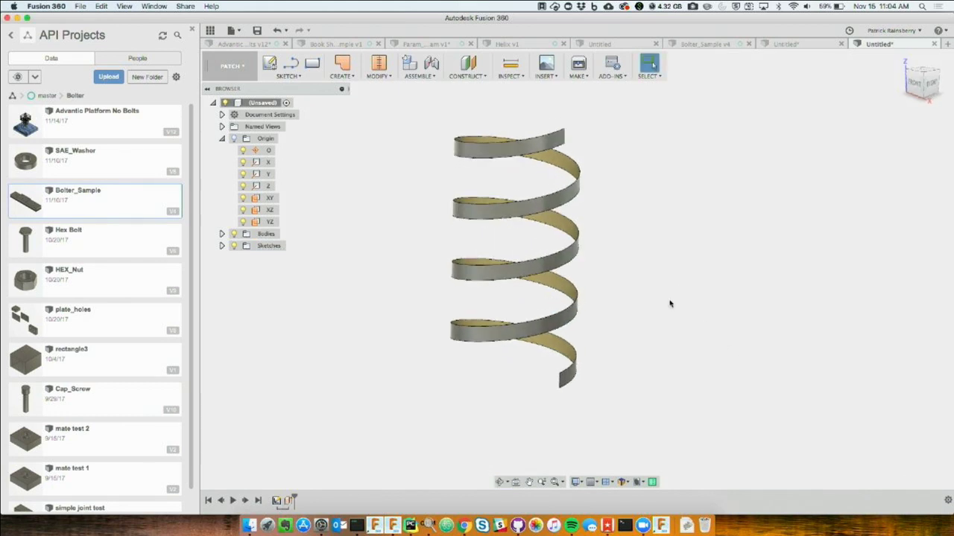
Return to the Model workspace and sketch a small outward-pointing triangle on the XZ plane at the lower end edge of the helical surface.
click(232, 69)
click(235, 89)
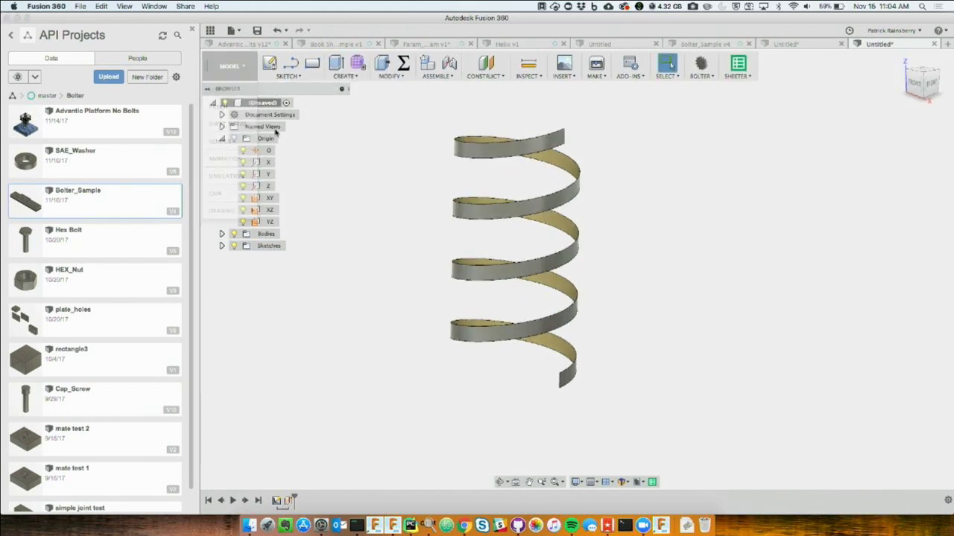
click(269, 63)
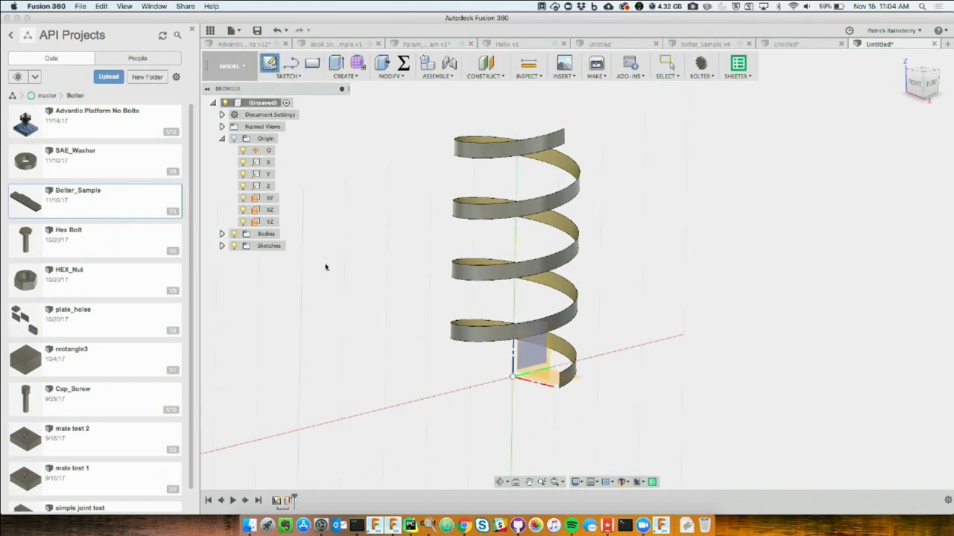
click(536, 365)
key(l)
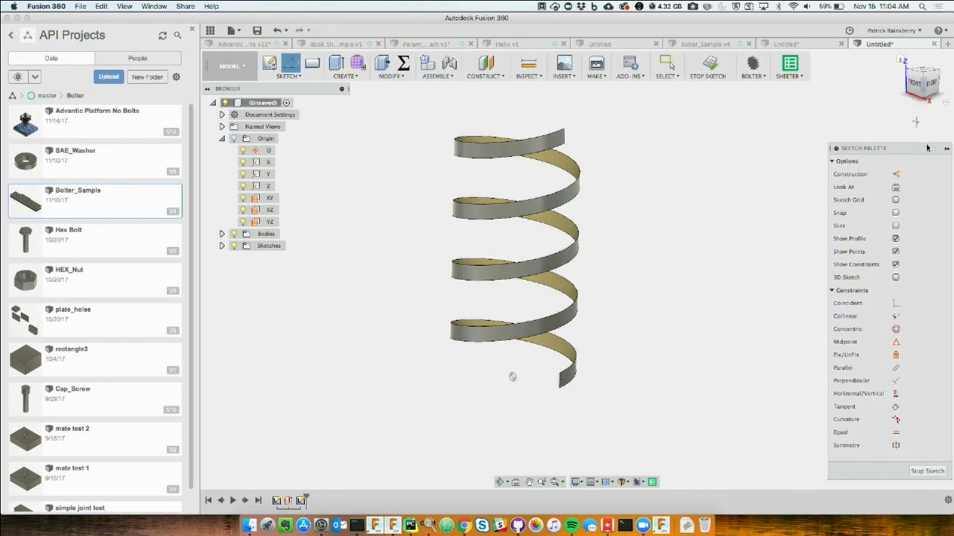
click(895, 187)
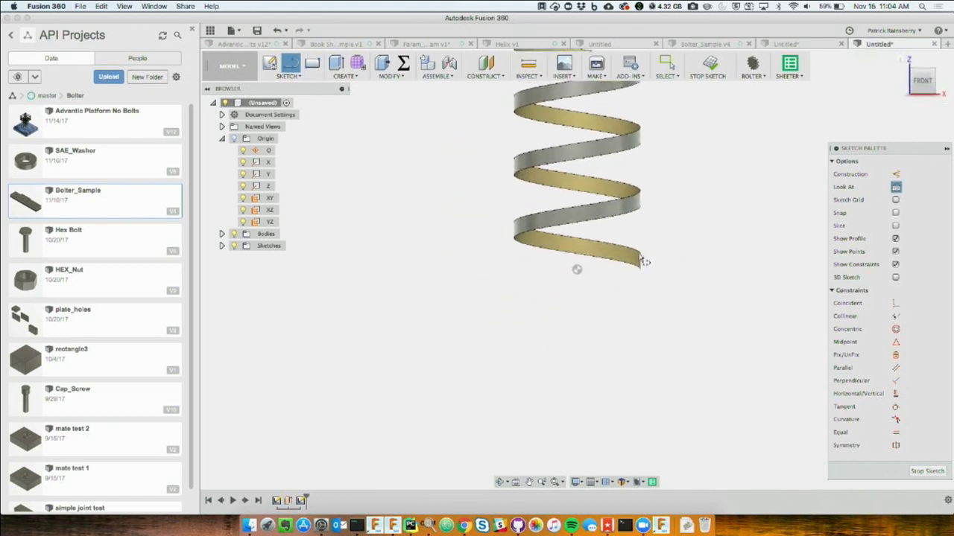
click(642, 259)
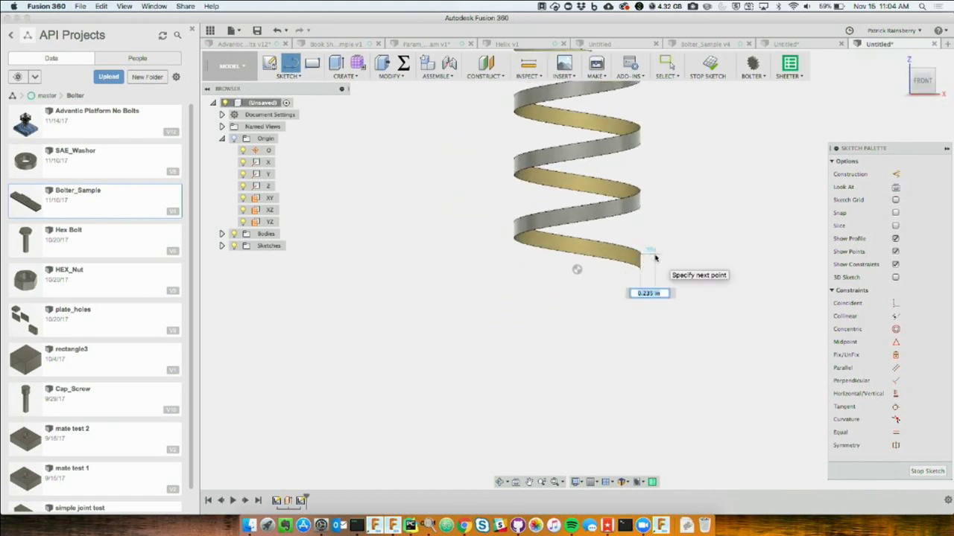
click(658, 261)
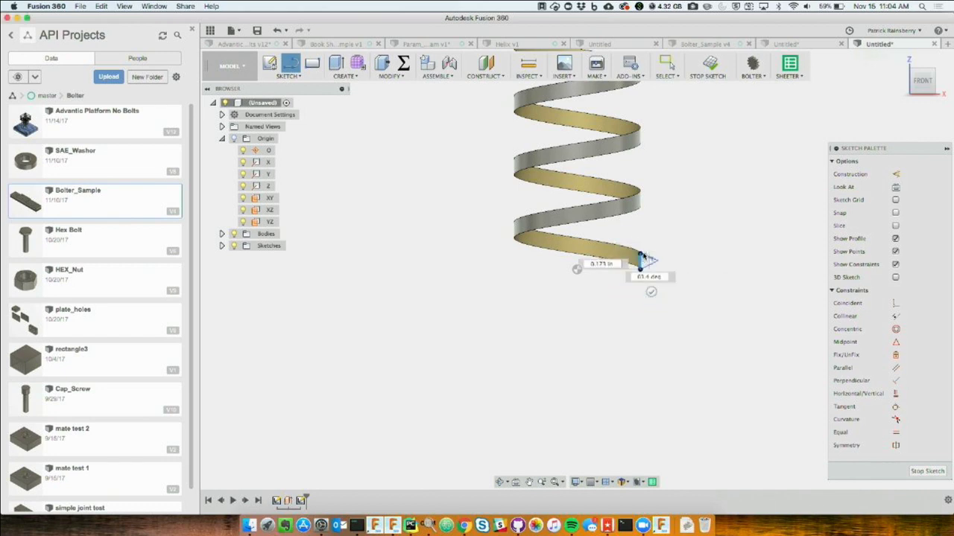
click(639, 269)
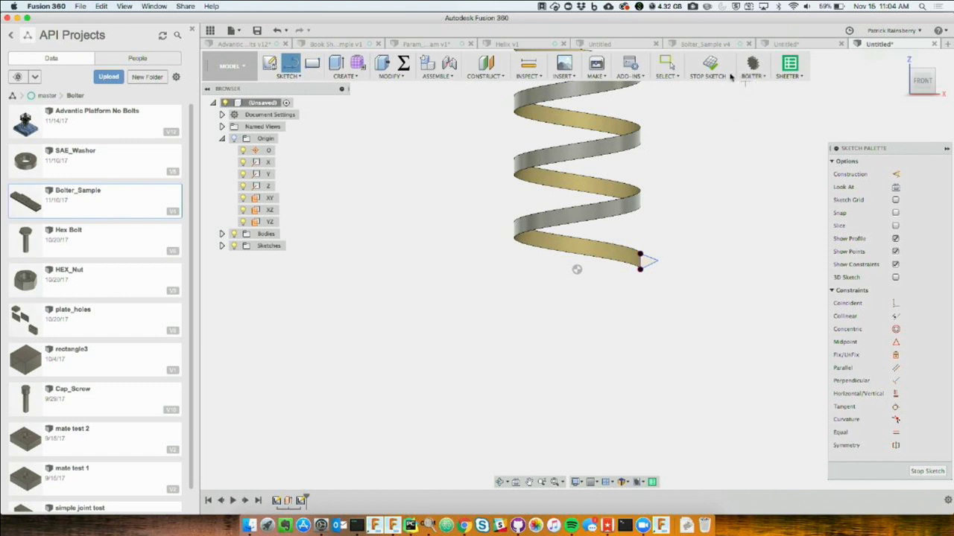
click(709, 64)
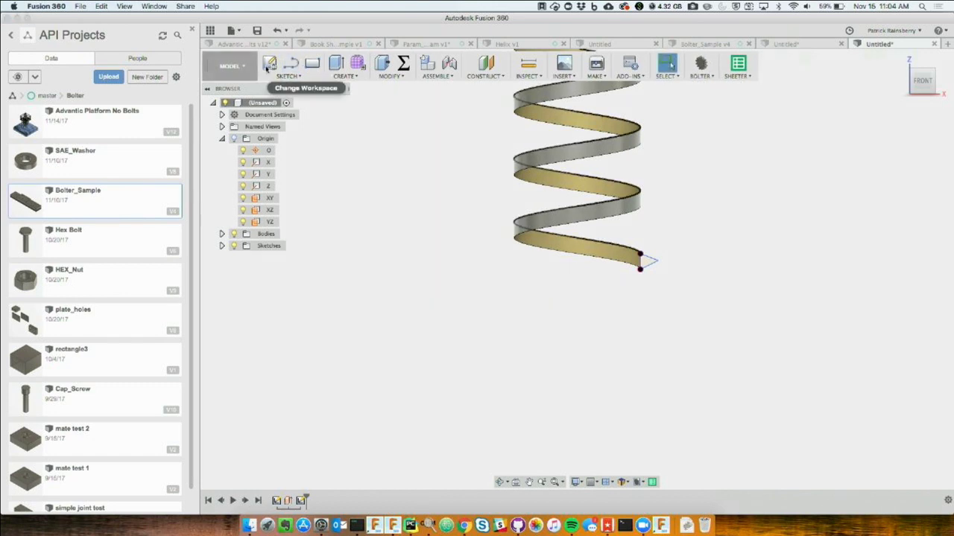
Sweep the triangle as a new body with Path + Guide Rail, using the helical surface's lower edge as path and upper edge as guide rail.
click(346, 76)
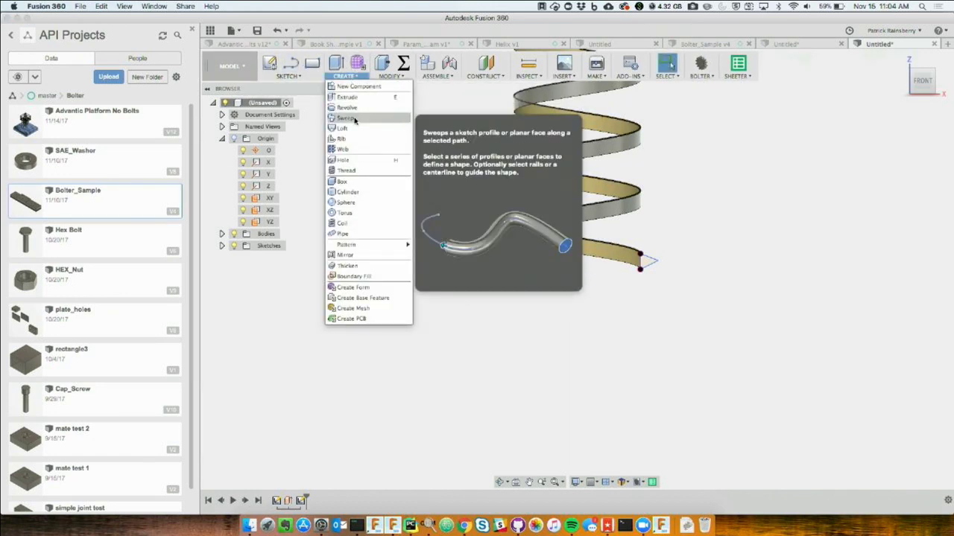
click(359, 117)
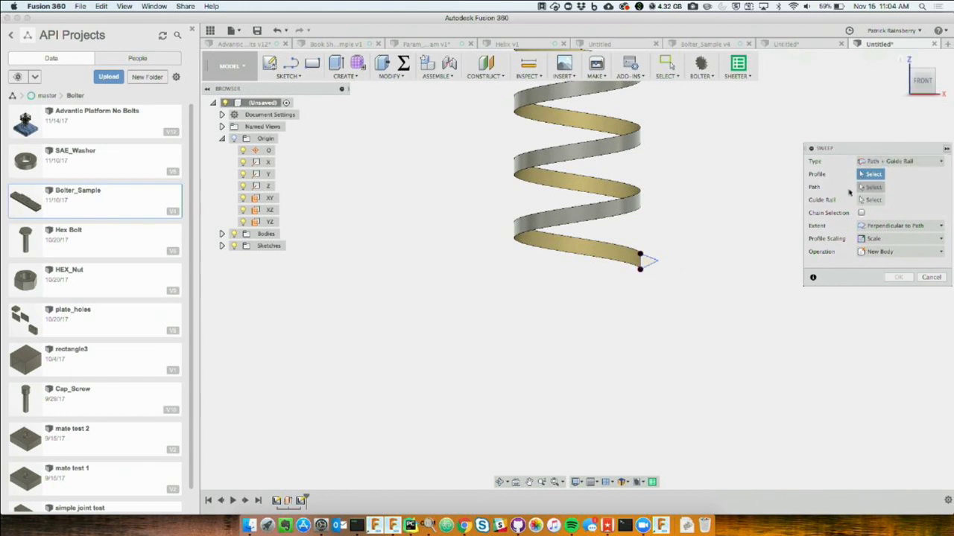
click(644, 261)
click(872, 187)
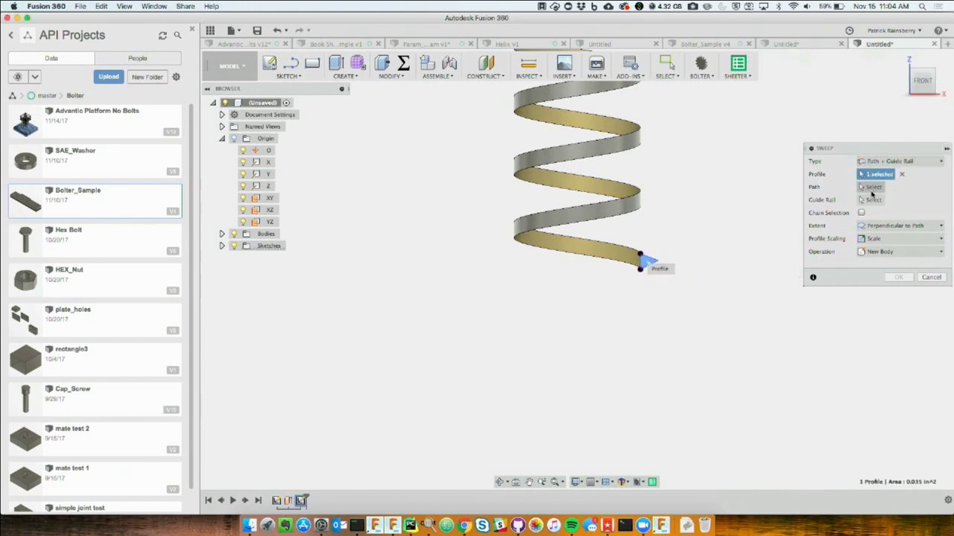
click(617, 265)
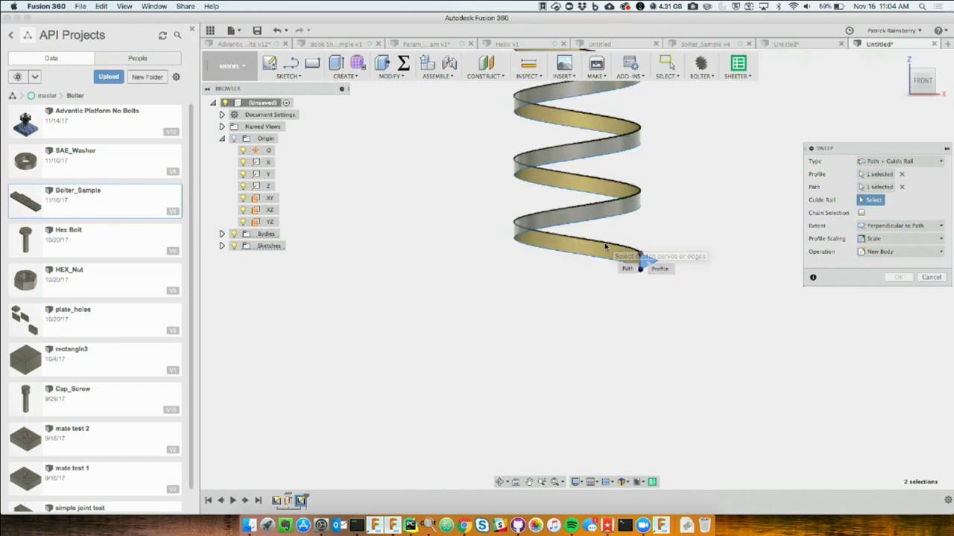
click(628, 252)
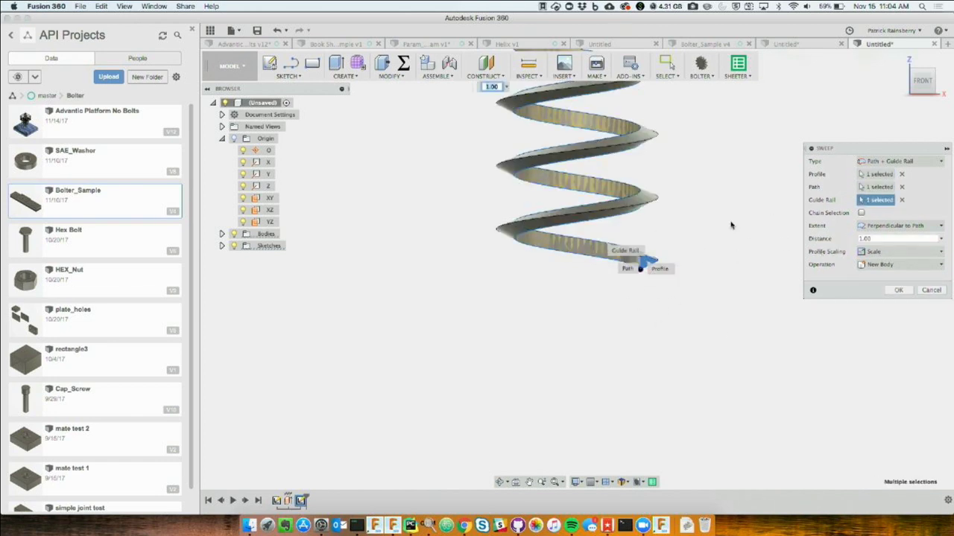
click(899, 289)
scroll(658, 257, up, 5)
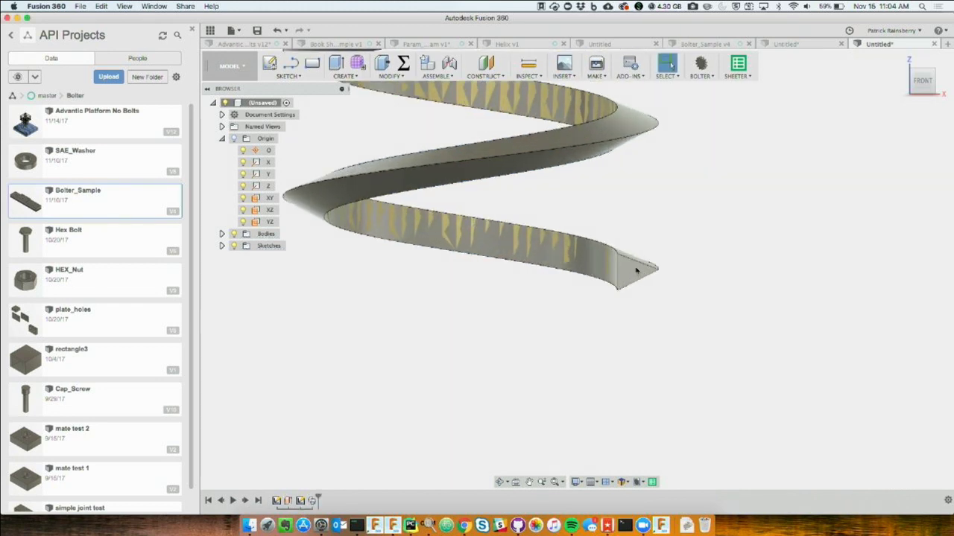
shift+middle_drag(713, 234, 565, 314)
scroll(693, 244, down, 5)
scroll(553, 323, up, 3)
Show the Sheeter slide of the presentation in Chrome and return to Fusion 360.
key(super+Tab)
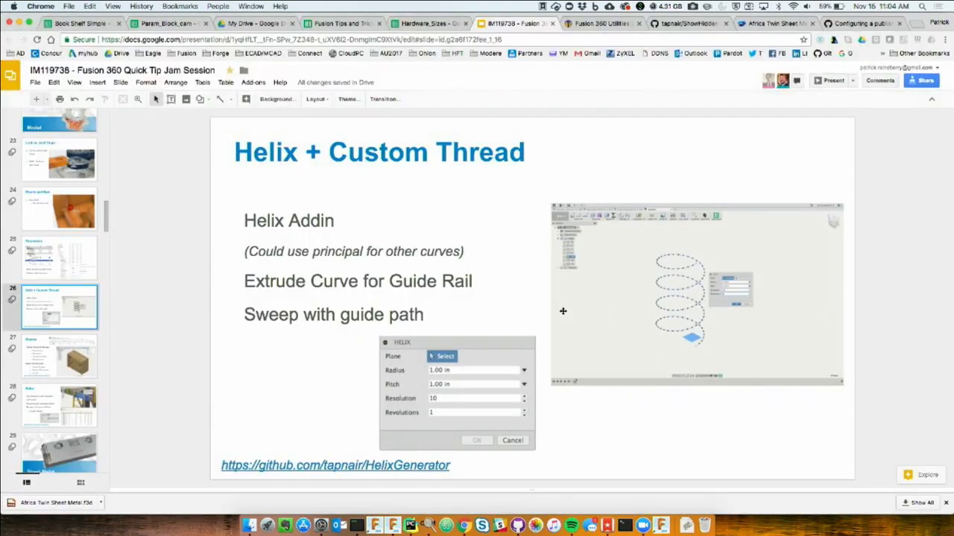
click(62, 356)
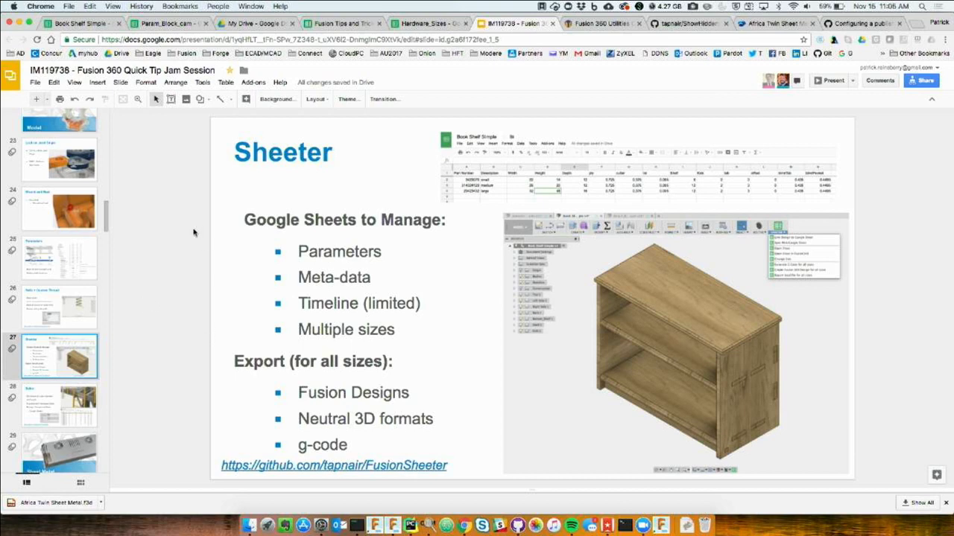
key(super+Tab)
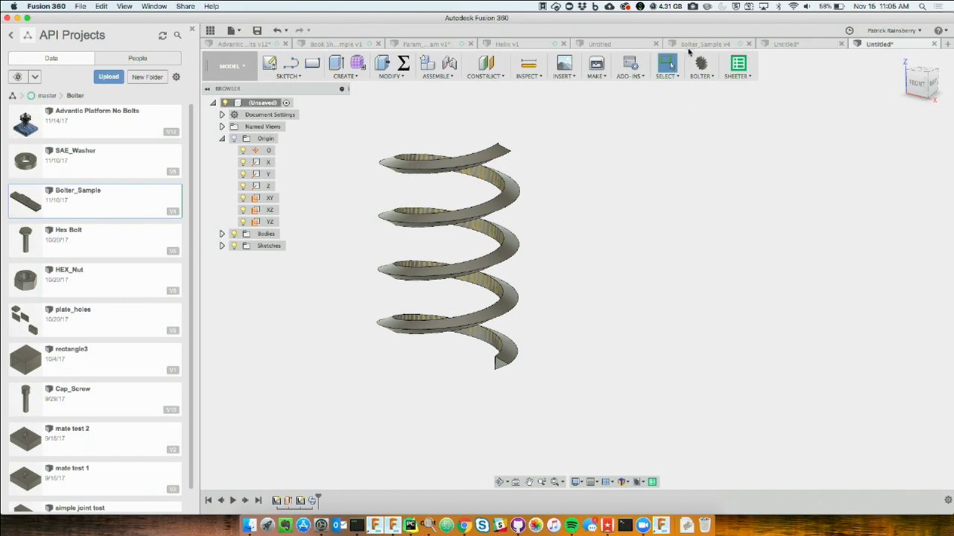
Open the Book Shelf Simple design and review its user parameters.
click(403, 64)
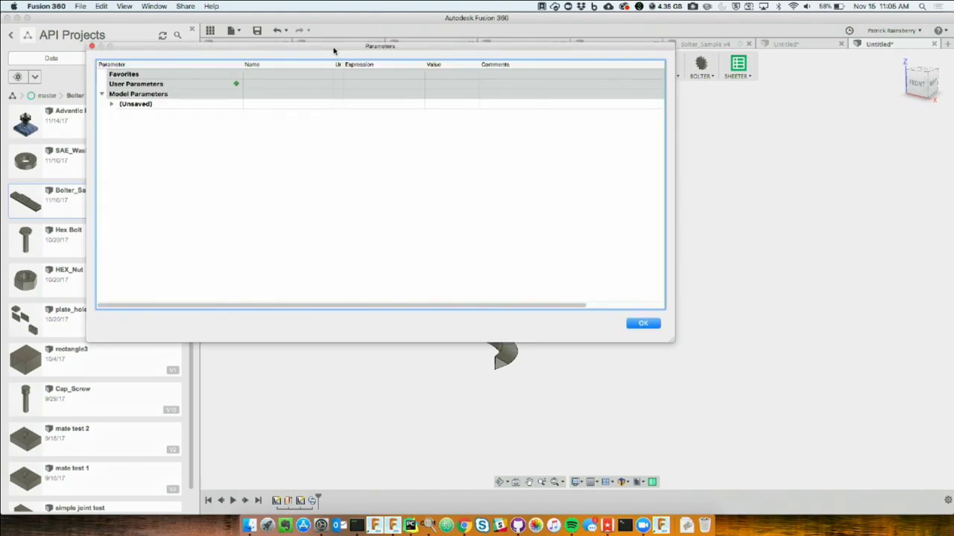
click(650, 326)
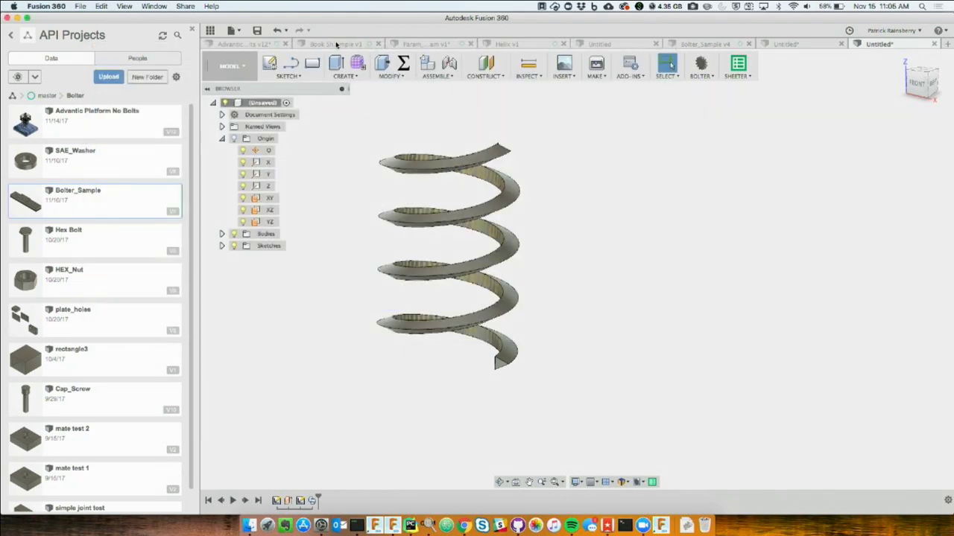
click(335, 44)
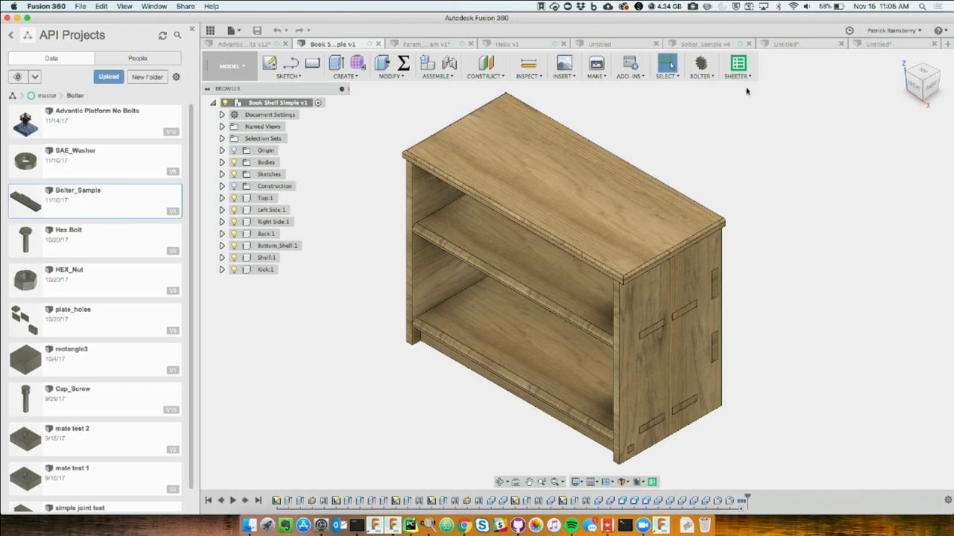
shift+middle_drag(749, 212, 748, 195)
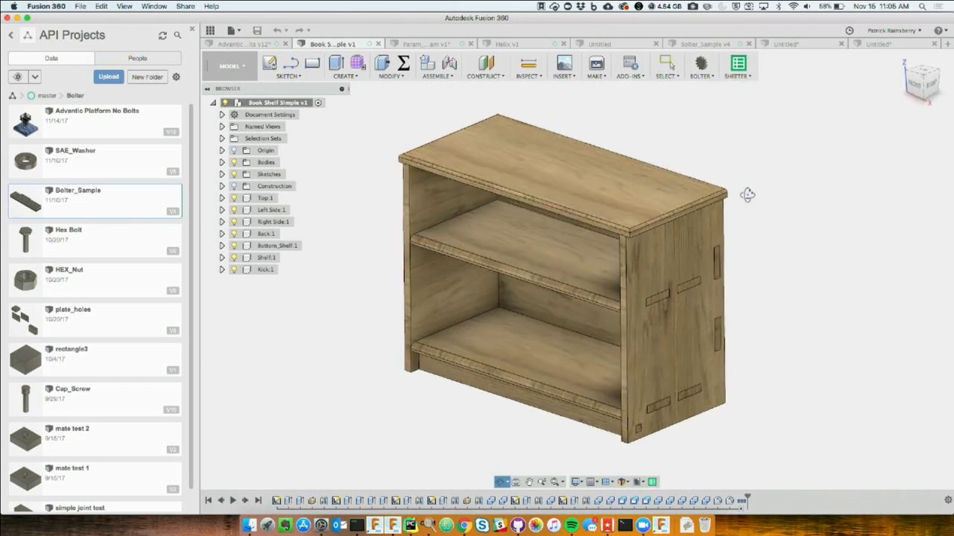
middle_drag(765, 241, 749, 216)
click(398, 58)
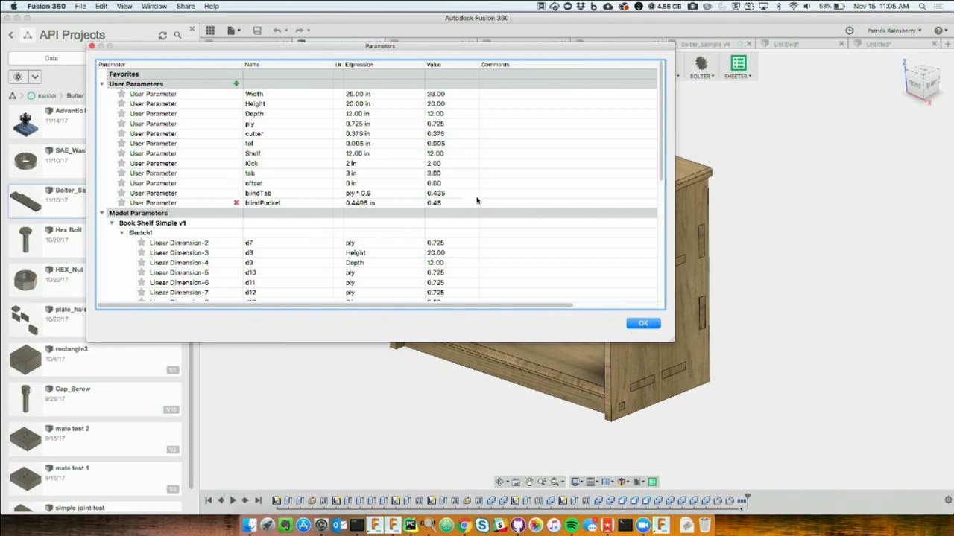
click(645, 325)
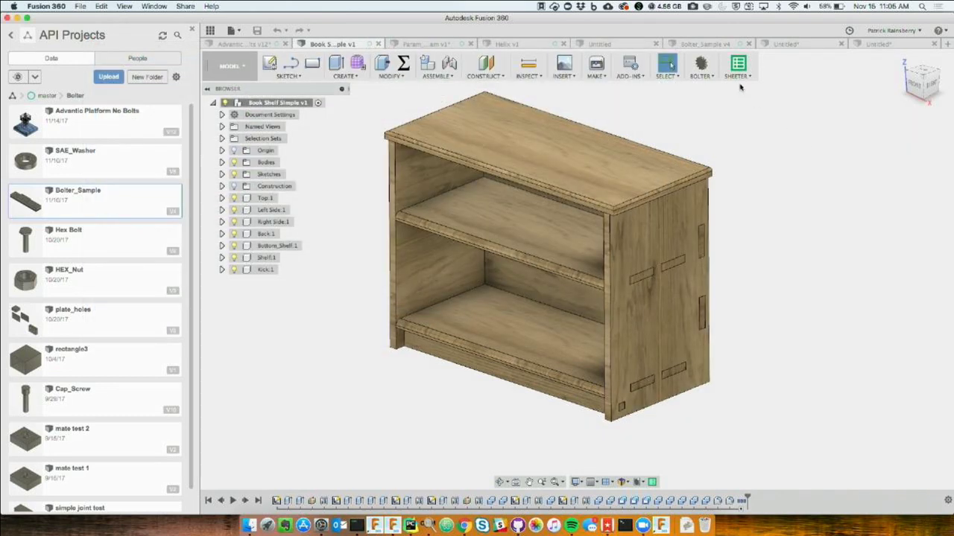
Examine the Sheeter options for linking the design to a Google Sheet, and close them without linking.
click(738, 76)
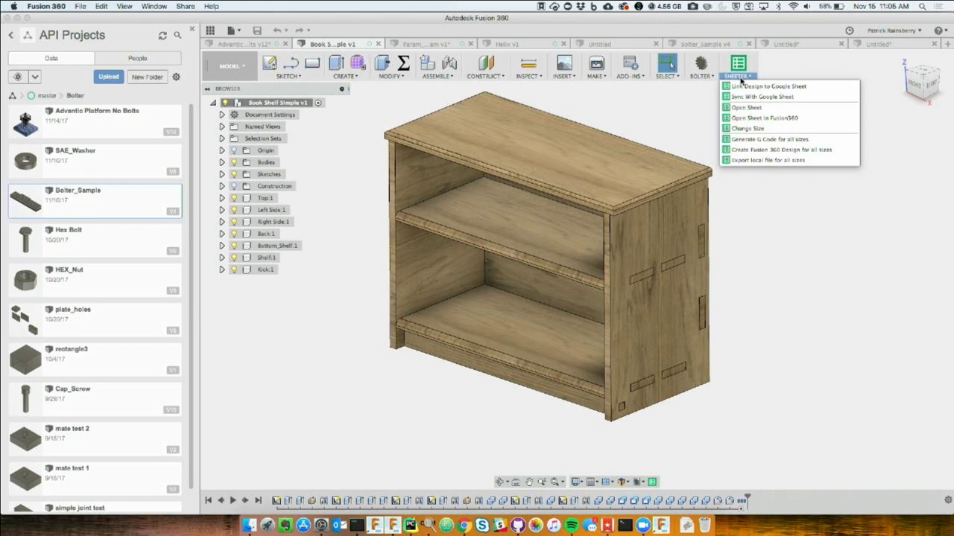
click(741, 85)
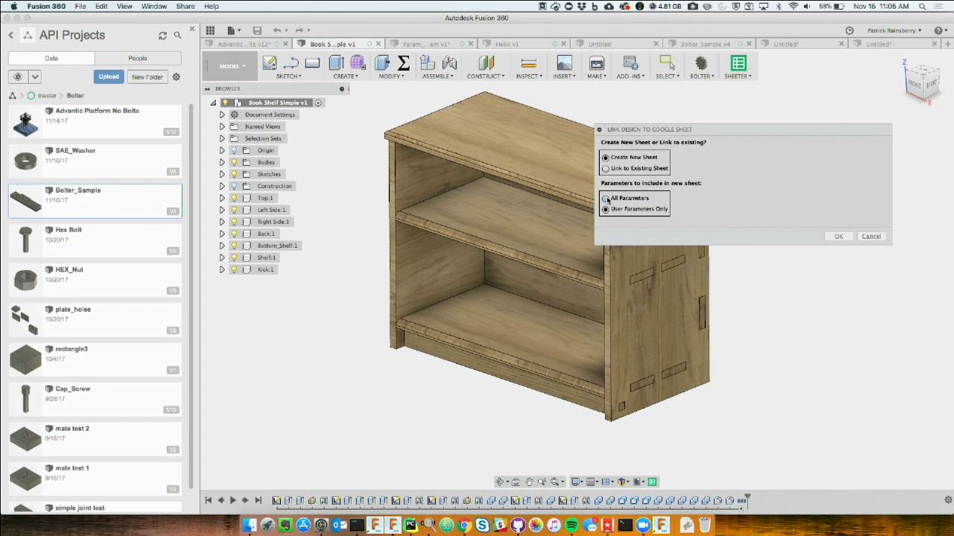
click(878, 238)
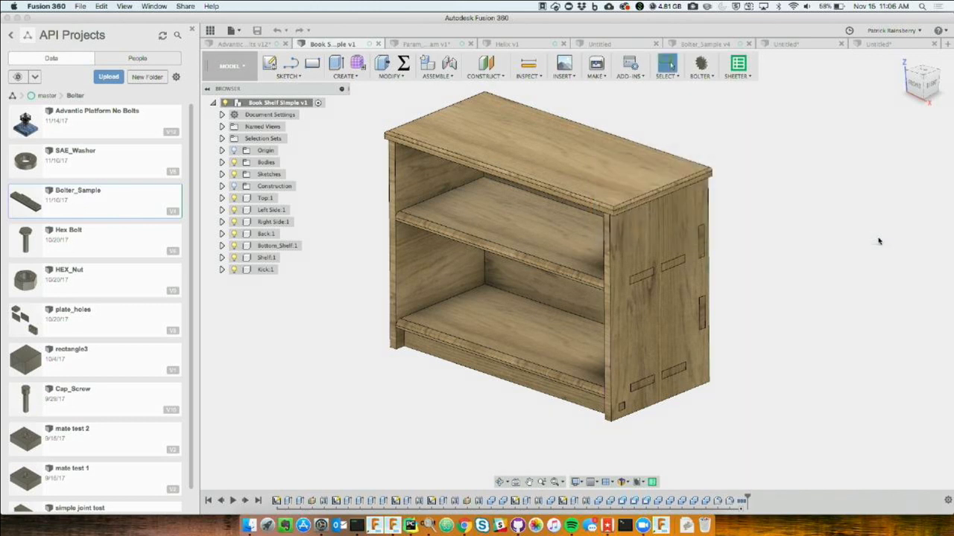
Open the bookshelf design's linked Google Sheet, dismiss the offline notice and display its Parameters sheet.
click(741, 78)
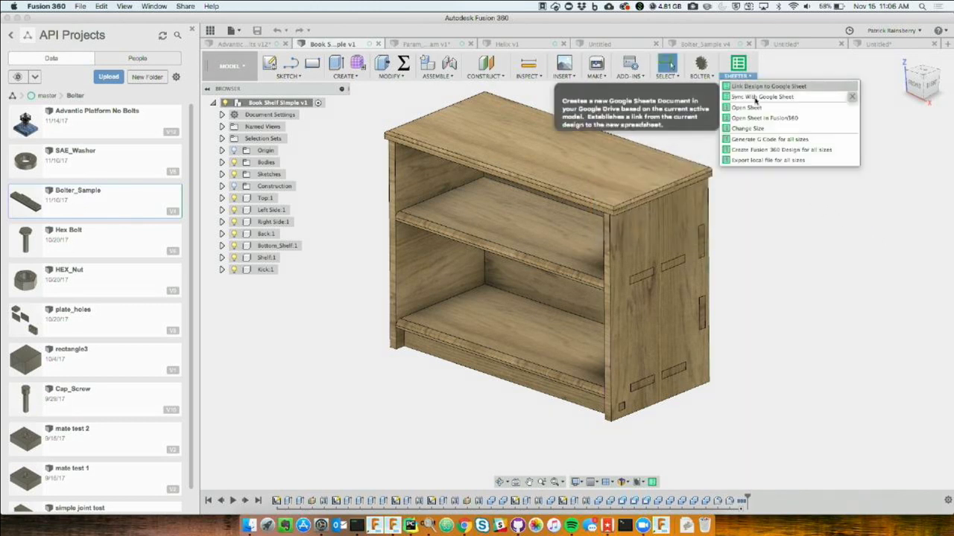
click(759, 110)
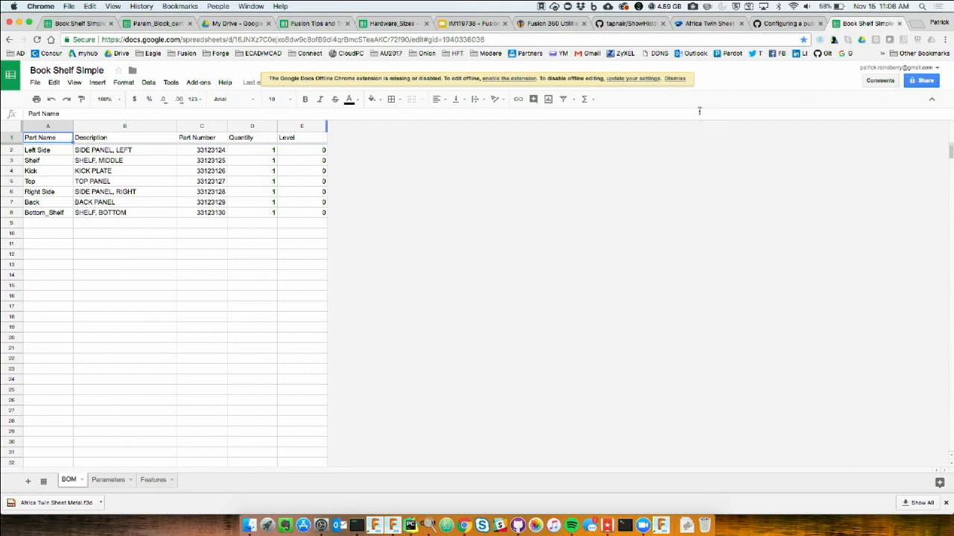
click(675, 79)
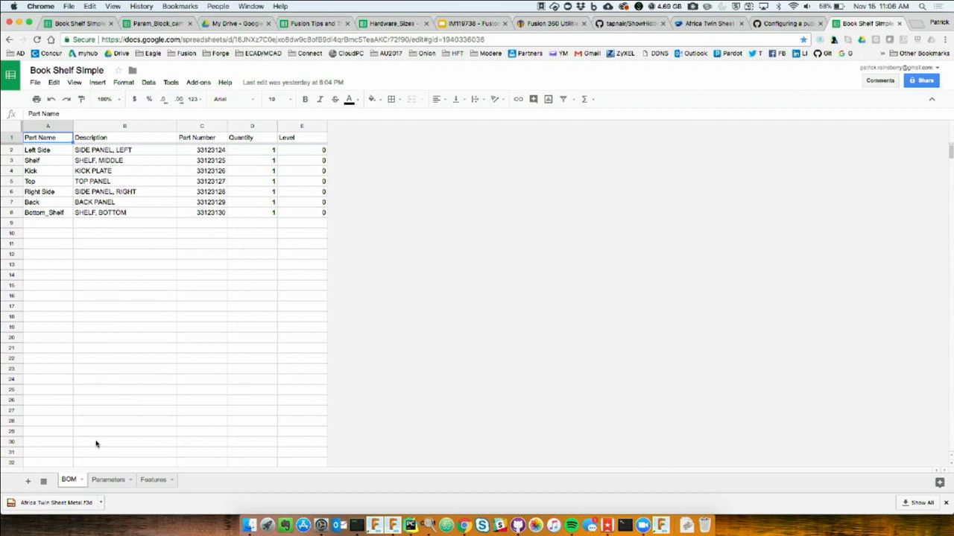
click(107, 481)
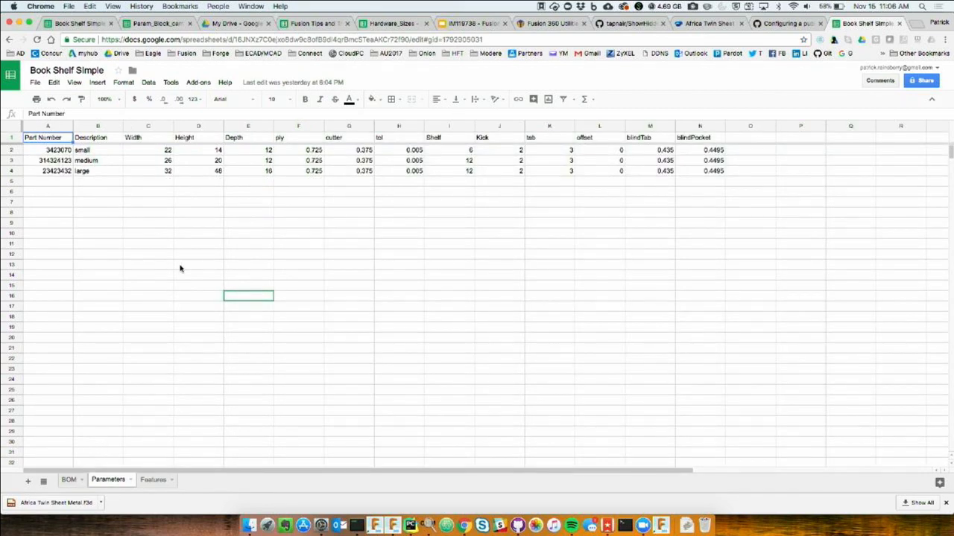
click(240, 266)
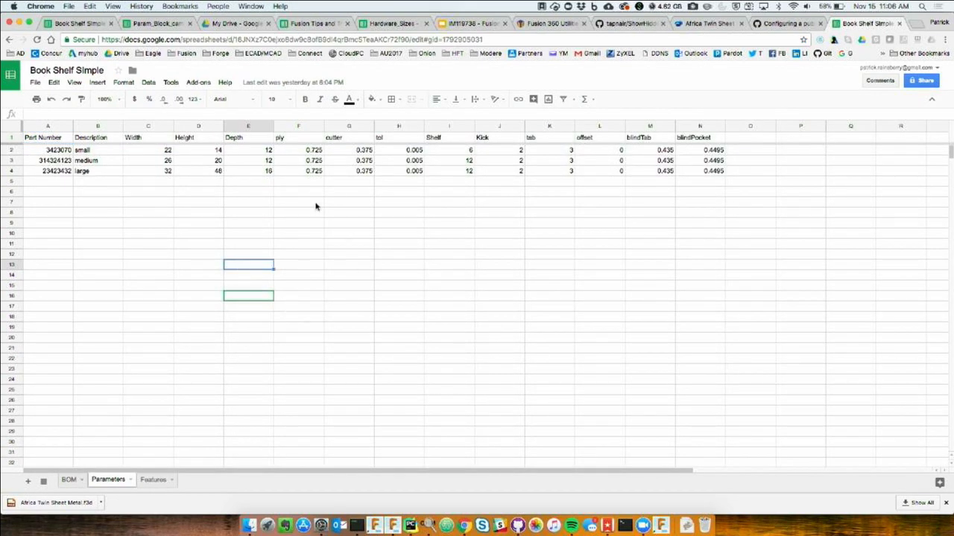
click(166, 214)
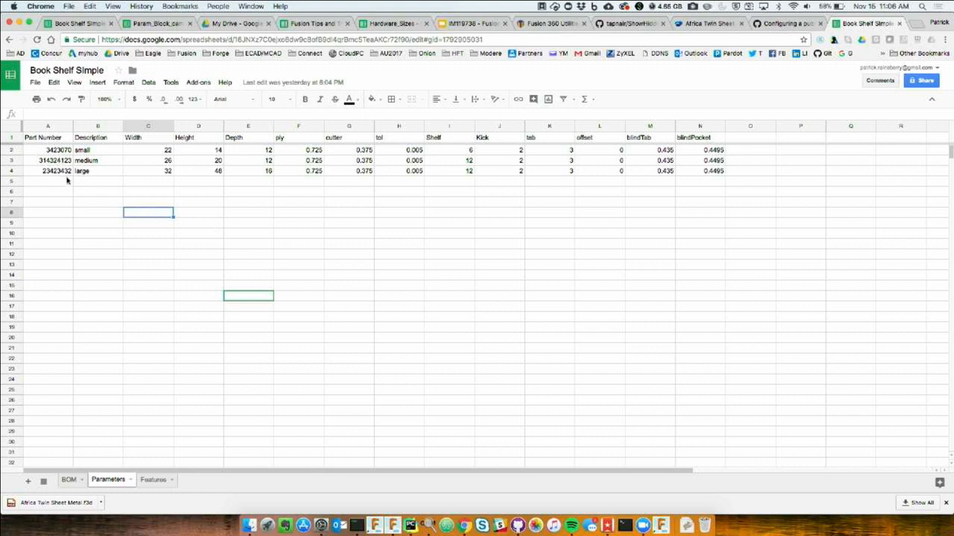
Copy the large size row from row 4 into the empty row 5.
drag(52, 171, 696, 171)
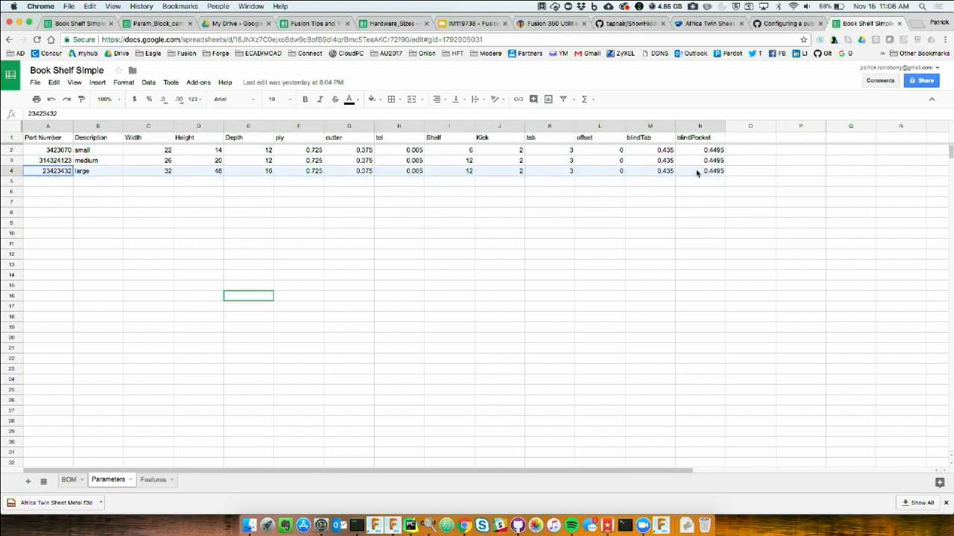
key(ctrl+c)
click(44, 184)
key(ctrl+v)
Append 131312 to the part number in row 5 and set that row's description to new_size.
double_click(58, 183)
text(131312)
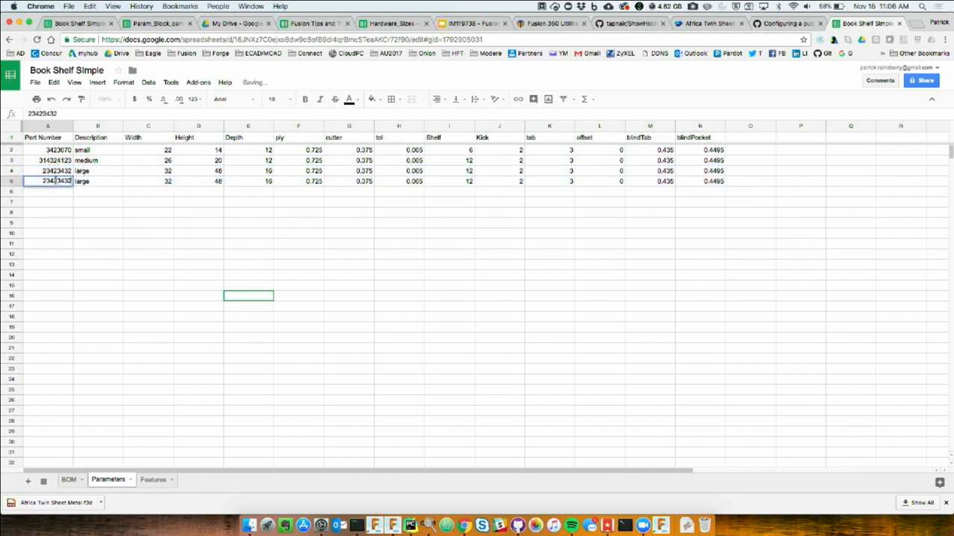
key(Return)
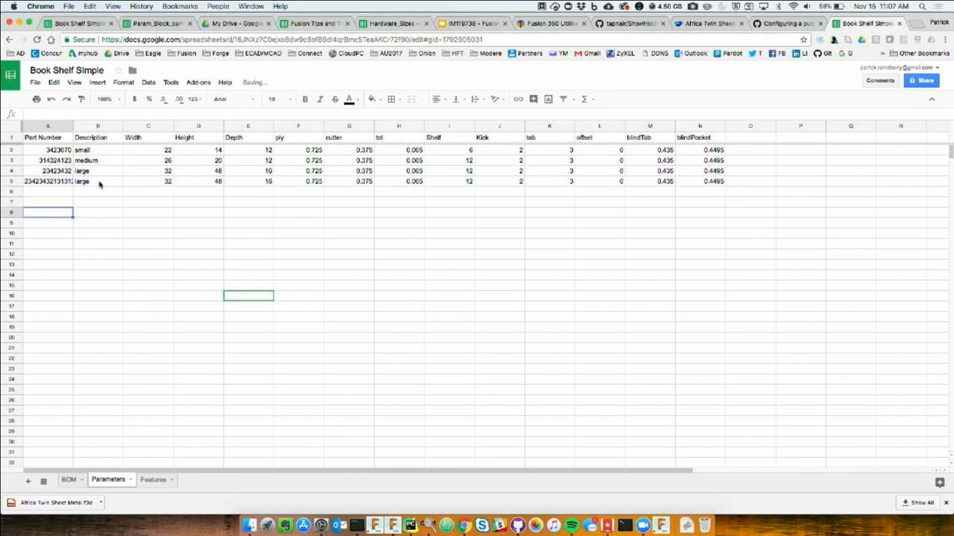
click(99, 183)
text(new_)
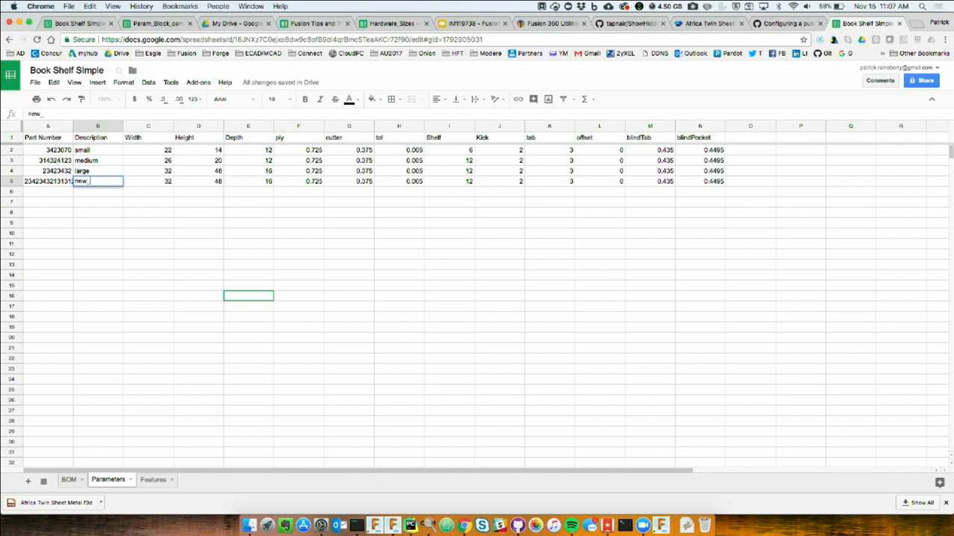
text(size)
click(198, 213)
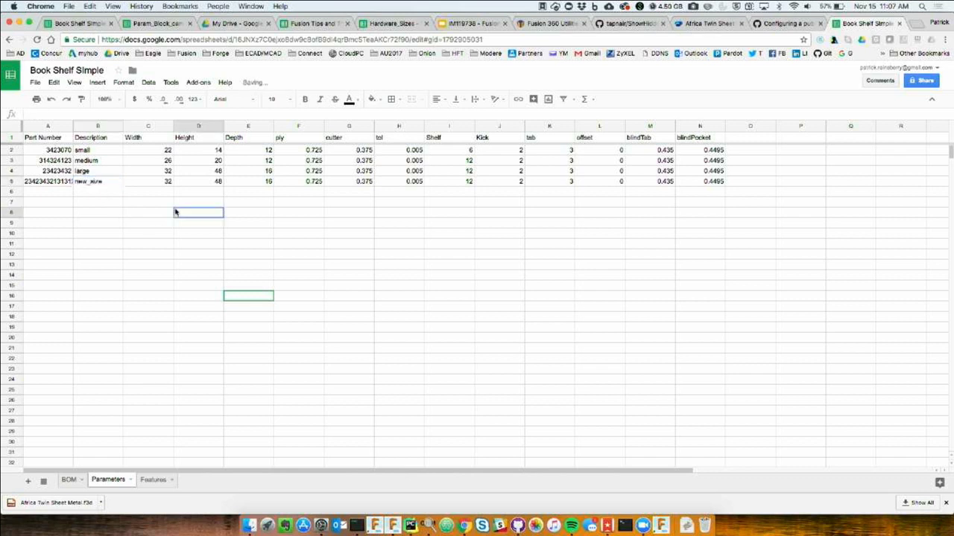
Set the new_size row's Width to 46 and its Height to 50.
click(161, 183)
text(44)
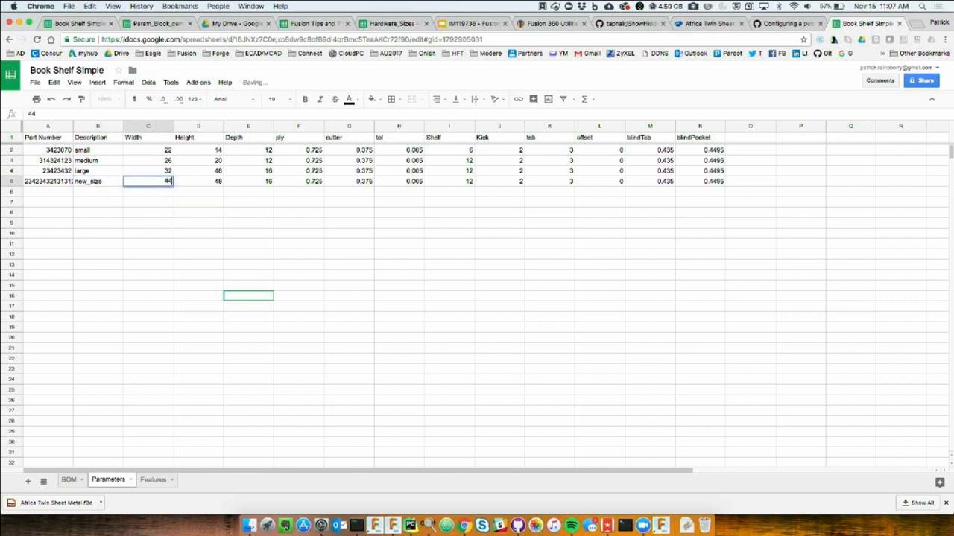
key(BackSpace)
text(6)
key(Tab)
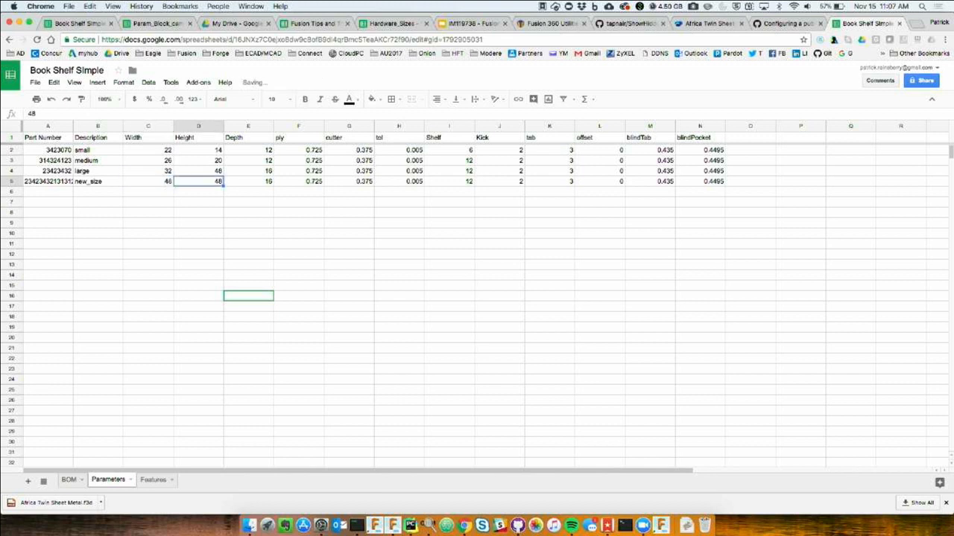
text(50)
key(Tab)
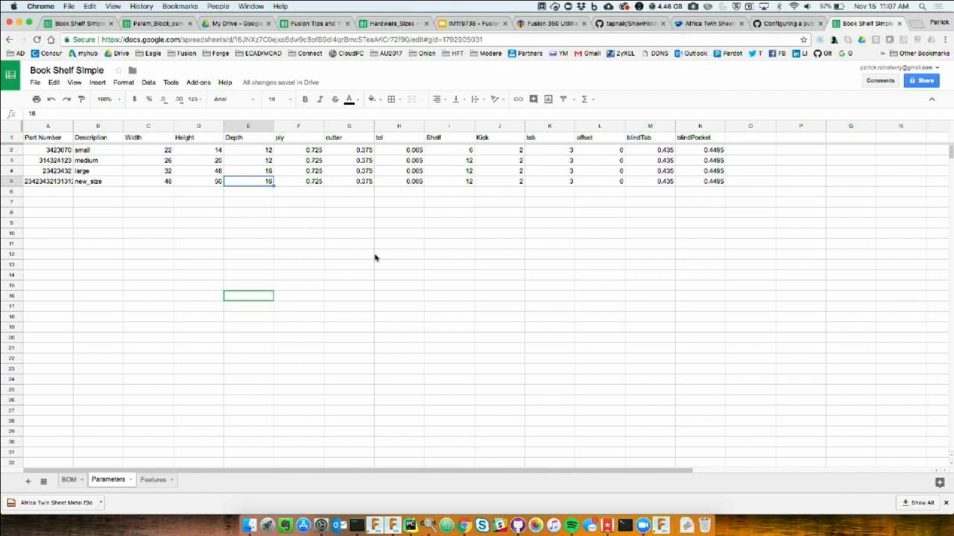
click(468, 181)
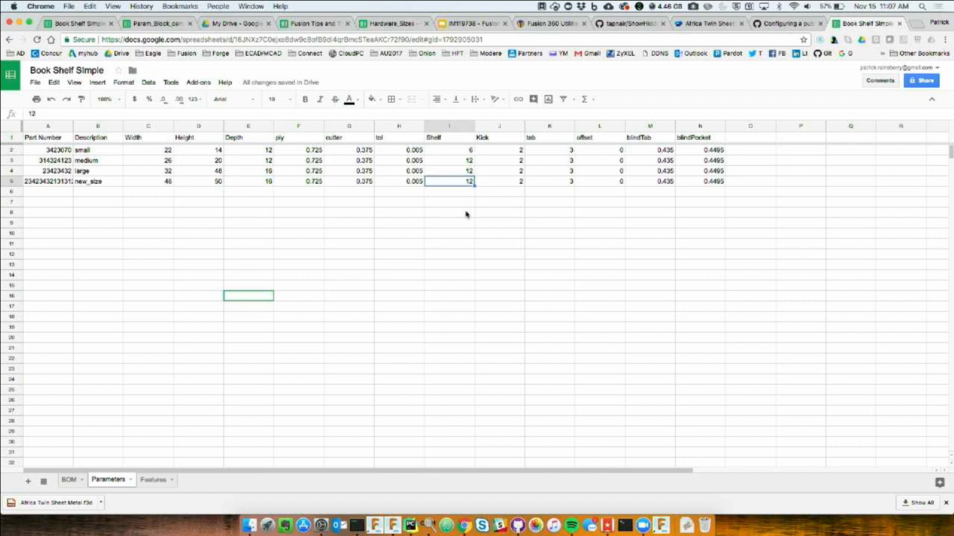
Examine the Shelf values for the large and medium sizes in the Parameters sheet.
click(458, 171)
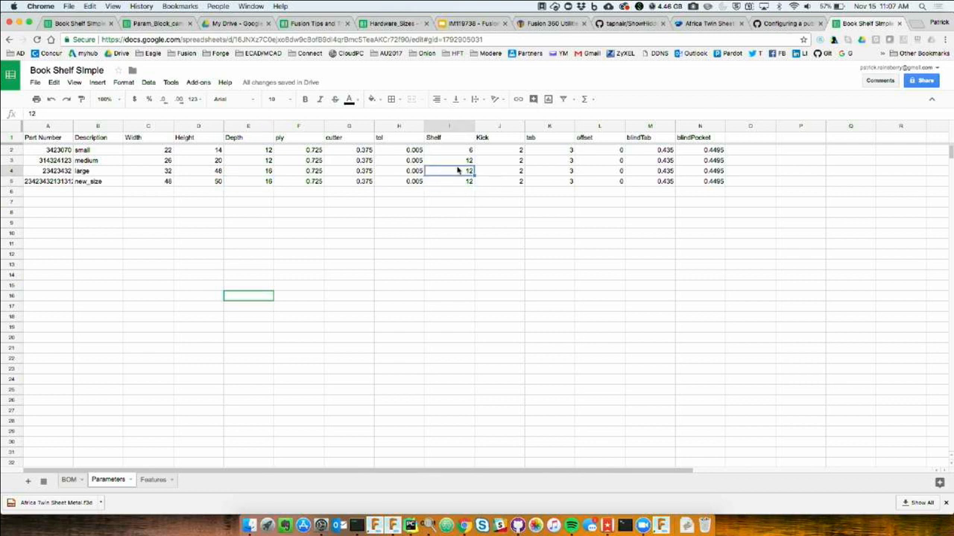
click(460, 162)
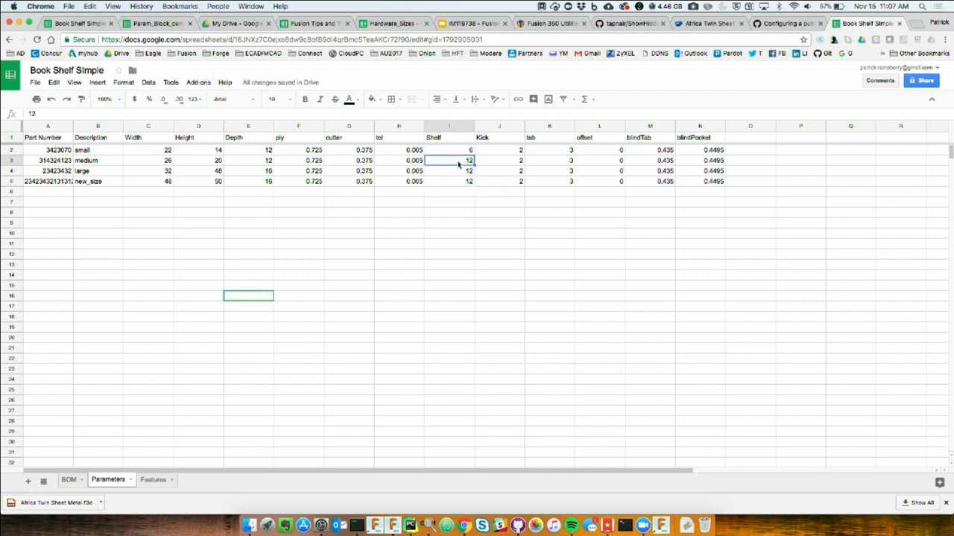
click(335, 113)
click(352, 239)
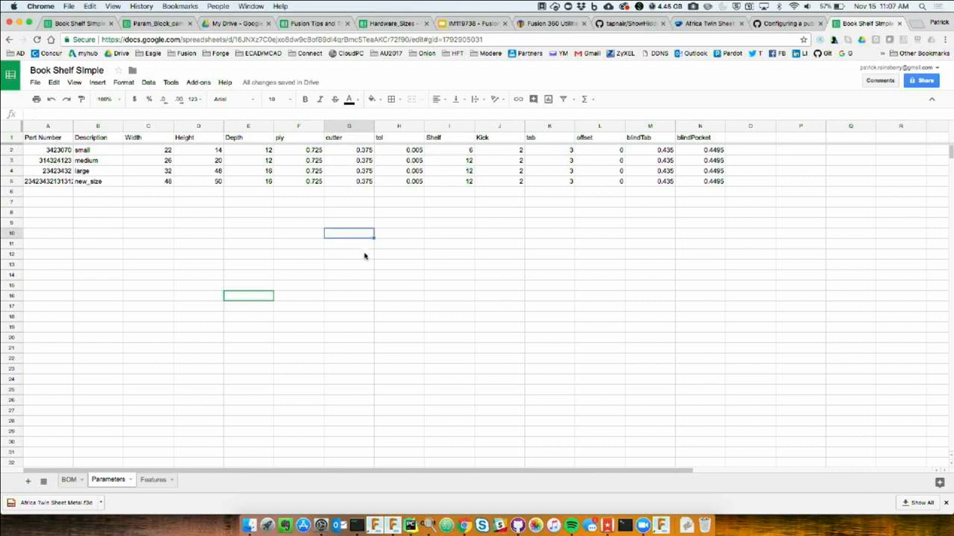
Switch to Fusion 360 and change the bookshelf's associated sheet row to the medium size with Sheeter's Change Size command.
key(super+Tab)
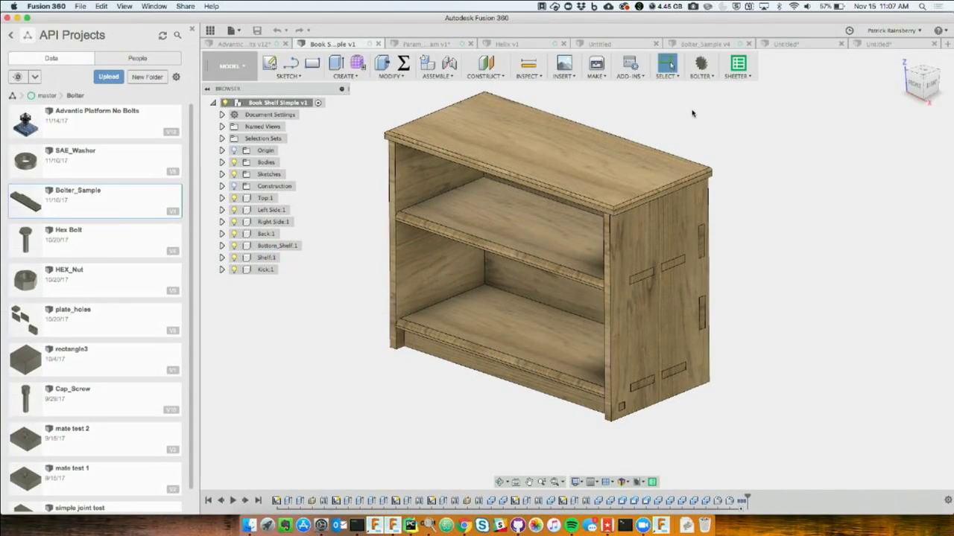
click(739, 78)
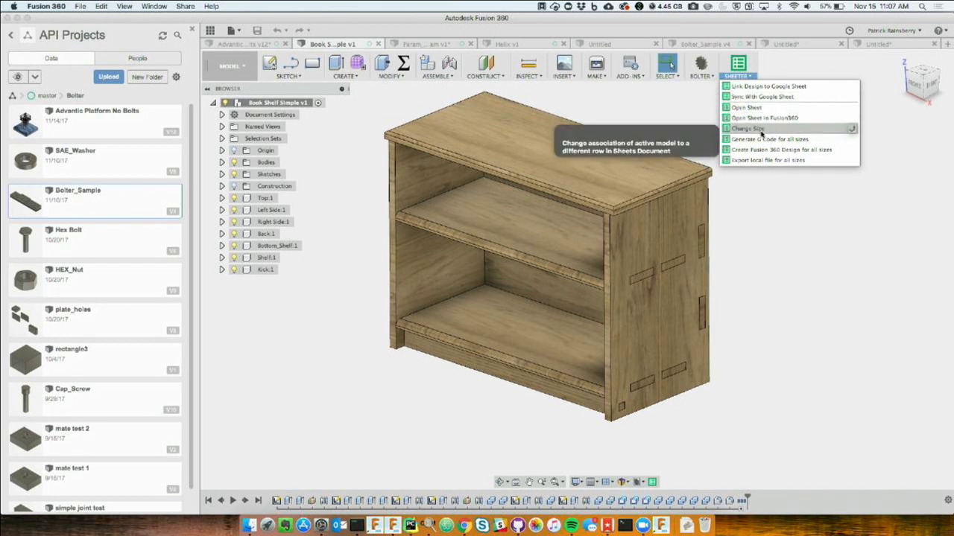
click(760, 131)
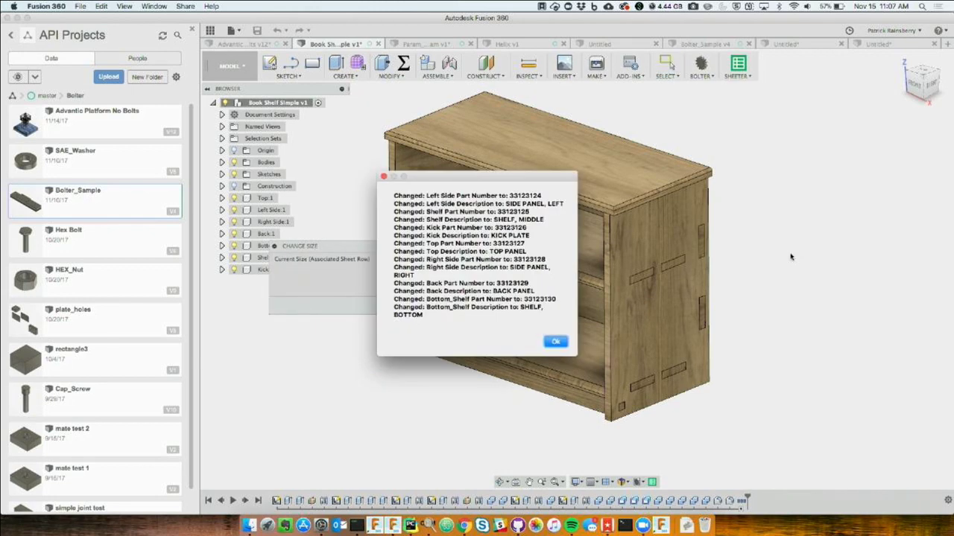
click(557, 343)
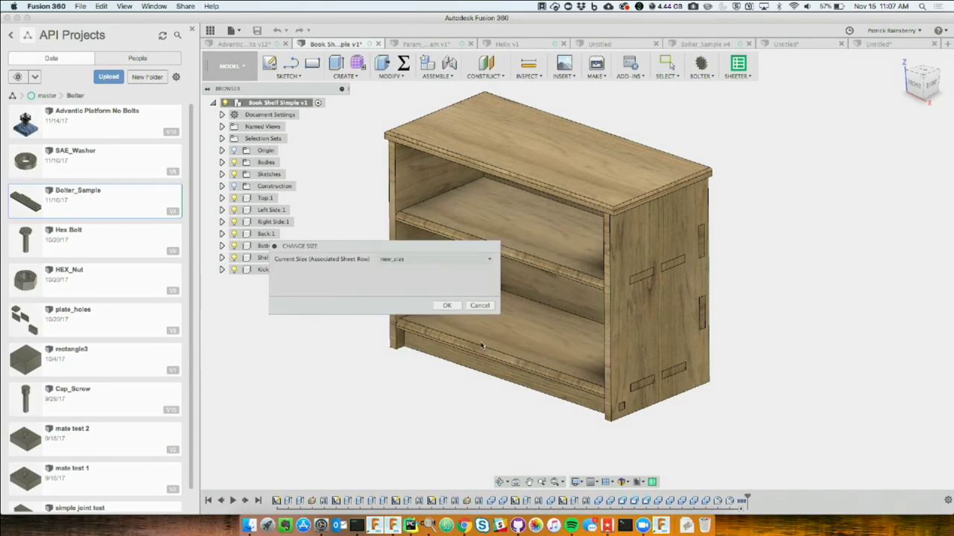
click(419, 260)
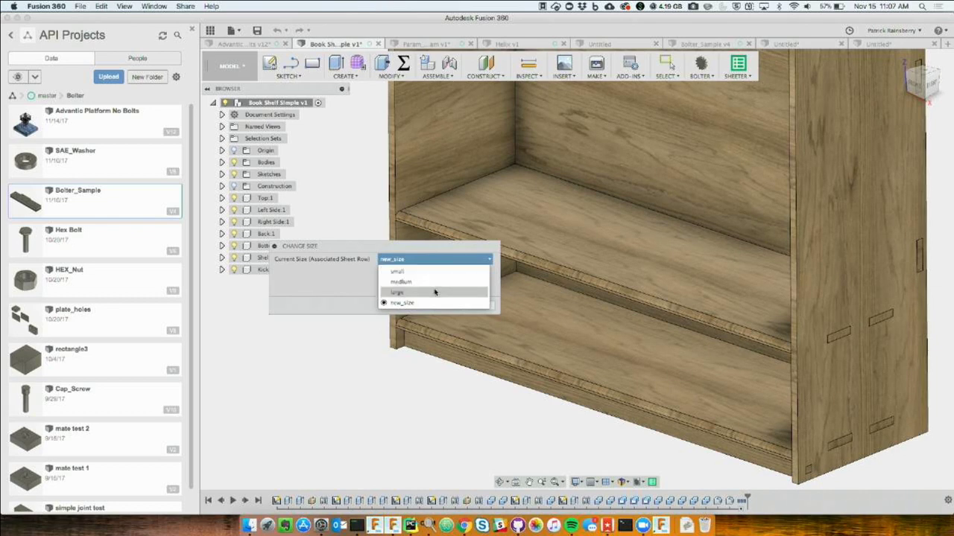
click(432, 282)
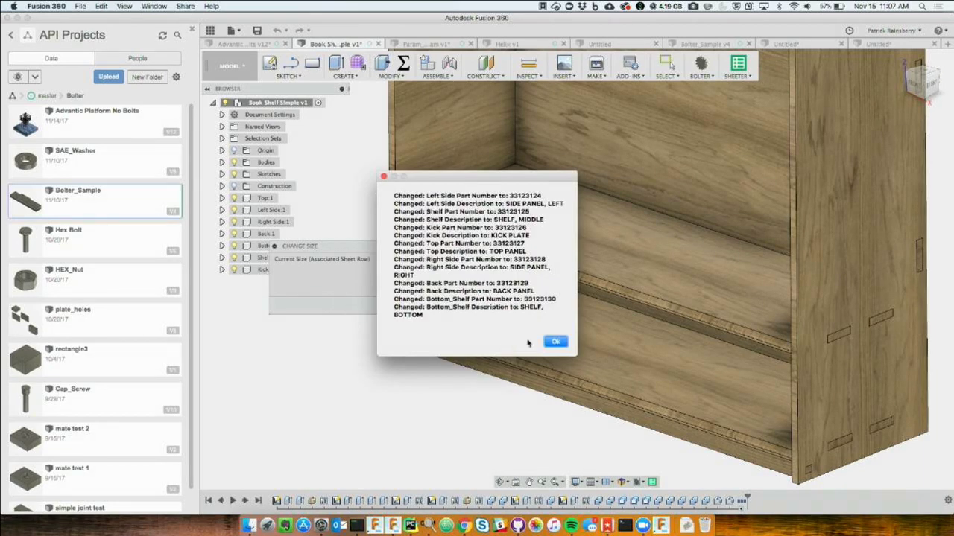
click(560, 342)
click(562, 342)
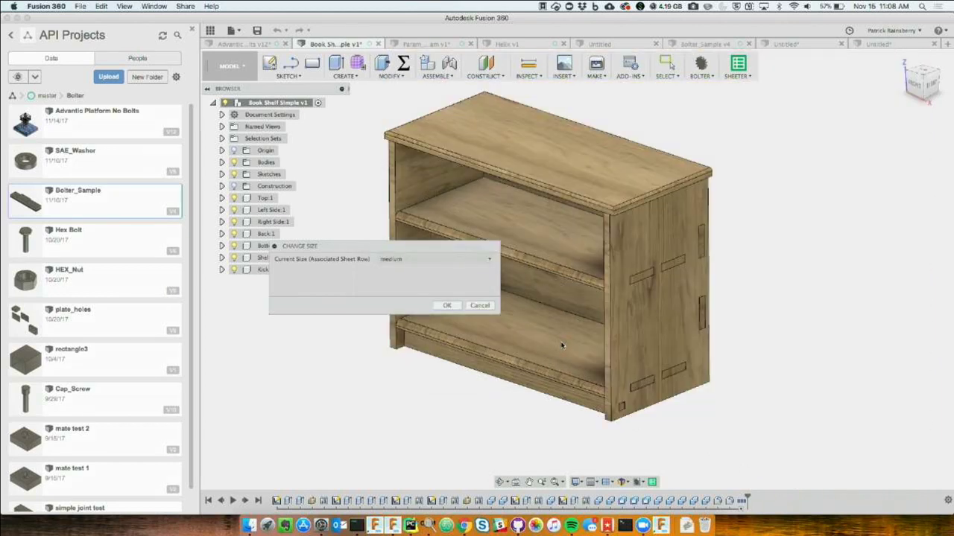
click(448, 306)
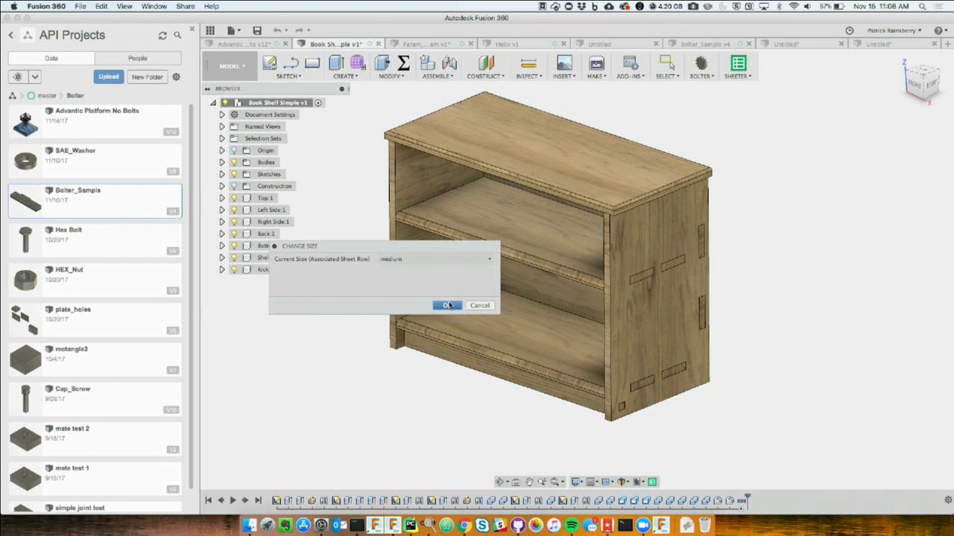
click(448, 306)
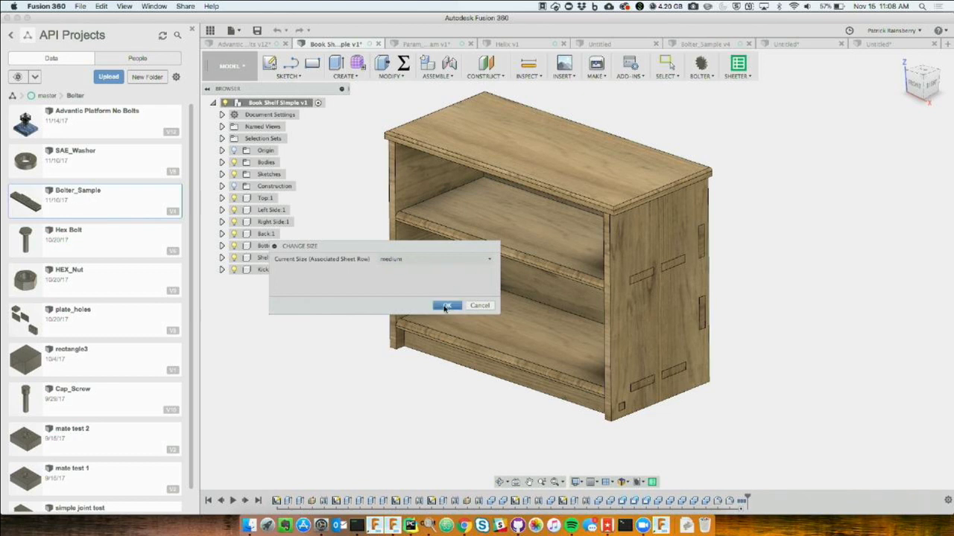
Bring up the Param_Block_cam design and inspect its setups and operations in the CAM workspace.
click(749, 76)
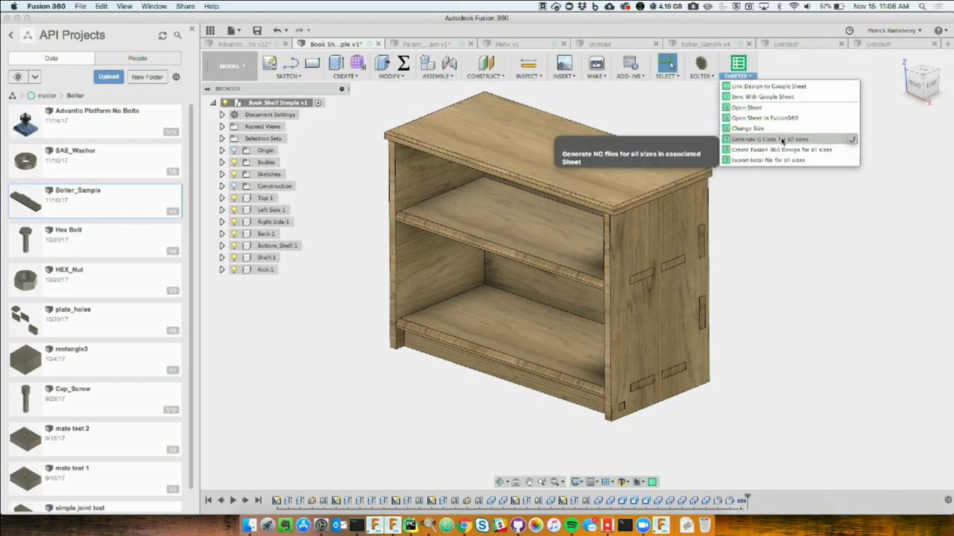
click(431, 45)
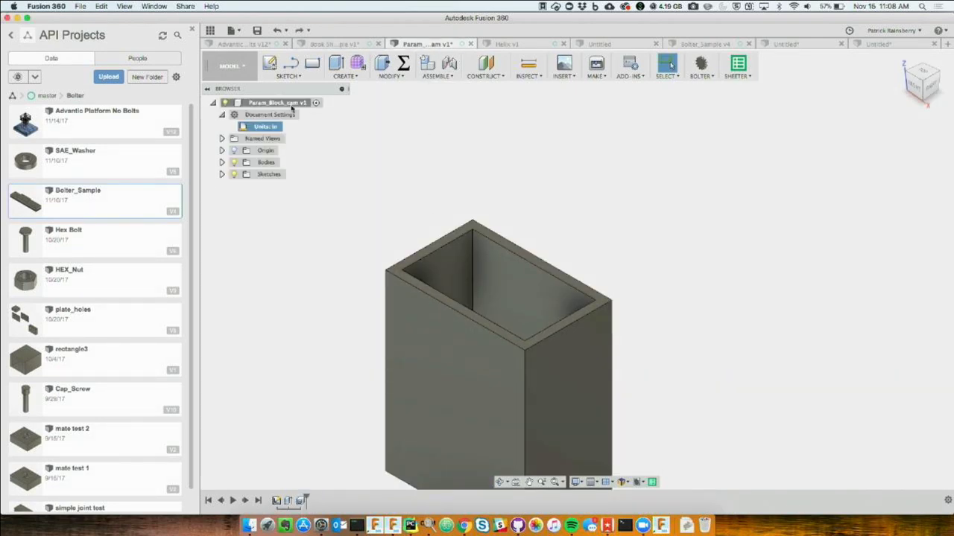
click(229, 66)
click(225, 193)
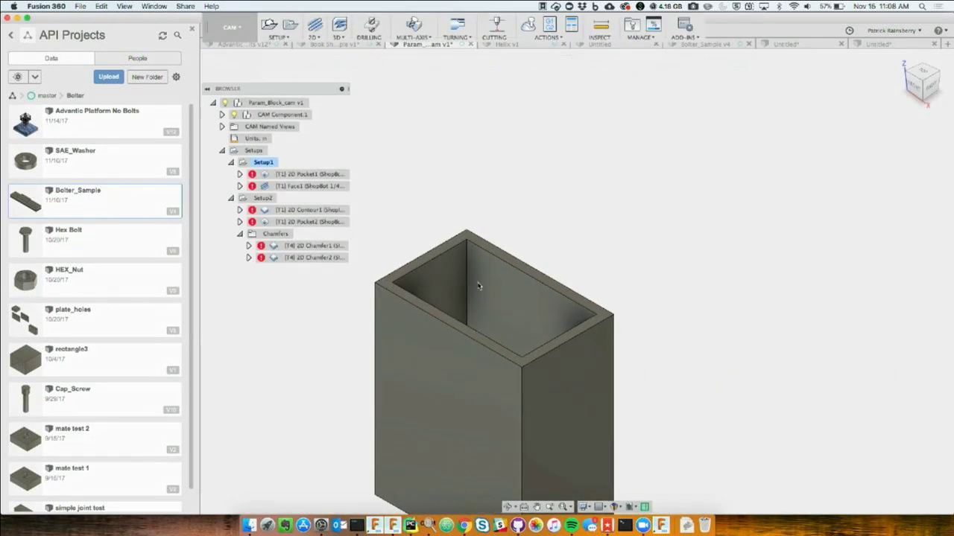
middle_drag(553, 196, 673, 109)
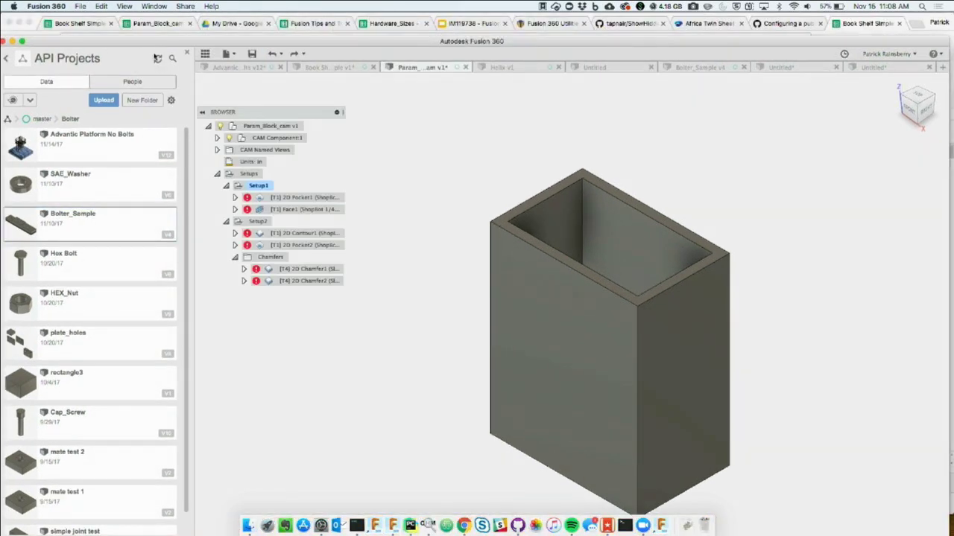
drag(155, 42, 224, 4)
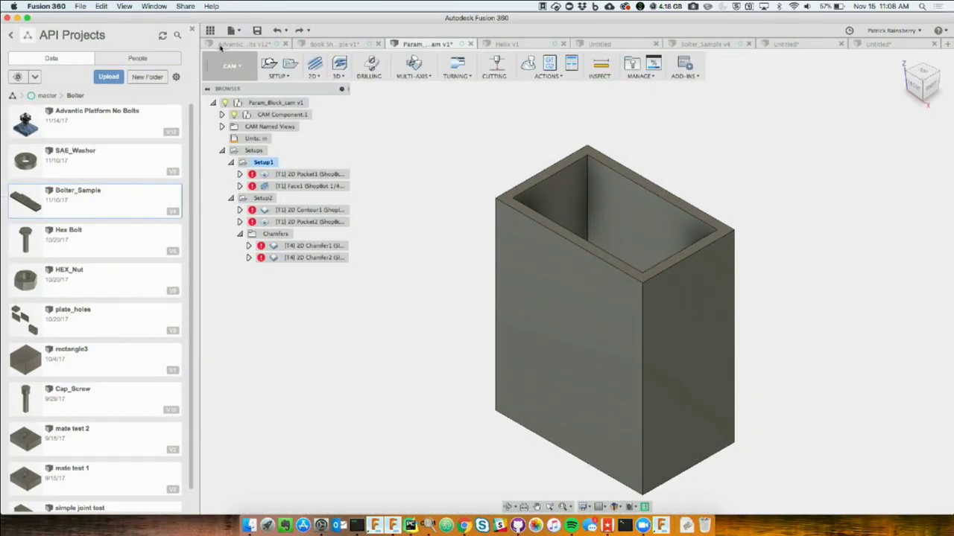
Return to the Model workspace and try Generate G Code for all sizes with setups and folders enabled and Setup1 selected, then cancel.
click(226, 65)
click(228, 88)
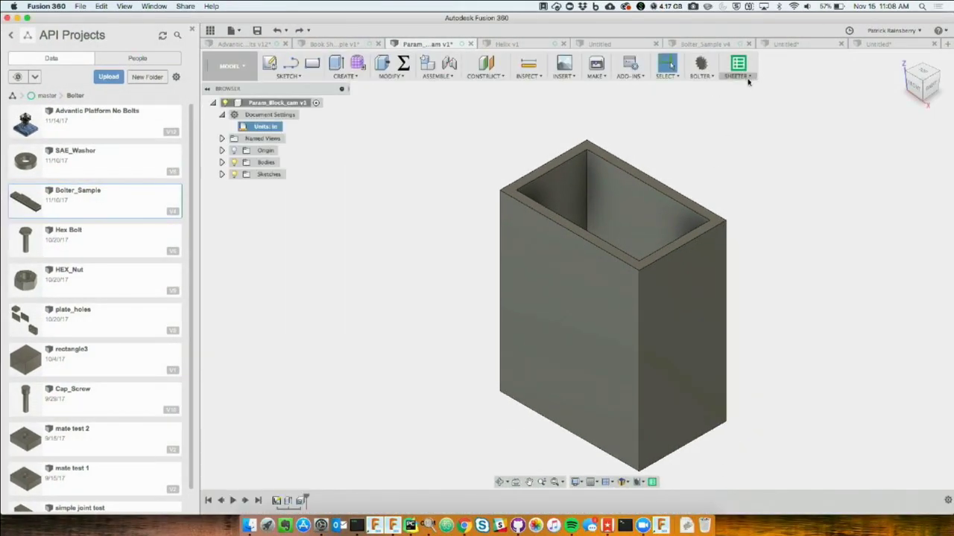
click(737, 75)
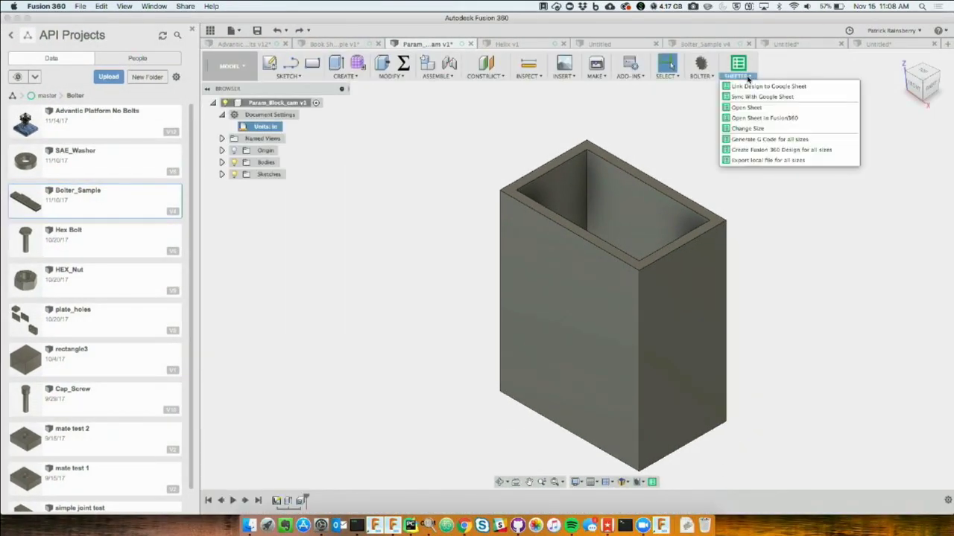
click(804, 140)
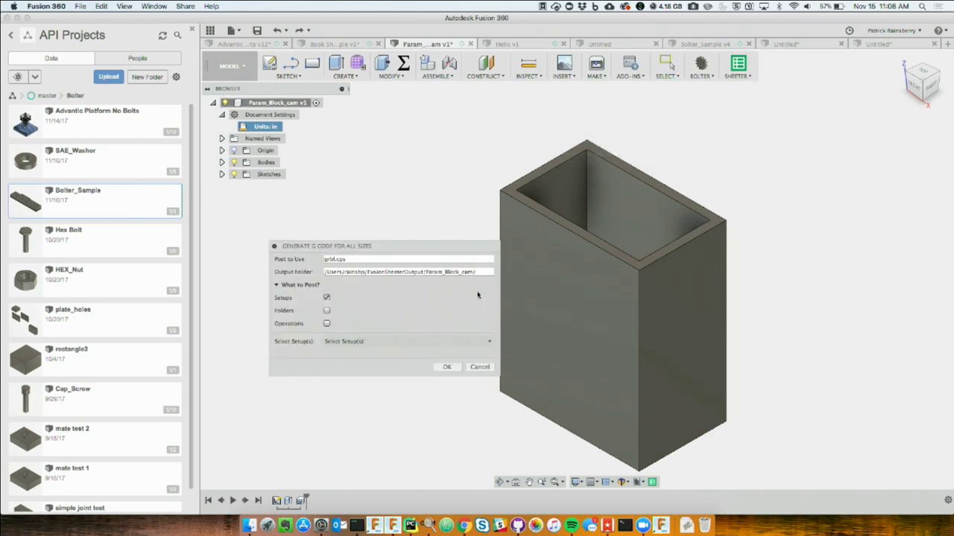
click(327, 299)
click(327, 311)
click(344, 342)
click(331, 353)
click(331, 362)
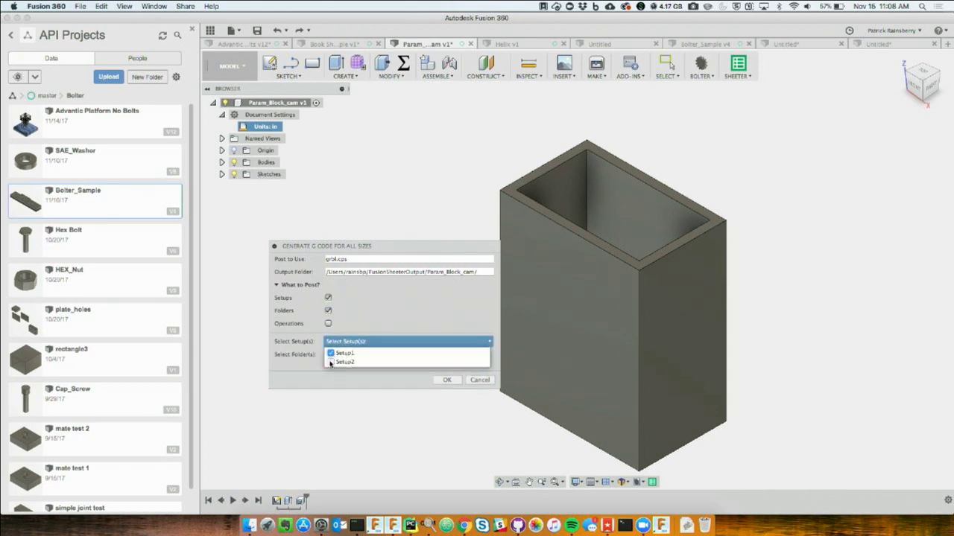
click(396, 310)
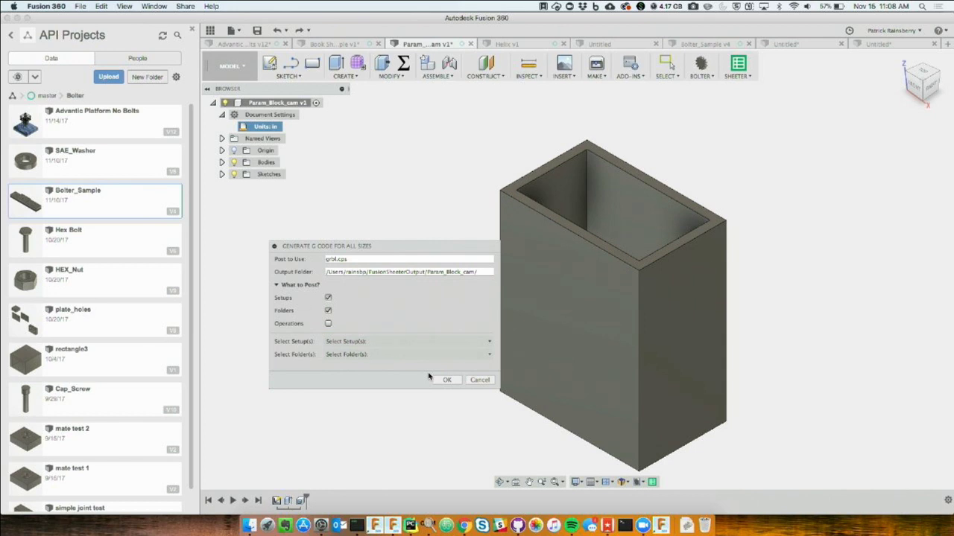
click(483, 381)
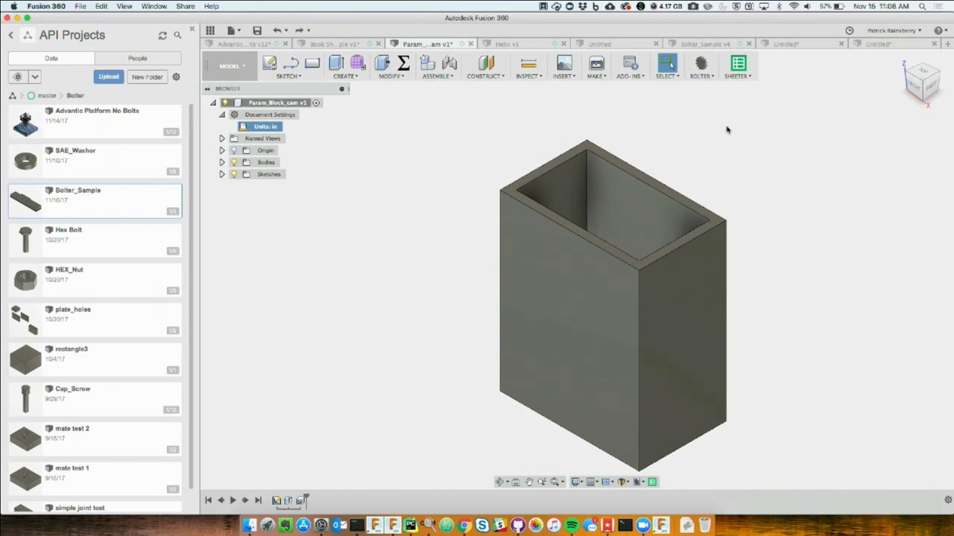
click(739, 74)
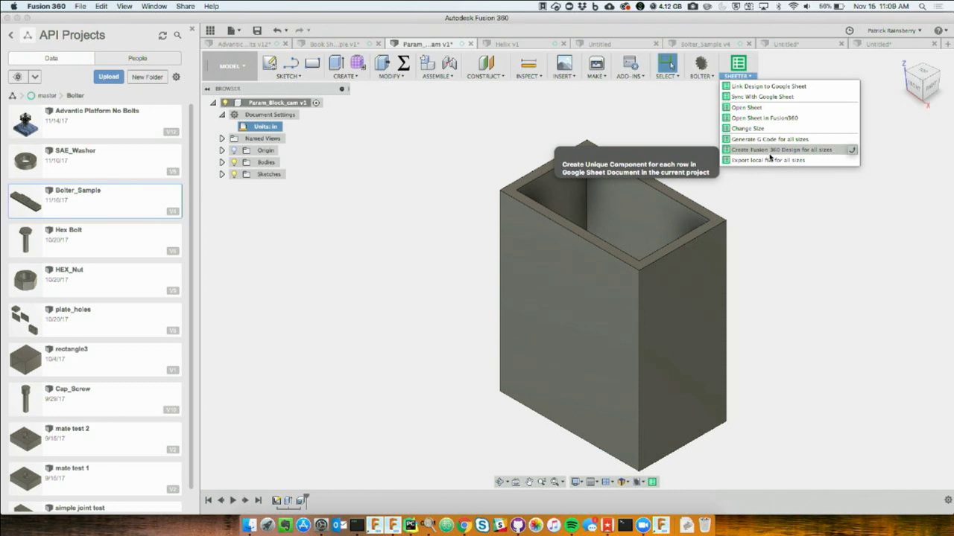
click(555, 125)
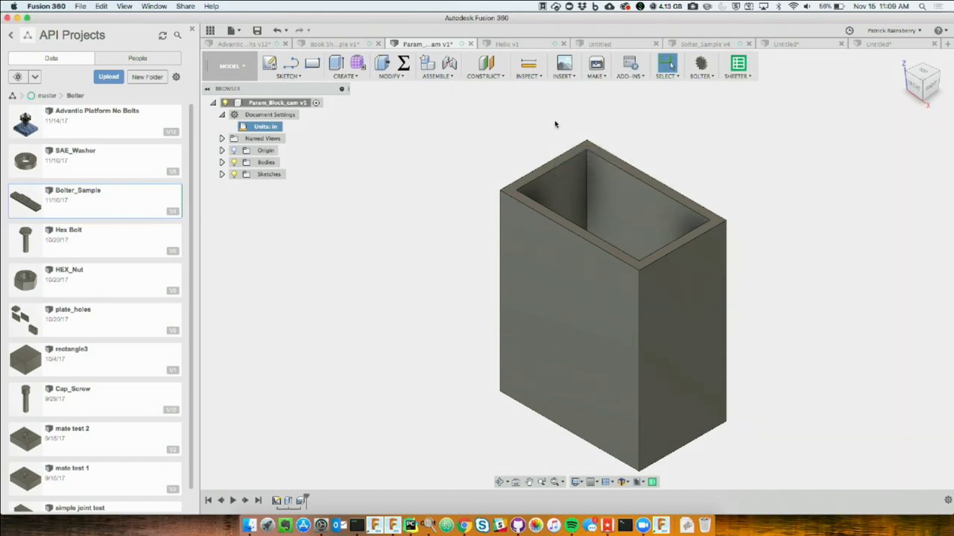
Switch to Chrome and show the Bolter slide in the Fusion 360 Quick Tip Jam Session presentation.
key(super+Tab)
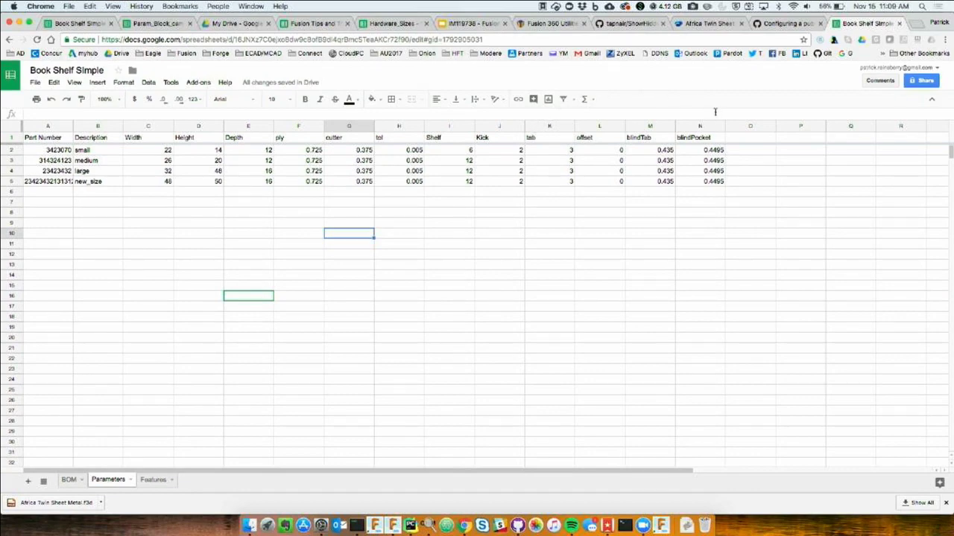
click(471, 23)
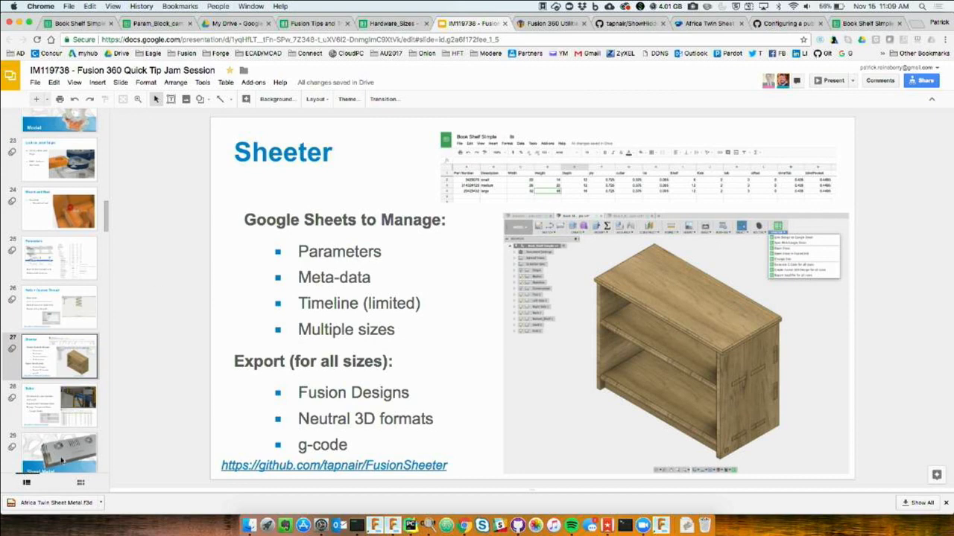
click(62, 420)
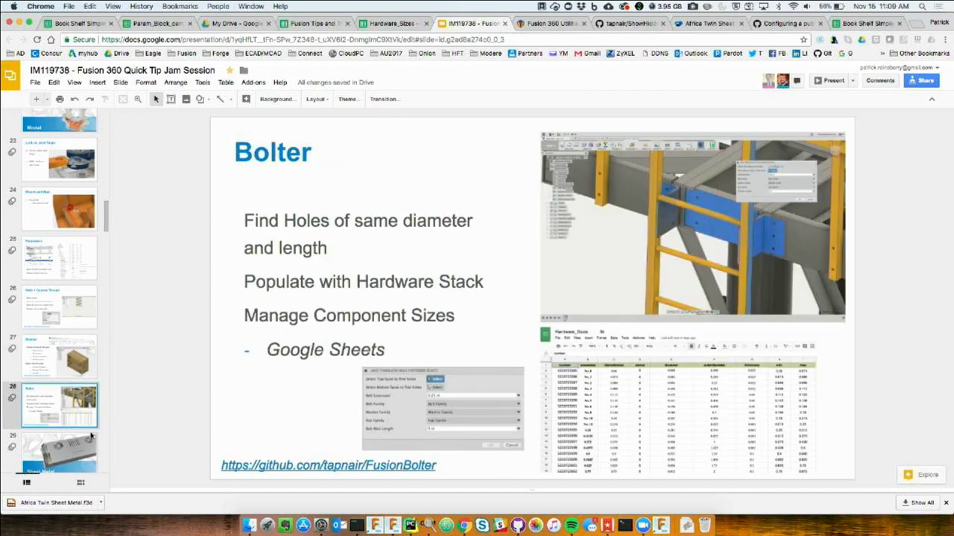
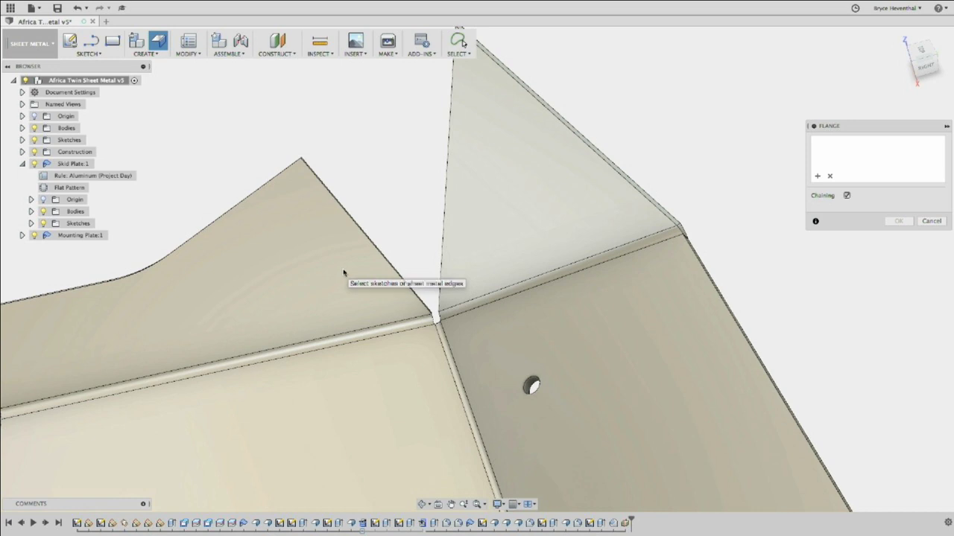
Add a full-edge flange about 4.12 in high at a 15° angle along the slanted edge of the skid plate's side wall, beside the open corner.
click(374, 251)
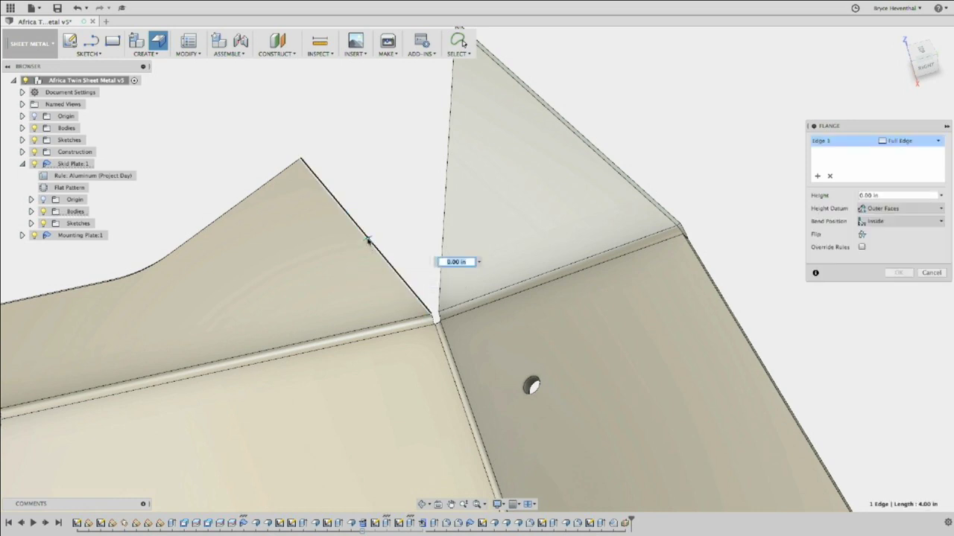
drag(368, 241, 374, 292)
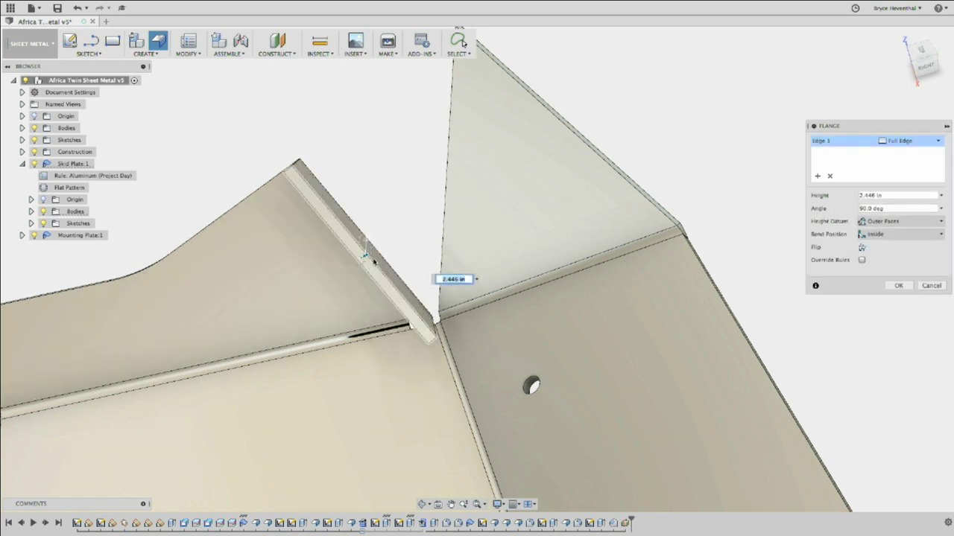
shift+middle_drag(372, 260, 388, 261)
drag(379, 264, 404, 217)
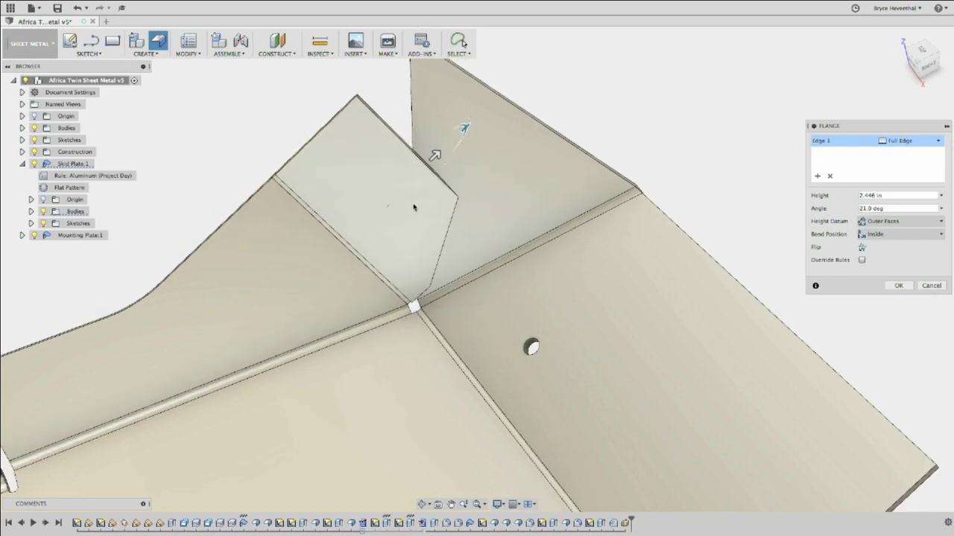
shift+middle_drag(414, 208, 455, 236)
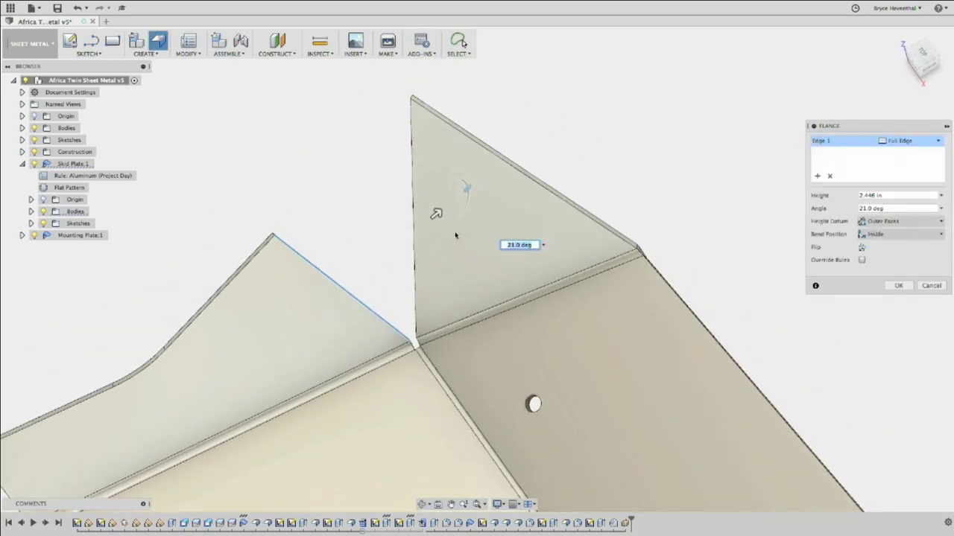
drag(436, 214, 529, 136)
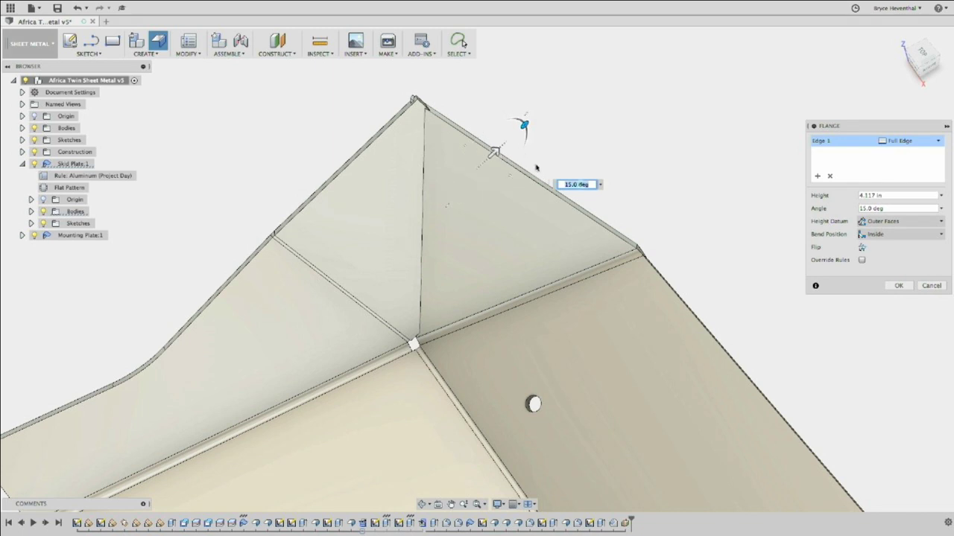
click(898, 285)
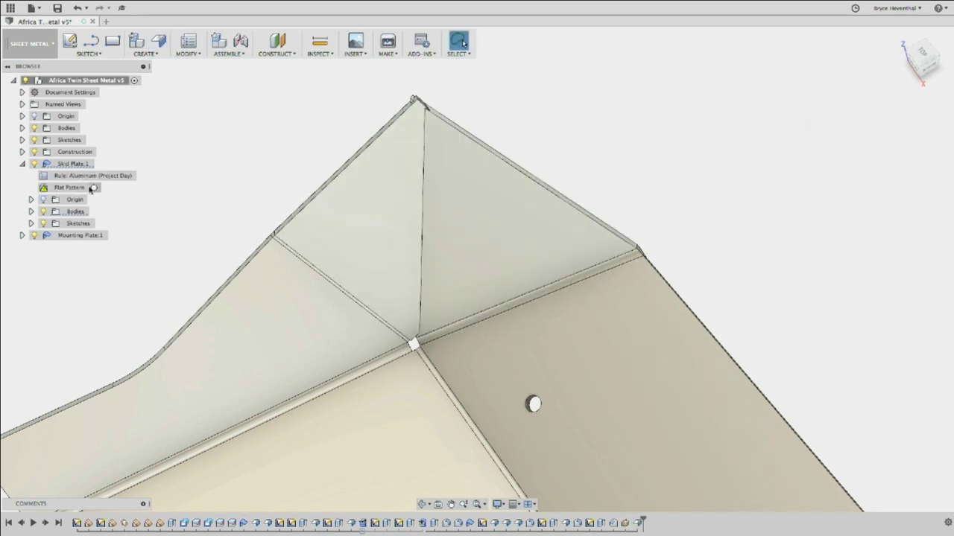
Inspect the skid plate's flat pattern, exit it, and undo the tall flange beside the open corner.
click(94, 188)
scroll(317, 219, up, 3)
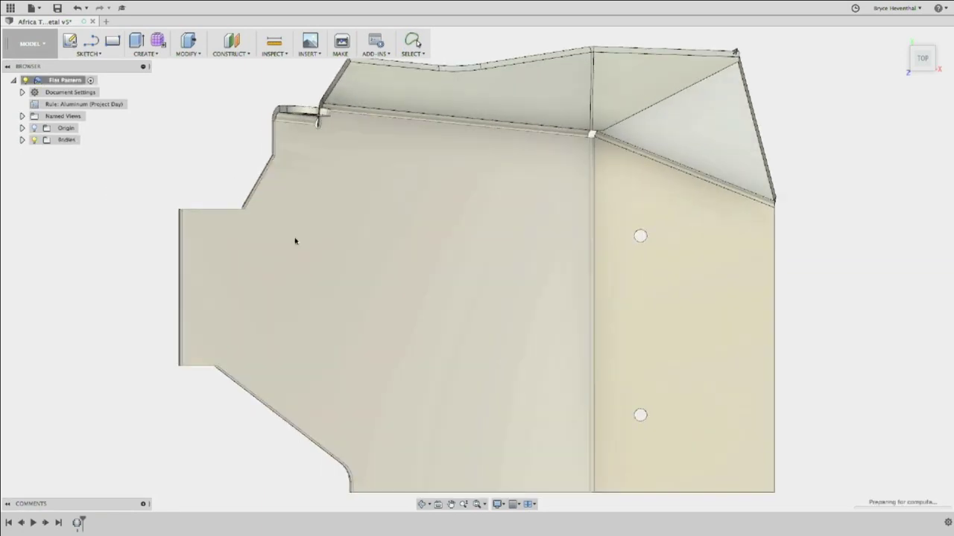
shift+middle_drag(296, 241, 300, 218)
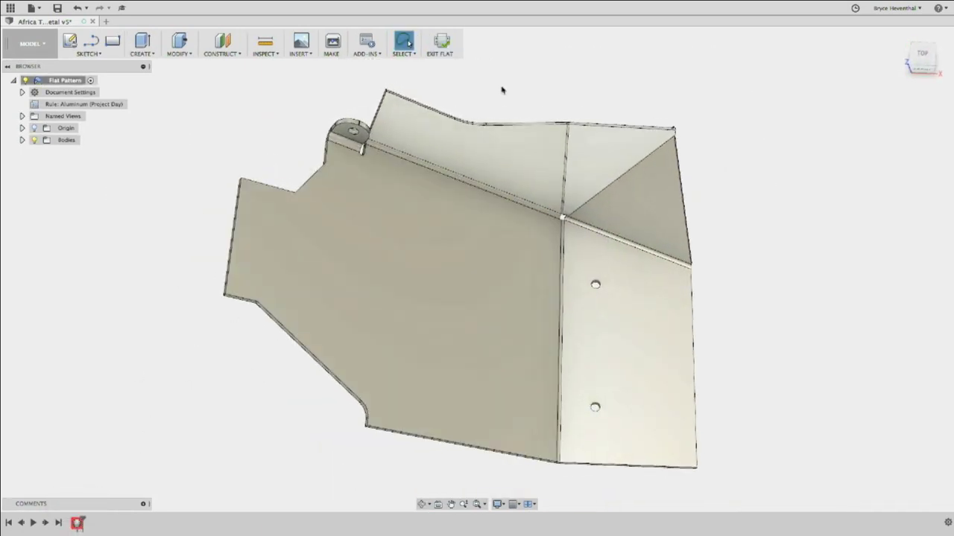
click(439, 42)
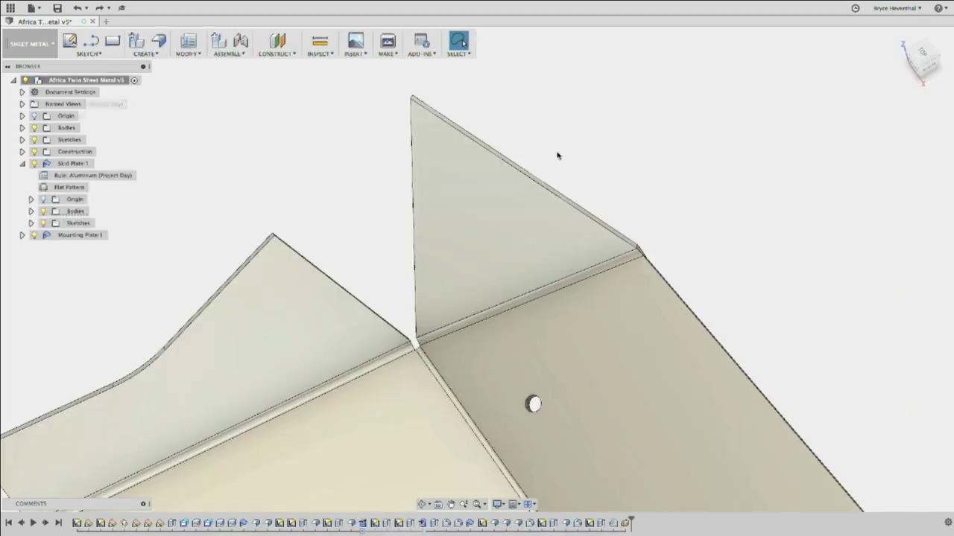
Add a full-edge flange 0.1 in high at a 15° angle along the side wall's slanted edge beside the open corner.
click(158, 41)
click(325, 276)
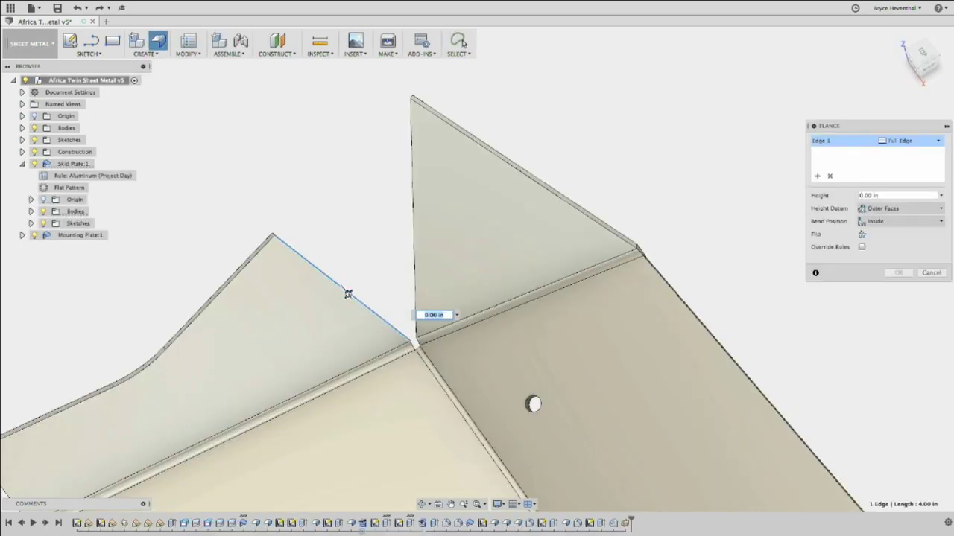
drag(366, 316, 469, 134)
double_click(584, 188)
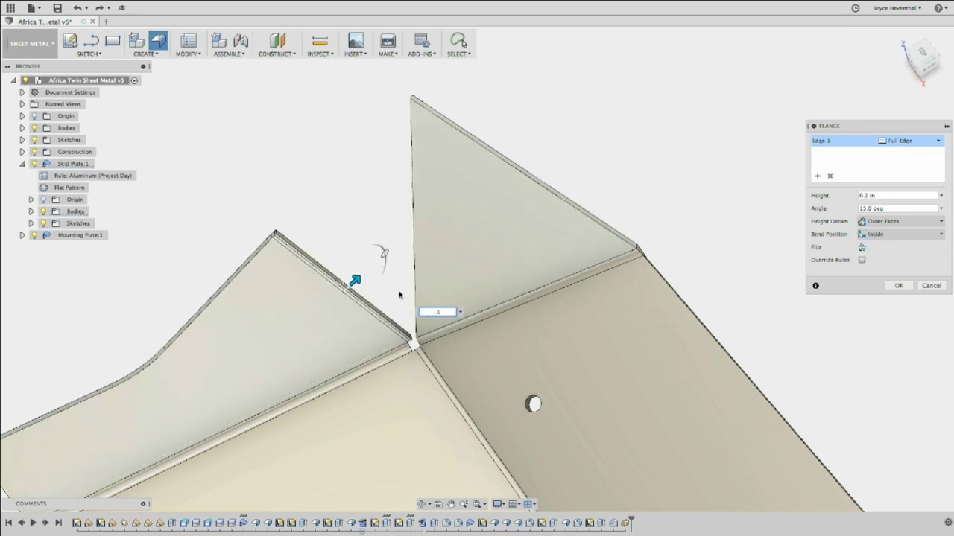
click(897, 288)
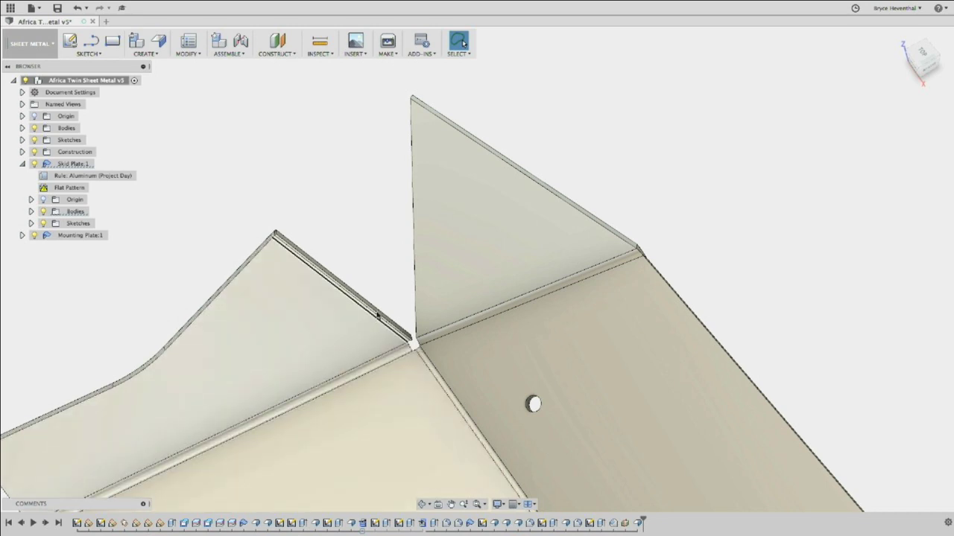
Set up an extrusion of the short flange's narrow end face with extent To Object, targeting the edge face of the adjacent triangular wall.
scroll(401, 281, up, 1)
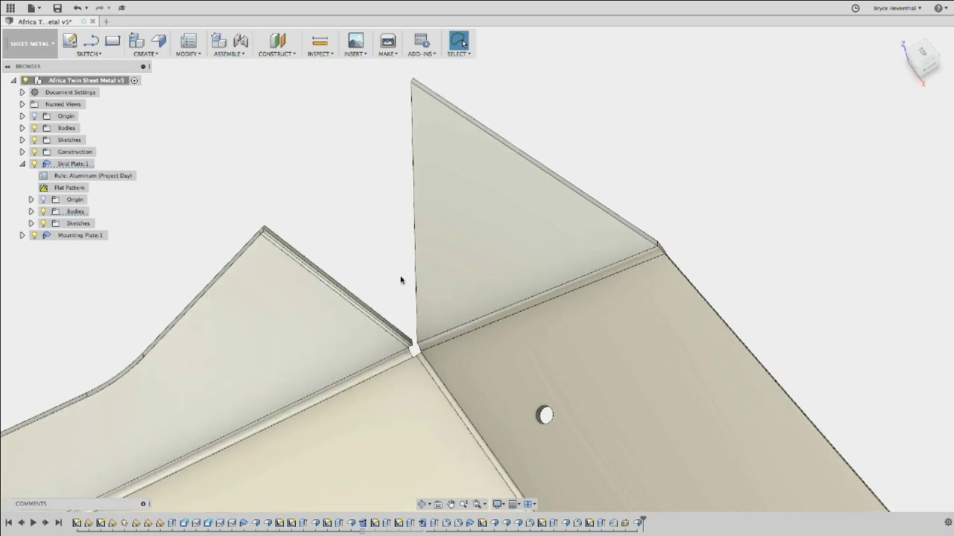
scroll(364, 260, up, 4)
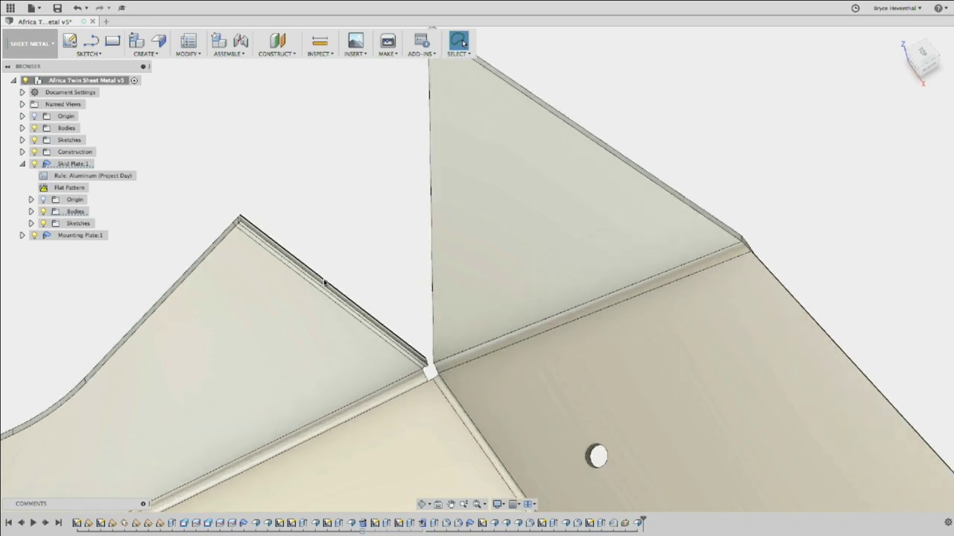
shift+middle_drag(342, 274, 334, 278)
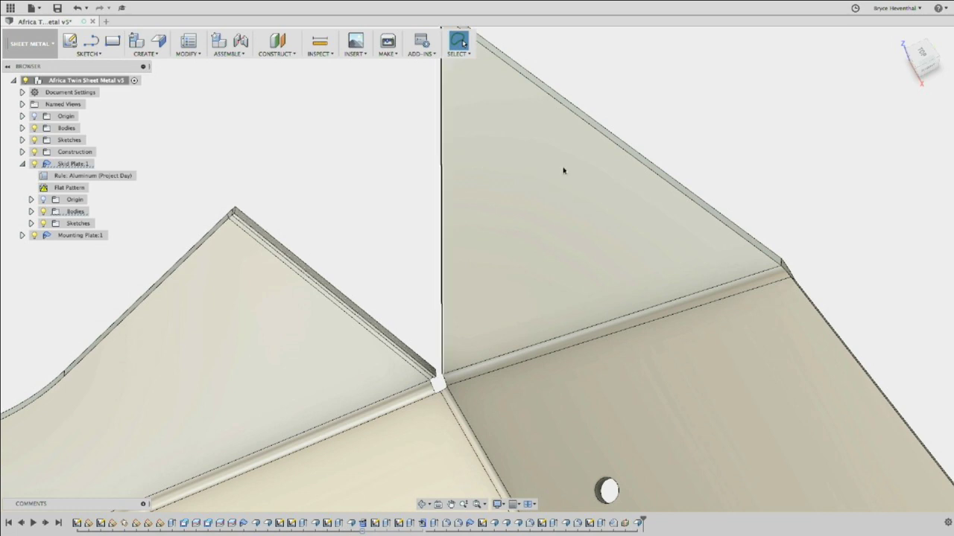
shift+middle_drag(362, 243, 339, 268)
key(e)
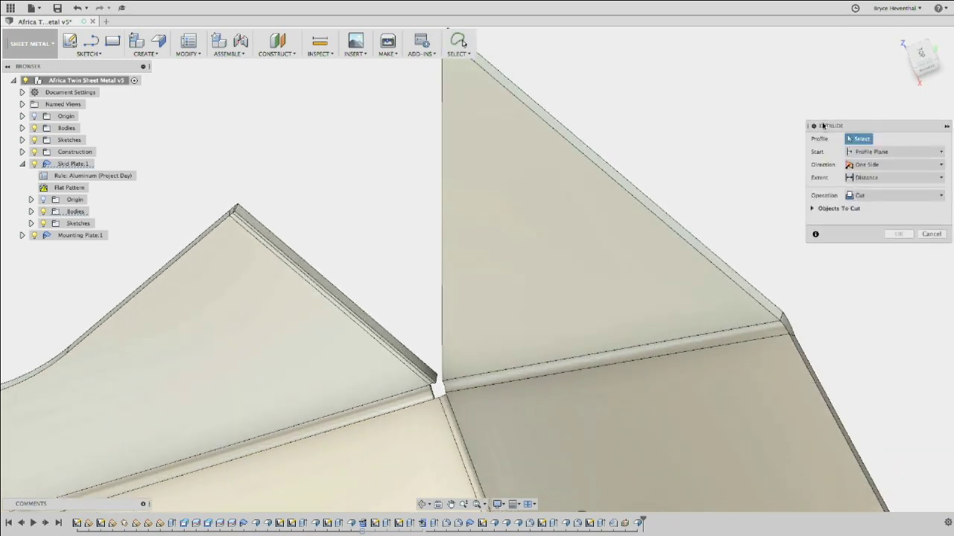
click(309, 269)
shift+middle_drag(334, 223, 472, 181)
click(901, 180)
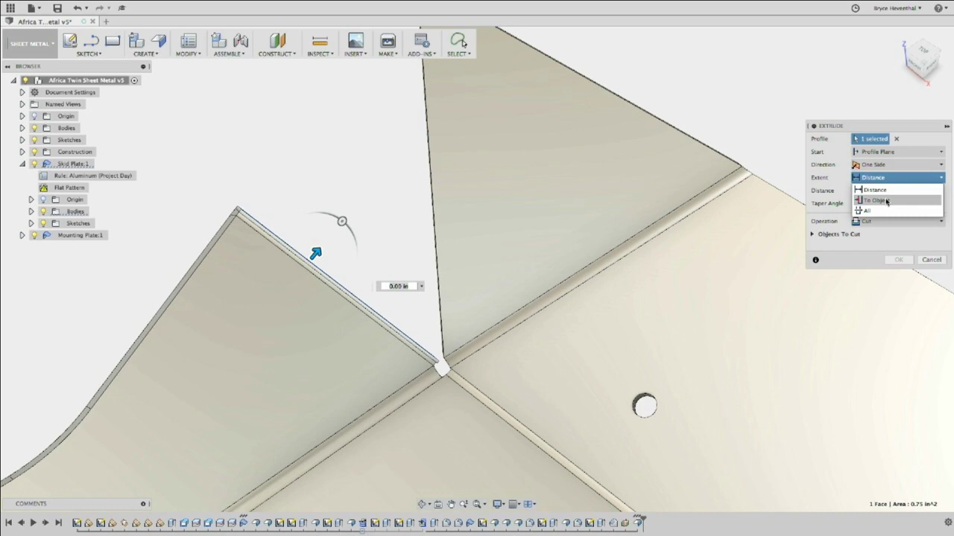
click(876, 200)
shift+middle_drag(457, 221, 367, 170)
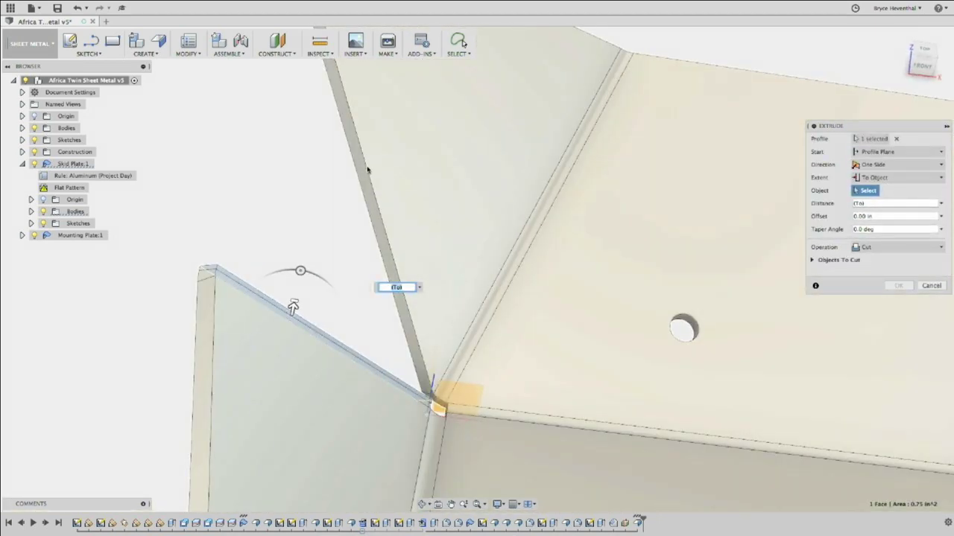
click(375, 177)
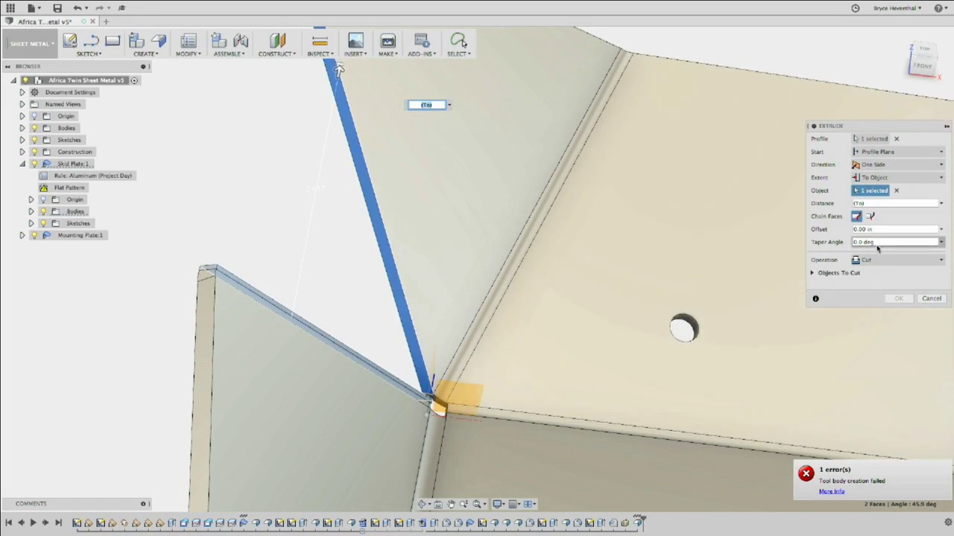
Extend the target face's chain to adjacent faces, set the extrusion to Join with a 0.1 in offset, and finish it.
click(869, 216)
click(898, 260)
click(867, 273)
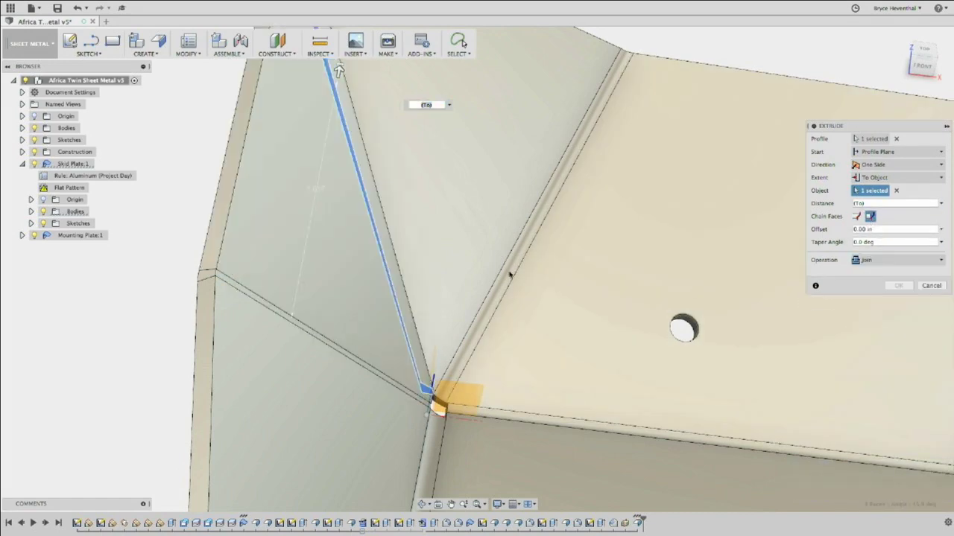
shift+middle_drag(304, 252, 270, 247)
click(902, 229)
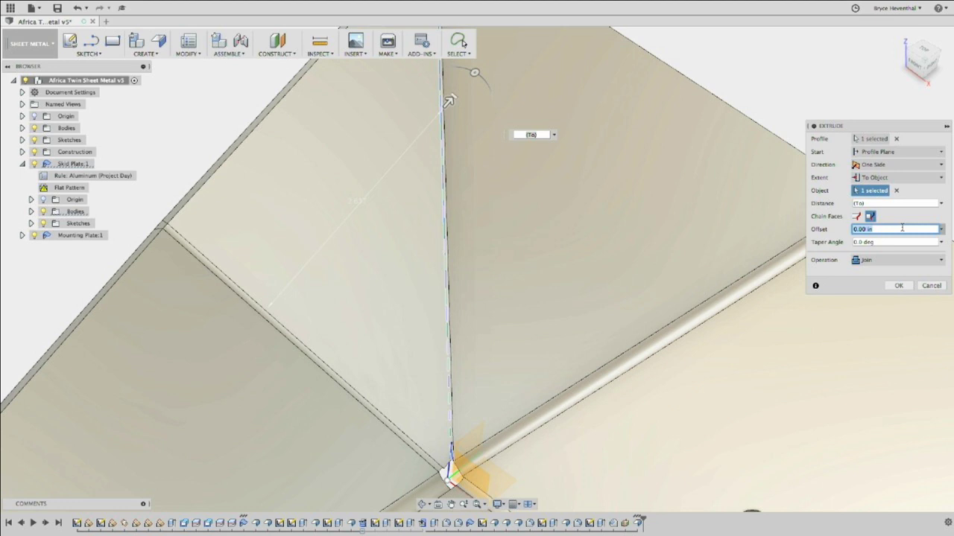
shift+middle_drag(489, 202, 477, 216)
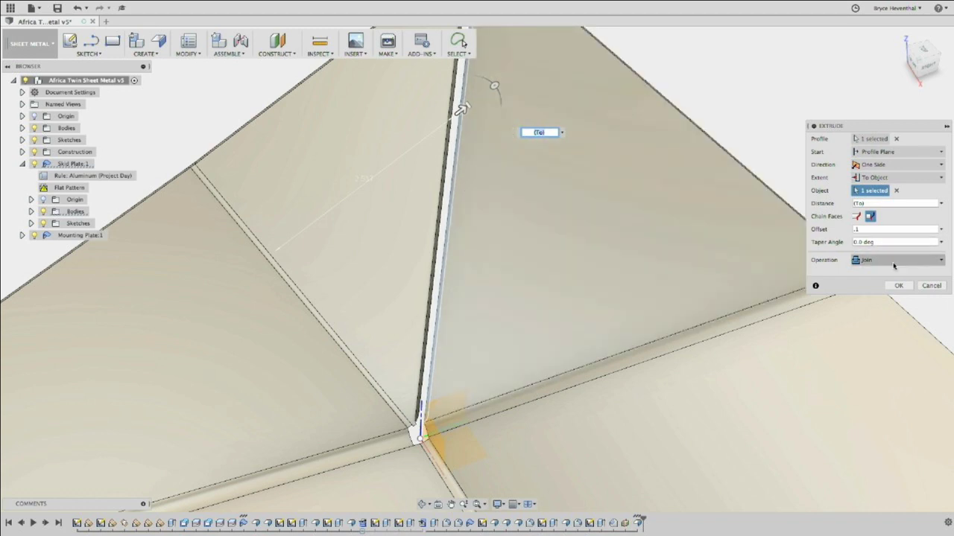
click(900, 285)
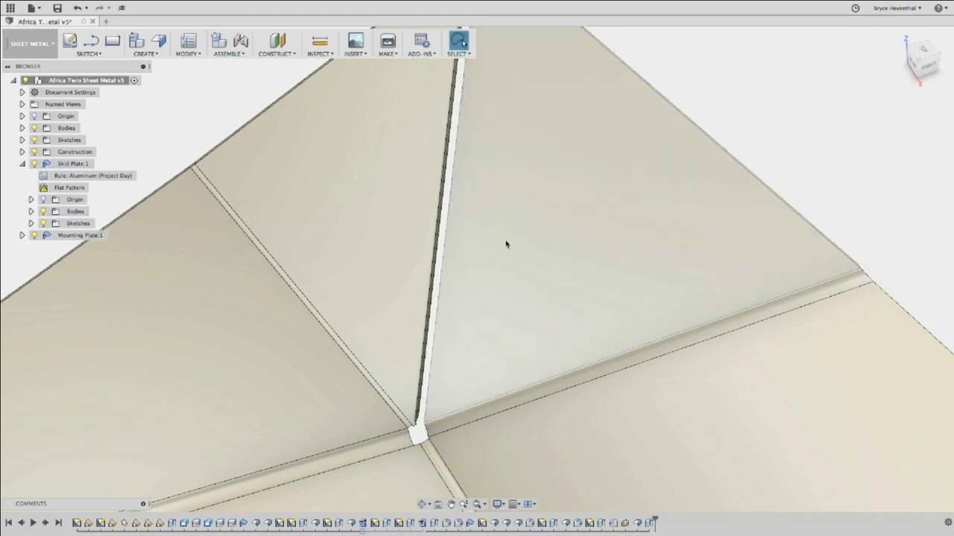
scroll(479, 223, down, 2)
scroll(479, 224, down, 2)
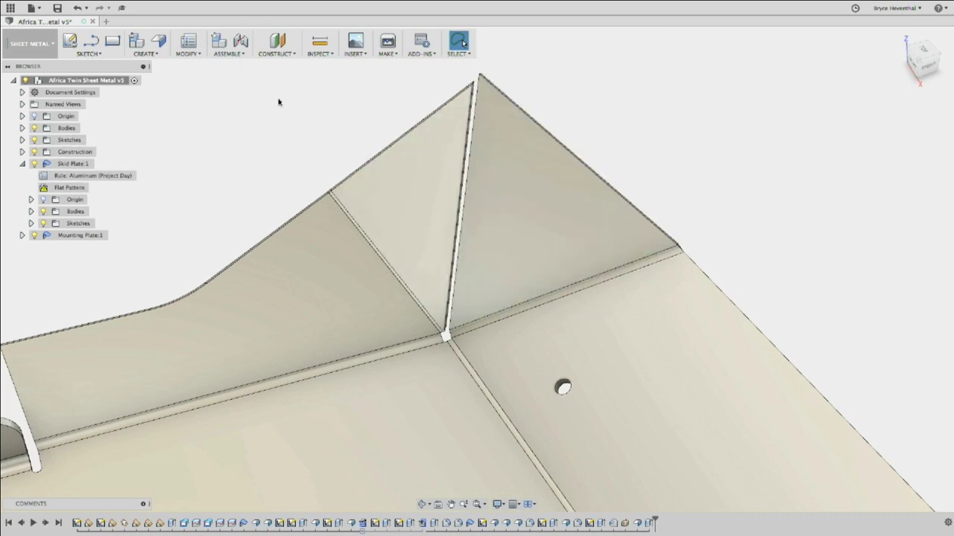
Unfold all bends of the skid plate with its large base face as the stationary entity, and view it from the top.
click(188, 45)
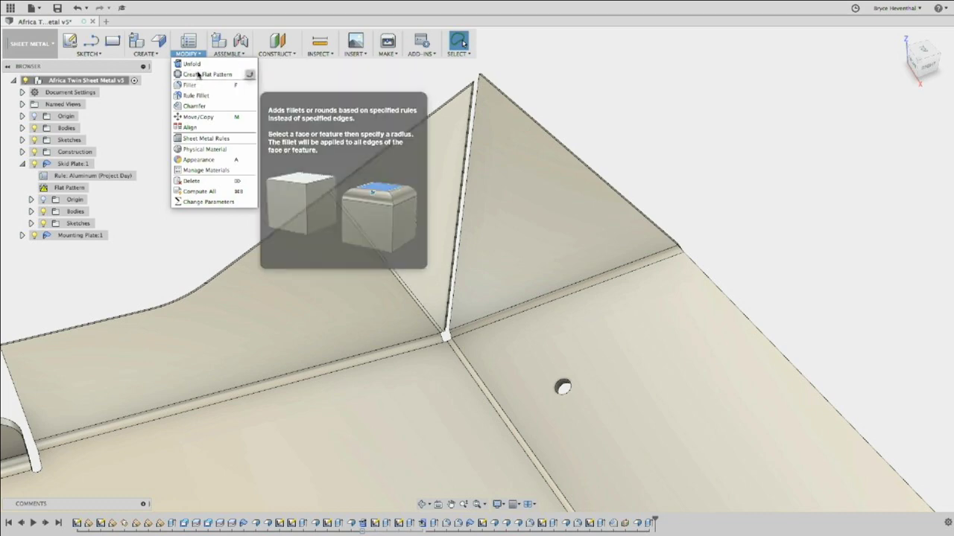
click(195, 64)
click(418, 409)
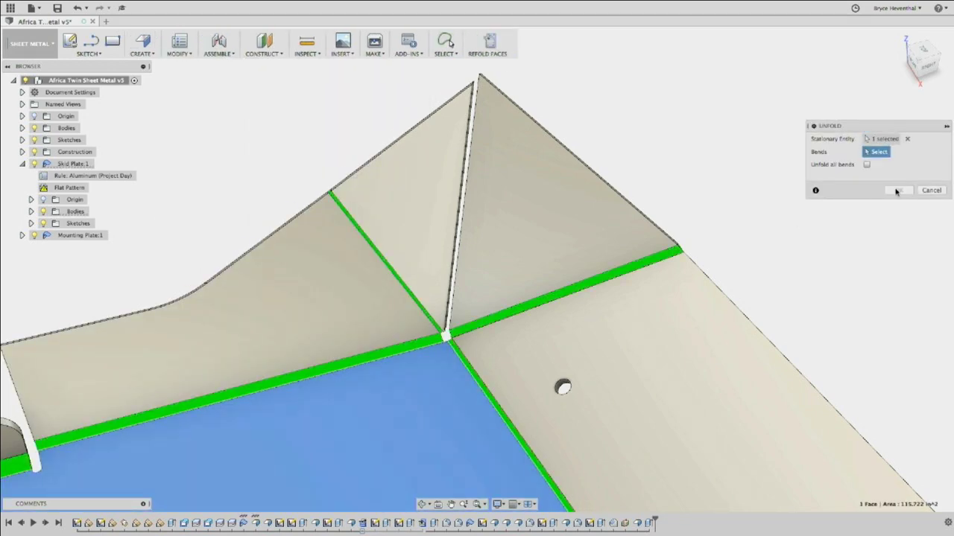
click(867, 165)
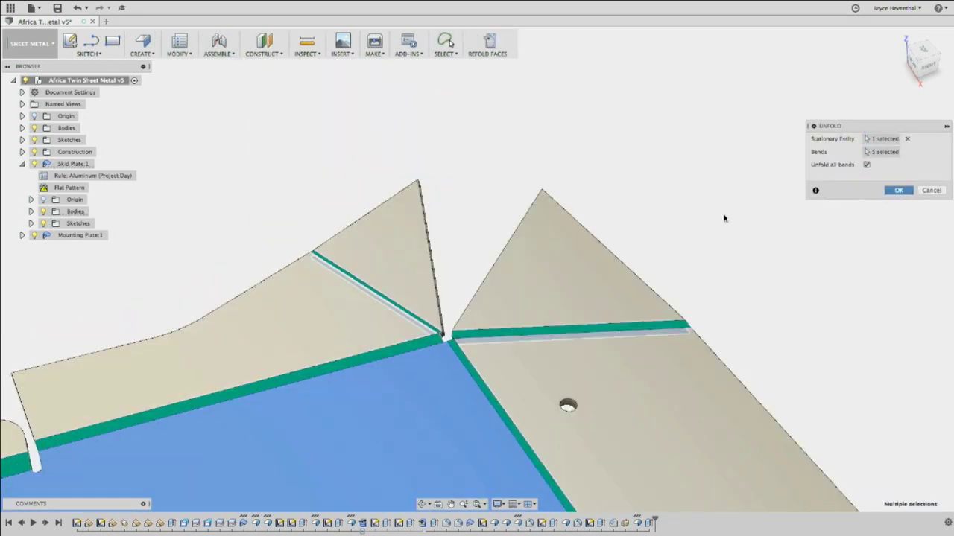
click(921, 53)
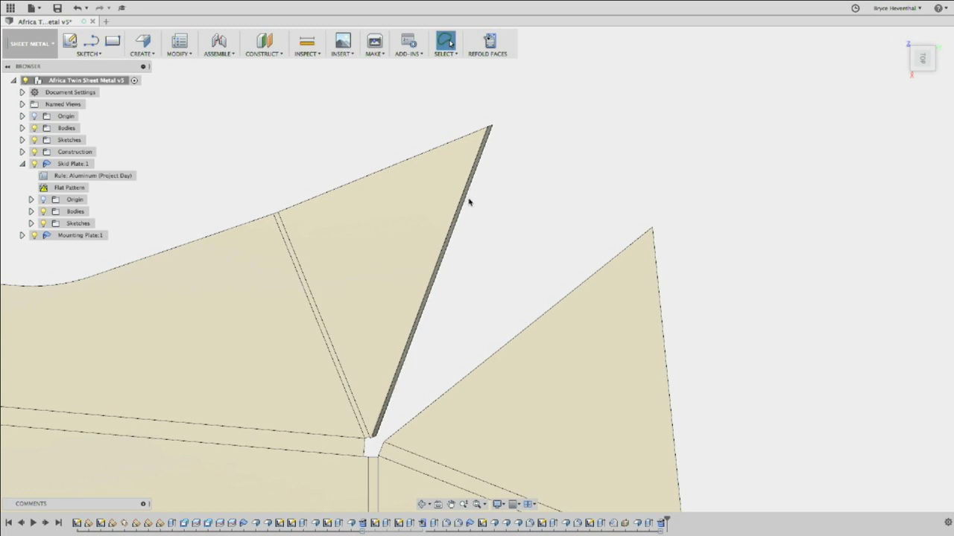
Create a sketch on the unfolded triangular flange face and project the flange's angled edge face into it.
scroll(469, 202, up, 1)
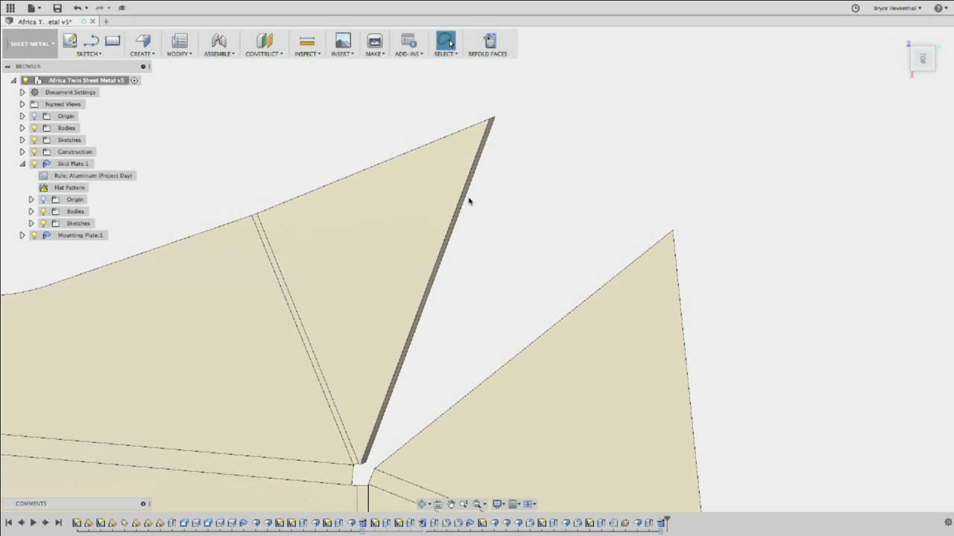
scroll(474, 178, up, 1)
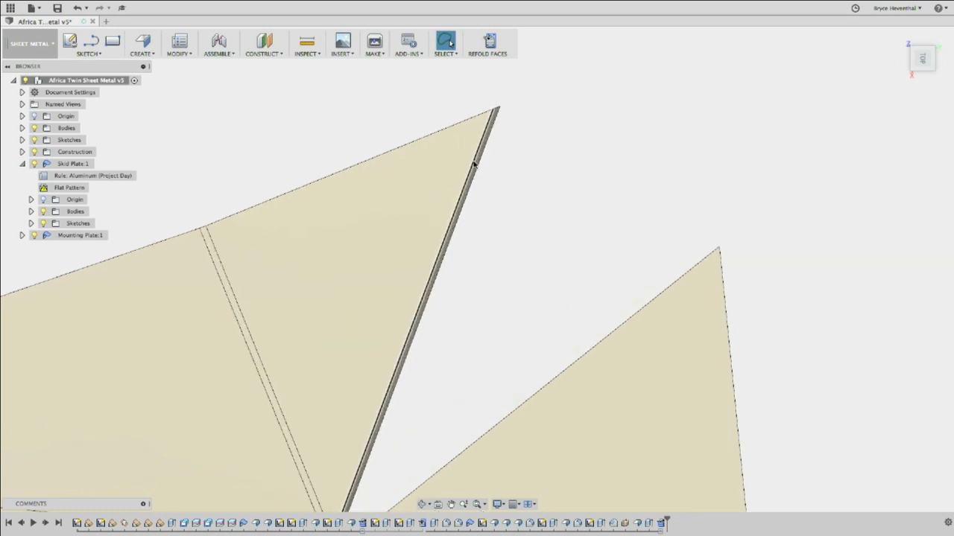
scroll(474, 183, down, 1)
right_click(375, 224)
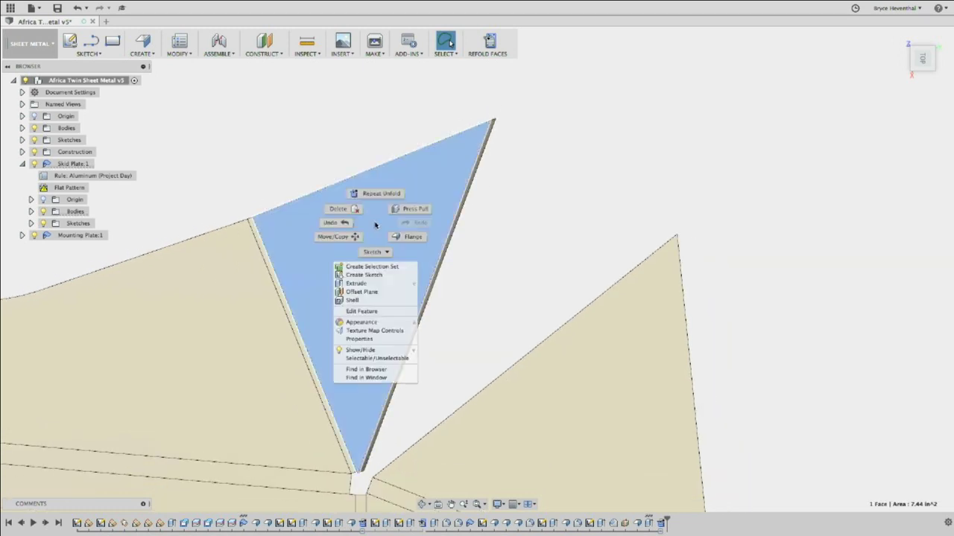
click(364, 275)
scroll(436, 281, up, 3)
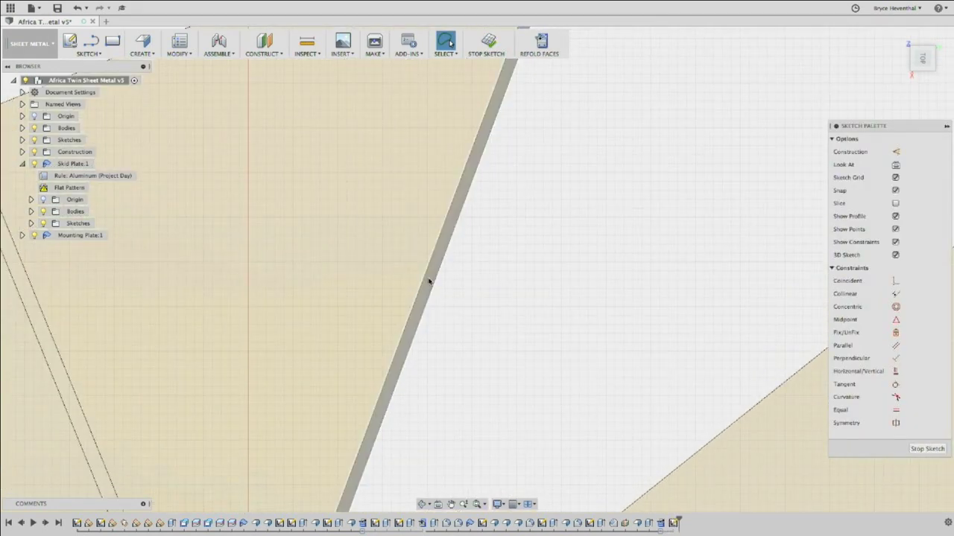
click(429, 282)
key(p)
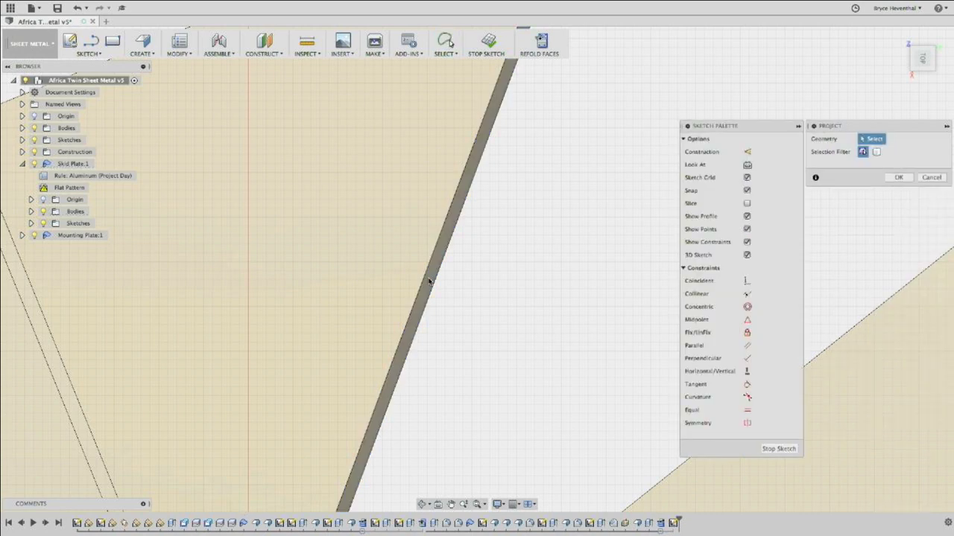
scroll(551, 260, down, 5)
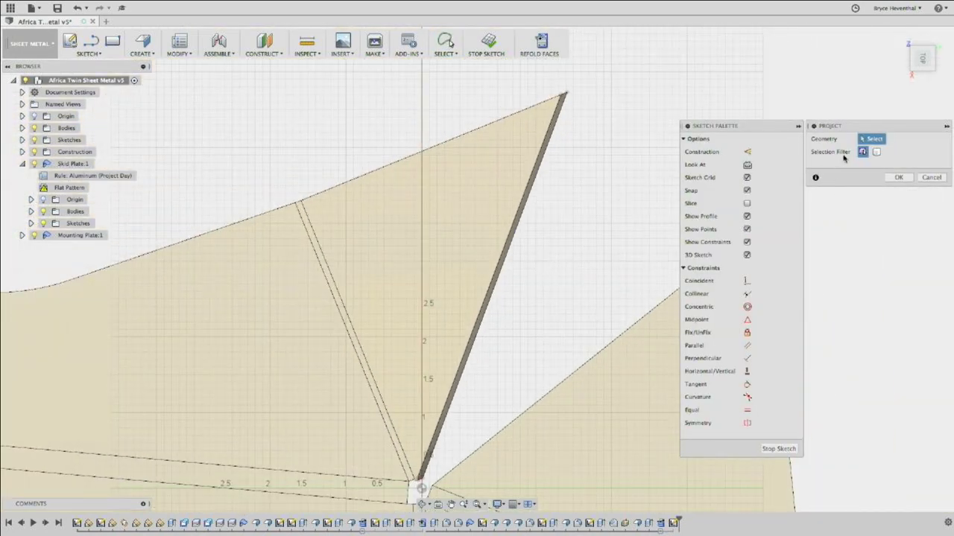
click(899, 178)
Cut away the angled strip along the triangular flange's long edge by extruding its sketch profile about -0.899 in.
key(e)
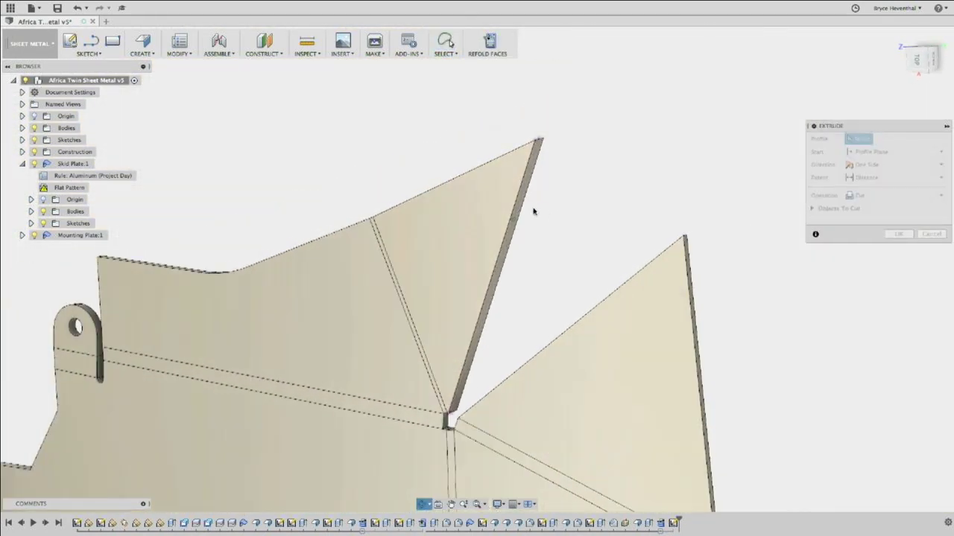
scroll(521, 208, up, 3)
click(515, 212)
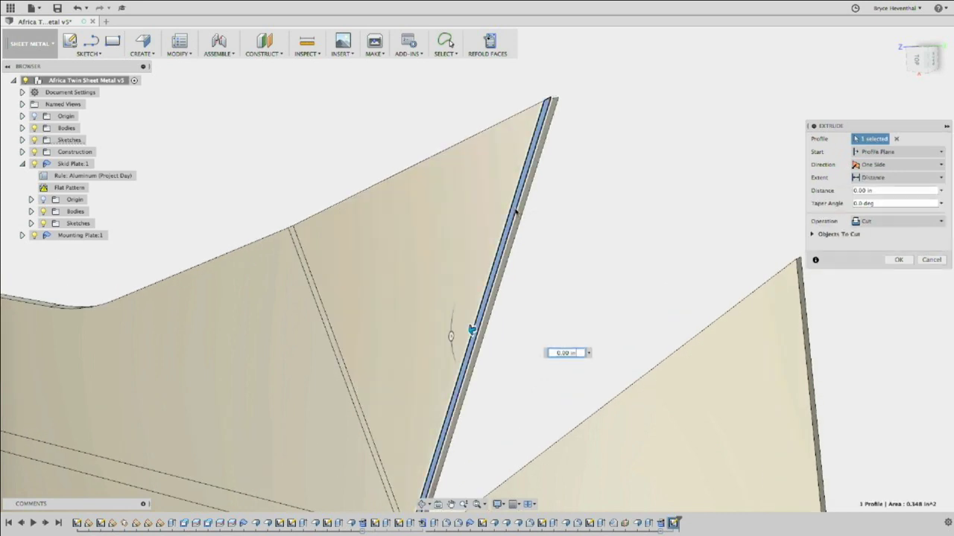
drag(472, 330, 516, 313)
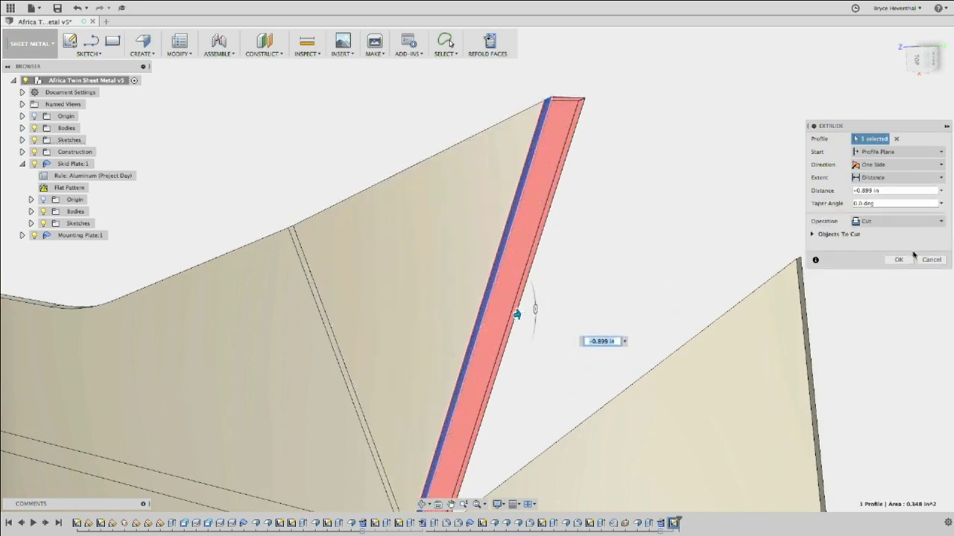
click(899, 259)
shift+middle_drag(649, 206, 690, 184)
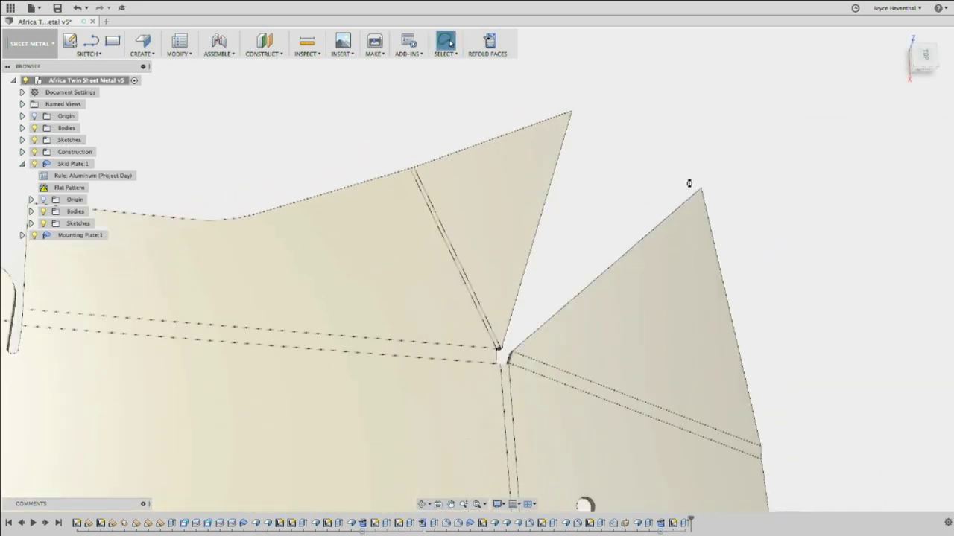
Refold the skid plate's faces, then roll the timeline back to just after the unfold feature.
scroll(688, 182, down, 5)
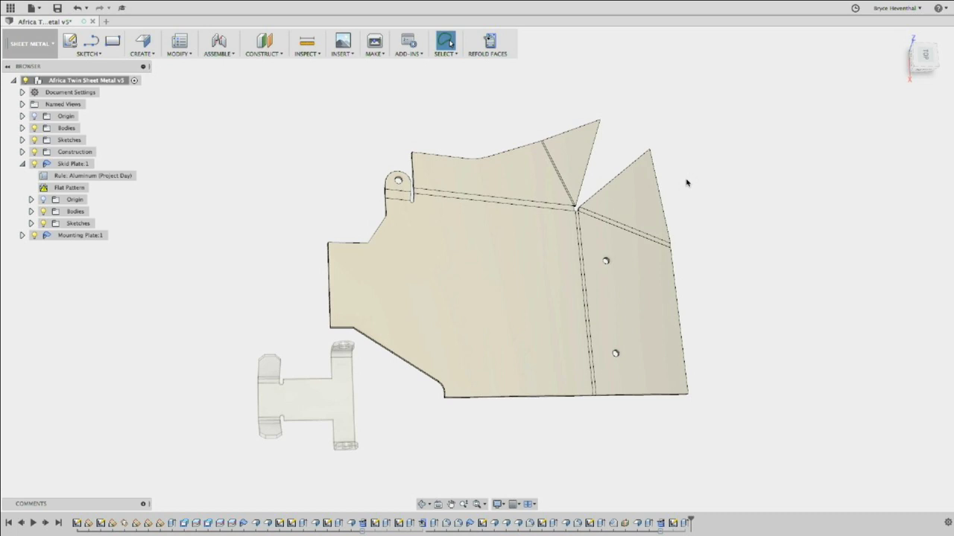
click(489, 42)
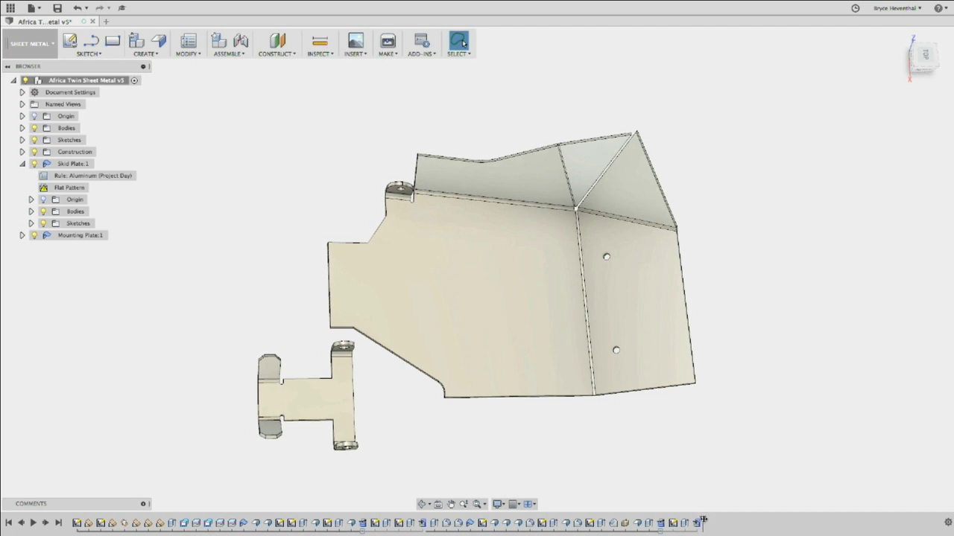
drag(703, 522, 667, 522)
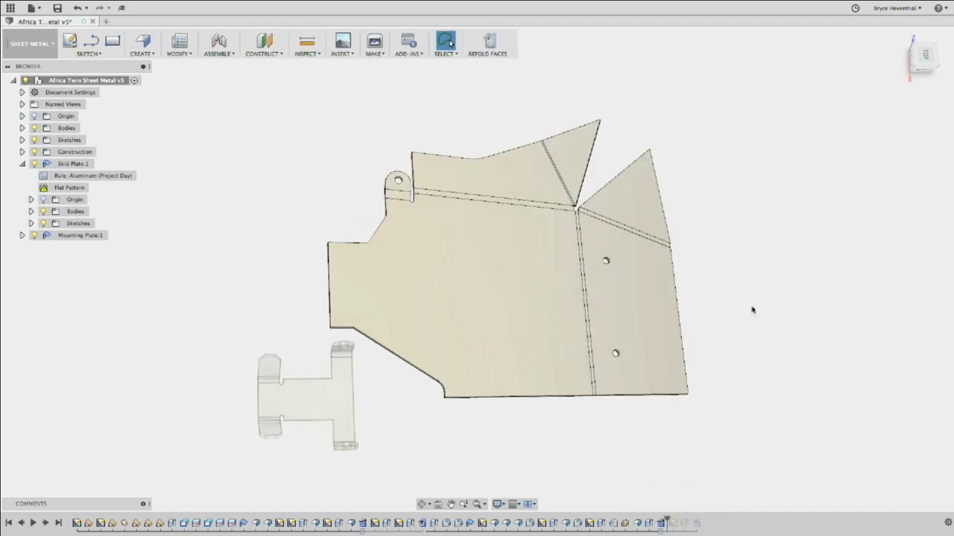
Roll the timeline back past the unfold and the extrusion that extends the skid plate's angled corner flange.
shift+middle_drag(753, 310, 732, 305)
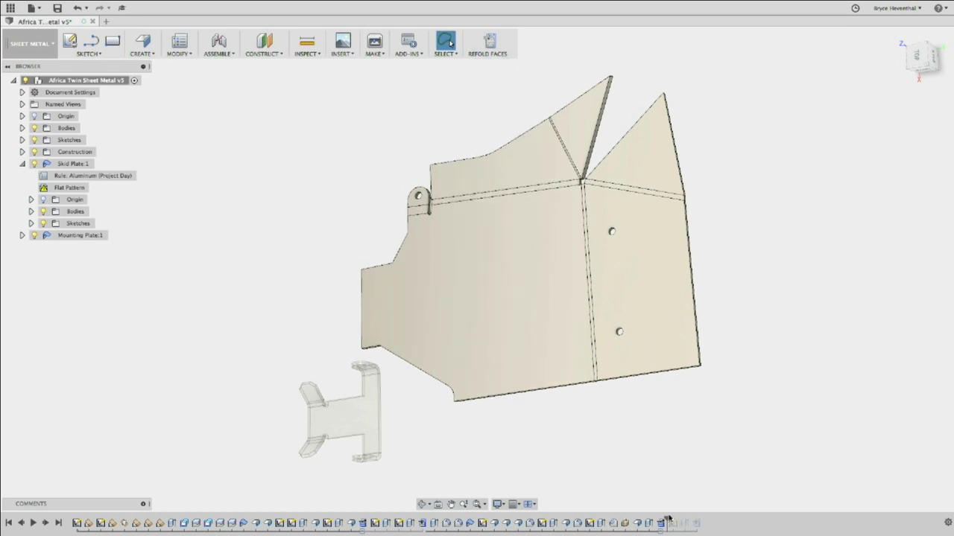
drag(667, 521, 654, 522)
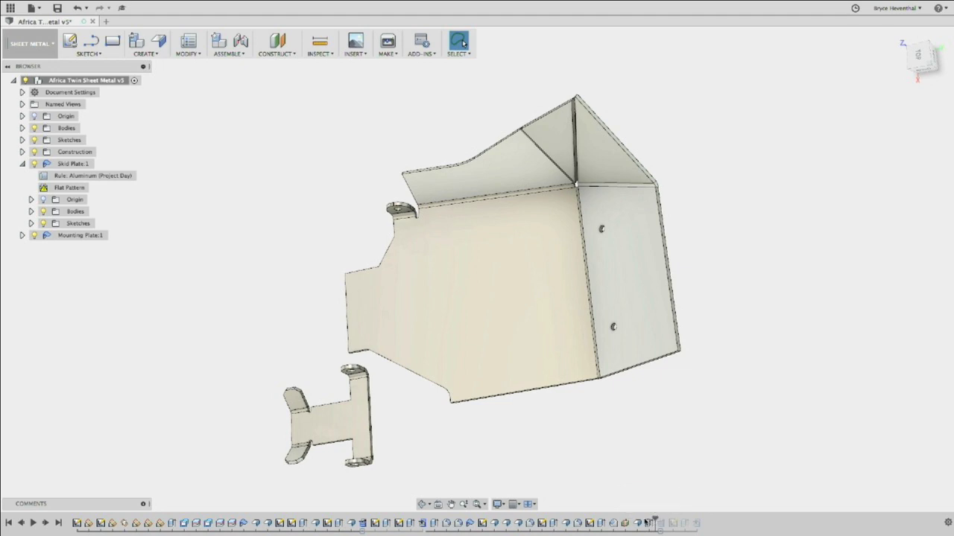
drag(653, 521, 642, 521)
scroll(517, 151, up, 10)
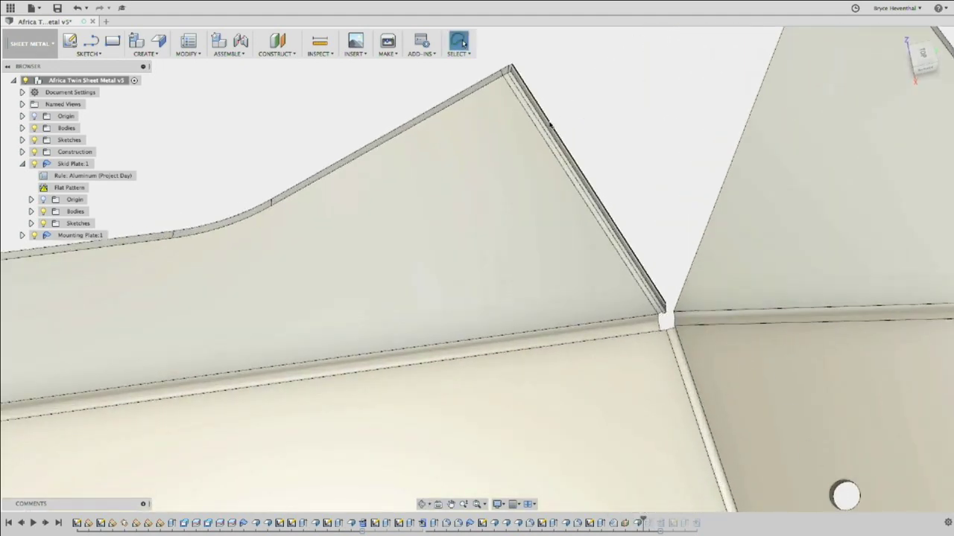
scroll(550, 126, down, 3)
scroll(550, 125, up, 5)
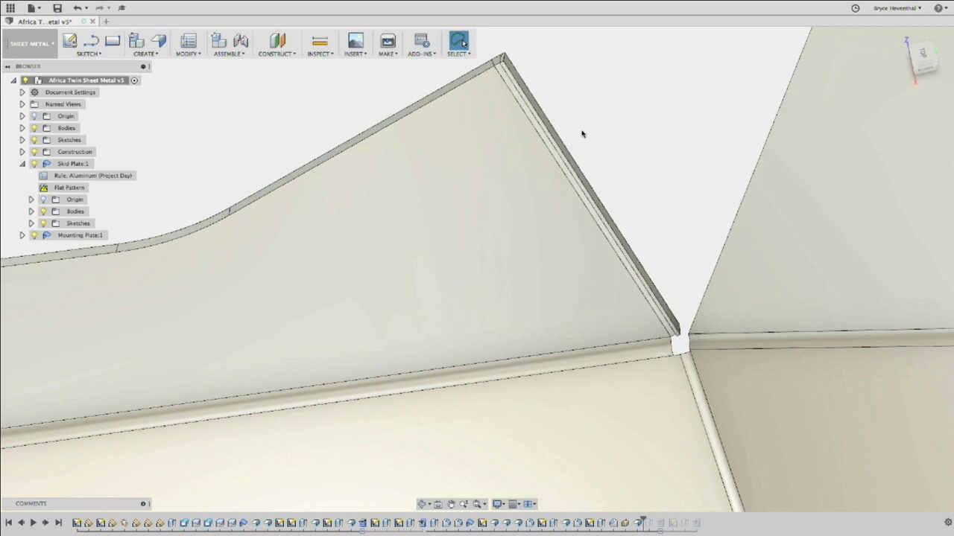
shift+middle_drag(583, 134, 502, 147)
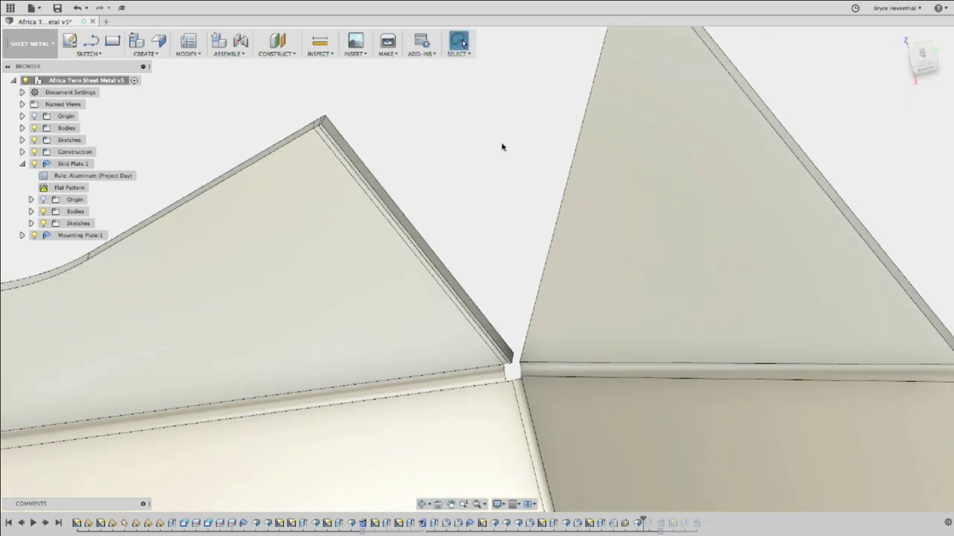
Start Move/Copy for faces, select the angled flange's narrow edge face and rotate it about 11.5 degrees around X.
right_click(502, 146)
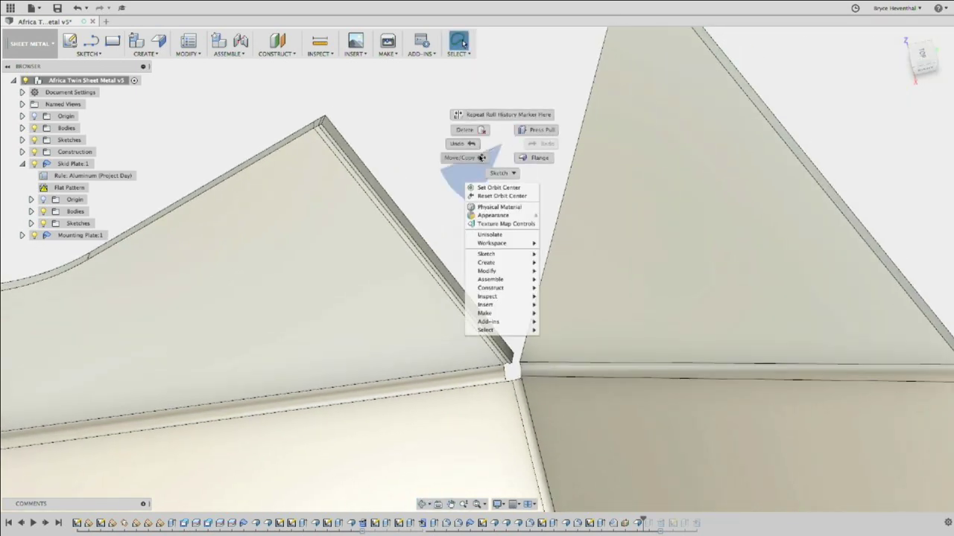
click(481, 158)
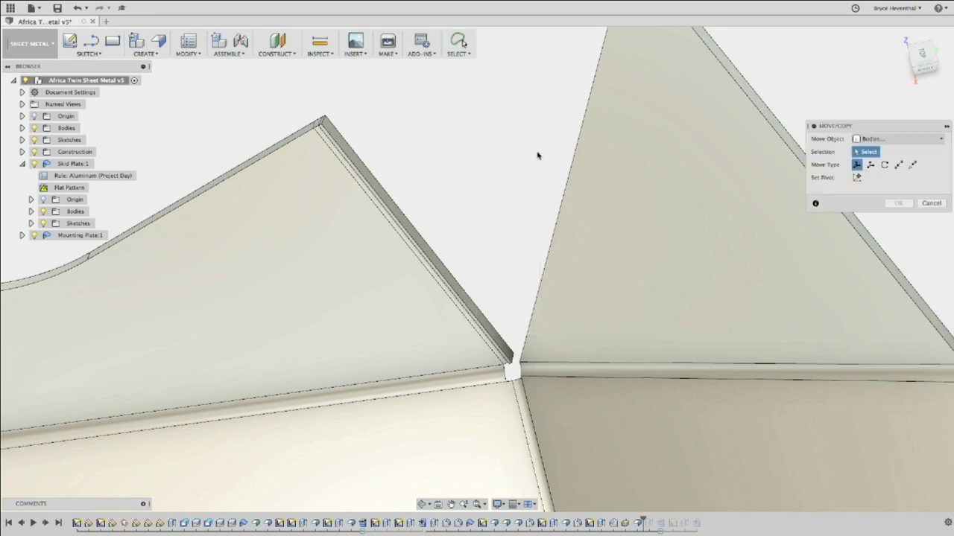
click(918, 140)
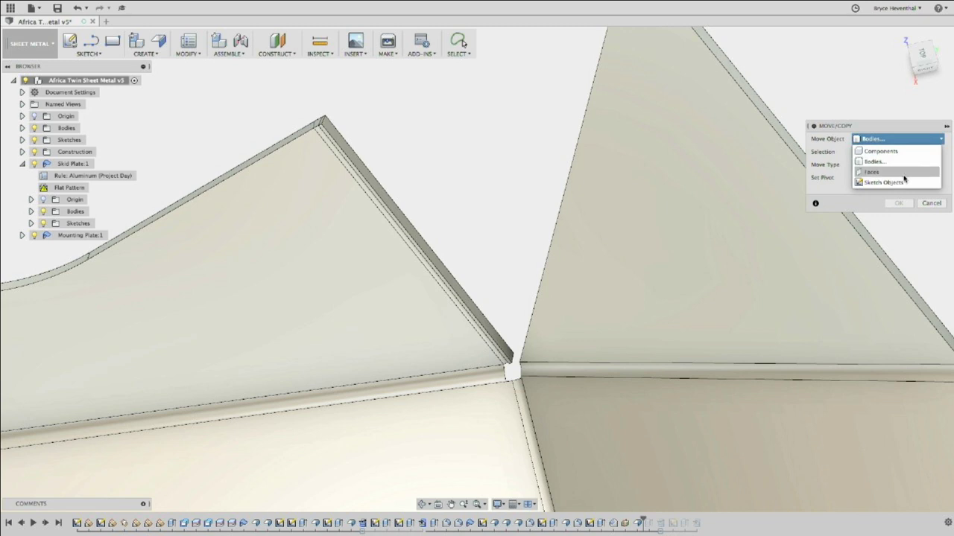
click(904, 177)
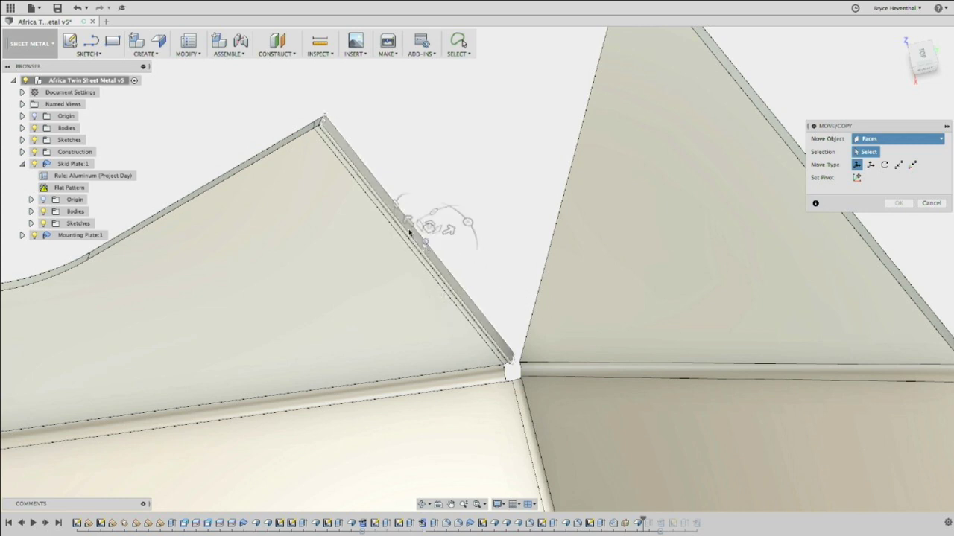
scroll(409, 232, up, 4)
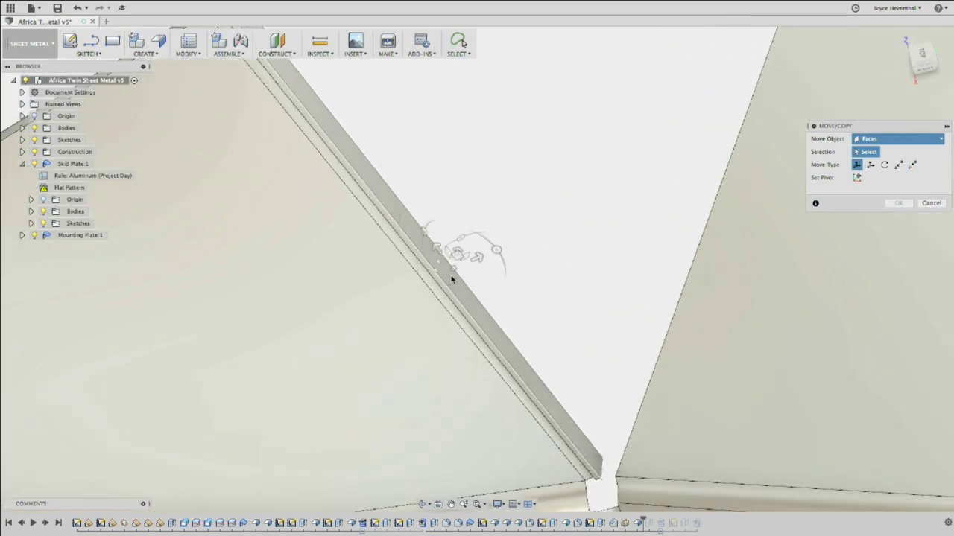
click(450, 277)
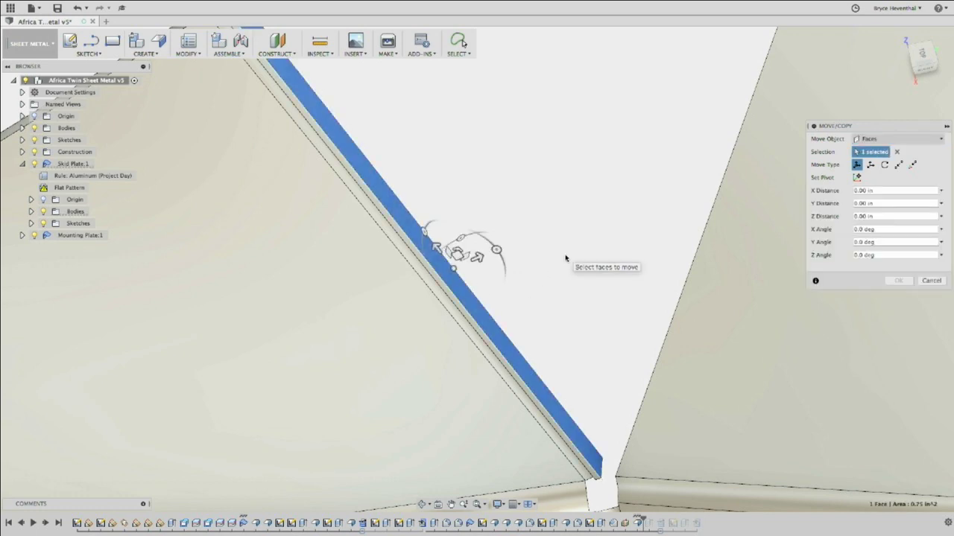
drag(497, 250, 514, 253)
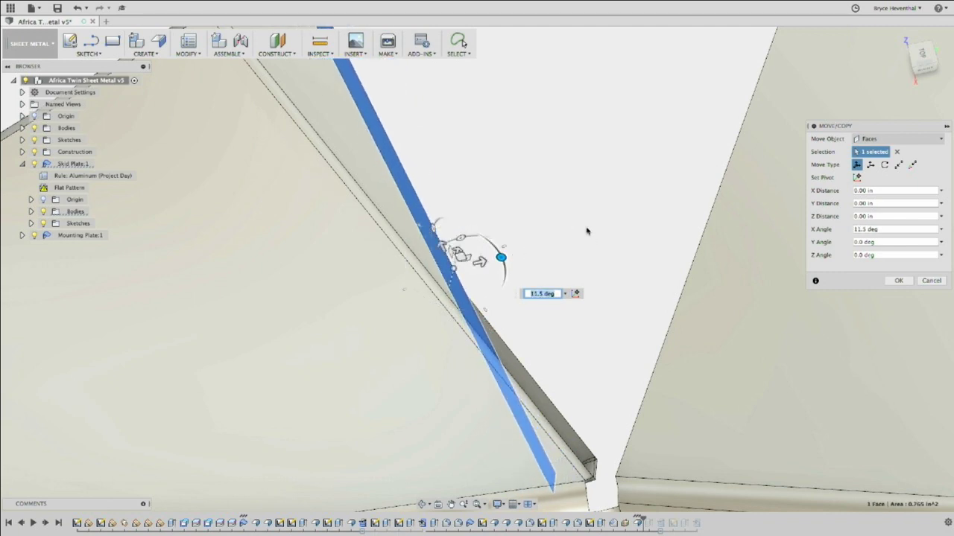
Set the pivot at the face's corner by the bend relief and rotate the face about -42.4 degrees around Z toward the neighbouring flange.
click(856, 178)
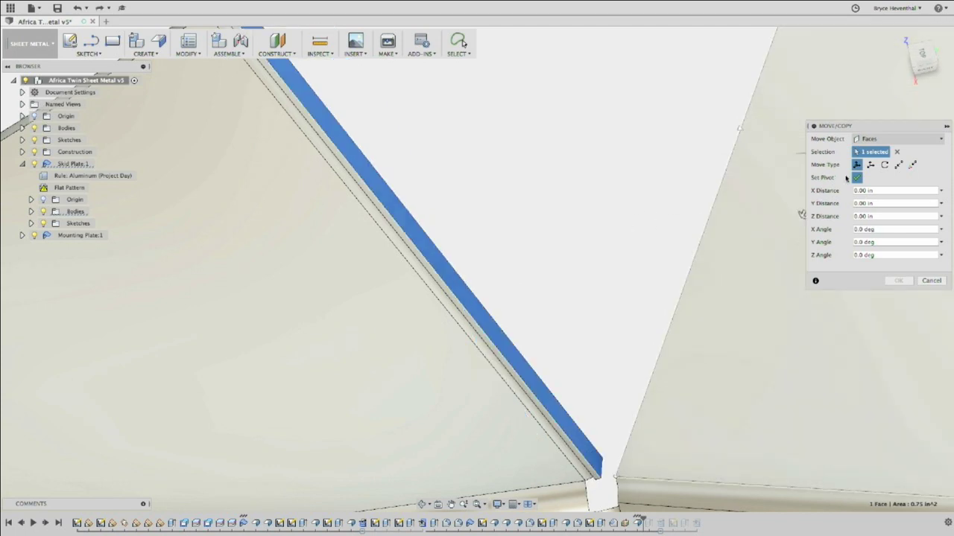
click(600, 477)
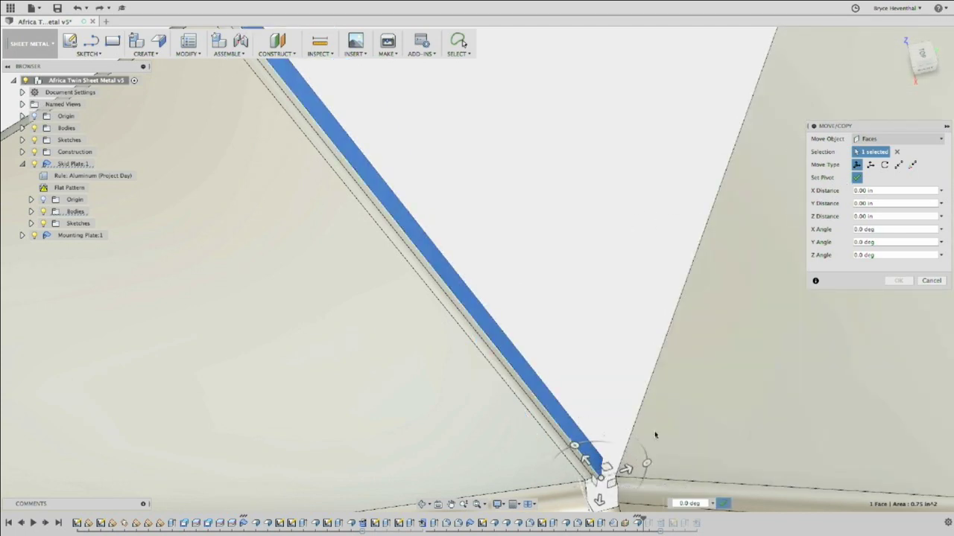
click(856, 177)
middle_drag(603, 361, 531, 386)
scroll(530, 386, down, 3)
drag(508, 436, 536, 441)
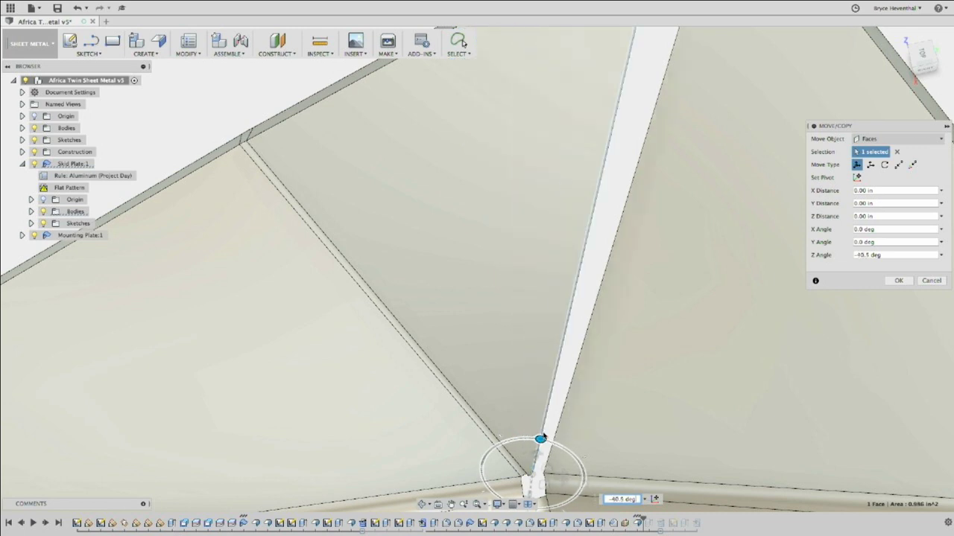
scroll(621, 300, up, 3)
scroll(626, 353, down, 4)
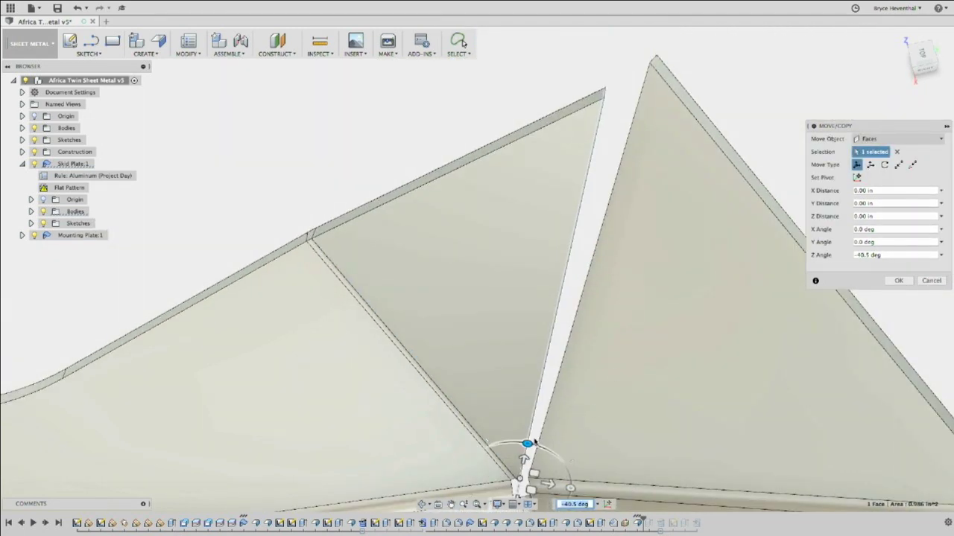
drag(526, 445, 530, 444)
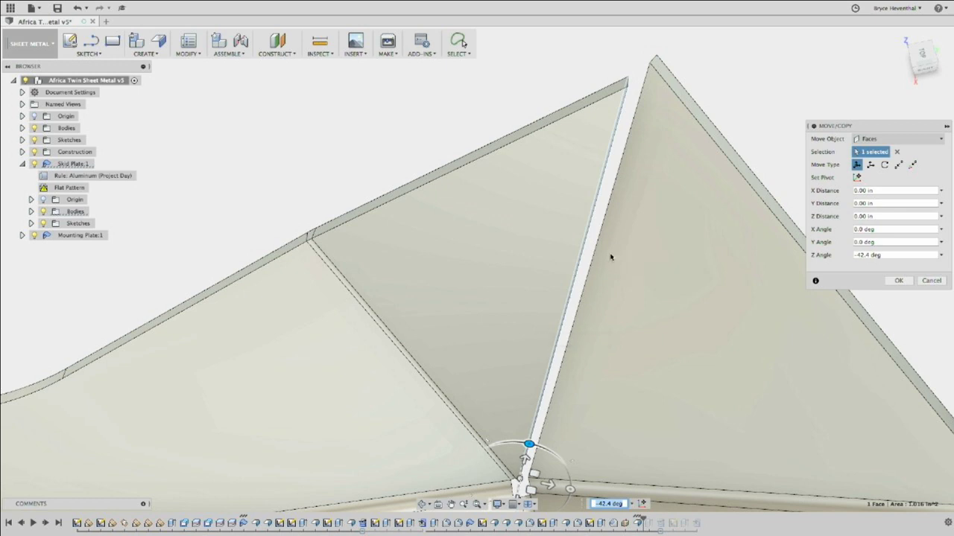
click(899, 280)
scroll(790, 279, down, 5)
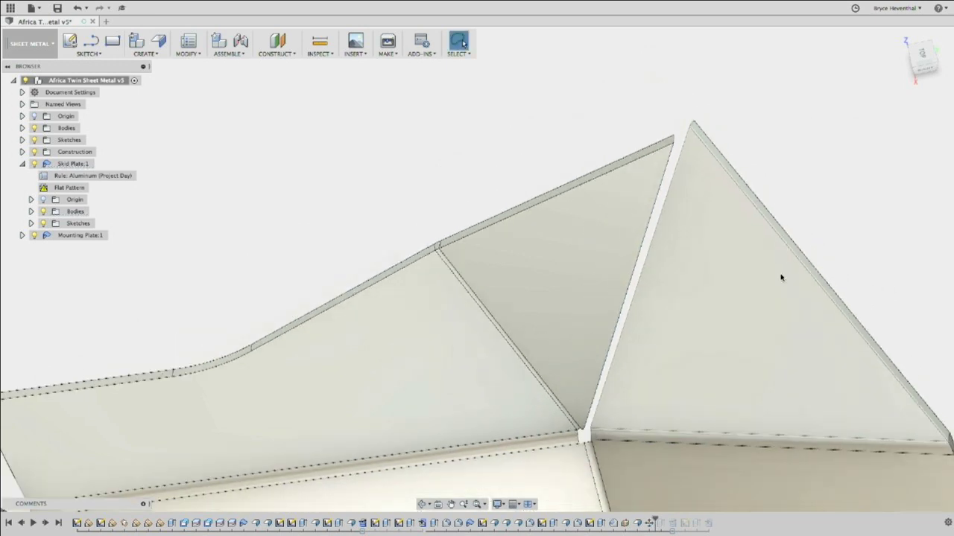
scroll(658, 255, down, 8)
shift+middle_drag(413, 328, 475, 328)
scroll(526, 350, up, 5)
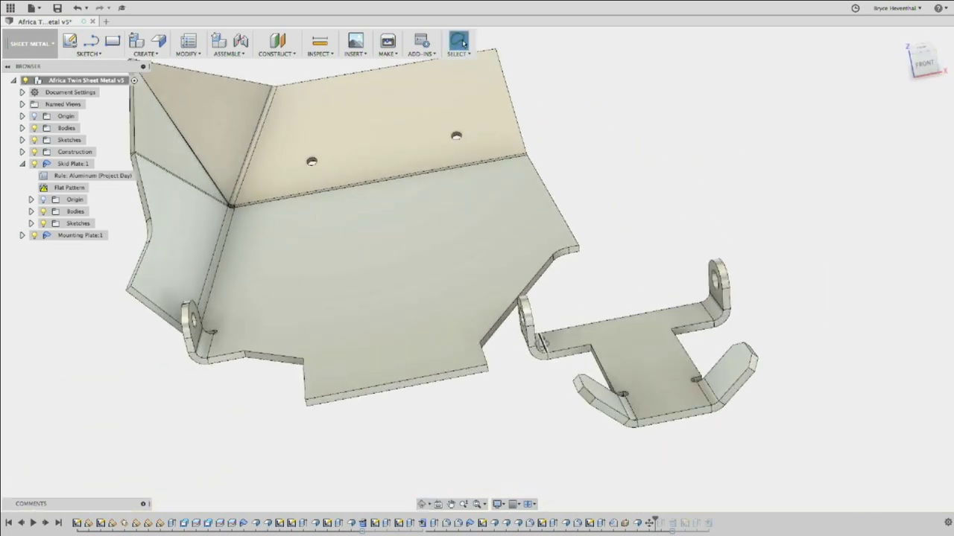
shift+middle_drag(538, 341, 489, 351)
scroll(490, 350, up, 5)
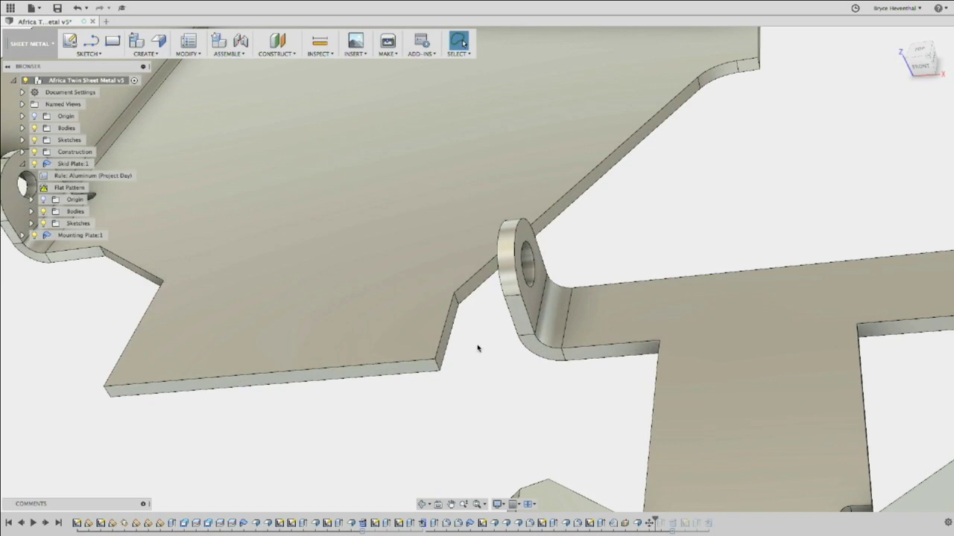
key(e)
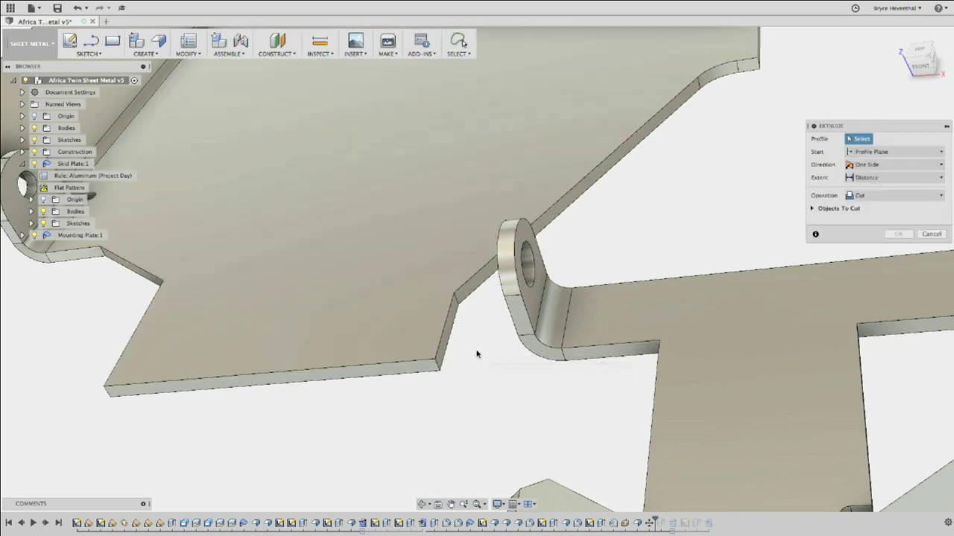
key(Escape)
key(f)
click(445, 329)
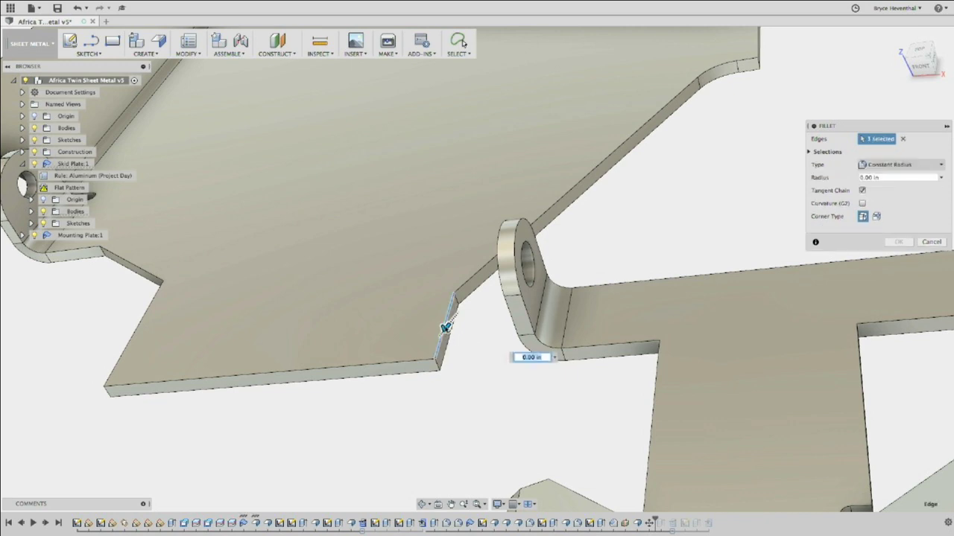
click(931, 241)
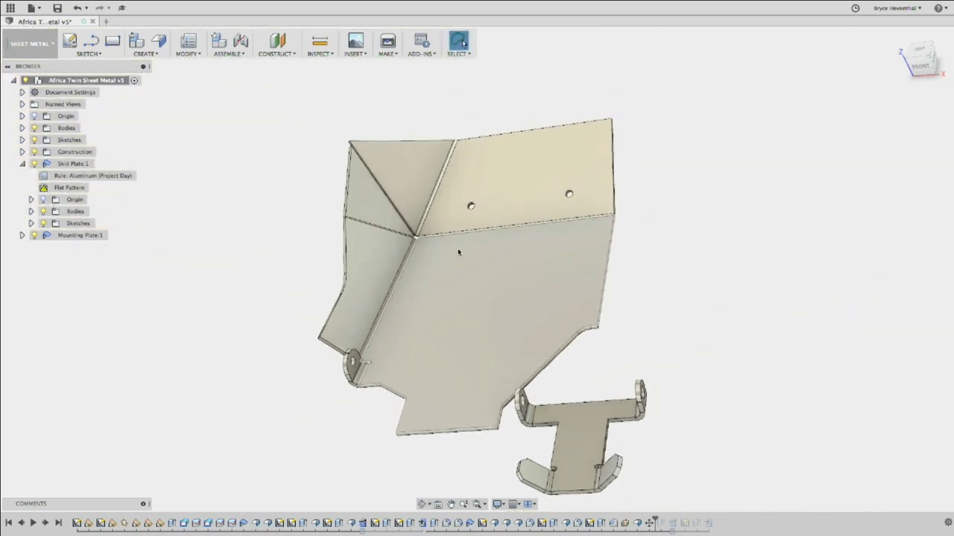
Open the skid plate's flat pattern to check the unfolded shape, and return to the folded model.
shift+middle_drag(466, 262, 467, 274)
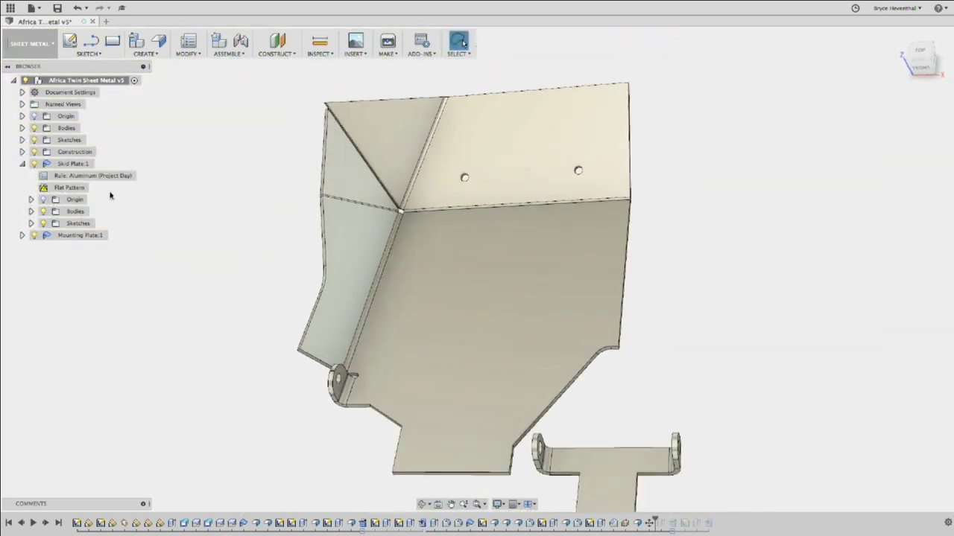
double_click(69, 187)
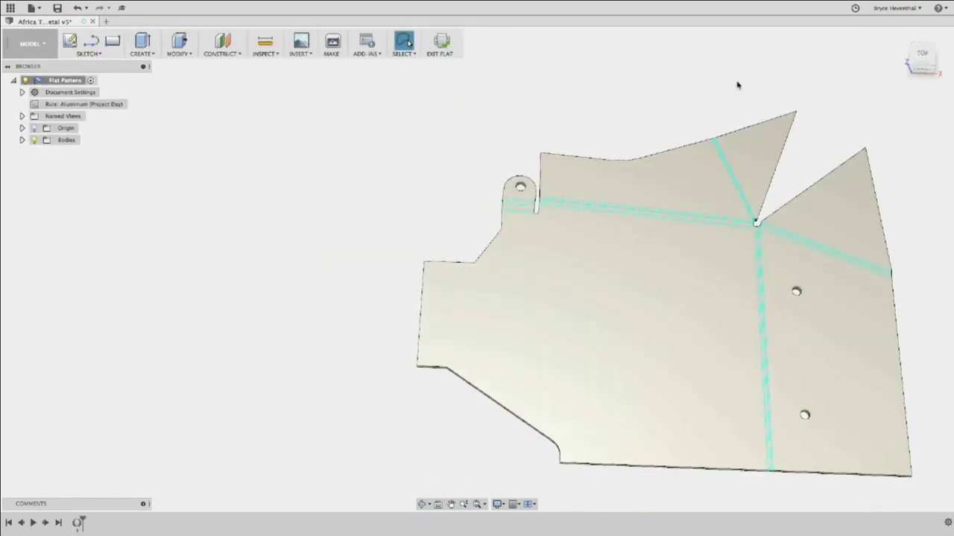
click(441, 43)
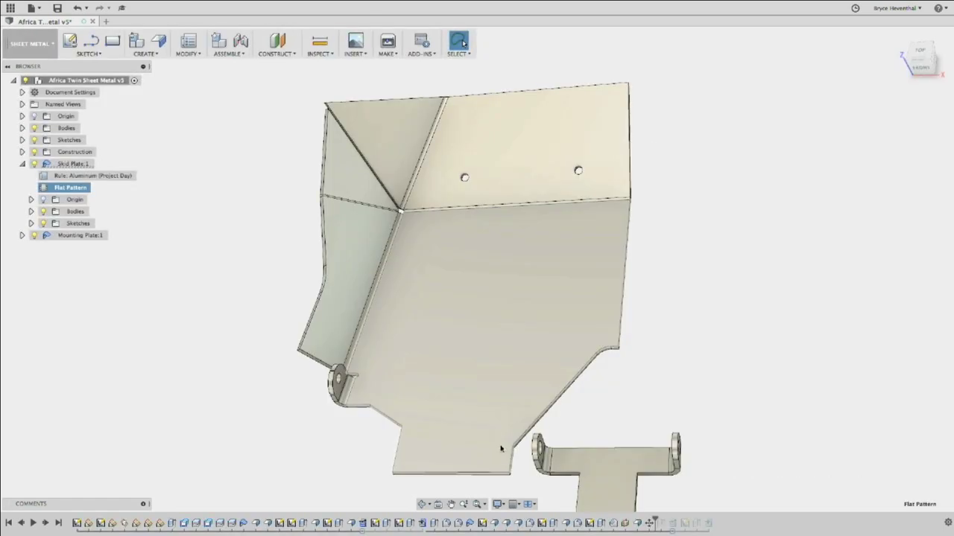
Add a flange on the short side edge of the skid plate's narrow tab, about 0.523 in high and angled about 2.6 degrees.
scroll(501, 432, up, 5)
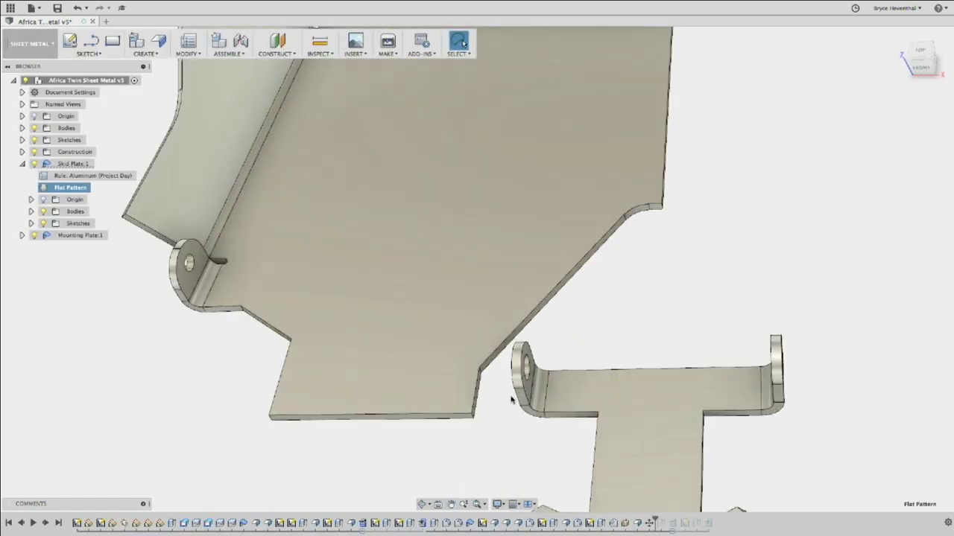
shift+middle_drag(512, 400, 500, 410)
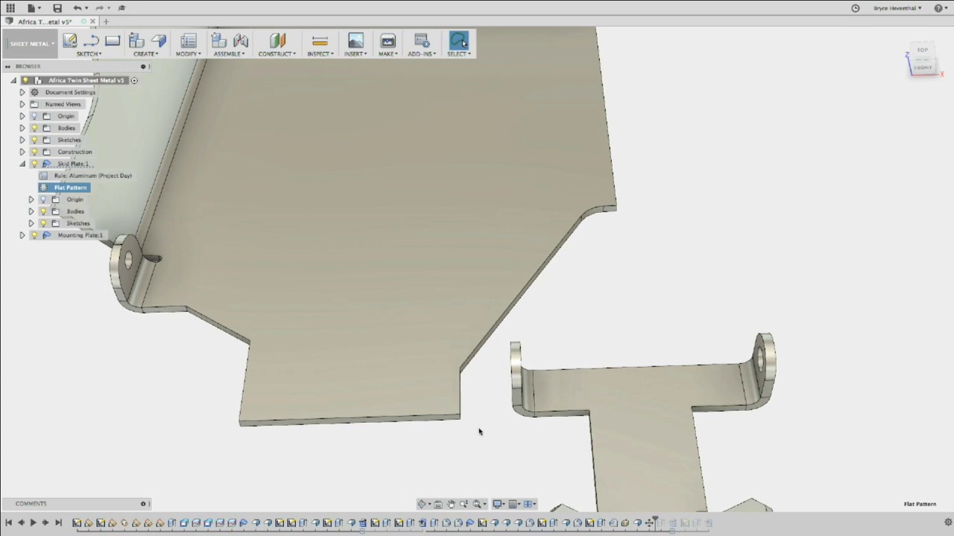
right_click(499, 449)
click(502, 420)
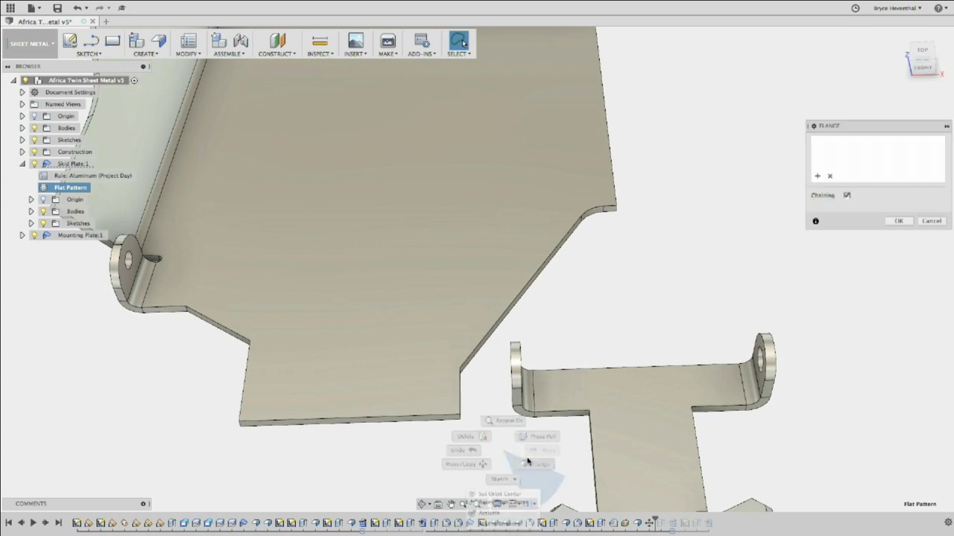
click(461, 399)
shift+middle_drag(505, 386, 473, 386)
drag(461, 387, 482, 359)
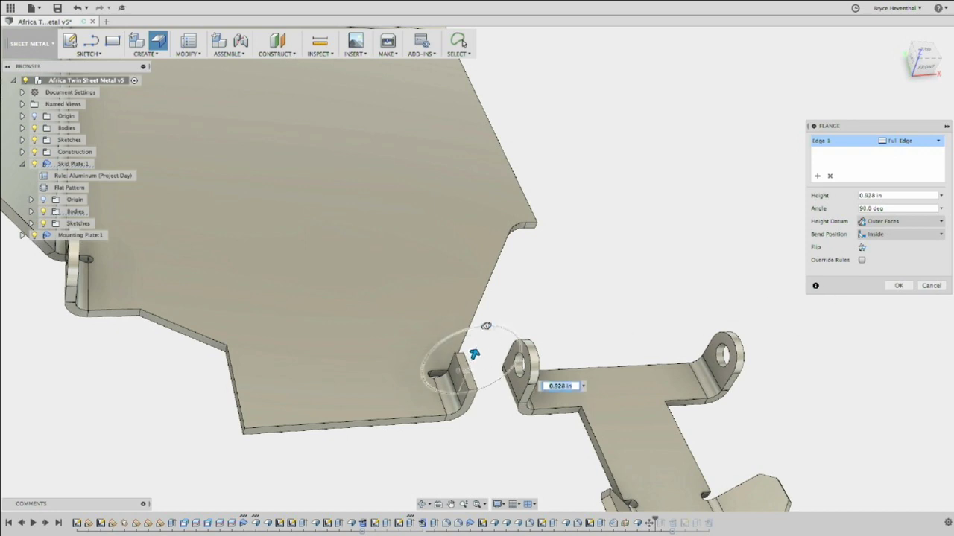
drag(486, 326, 493, 389)
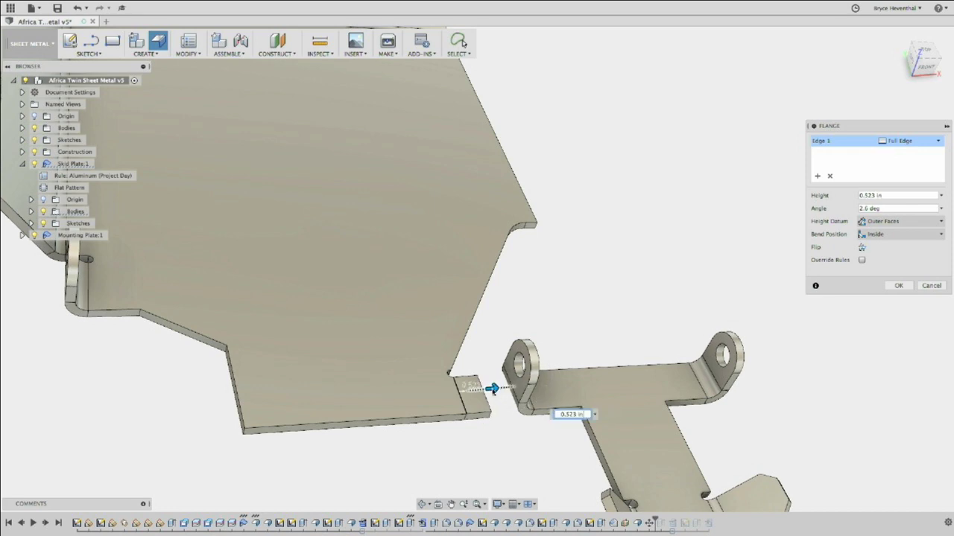
Set the new tab flange's angle to 0 degrees and its height to 0.1 in, and finish the flange.
double_click(885, 207)
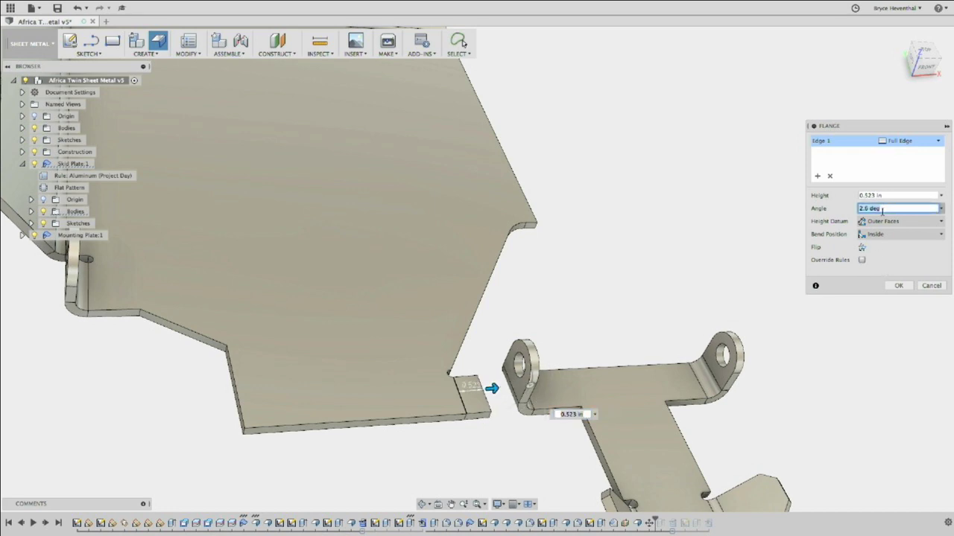
text(0)
key(shift+Tab)
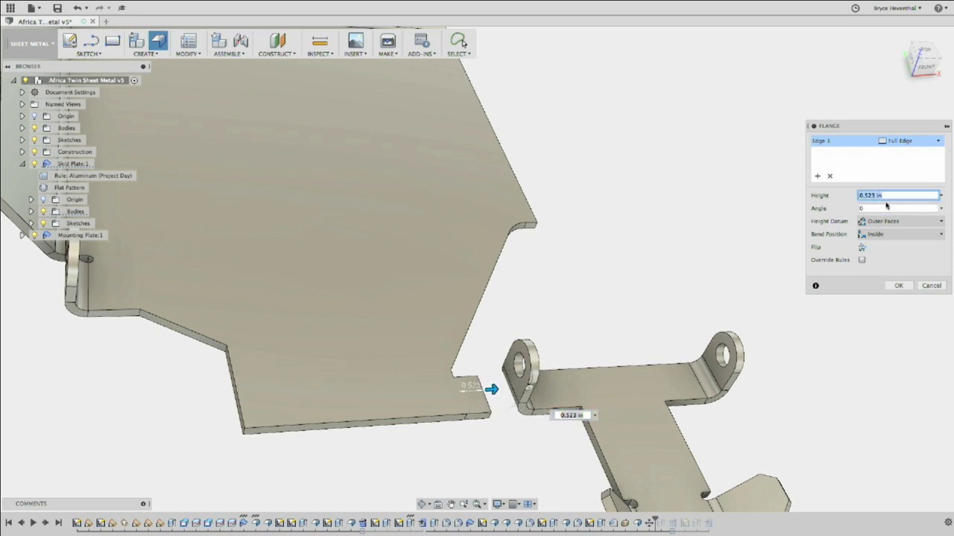
text(.1)
shift+middle_drag(548, 279, 369, 392)
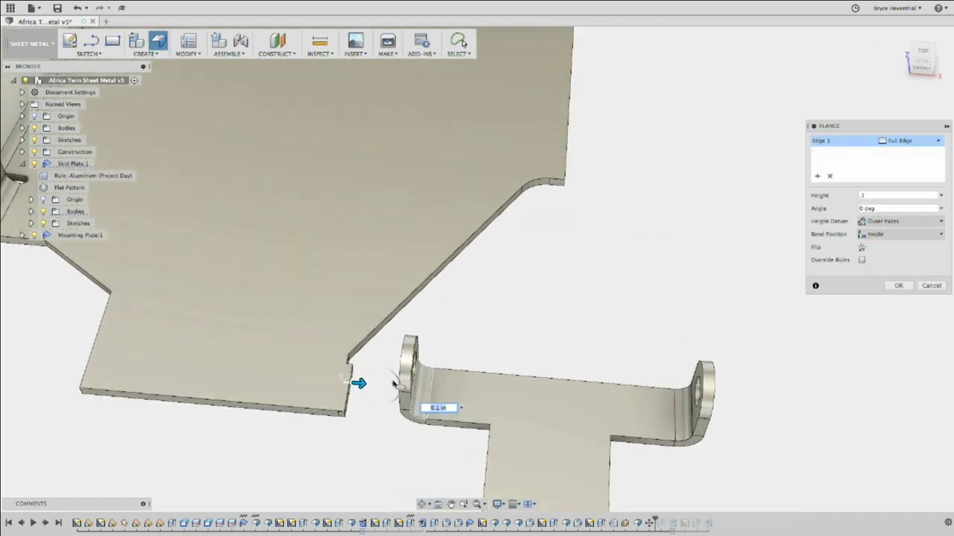
shift+middle_drag(390, 360, 399, 365)
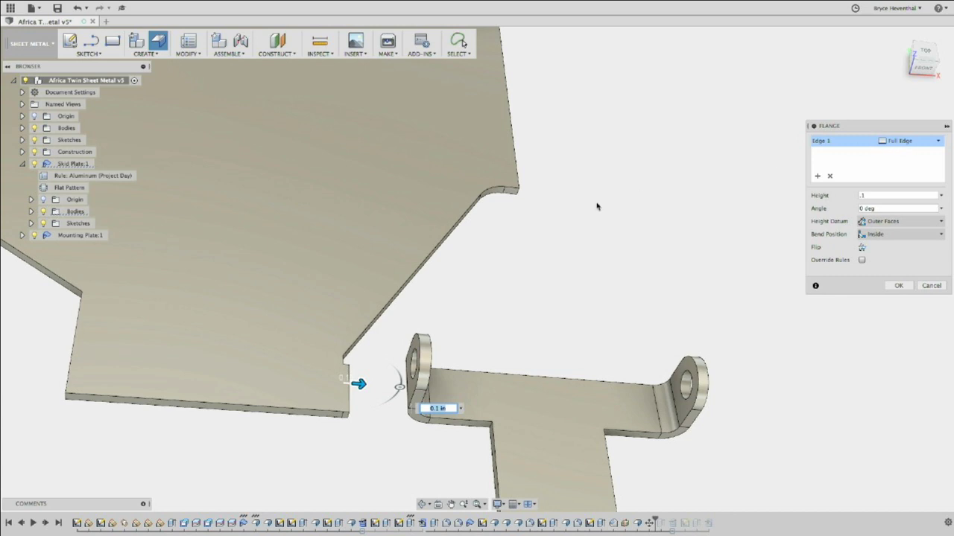
shift+middle_drag(513, 219, 547, 235)
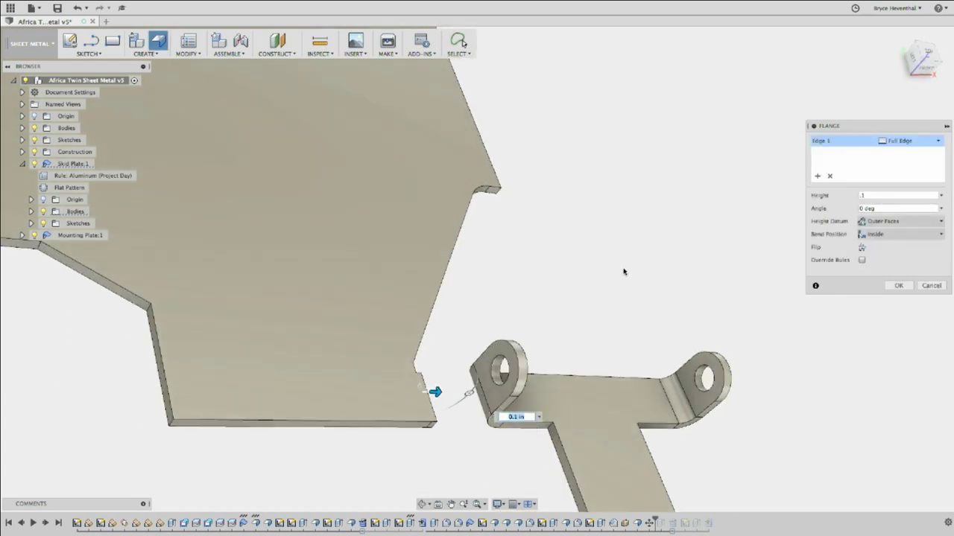
shift+middle_drag(624, 272, 560, 292)
click(912, 209)
click(904, 196)
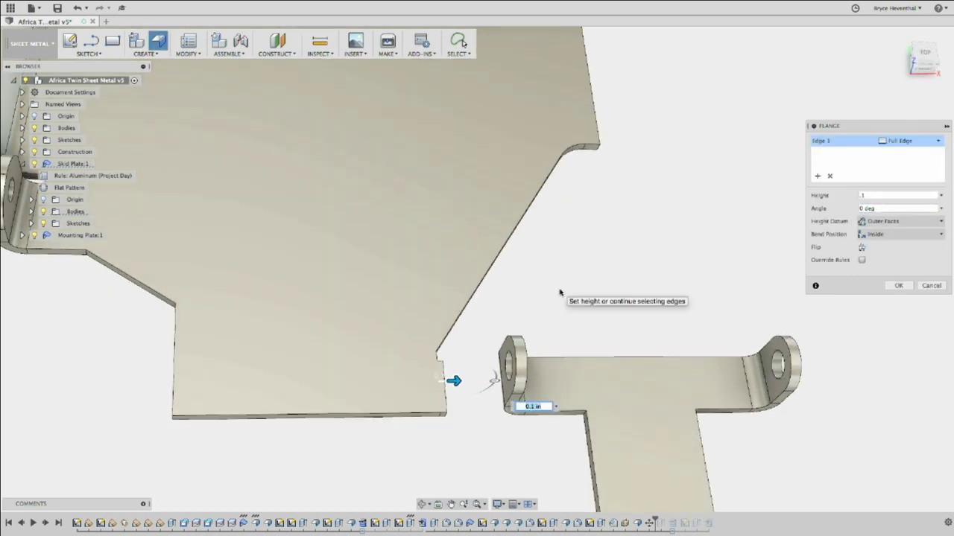
click(899, 286)
shift+middle_drag(669, 262, 669, 266)
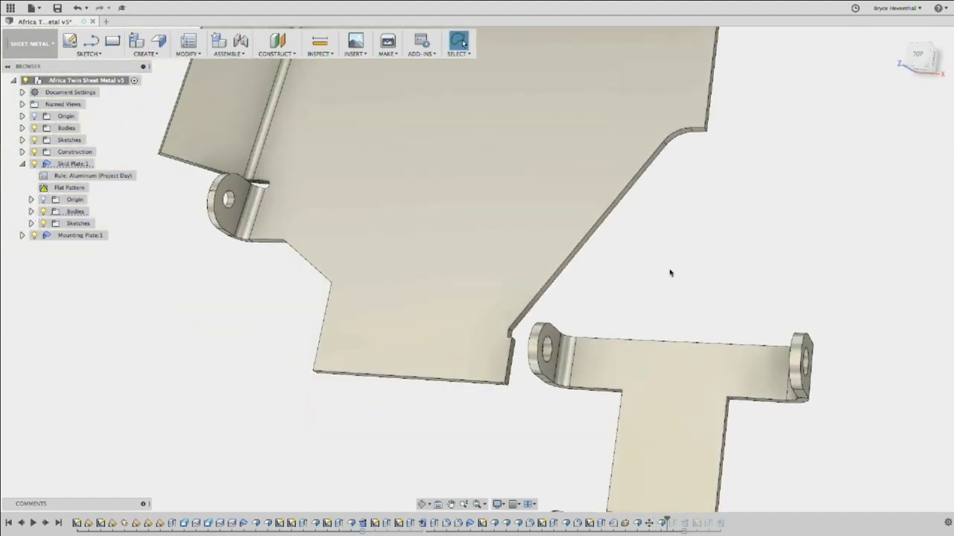
Start extruding the short flange's end face with the extent To Object, targeting the outer face of the mounting plate's adjacent ear.
key(e)
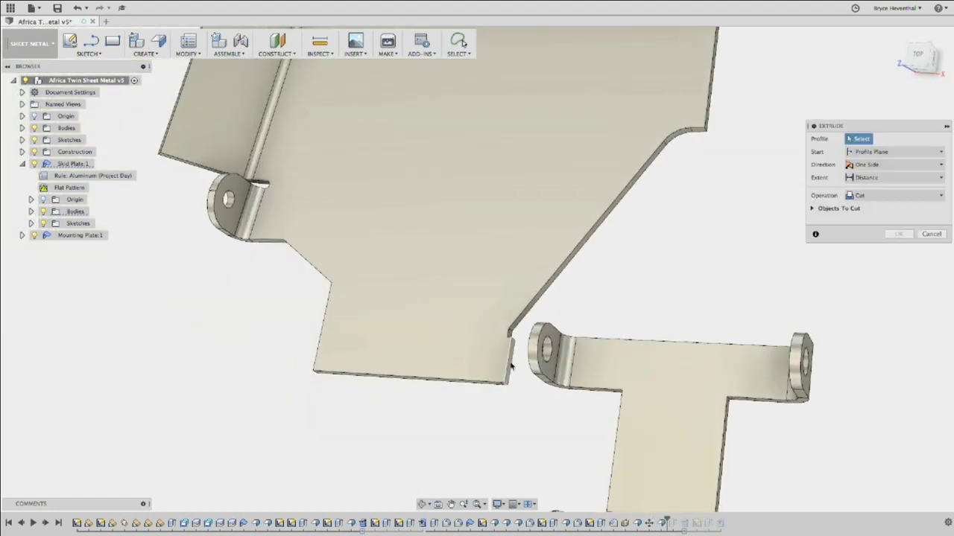
shift+middle_drag(510, 365, 574, 329)
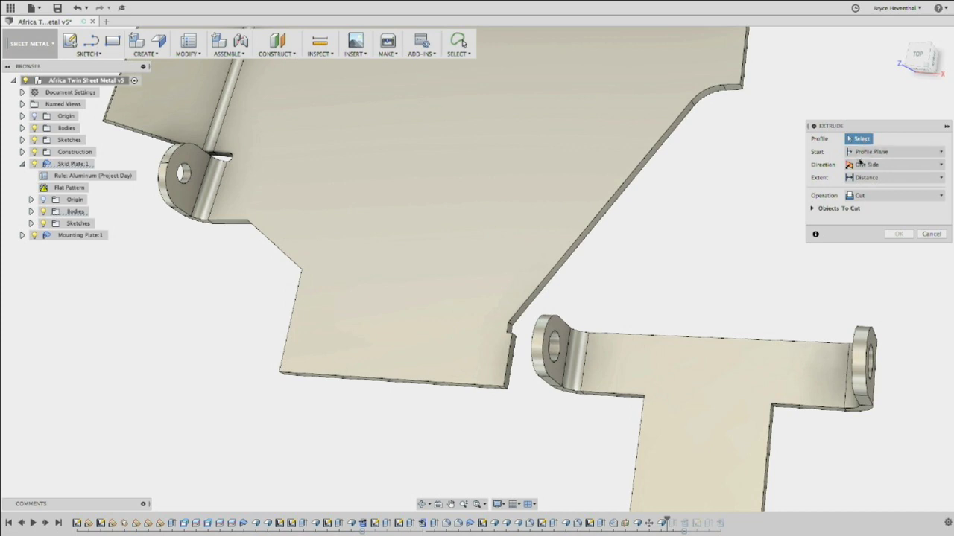
scroll(517, 365, up, 2)
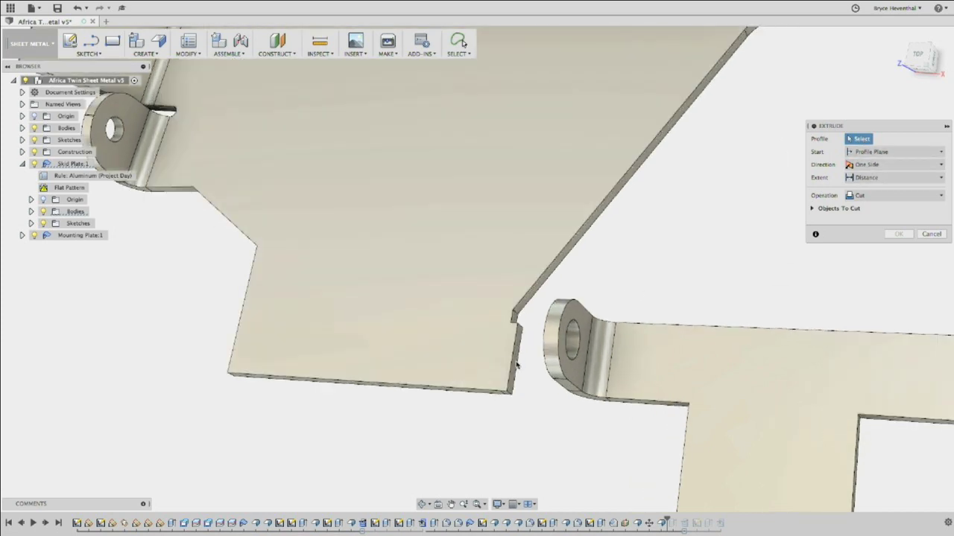
click(516, 364)
shift+middle_drag(543, 350, 675, 179)
click(889, 179)
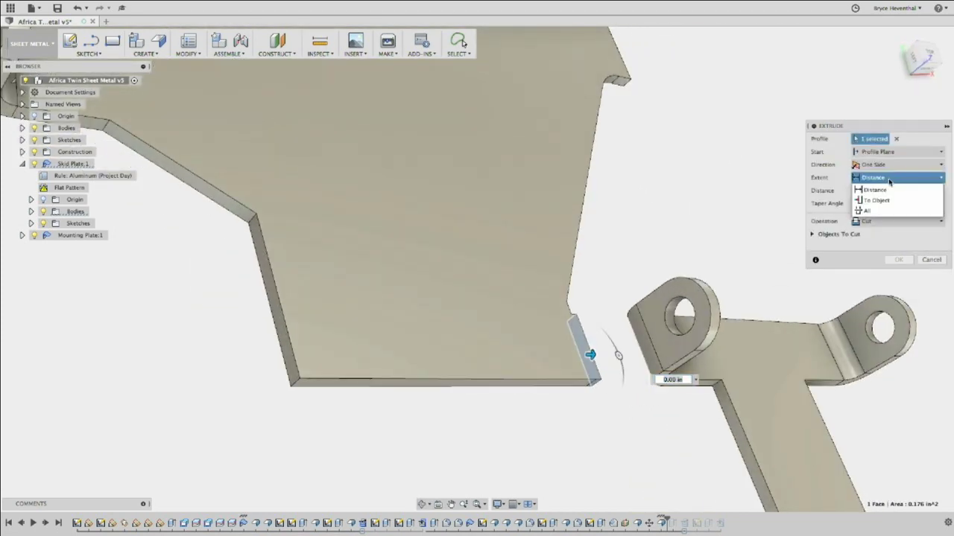
click(877, 201)
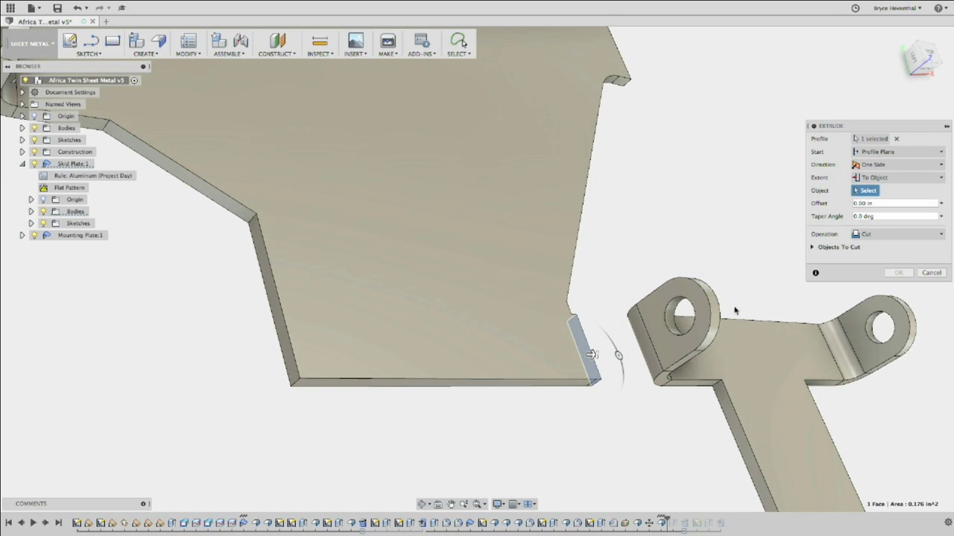
click(661, 346)
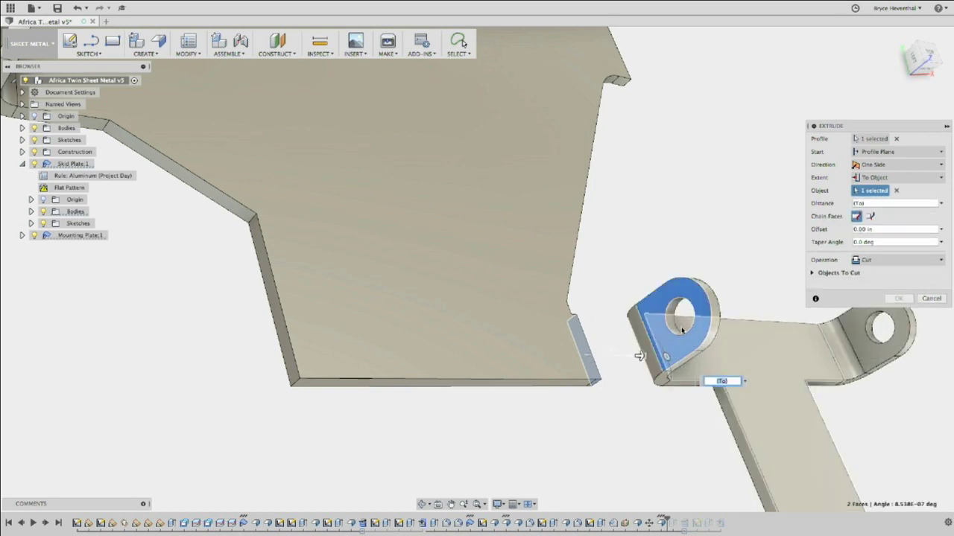
Set the extrusion to extend the target face, change its operation to Join, and finish extending the skid plate tab.
shift+middle_drag(680, 328, 601, 318)
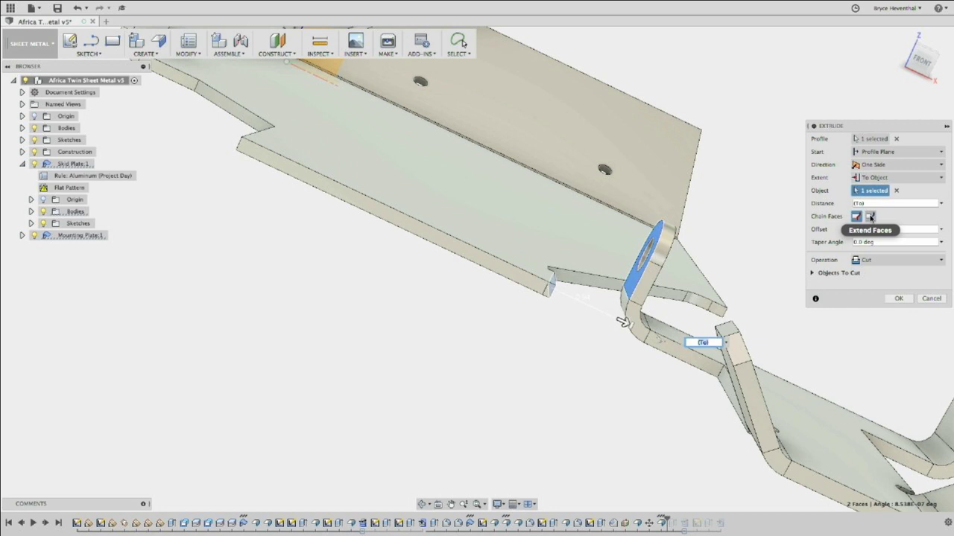
click(871, 217)
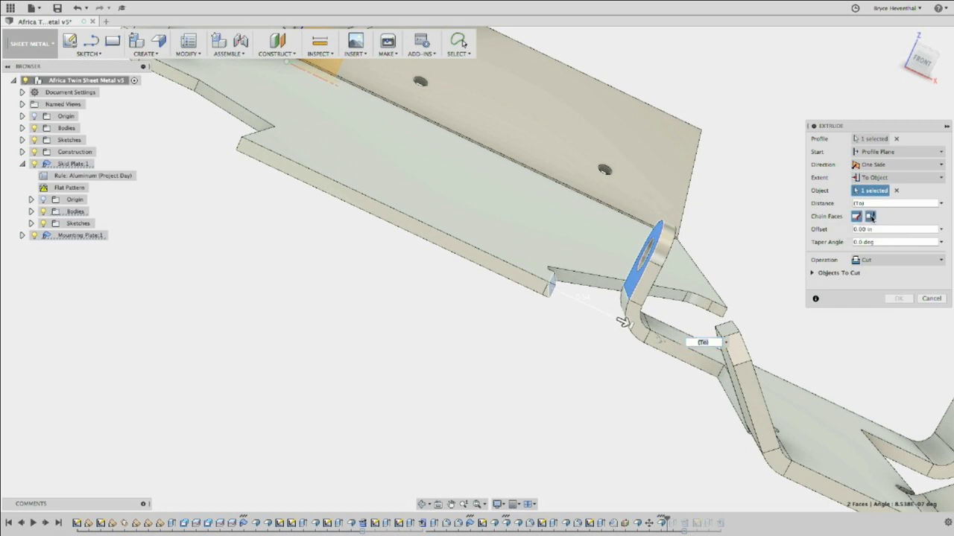
click(879, 261)
click(877, 273)
shift+middle_drag(554, 394, 558, 425)
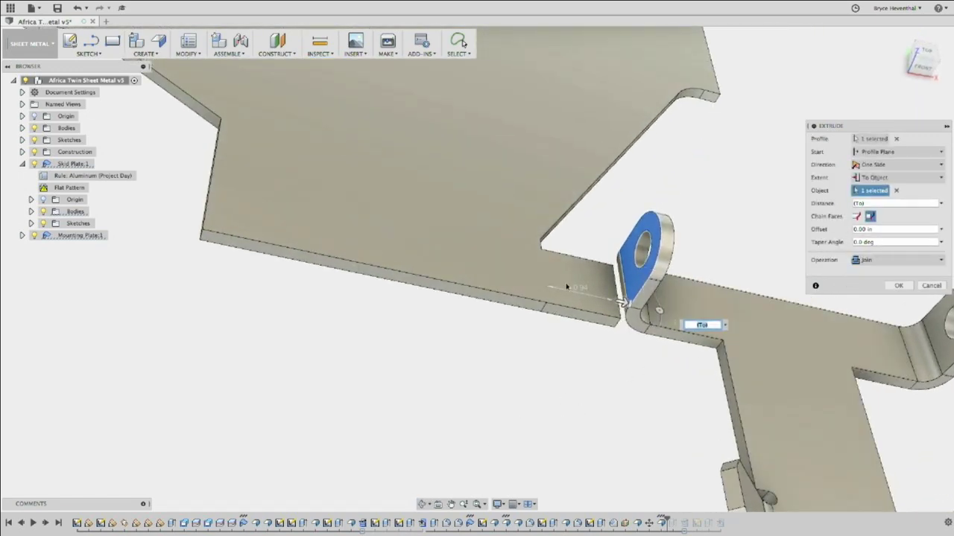
click(899, 285)
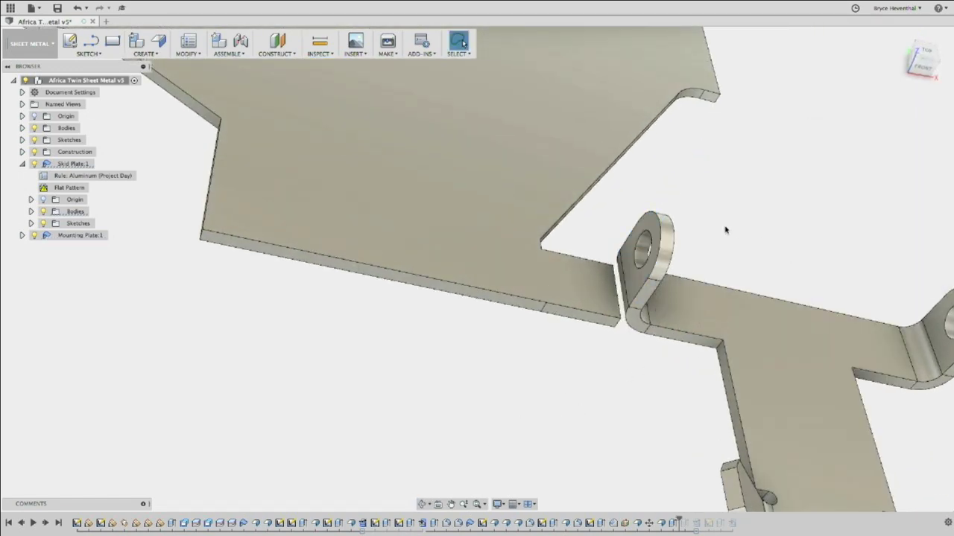
key(f)
click(620, 289)
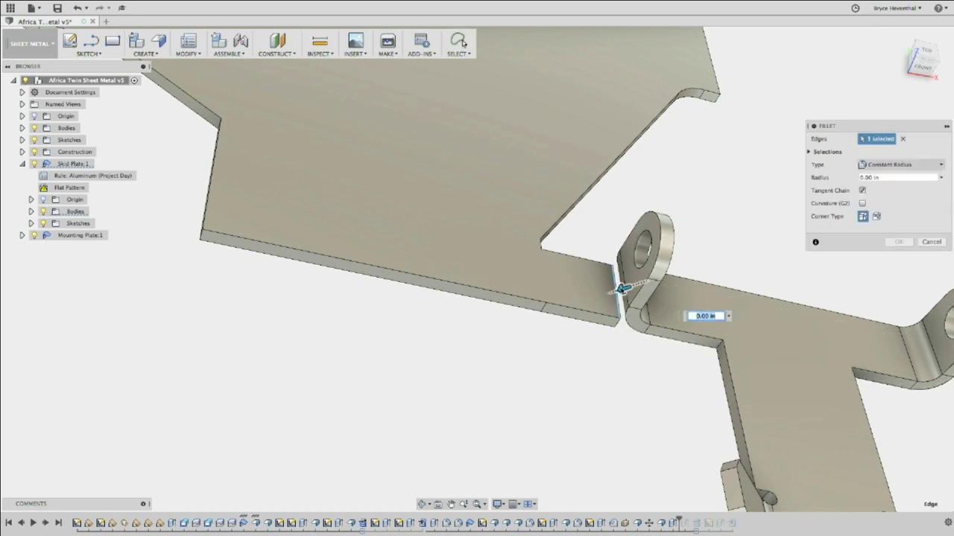
click(926, 245)
Add a 1.5 in high, 90-degree flange on the extended tab's end edge beside the mounting plate's ear.
right_click(756, 206)
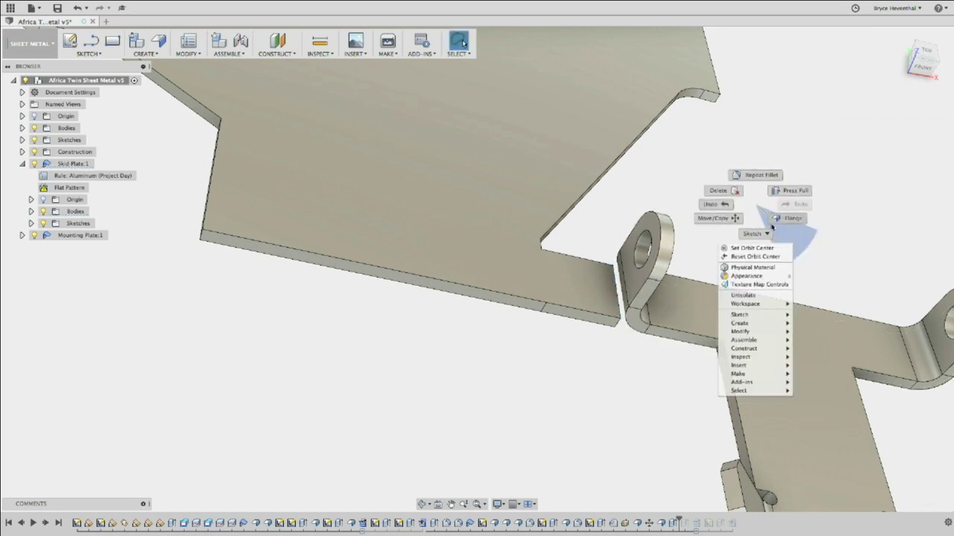
click(773, 220)
click(620, 285)
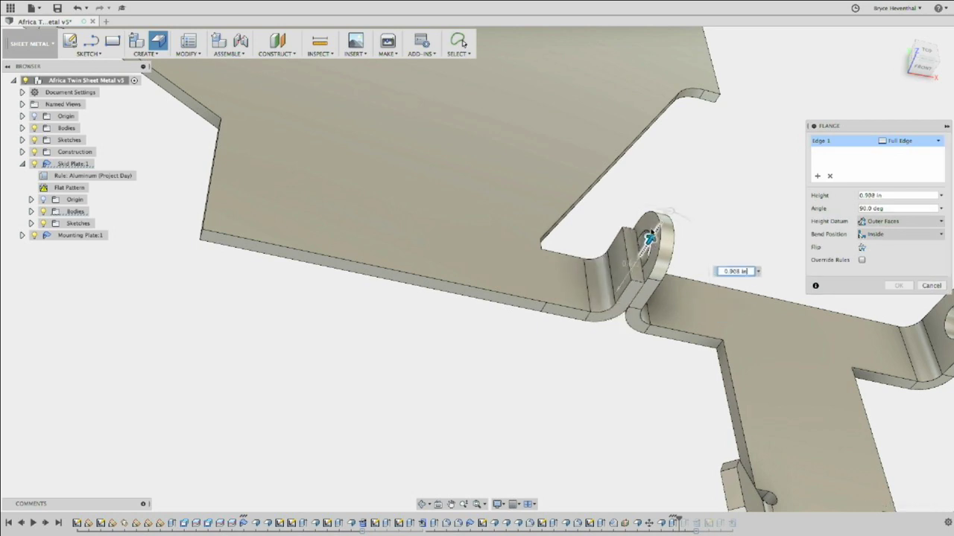
mouse_move(724, 230)
shift+middle_down()
mouse_move(618, 213)
mouse_move(694, 252)
shift+middle_up()
text(1.5)
key(Return)
Create a sketch on the new upright flange and project the mounting plate ear's rounded outline and hole into it.
right_click(694, 252)
click(680, 305)
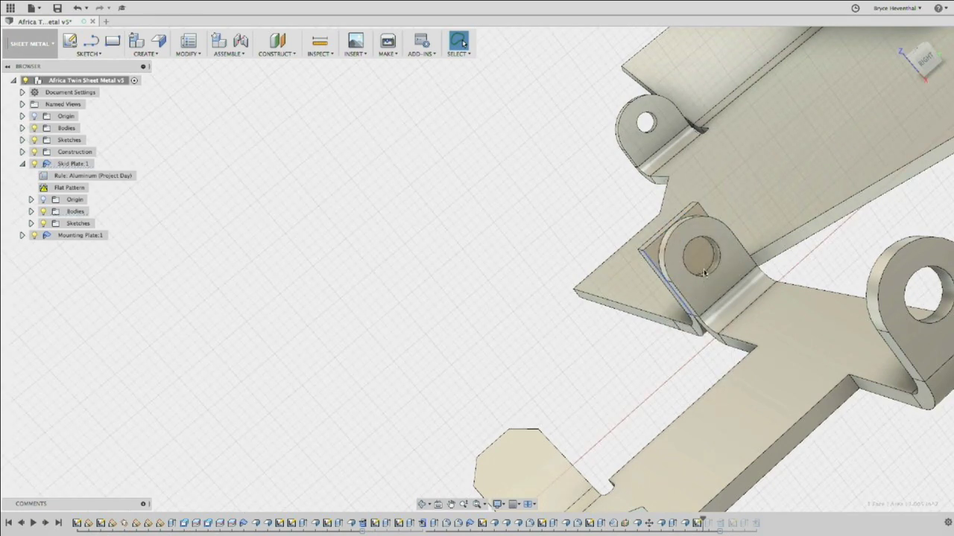
key(p)
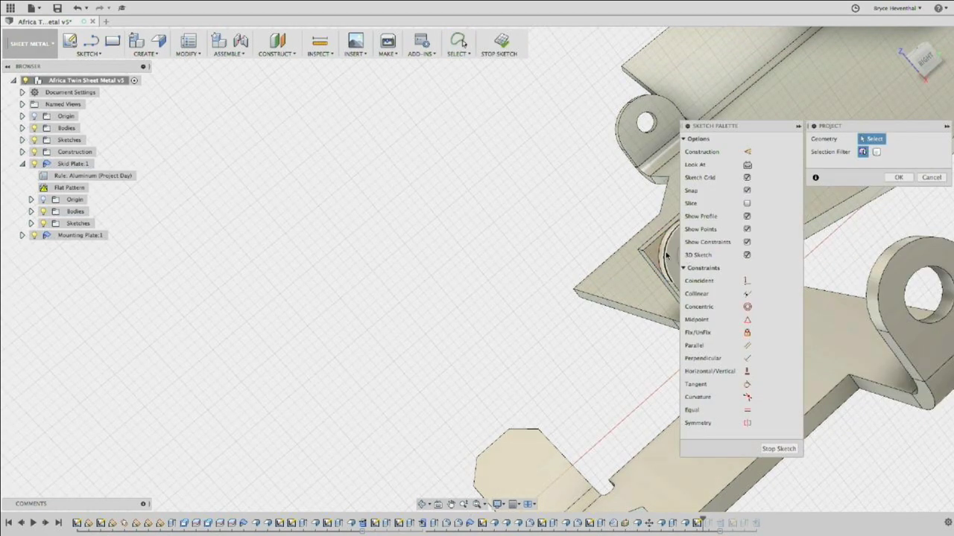
click(665, 257)
click(901, 180)
middle_drag(380, 226, 283, 241)
Extrude-cut the two corner profiles and the hole circle through the upright flange, about 1.814 in deep.
key(e)
click(553, 269)
click(594, 227)
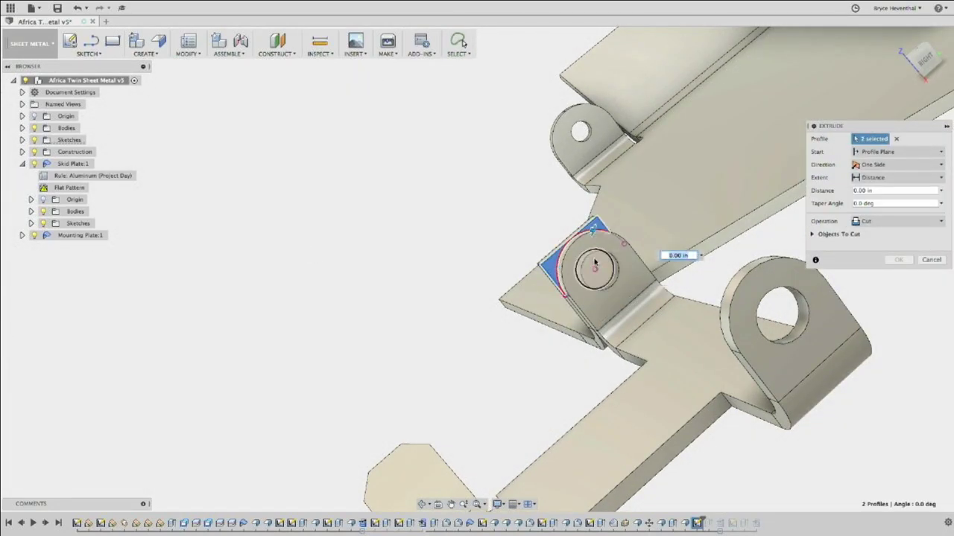
click(597, 269)
drag(596, 269, 553, 256)
key(Return)
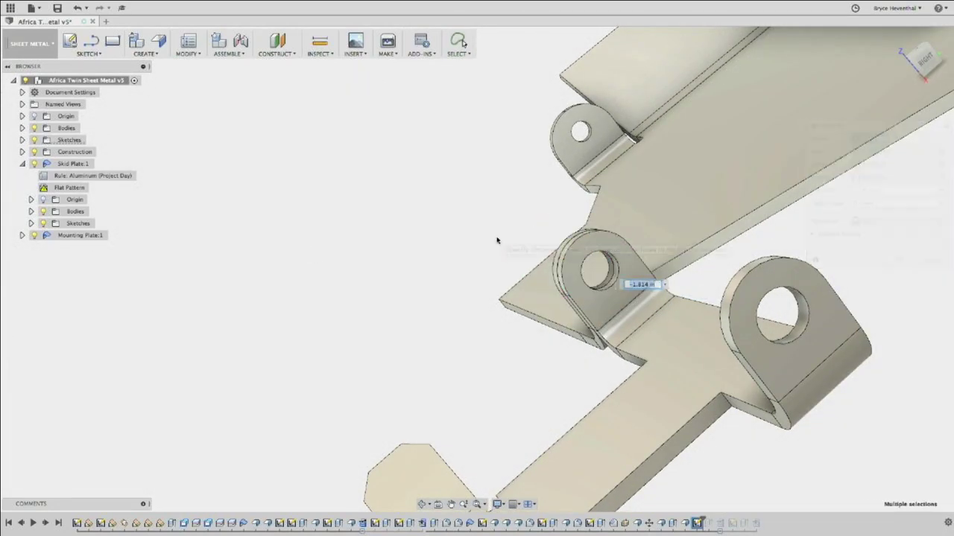
shift+middle_drag(530, 236, 602, 390)
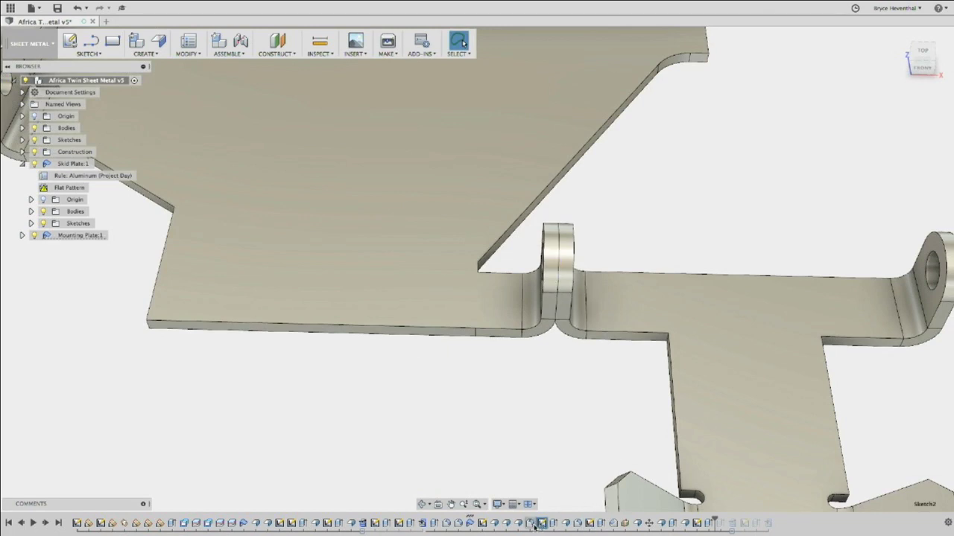
Edit the mounting plate's base sketch, set its overall width dimension to 3.5 in, and finish the sketch.
double_click(482, 523)
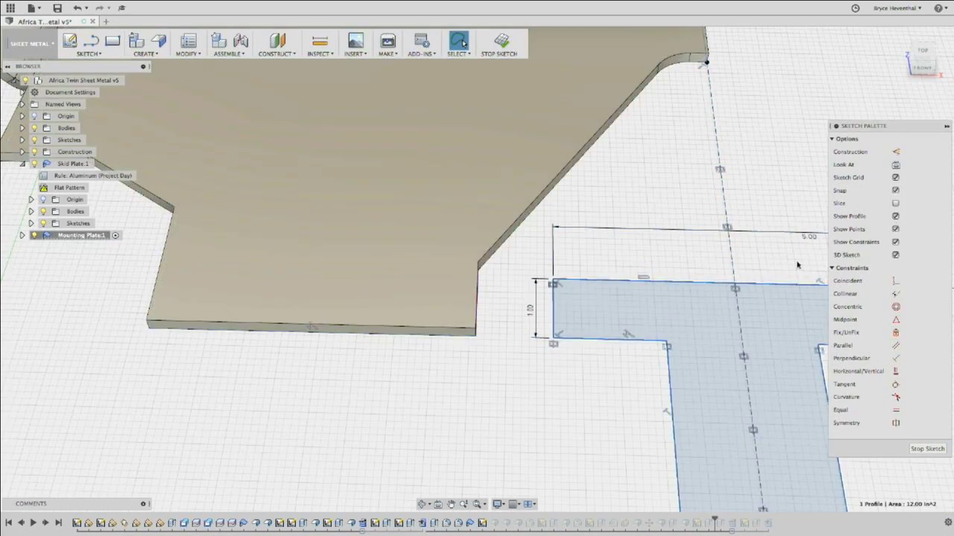
double_click(810, 238)
text(3.5)
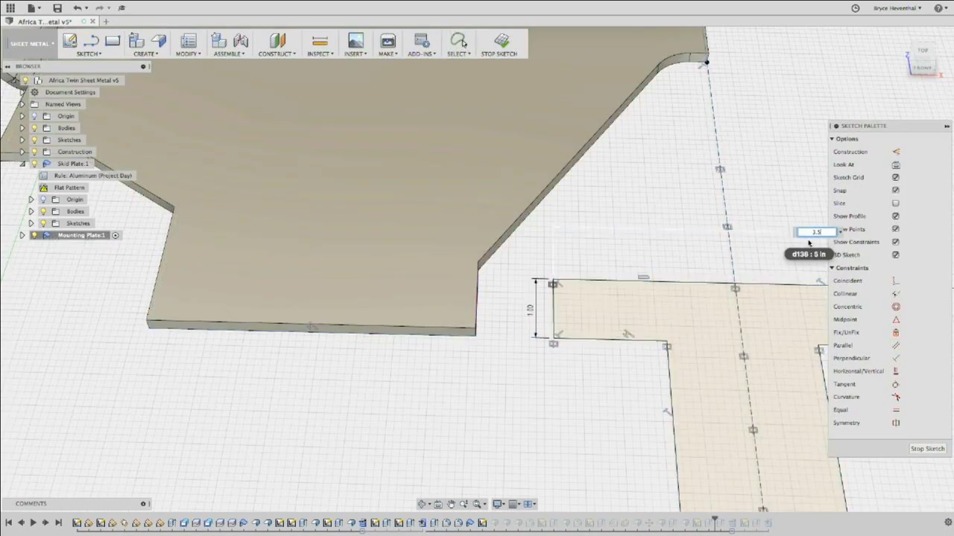
key(Return)
click(514, 46)
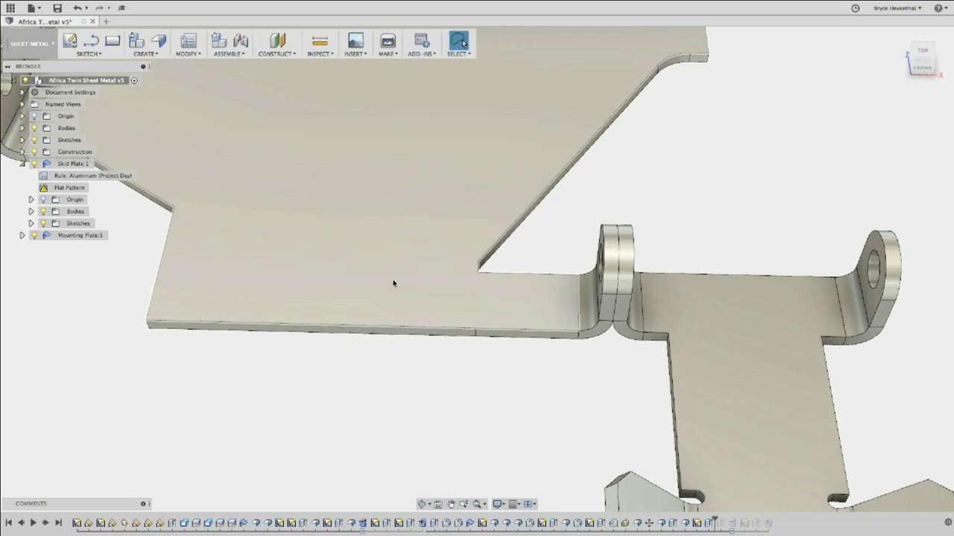
shift+middle_drag(394, 283, 279, 226)
shift+middle_drag(353, 176, 366, 393)
scroll(365, 394, down, 2)
scroll(366, 393, down, 4)
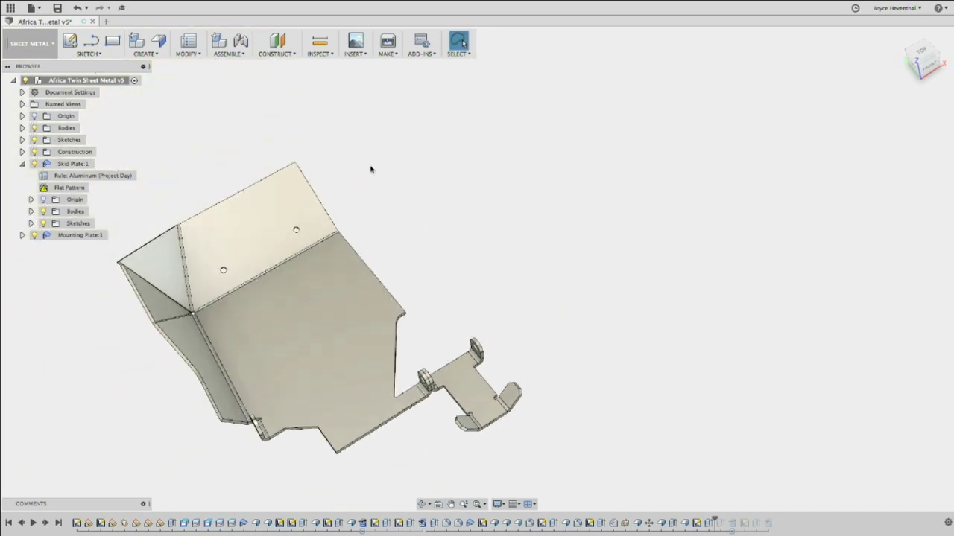
click(147, 54)
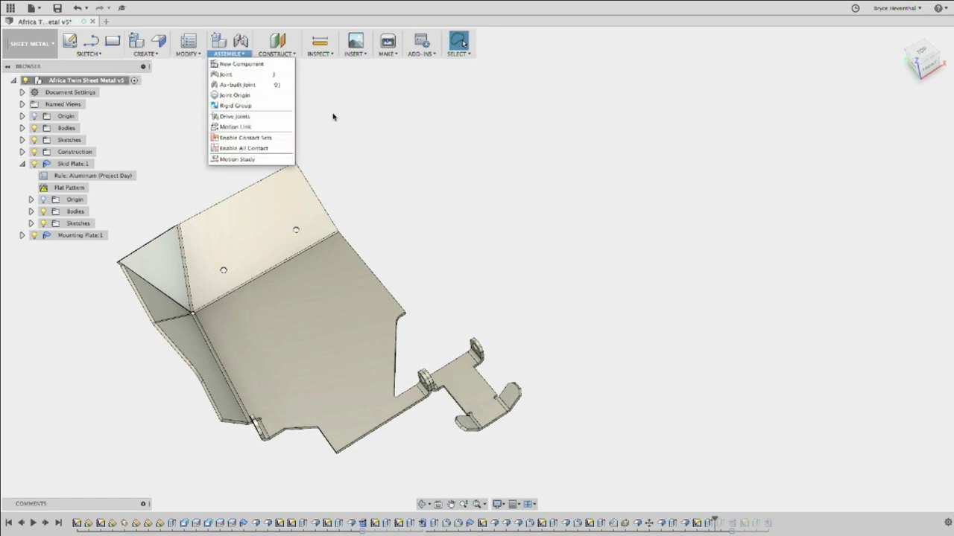
shift+middle_drag(238, 91, 411, 228)
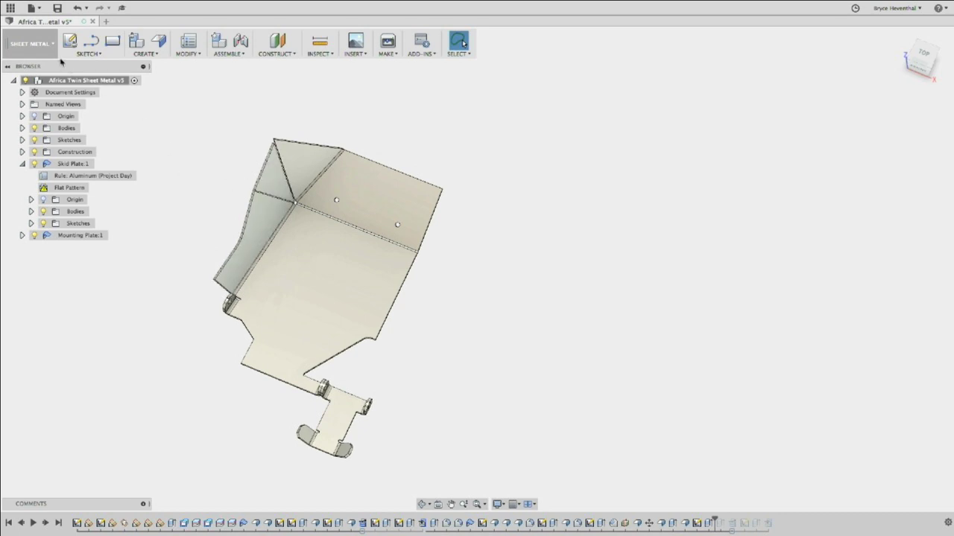
Switch to the Model workspace and mirror the skid plate body about the construction plane Plane7.
click(32, 43)
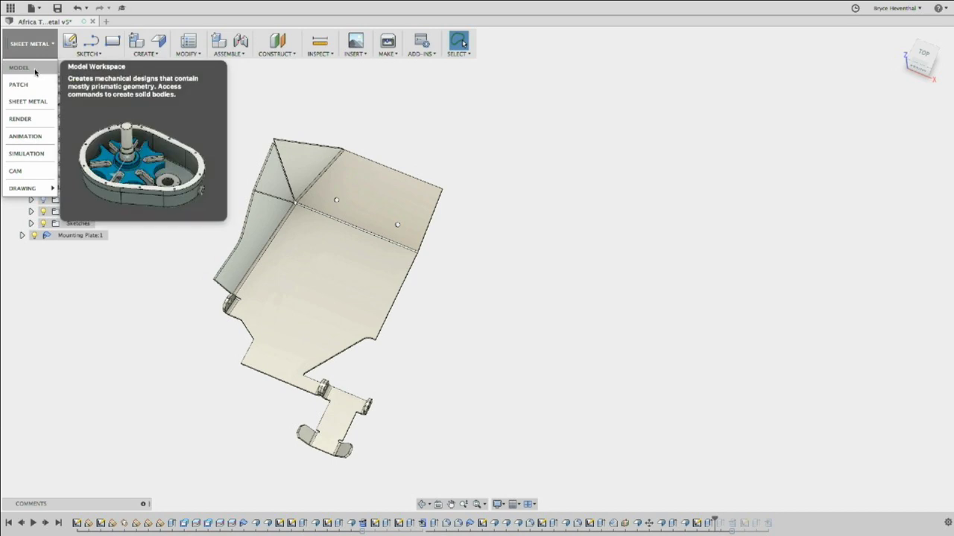
click(35, 72)
text(s)
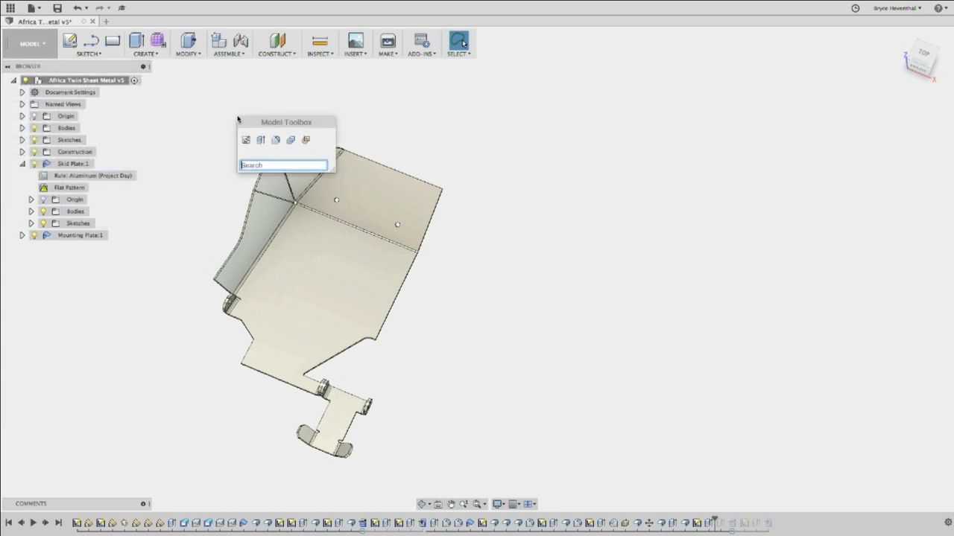
text(mir)
key(Return)
scroll(462, 302, up, 3)
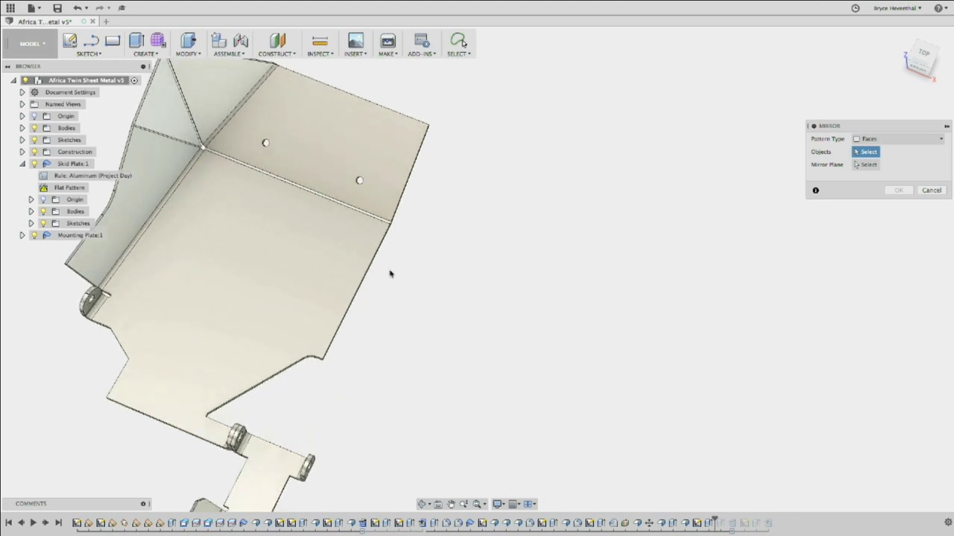
click(900, 139)
click(904, 161)
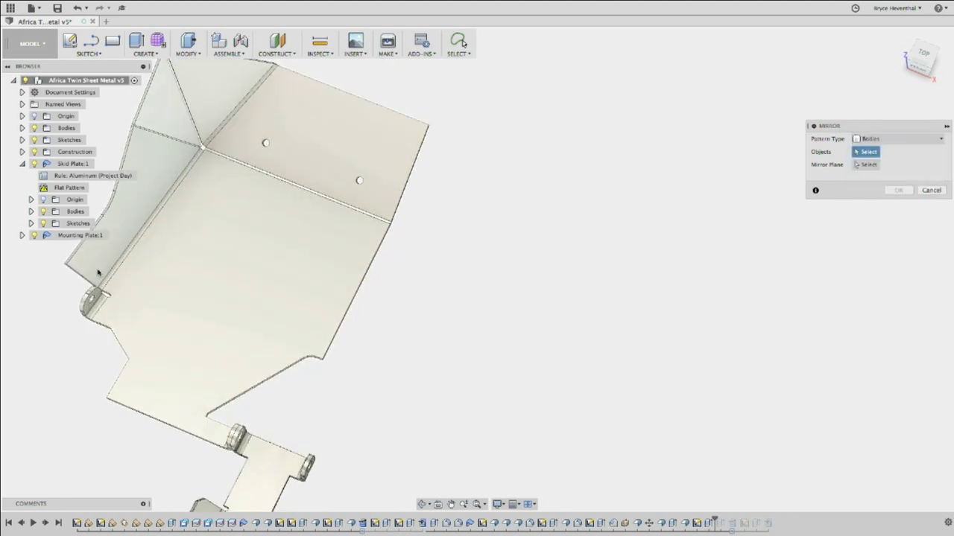
shift+middle_drag(289, 398, 278, 373)
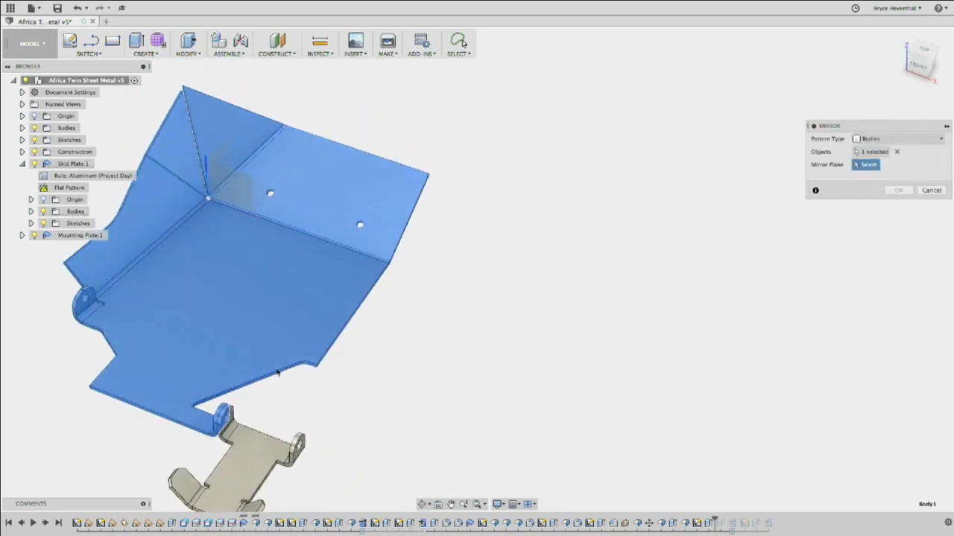
click(22, 152)
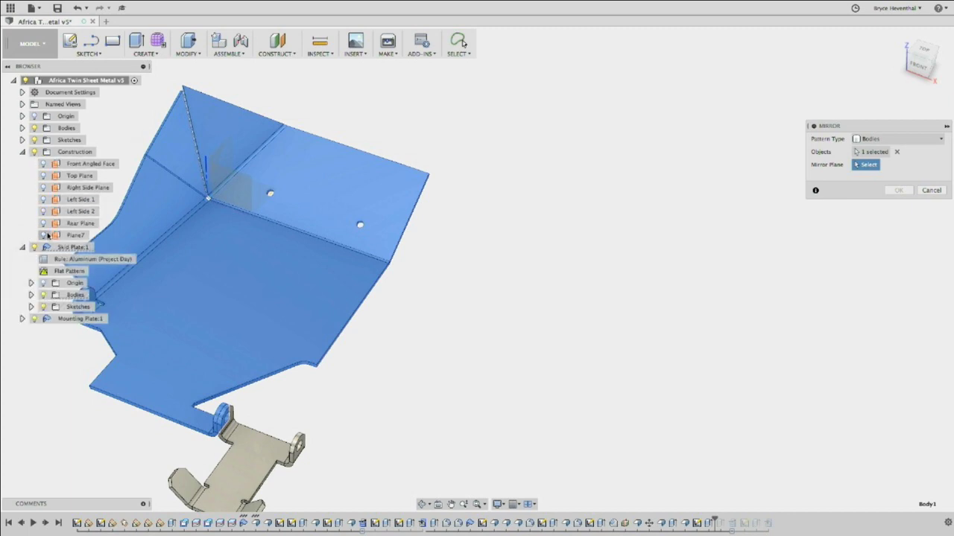
click(254, 403)
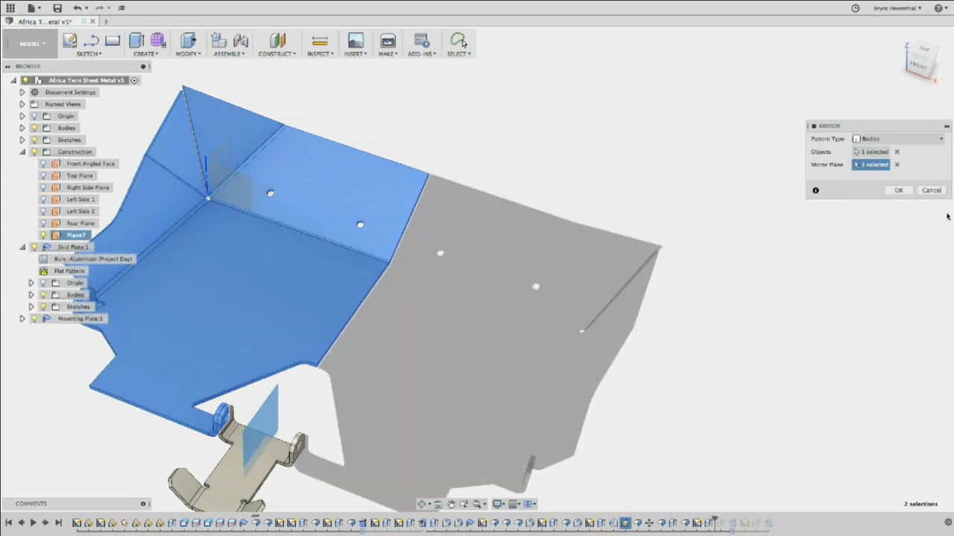
click(899, 191)
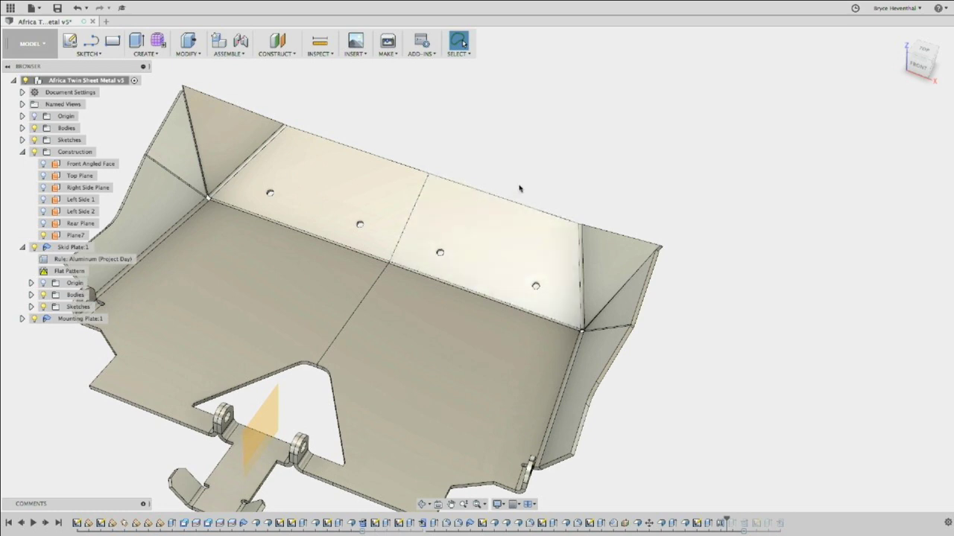
Combine the original and mirrored skid plate halves into one body with the Join operation.
text(scombin)
key(Return)
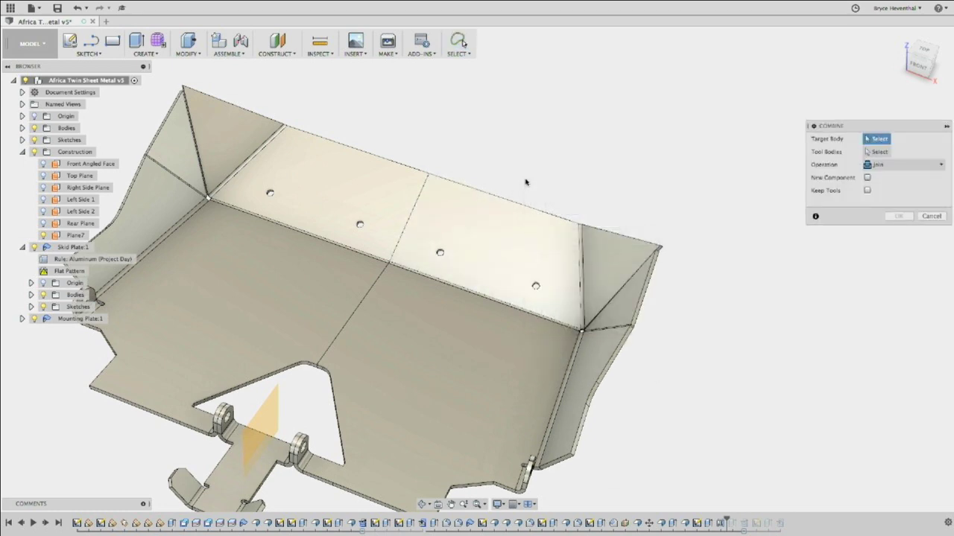
click(426, 237)
click(378, 234)
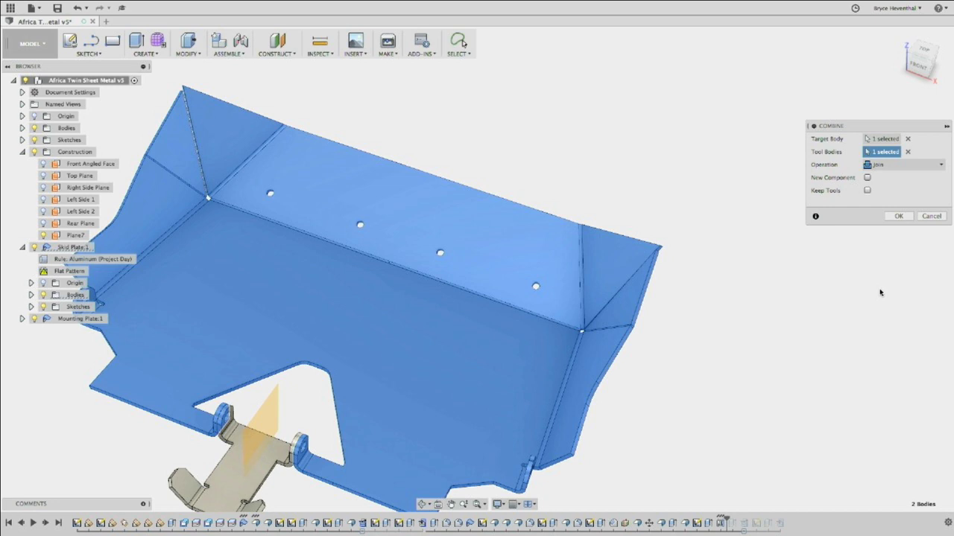
key(Return)
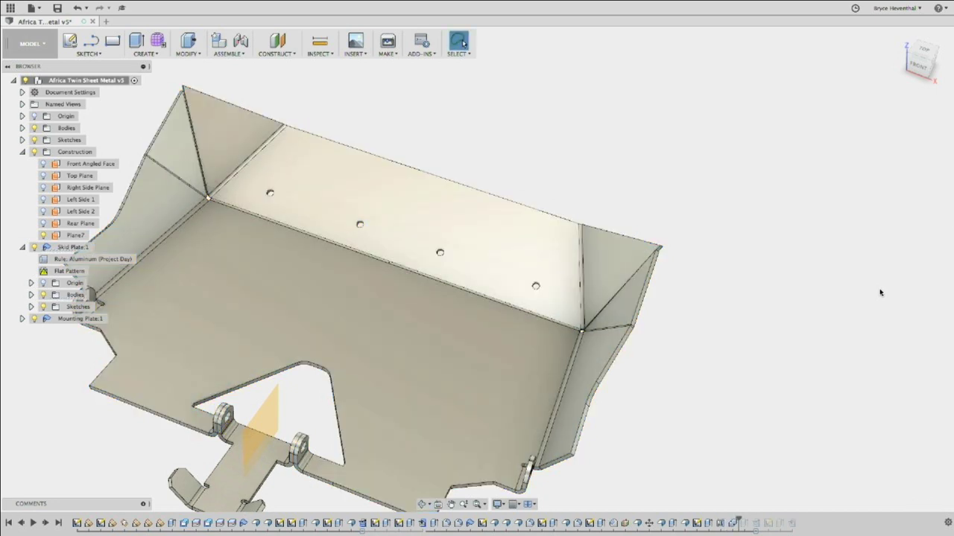
mouse_move(323, 316)
shift+middle_down()
mouse_move(318, 333)
mouse_move(321, 326)
shift+middle_up()
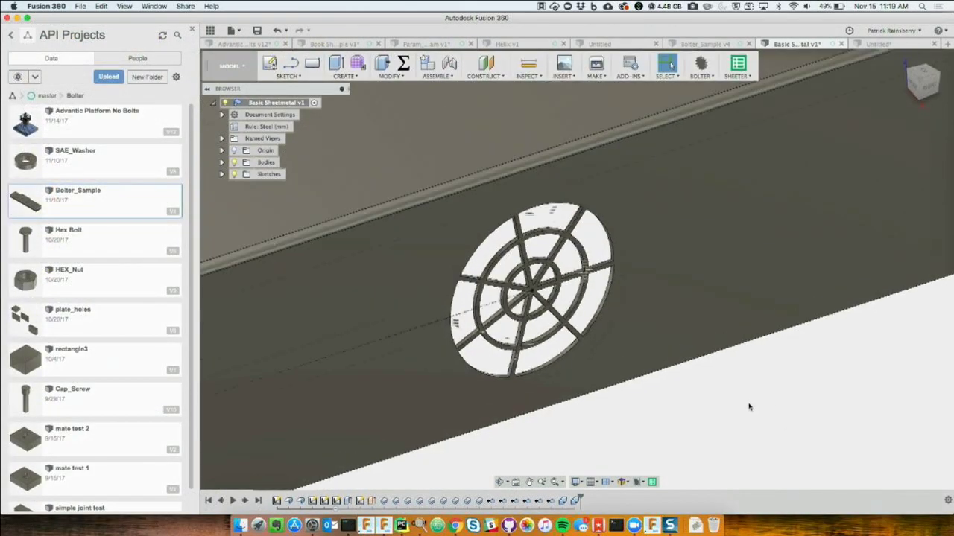
key(super+Tab)
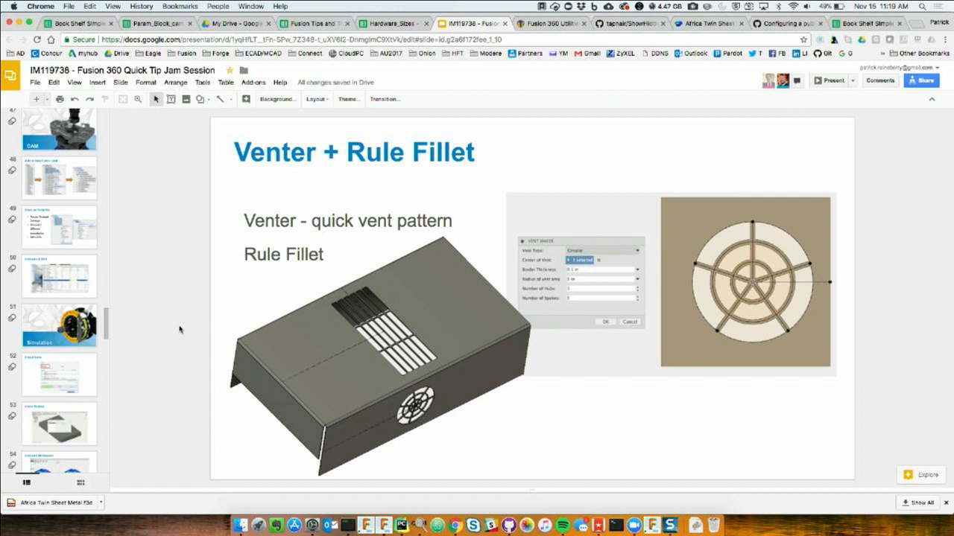
key(super+Tab)
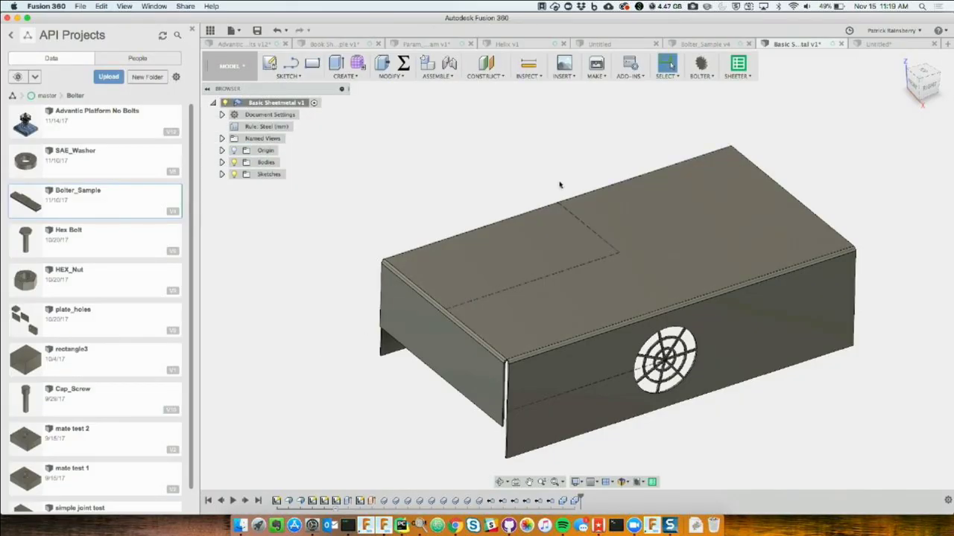
Start a Venter circular vent with a 5 in radius, centred on the sketch point on the box's large upper face.
click(629, 77)
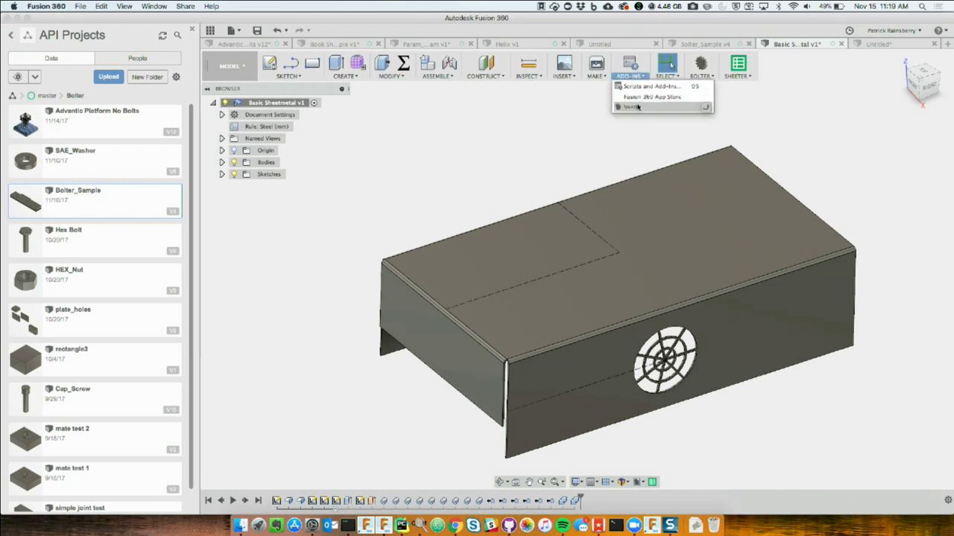
mouse_move(636, 108)
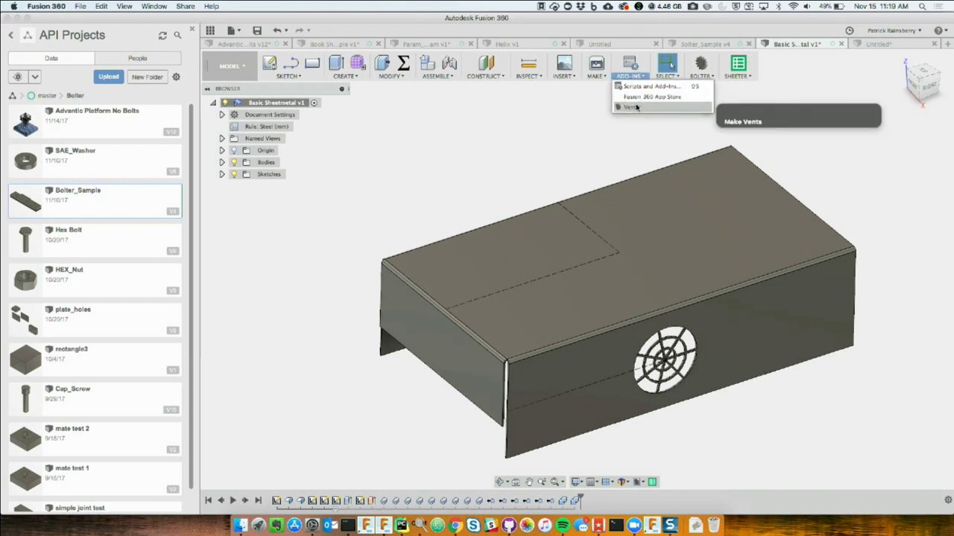
click(636, 108)
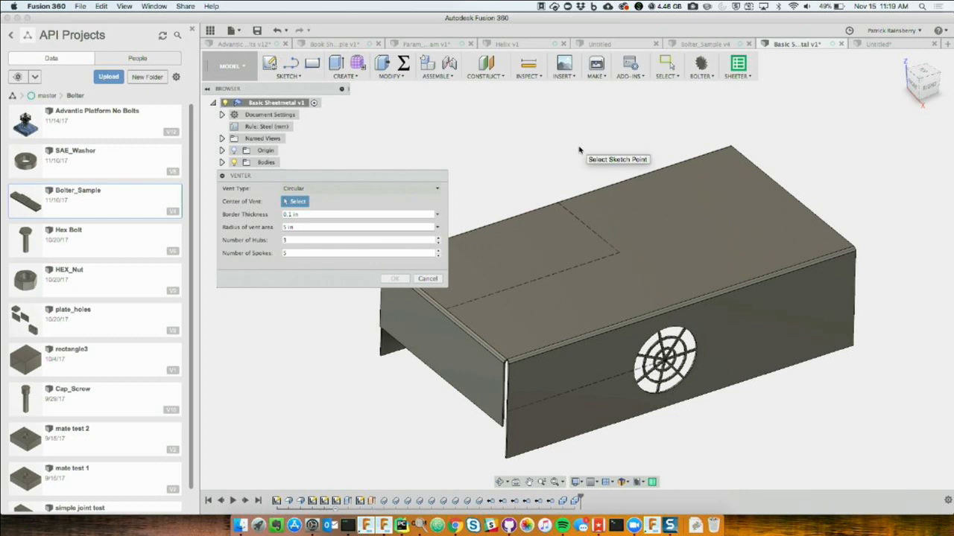
shift+middle_drag(579, 150, 579, 164)
middle_drag(667, 402, 657, 375)
scroll(656, 375, up, 1)
scroll(502, 278, up, 5)
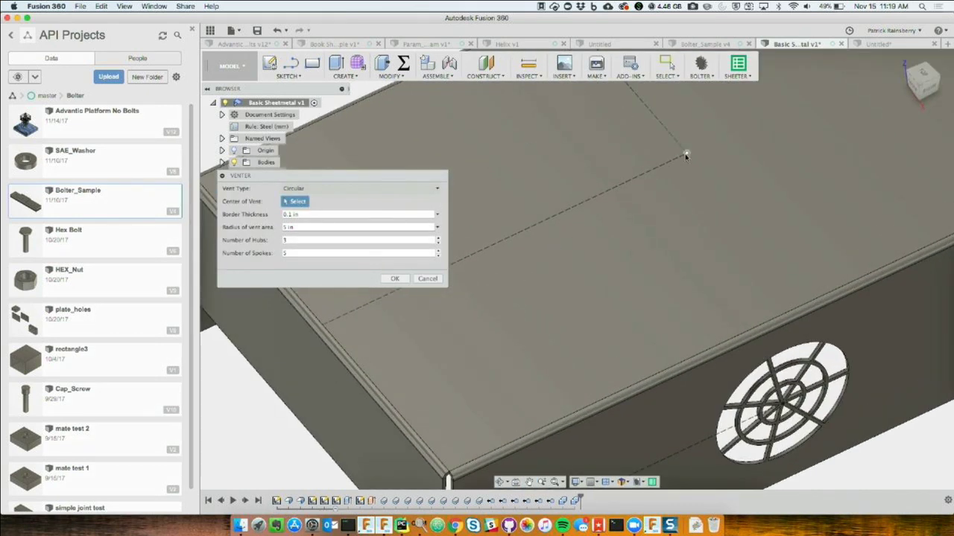
click(686, 154)
middle_drag(655, 254, 574, 406)
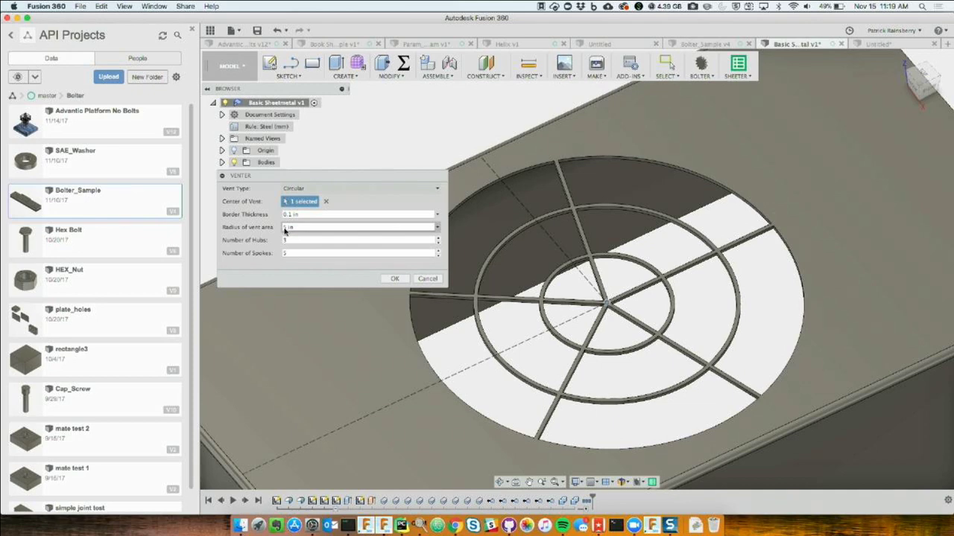
text(5)
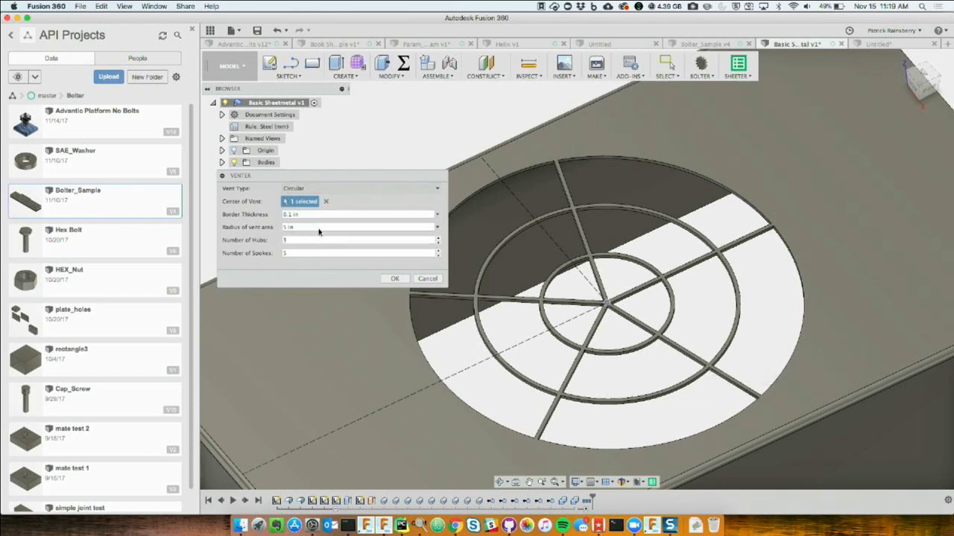
Preview the Slot vent type and change the vent to Rectangular.
click(328, 188)
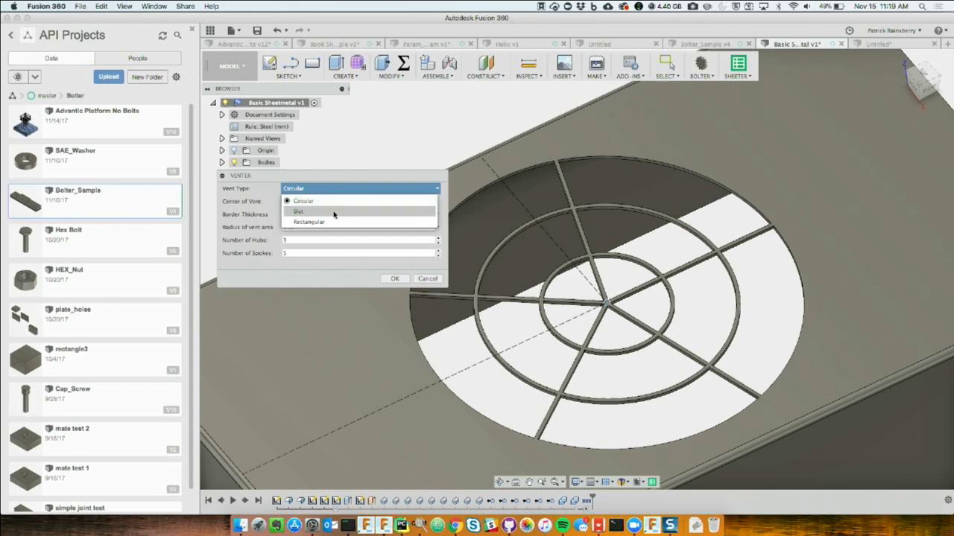
click(334, 215)
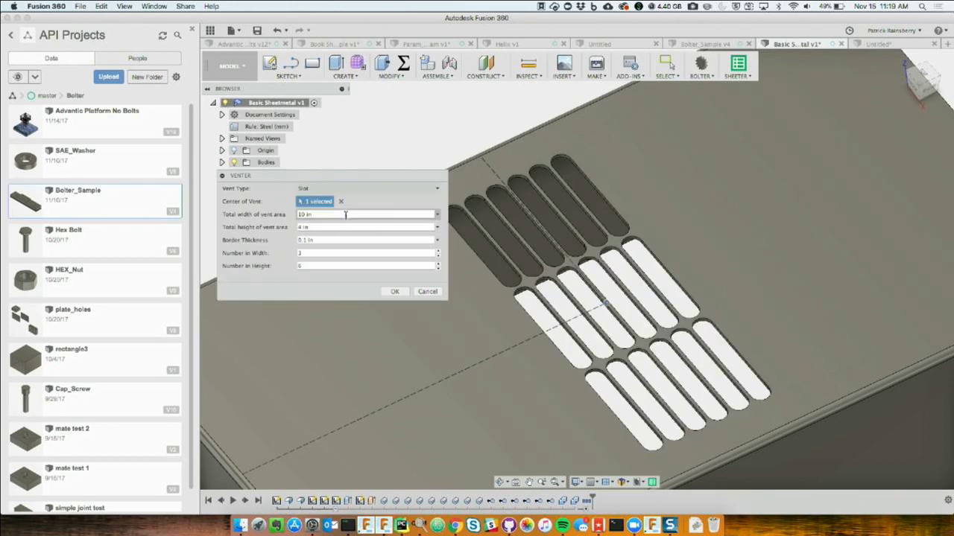
click(328, 188)
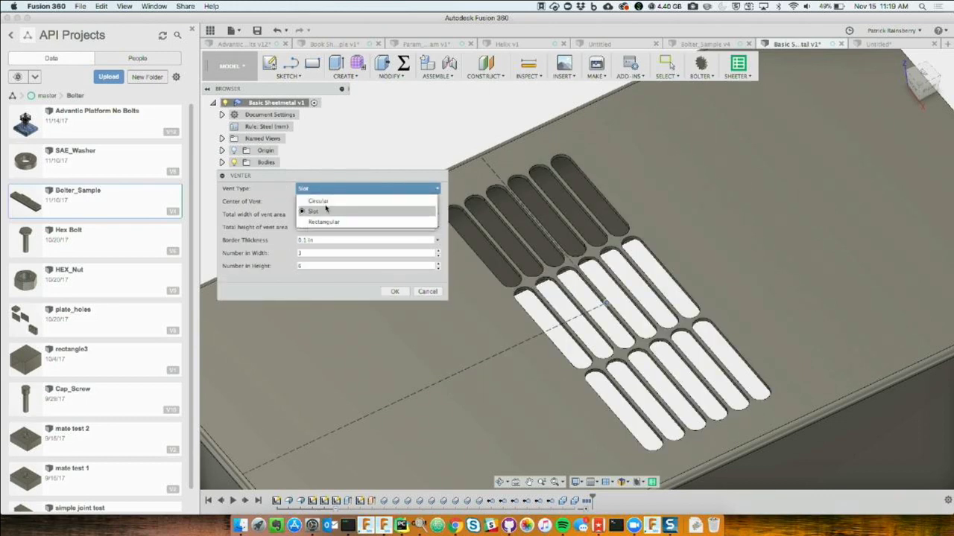
click(384, 222)
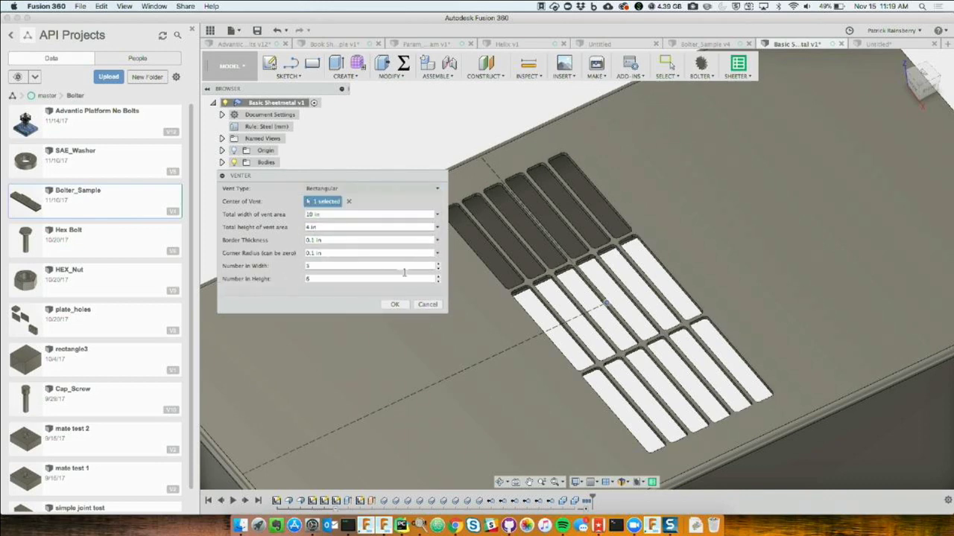
Set the rectangular vent's number in height to 8 and create the vent.
click(335, 279)
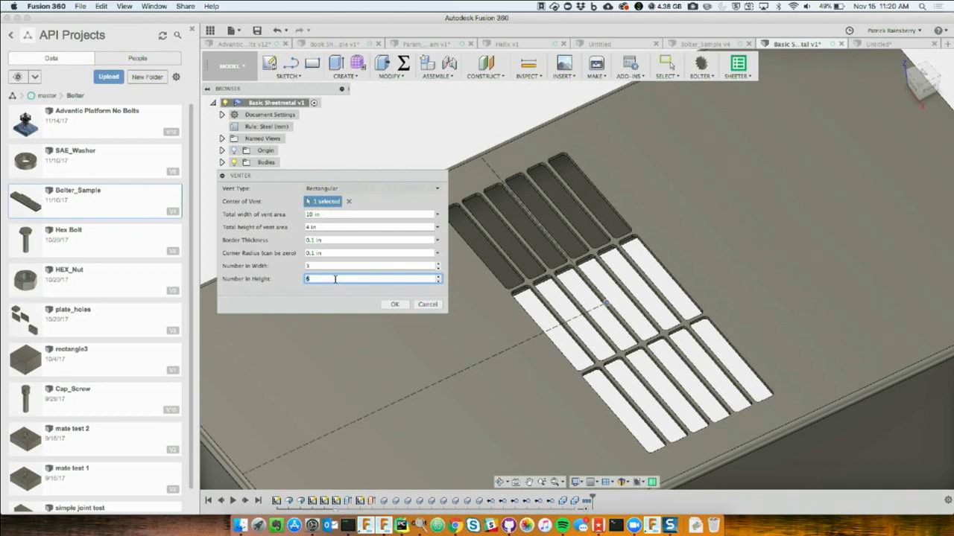
text(8)
key(Tab)
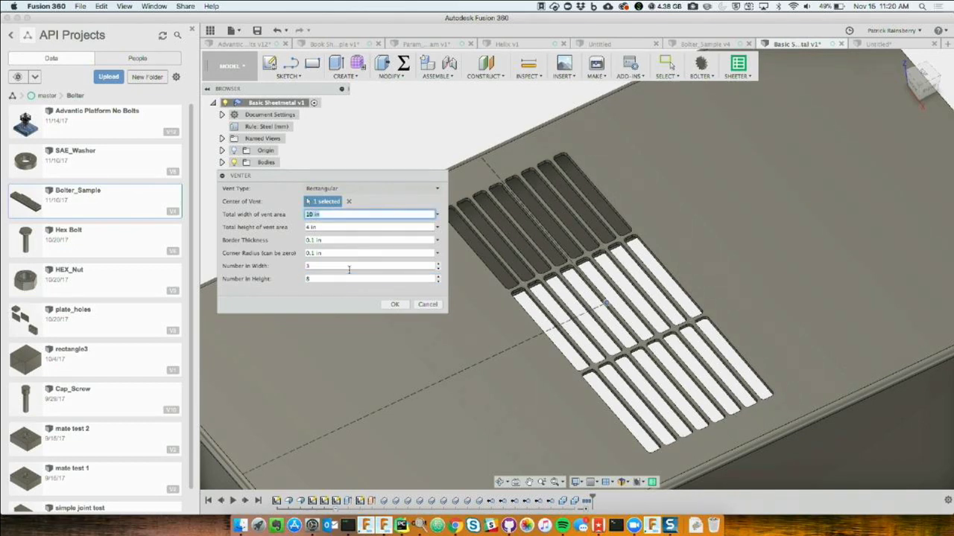
click(395, 304)
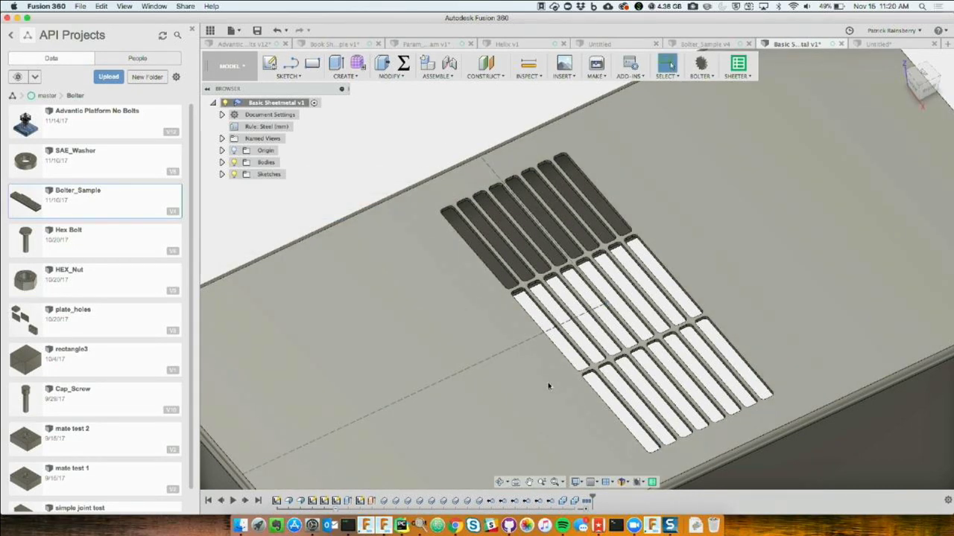
Round the circular vent's inner corners with a Rule Fillet on the last Combine feature, using All Fillets topology and a 0.1 in radius.
shift+middle_drag(548, 385, 461, 136)
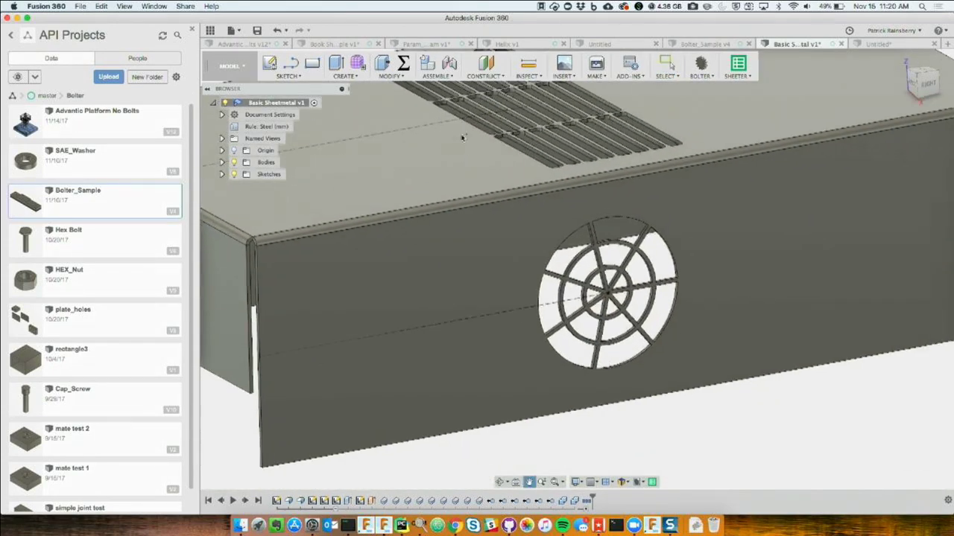
scroll(627, 297, up, 5)
scroll(627, 297, up, 6)
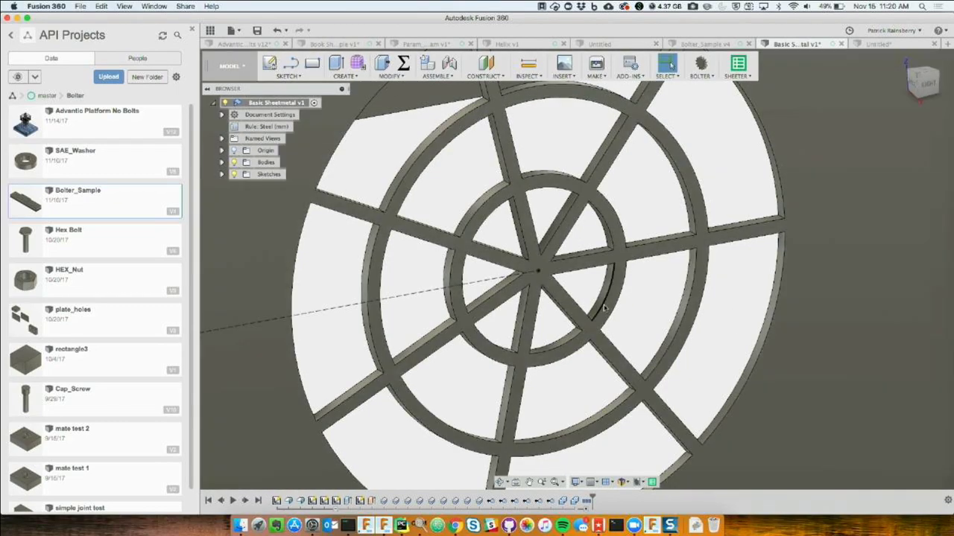
shift+middle_drag(604, 307, 648, 357)
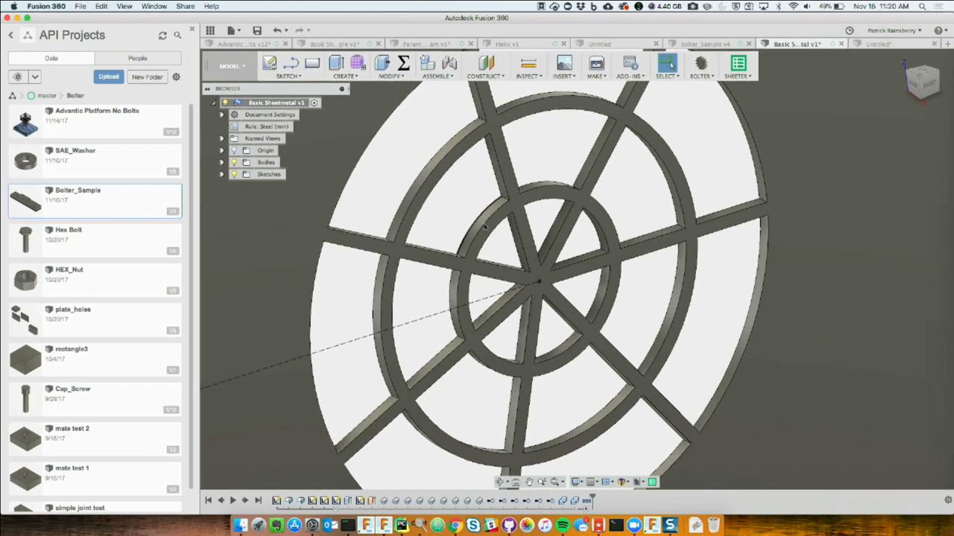
click(399, 78)
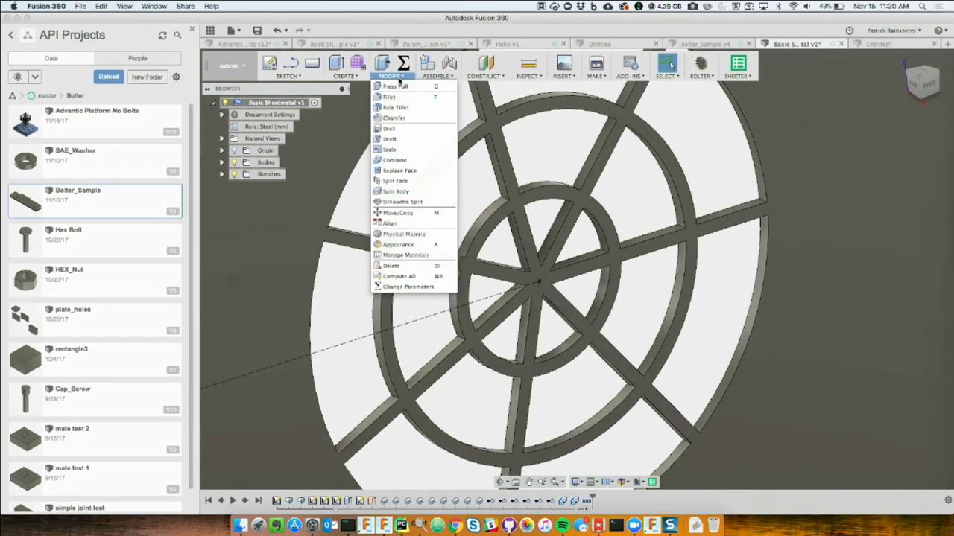
click(396, 107)
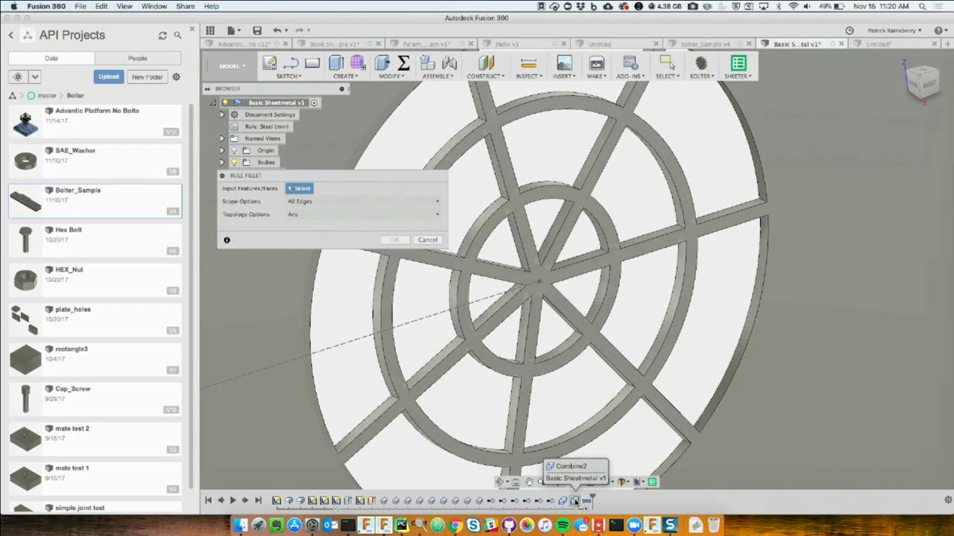
click(574, 500)
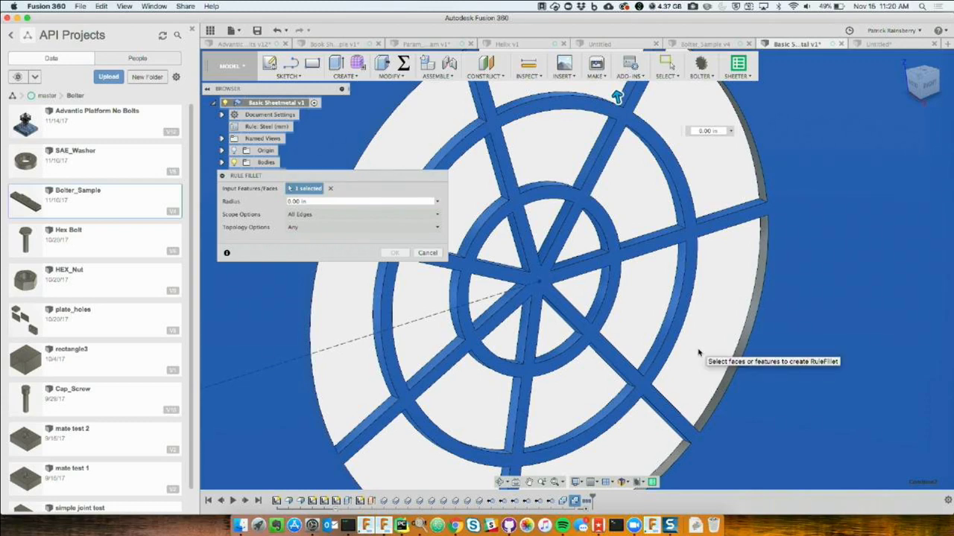
click(295, 203)
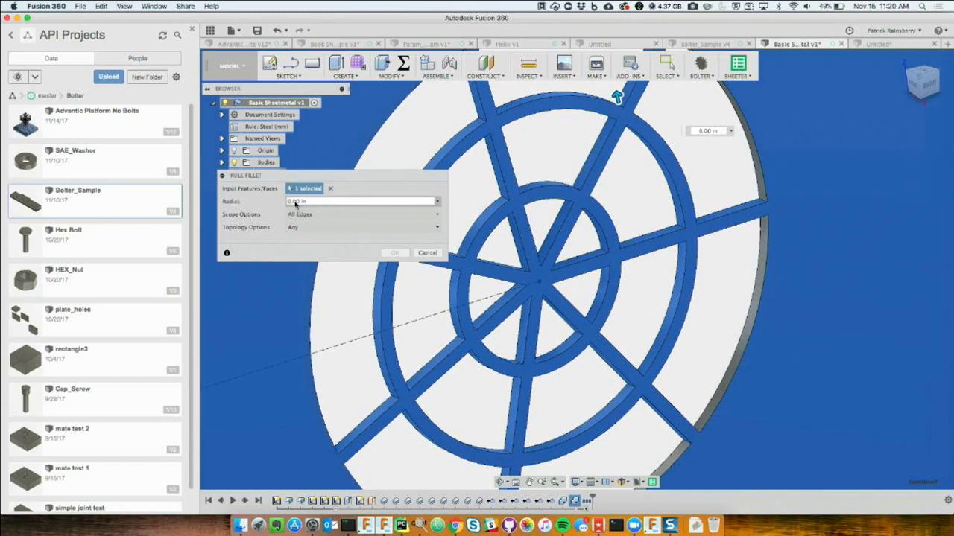
click(305, 227)
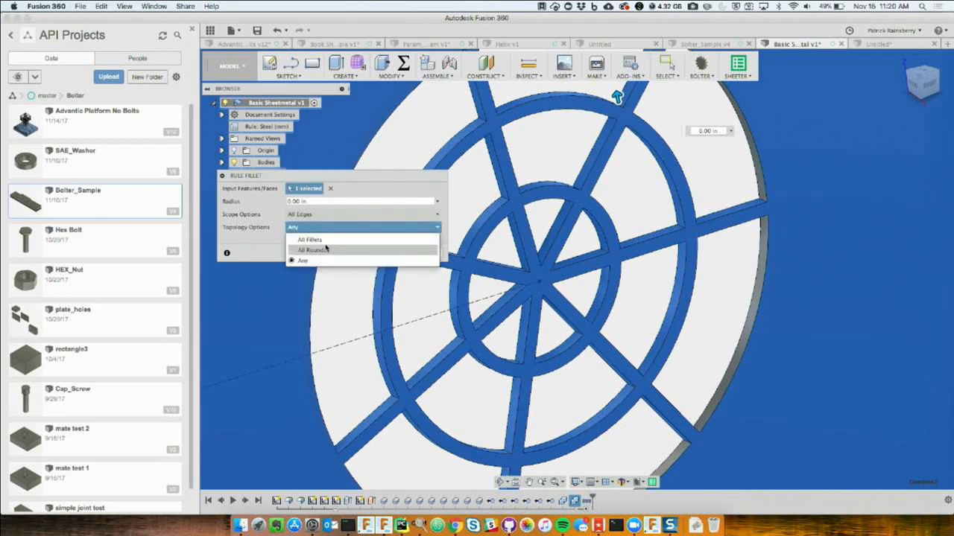
click(324, 241)
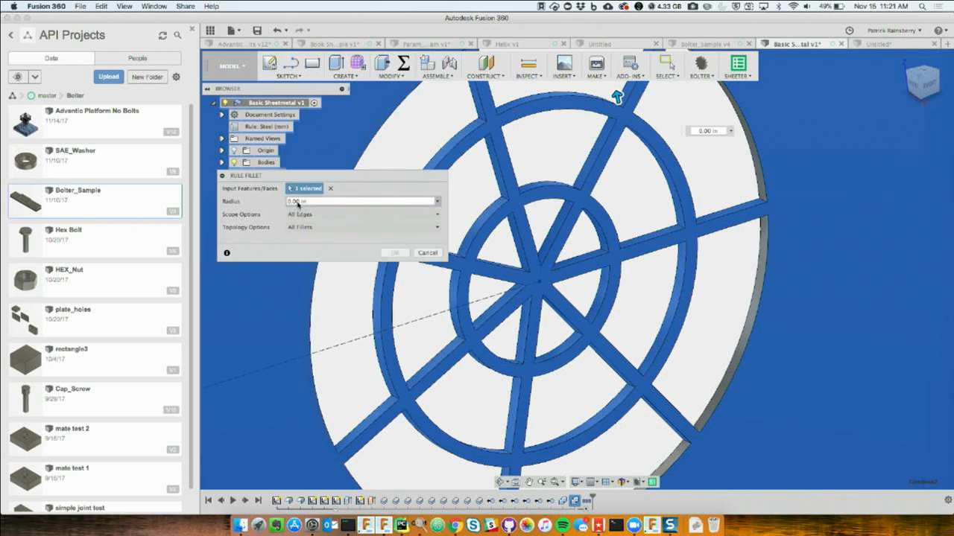
double_click(296, 202)
text(0.5)
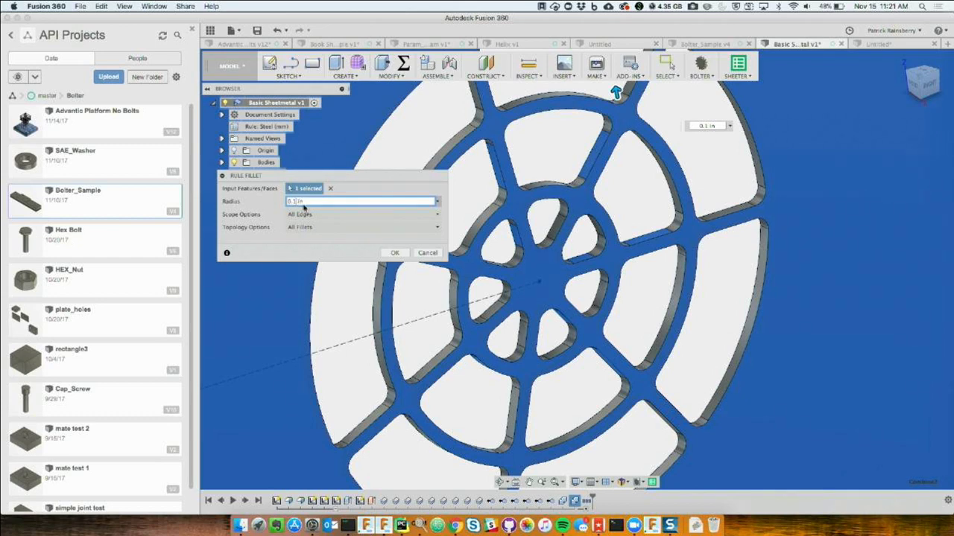
click(395, 254)
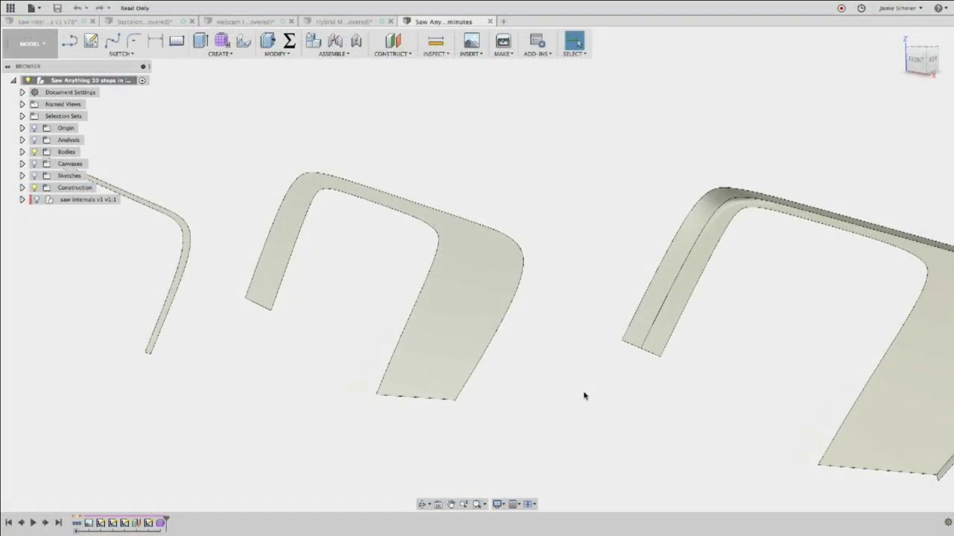
Open the saw handle's form feature for editing and select the flat handle's whole outer edge loop with Edit Form.
scroll(584, 395, right, 3)
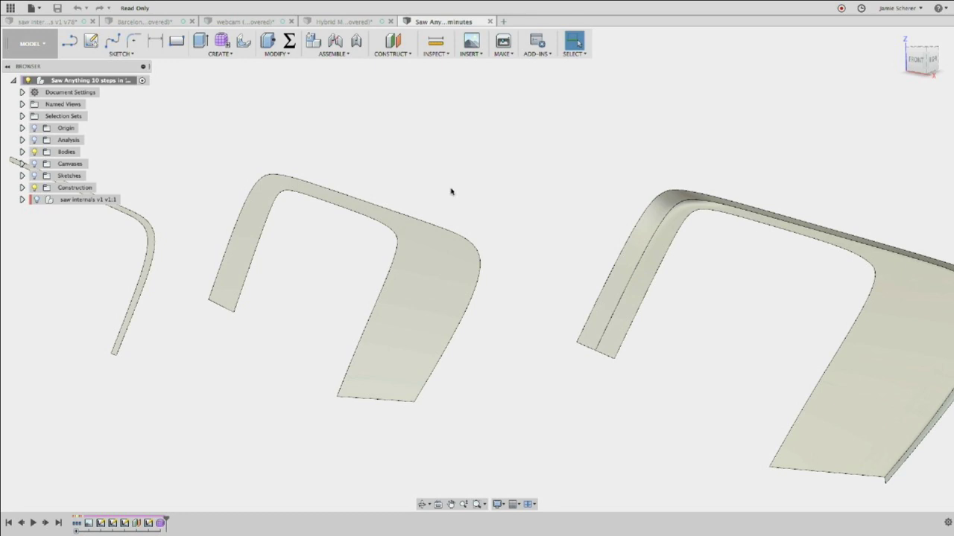
double_click(162, 524)
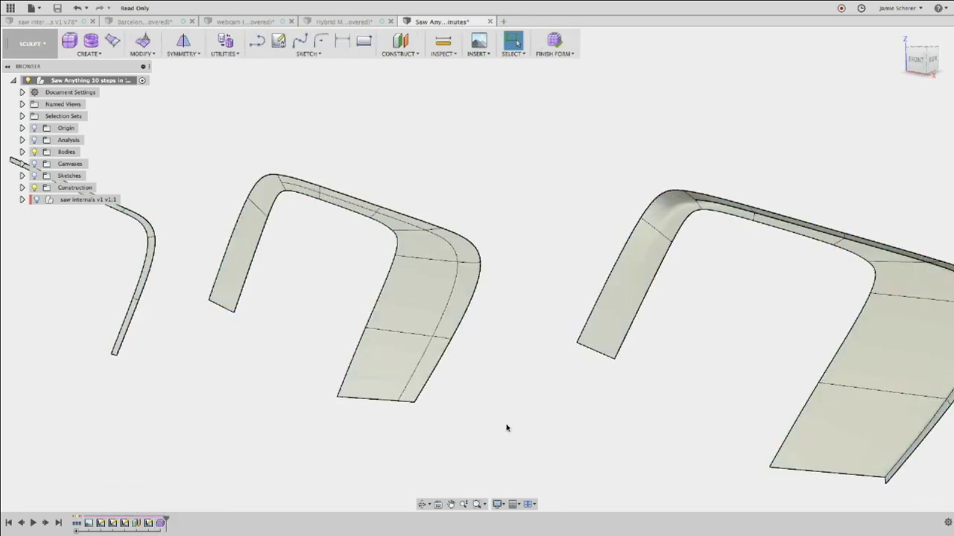
right_click(518, 217)
click(557, 201)
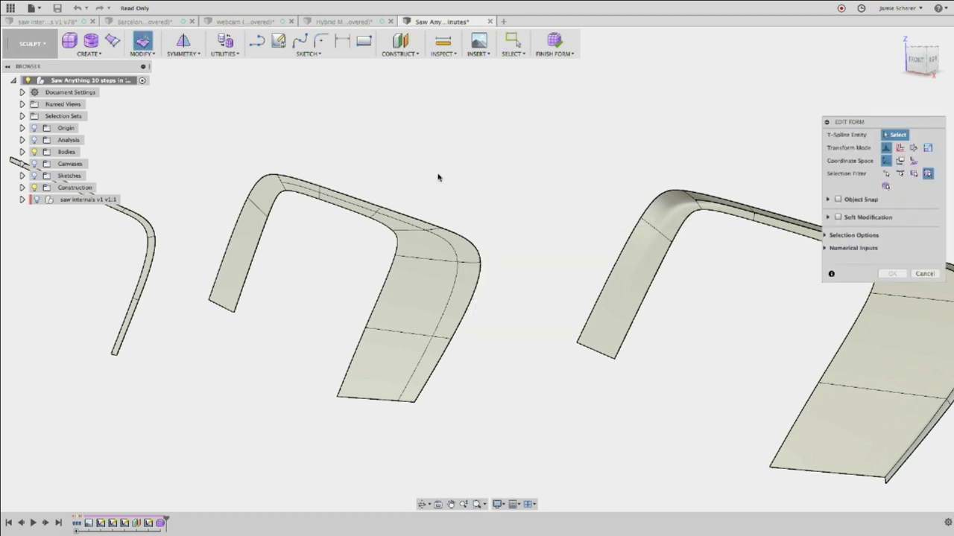
double_click(398, 216)
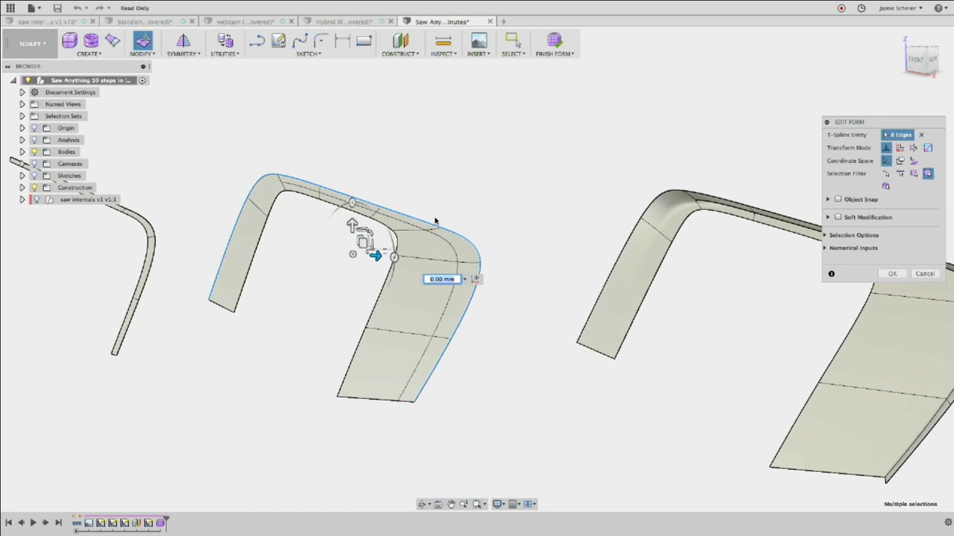
Try moving the handle's outer edge loop about 15.4 mm in depth without extruding, and undo the move.
shift+middle_drag(438, 183, 413, 205)
scroll(371, 244, up, 1)
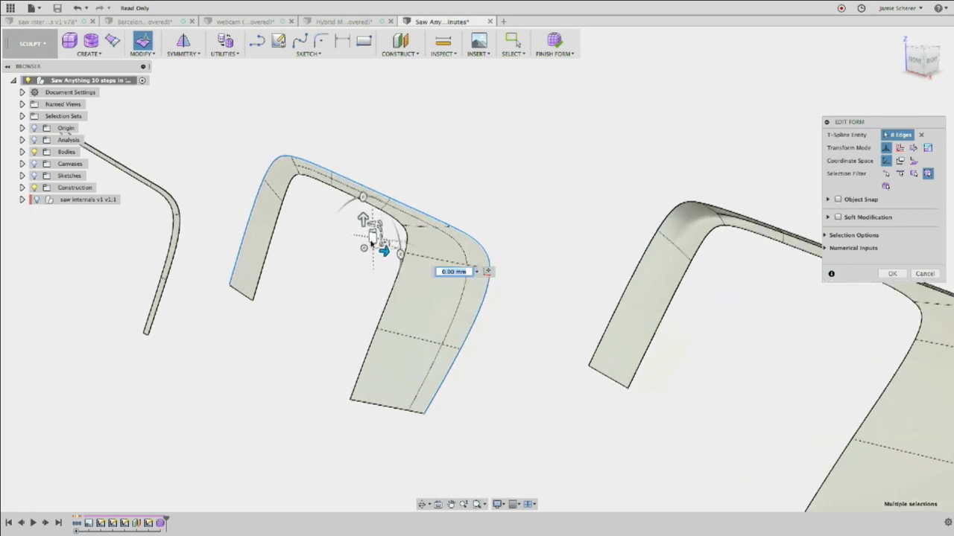
scroll(371, 244, up, 2)
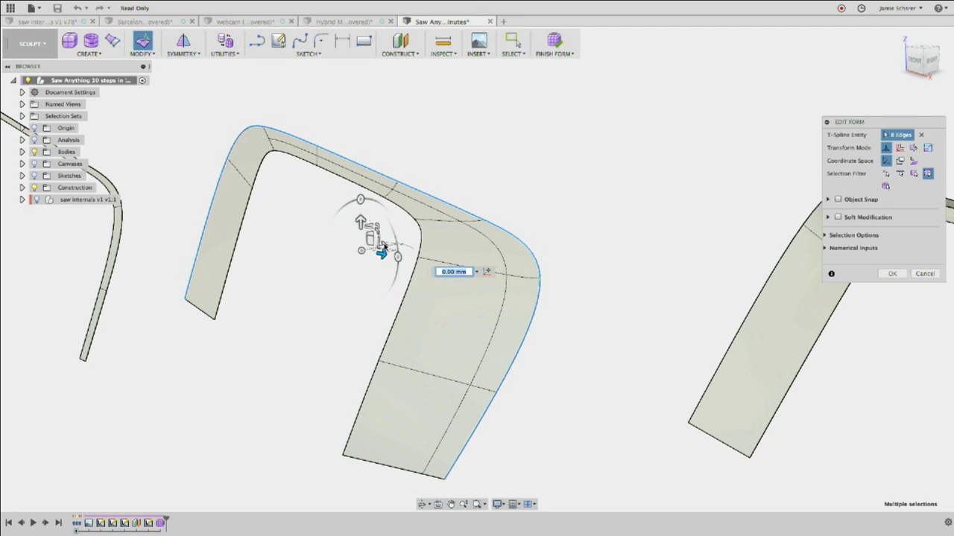
drag(380, 252, 405, 236)
mouse_move(408, 241)
mouse_down()
mouse_move(340, 246)
mouse_move(400, 227)
mouse_up()
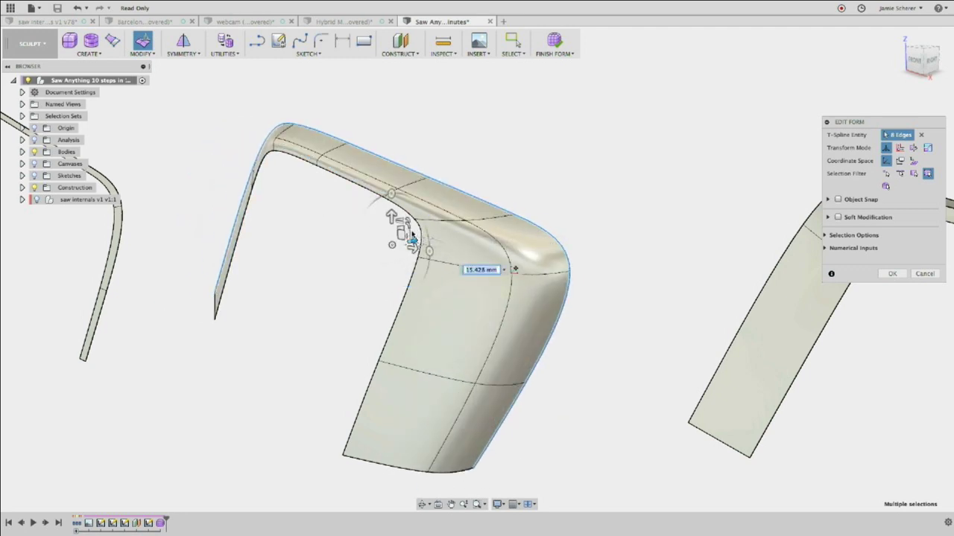
key(ctrl+z)
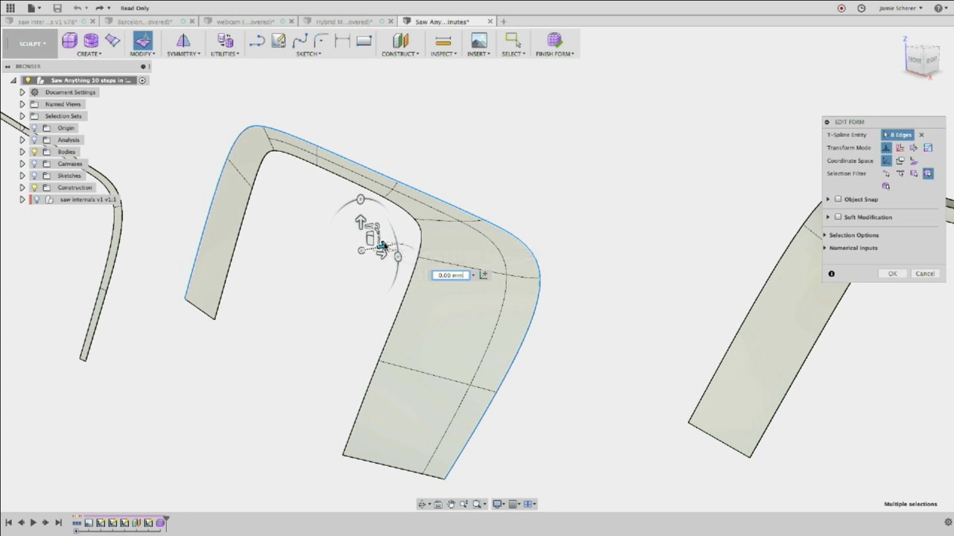
Extrude the handle's outer edge loop in depth to form a side wall, and undo the additional outward-scaled extrusion.
alt+drag(382, 246, 445, 239)
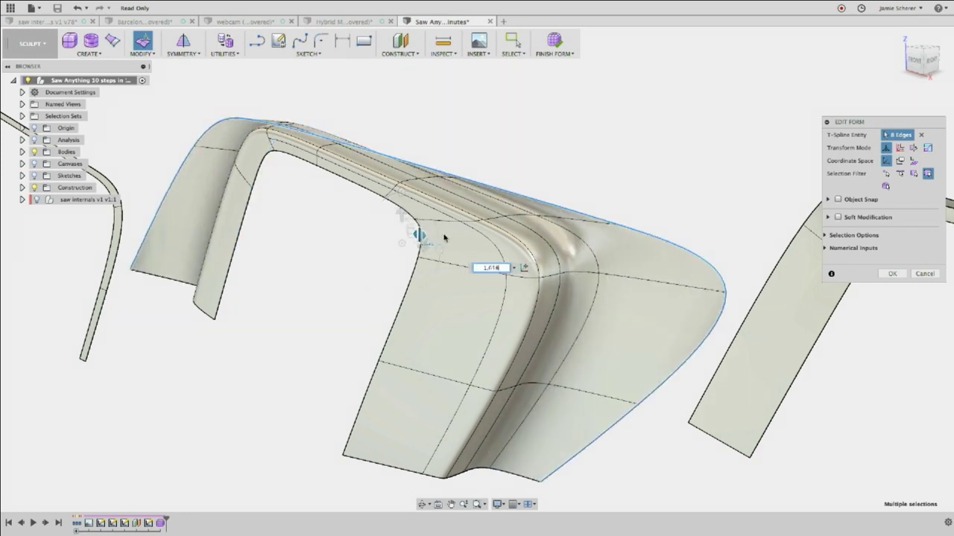
key(super+z)
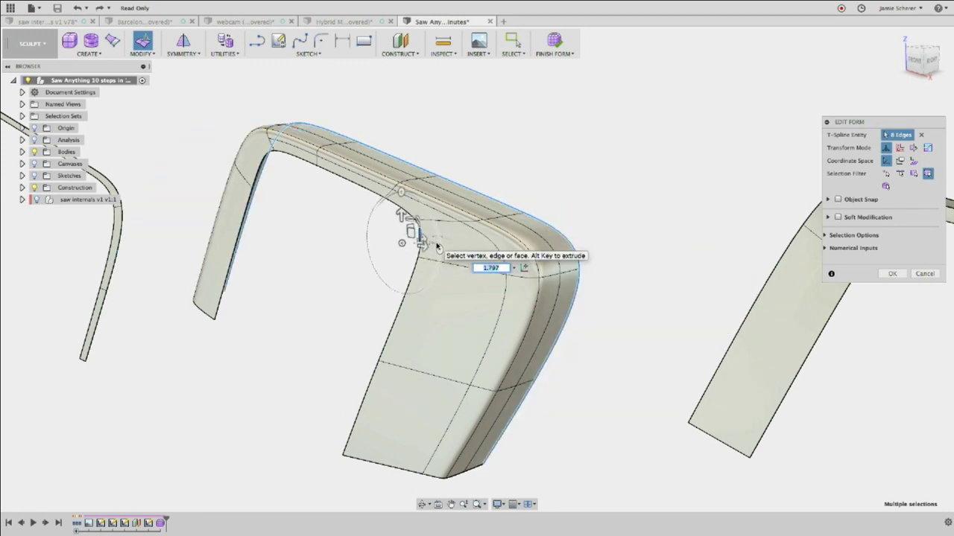
scroll(417, 228, up, 3)
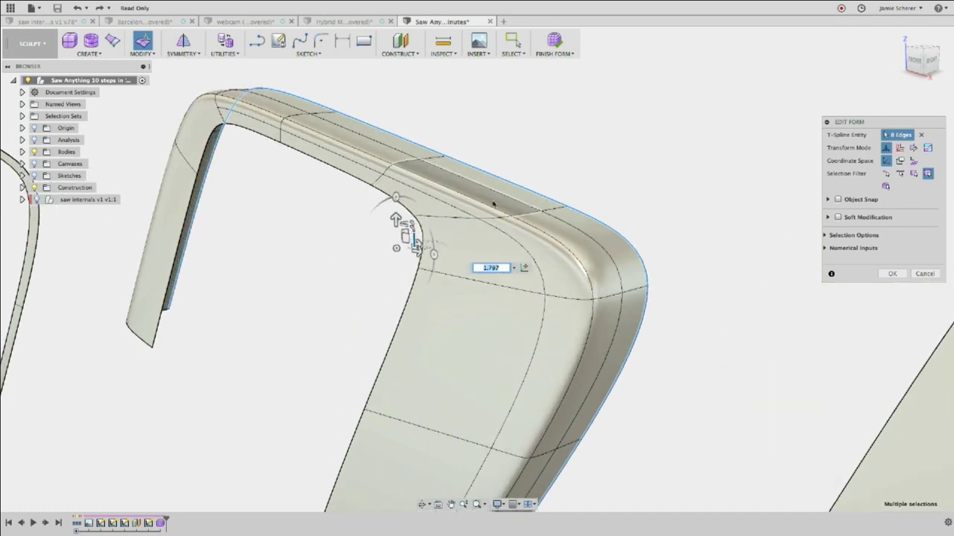
middle_drag(494, 205, 474, 213)
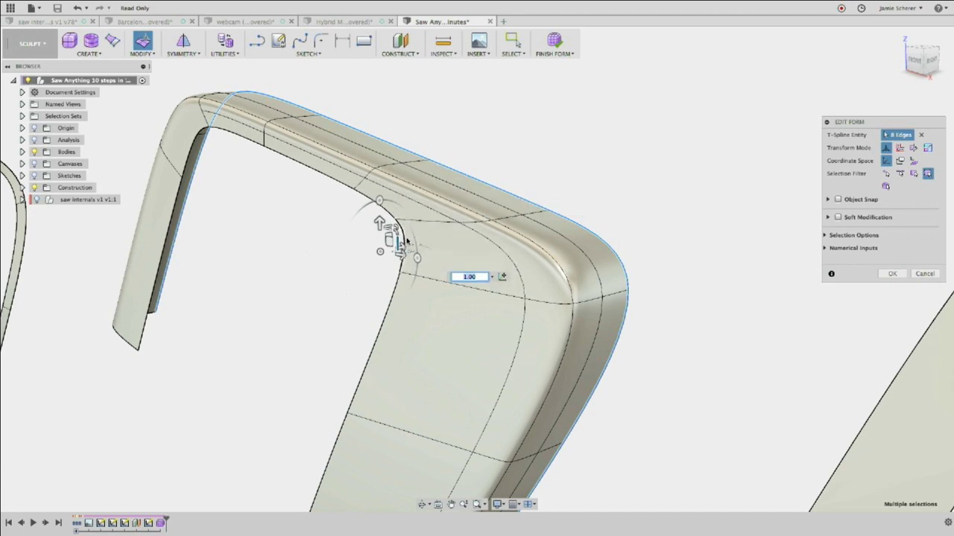
Try extruding the side wall's free edge loop outward as a flange, inspect it from the side, and undo it.
drag(387, 223, 396, 233)
shift+middle_drag(396, 233, 536, 181)
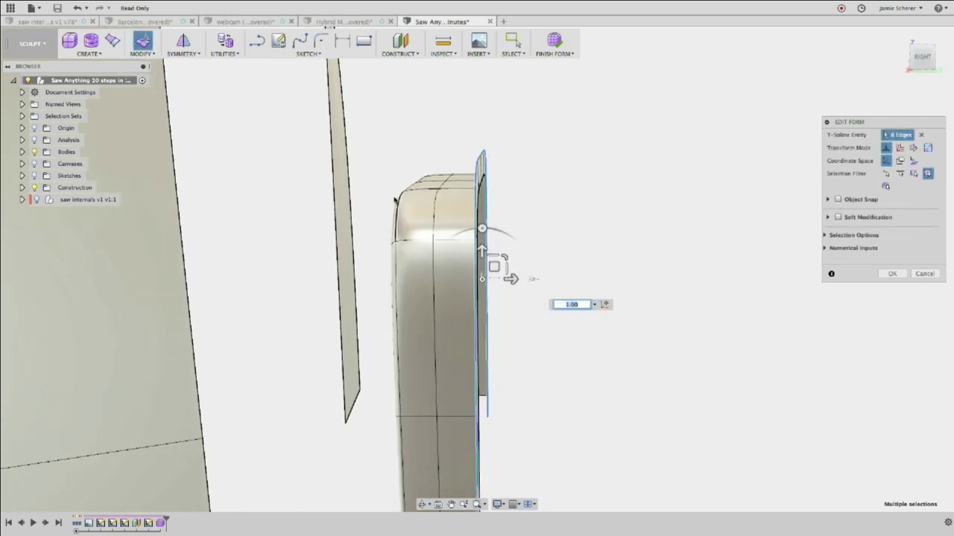
shift+middle_drag(406, 183, 433, 193)
key(super+z)
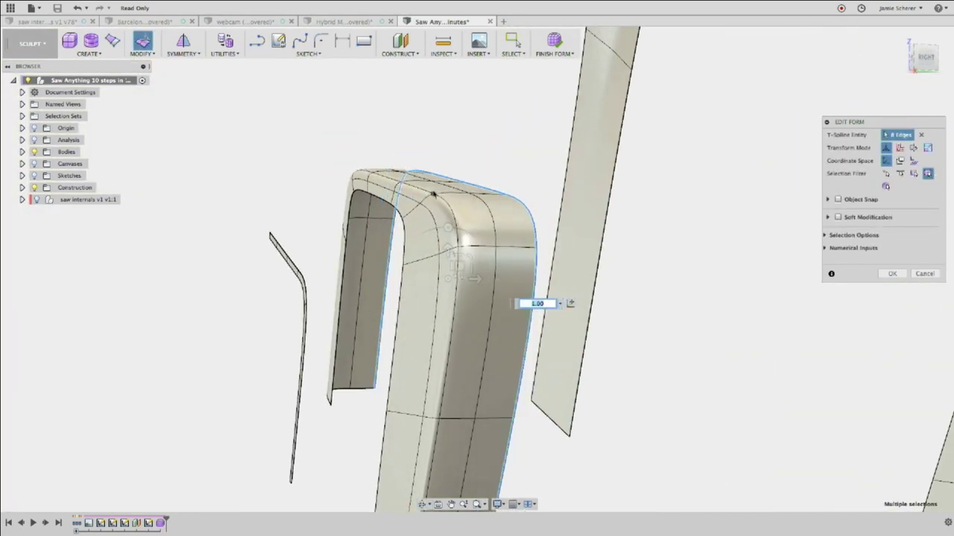
Try scaled extrusions of the wall's free edge loop, a smooth one at about 1.45 and a creased one at about 1.99, undoing each.
shift+middle_drag(513, 175, 509, 177)
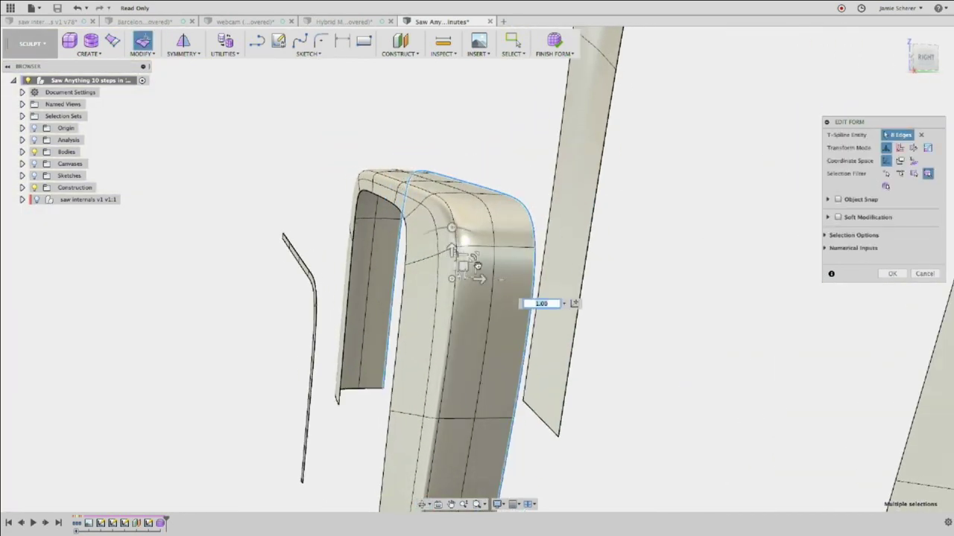
mouse_move(474, 258)
mouse_down()
mouse_move(477, 216)
mouse_move(472, 256)
mouse_move(481, 253)
mouse_up()
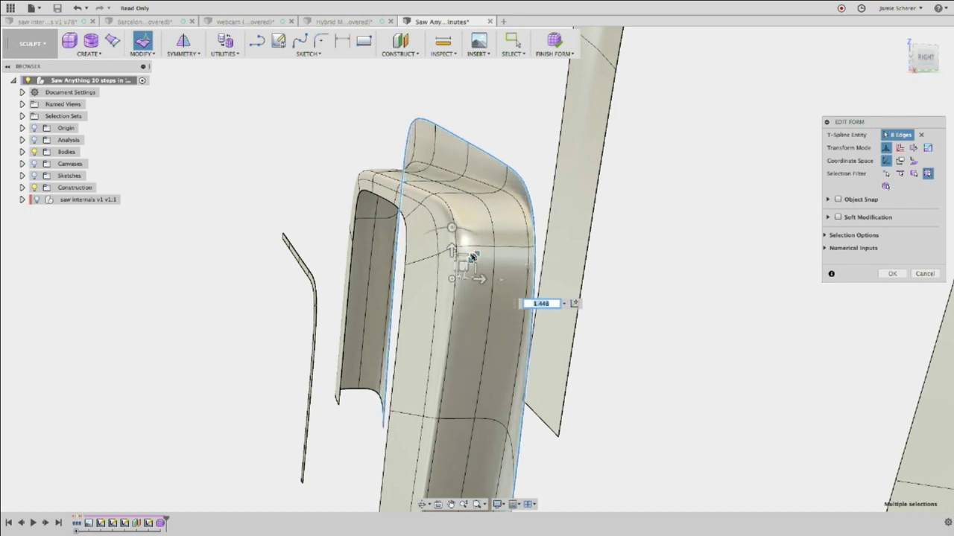
key(ctrl+z)
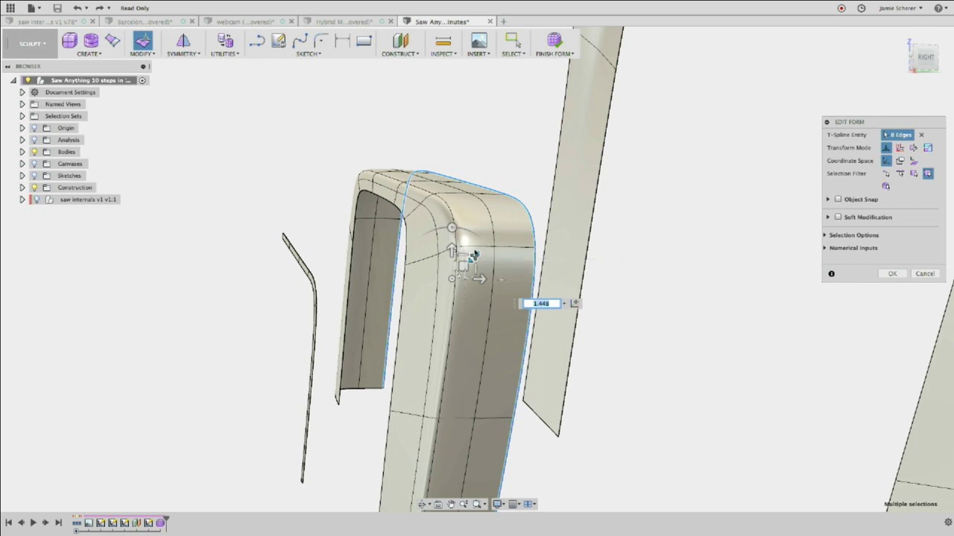
drag(475, 254, 414, 171)
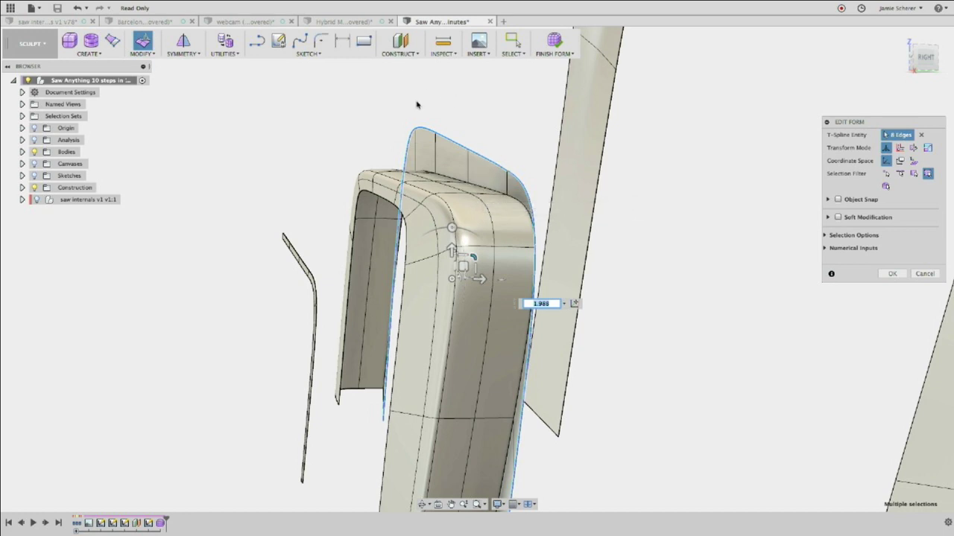
key(super+z)
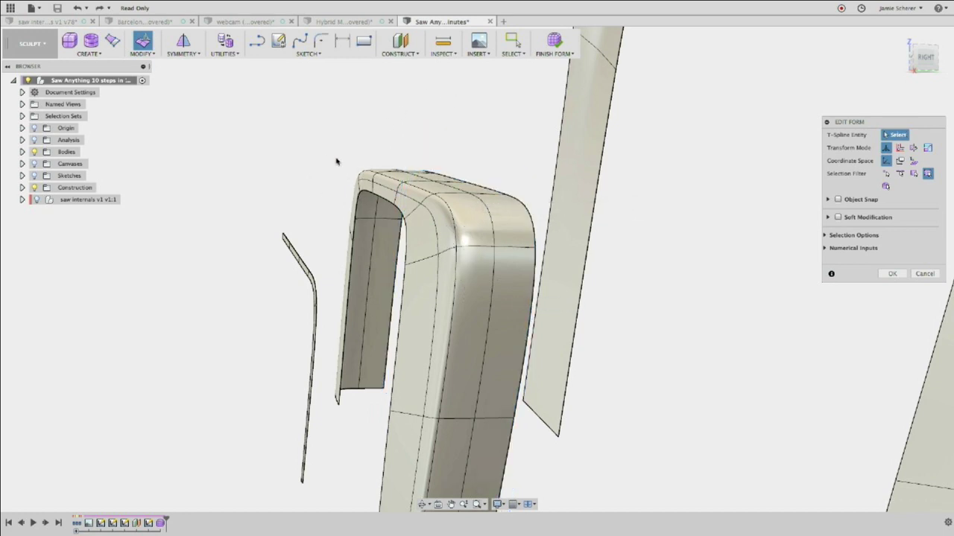
Inspect the more developed handle forms in the front view and finish the Edit Form operation.
mouse_move(333, 165)
shift+middle_down()
mouse_move(338, 156)
mouse_move(352, 168)
shift+middle_up()
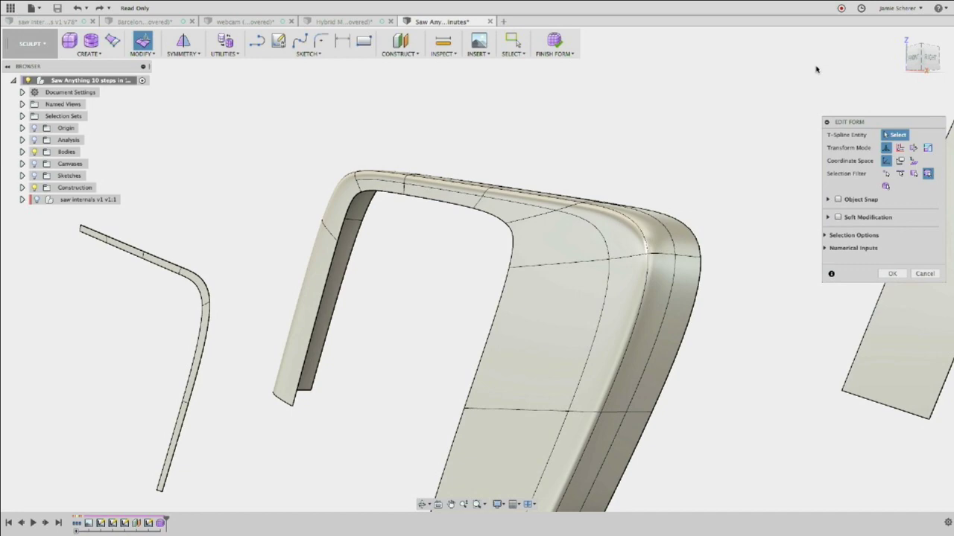
click(920, 60)
scroll(523, 219, down, 5)
middle_drag(523, 219, 104, 209)
scroll(708, 217, up, 2)
middle_drag(693, 223, 407, 234)
scroll(544, 260, up, 1)
middle_drag(570, 264, 279, 237)
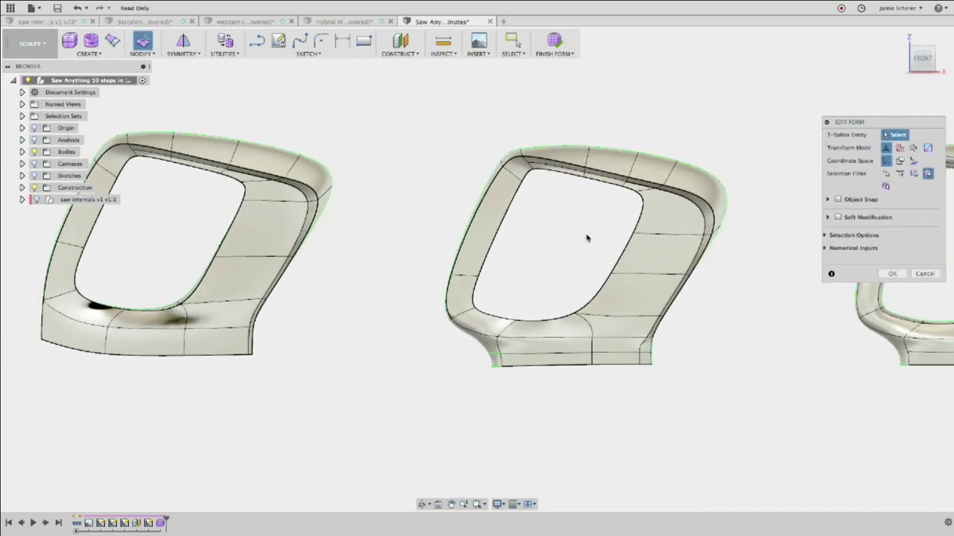
middle_drag(588, 239, 534, 249)
click(892, 275)
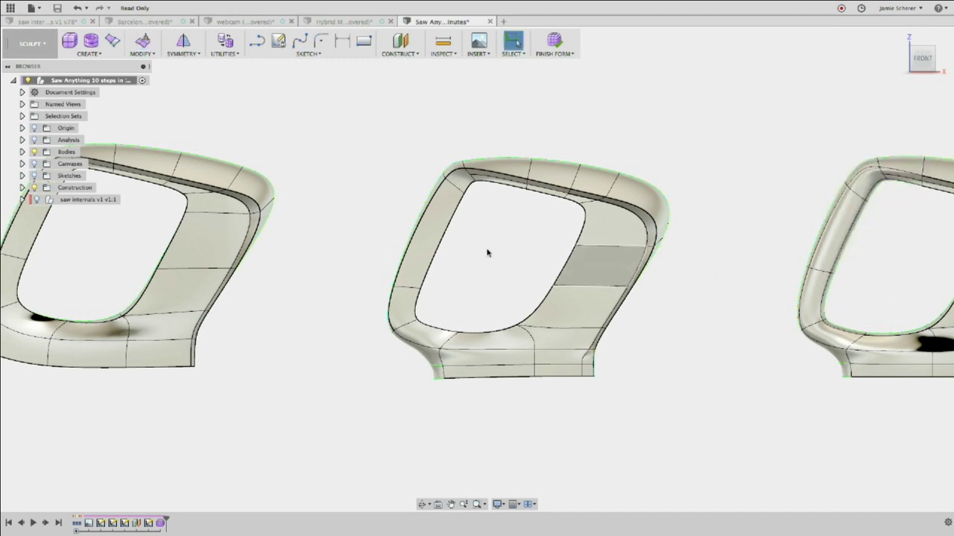
Set the middle saw handle's T-Spline display mode to Box Display and view its faceted shape at an angle.
scroll(472, 243, up, 2)
mouse_move(472, 243)
middle_down()
mouse_move(491, 237)
mouse_move(472, 239)
middle_up()
scroll(428, 271, down, 2)
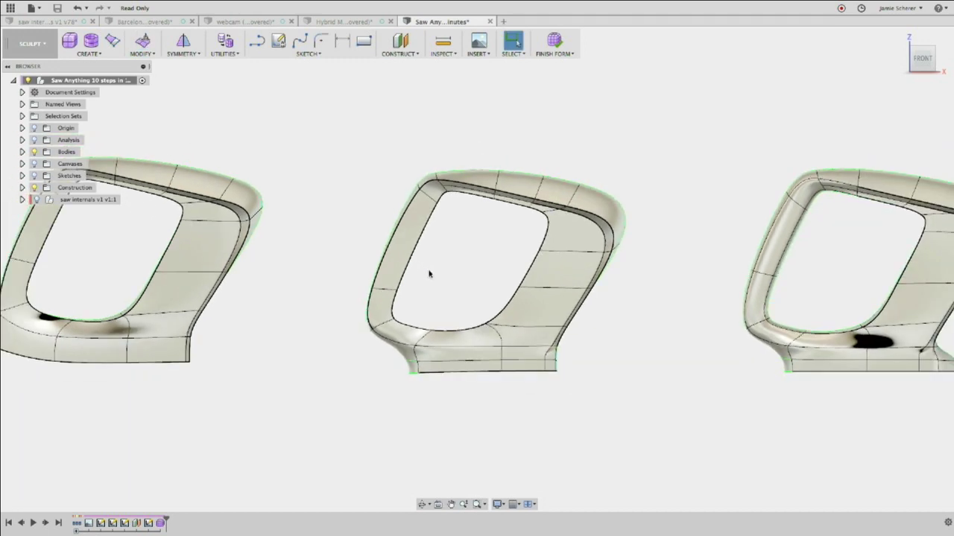
click(224, 54)
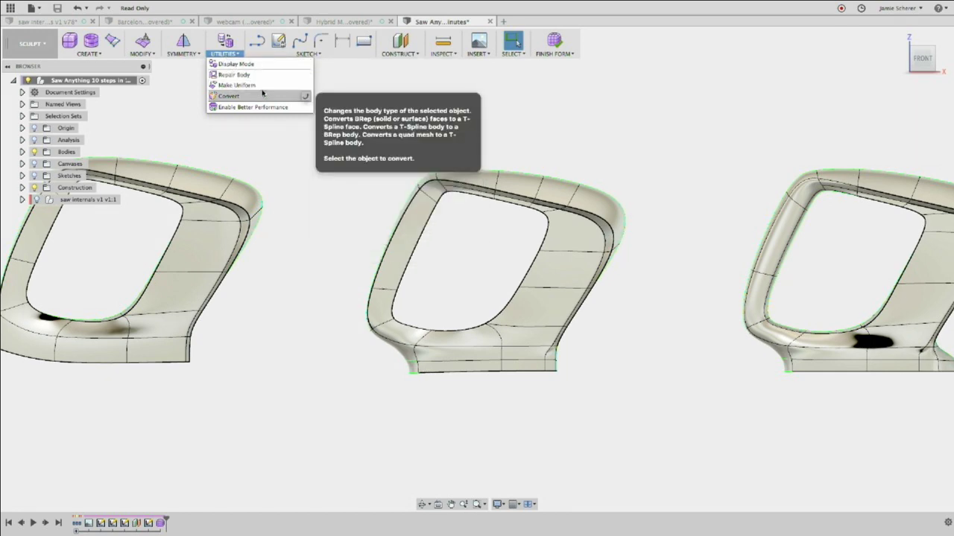
click(236, 64)
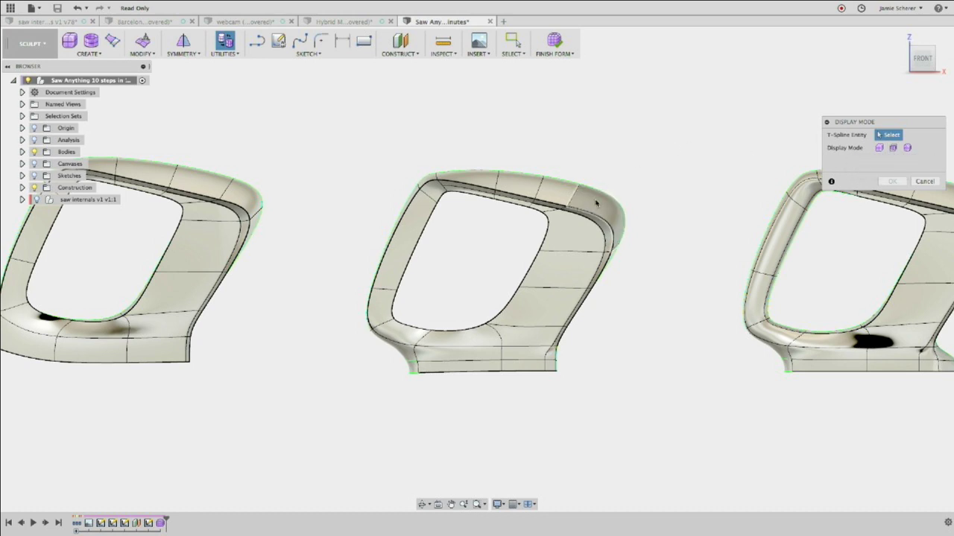
click(605, 206)
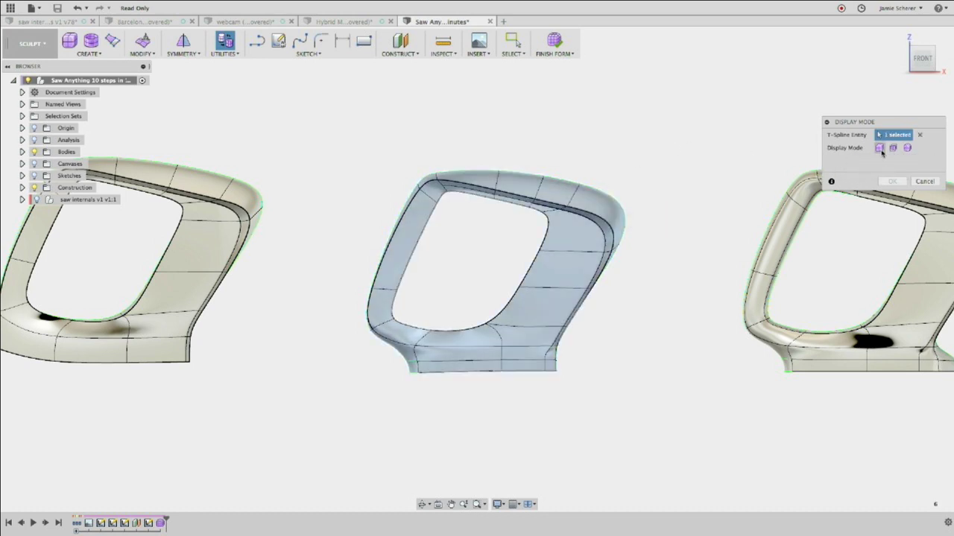
click(879, 147)
shift+middle_drag(624, 260, 569, 268)
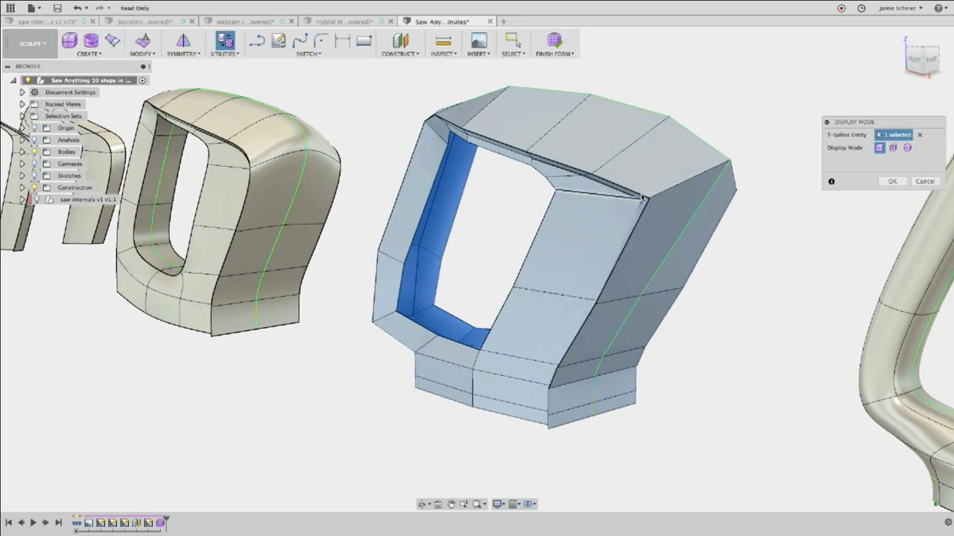
Set the middle handle to Control Frame Display, examine the cage from the front, and accept the display mode.
click(892, 148)
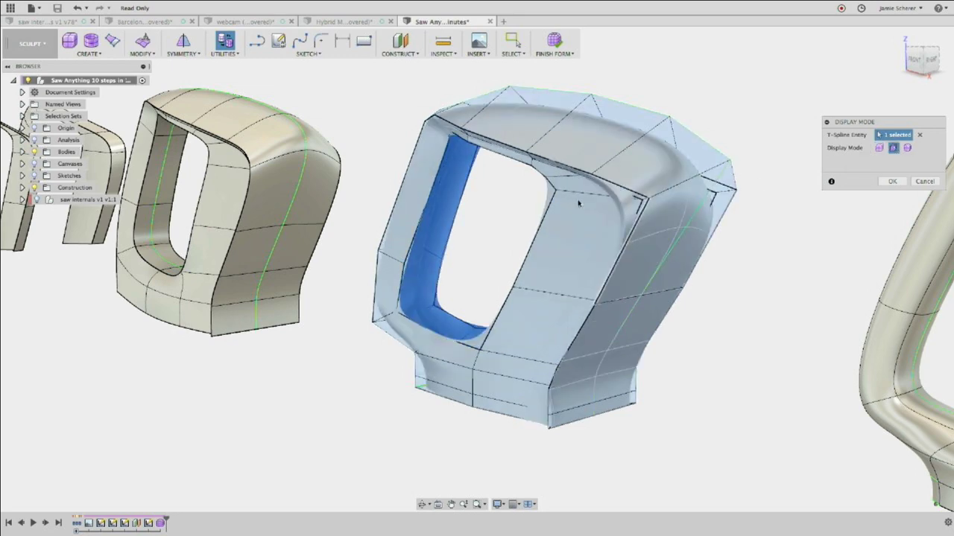
shift+middle_drag(569, 194, 742, 153)
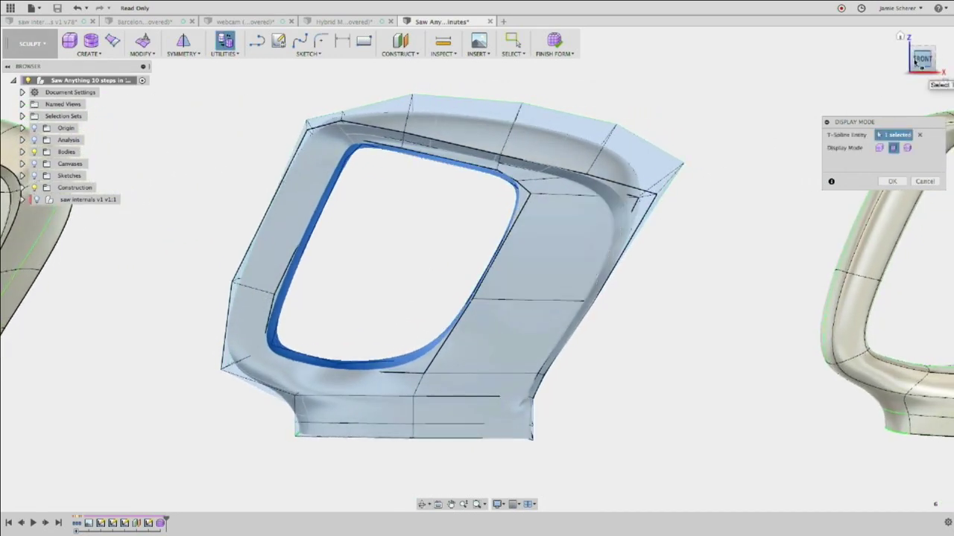
shift+middle_drag(665, 178, 635, 296)
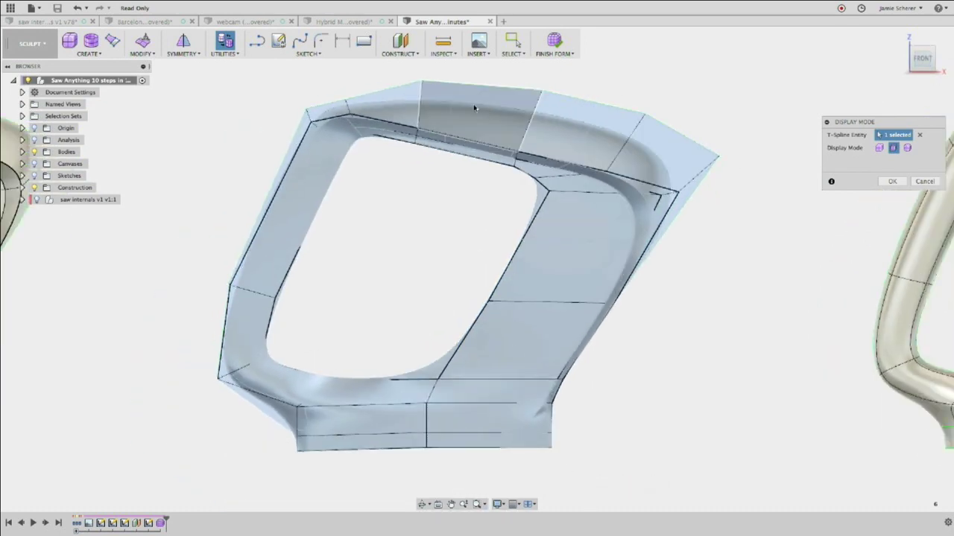
click(547, 92)
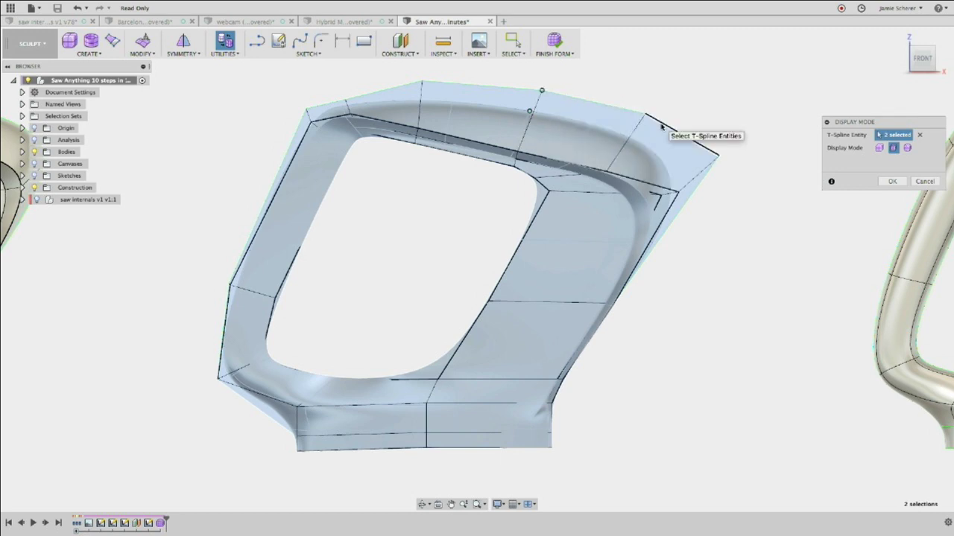
click(894, 183)
Select the whole middle handle body and toggle it between box and smooth display, leaving it in box display.
double_click(628, 169)
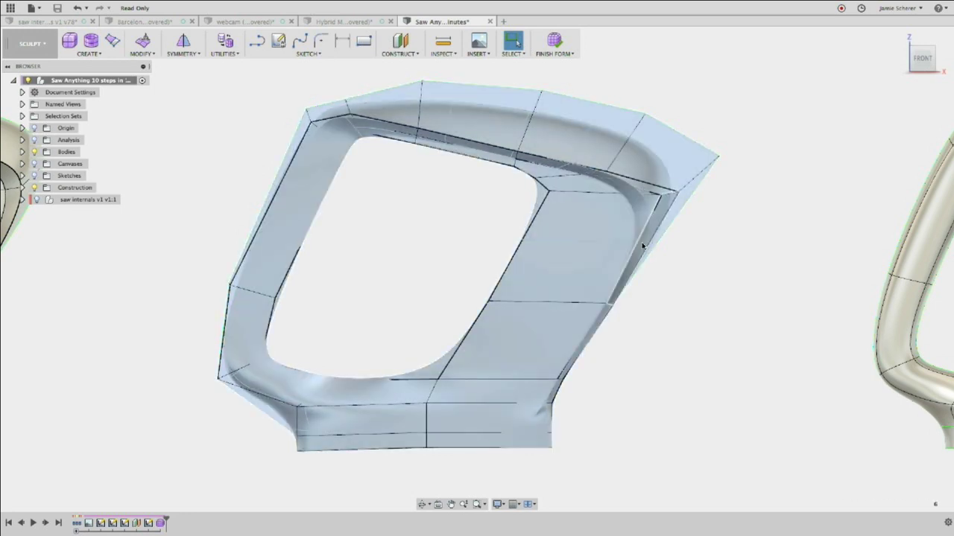
key(ctrl+1)
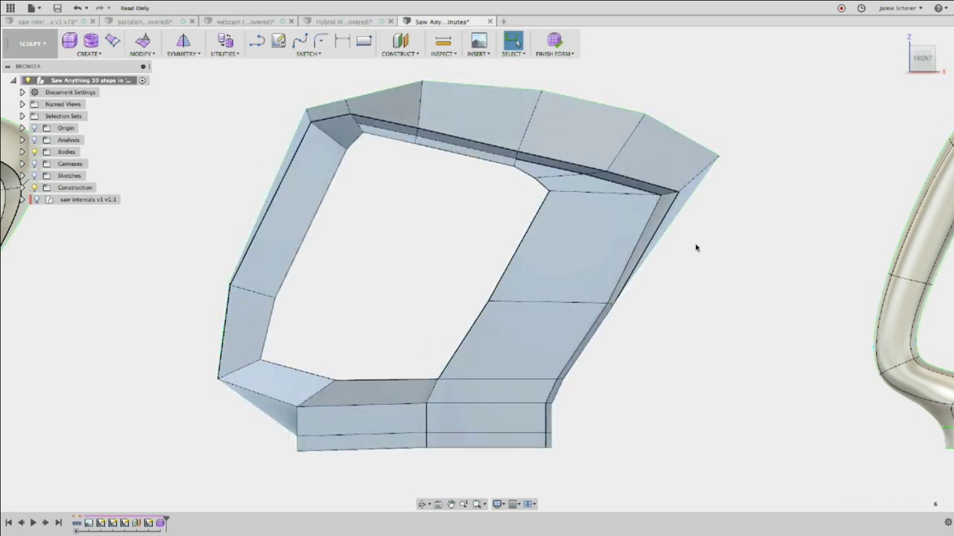
key(ctrl+3)
key(ctrl+1)
key(ctrl+3)
key(ctrl+1)
scroll(685, 312, down, 5)
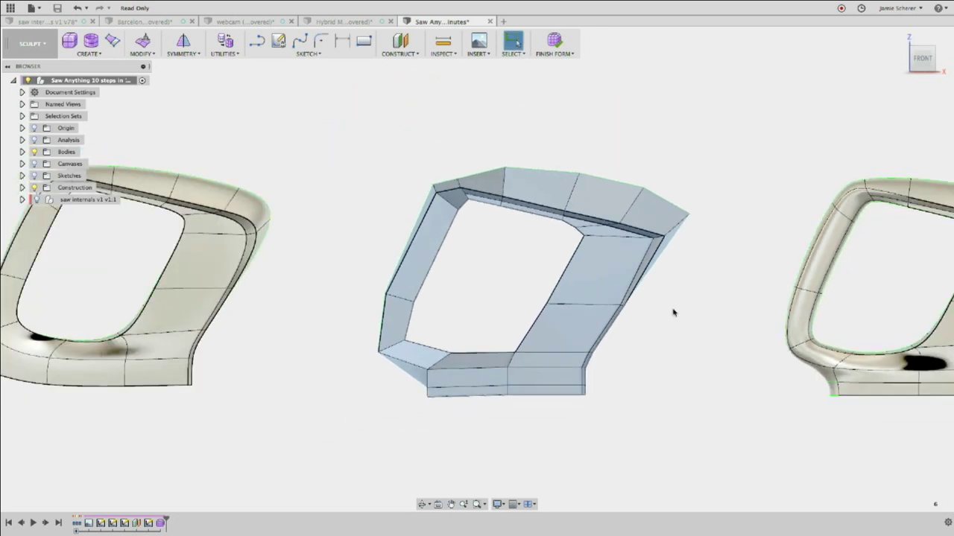
Show the sketches, compare the handle's boxy upper edge with the sketch curves, and deselect the body.
click(33, 175)
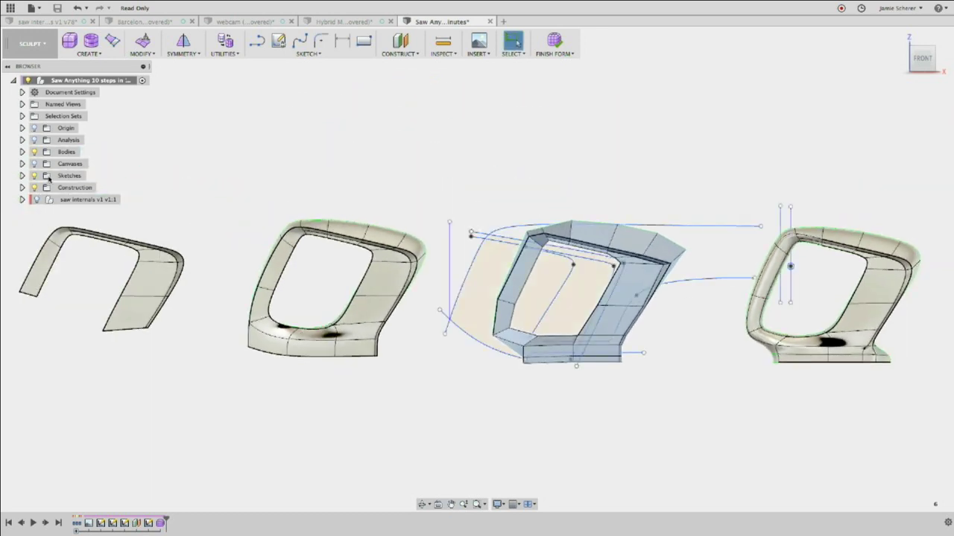
scroll(590, 271, up, 3)
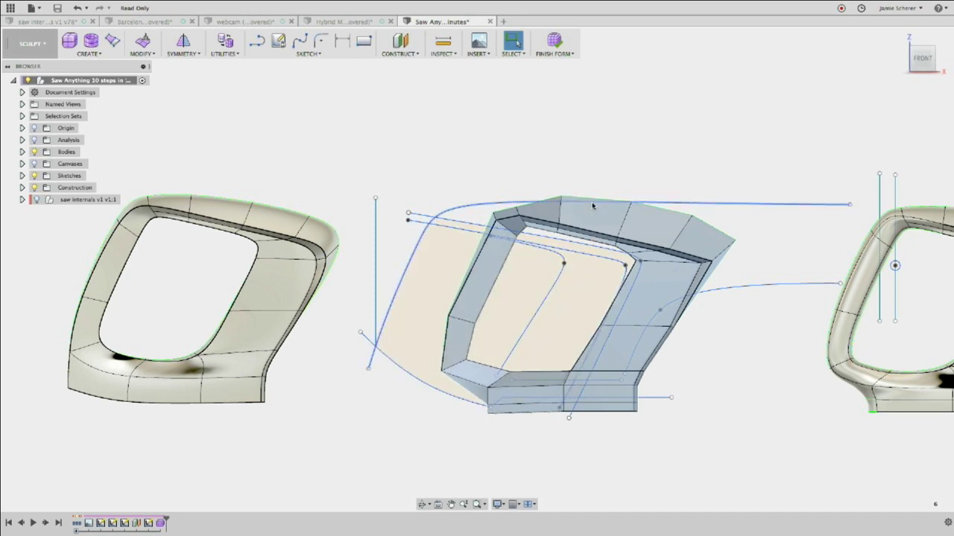
scroll(477, 170, up, 6)
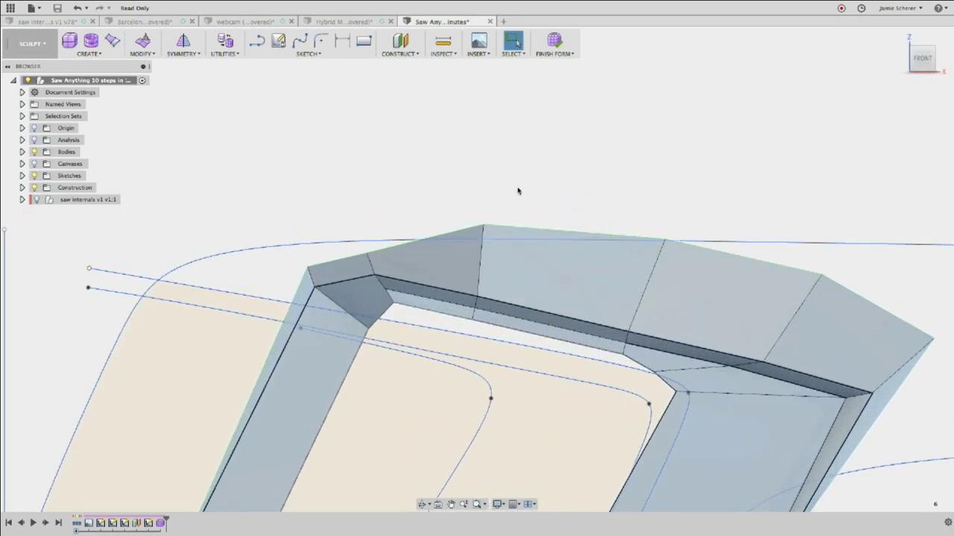
key(Escape)
scroll(466, 187, down, 3)
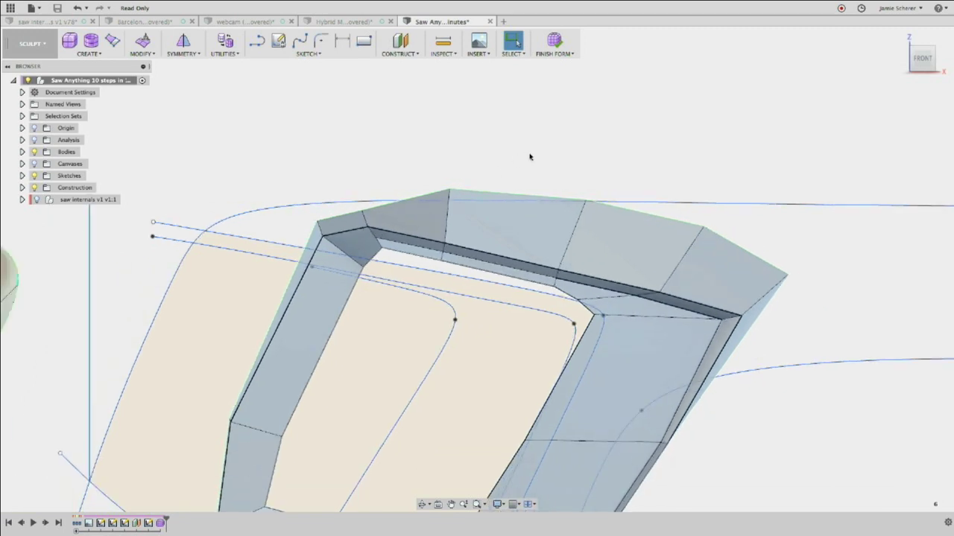
scroll(501, 222, up, 1)
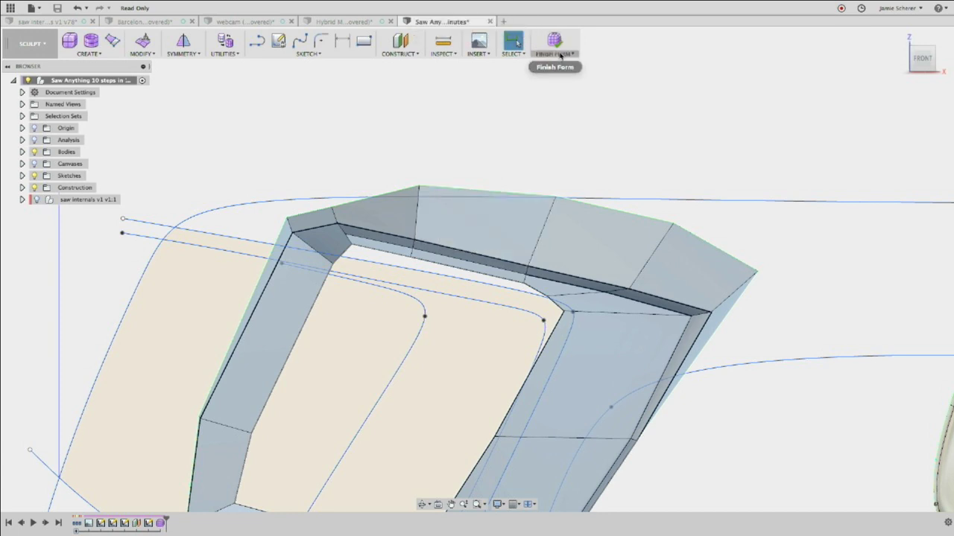
click(536, 136)
middle_drag(537, 136, 506, 133)
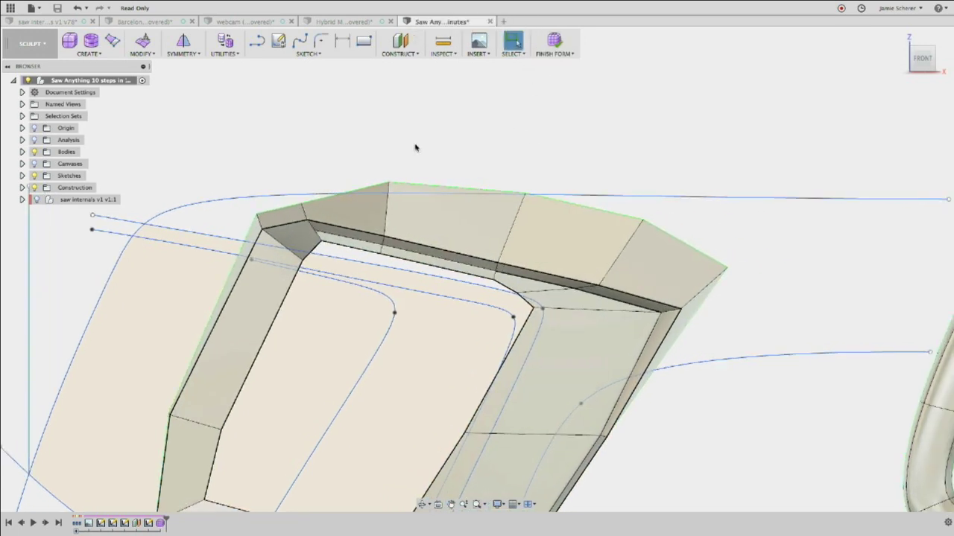
Edit the highest vertex of the handle's upper edge with Object Snap in View Space and snap it onto the upper sketch curve.
click(388, 182)
right_click(426, 140)
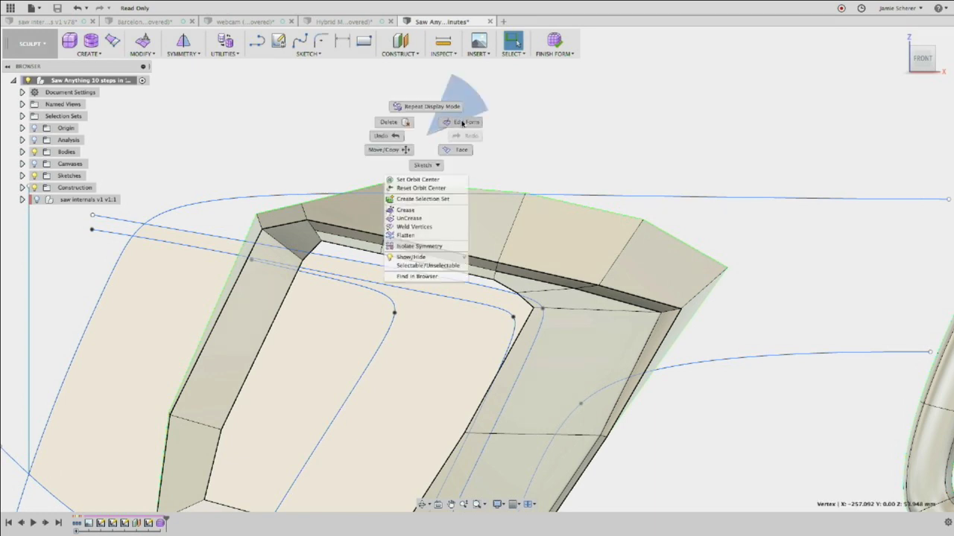
click(505, 138)
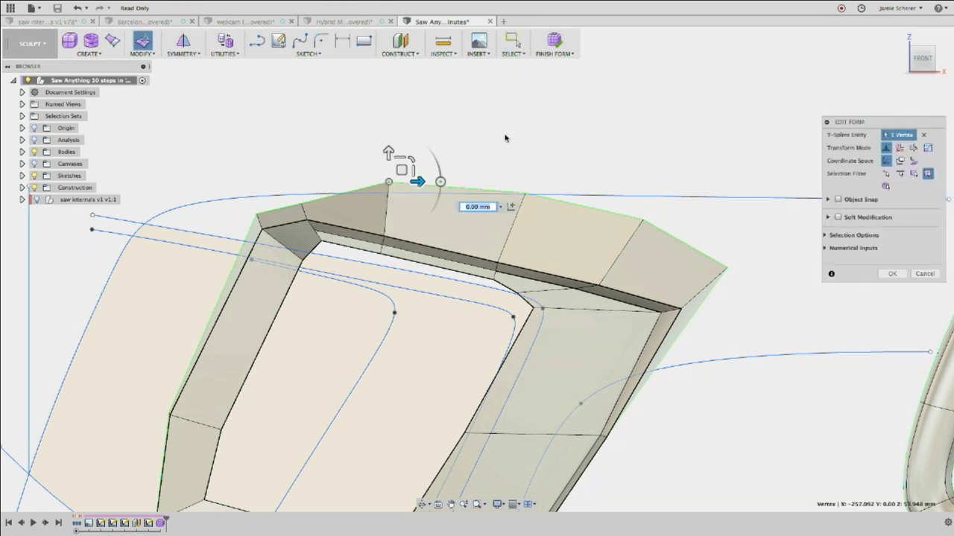
click(838, 199)
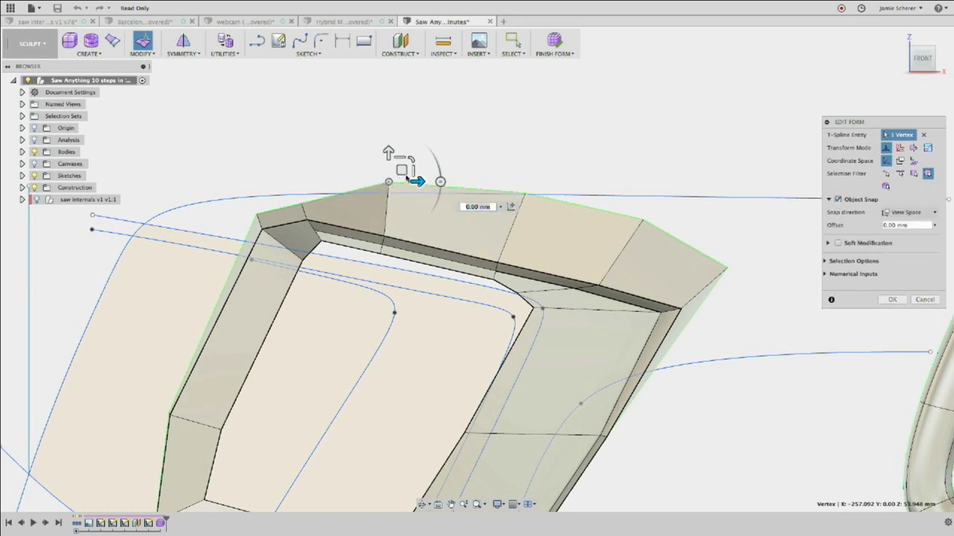
mouse_move(407, 179)
mouse_down()
mouse_move(398, 179)
mouse_move(411, 177)
mouse_up()
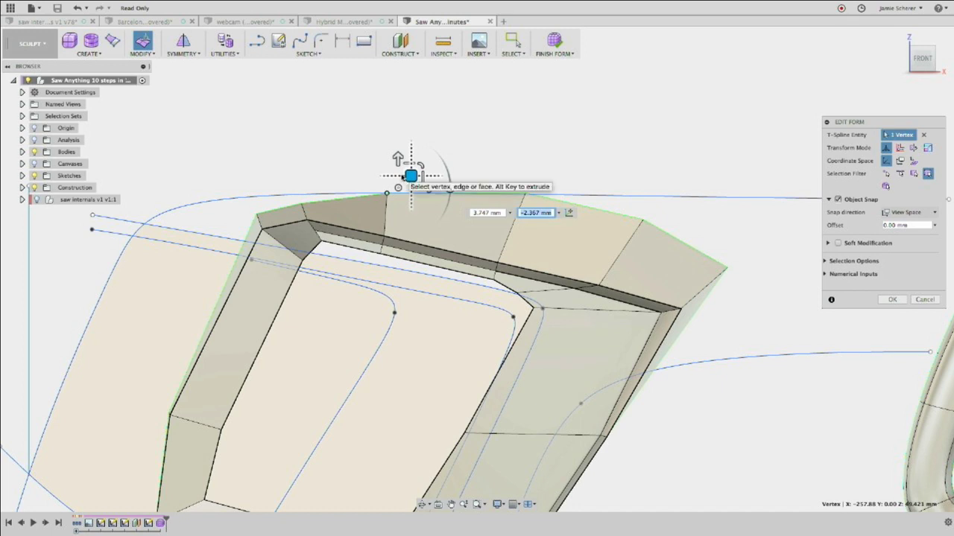
Snap more of the upper edge's vertices onto the upper sketch curve, including those at its rear corner.
click(644, 219)
drag(656, 207, 657, 192)
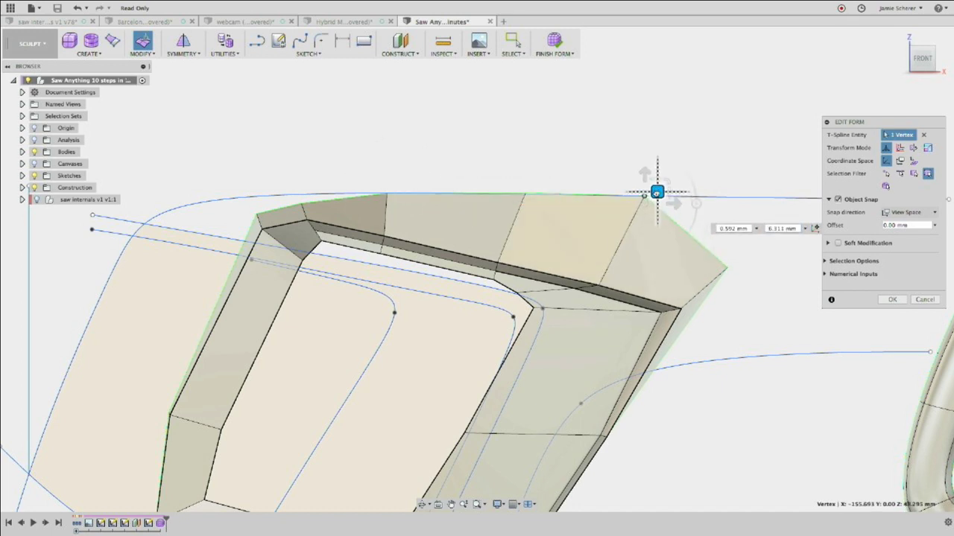
click(301, 204)
drag(313, 194, 260, 191)
click(257, 214)
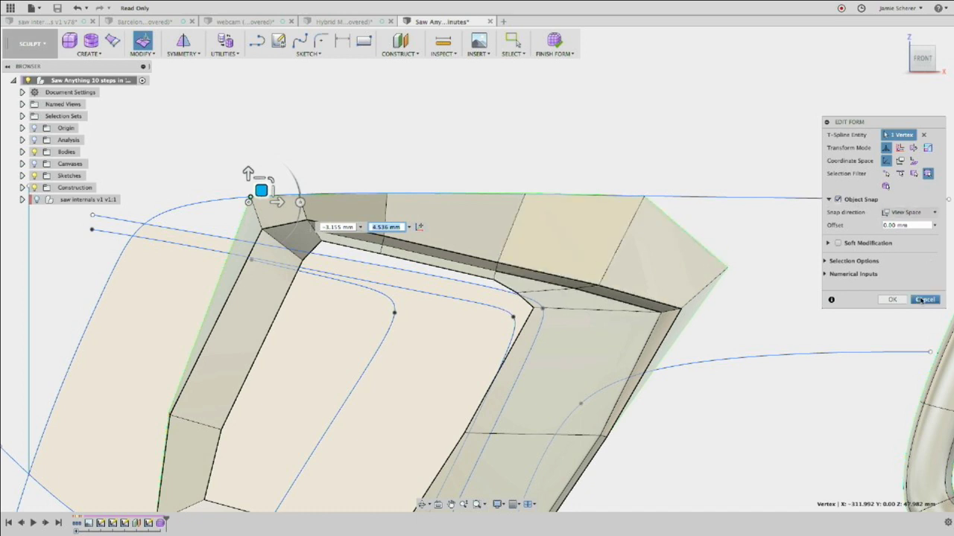
Accept the form edit, undo the vertex snapping, and restore the hidden sketches state.
click(893, 298)
key(super+z)
key(super+z)
key(super+z)
key(super+z)
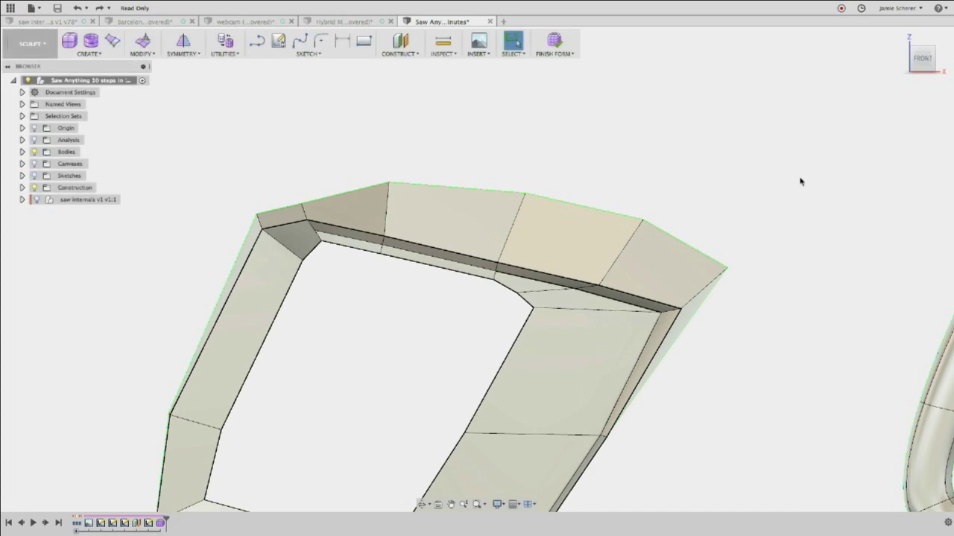
Copy the whole handle body beside the open-ended handle and move the copy about 208 mm up along Z.
scroll(779, 186, down, 6)
middle_drag(779, 187, 477, 198)
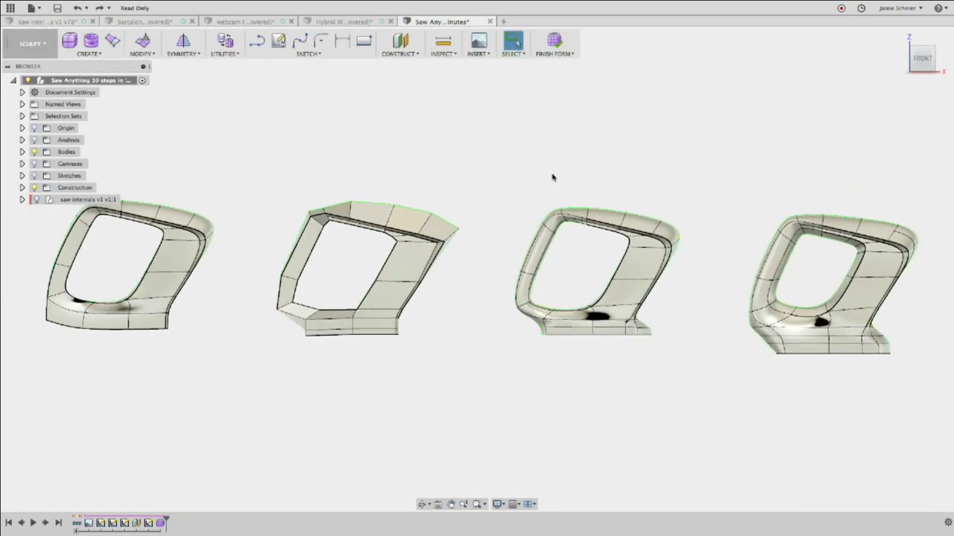
scroll(550, 178, down, 3)
middle_drag(521, 175, 246, 187)
shift+middle_drag(563, 191, 530, 198)
scroll(511, 191, up, 8)
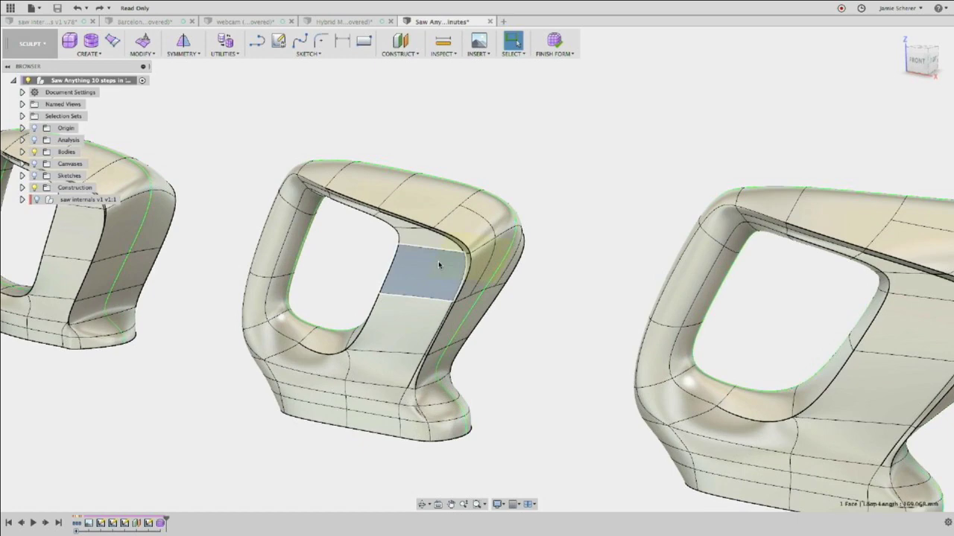
double_click(439, 265)
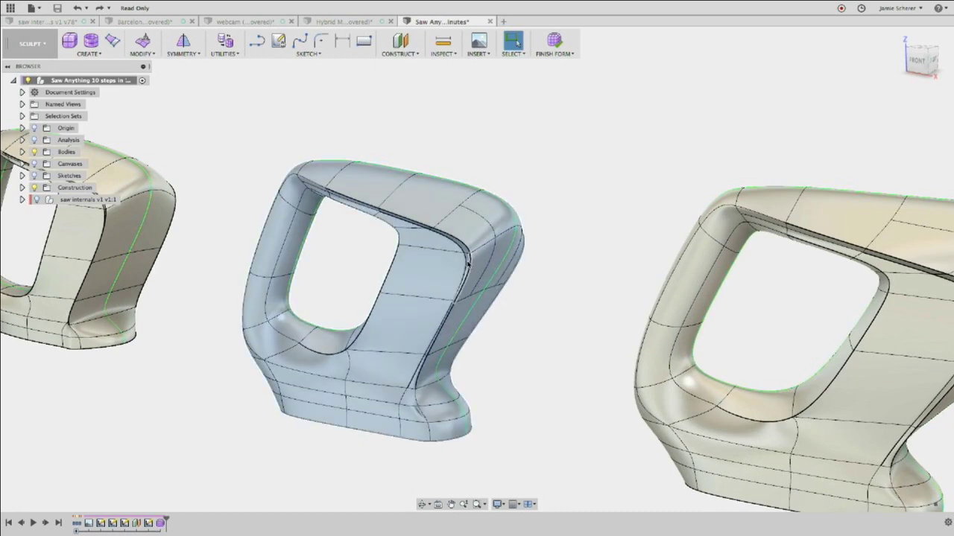
key(m)
scroll(406, 246, down, 3)
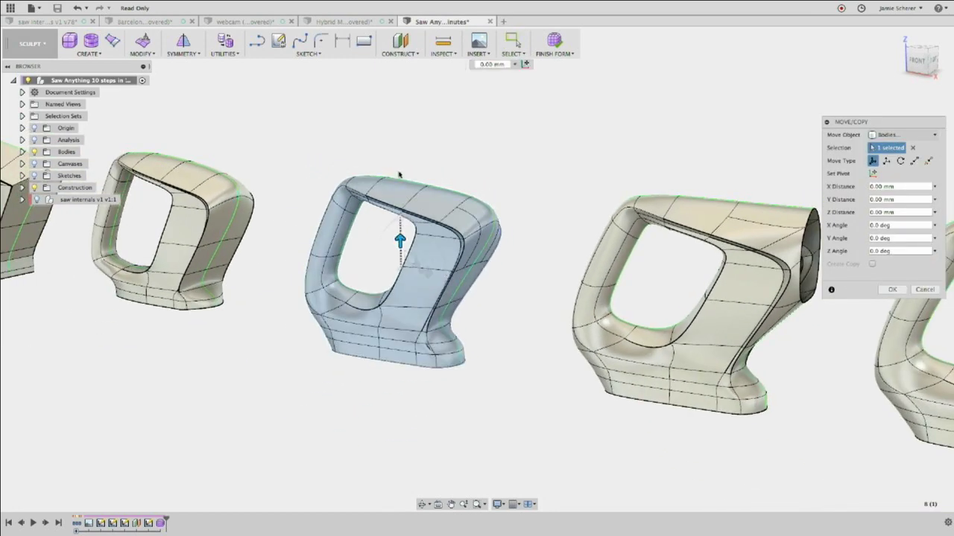
drag(397, 246, 398, 97)
middle_drag(423, 198, 420, 297)
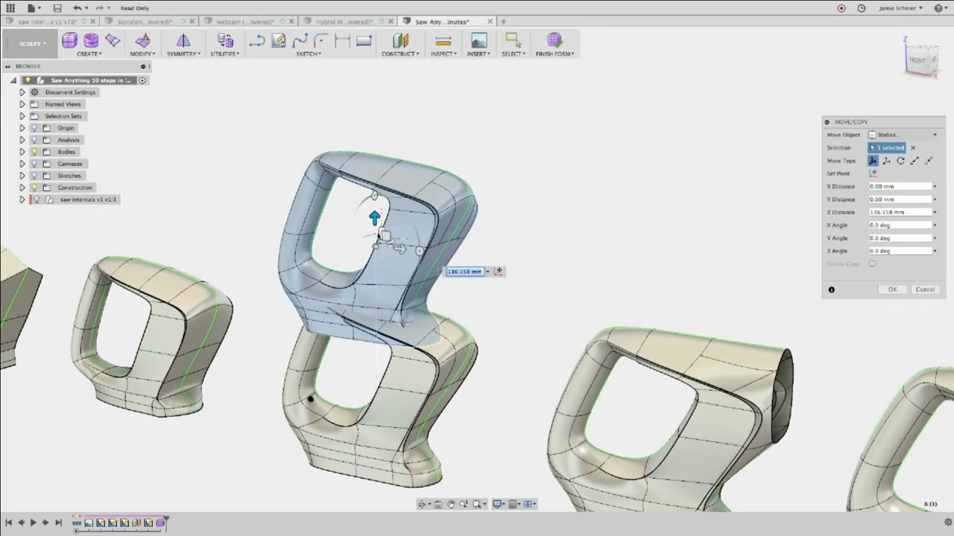
drag(375, 217, 374, 143)
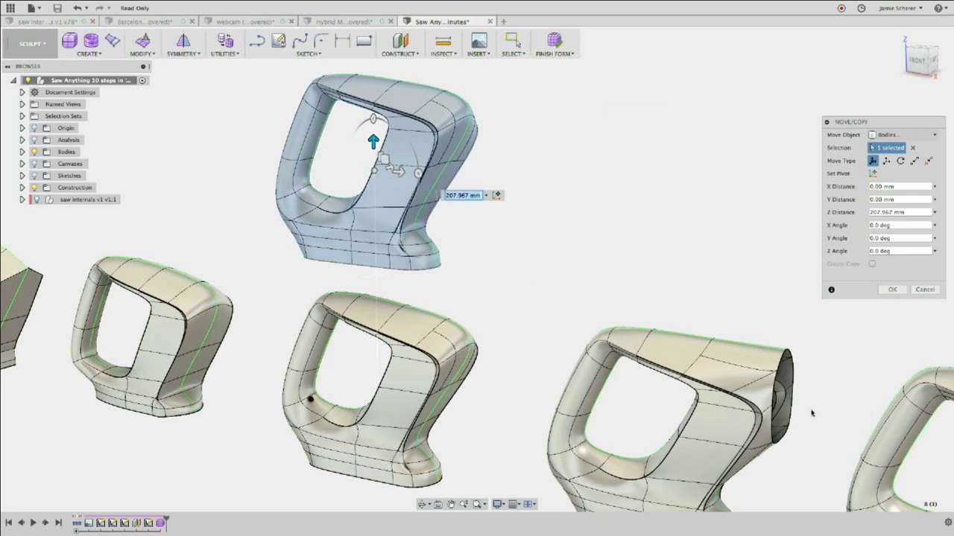
click(892, 289)
Delete the four faces around the upper barrel-side corner of the raised handle copy to open a hole.
scroll(515, 134, up, 5)
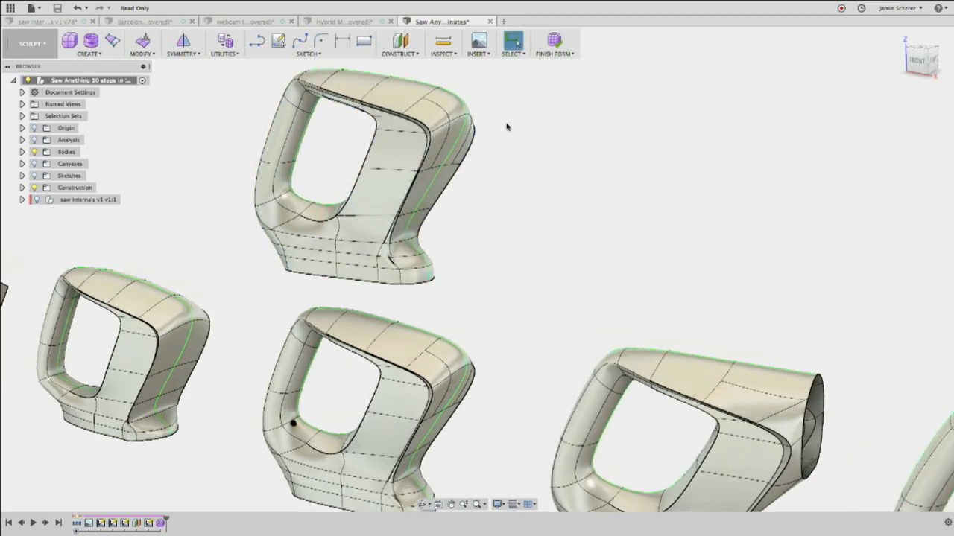
shift+middle_drag(517, 149, 385, 134)
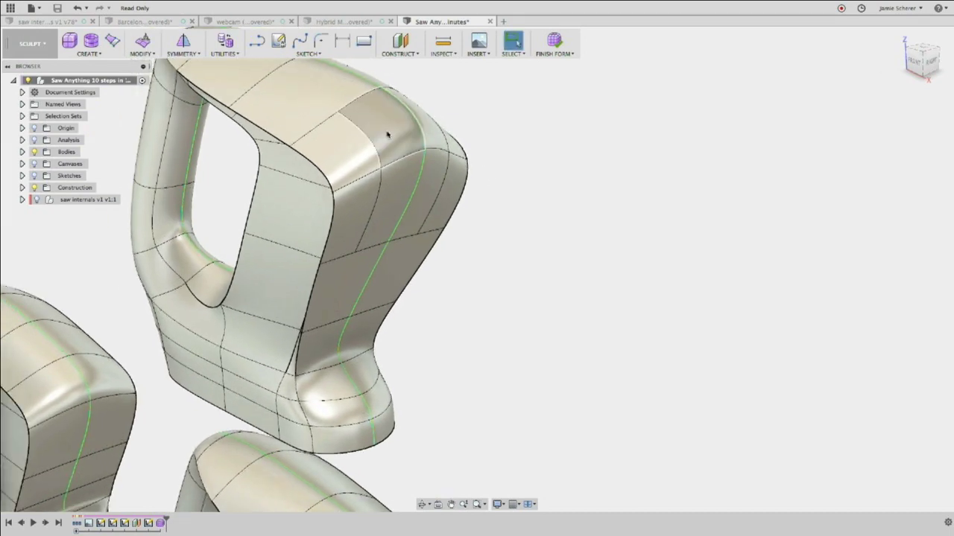
click(385, 135)
shift+click(430, 134)
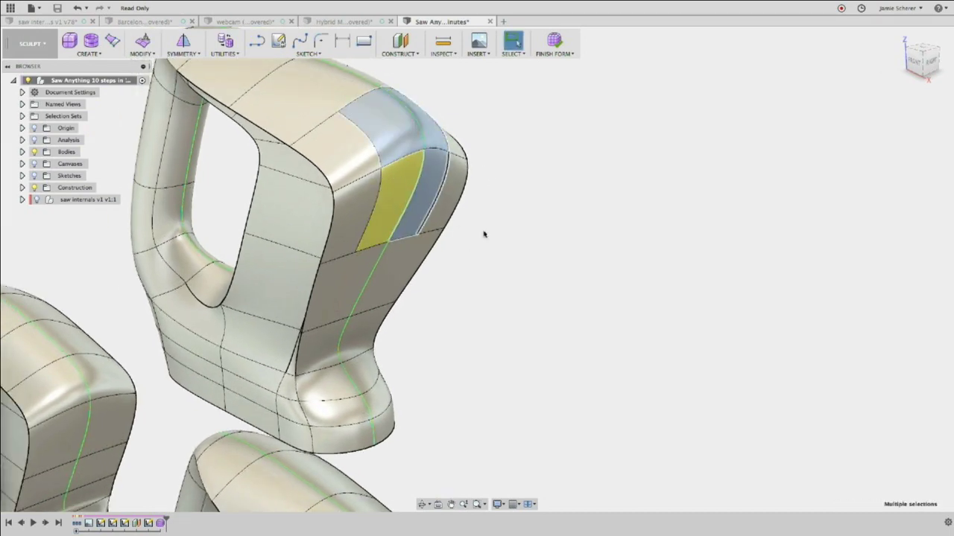
scroll(598, 300, down, 5)
middle_drag(582, 281, 650, 309)
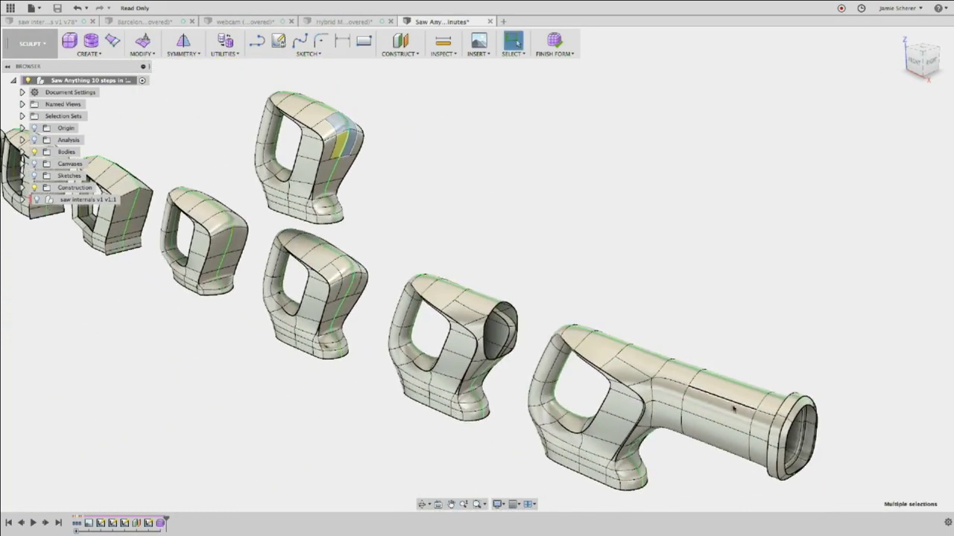
scroll(424, 216, up, 5)
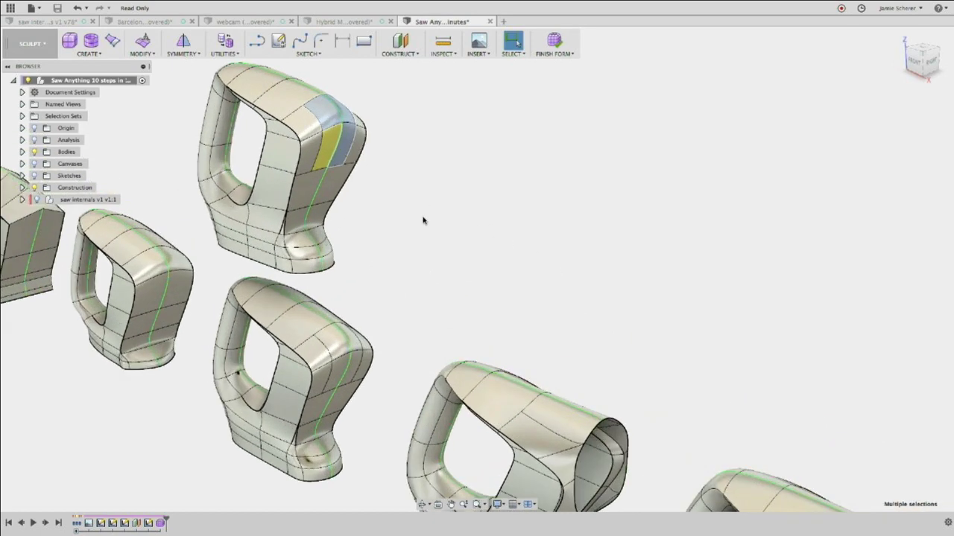
scroll(363, 160, up, 3)
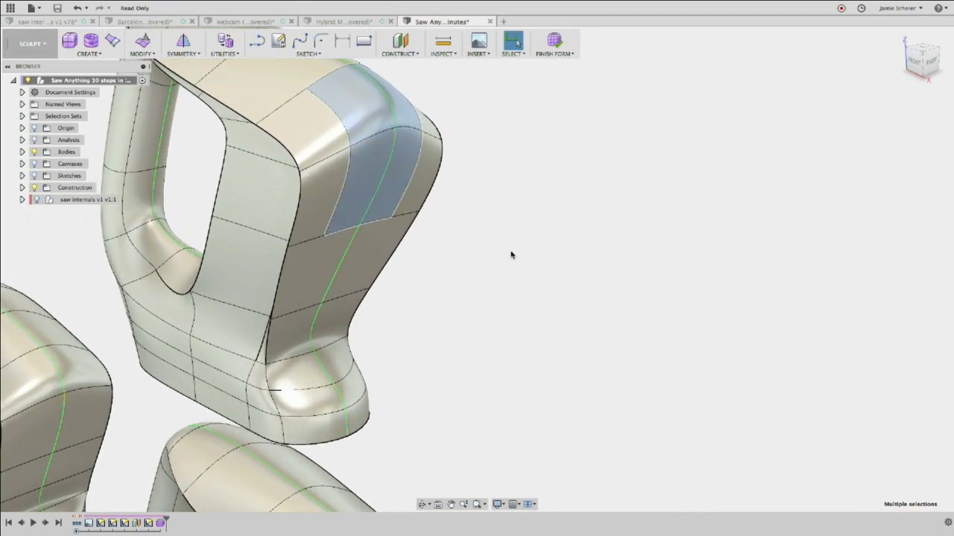
key(Delete)
Select the edge loop around the new opening and start Edit Form on it.
shift+middle_drag(488, 236, 484, 279)
shift+middle_drag(373, 188, 364, 140)
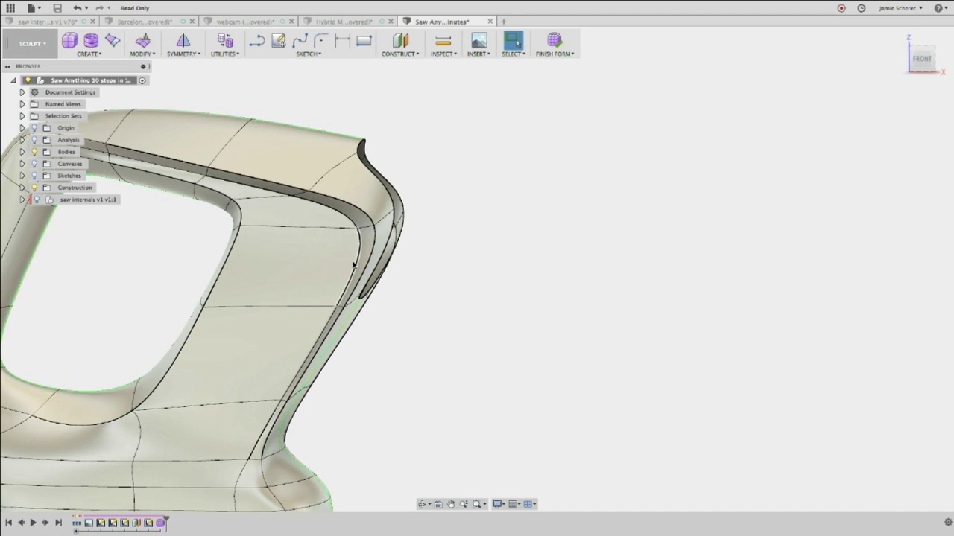
double_click(366, 169)
right_click(431, 156)
click(470, 146)
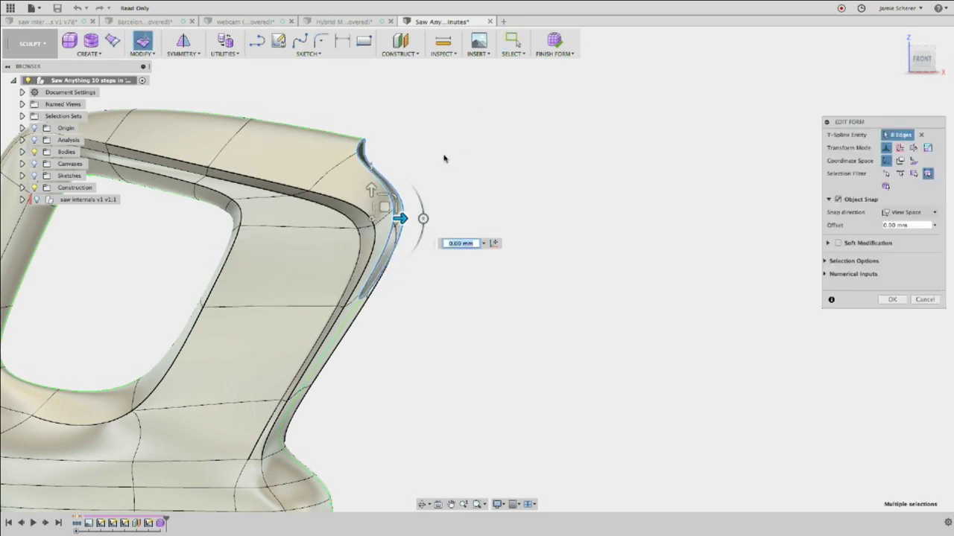
Try to scale and move the opening's edge loop along X with Object Snap enabled, and undo the change.
shift+middle_drag(448, 160, 455, 157)
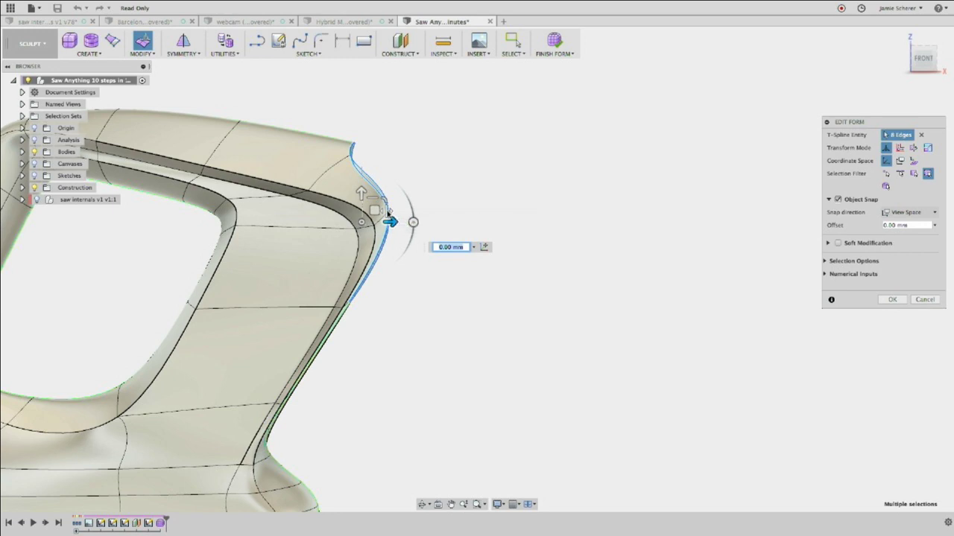
drag(387, 214, 395, 216)
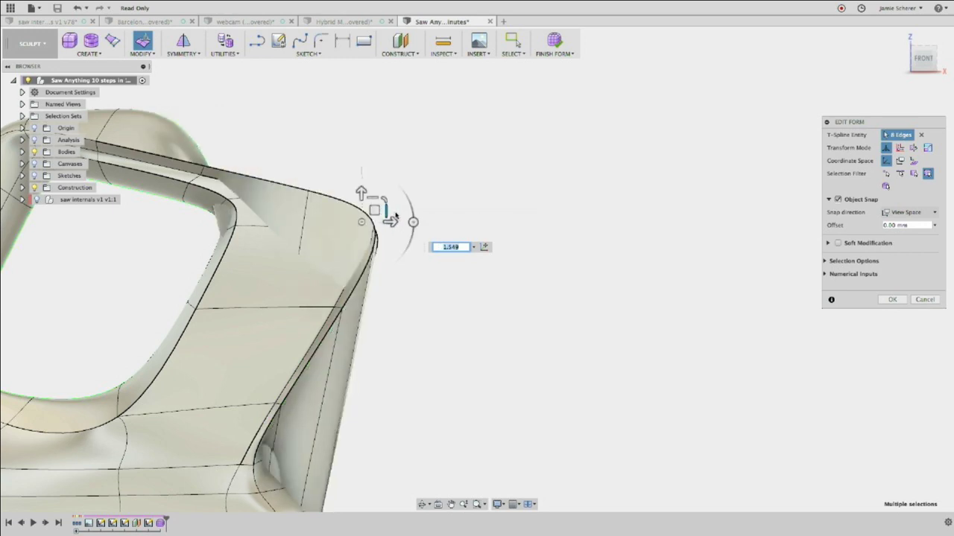
middle_drag(429, 154, 439, 158)
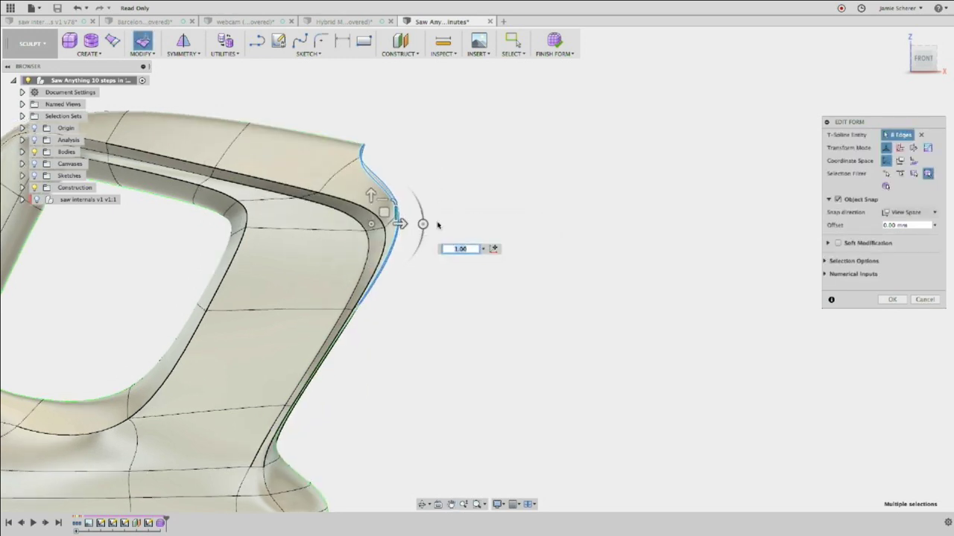
scroll(396, 221, up, 3)
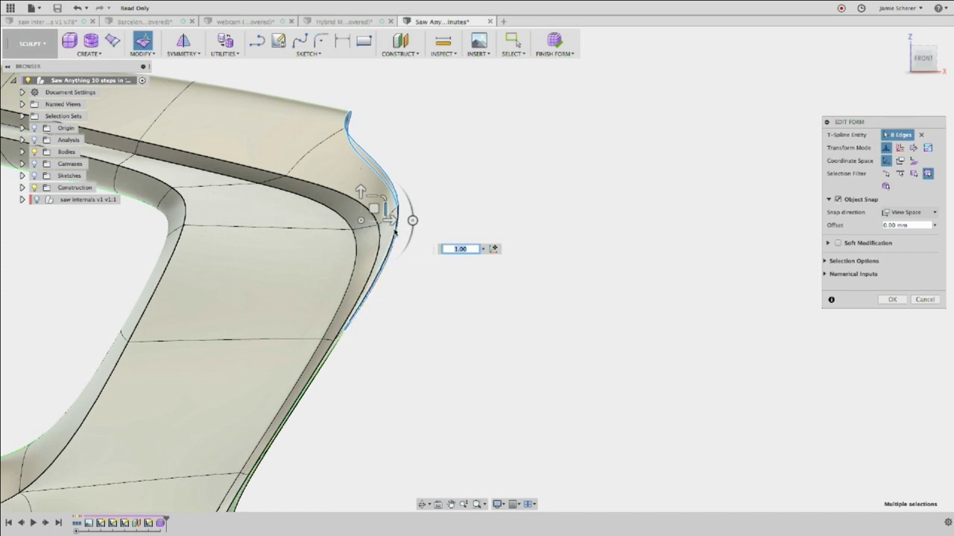
drag(393, 221, 442, 223)
key(ctrl+z)
Turn off Object Snap and extrude the opening's edge loop about 16.4 mm outward along X.
click(837, 201)
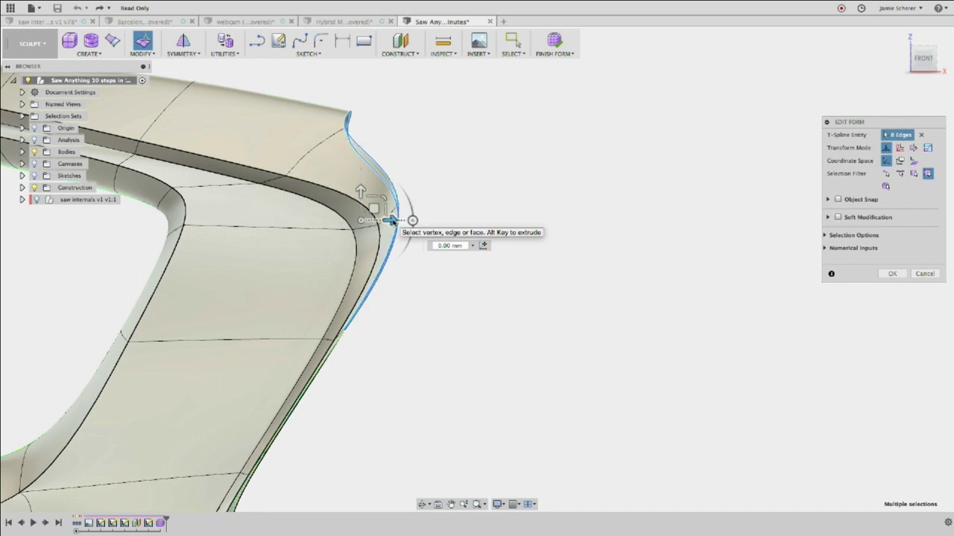
drag(392, 221, 447, 216)
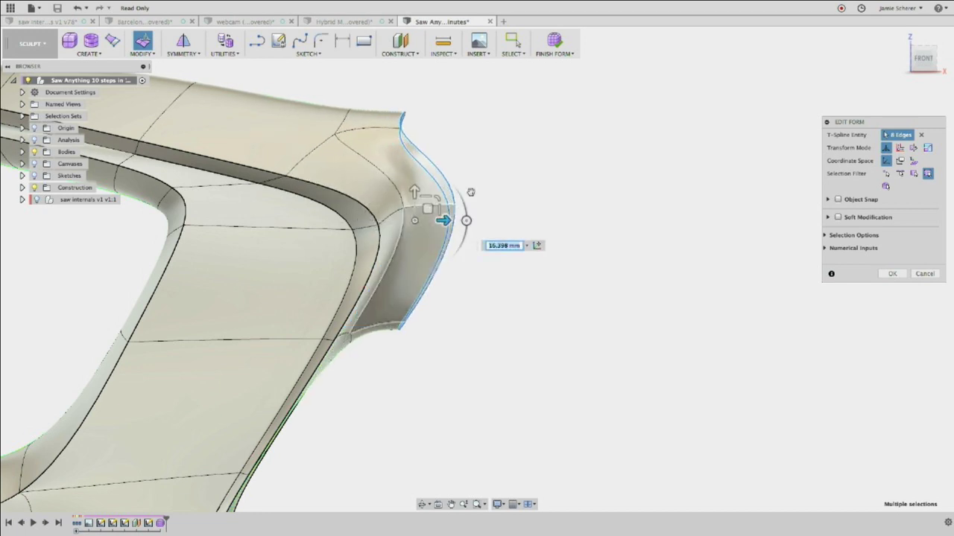
scroll(411, 131, up, 2)
scroll(395, 110, up, 3)
scroll(472, 201, down, 3)
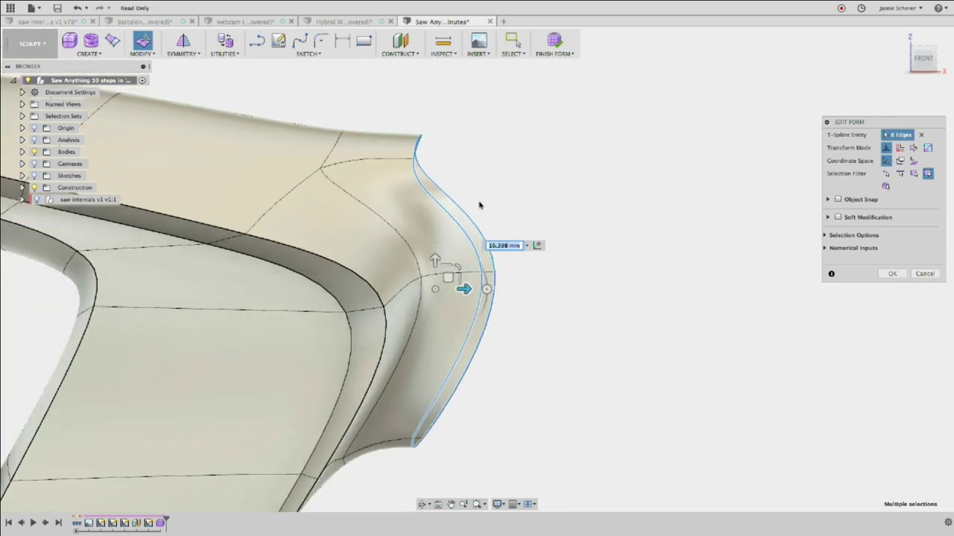
Flatten the extruded edge loop by scaling it to 0 along X, and accept the form edit.
drag(459, 277, 439, 291)
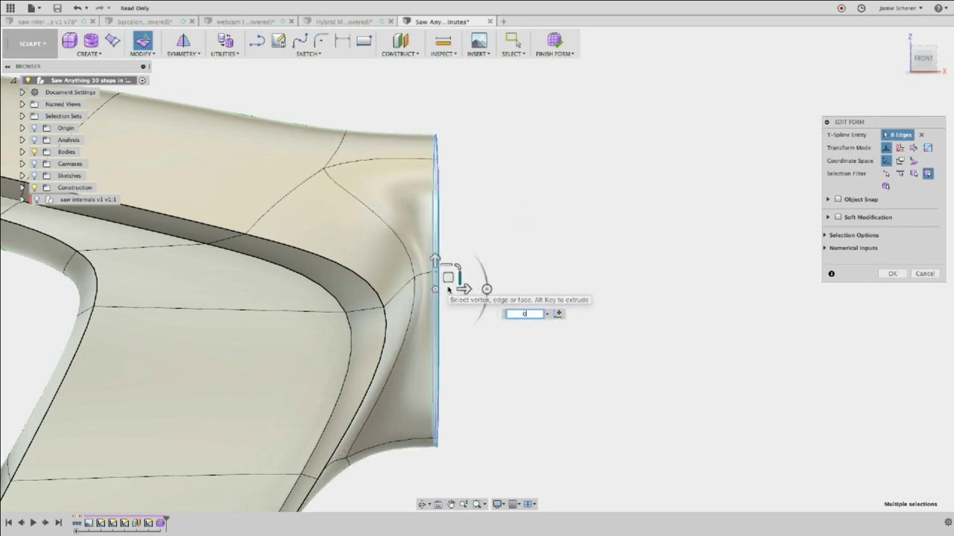
key(Return)
shift+middle_drag(529, 266, 420, 192)
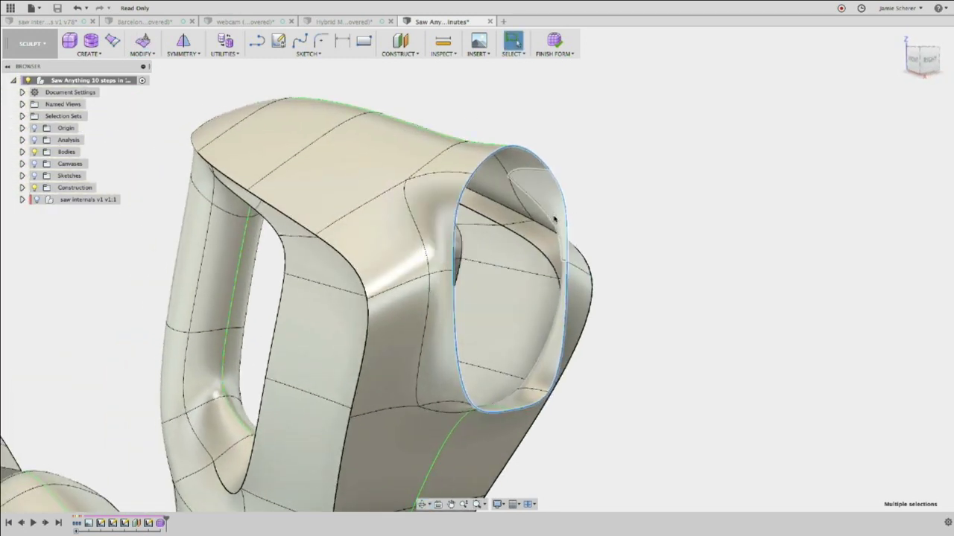
shift+middle_drag(553, 220, 623, 211)
click(647, 222)
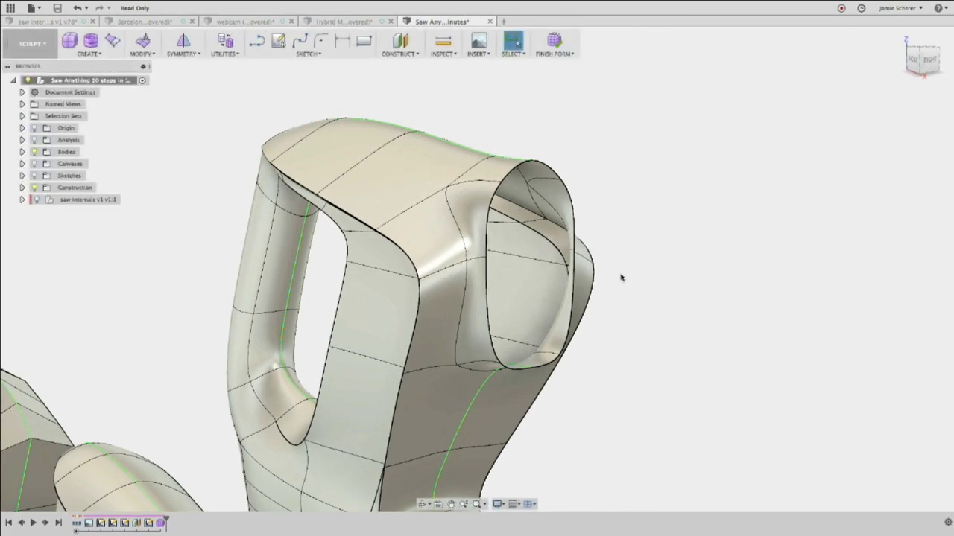
Select the whole handle body from a grip face, clear it, and select that face together with its adjacent grip face.
shift+middle_drag(622, 278, 544, 150)
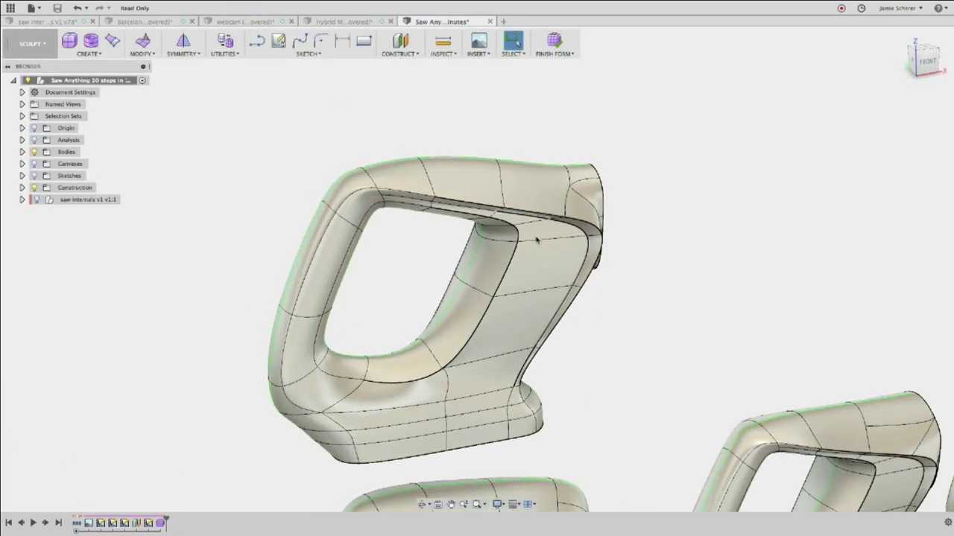
click(326, 276)
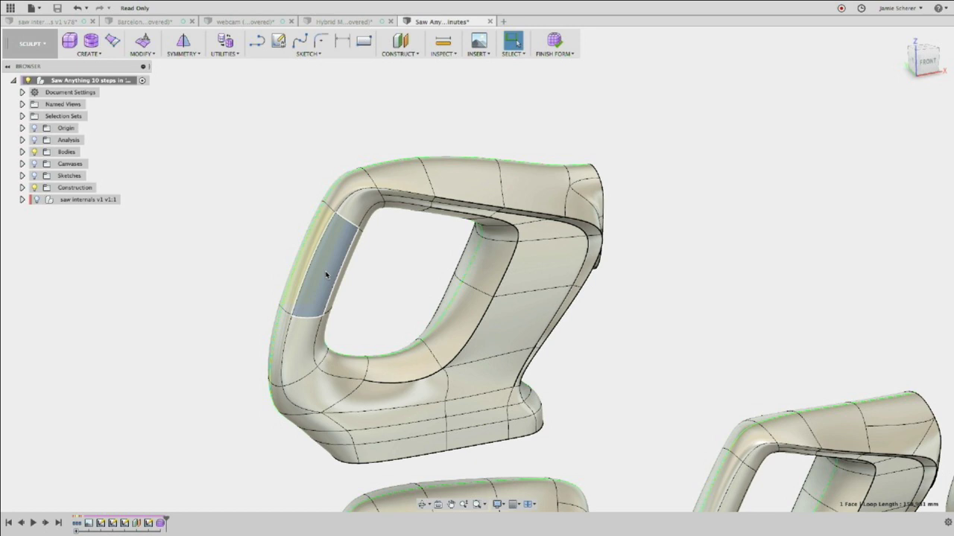
double_click(325, 276)
click(294, 206)
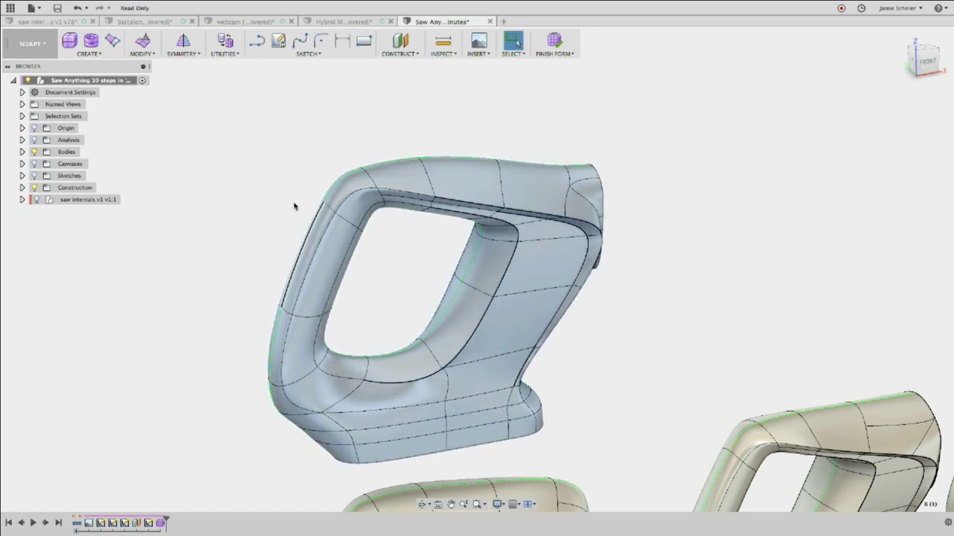
click(352, 254)
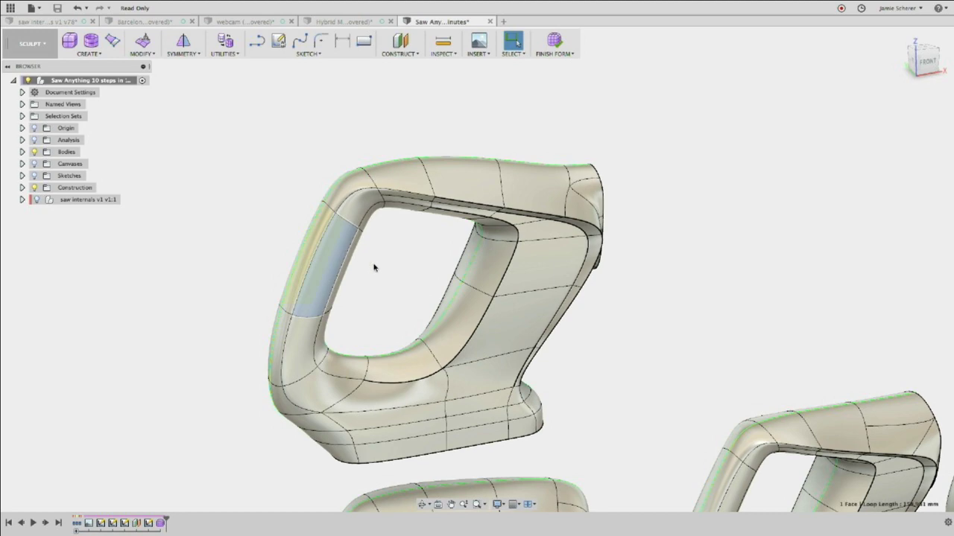
scroll(326, 257, up, 5)
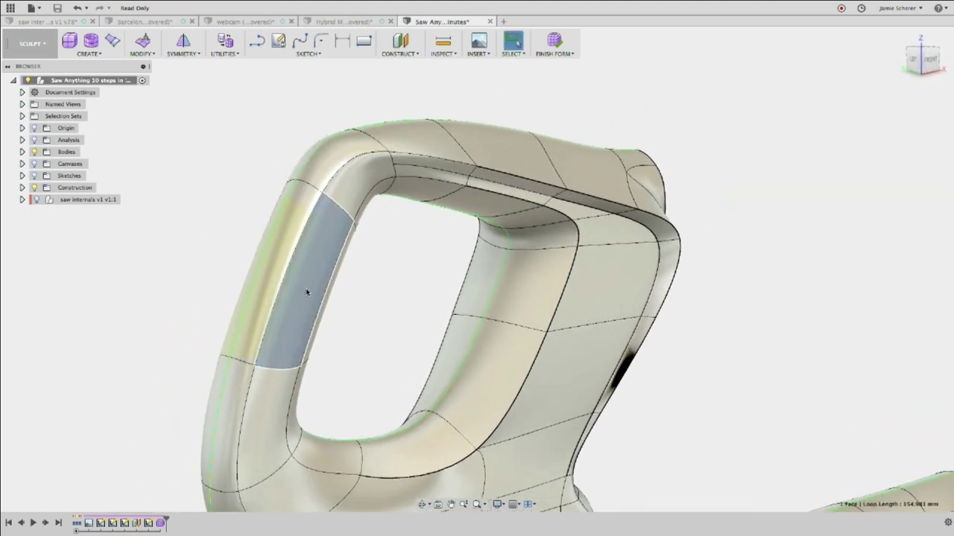
shift+click(269, 278)
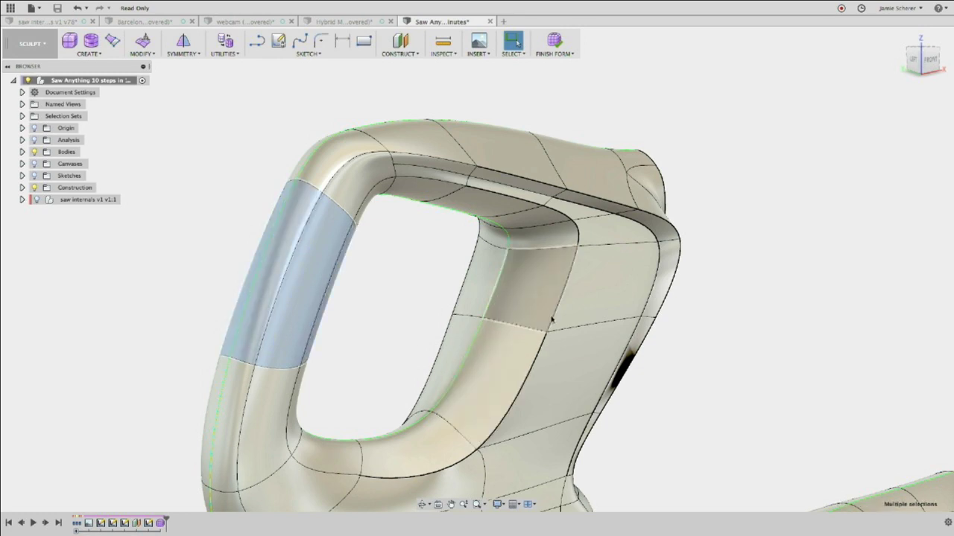
Select the complete ring of faces lining the hand opening from two adjacent faces, and clear the selection.
scroll(552, 318, down, 3)
click(518, 316)
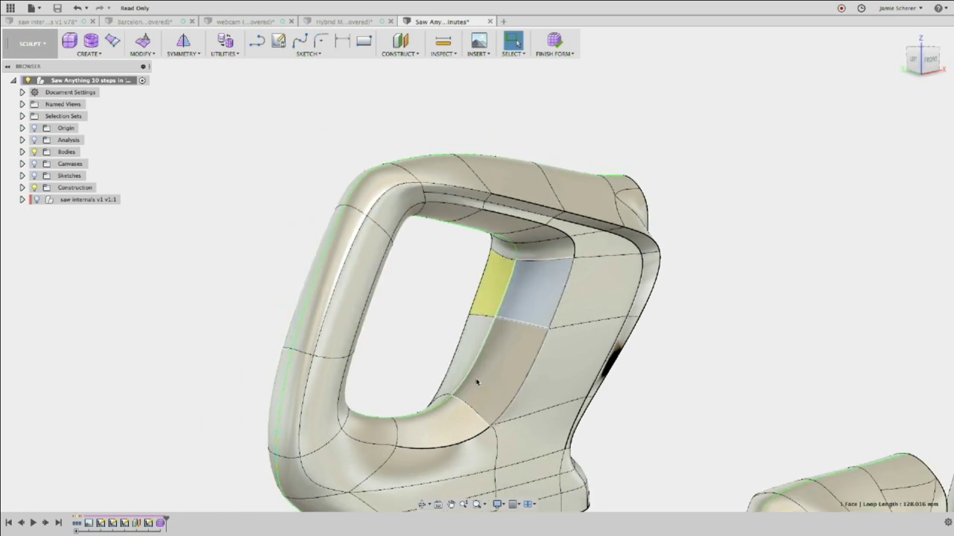
double_click(519, 358)
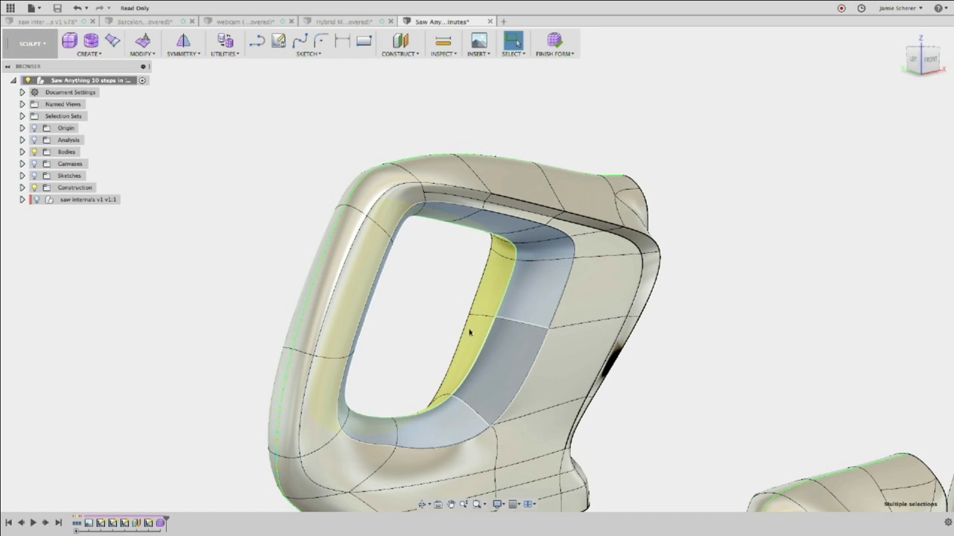
click(442, 323)
scroll(443, 323, down, 5)
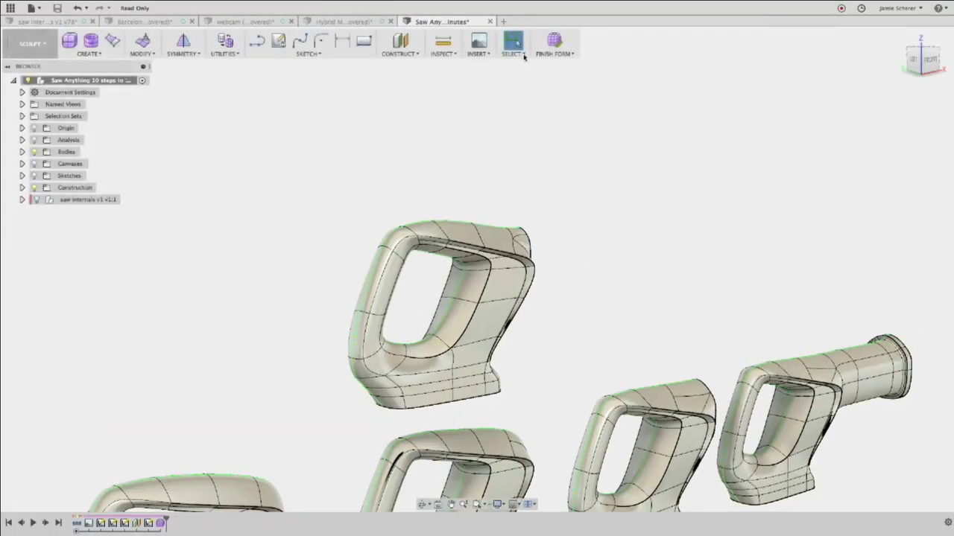
Switch to the Hybrid Modeling design and shift the spline that shapes the body's top surface upward, outside sketch editing.
click(349, 22)
shift+middle_drag(412, 171, 505, 179)
scroll(437, 250, up, 5)
middle_drag(442, 249, 433, 211)
scroll(370, 215, up, 3)
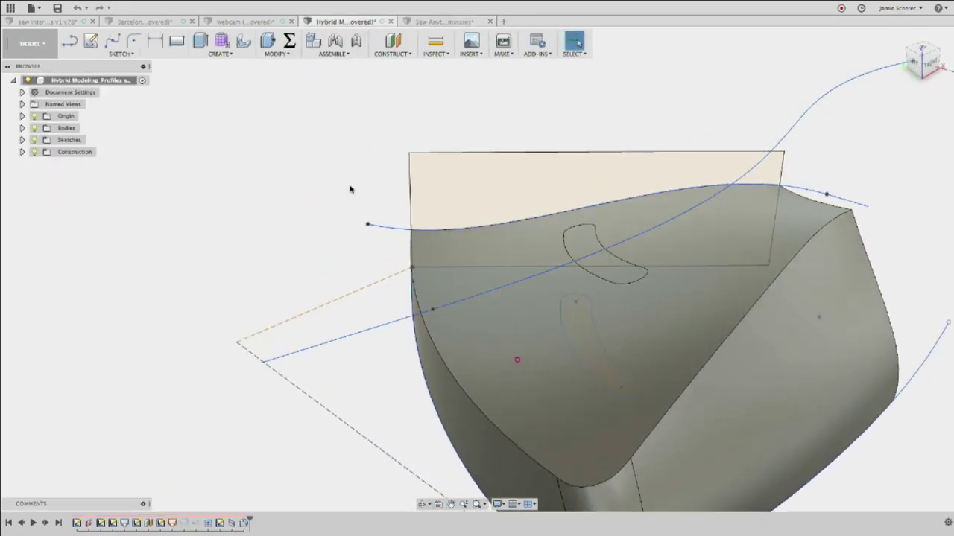
shift+middle_drag(351, 190, 388, 205)
scroll(380, 204, up, 1)
middle_drag(473, 202, 398, 216)
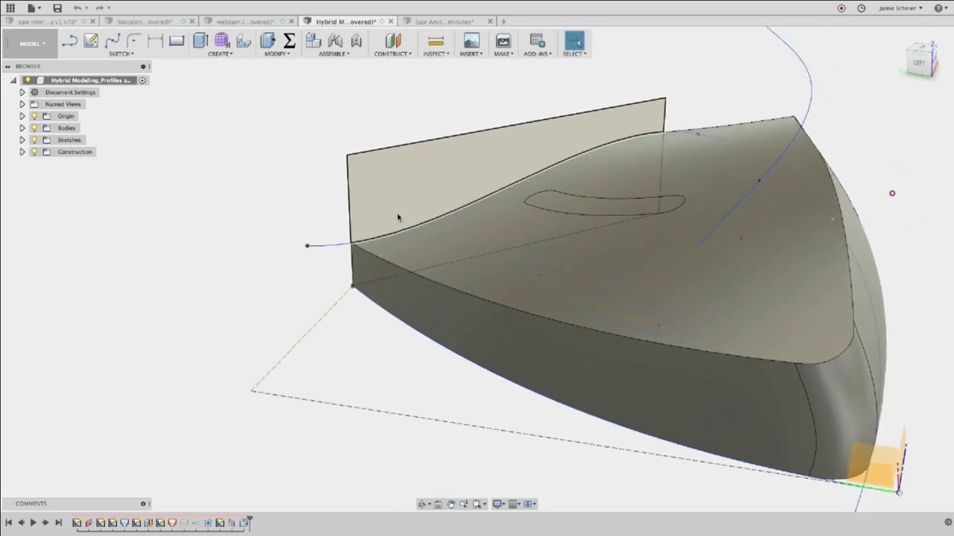
scroll(395, 216, down, 2)
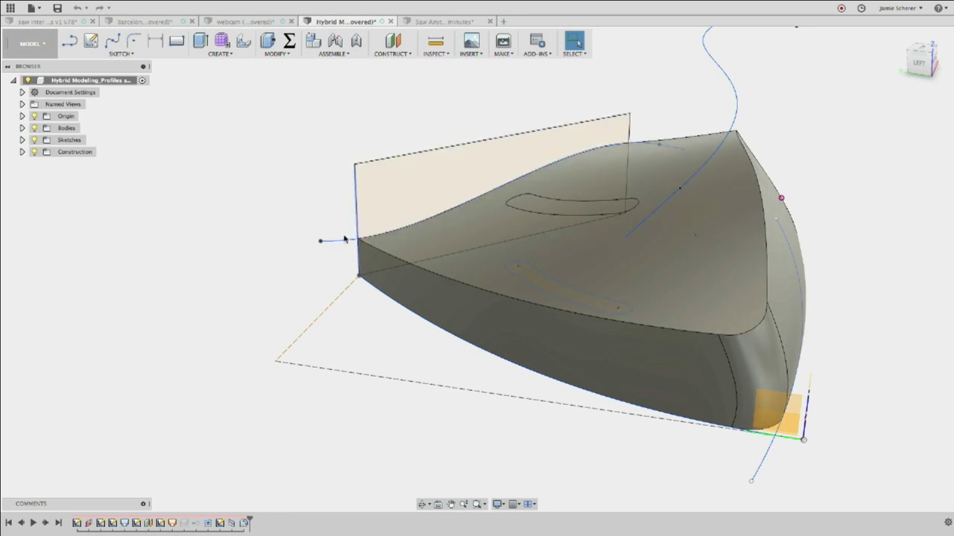
drag(339, 242, 339, 223)
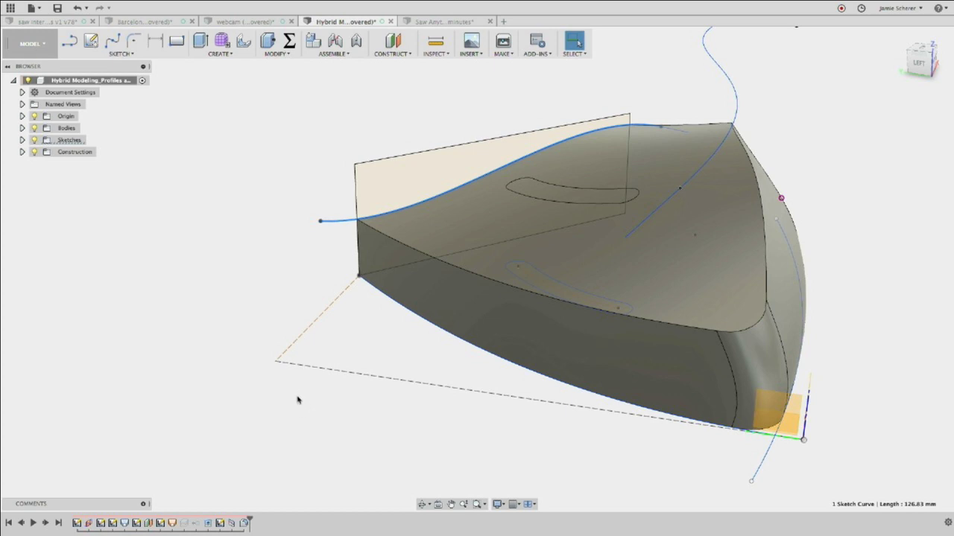
click(310, 430)
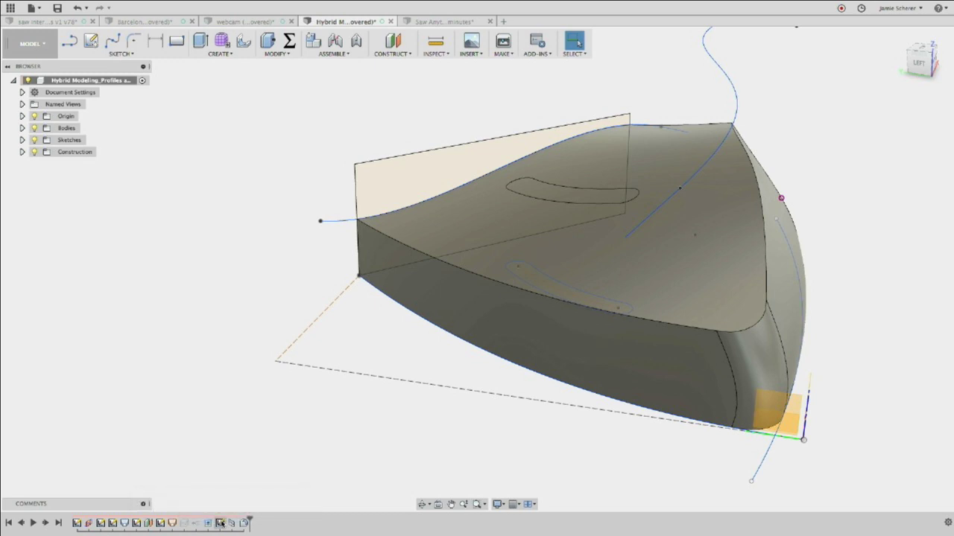
scroll(306, 339, down, 3)
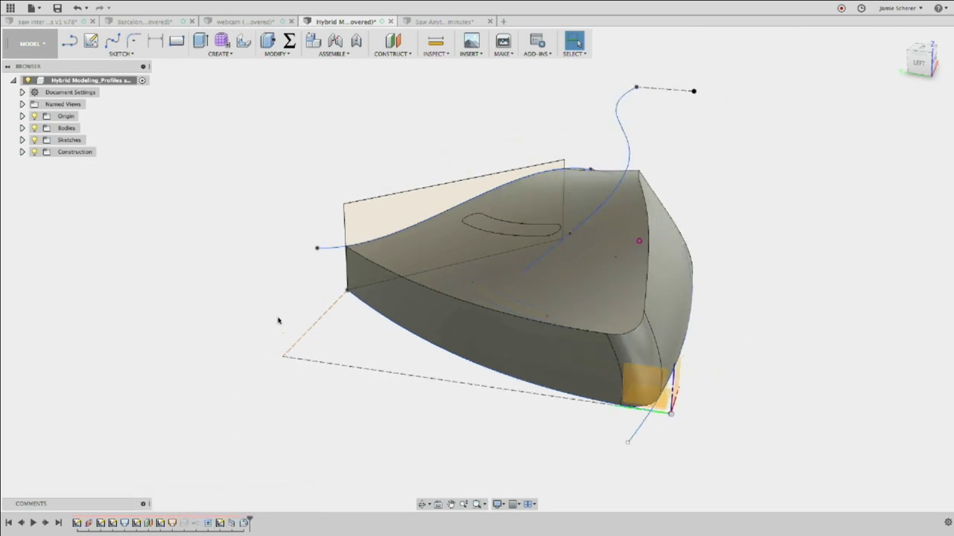
click(22, 140)
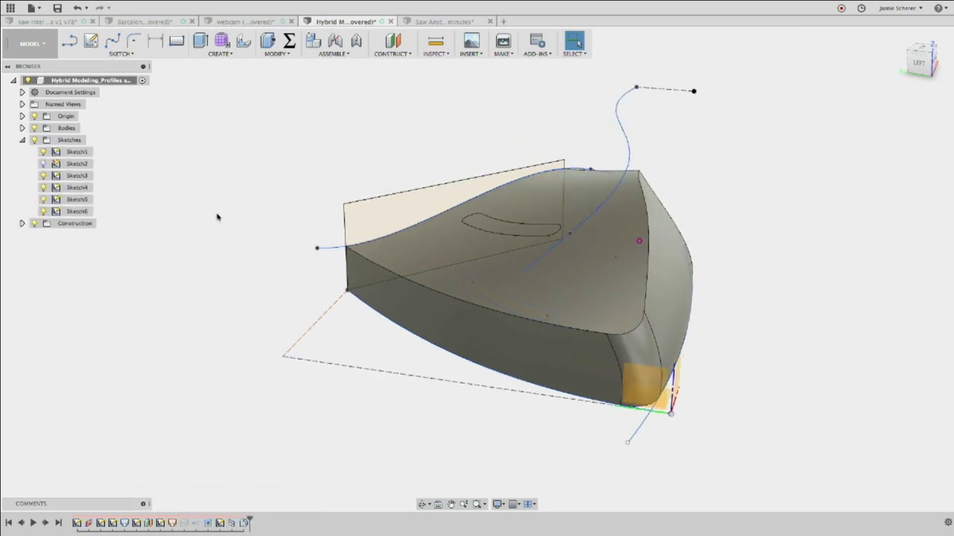
click(334, 248)
right_click(334, 248)
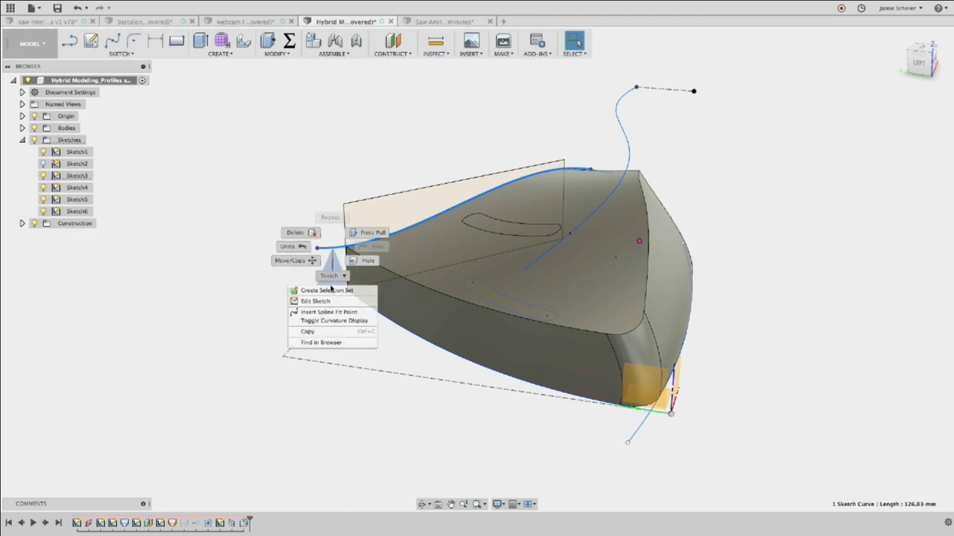
click(322, 301)
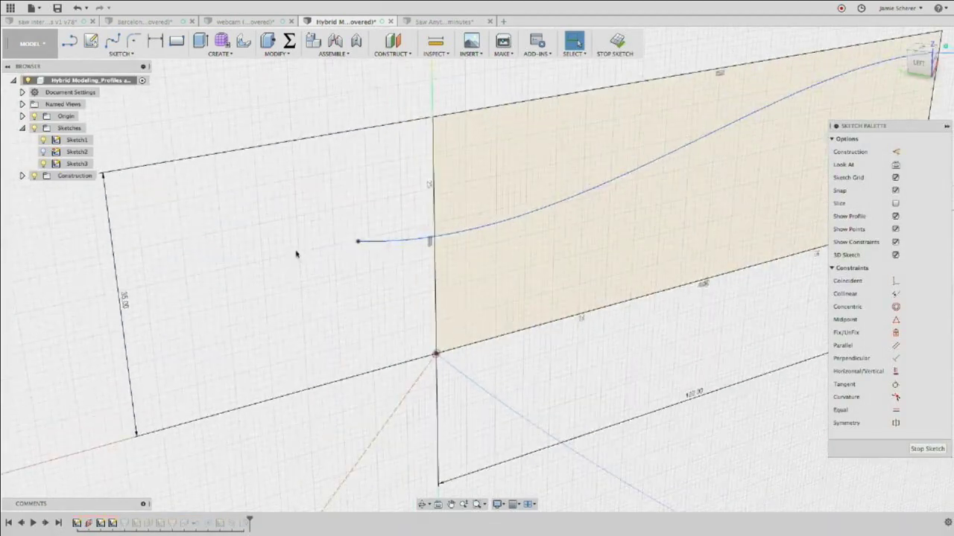
key(l)
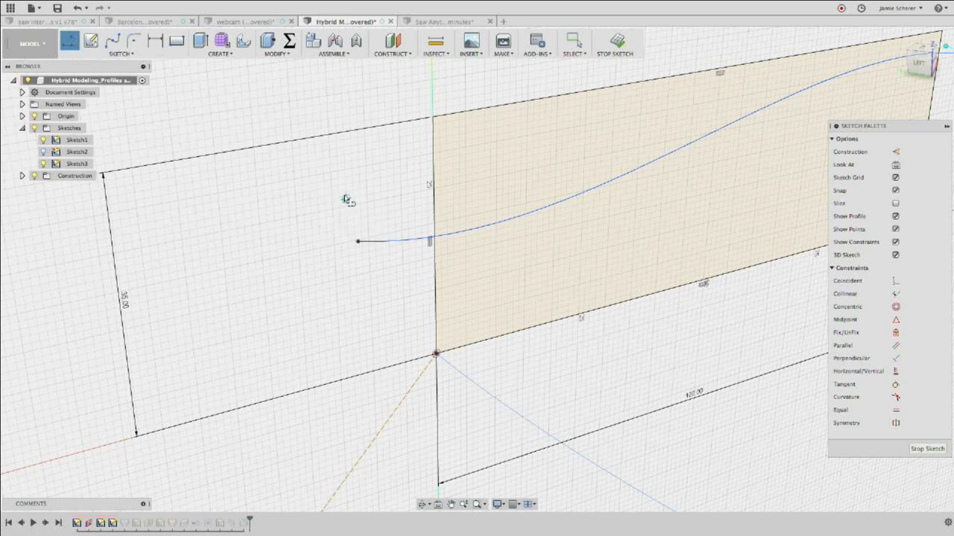
key(Escape)
scroll(365, 271, down, 5)
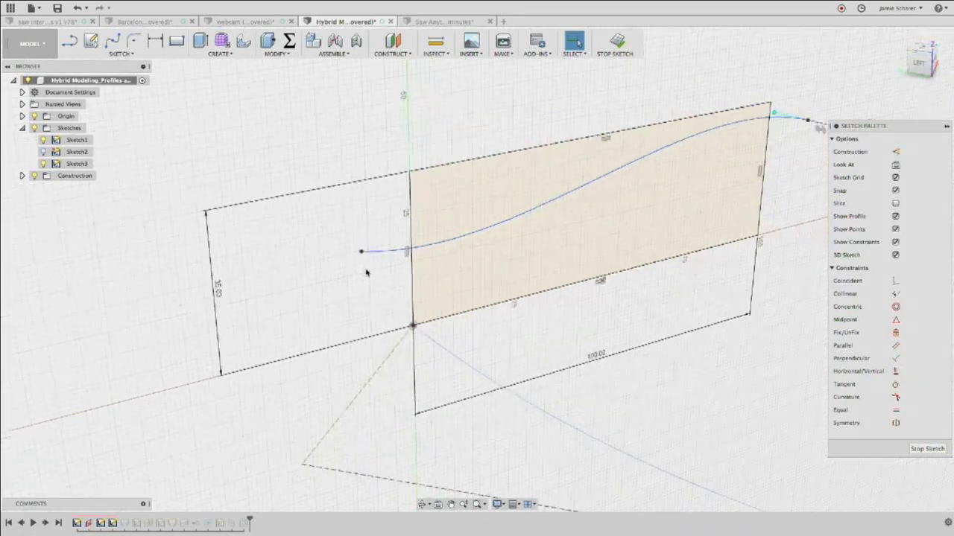
click(615, 43)
Open the sketch containing the body's top profile spline for editing.
scroll(633, 293, down, 3)
scroll(634, 292, down, 2)
middle_drag(633, 293, 462, 234)
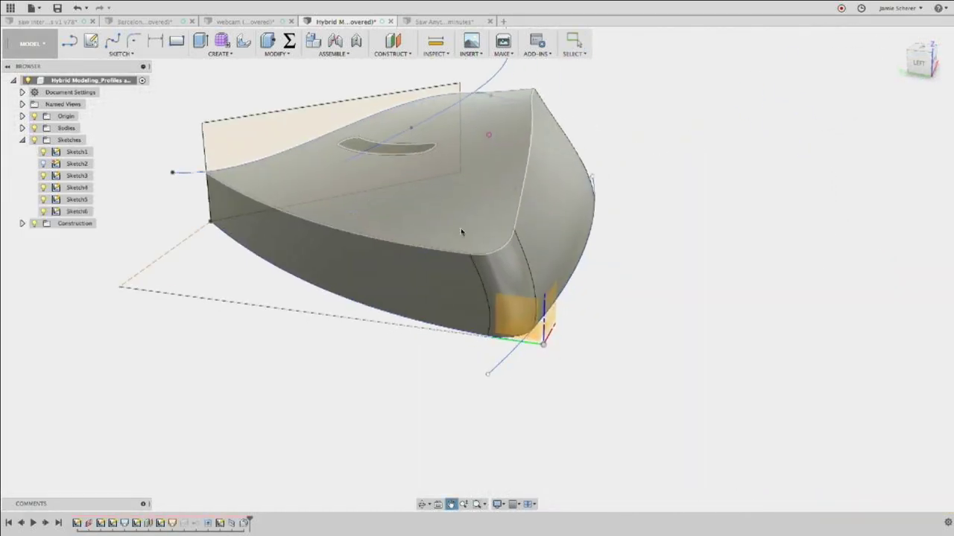
shift+middle_drag(628, 295, 602, 290)
scroll(295, 183, up, 2)
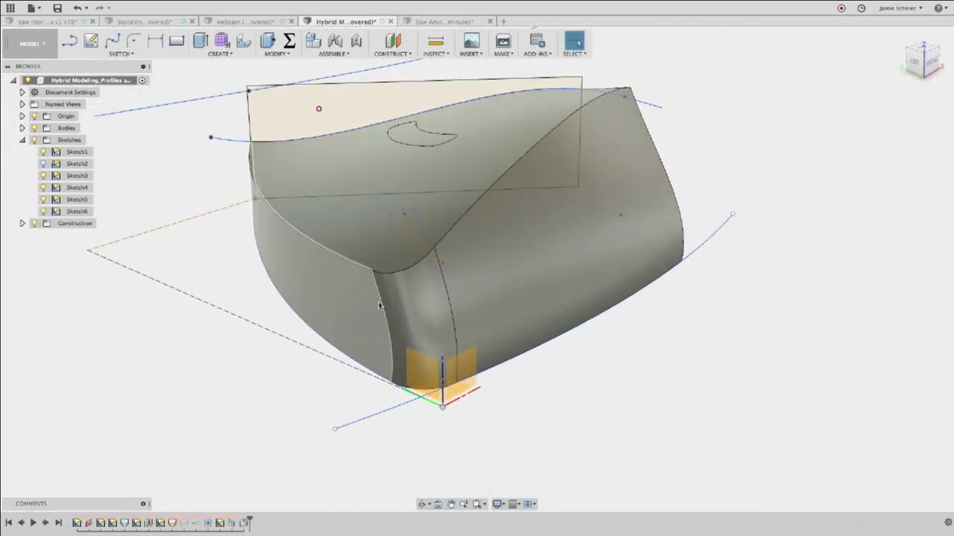
click(234, 142)
double_click(234, 141)
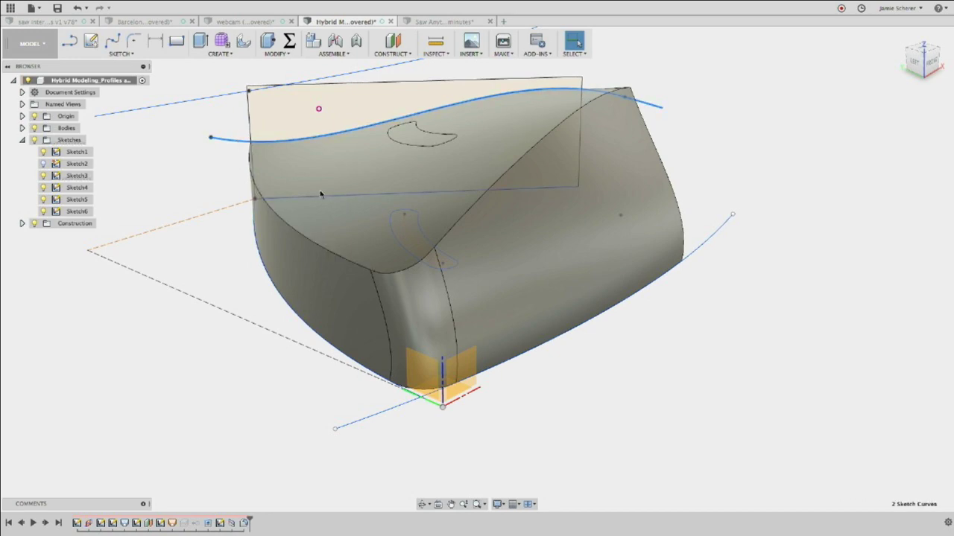
right_click(229, 146)
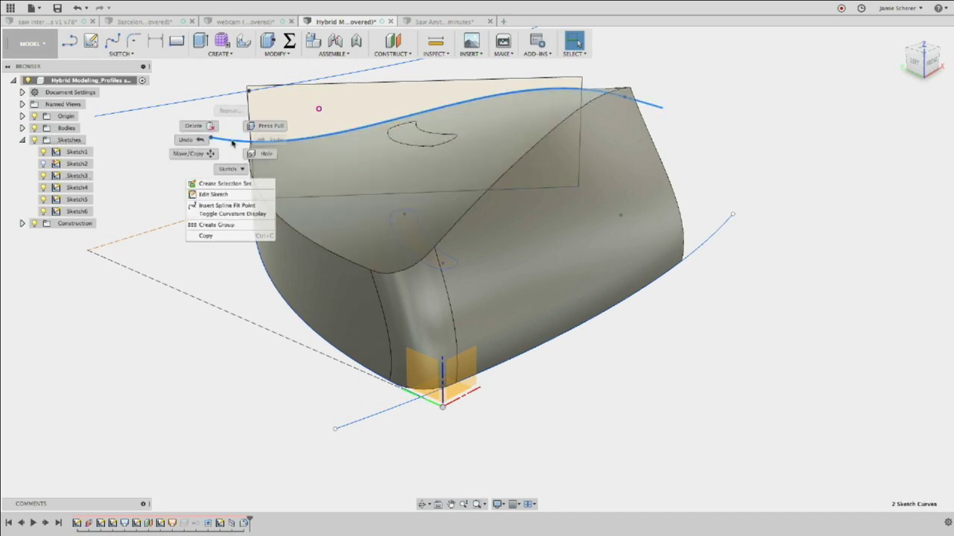
click(223, 195)
scroll(214, 140, up, 4)
middle_drag(260, 148, 273, 166)
scroll(256, 168, up, 1)
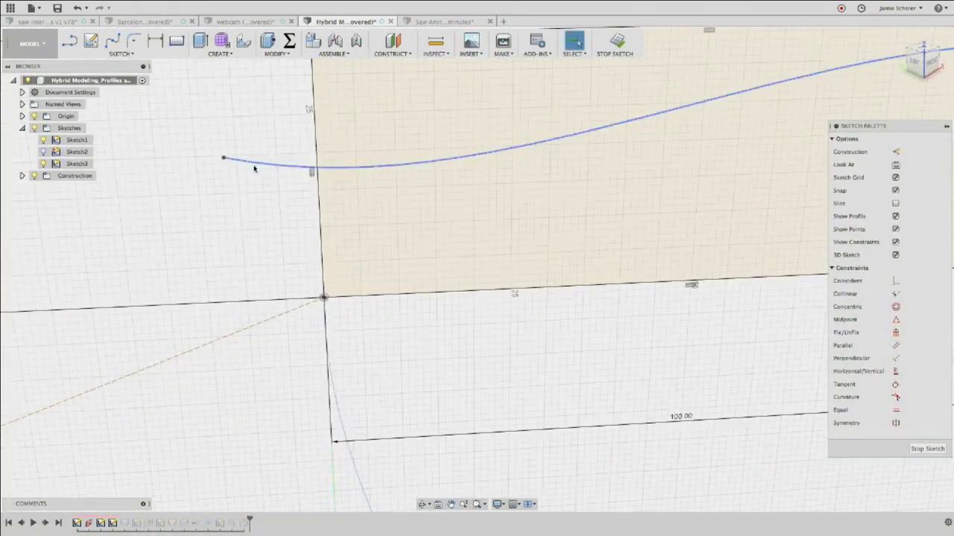
scroll(250, 177, down, 3)
key(l)
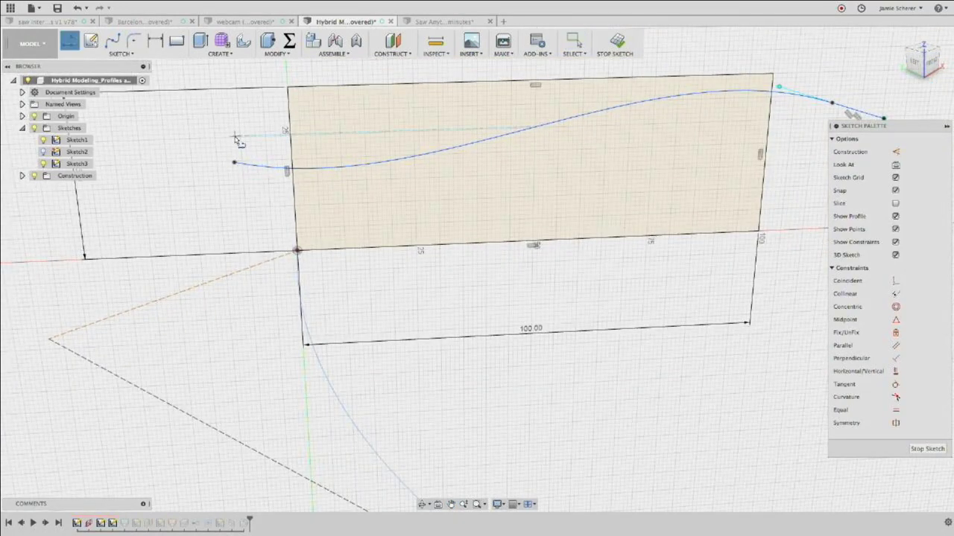
click(221, 138)
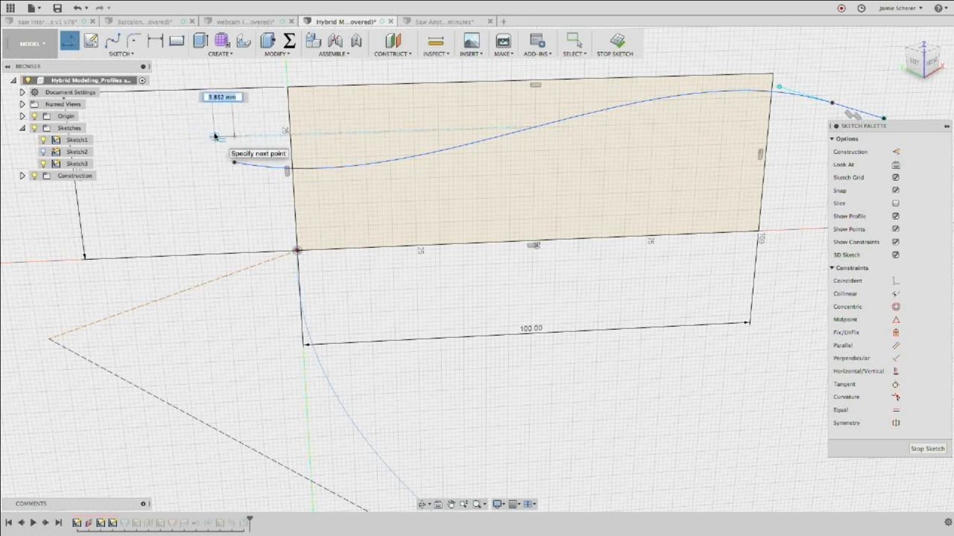
key(Escape)
Sketch a separate slanted line about 9 mm long beside the free end of the top profile spline.
middle_drag(233, 142, 254, 162)
key(l)
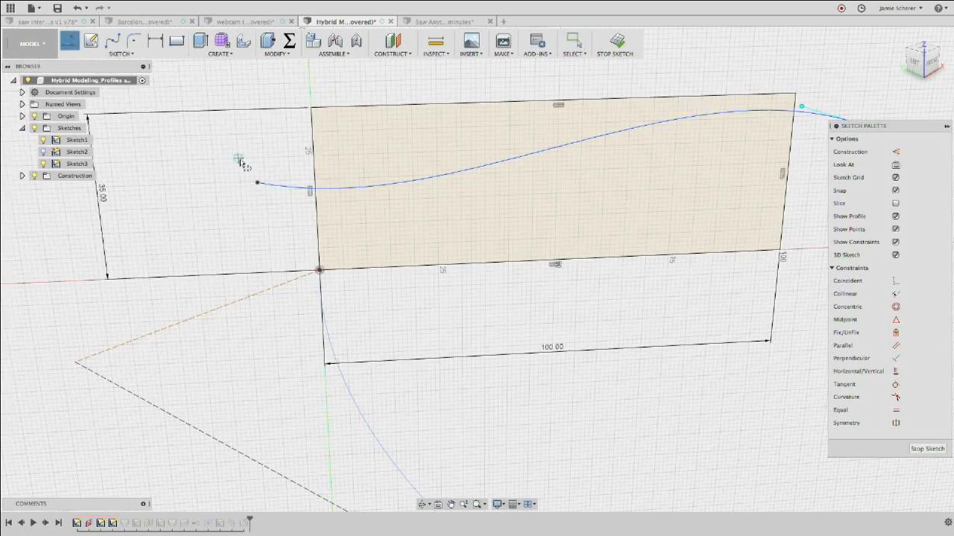
click(238, 210)
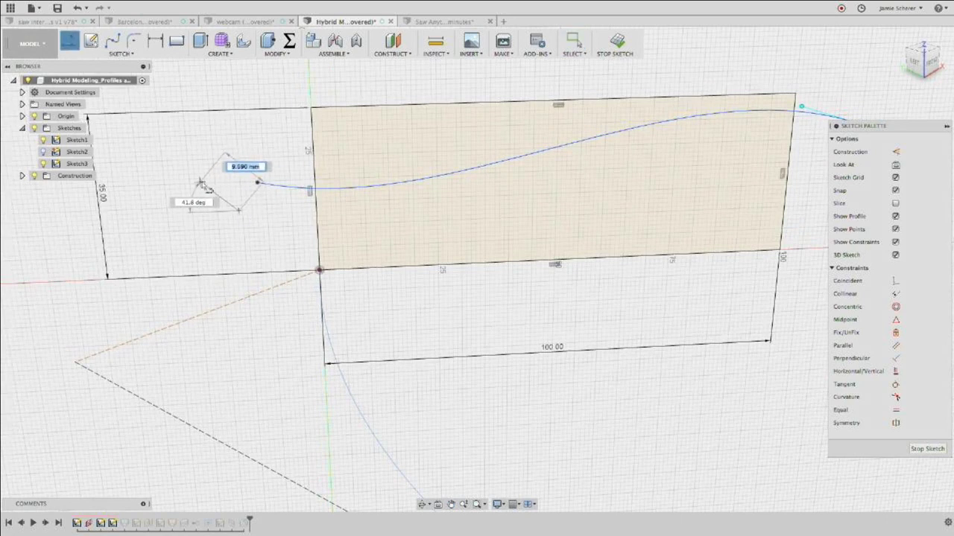
click(197, 181)
key(Escape)
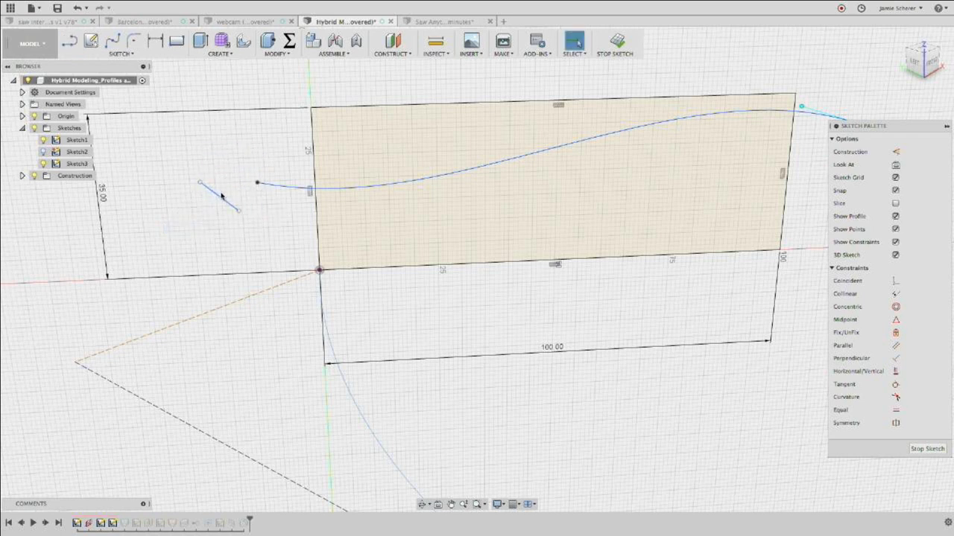
Make the line's lower endpoint coincident with the end point of the top profile spline.
scroll(219, 189, up, 4)
click(284, 176)
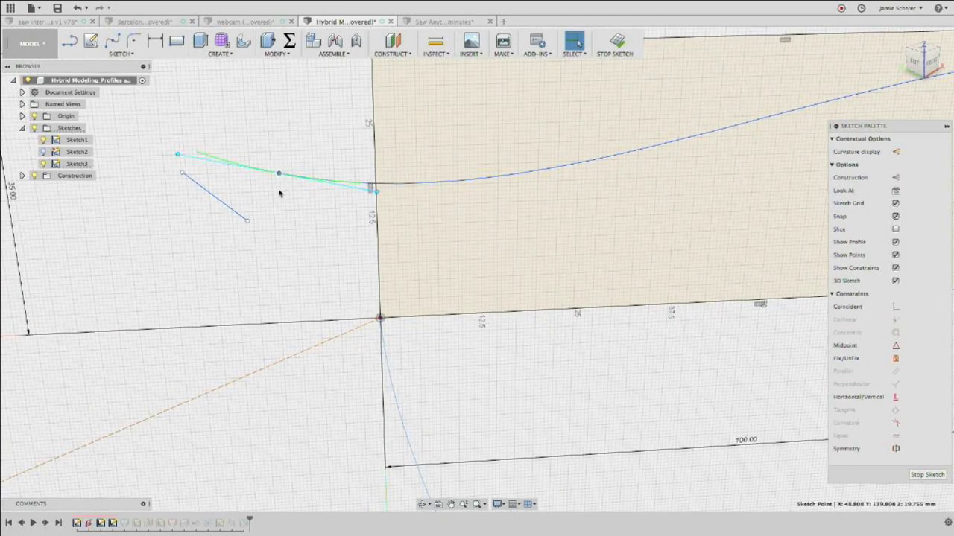
scroll(243, 220, up, 1)
key(Delete)
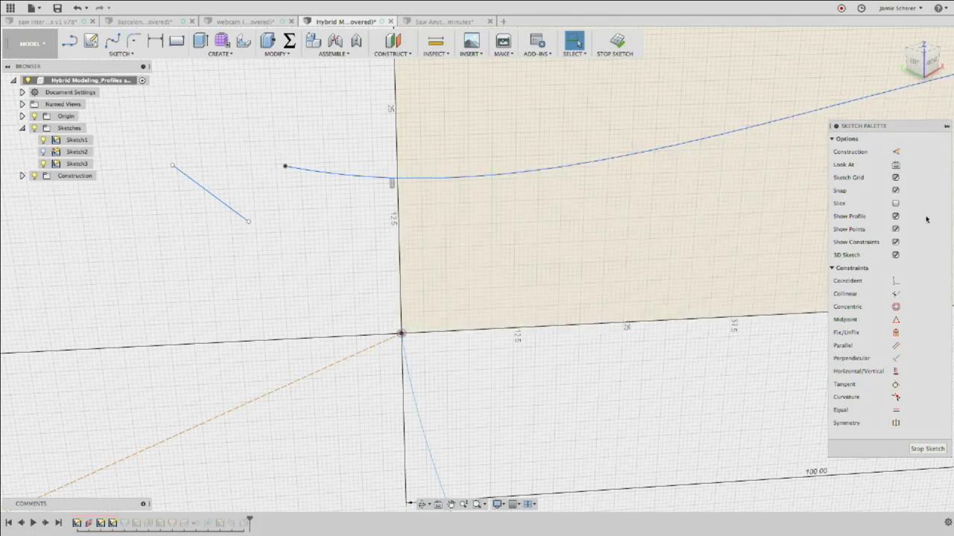
click(895, 281)
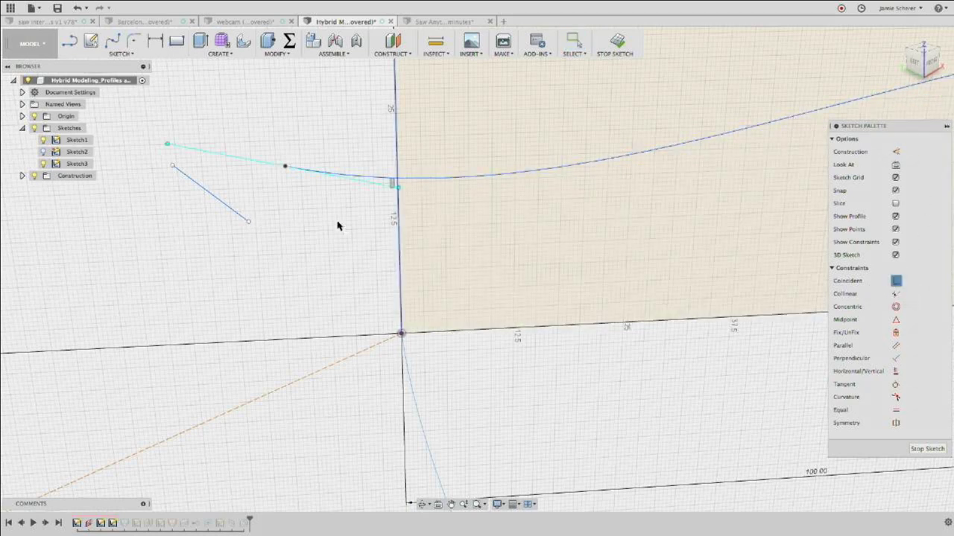
click(248, 221)
click(284, 168)
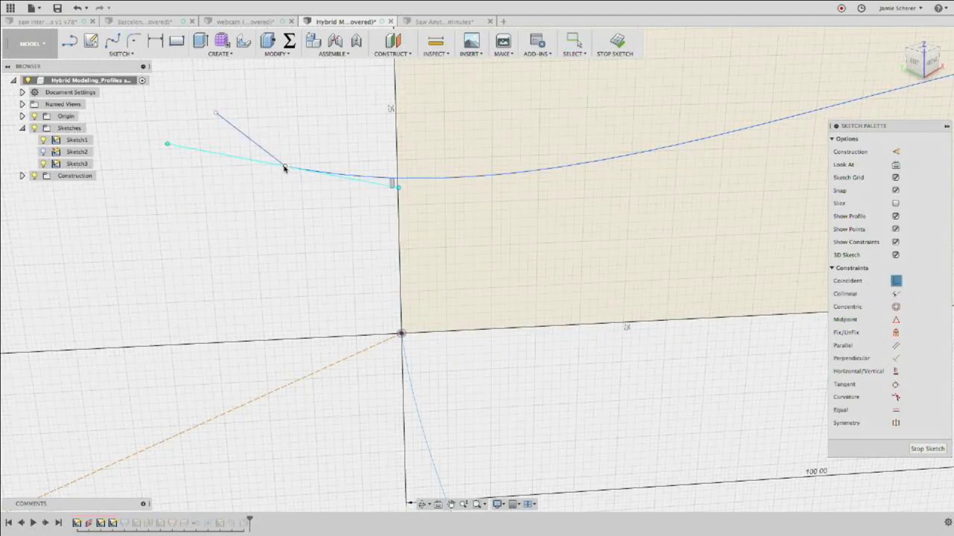
Constrain the line collinear with the tangent handle at the spline's end, and finish the sketch.
scroll(268, 181, up, 2)
click(896, 293)
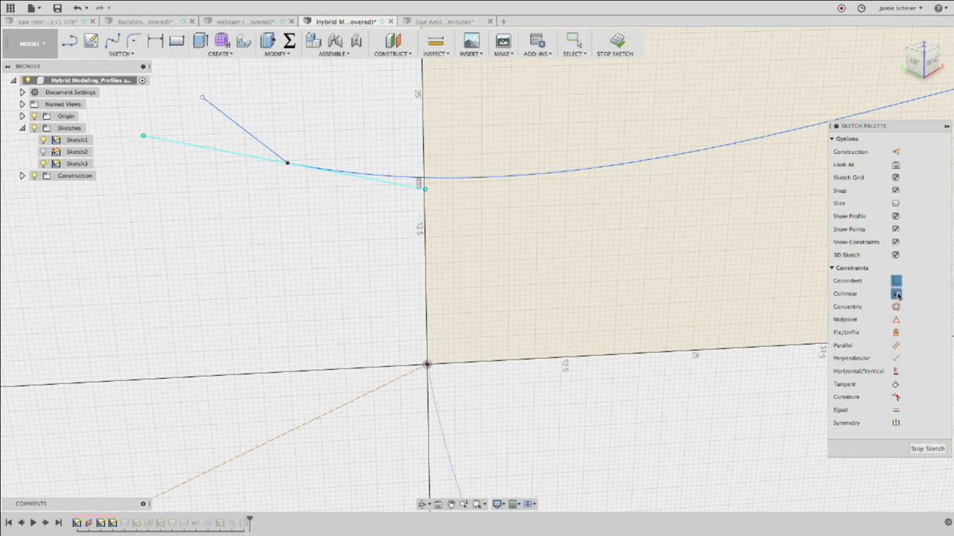
click(247, 132)
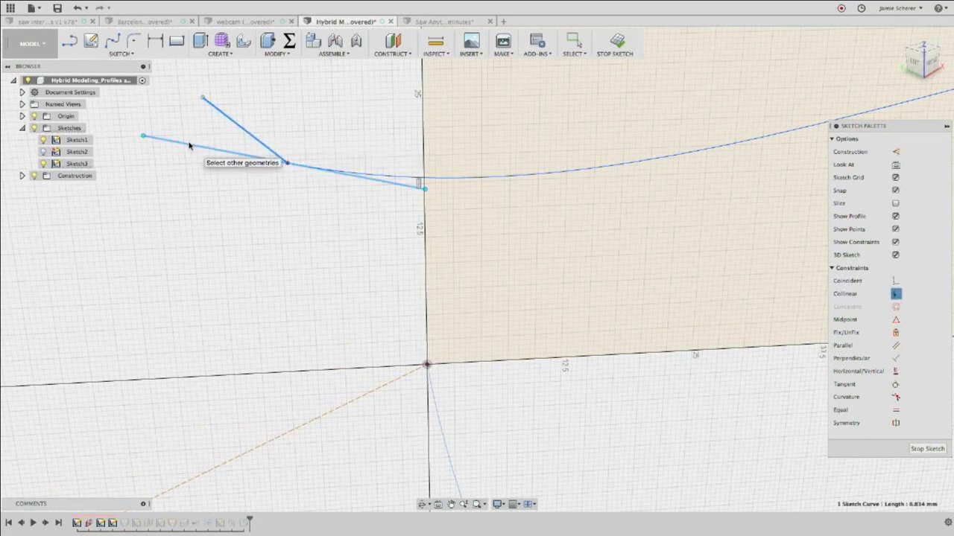
click(189, 145)
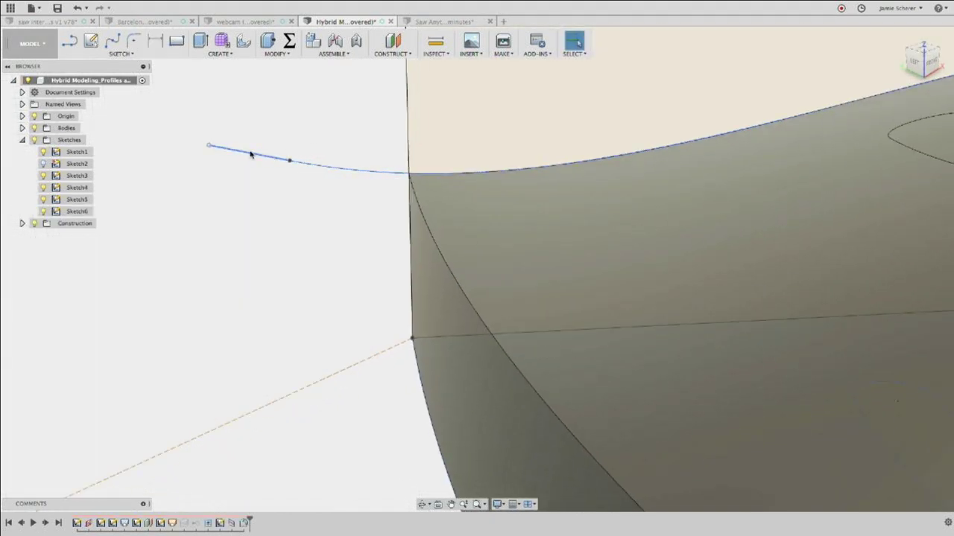
Swing the free end of the attached line upward outside sketch editing to reshape the spline and the body's top surface.
mouse_move(208, 147)
mouse_down()
mouse_move(207, 159)
mouse_move(219, 131)
mouse_up()
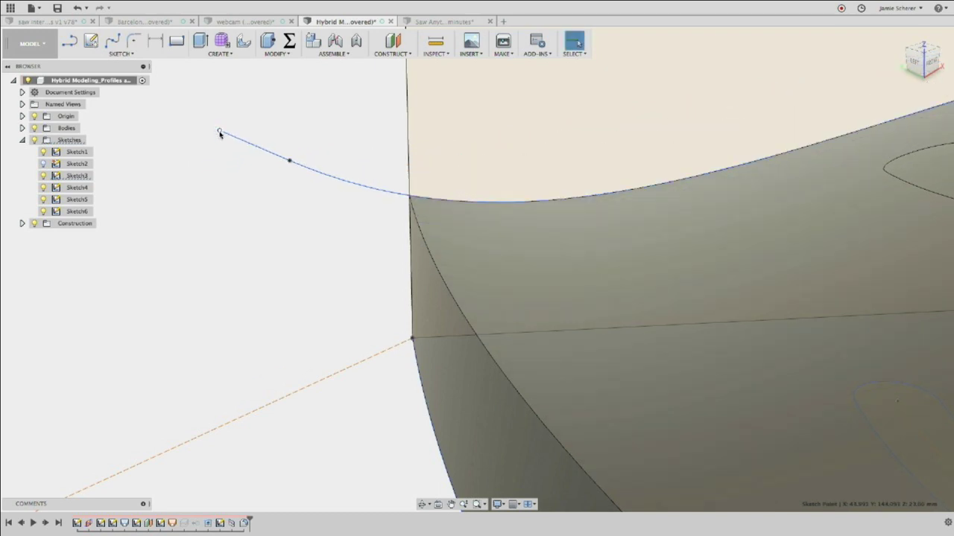
scroll(227, 165, down, 5)
shift+middle_drag(243, 158, 261, 168)
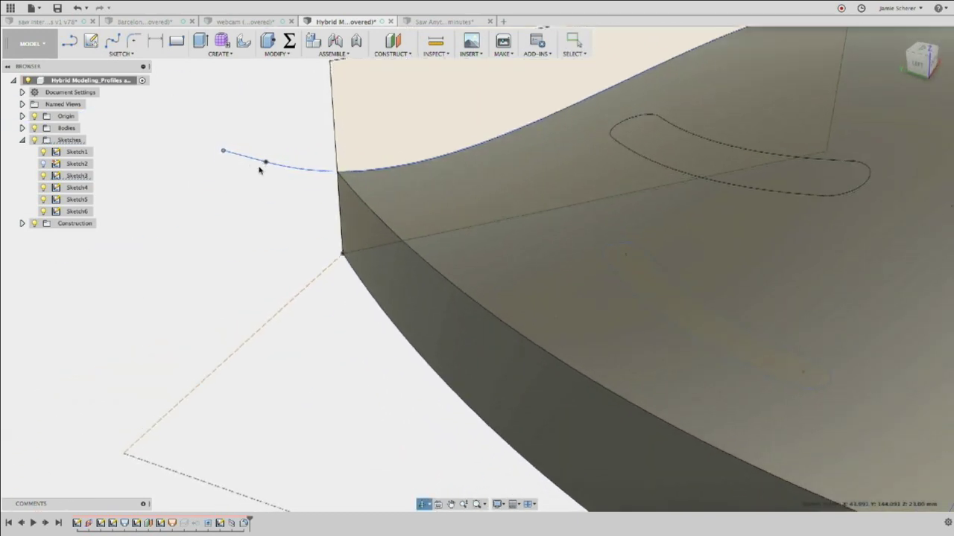
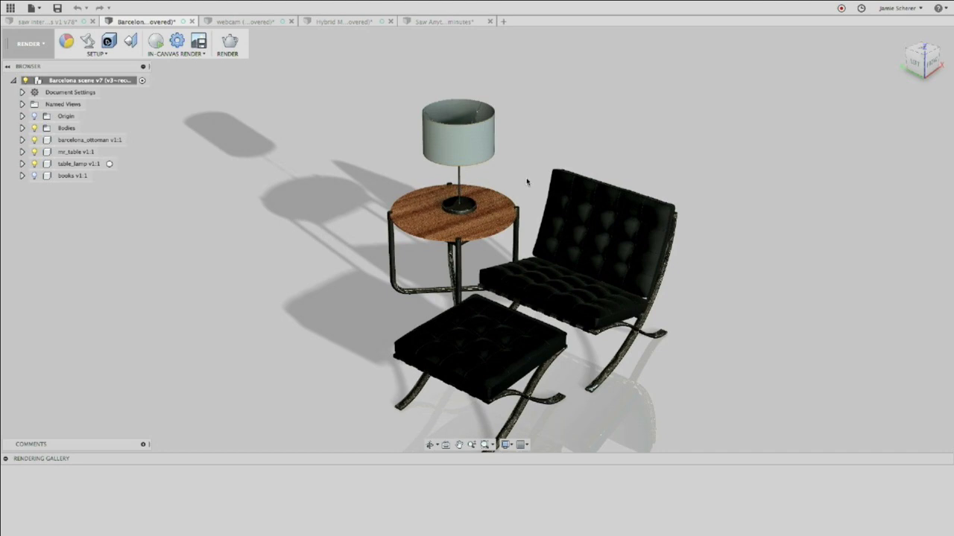
Apply the A Type Bulb - Frosted - 800lm appearance to the lamp's bulb in the Barcelona scene.
scroll(466, 175, up, 3)
mouse_move(470, 159)
mouse_down()
mouse_move(498, 172)
mouse_move(488, 159)
mouse_up()
shift+middle_drag(479, 193, 477, 153)
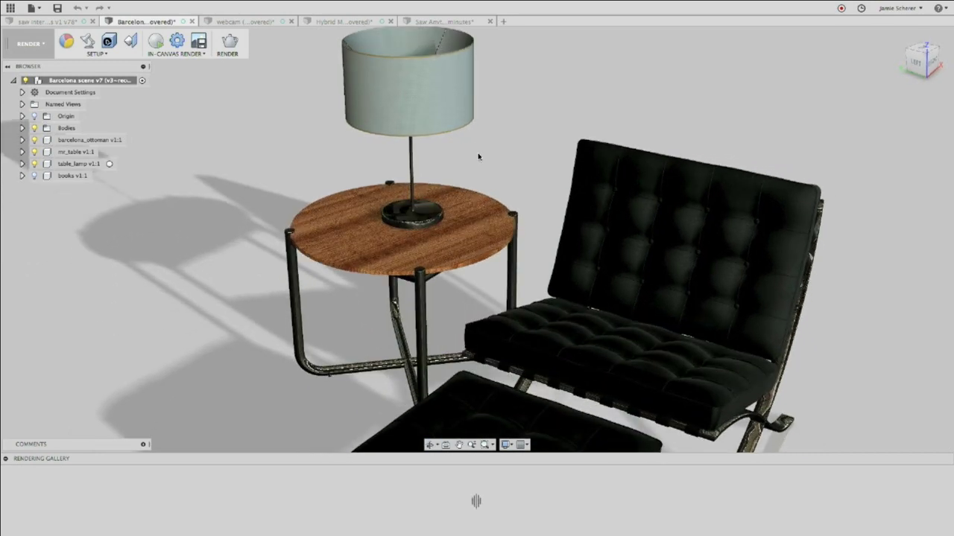
key(a)
middle_drag(417, 82, 470, 186)
scroll(379, 127, up, 8)
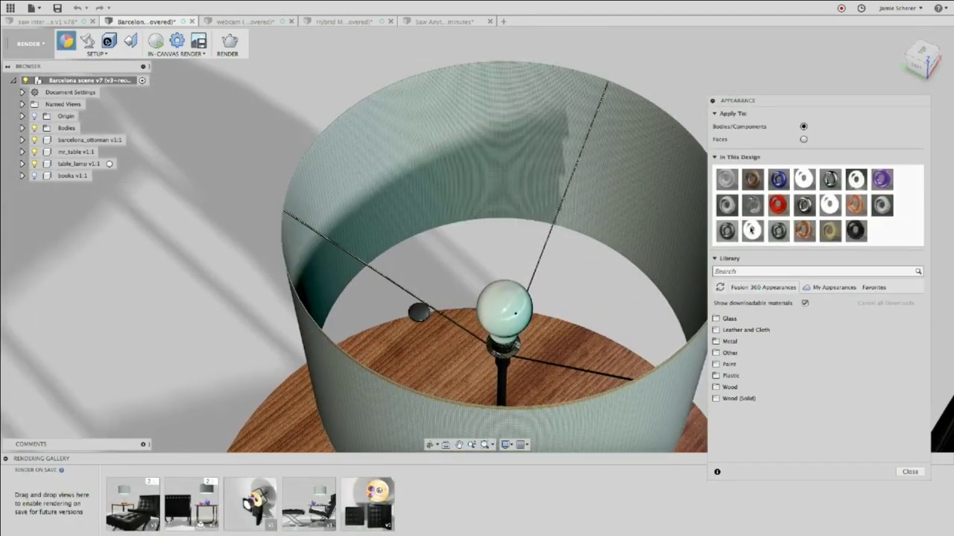
drag(804, 179, 504, 308)
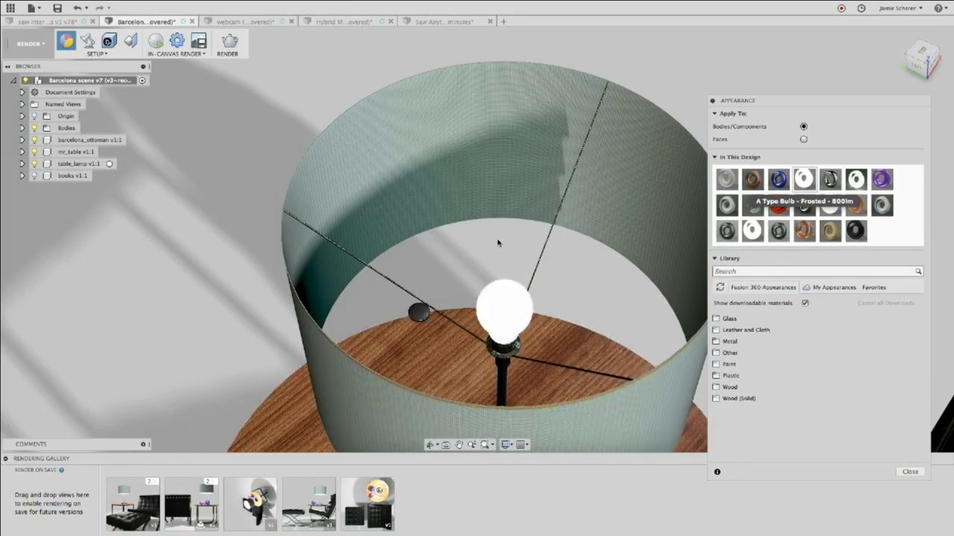
Finish the appearance edit and start an in-canvas render framed on the lamp, table, chair and ottoman.
scroll(505, 308, down, 10)
scroll(398, 216, down, 5)
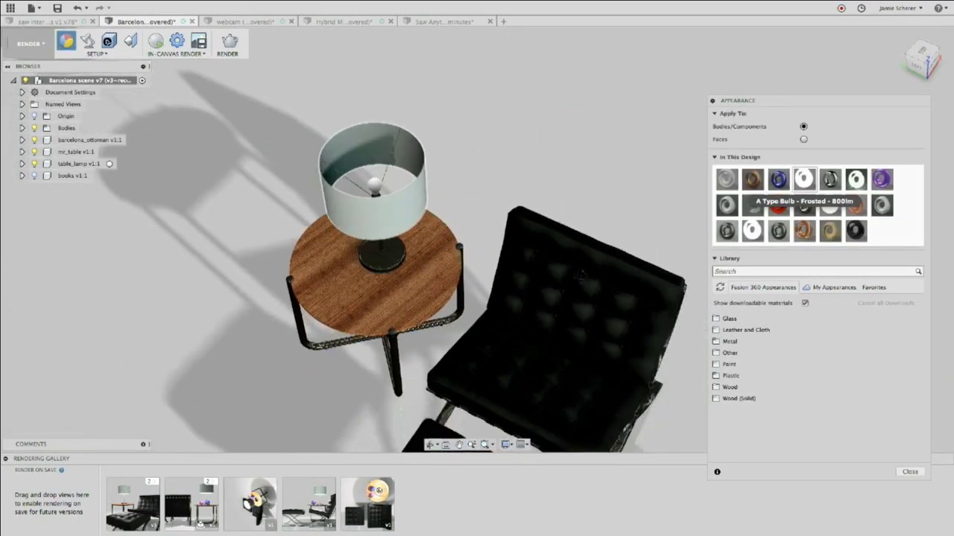
click(910, 472)
shift+middle_drag(561, 234, 542, 195)
middle_drag(482, 213, 479, 178)
click(155, 43)
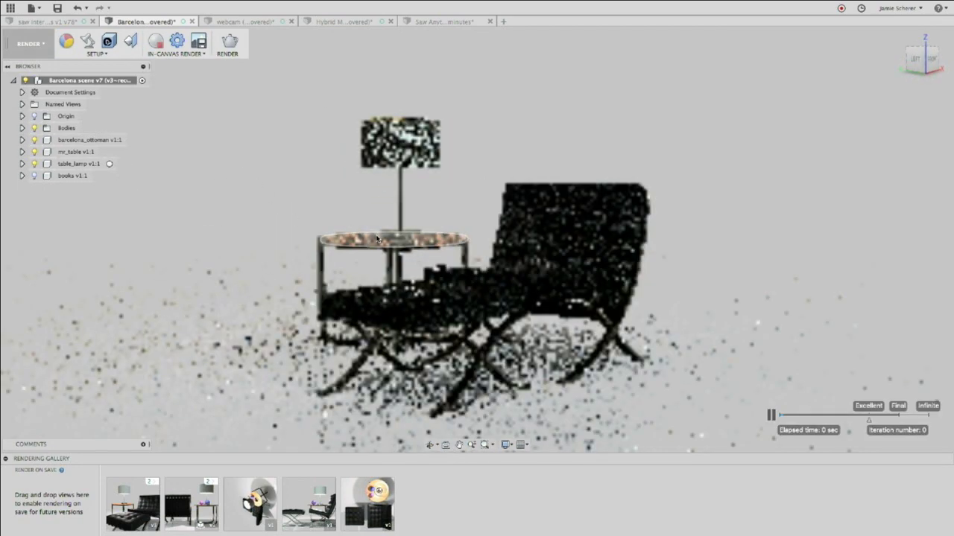
scroll(385, 227, up, 3)
shift+middle_drag(385, 229, 389, 240)
scroll(389, 225, up, 3)
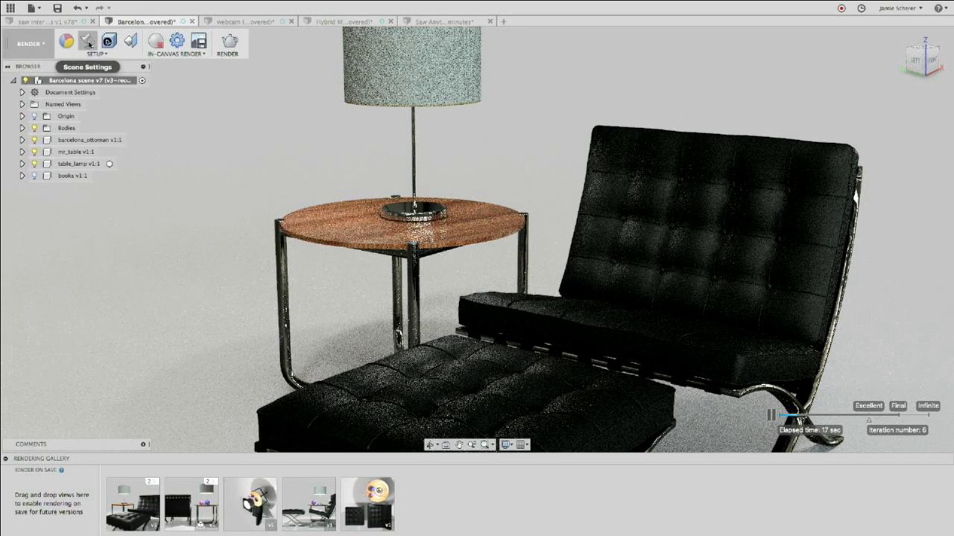
Set the environment brightness in the Barcelona scene's settings to 500 lx.
click(88, 44)
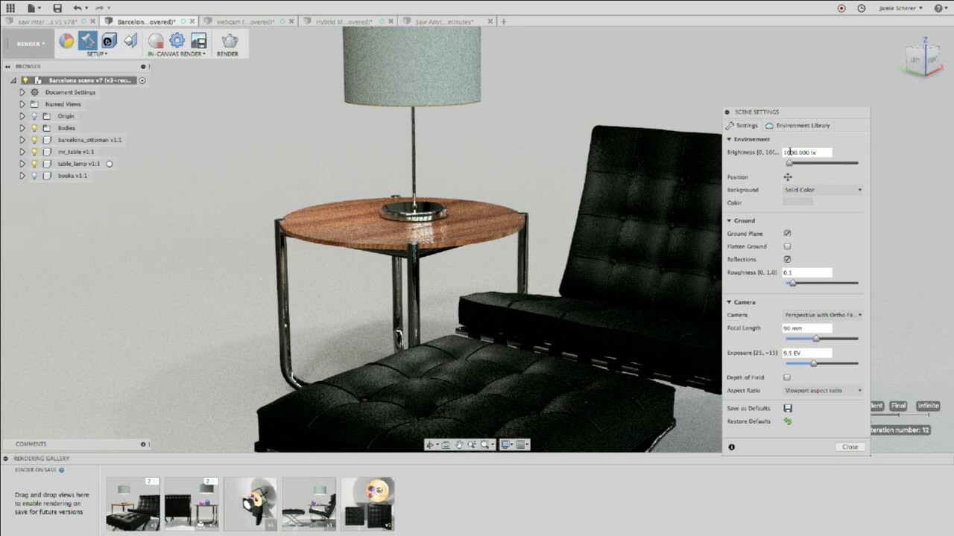
click(788, 152)
text(500)
key(Return)
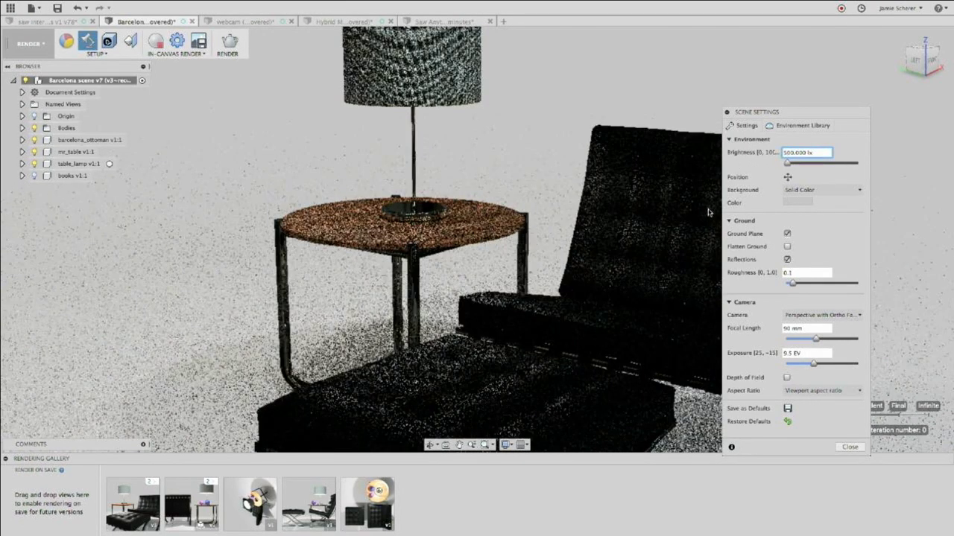
Change the scene background to Environment and lower the environment brightness to 0 lx.
click(814, 192)
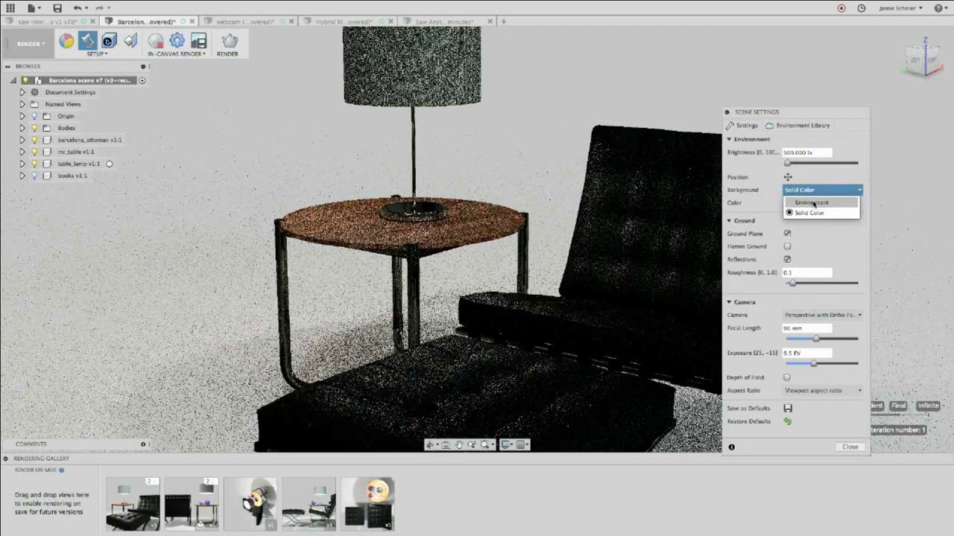
click(812, 203)
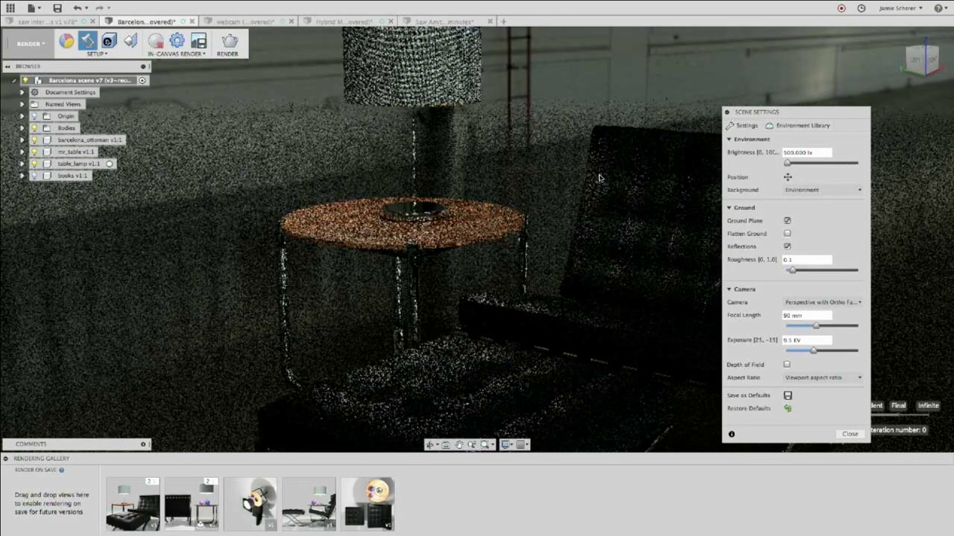
click(791, 154)
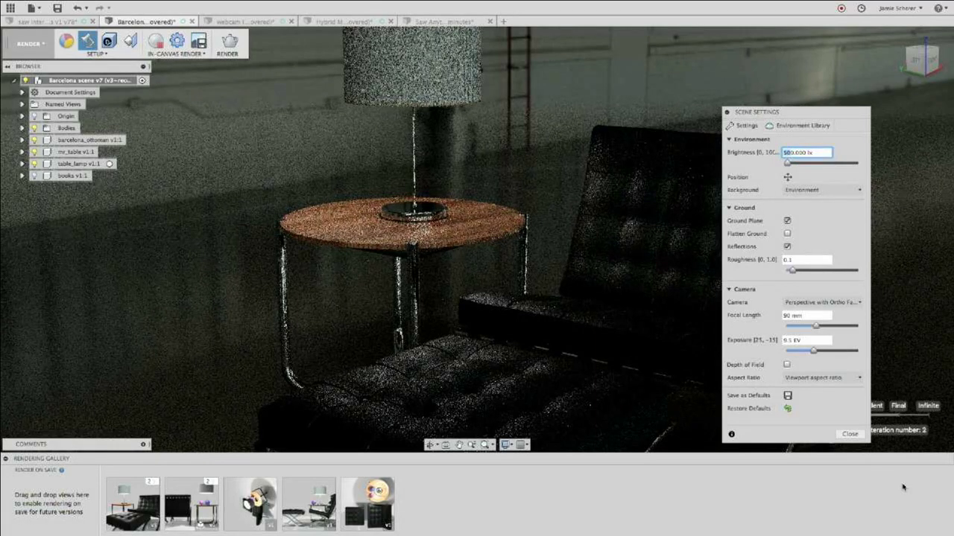
text(0)
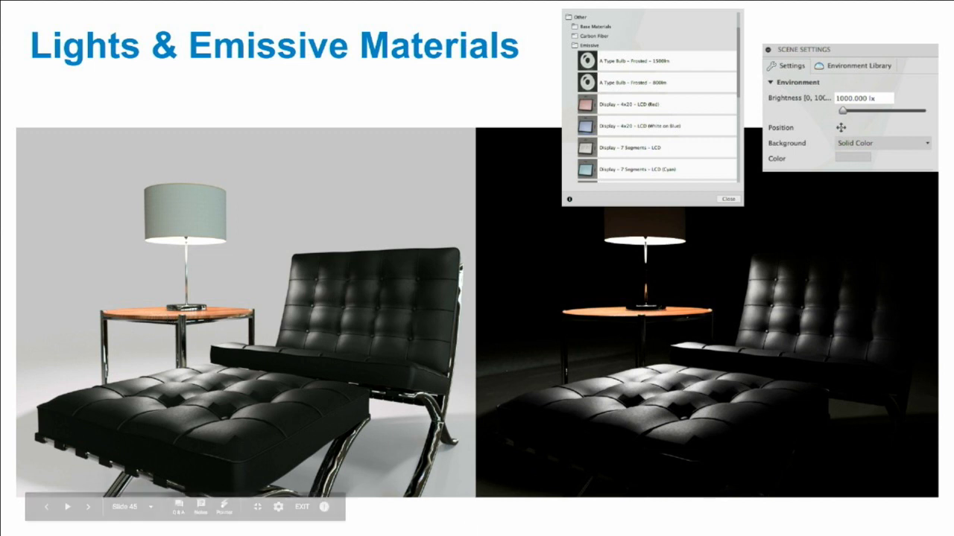
Advance the slideshow to Render Motion Studies, switch back to Fusion 360, and stop the in-canvas render with the scene settings closed.
key(Right)
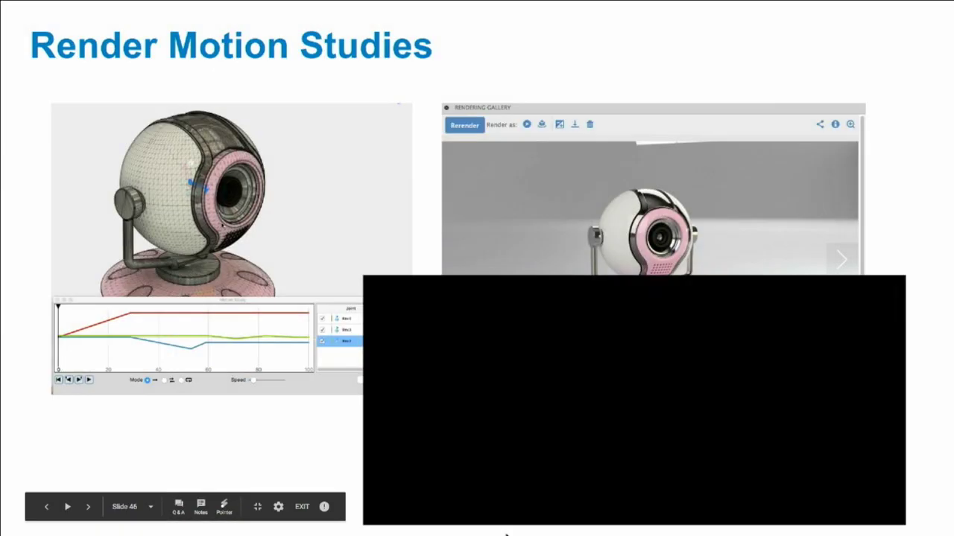
key(ctrl+Left)
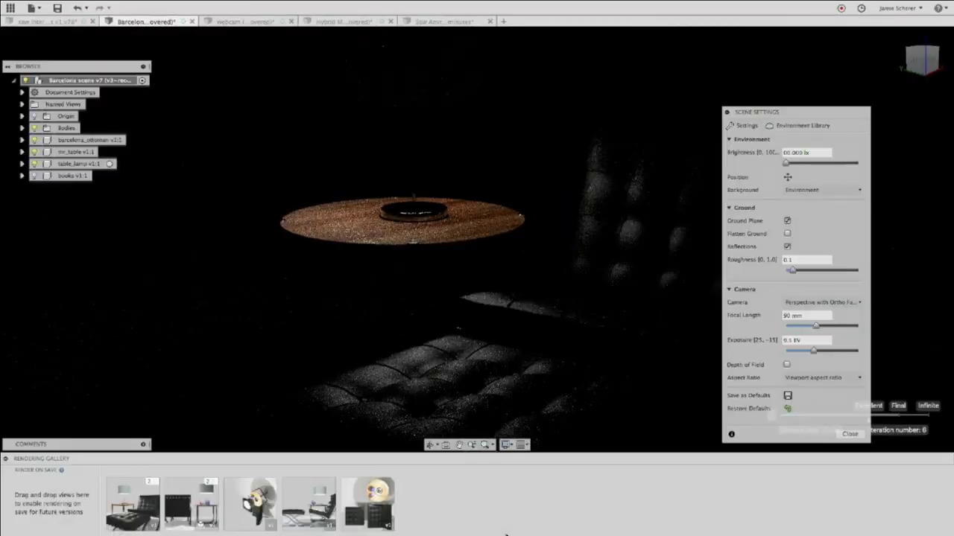
click(849, 433)
click(155, 41)
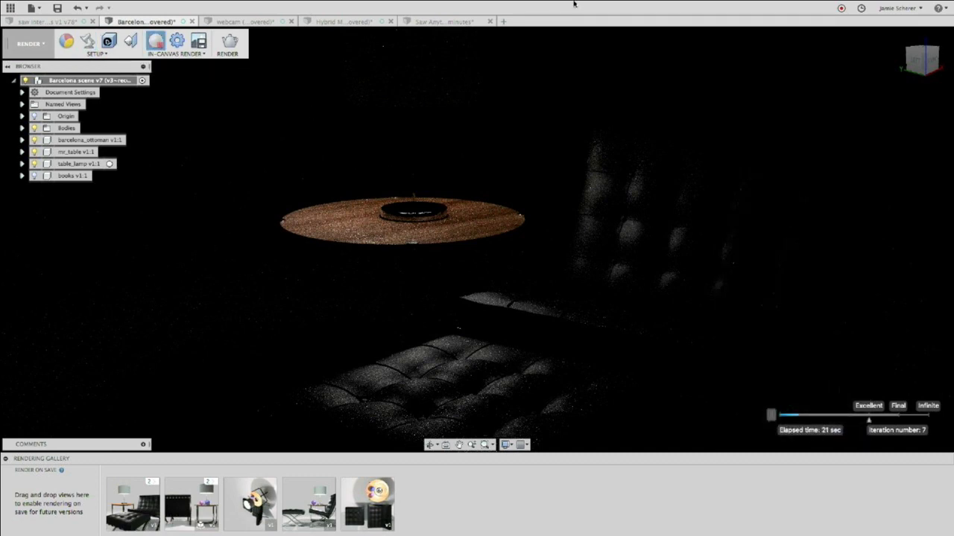
Open MotionStudy-1 in the webcam document and scrub its playhead to about step 91.
click(246, 21)
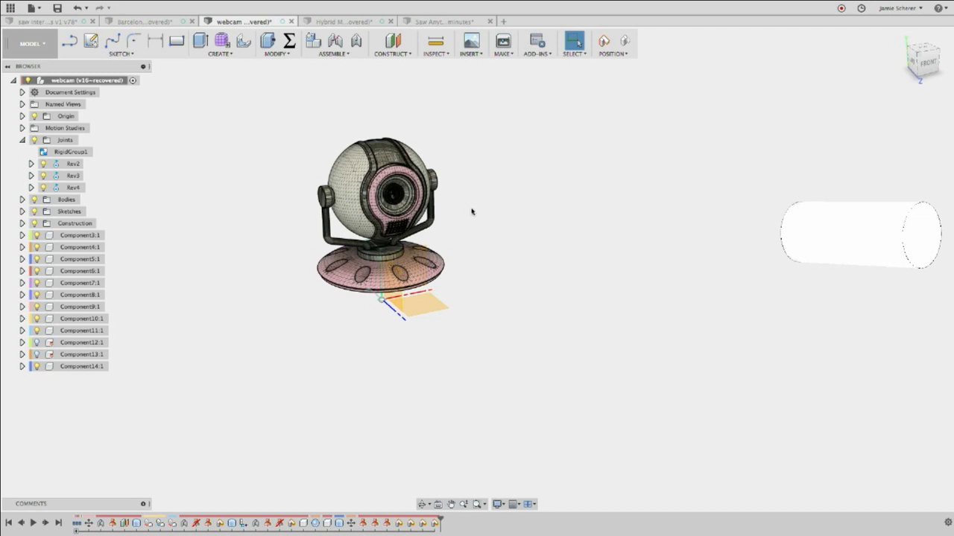
scroll(471, 210, up, 3)
middle_drag(472, 204, 501, 238)
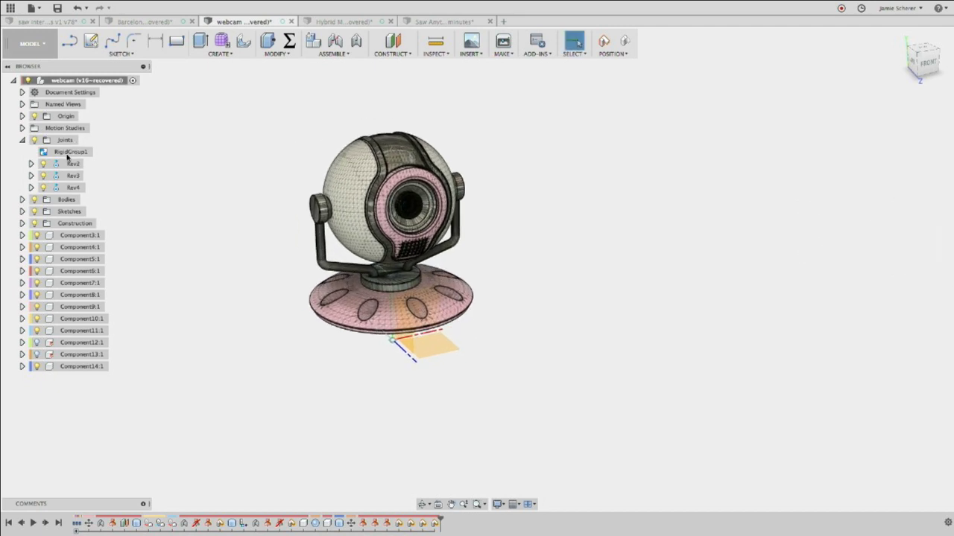
click(21, 129)
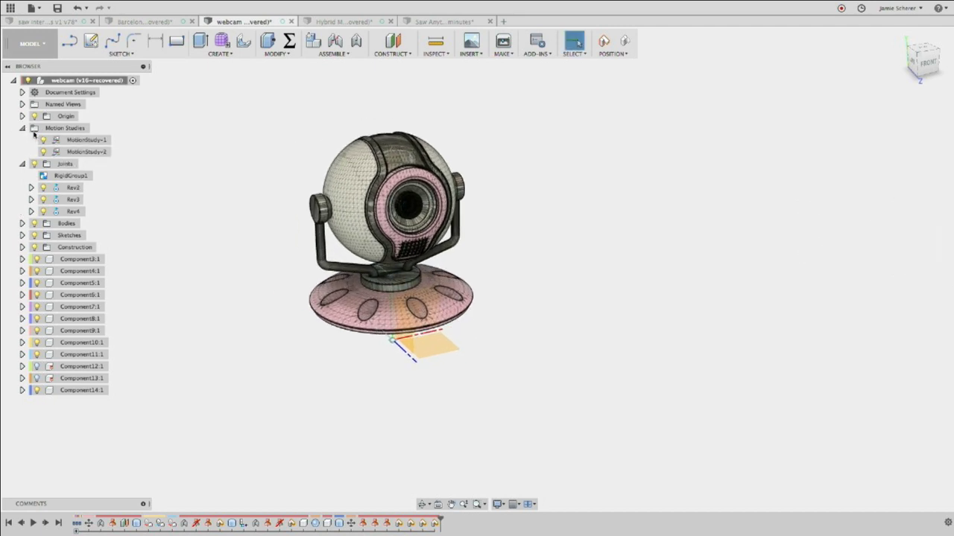
click(72, 140)
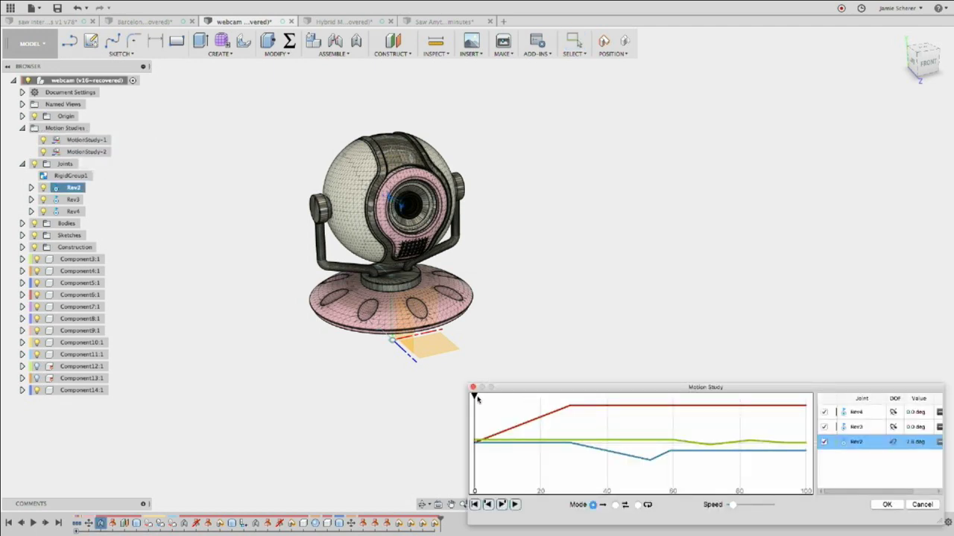
drag(475, 399, 767, 410)
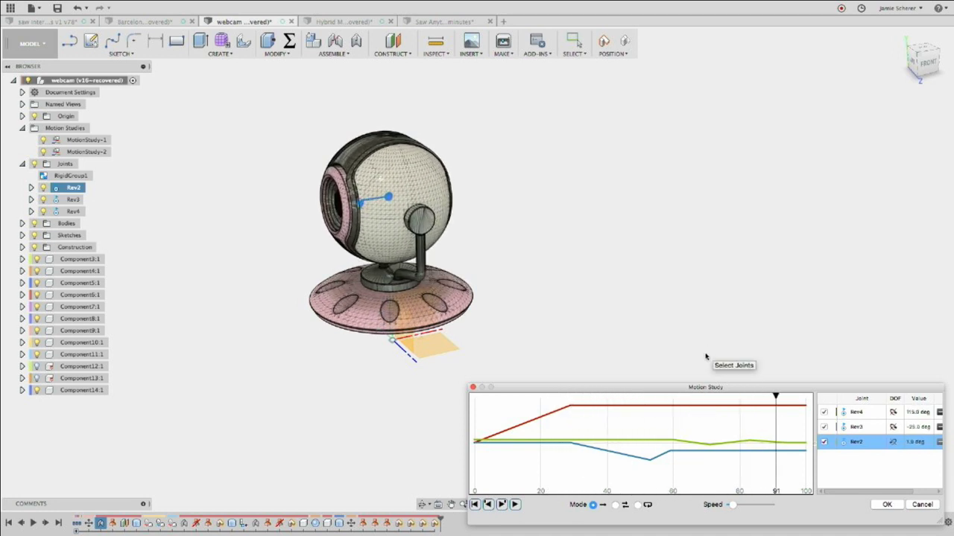
Review the v10 webcam still in the Render workspace's rendering gallery and play the rendered motion study video.
click(21, 46)
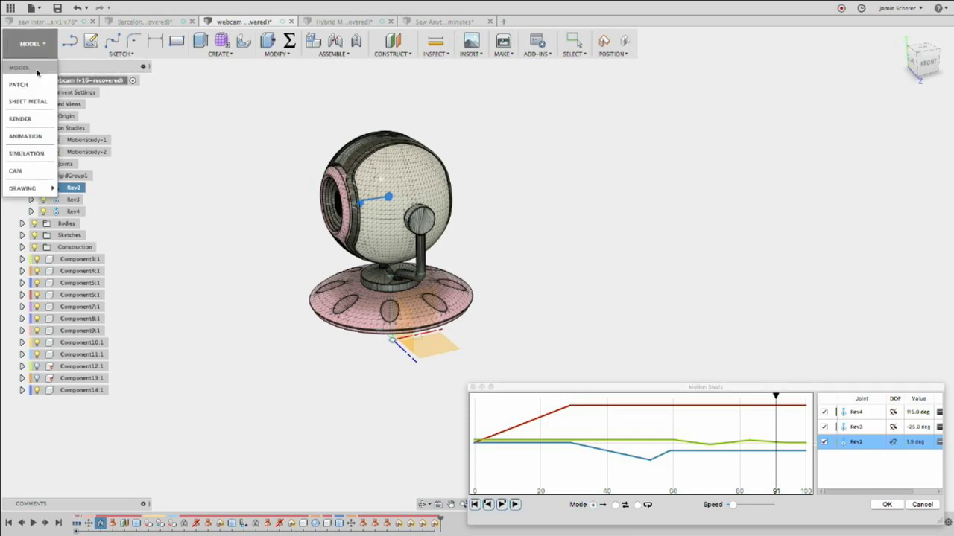
click(20, 119)
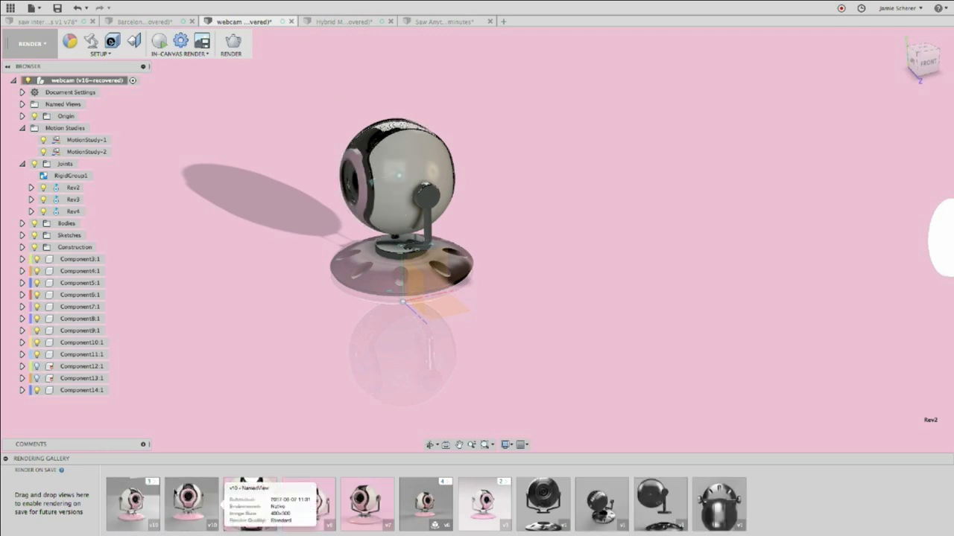
click(152, 482)
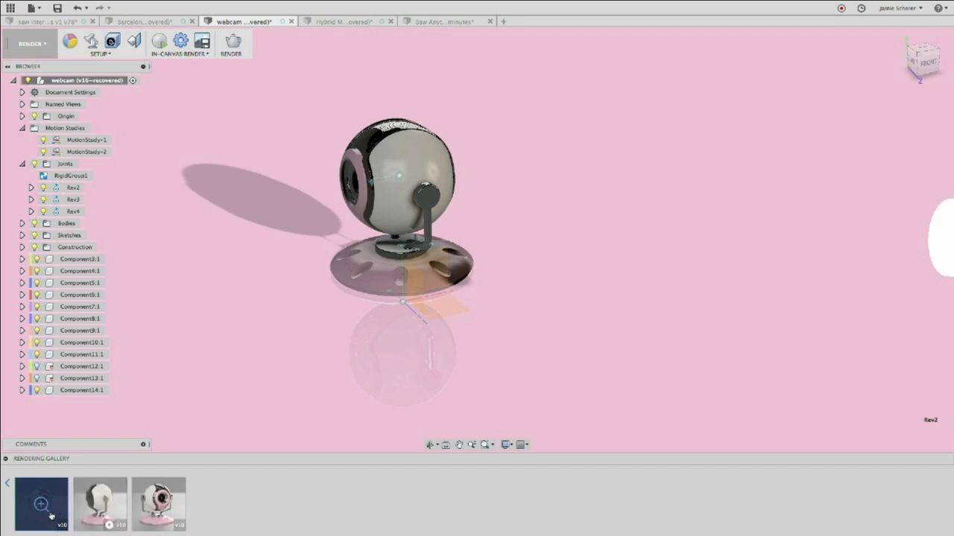
click(42, 507)
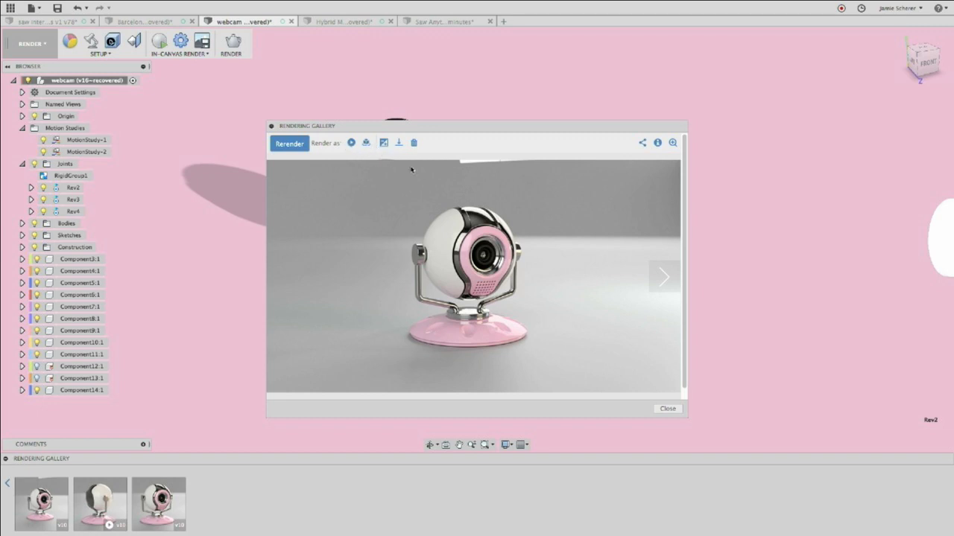
mouse_move(116, 504)
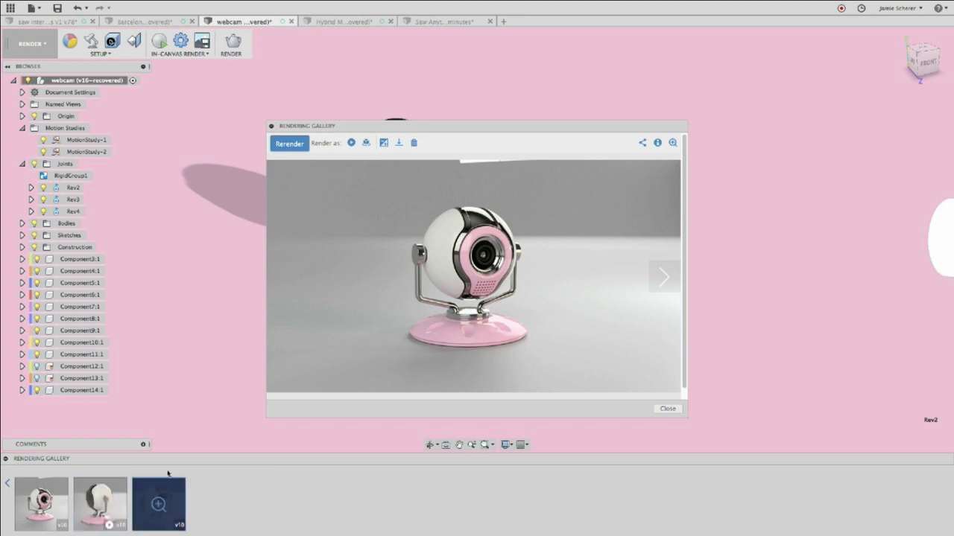
click(113, 503)
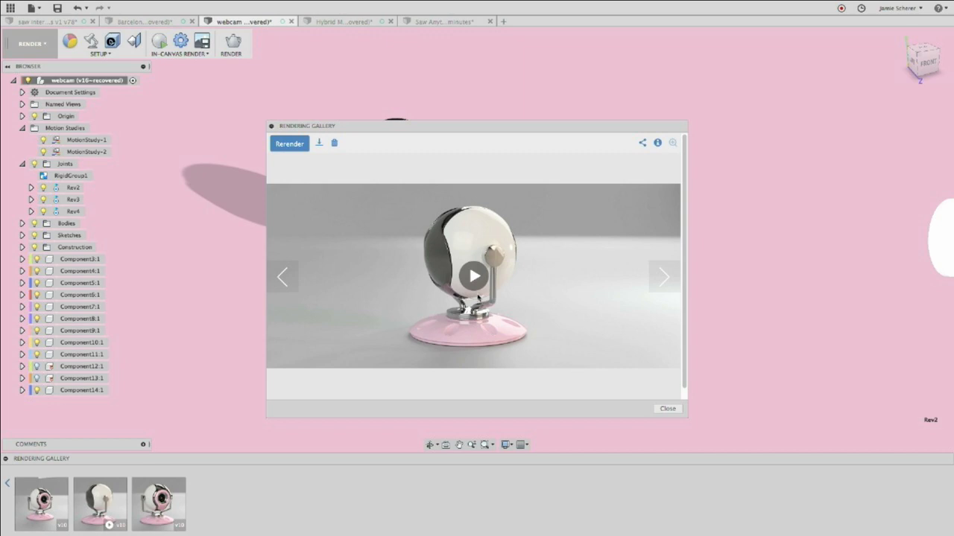
click(477, 292)
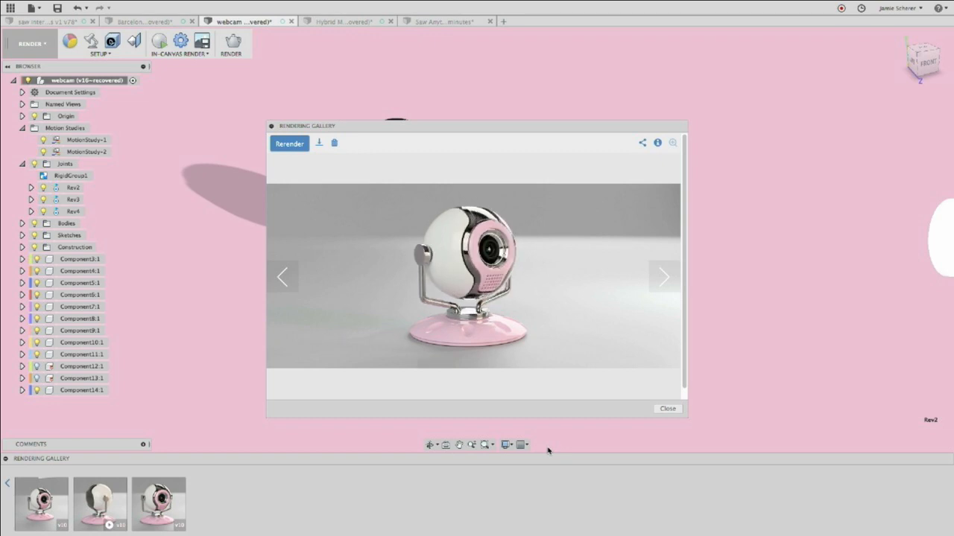
click(667, 408)
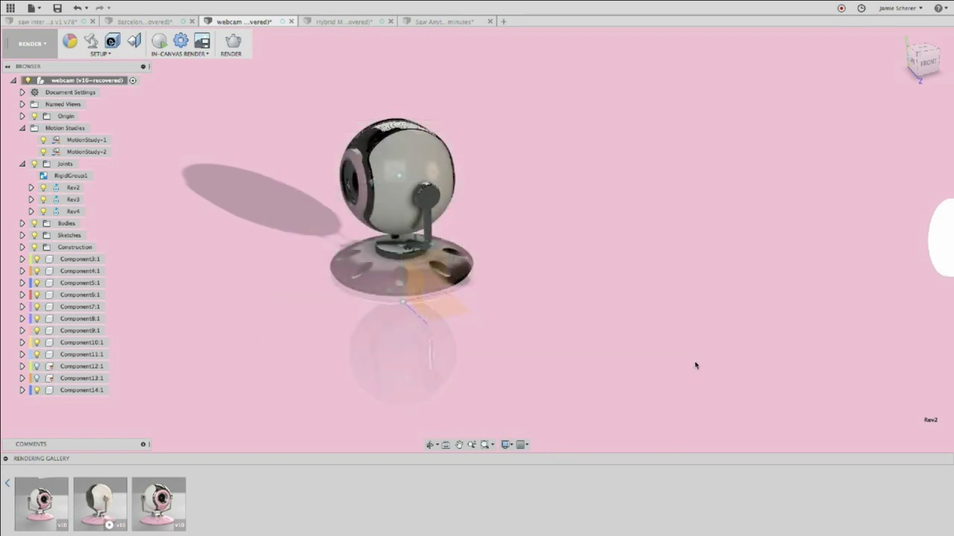
In the Model workspace, reposition the loose white cylinder and show Component13, the large sphere around the webcam.
click(32, 43)
click(35, 68)
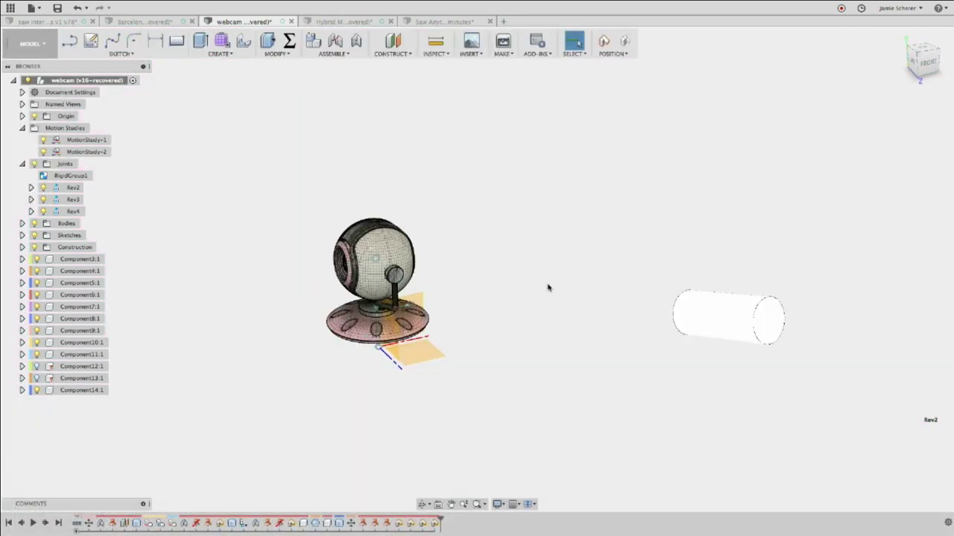
shift+middle_drag(532, 285, 353, 266)
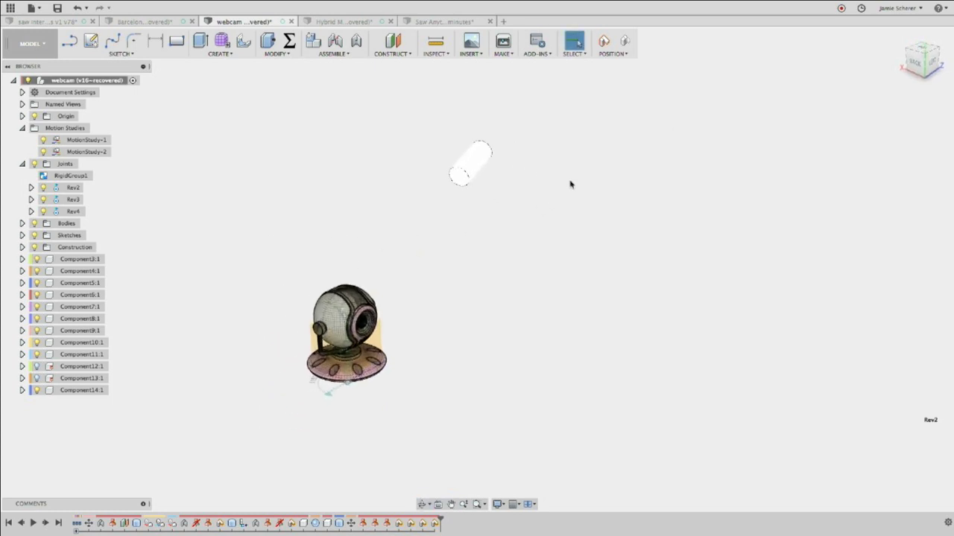
drag(477, 162, 575, 224)
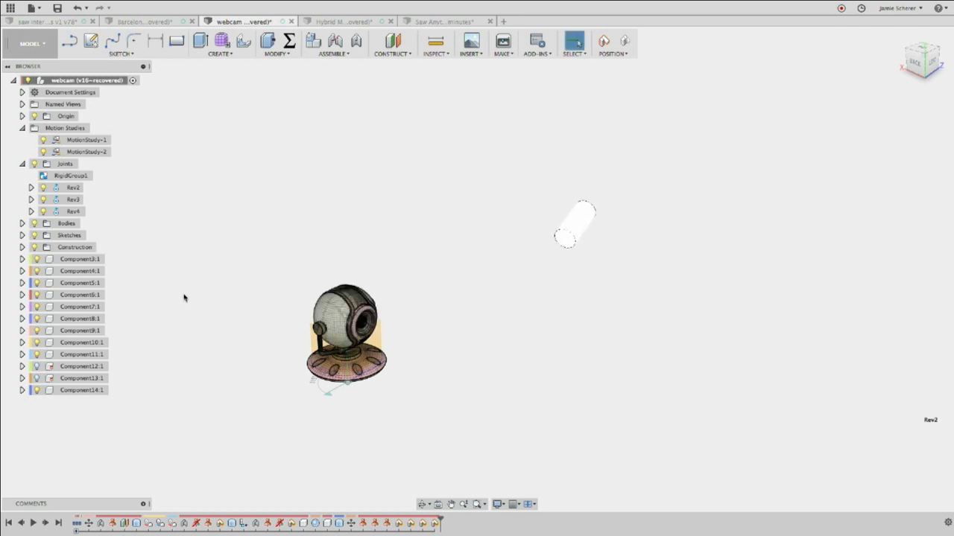
click(36, 379)
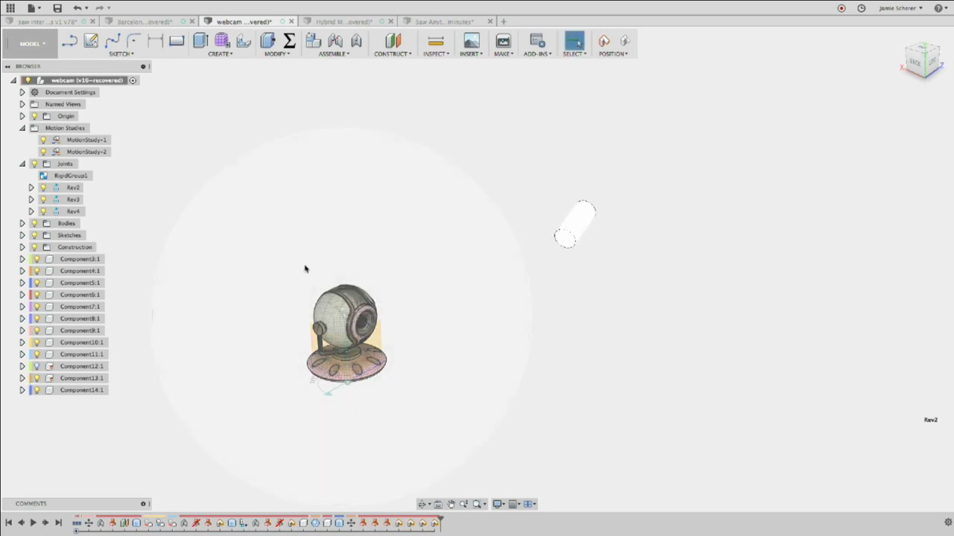
click(312, 270)
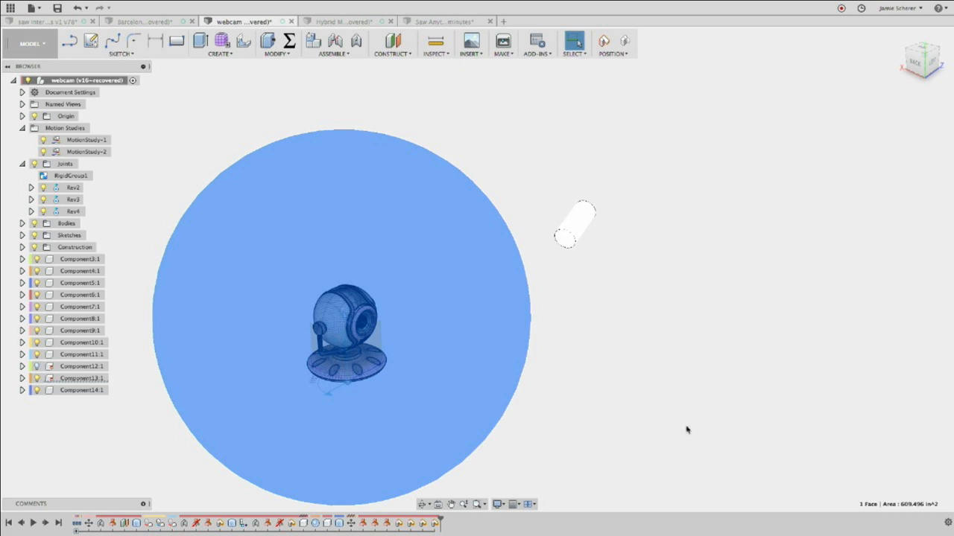
Capture the moved position and join the cylinder's end to the large sphere with a Revolute joint, offset about 10.18 in along Z.
key(Delete)
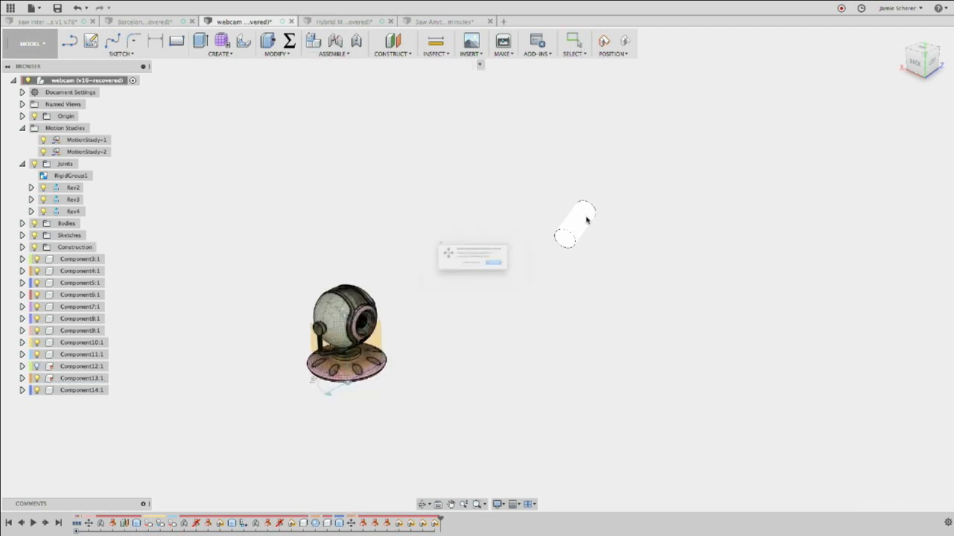
click(467, 275)
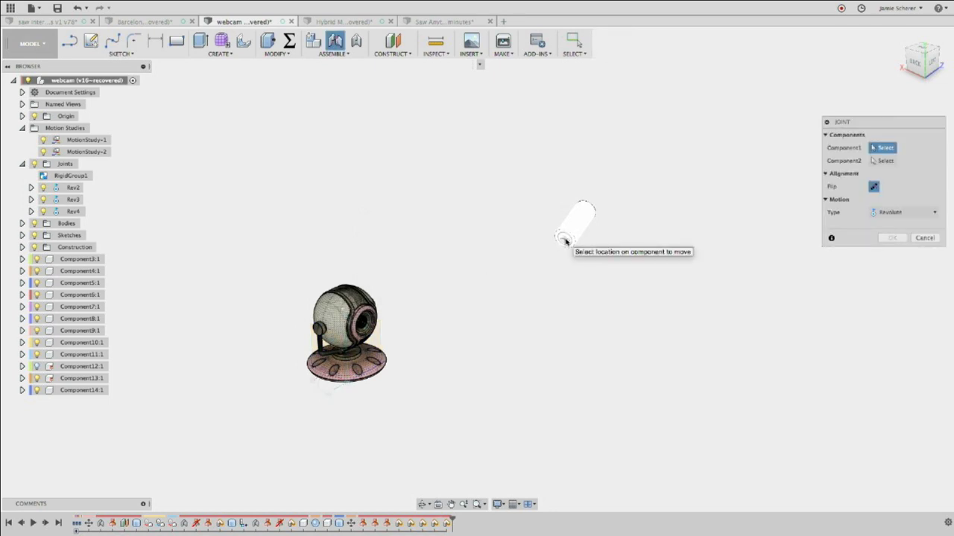
click(566, 239)
click(447, 286)
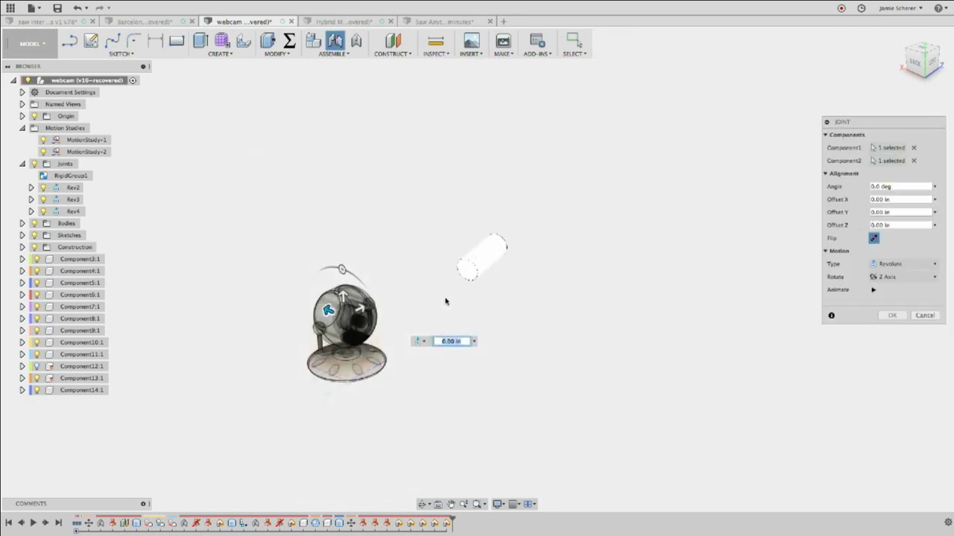
shift+middle_drag(390, 345, 372, 347)
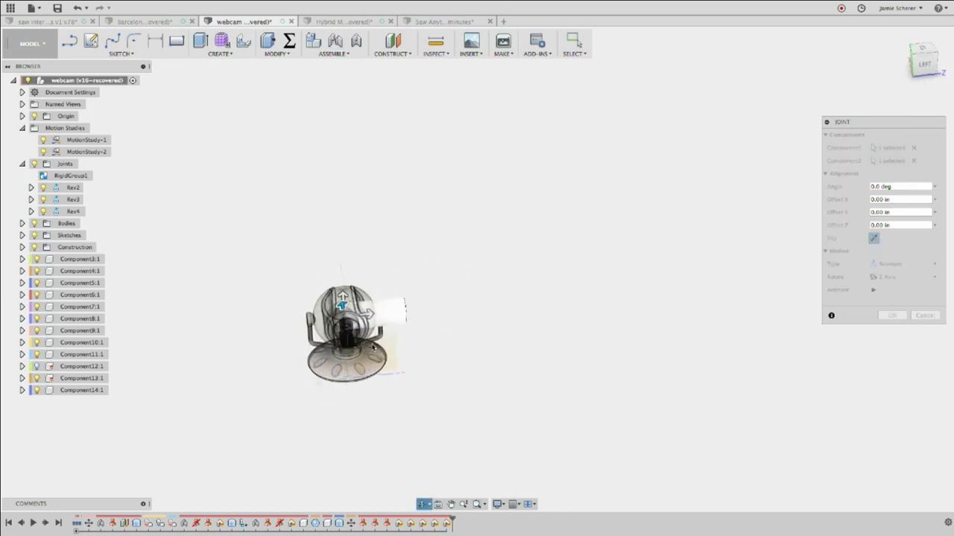
drag(366, 313, 629, 300)
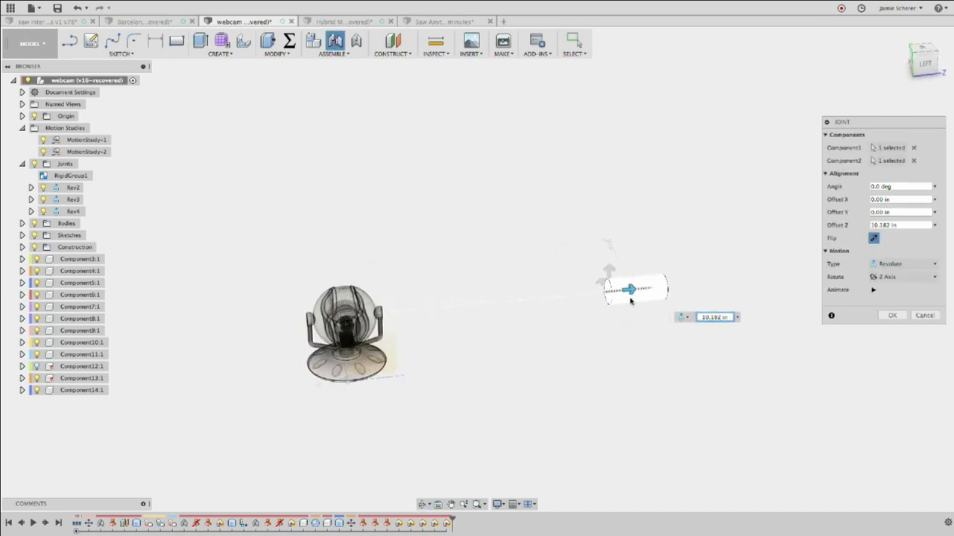
click(888, 316)
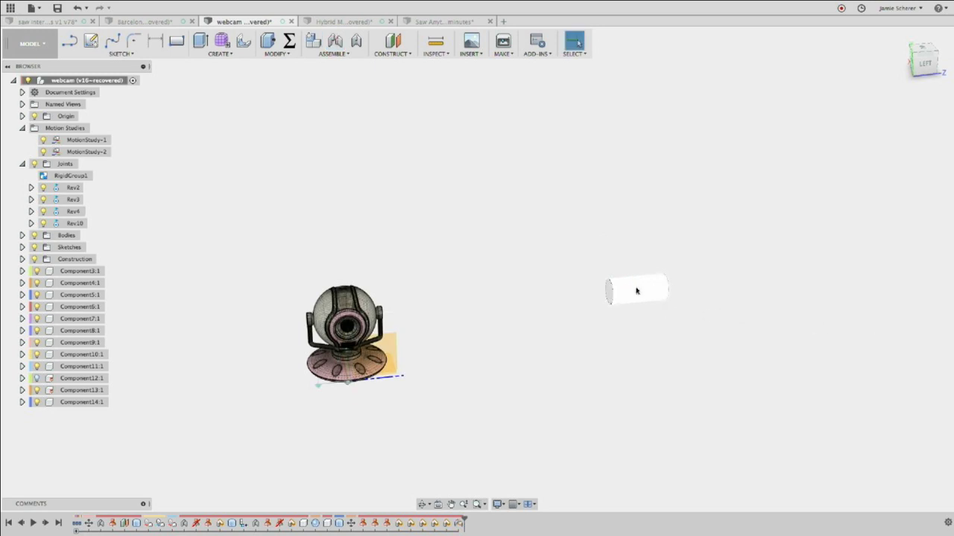
Change the motion type of the joint between the white cylinder and the large sphere to Ball.
shift+middle_drag(522, 256, 558, 223)
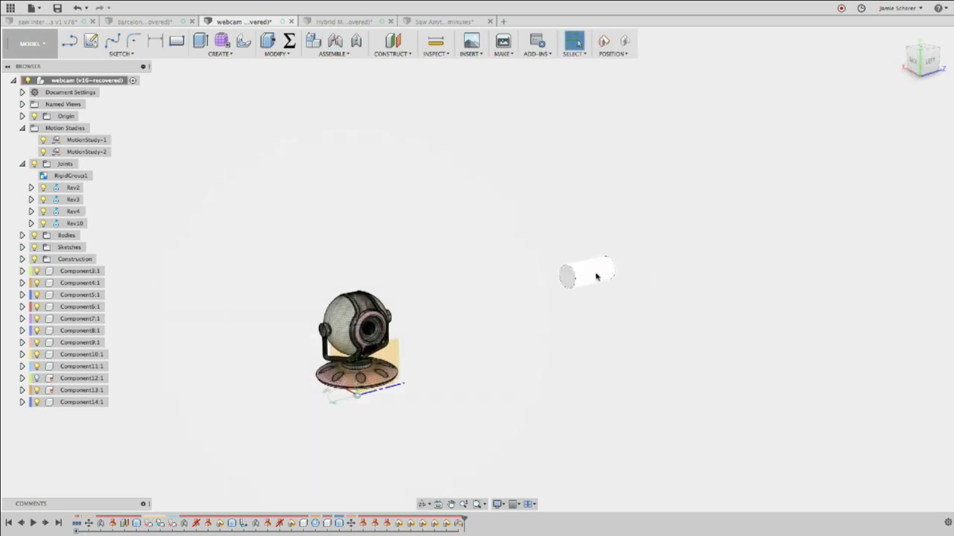
click(262, 254)
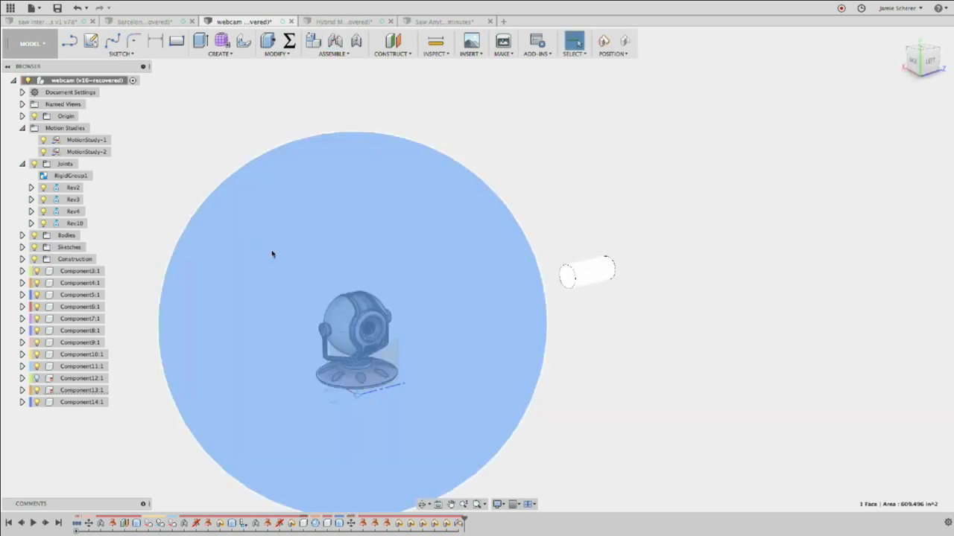
key(Escape)
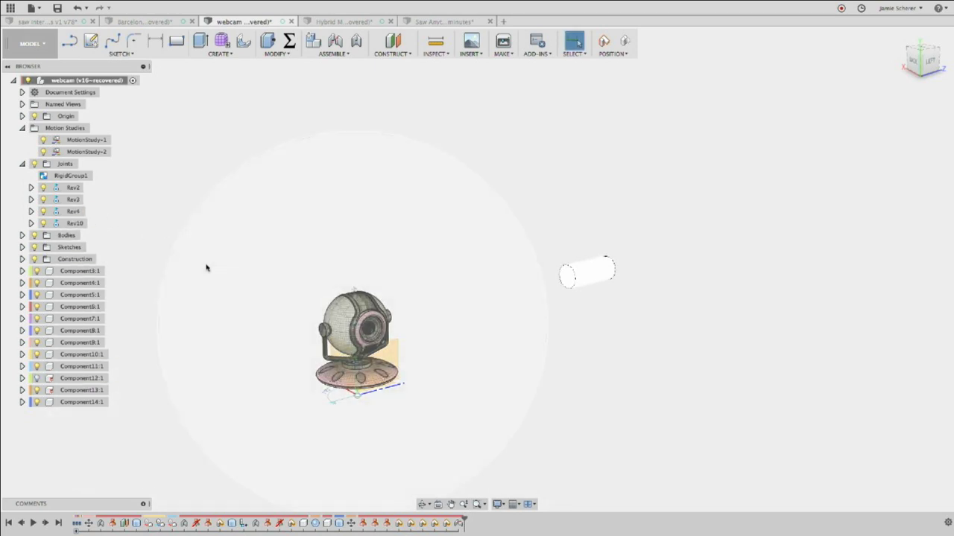
double_click(460, 523)
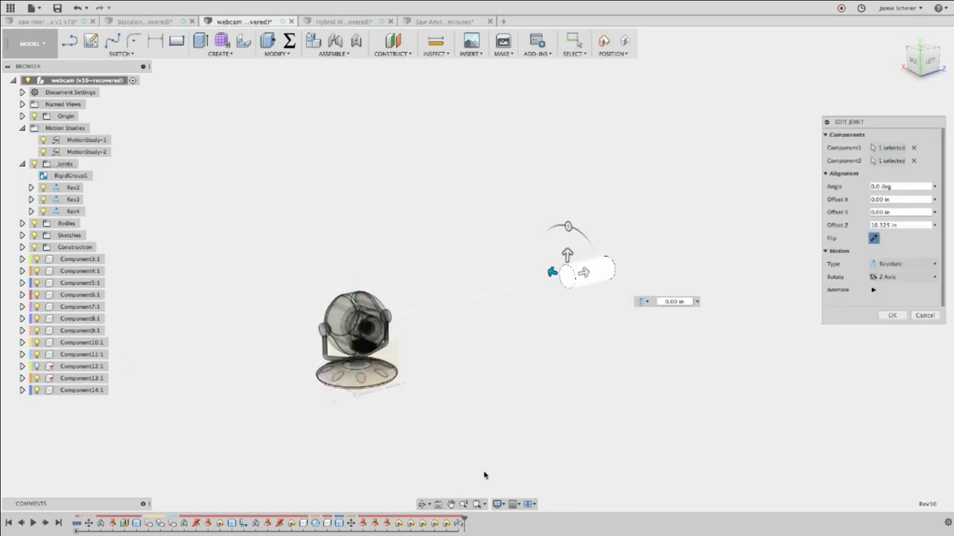
click(899, 263)
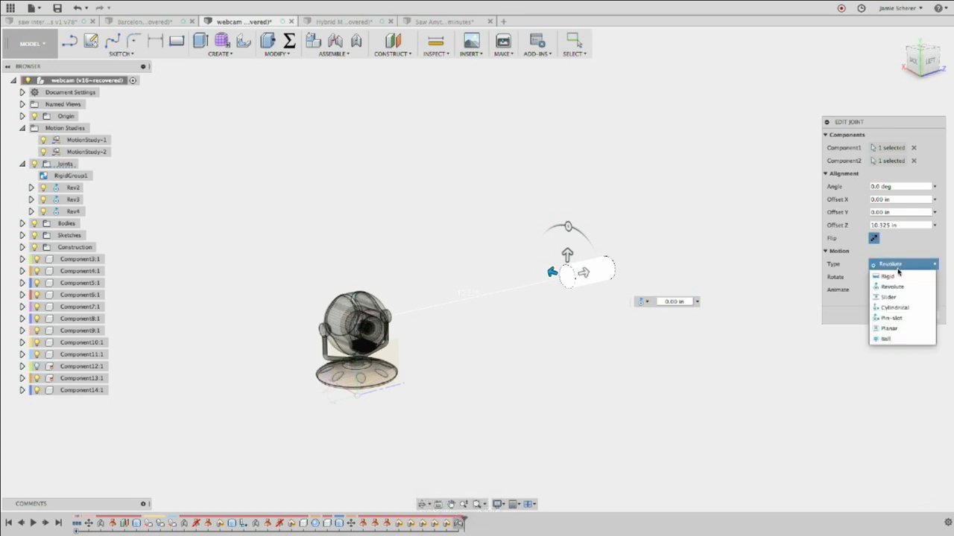
click(887, 339)
click(892, 328)
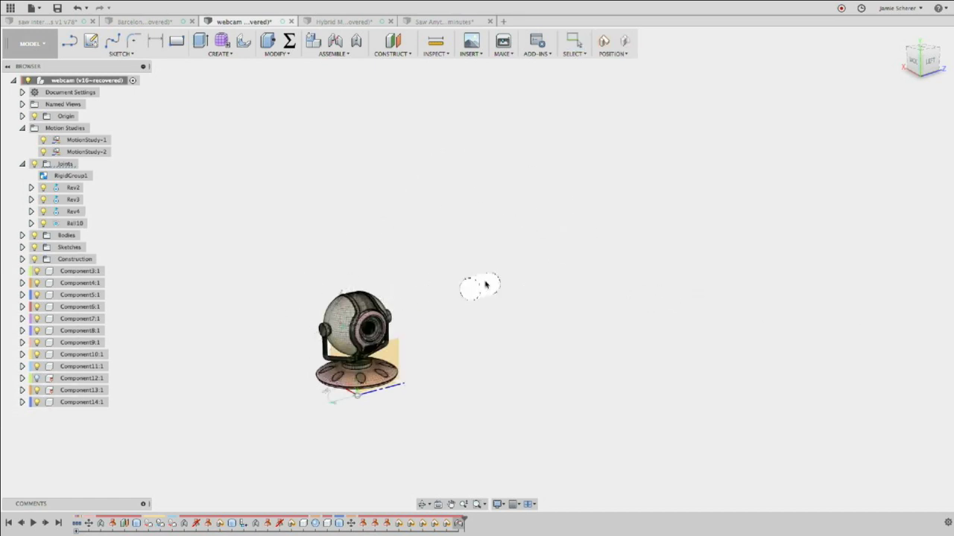
Swing the light cylinder up around the webcam and inspect its placement from several angles in the Render workspace.
drag(486, 284, 588, 193)
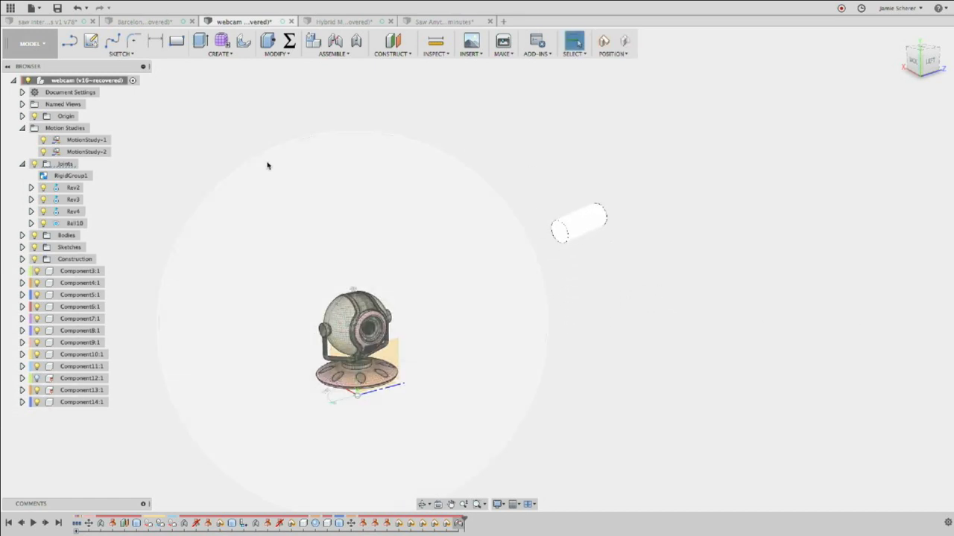
click(43, 50)
click(29, 118)
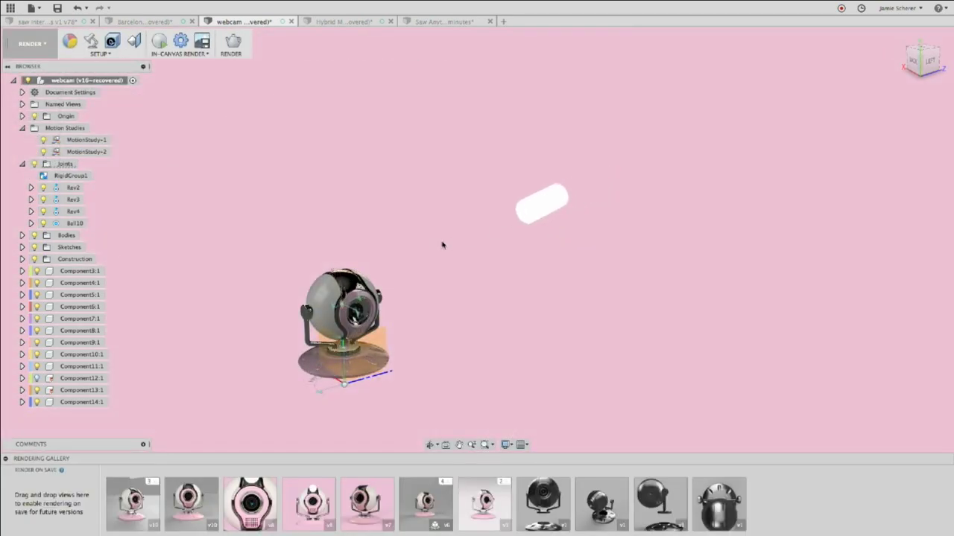
drag(441, 245, 530, 246)
shift+middle_drag(555, 283, 533, 269)
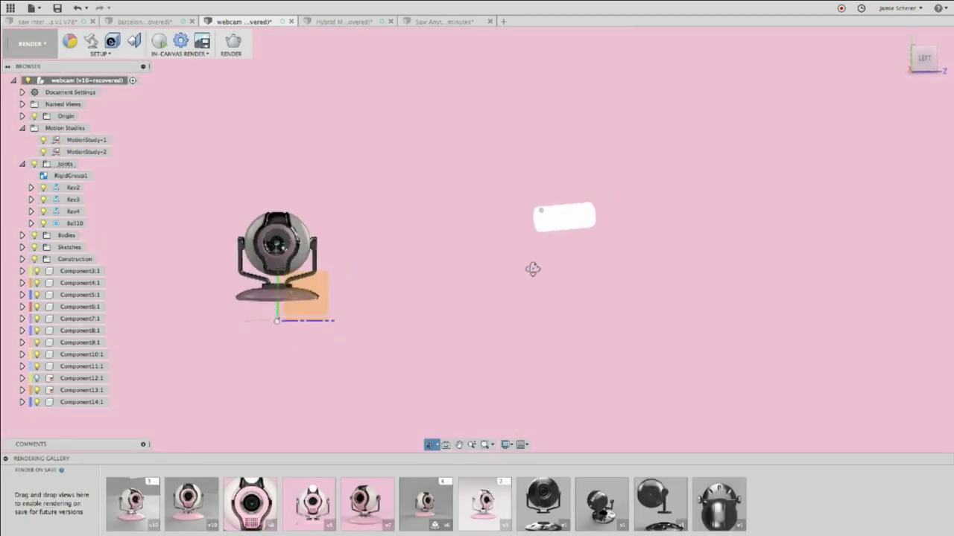
drag(532, 269, 412, 185)
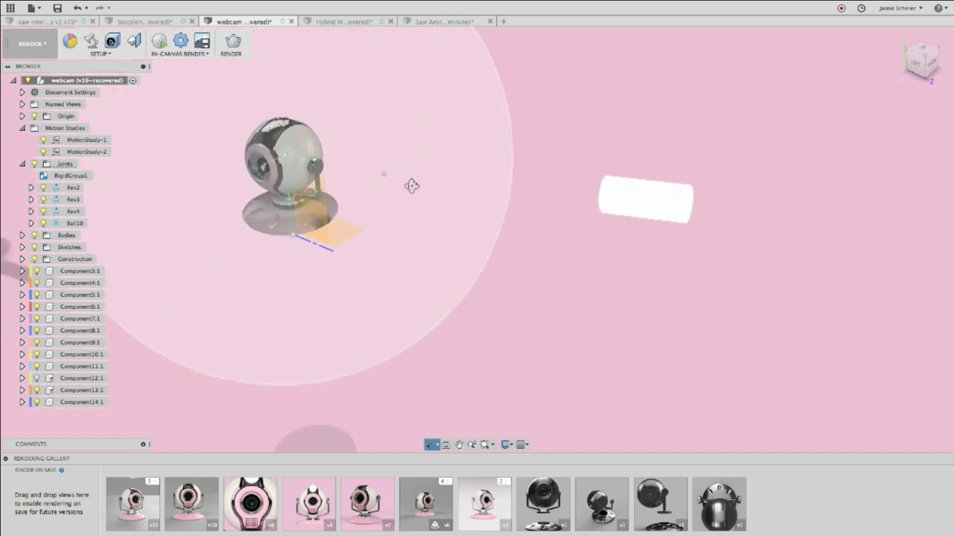
scroll(440, 195, up, 1)
middle_drag(469, 213, 510, 272)
scroll(537, 249, down, 2)
drag(666, 251, 234, 151)
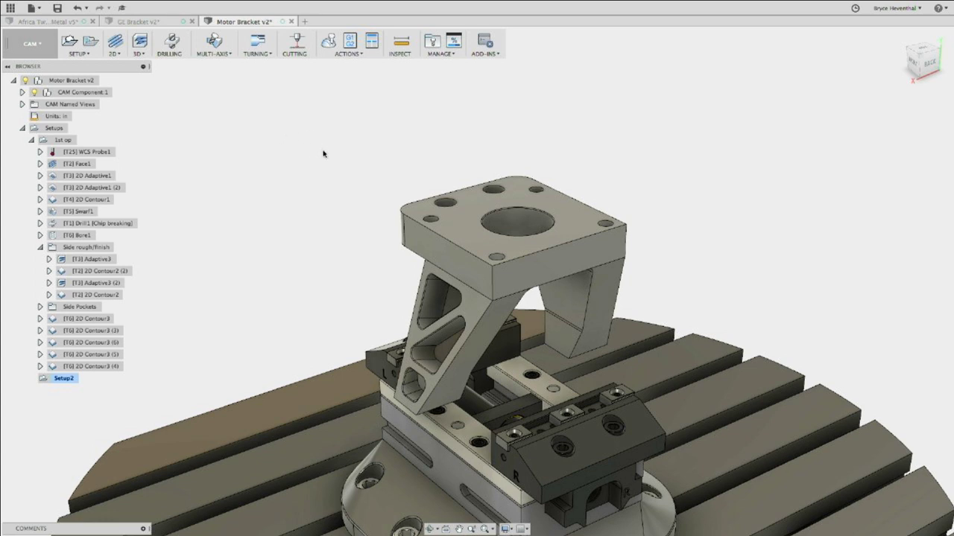
Compare and edit the 1st op operations from WCS Probe1 through Bore1, filtering the parameters by "cool".
middle_drag(324, 154, 280, 143)
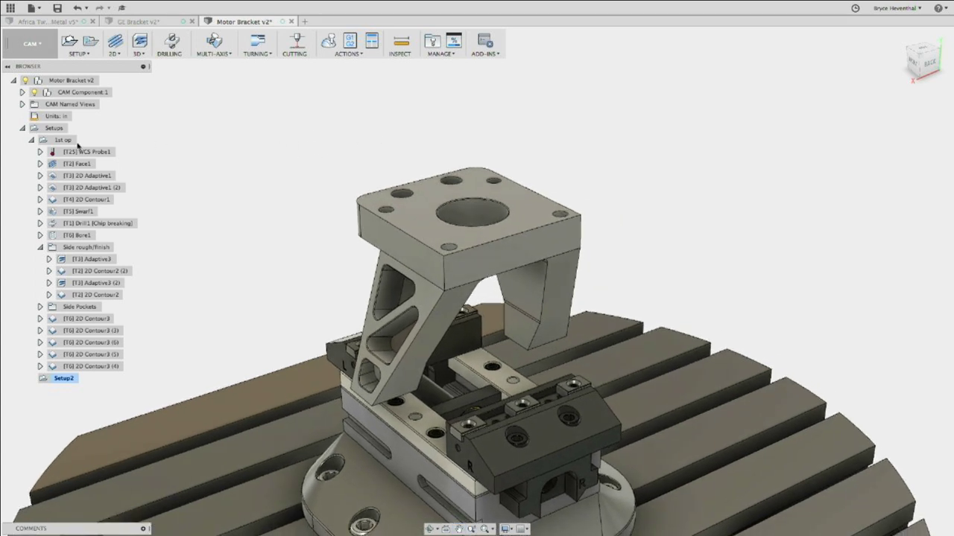
click(79, 152)
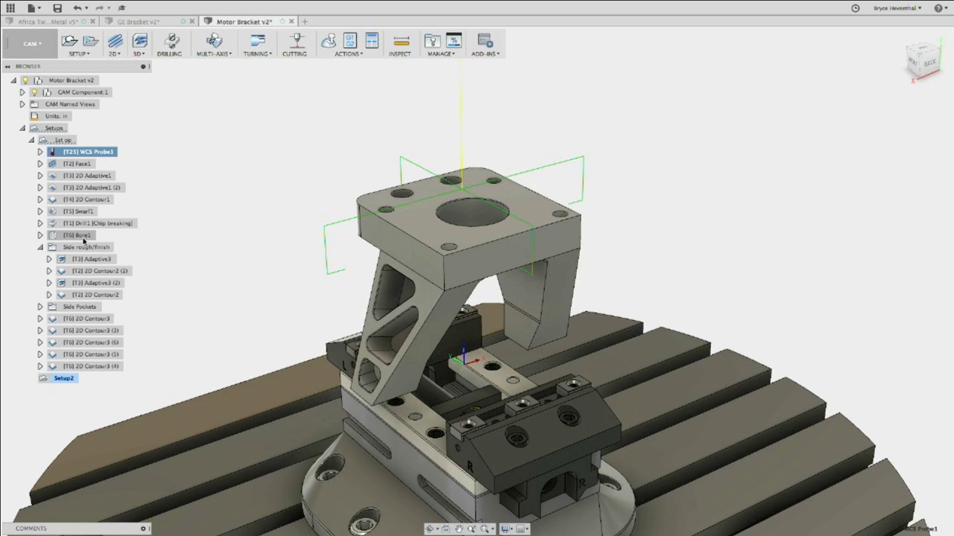
shift+click(82, 236)
right_click(84, 238)
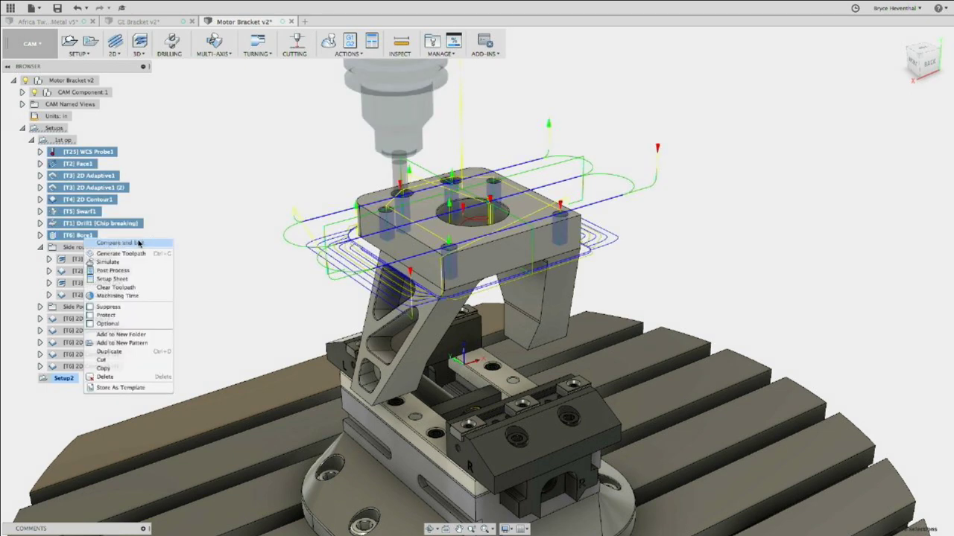
click(139, 243)
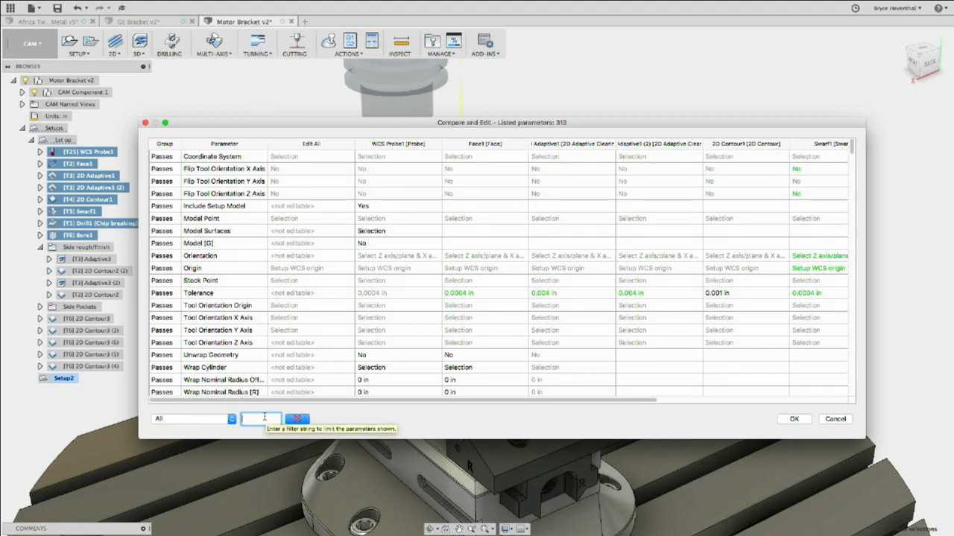
text(cool)
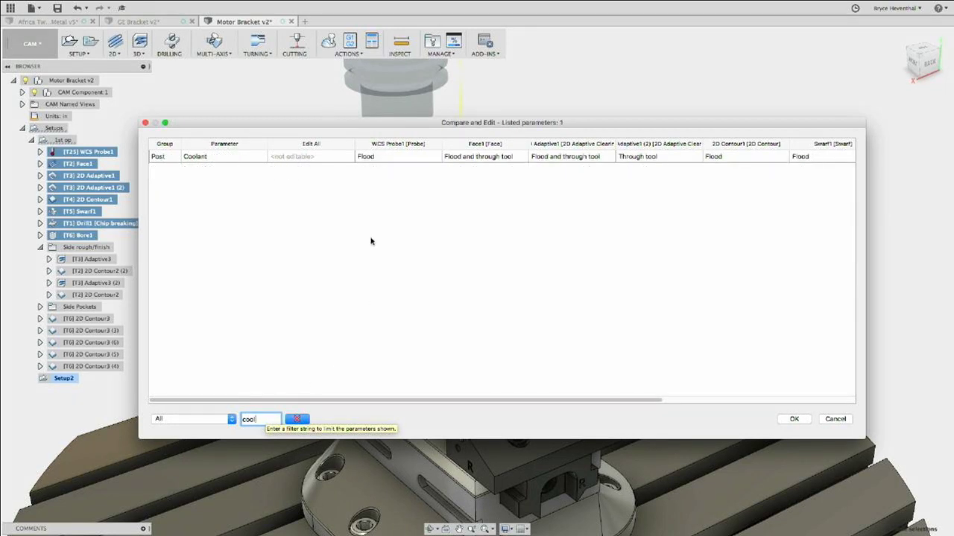
Set the Coolant parameter to Mist for WCS Probe1 and to Flood and through tool for Face1.
click(329, 159)
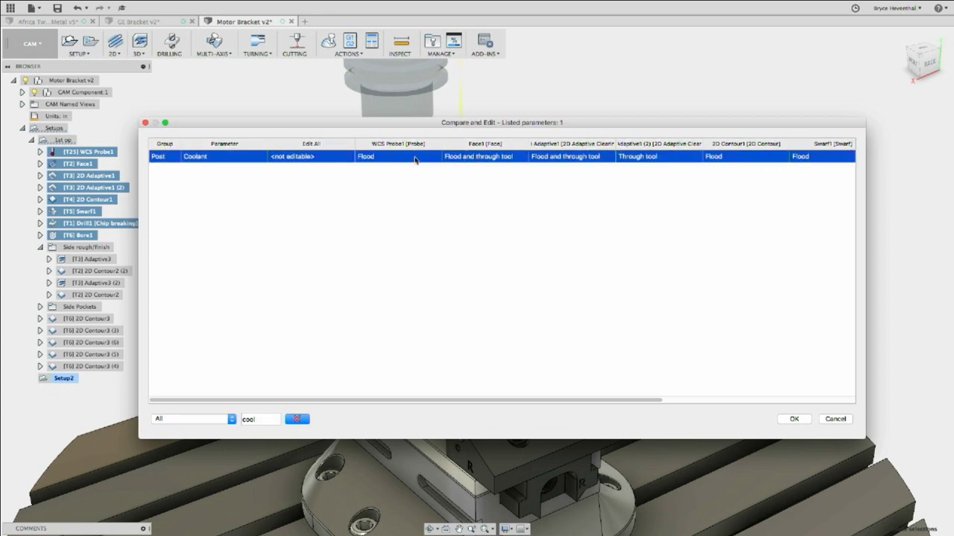
click(441, 213)
click(500, 159)
click(500, 157)
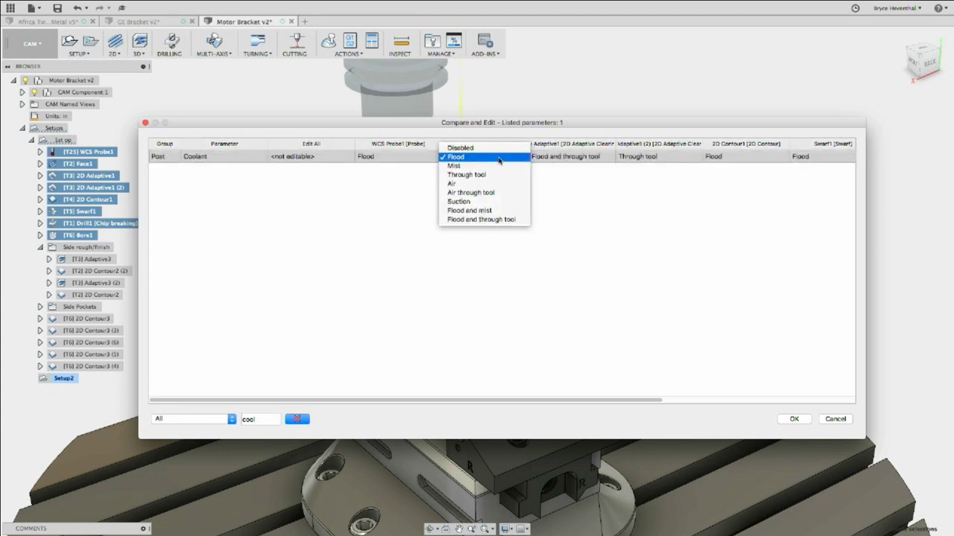
click(492, 168)
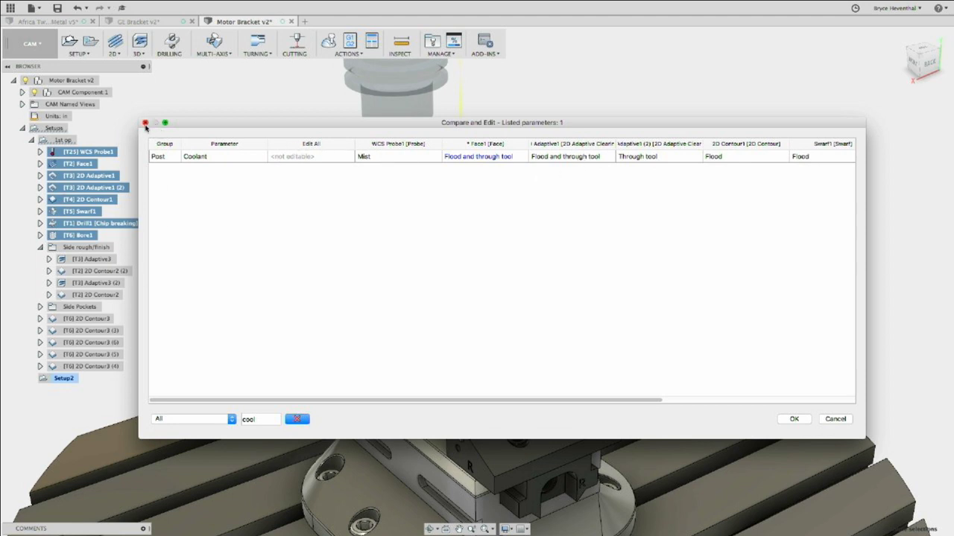
Clear the parameter filter, look through the full parameter list, and accept the comparison without updating the modified operation.
click(297, 419)
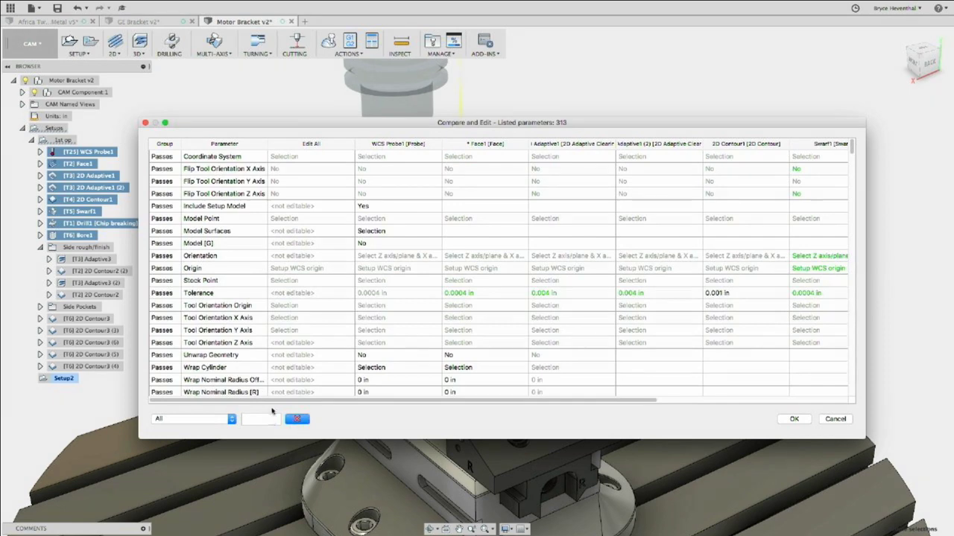
scroll(283, 267, down, 5)
scroll(282, 269, up, 5)
scroll(282, 269, down, 3)
scroll(243, 325, down, 2)
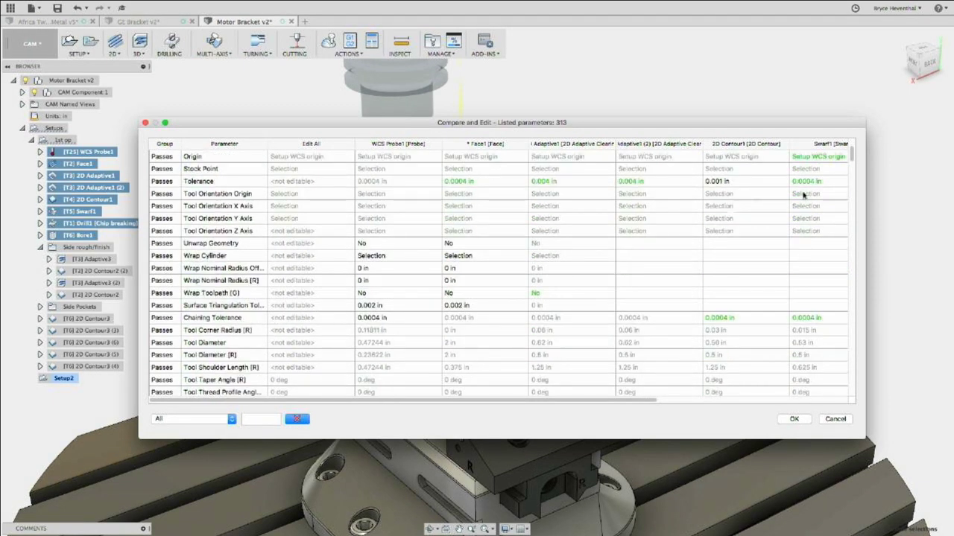
click(797, 421)
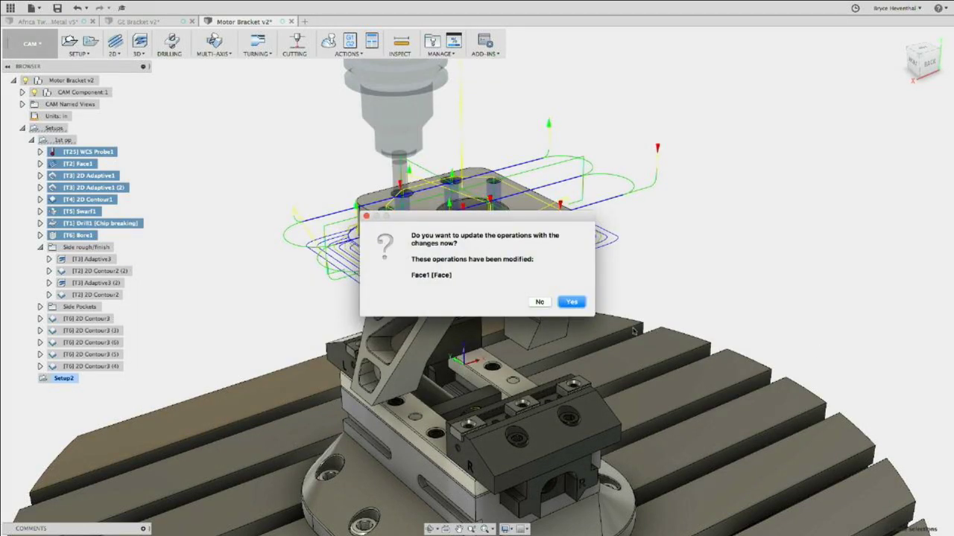
click(544, 302)
click(291, 123)
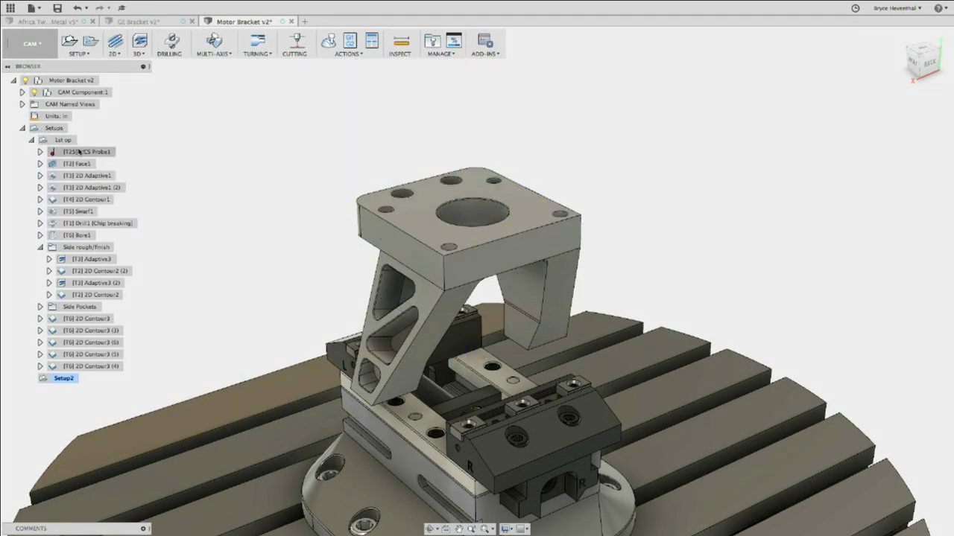
click(63, 378)
right_click(63, 377)
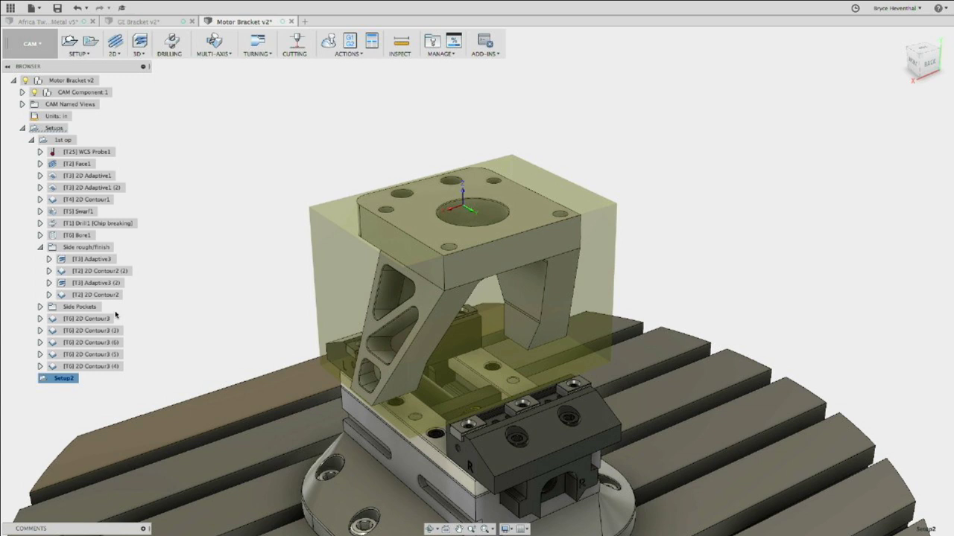
right_click(66, 380)
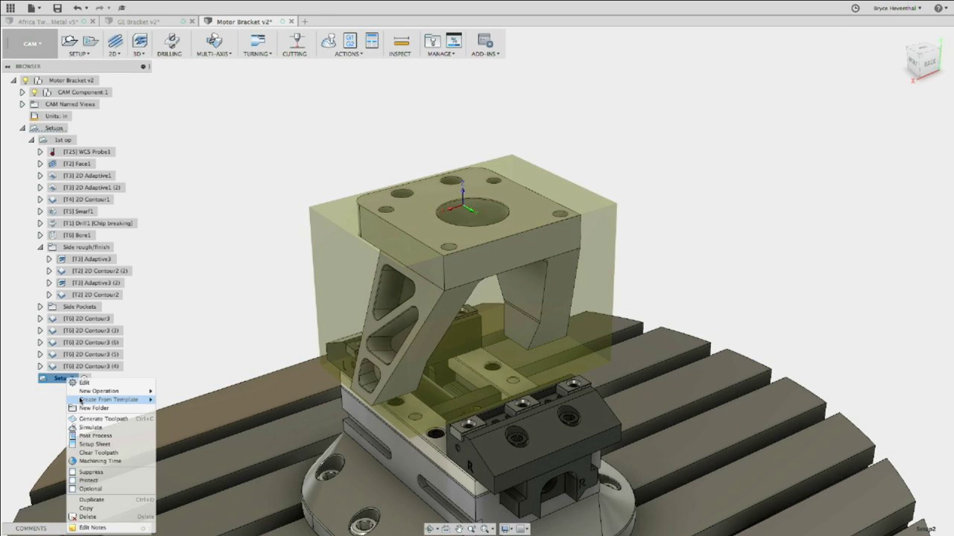
mouse_move(80, 402)
click(88, 319)
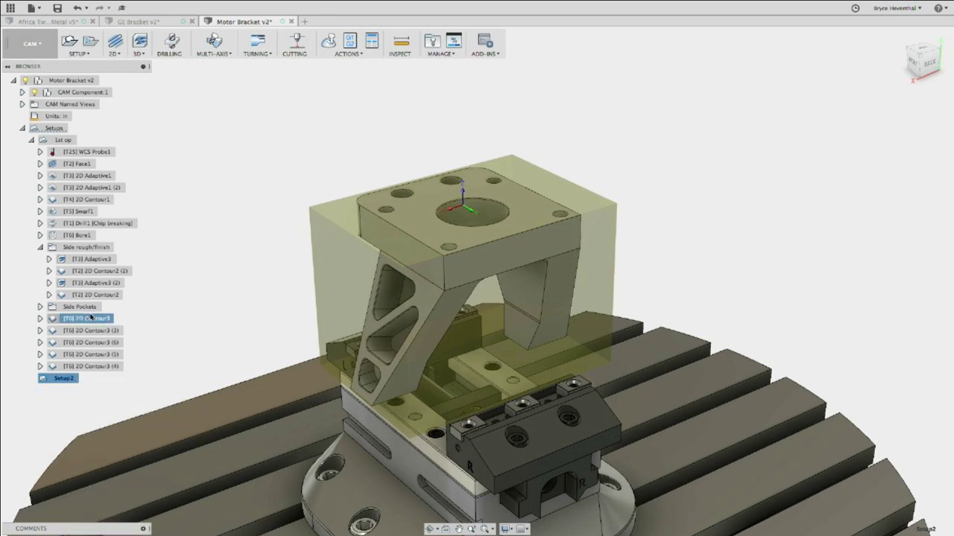
Create operations in Setup2 from the 3D Template.f3dhsm-template file and expand the setup to list them.
right_click(63, 377)
mouse_move(85, 399)
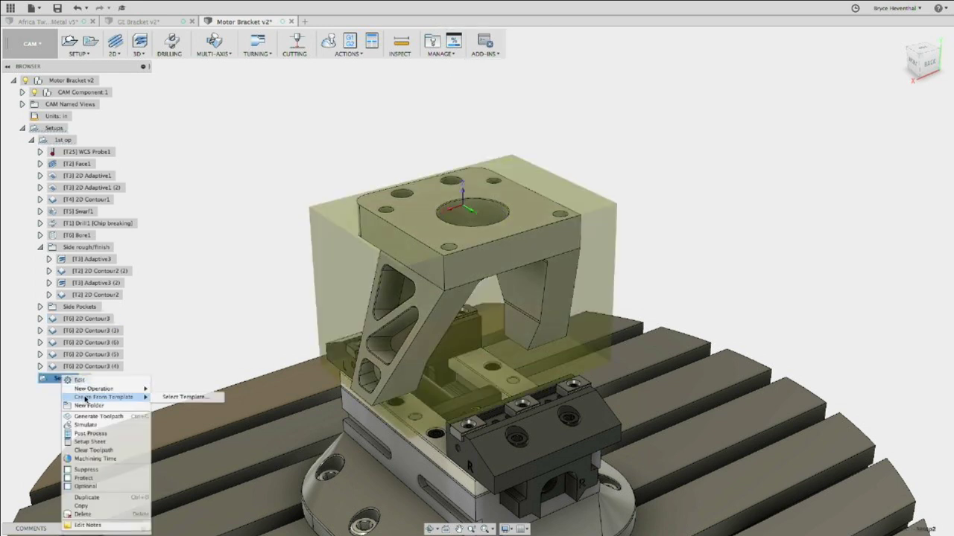
click(187, 396)
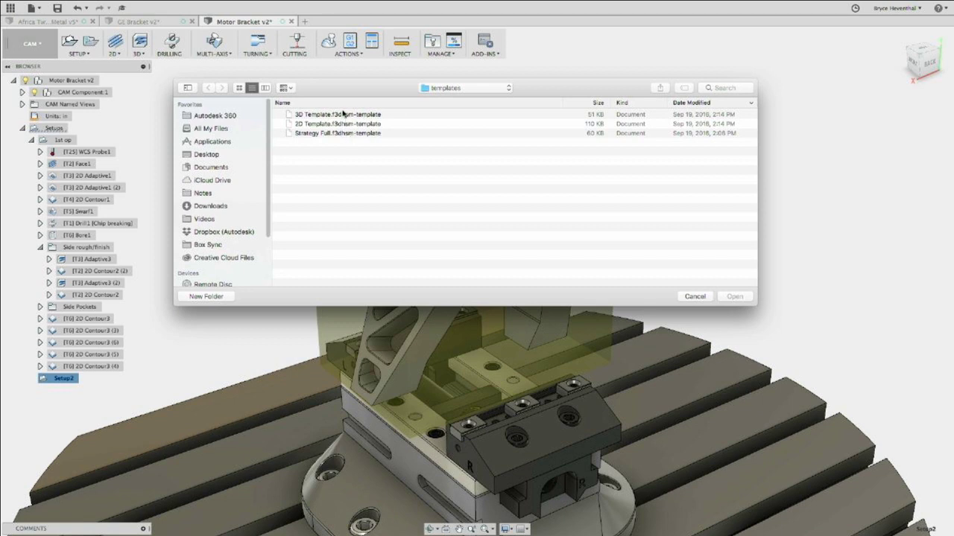
click(337, 115)
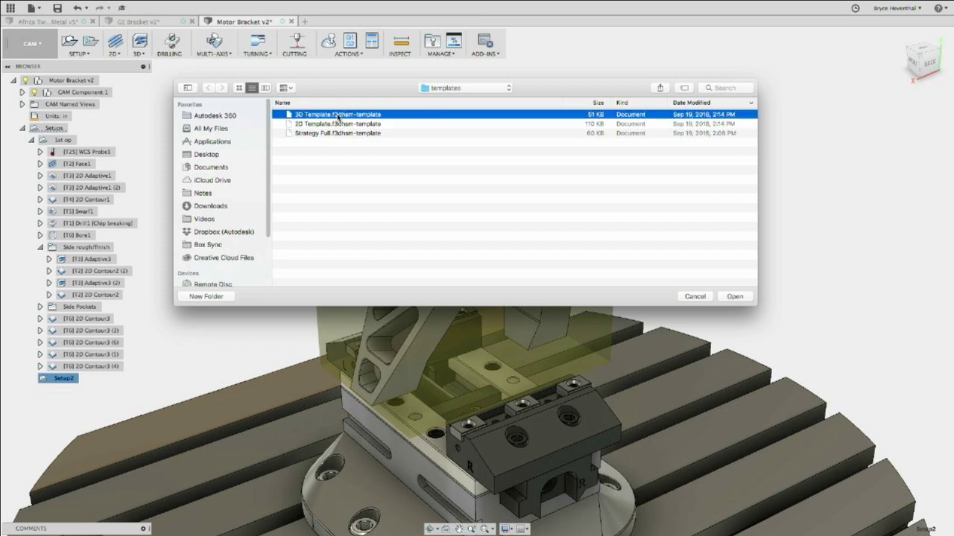
click(734, 296)
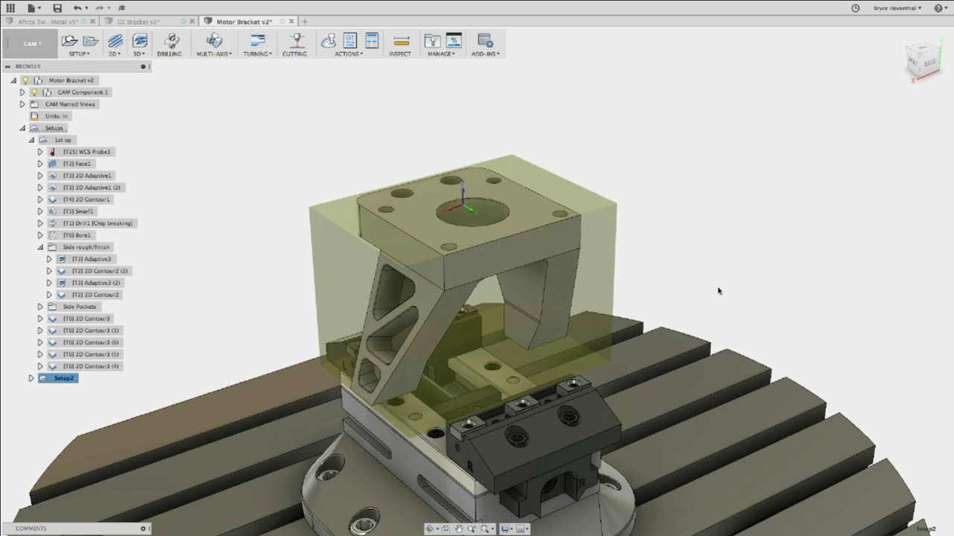
click(32, 379)
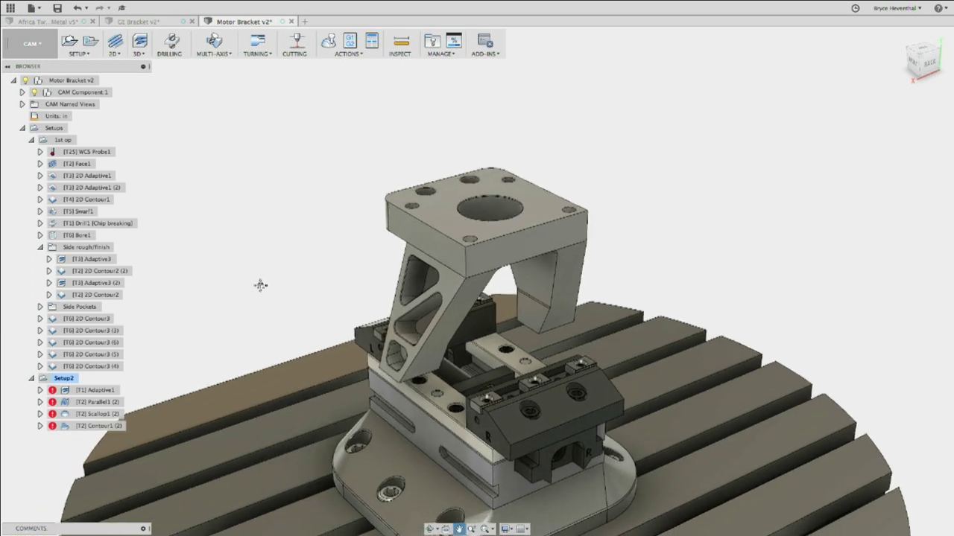
Start a toolpath simulation of the whole 1st op setup.
click(337, 44)
click(506, 275)
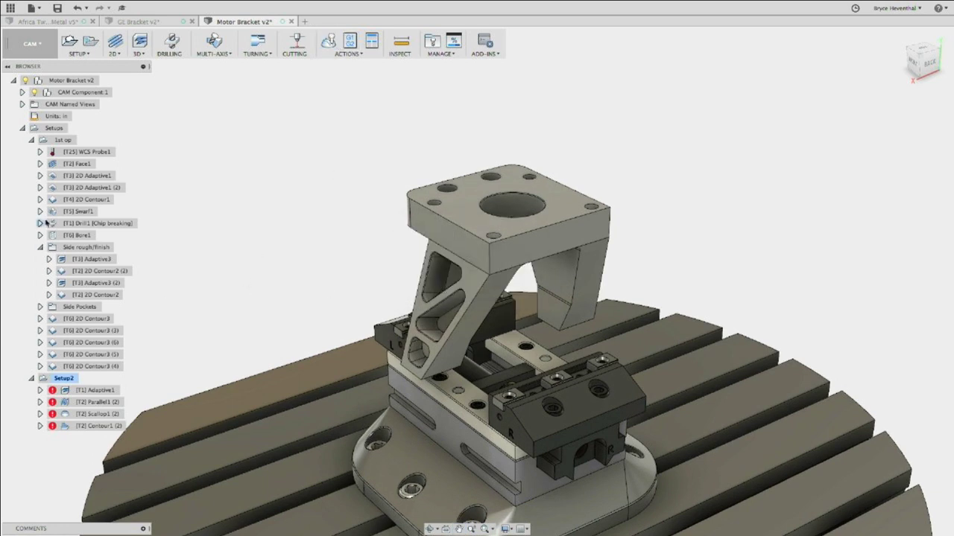
click(63, 140)
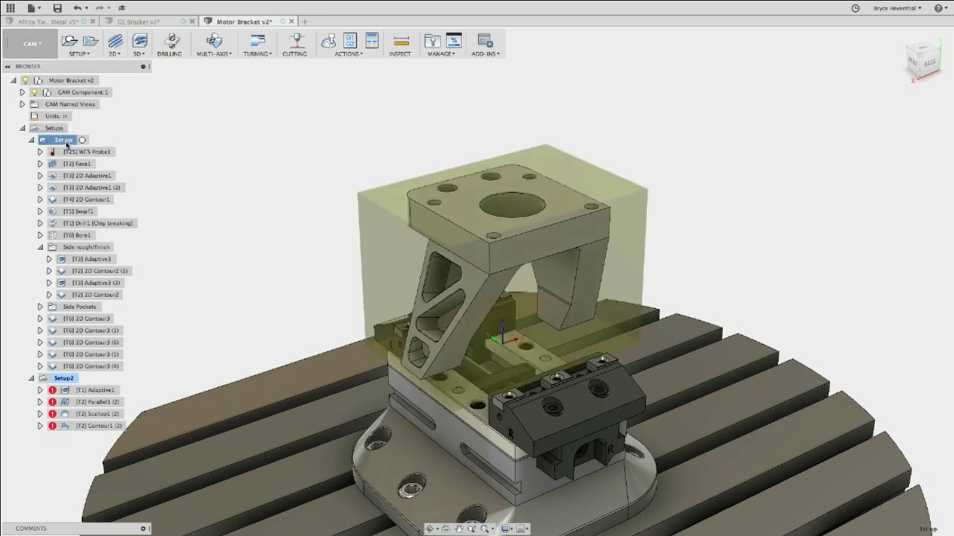
click(329, 41)
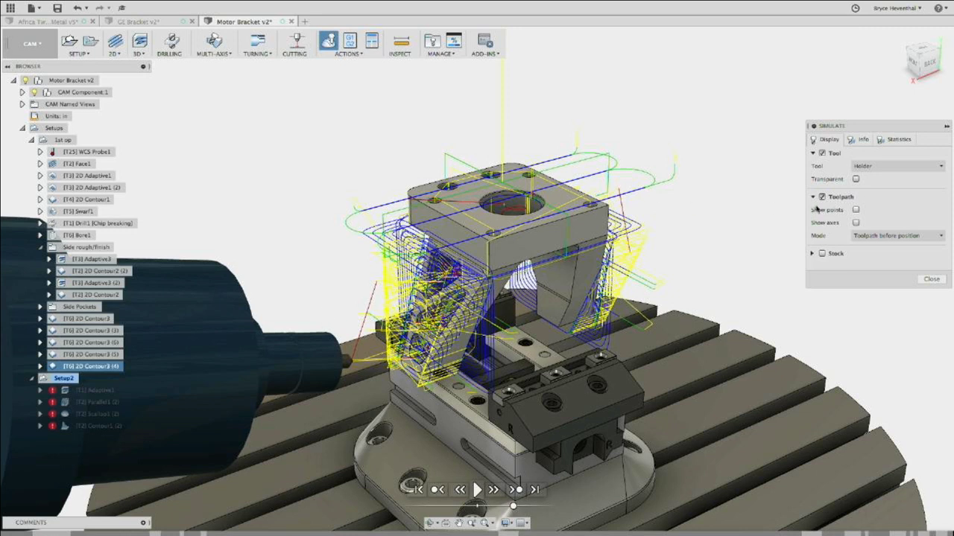
Show the stock in the simulation and set the toolpath display mode to Tail.
click(855, 236)
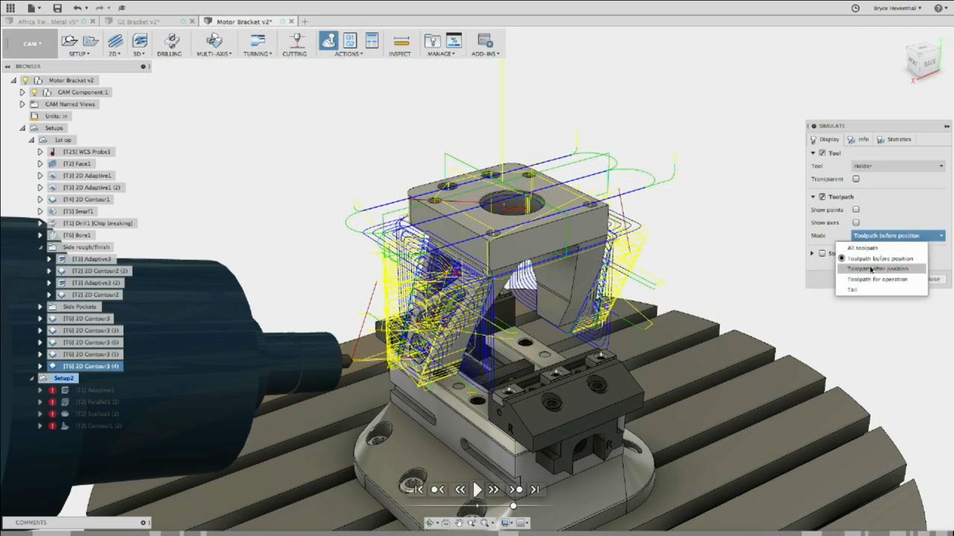
click(822, 253)
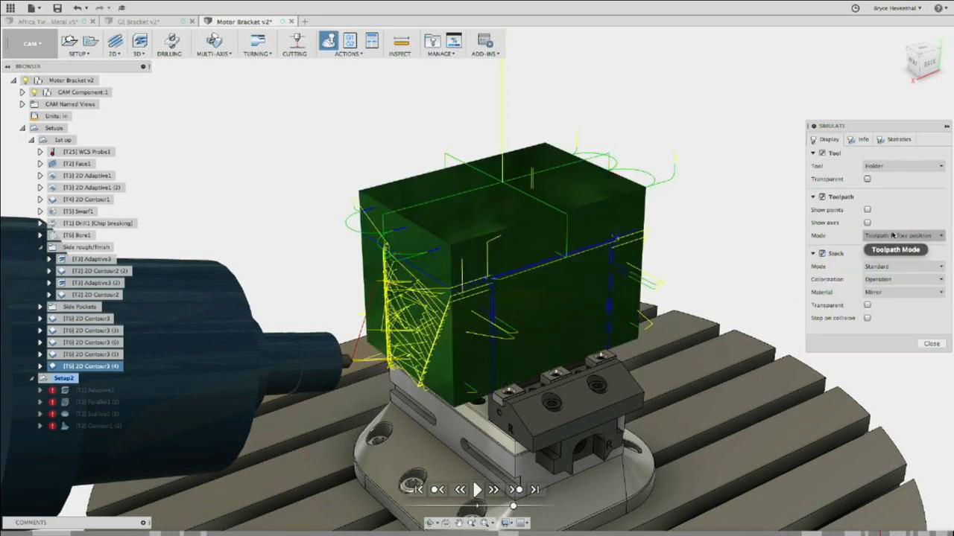
click(891, 235)
click(886, 283)
Set the simulated stock's colorization to Material and its material to Ceramic.
click(887, 280)
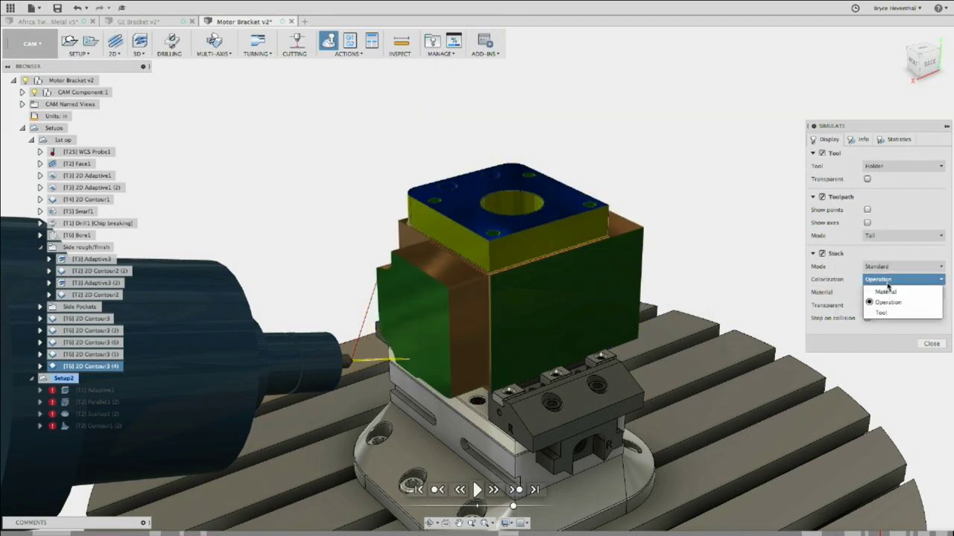
click(888, 302)
click(898, 292)
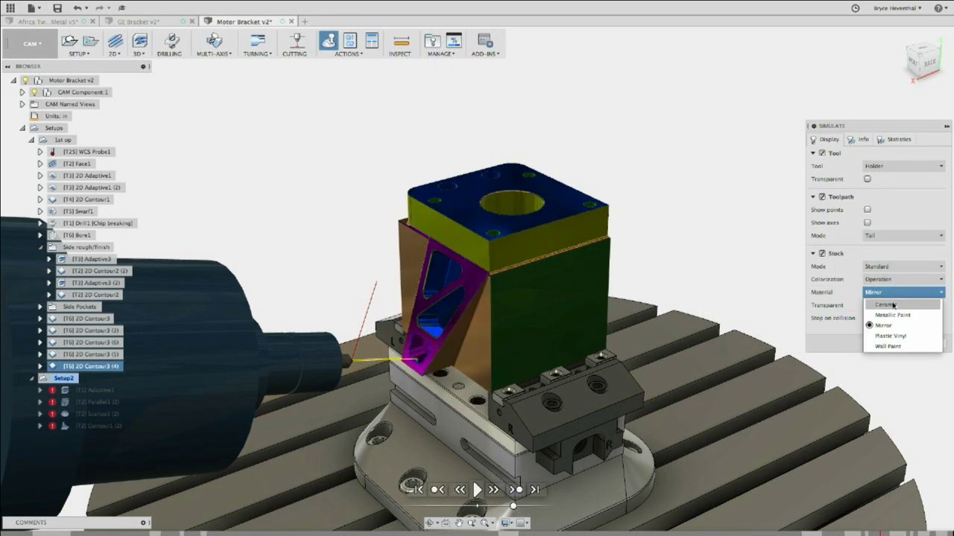
click(893, 304)
shift+middle_drag(600, 154, 567, 194)
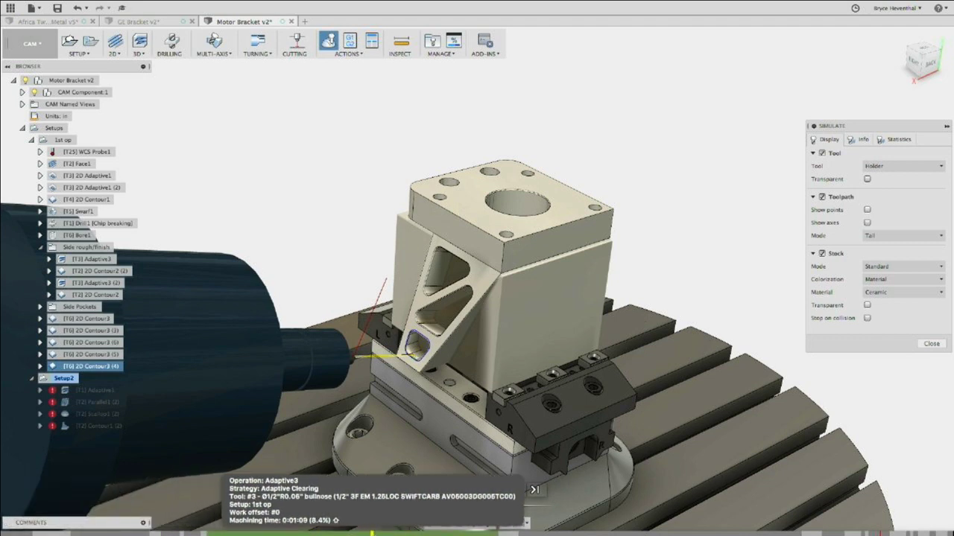
Jump the simulation to partway through the Adaptive3 operation, look at the available stock commands, and close the simulation.
click(377, 532)
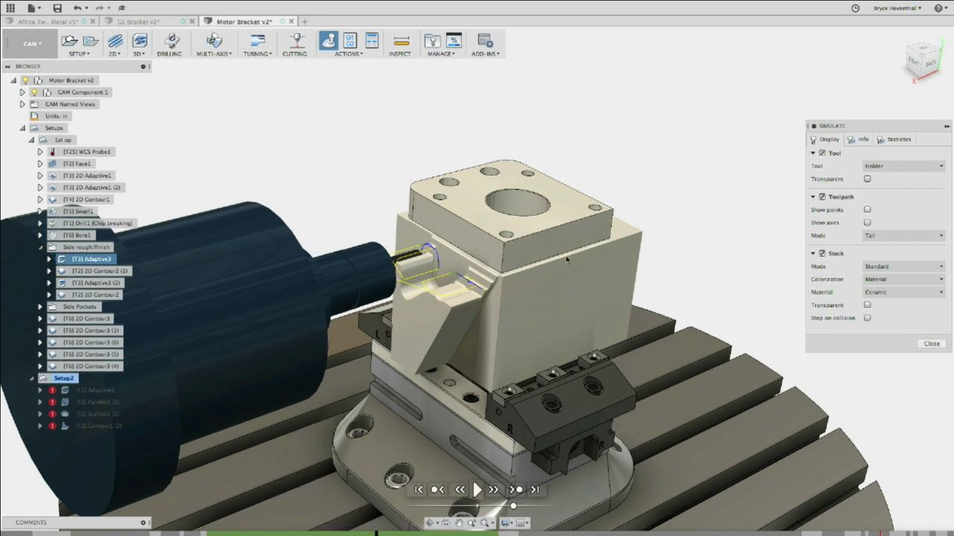
right_click(517, 247)
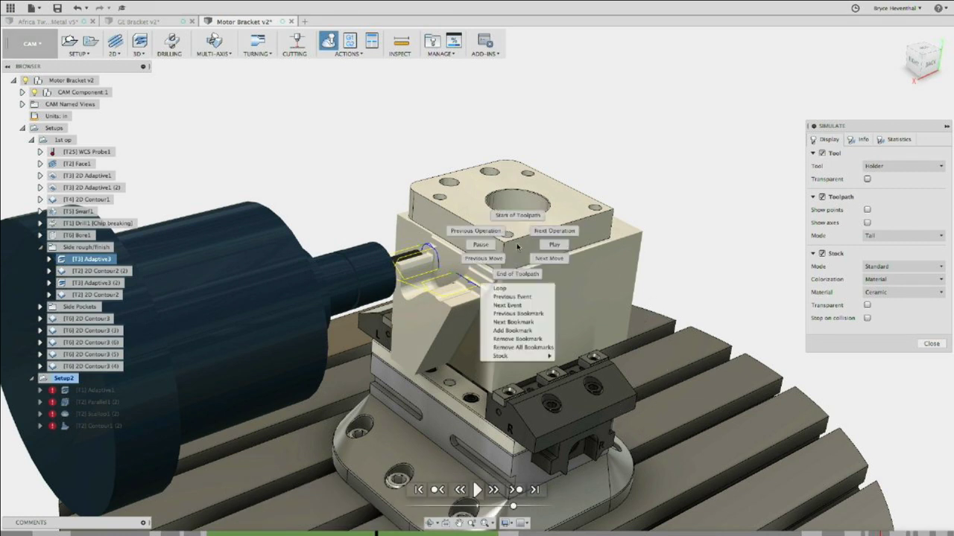
mouse_move(527, 358)
click(933, 346)
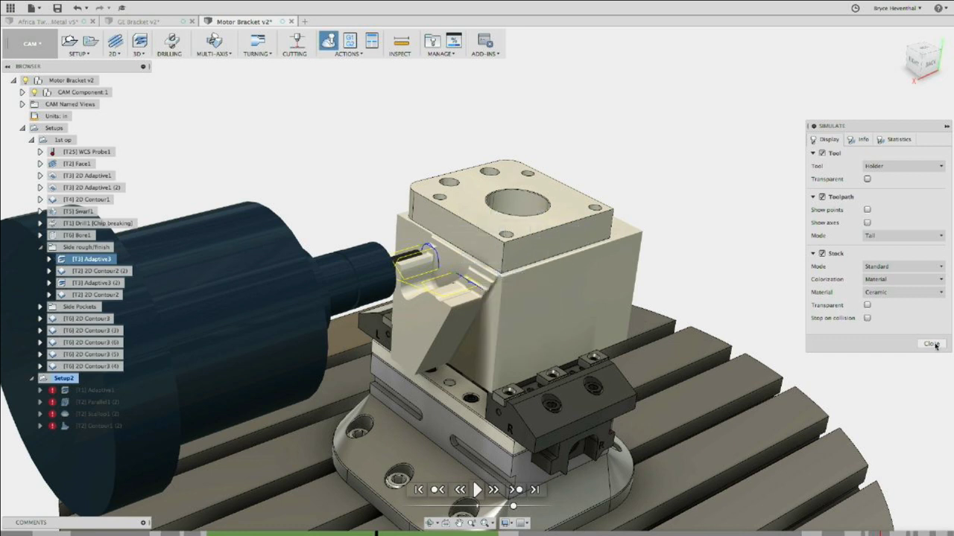
click(935, 345)
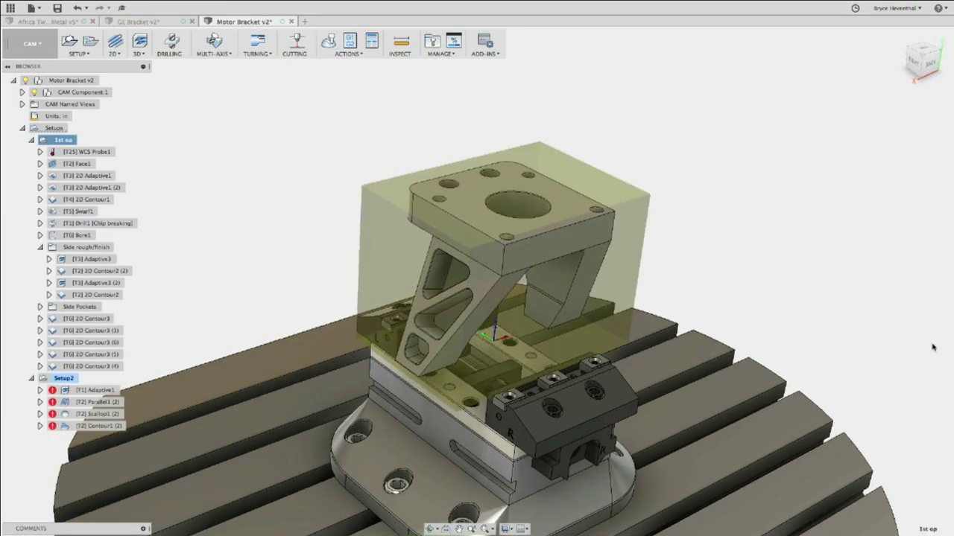